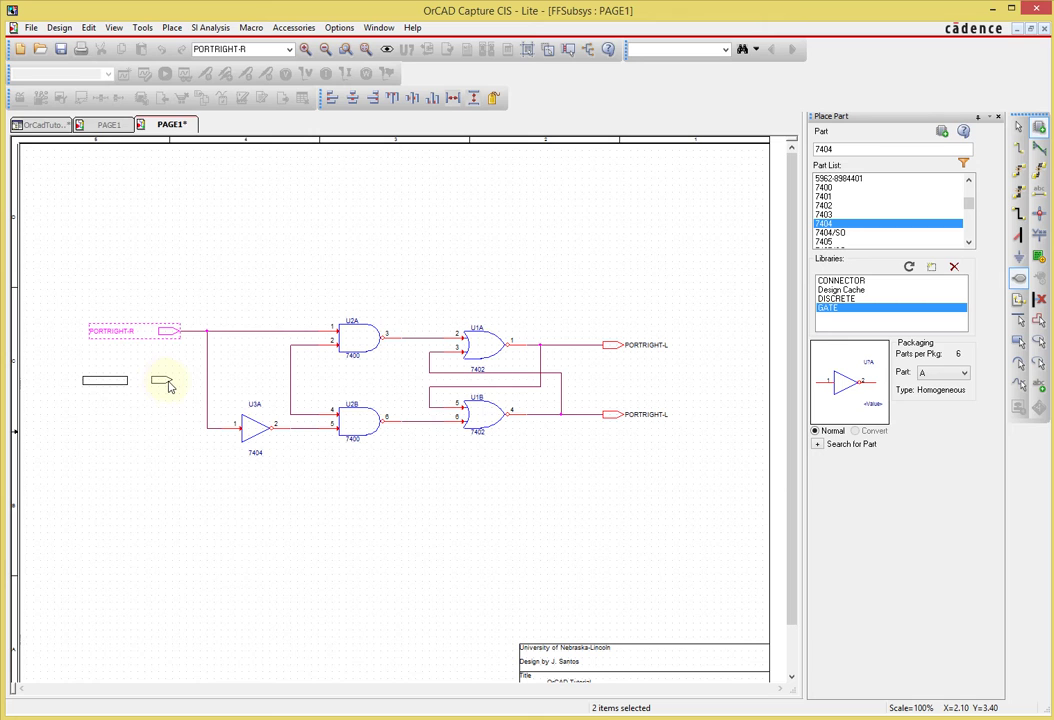
Place a copy of the PORTRIGHT-R port below the first one and wire it to the line joining U2A pin 2 and U2B pin 4
click(172, 387)
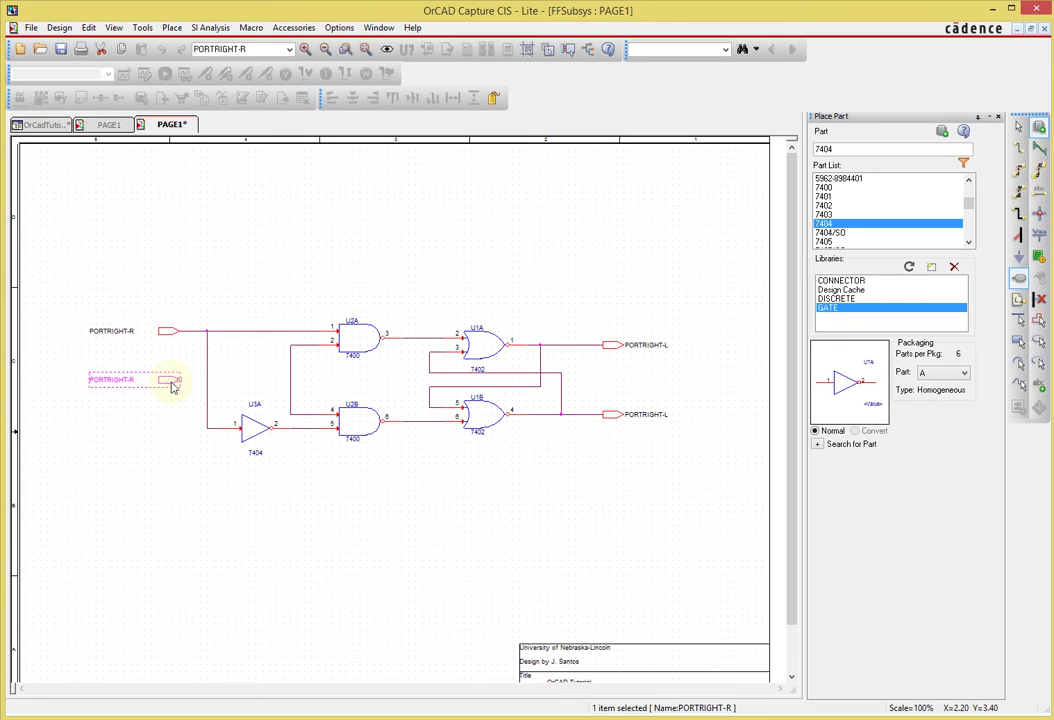
click(275, 304)
key(w)
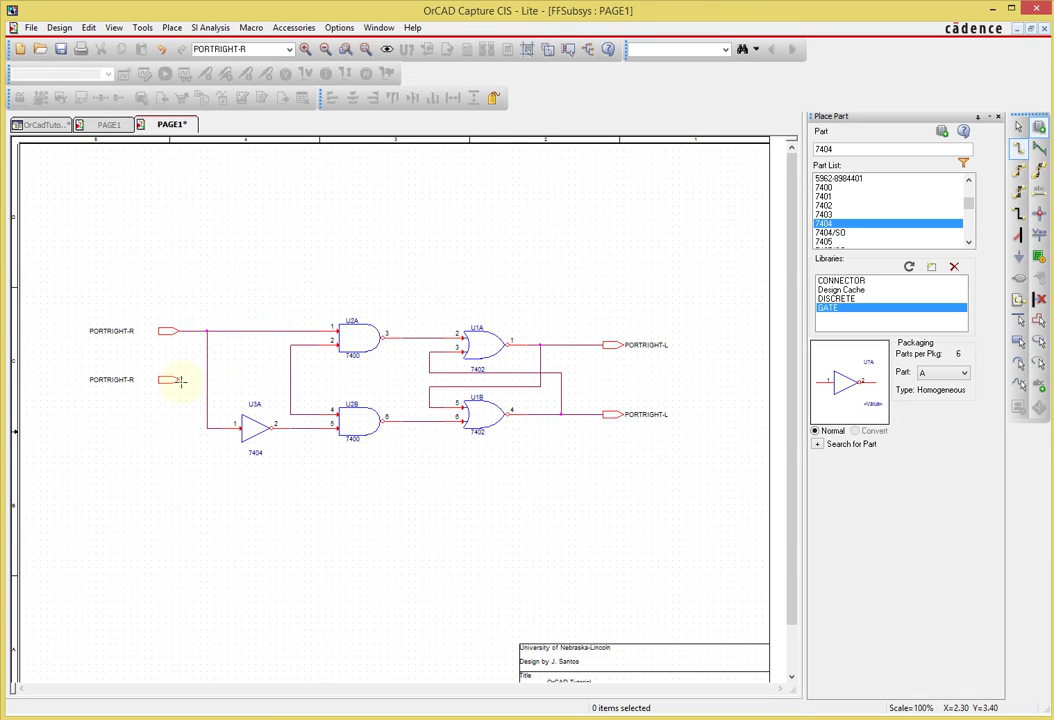
click(178, 380)
click(290, 379)
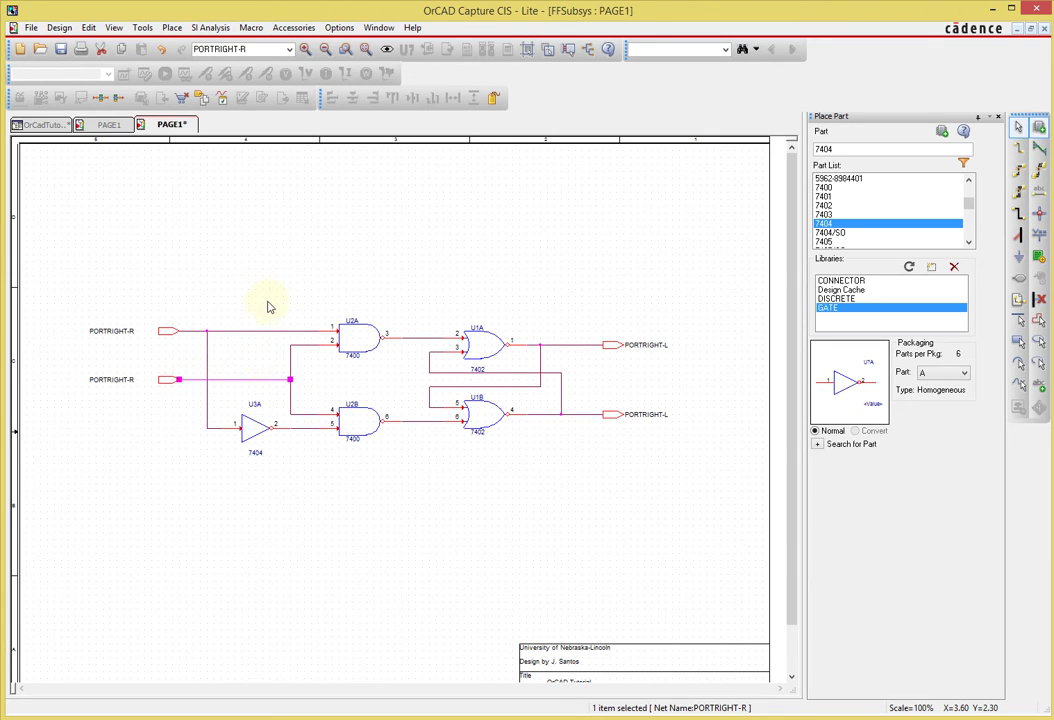
key(Escape)
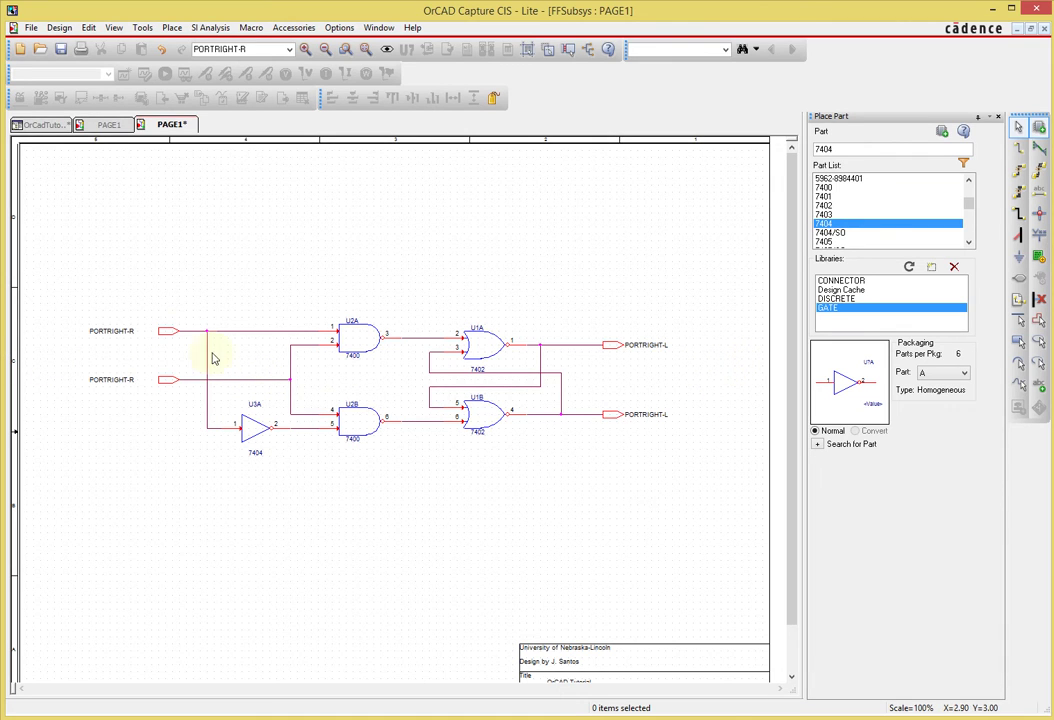
click(168, 332)
click(167, 381)
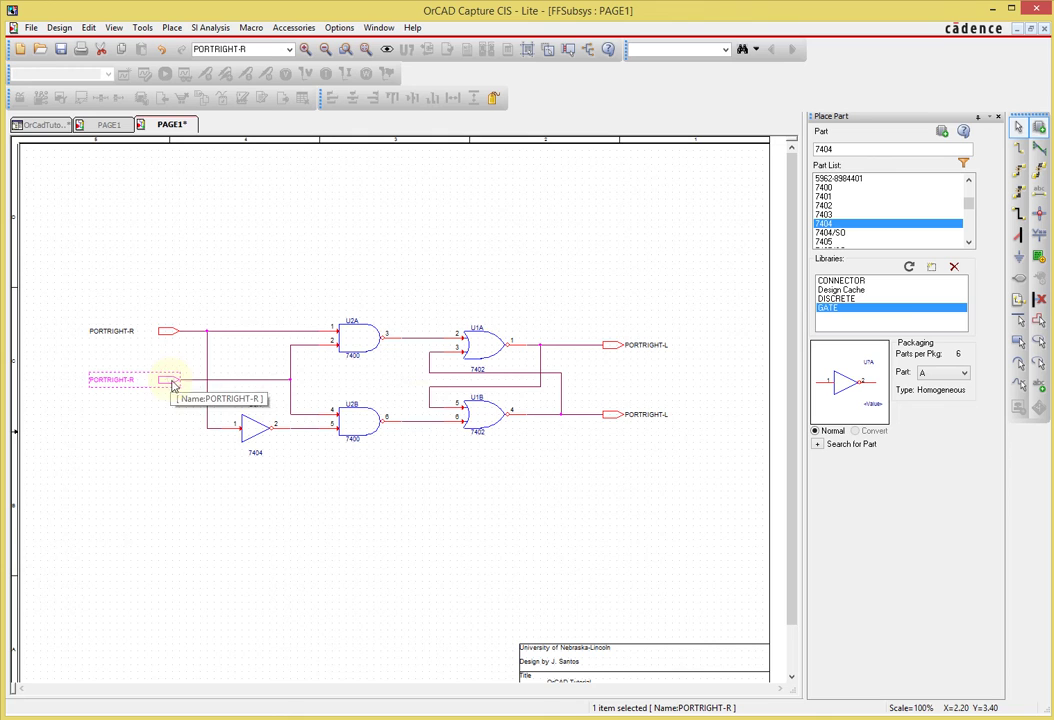
click(612, 346)
click(612, 418)
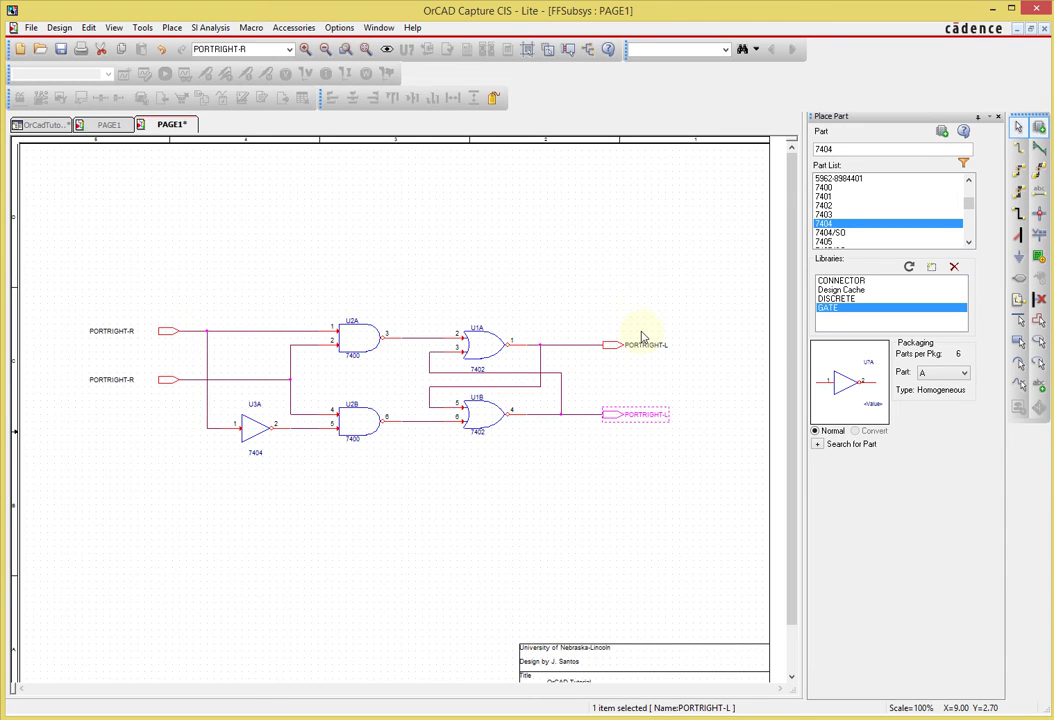
click(355, 539)
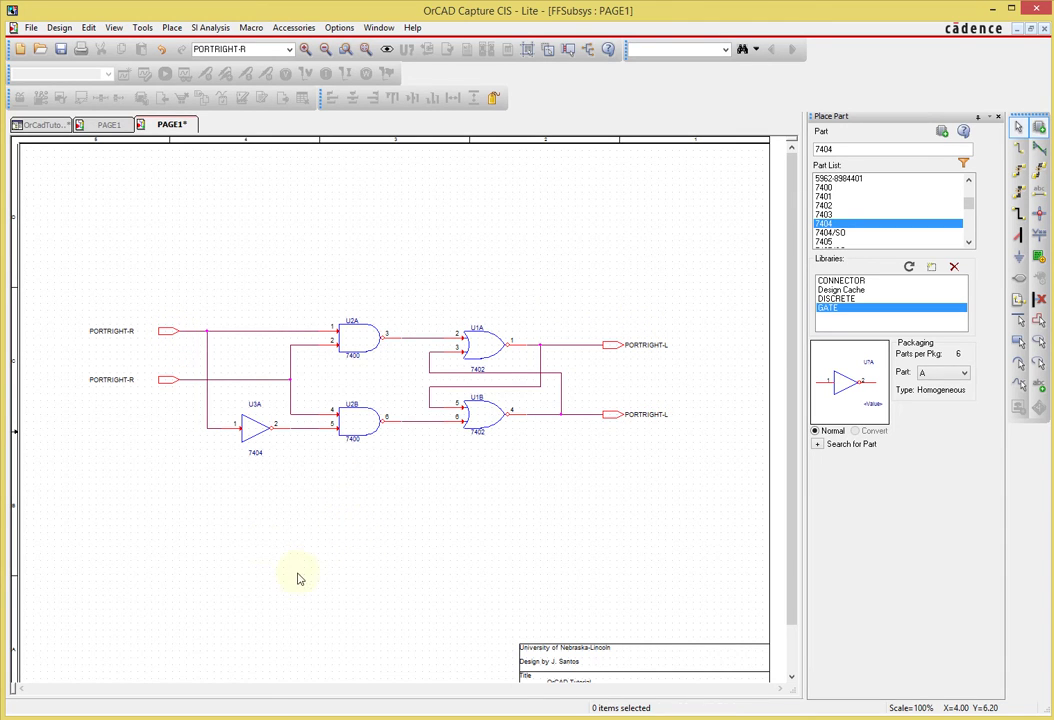
click(128, 338)
click(134, 360)
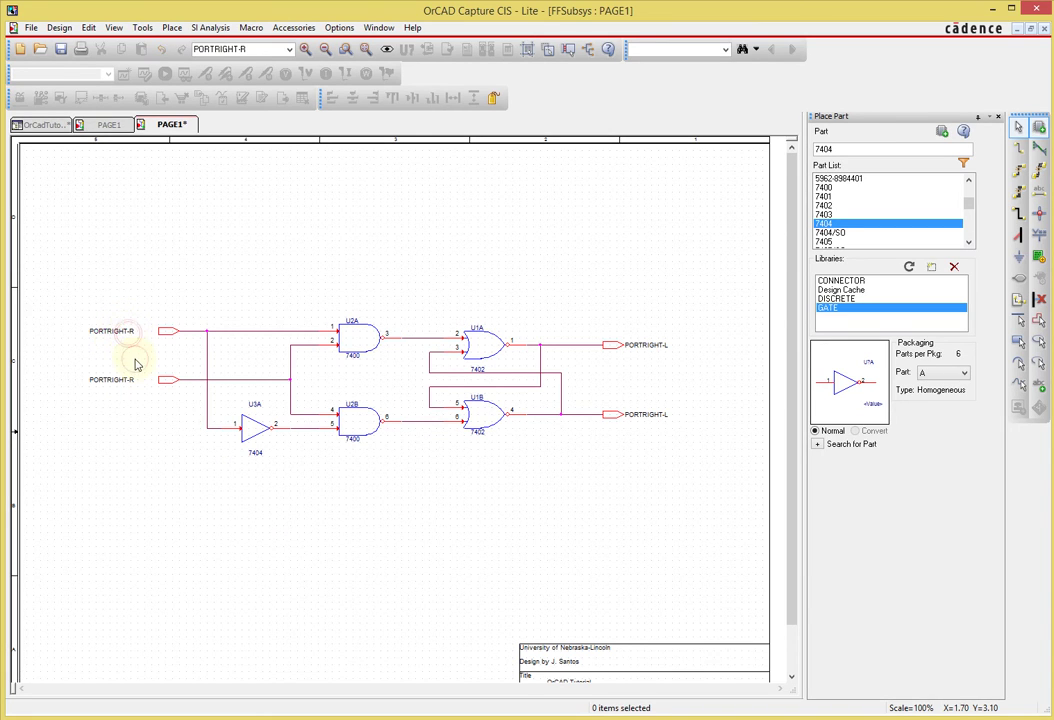
click(110, 332)
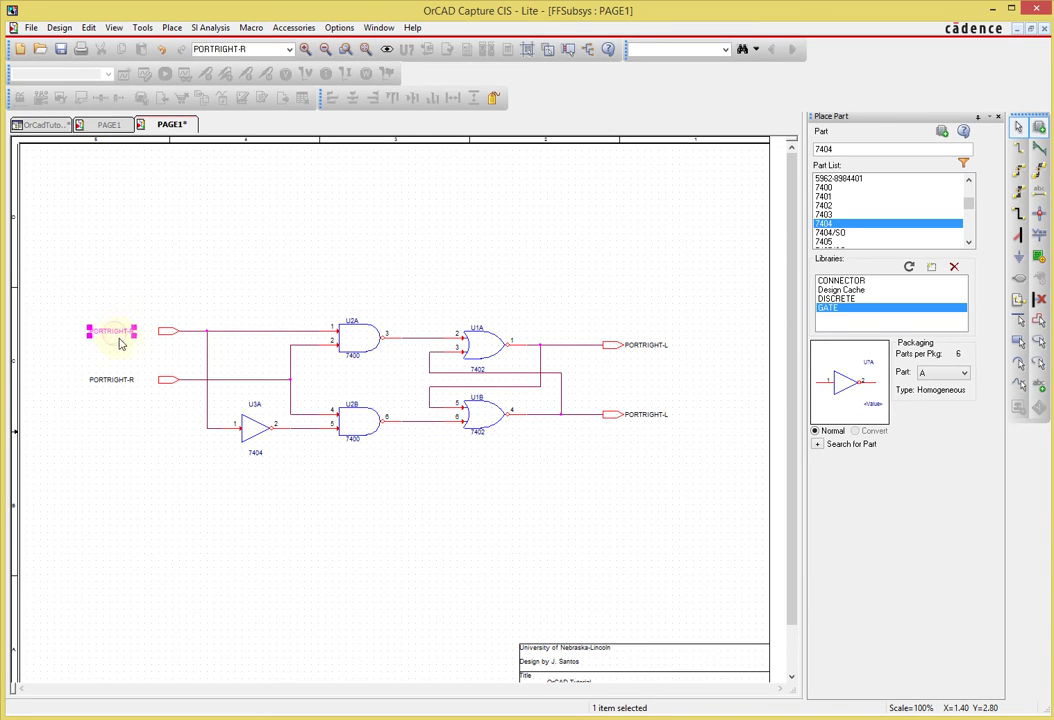
click(141, 358)
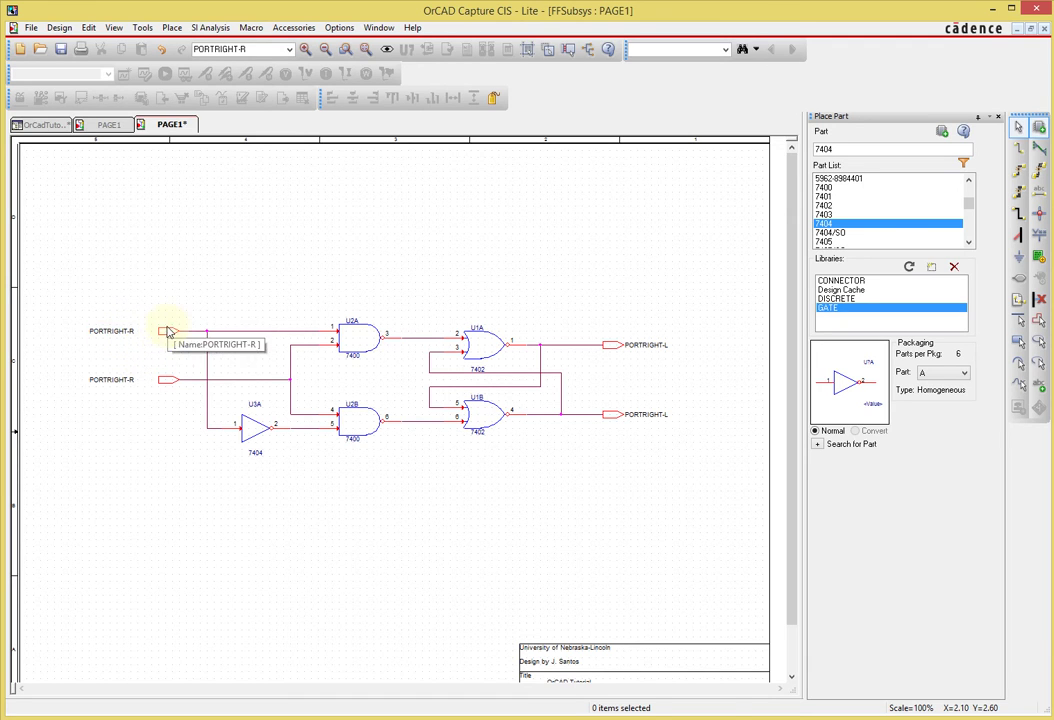
View the properties of the upper PORTRIGHT-R input port, close the property editor and clear the selection
click(168, 332)
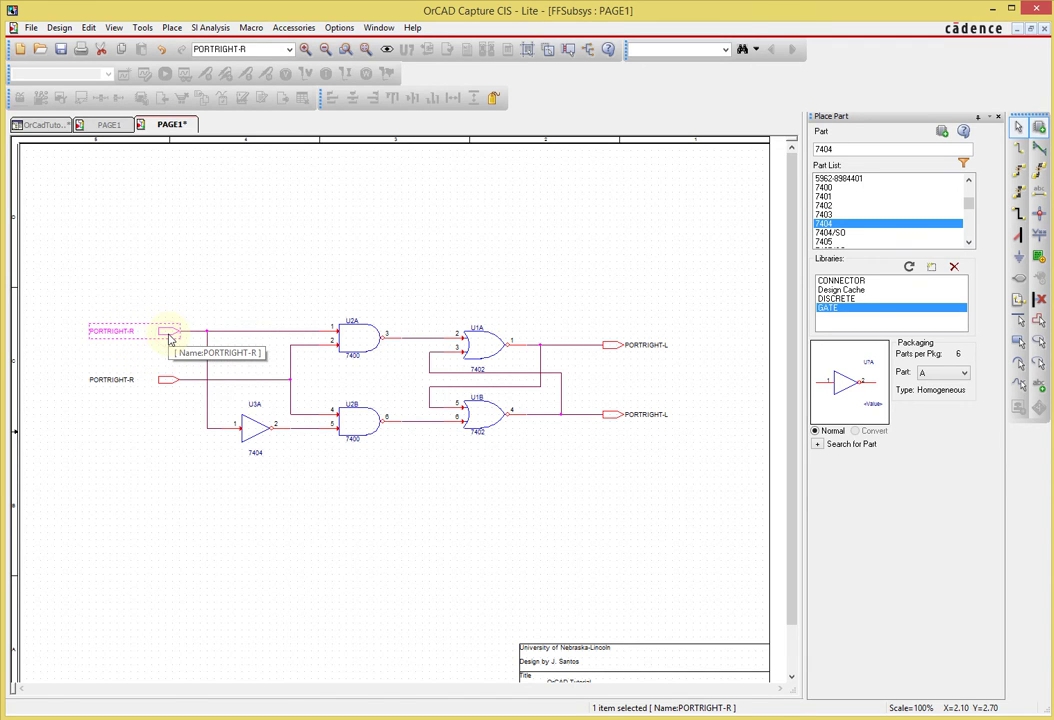
double_click(169, 338)
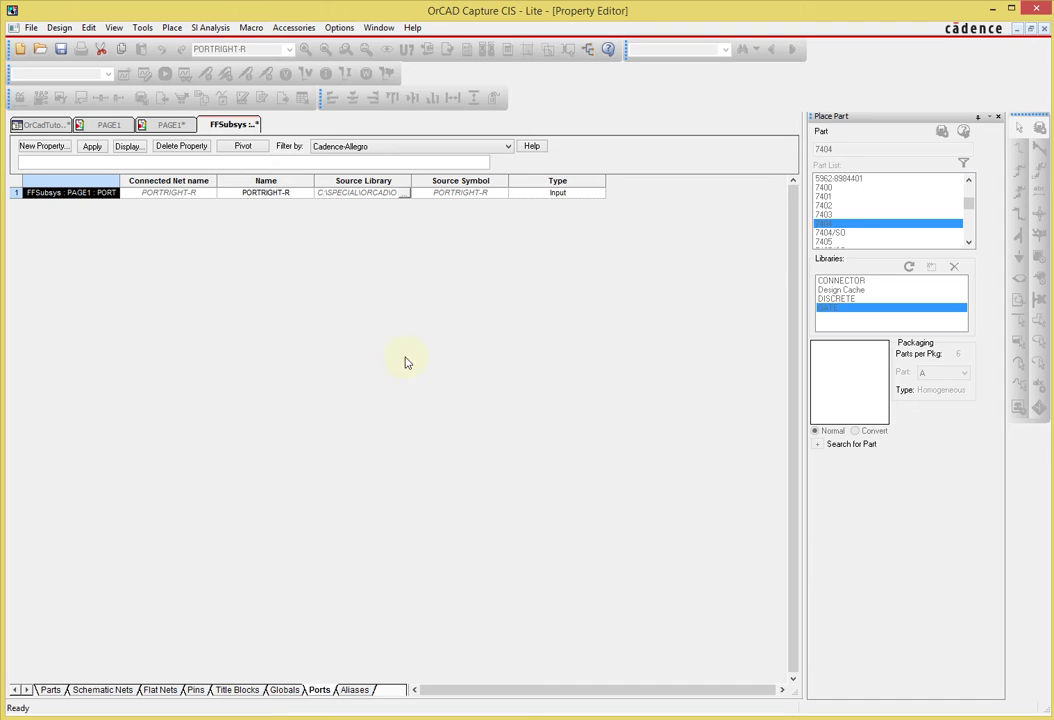
right_click(247, 128)
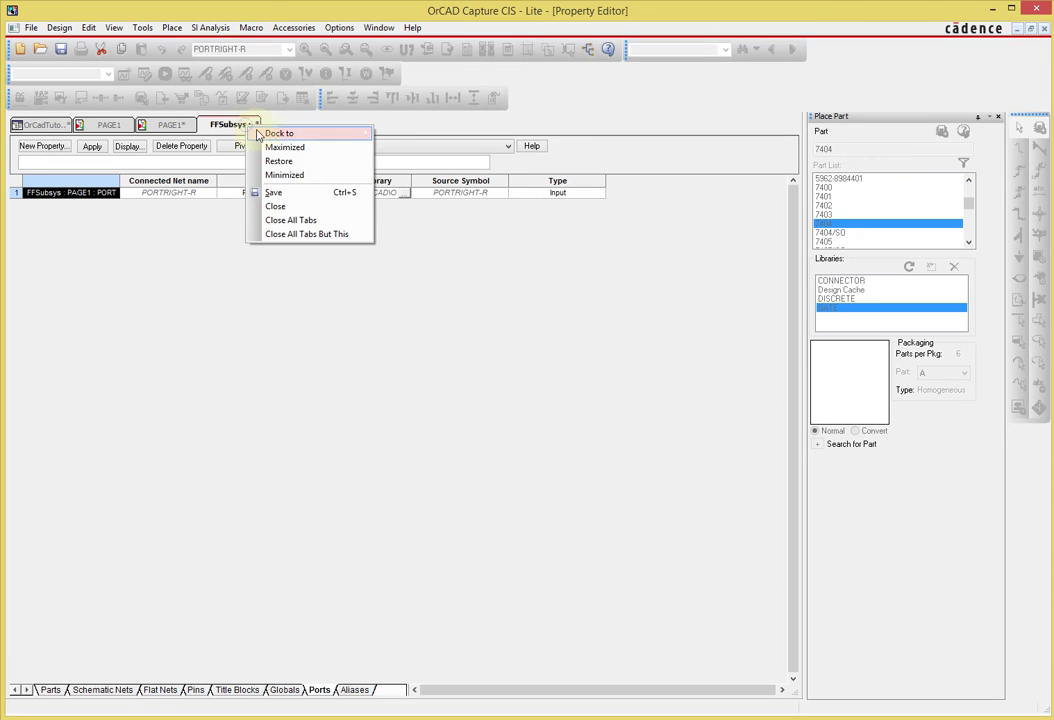
click(316, 201)
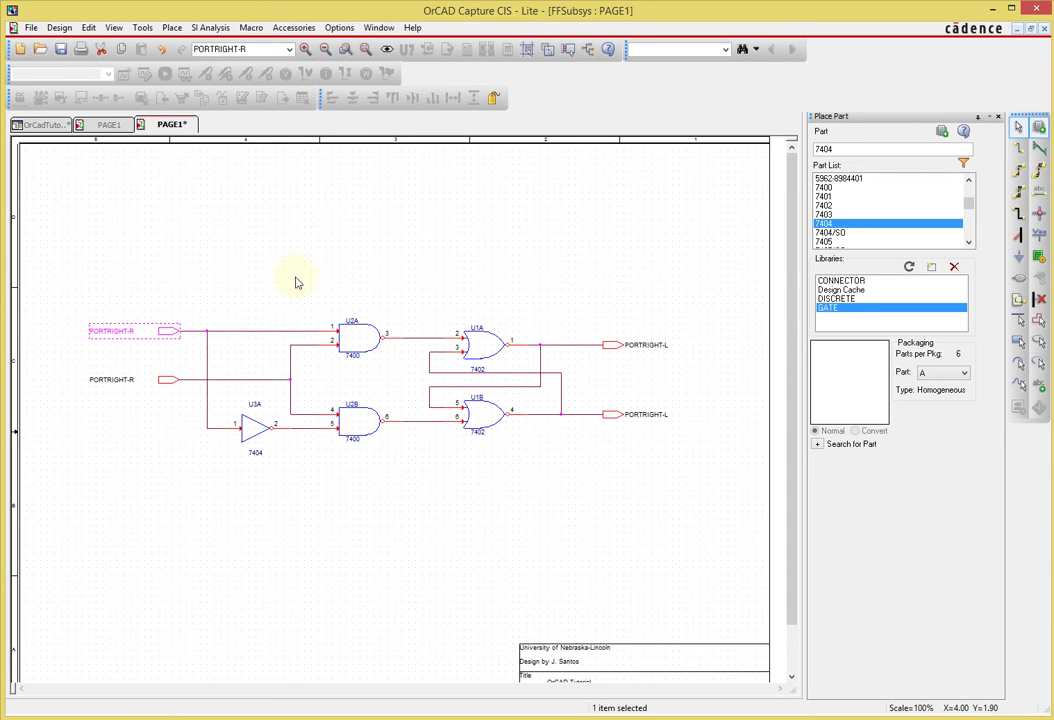
click(217, 279)
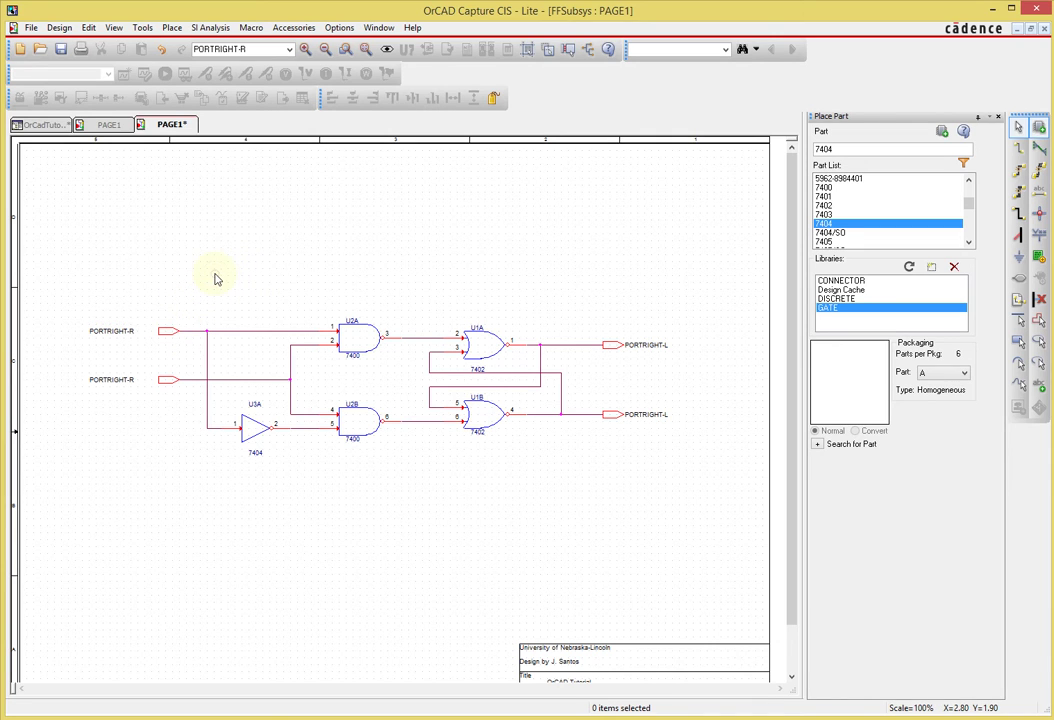
Select both input ports and both output ports, view their properties together, and close the property editor
click(168, 333)
ctrl+click(166, 379)
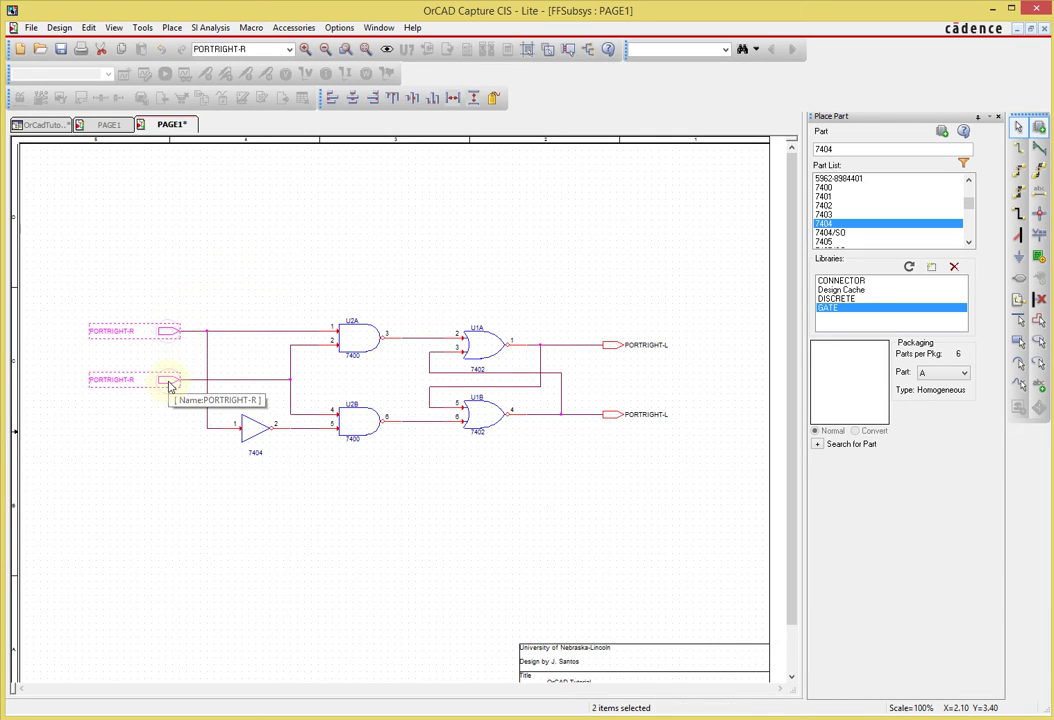
ctrl+click(614, 345)
ctrl+click(614, 414)
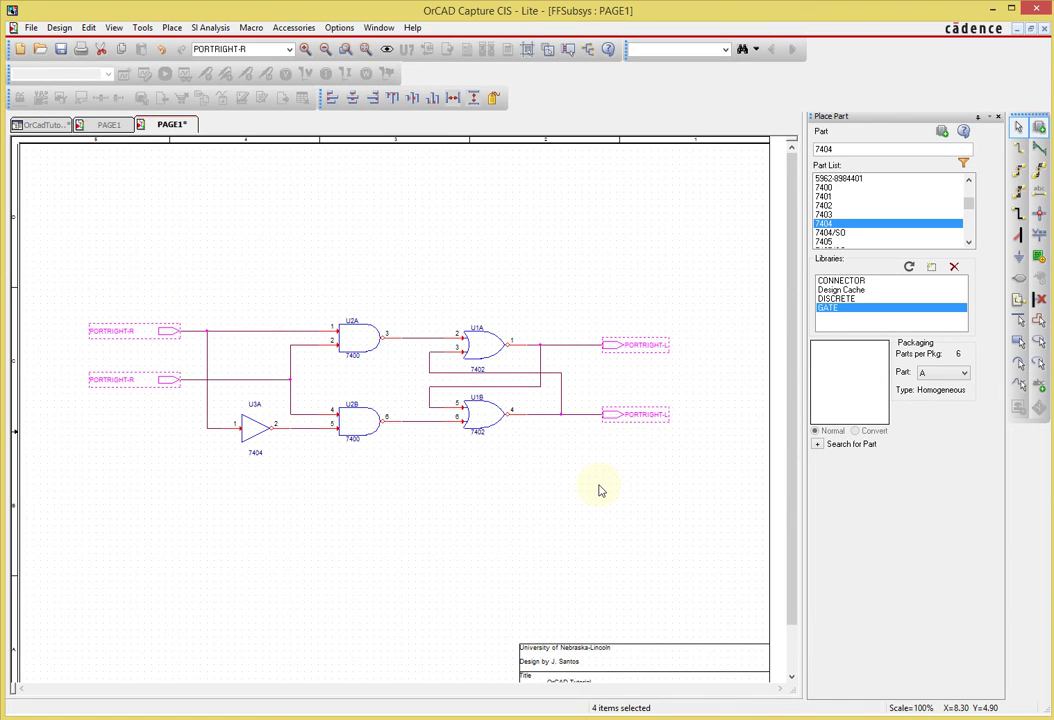
key(ctrl+e)
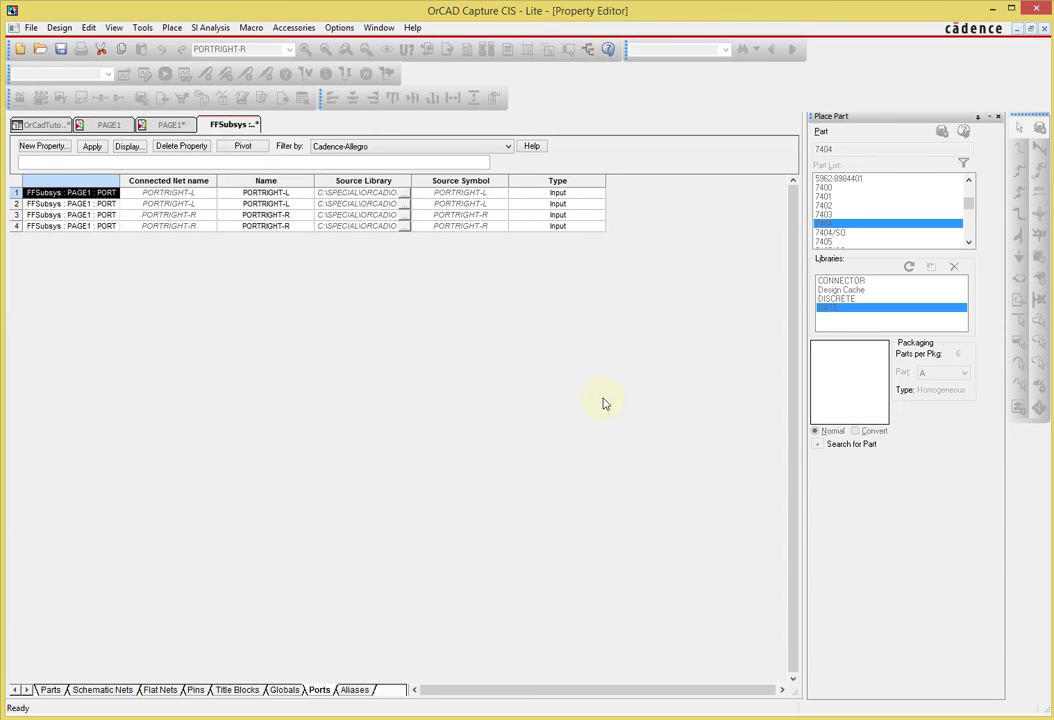
right_click(231, 125)
click(297, 205)
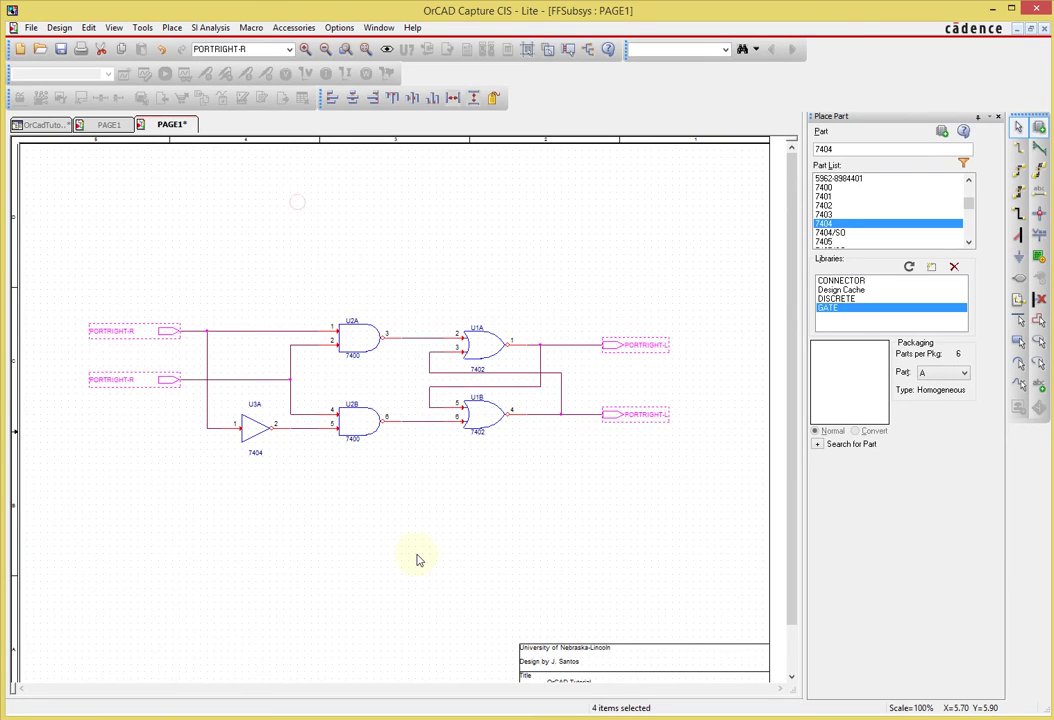
Reselect the four ports to review their shared property table again, and return to the schematic with nothing selected
click(166, 331)
ctrl+click(166, 380)
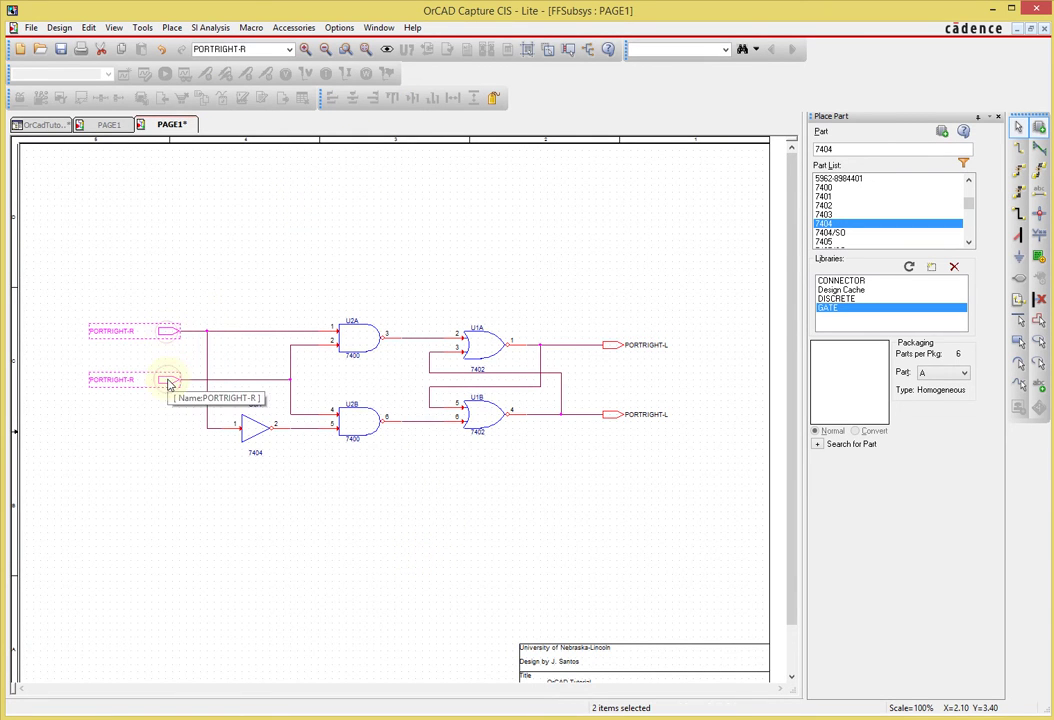
ctrl+click(612, 345)
ctrl+click(612, 415)
key(ctrl+e)
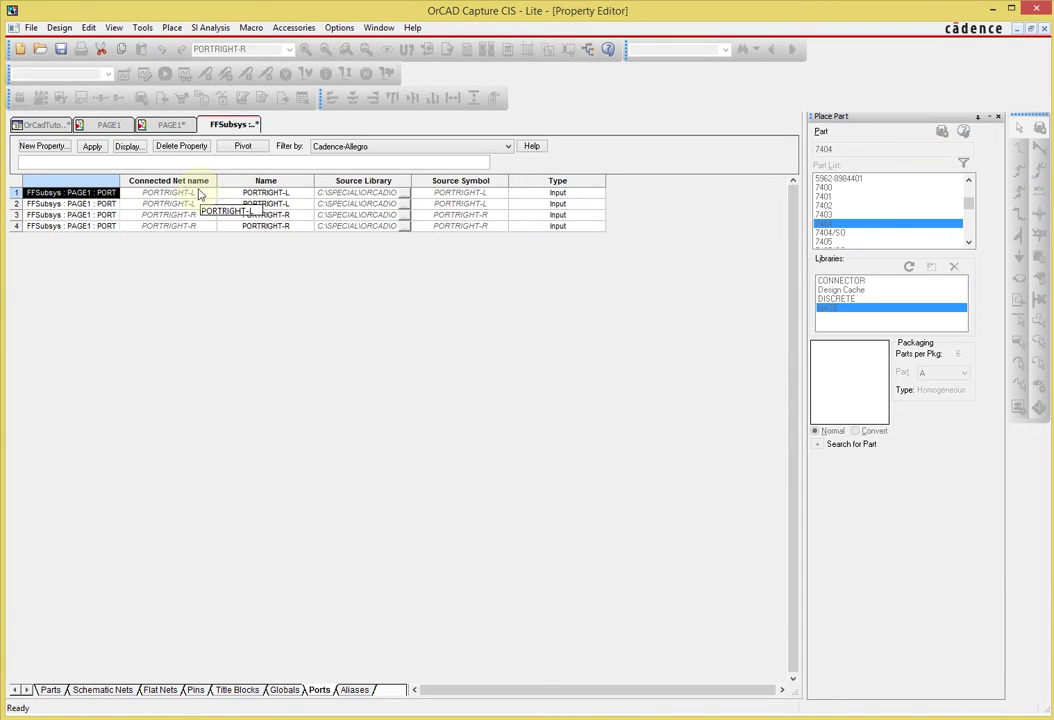
right_click(235, 125)
click(255, 207)
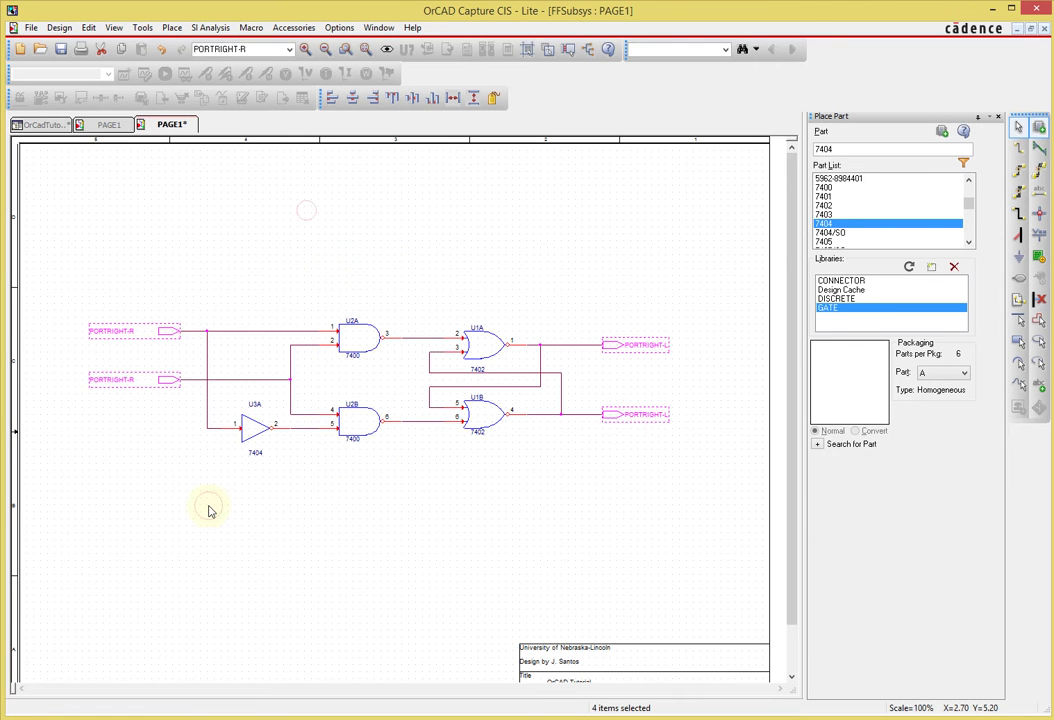
click(130, 420)
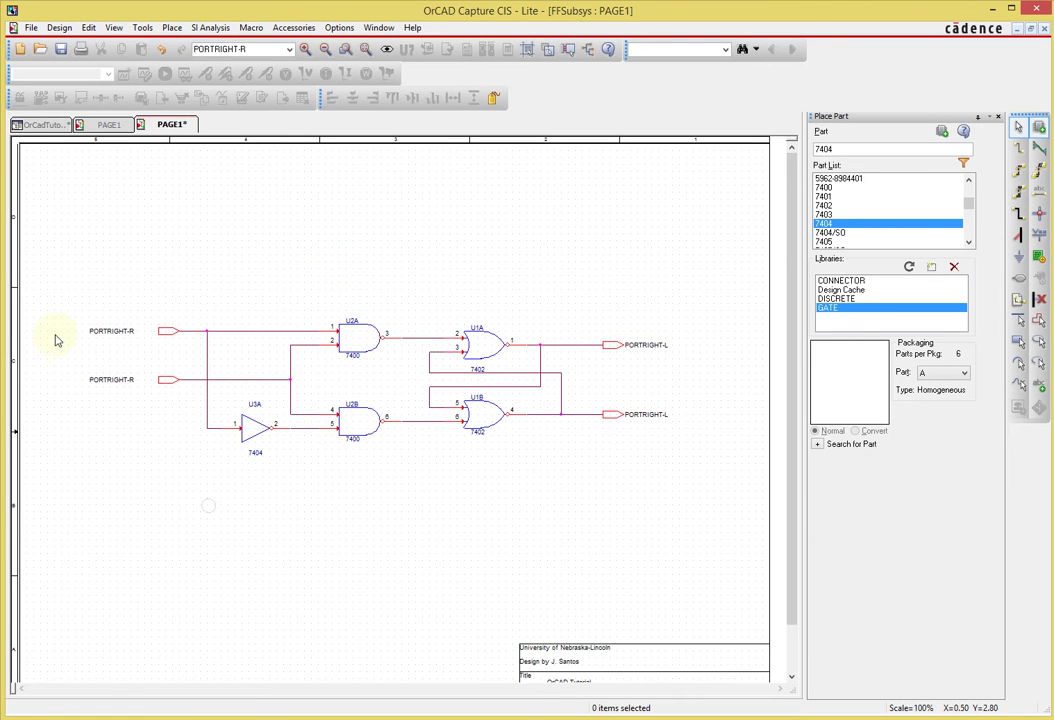
click(123, 336)
right_click(123, 336)
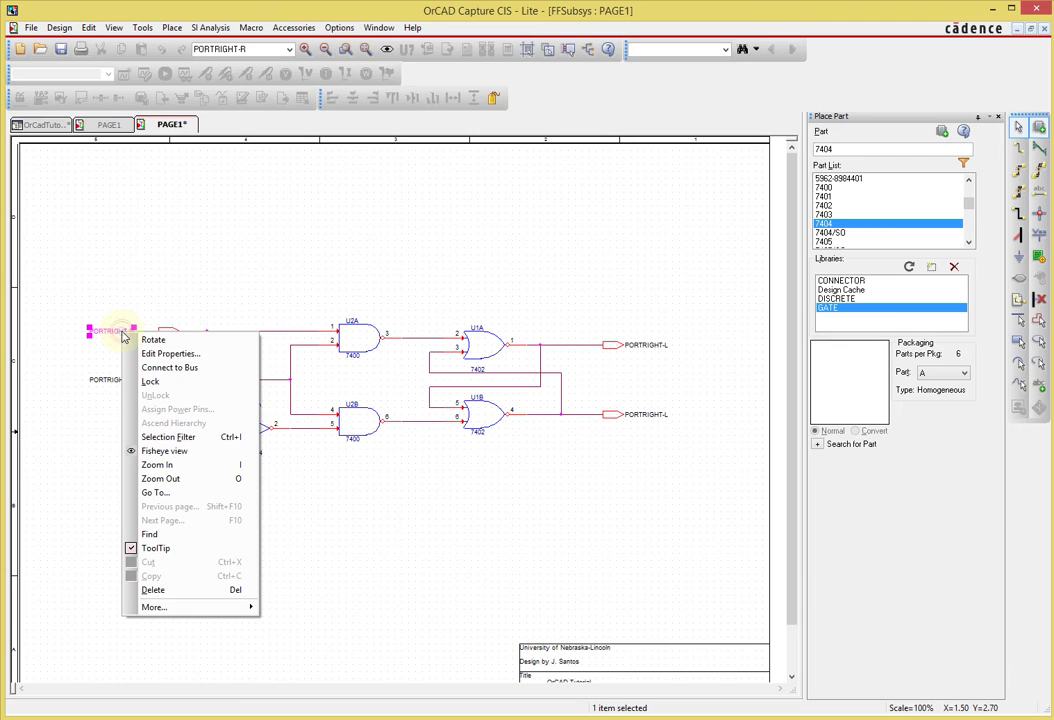
key(Escape)
click(103, 349)
Move the name labels of both PORTRIGHT-R input ports right up against their port symbols
click(123, 336)
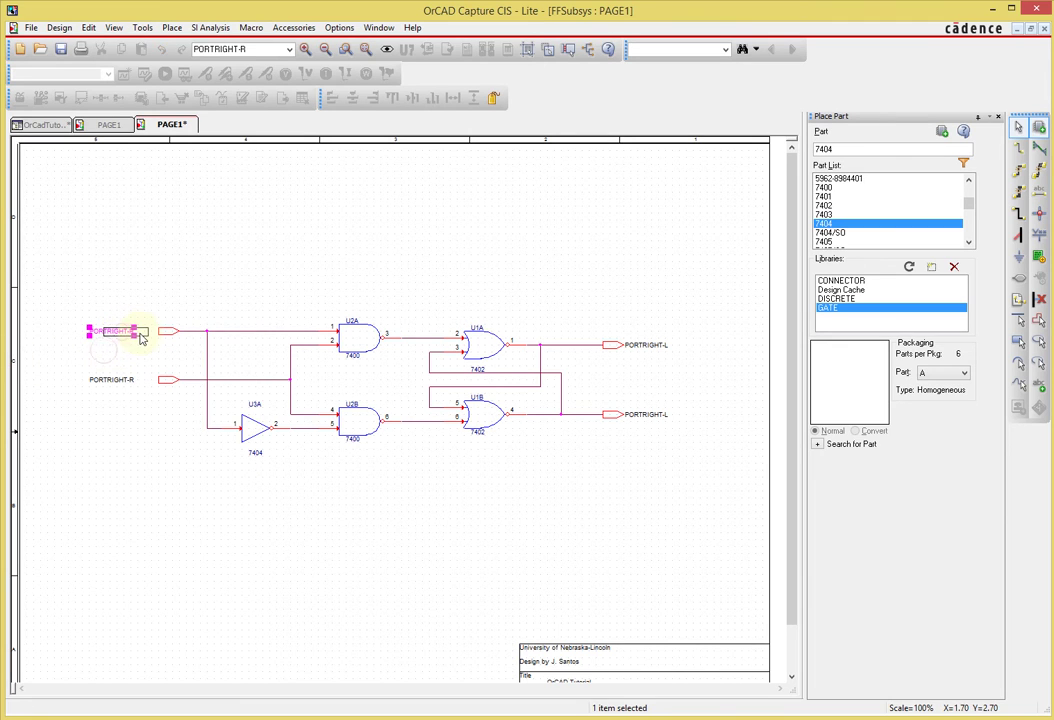
drag(123, 336, 144, 336)
drag(117, 383, 140, 387)
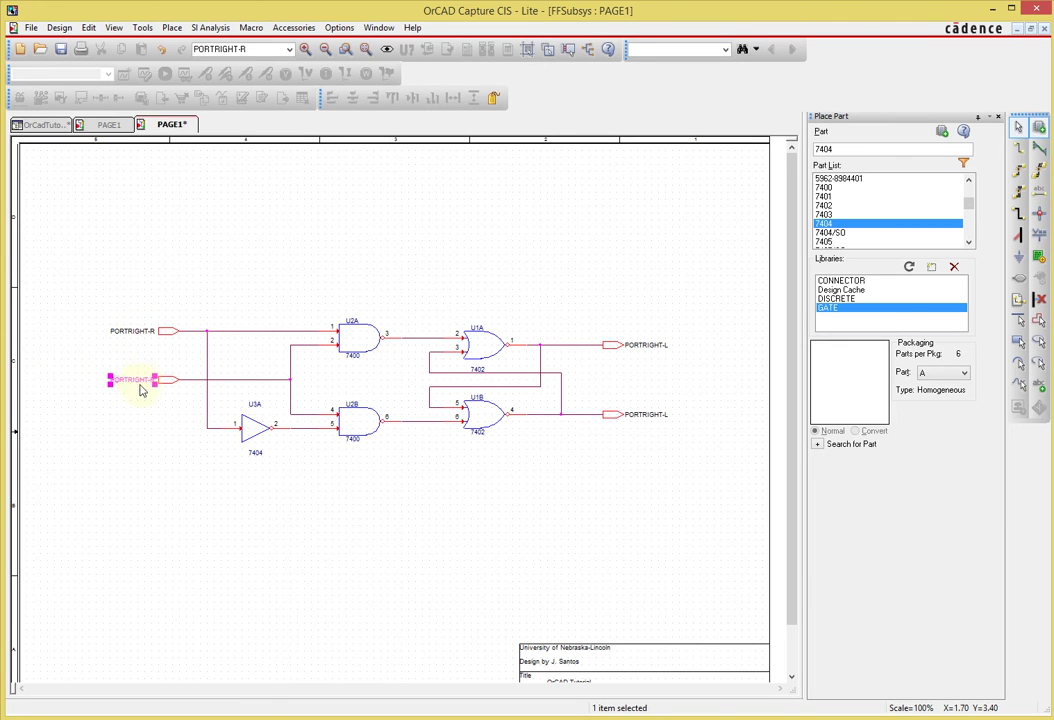
click(134, 346)
click(130, 331)
click(640, 369)
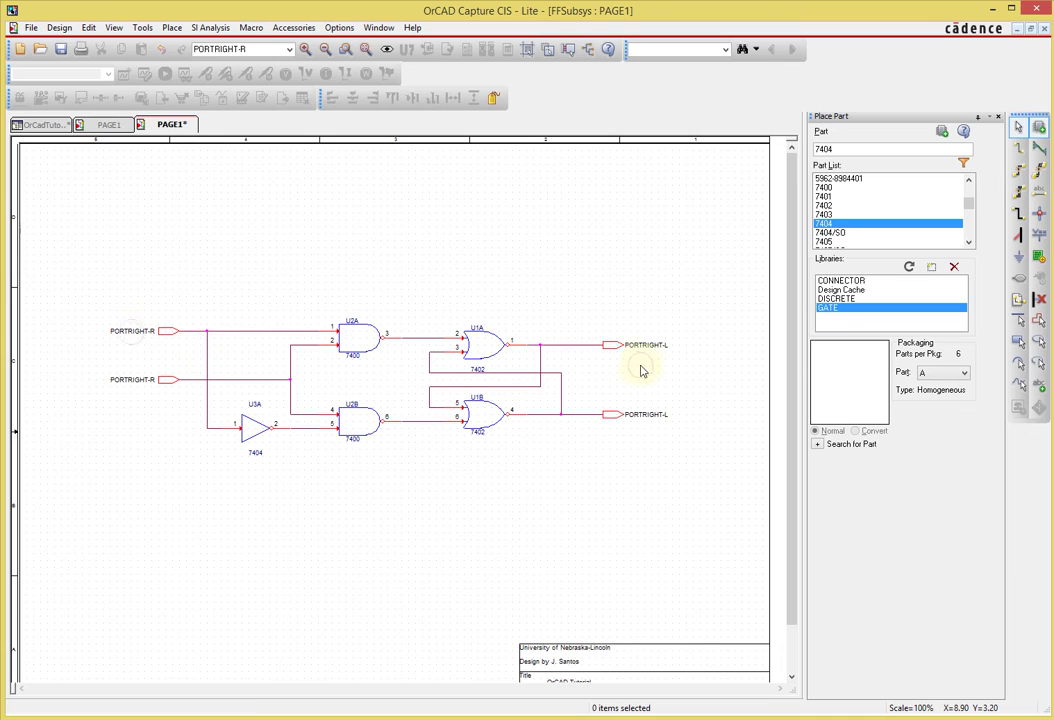
click(647, 350)
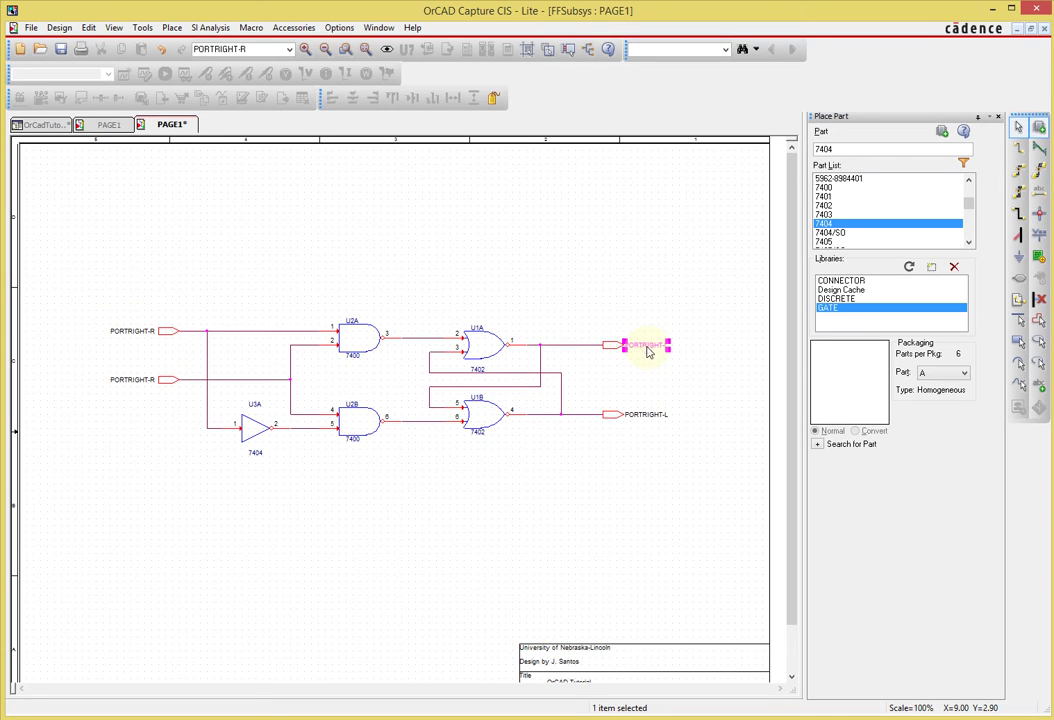
click(663, 452)
click(648, 418)
click(647, 388)
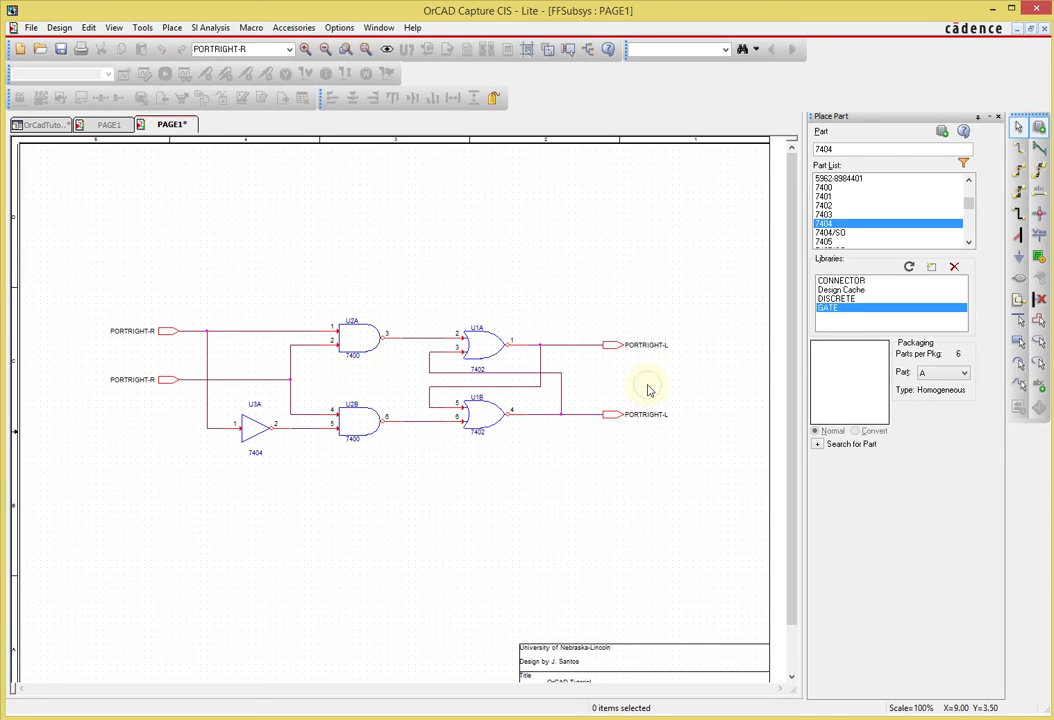
Rename the upper PORTRIGHT-L output port to Q and the lower one to Qn
double_click(643, 347)
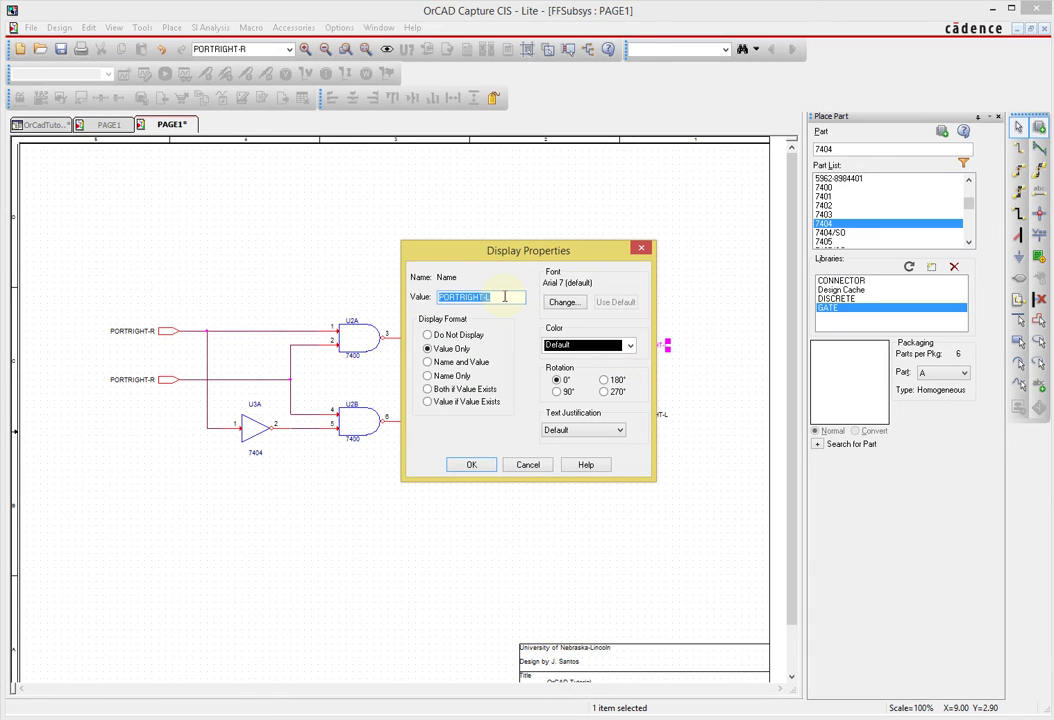
text(Q)
key(Return)
click(650, 414)
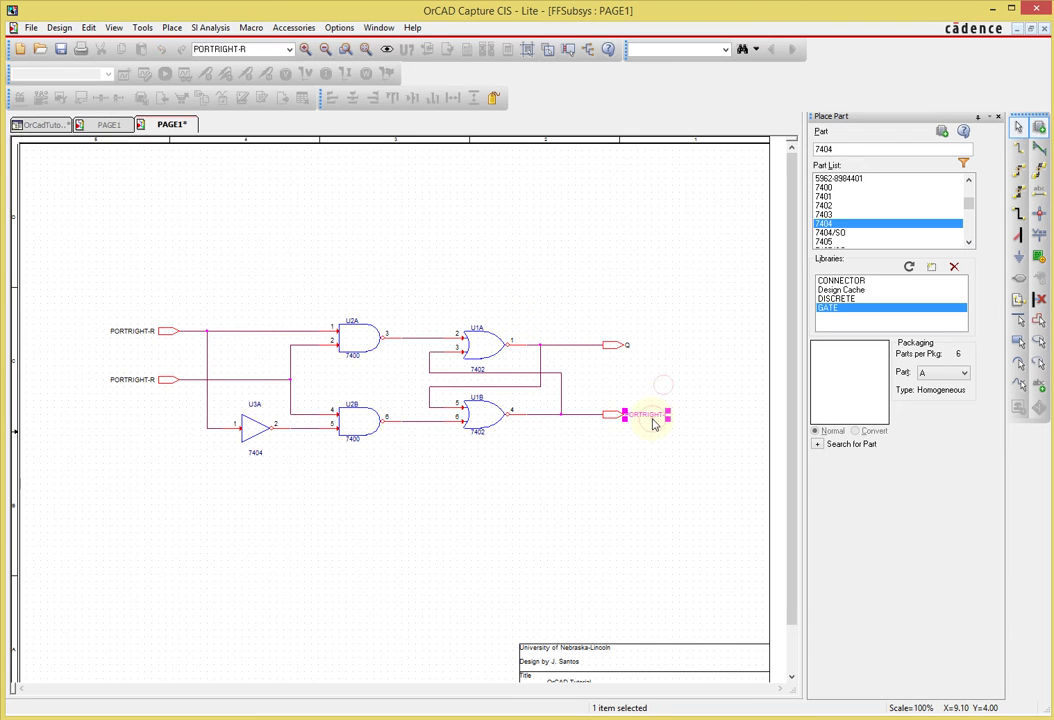
double_click(648, 414)
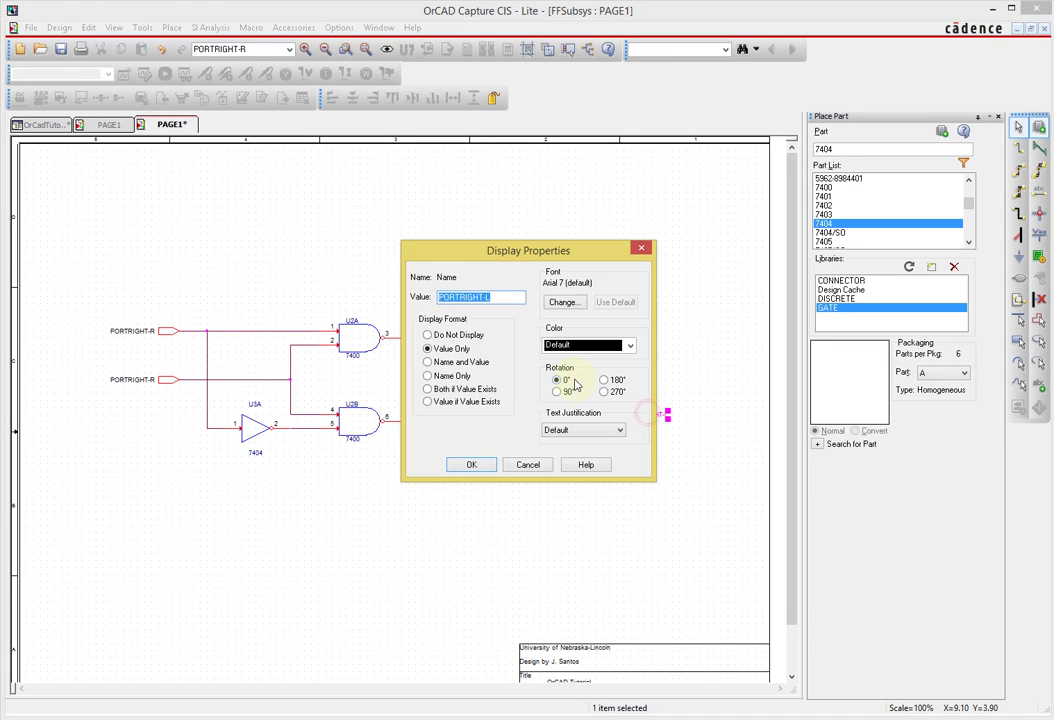
text(Qn)
key(Return)
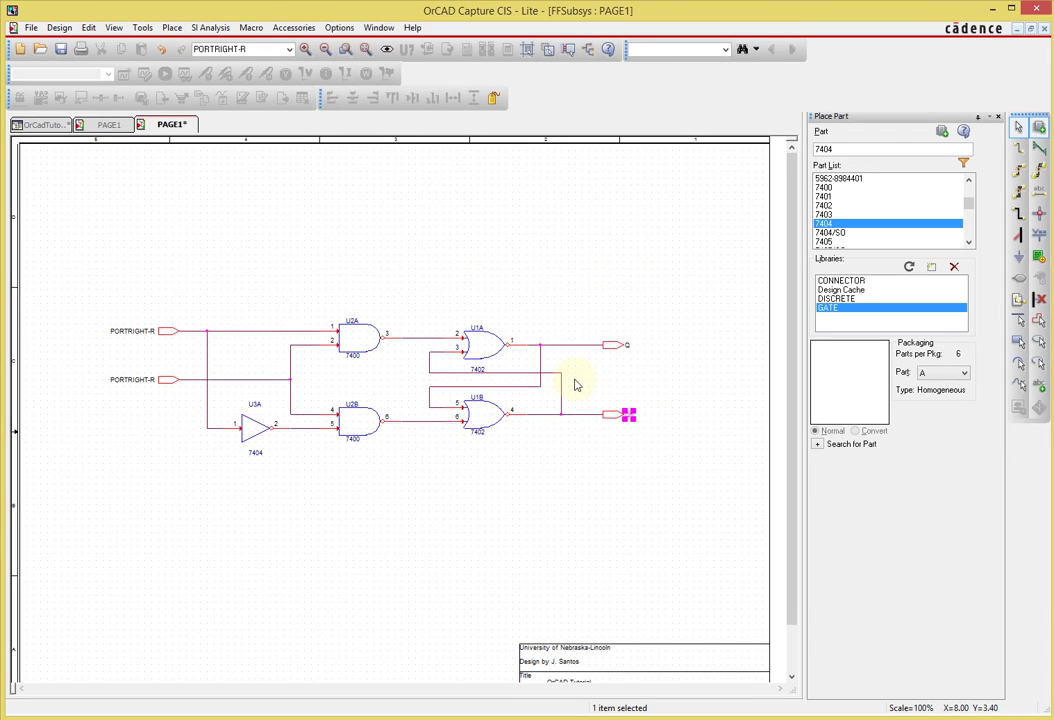
click(635, 512)
Rename the upper PORTRIGHT-R input port to D and the lower one to CLK
click(135, 332)
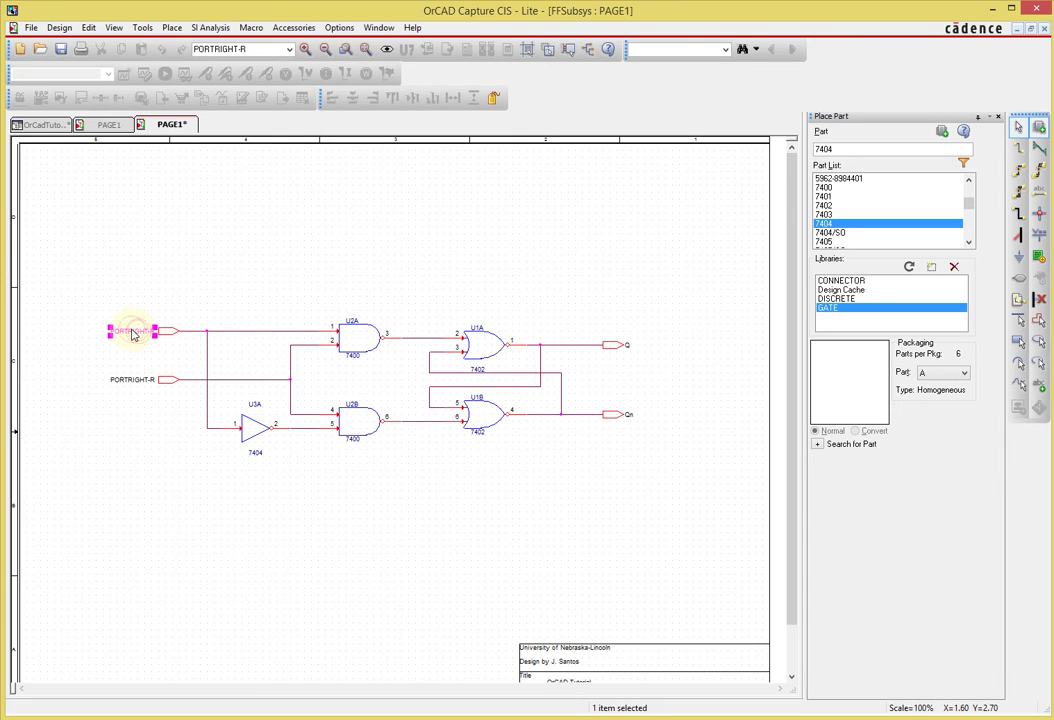
double_click(136, 333)
text(D)
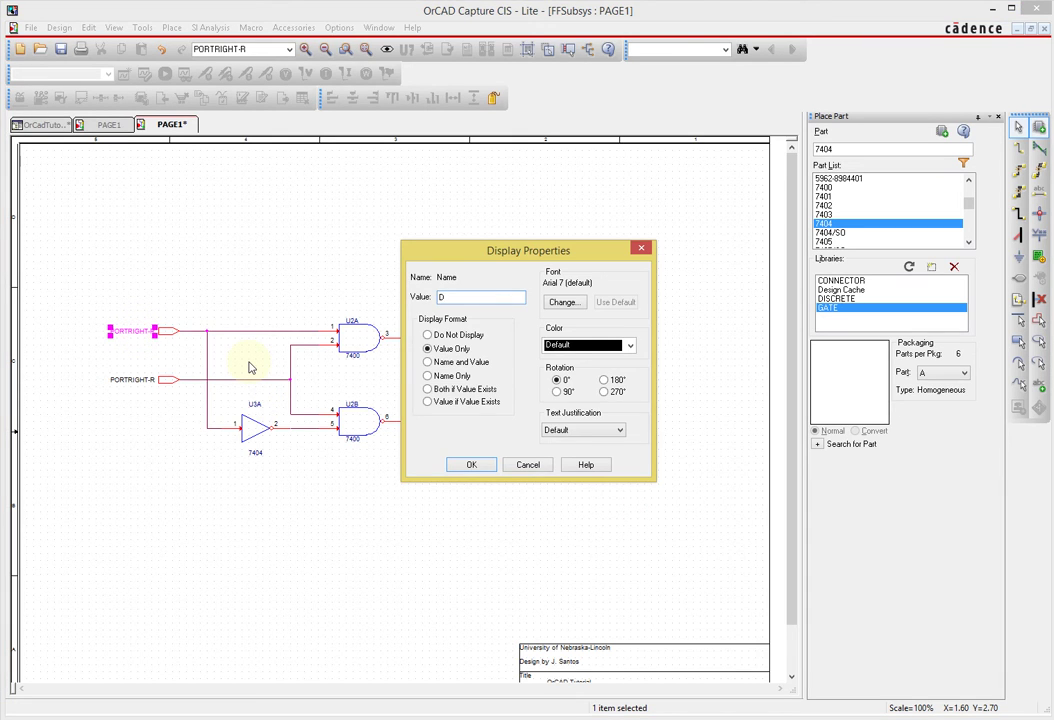
key(Return)
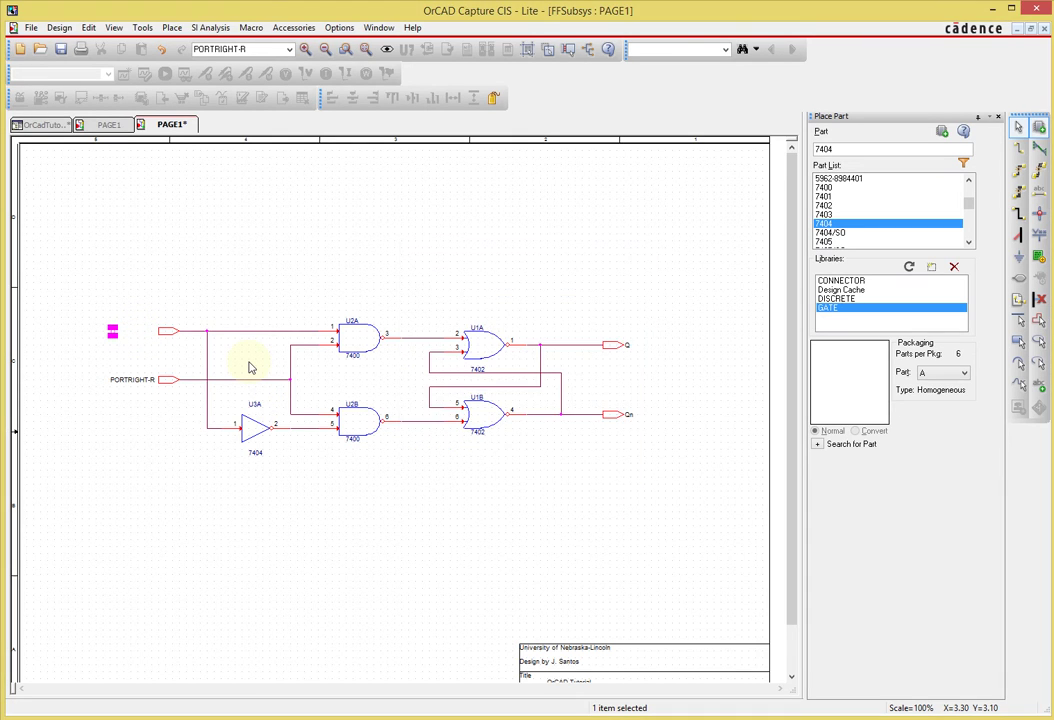
double_click(138, 380)
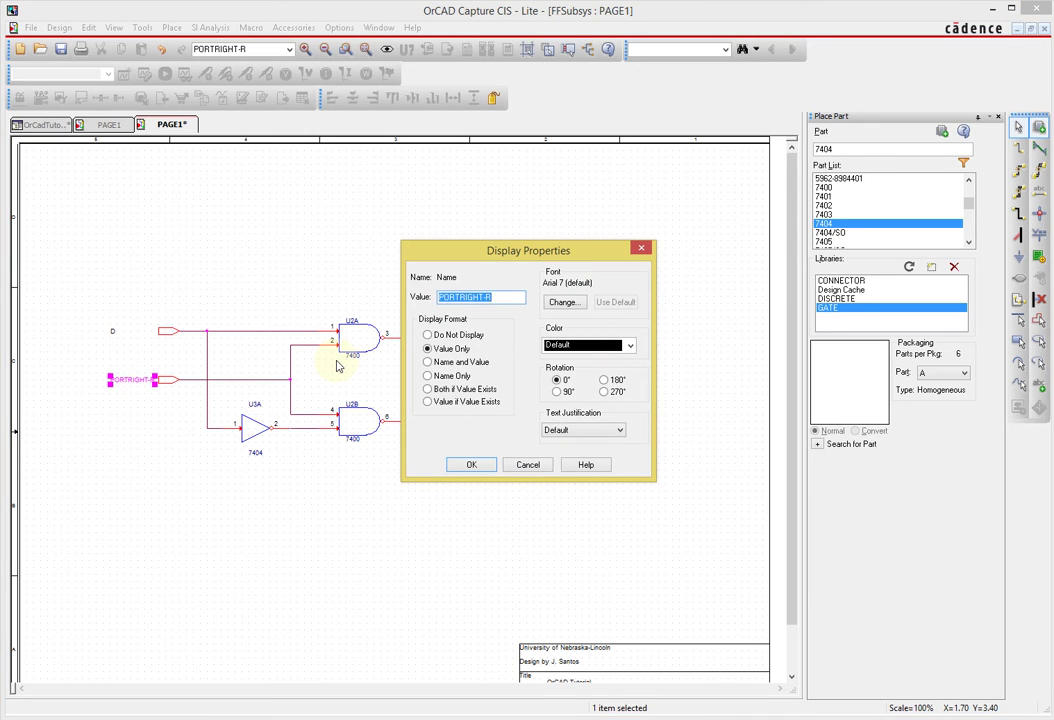
text(CLK)
key(Return)
click(152, 321)
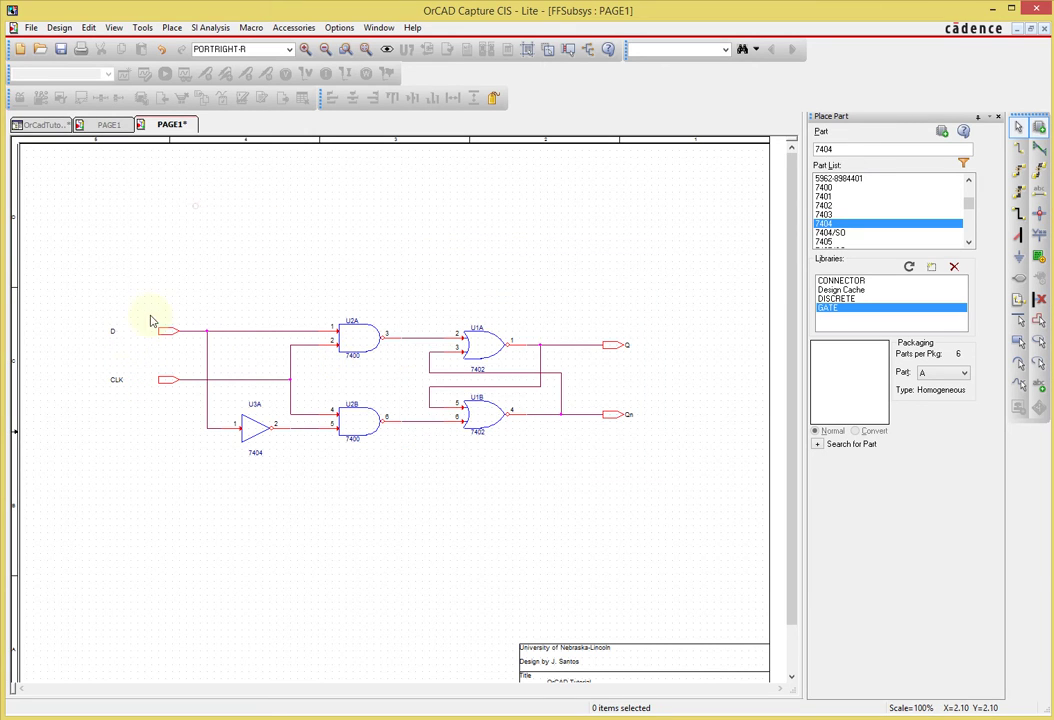
Move the D and CLK name labels right up against their port symbols
drag(113, 331, 154, 331)
drag(117, 381, 150, 386)
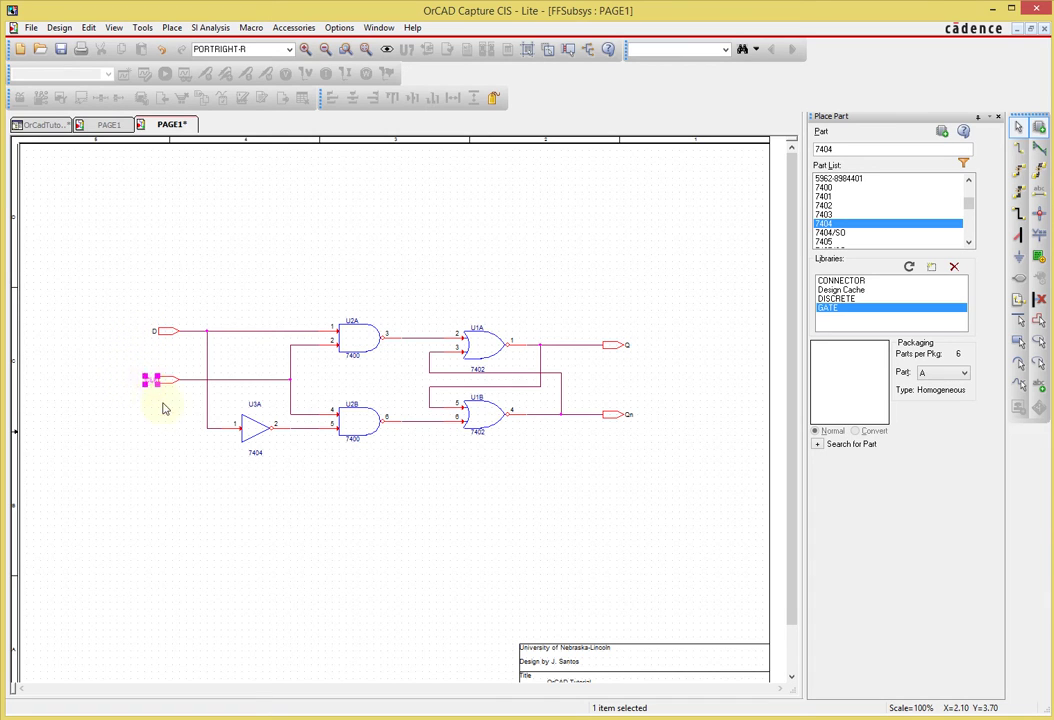
click(689, 362)
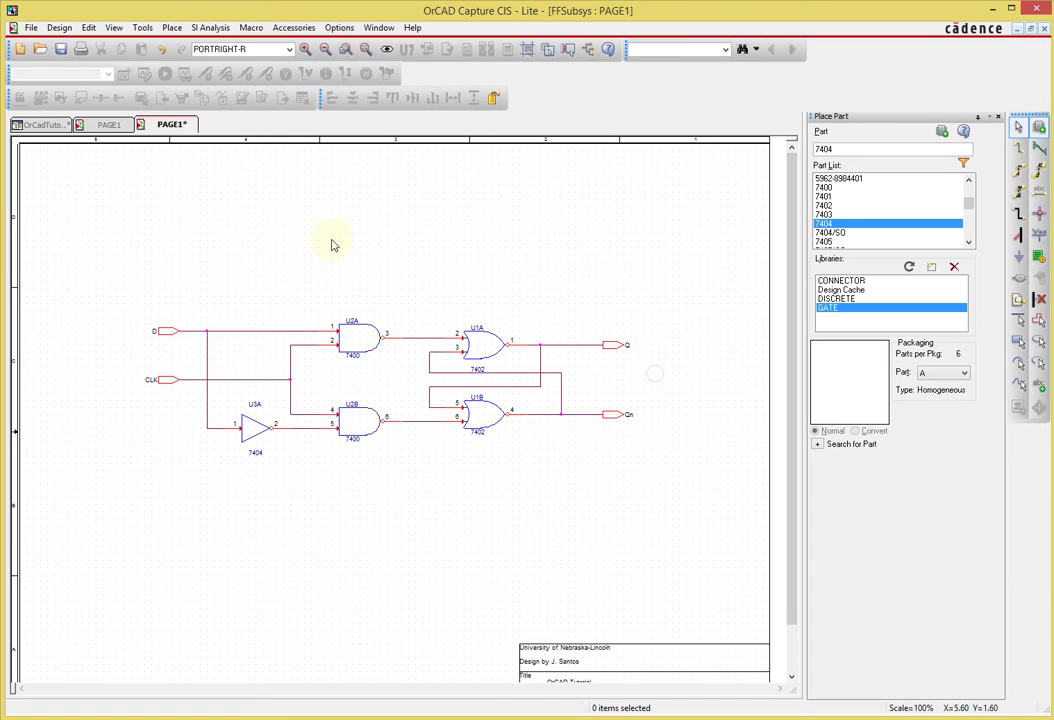
Select the D, CLK, Q and Qn ports together and open their shared property table
click(165, 333)
ctrl+click(165, 379)
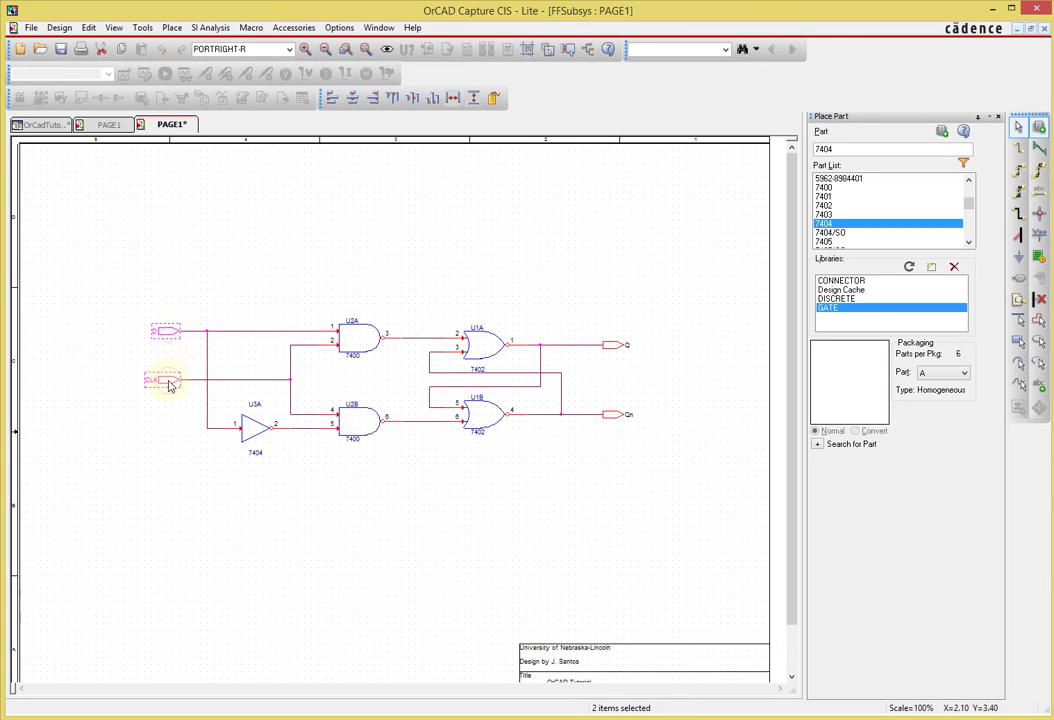
ctrl+click(610, 345)
ctrl+click(614, 416)
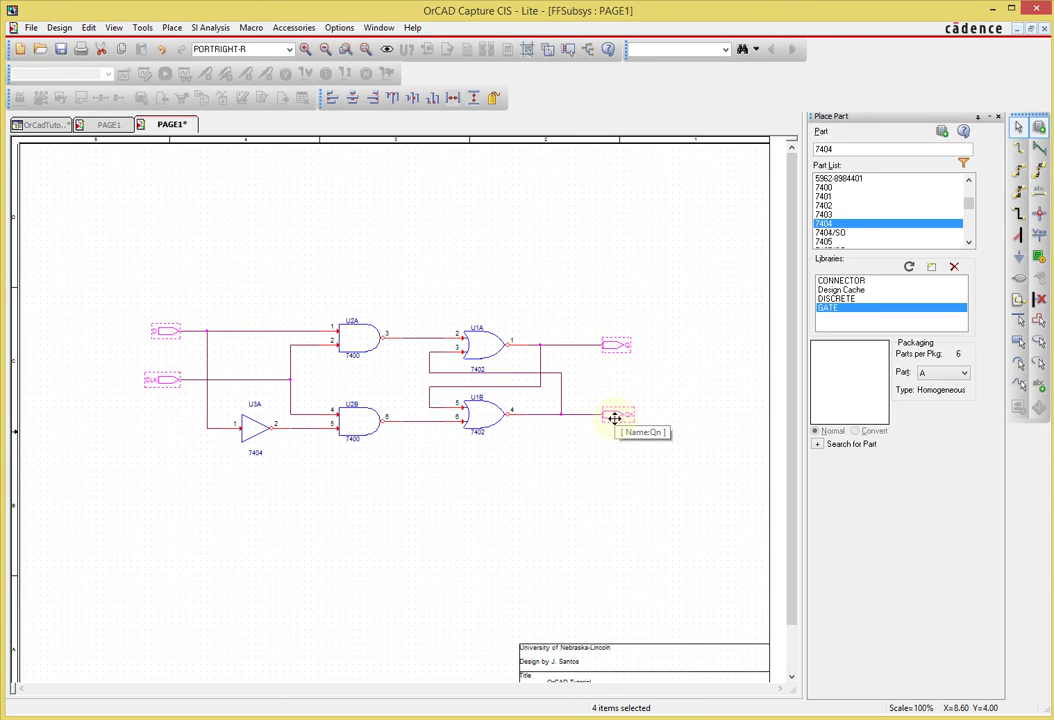
double_click(614, 418)
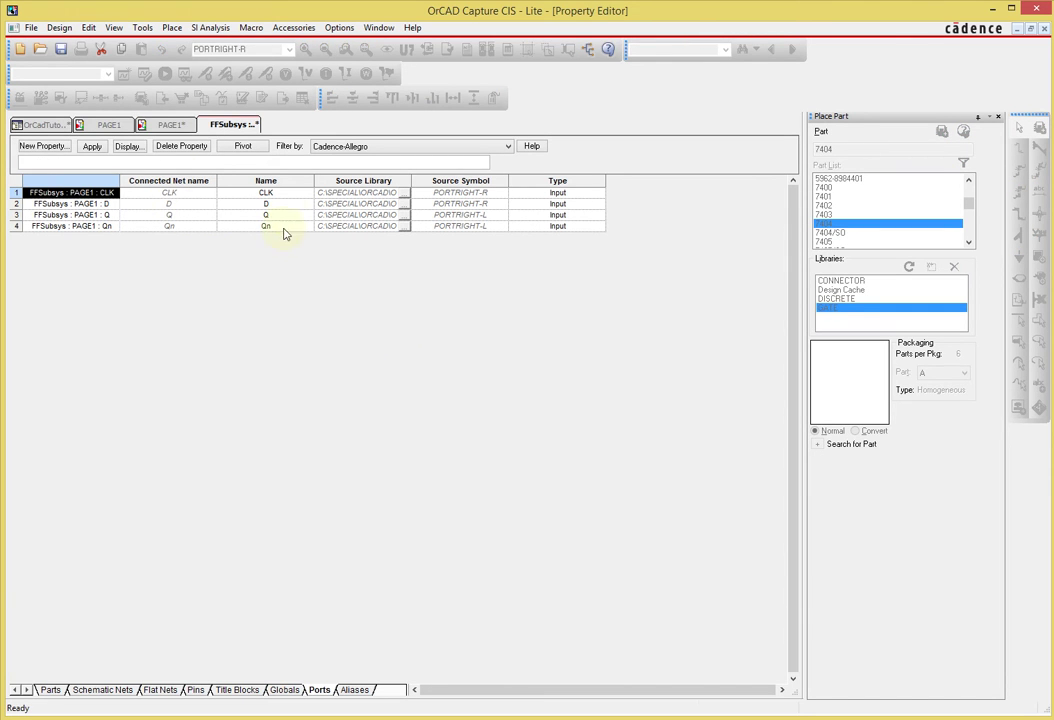
Set the type of ports Q and Qn to Output, apply it, and close the property editor
click(582, 219)
click(598, 215)
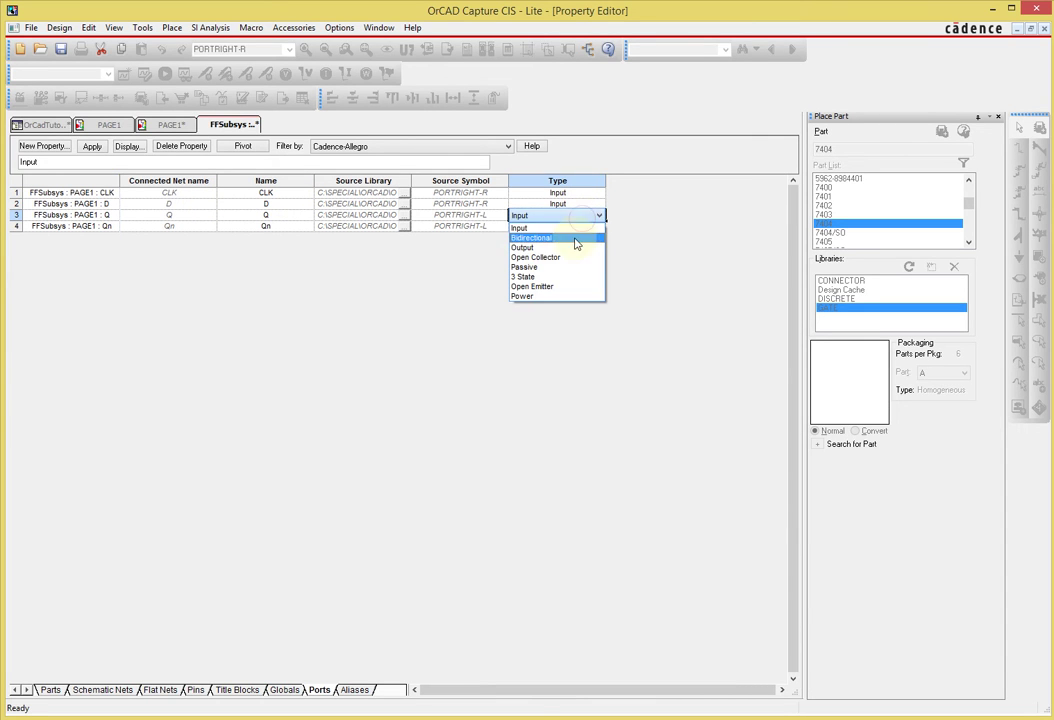
click(576, 243)
click(585, 226)
click(598, 226)
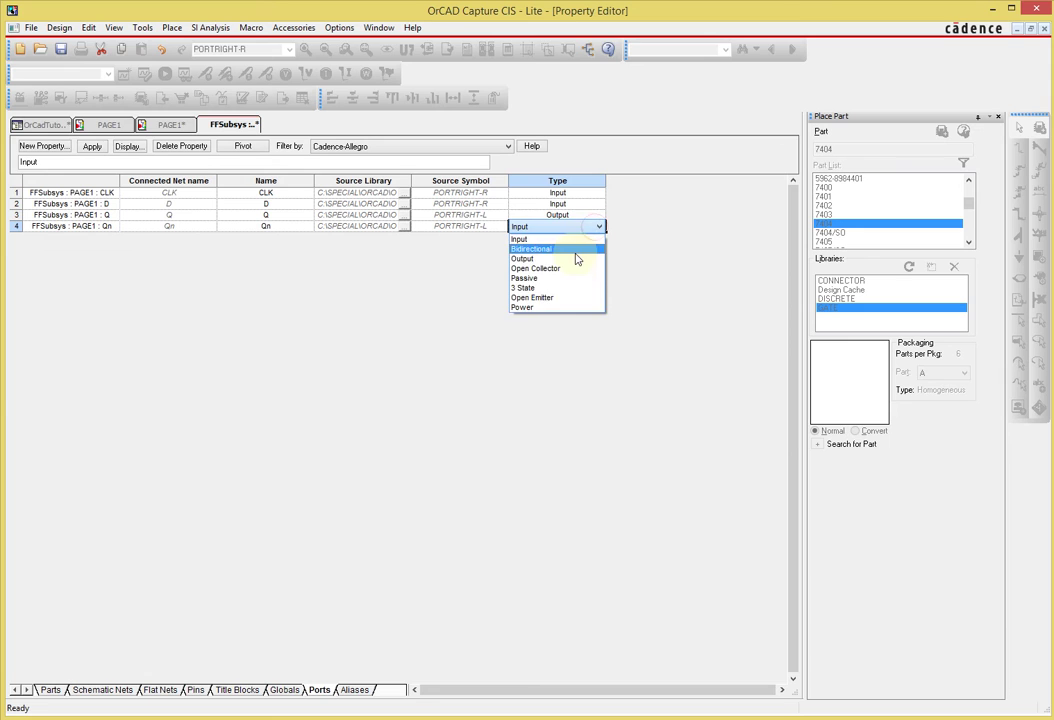
click(576, 265)
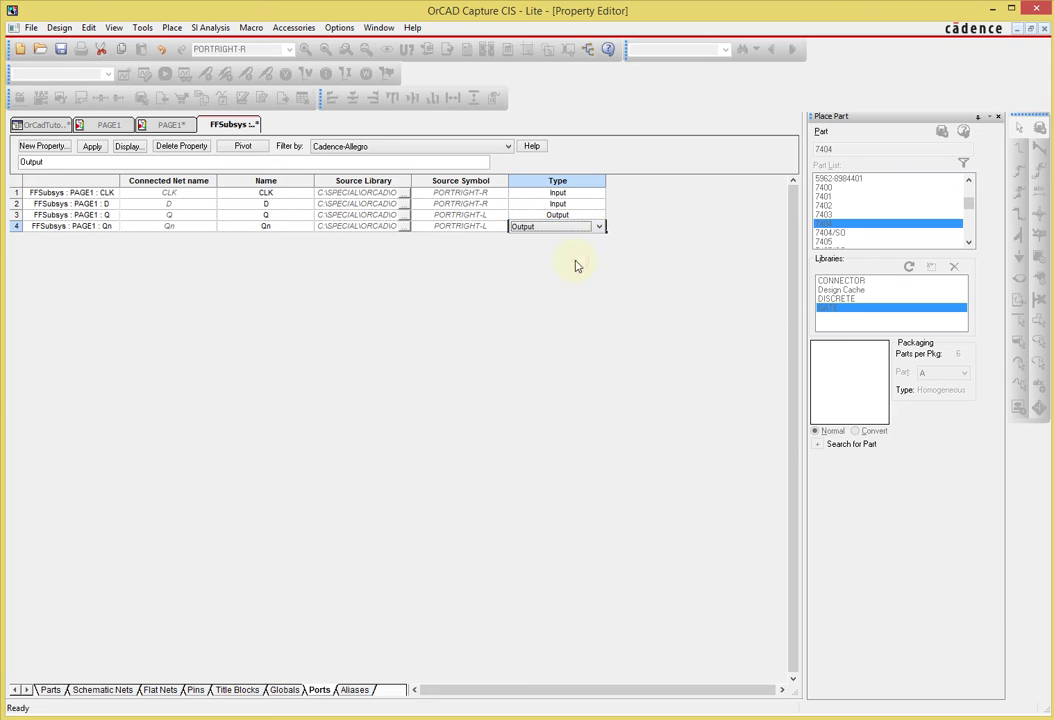
click(91, 148)
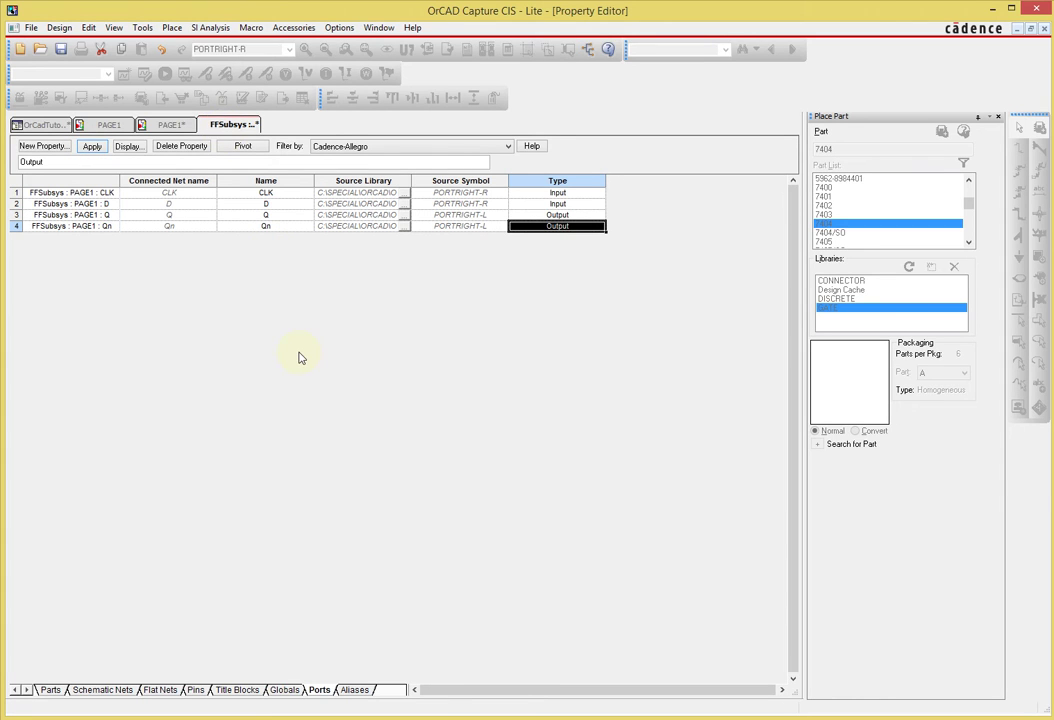
right_click(244, 126)
click(295, 212)
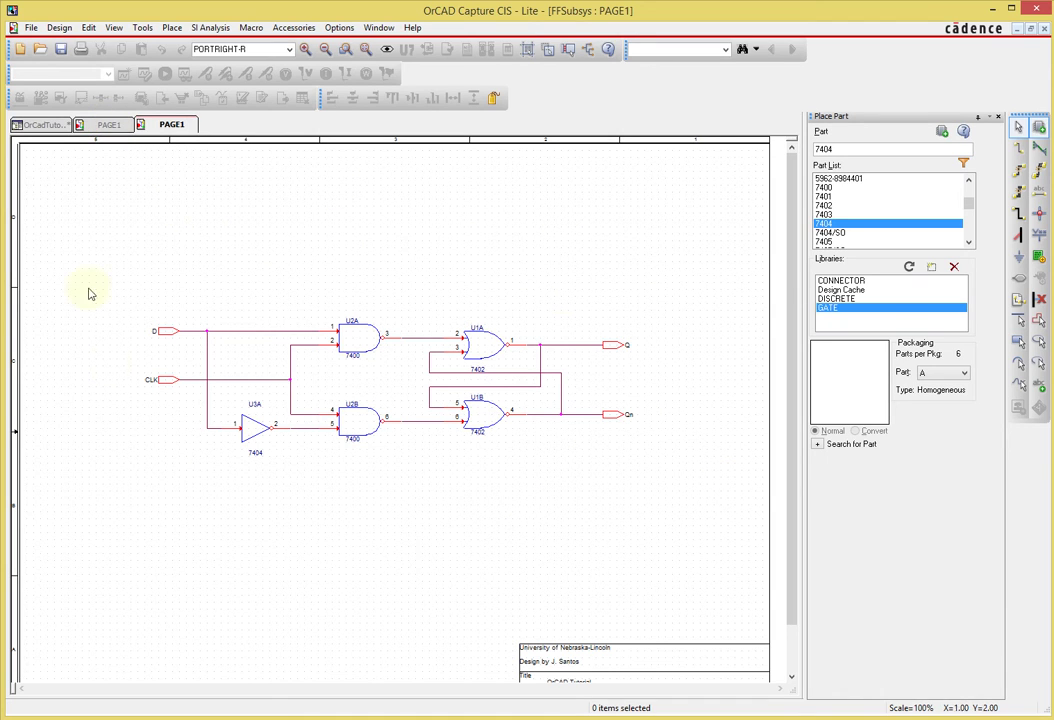
On PAGE1 of the TOP schematic, start a hierarchical block with reference FF1 and Primitive set to No
click(108, 125)
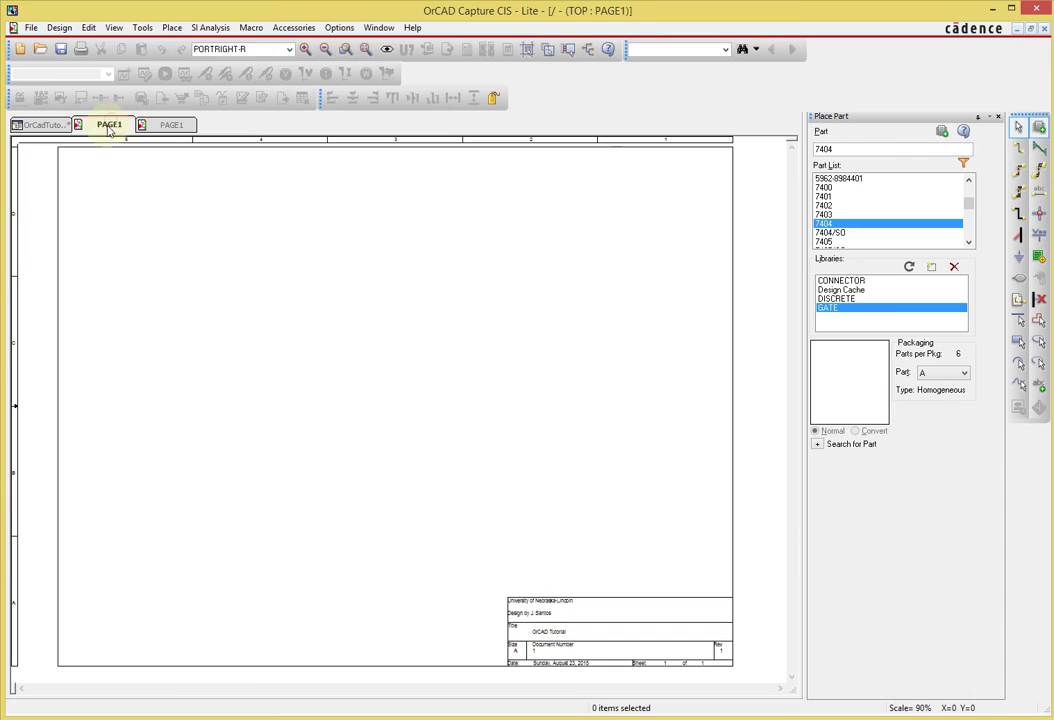
ctrl+scroll(343, 355, up, 1)
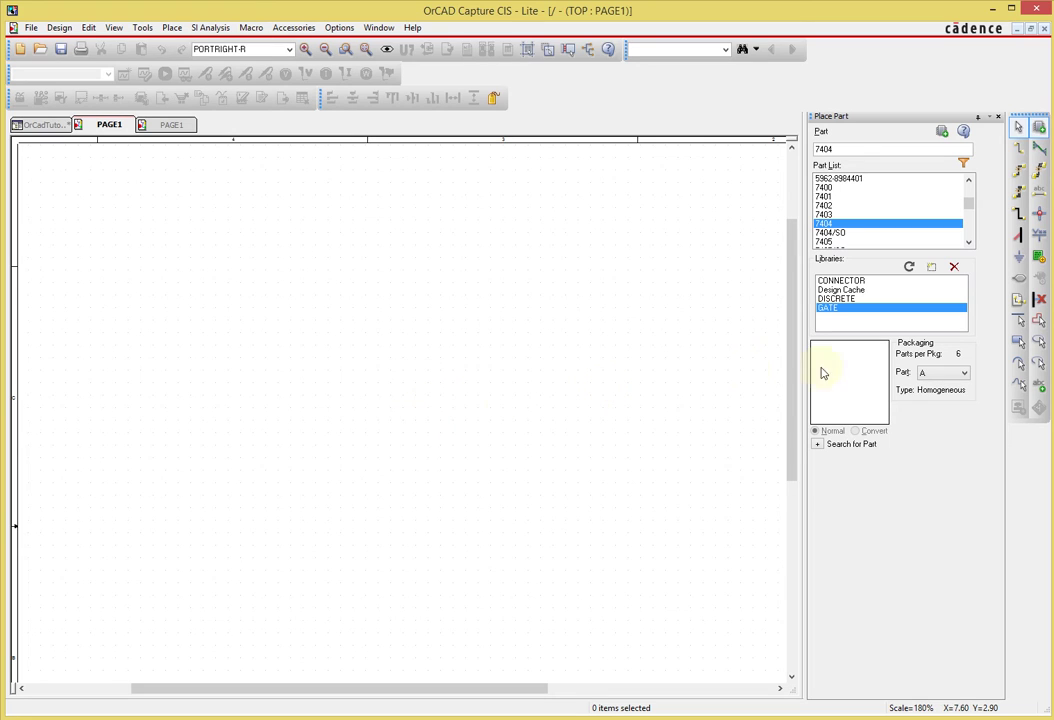
click(1040, 258)
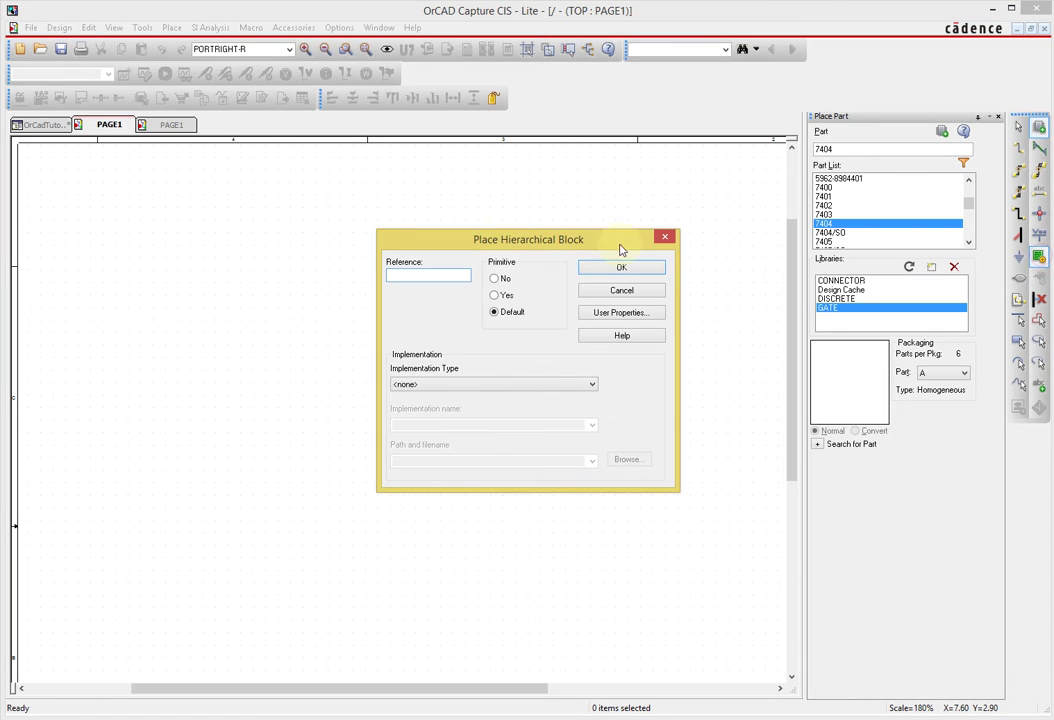
drag(501, 249, 380, 241)
click(293, 272)
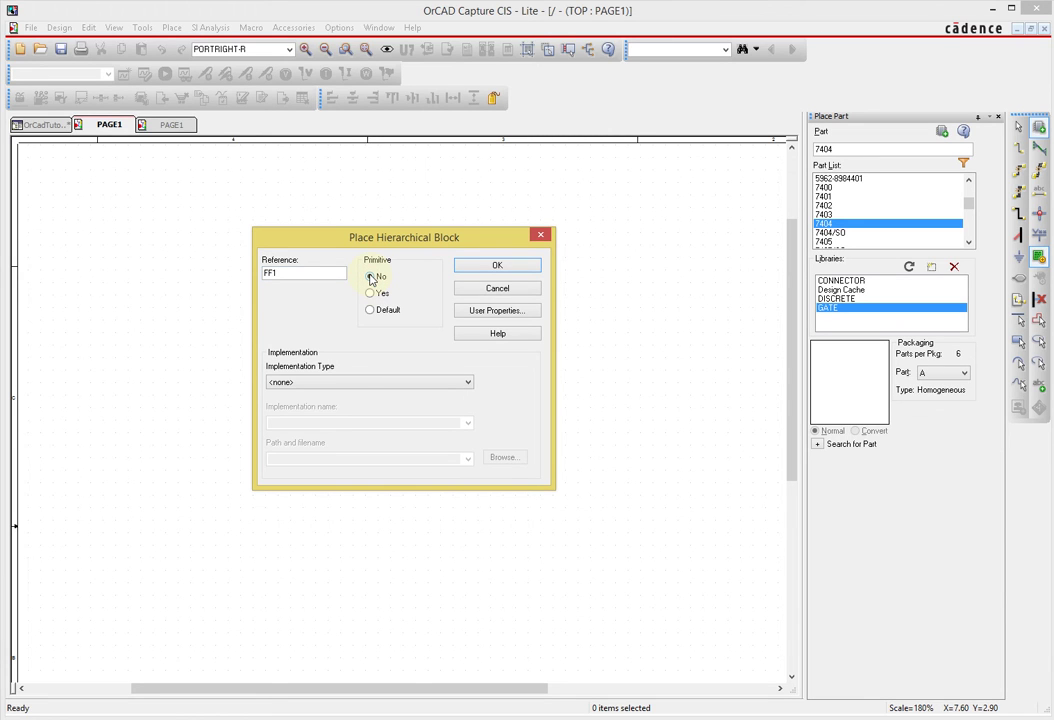
Set the block's implementation to Schematic View with the name FFSubsys, and draw it as a wide rectangle on the page
click(465, 384)
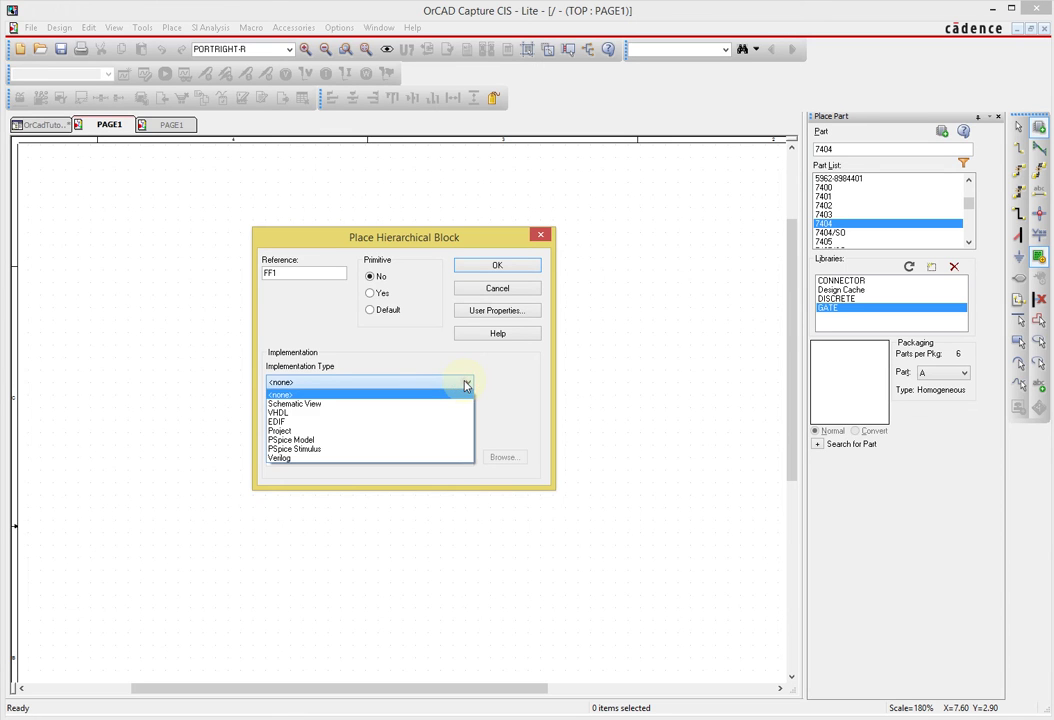
click(412, 404)
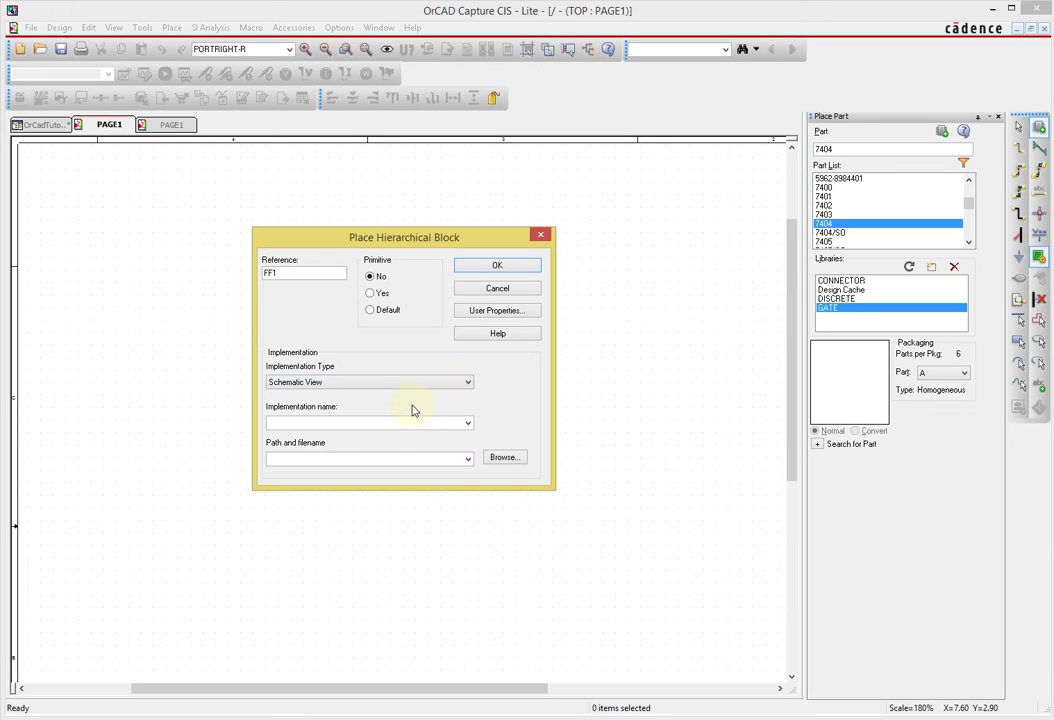
click(468, 424)
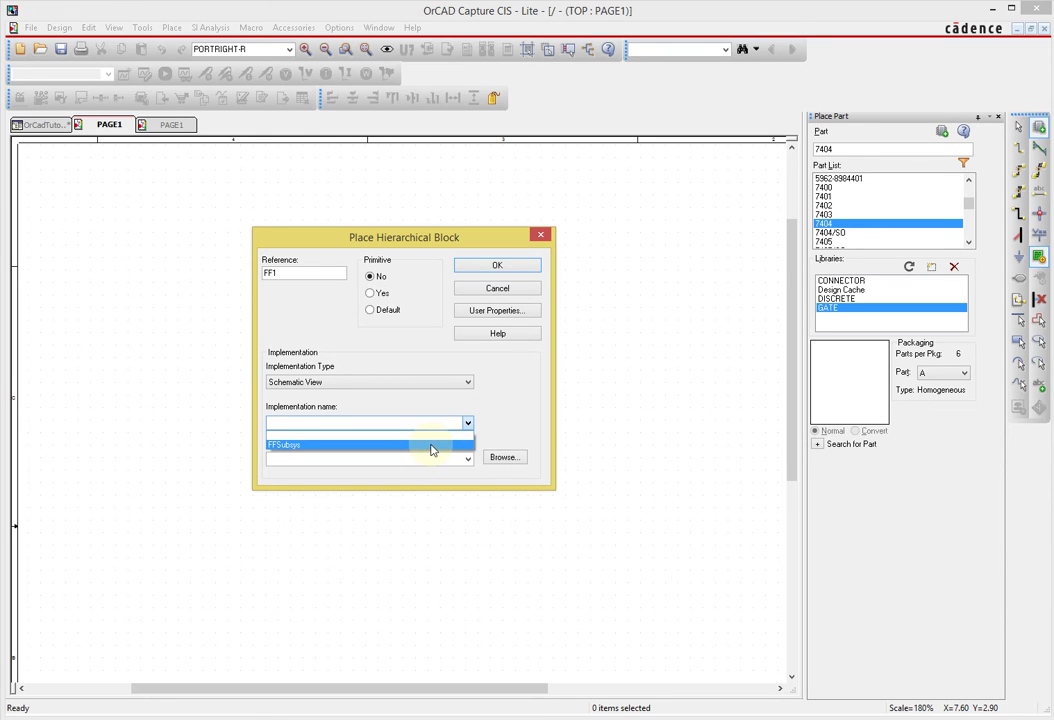
click(432, 447)
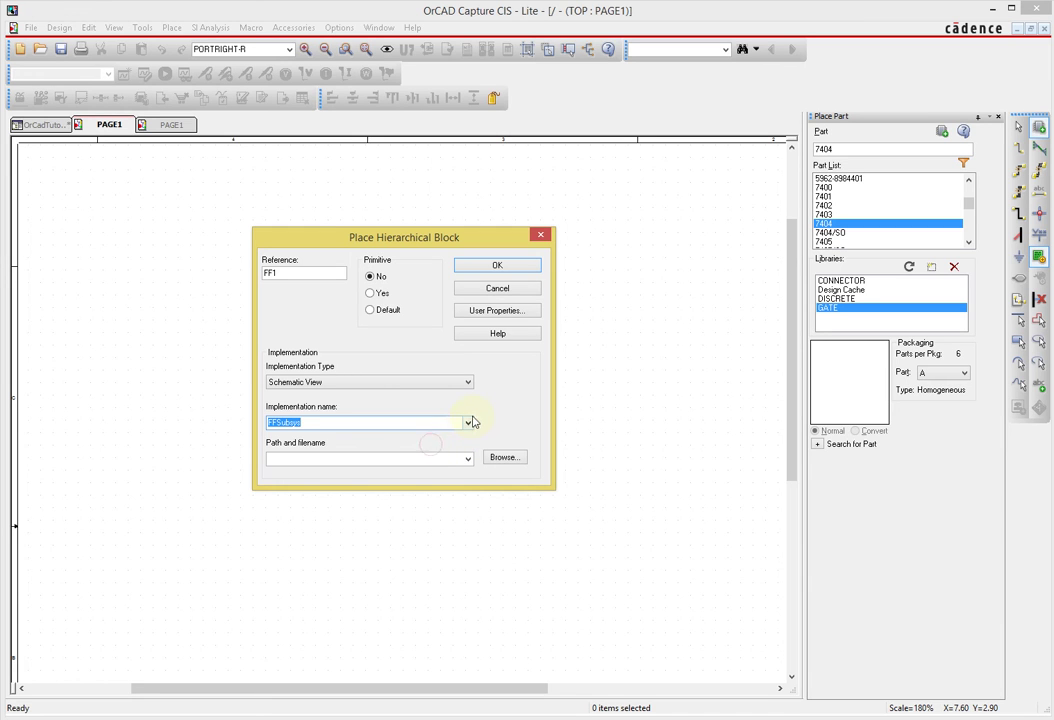
click(468, 424)
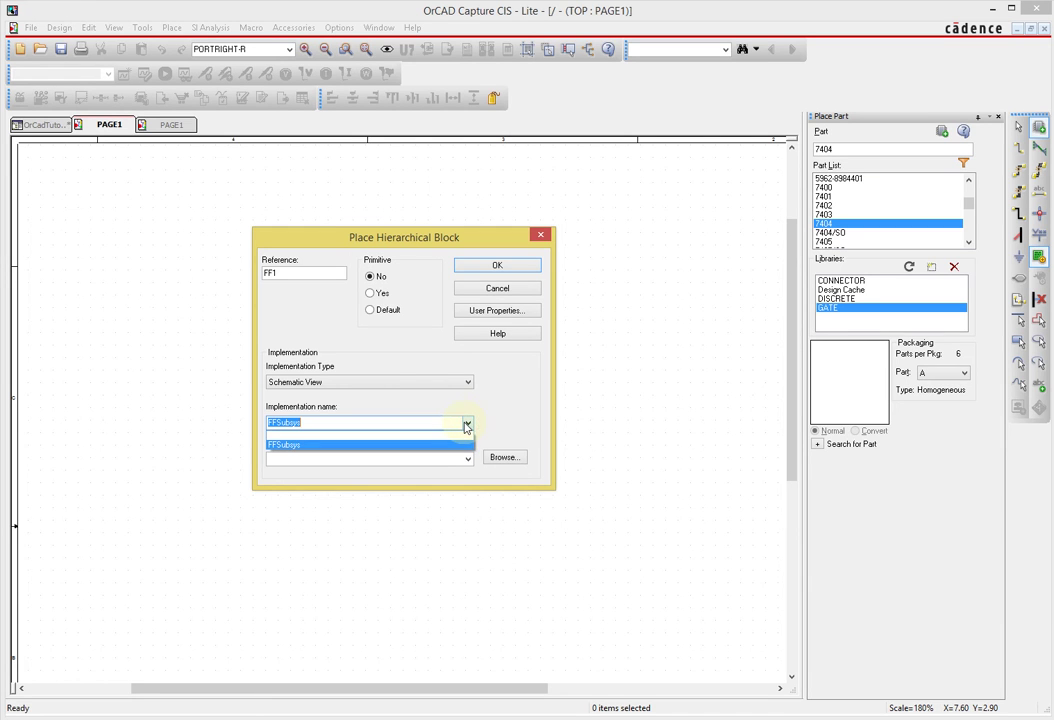
click(470, 428)
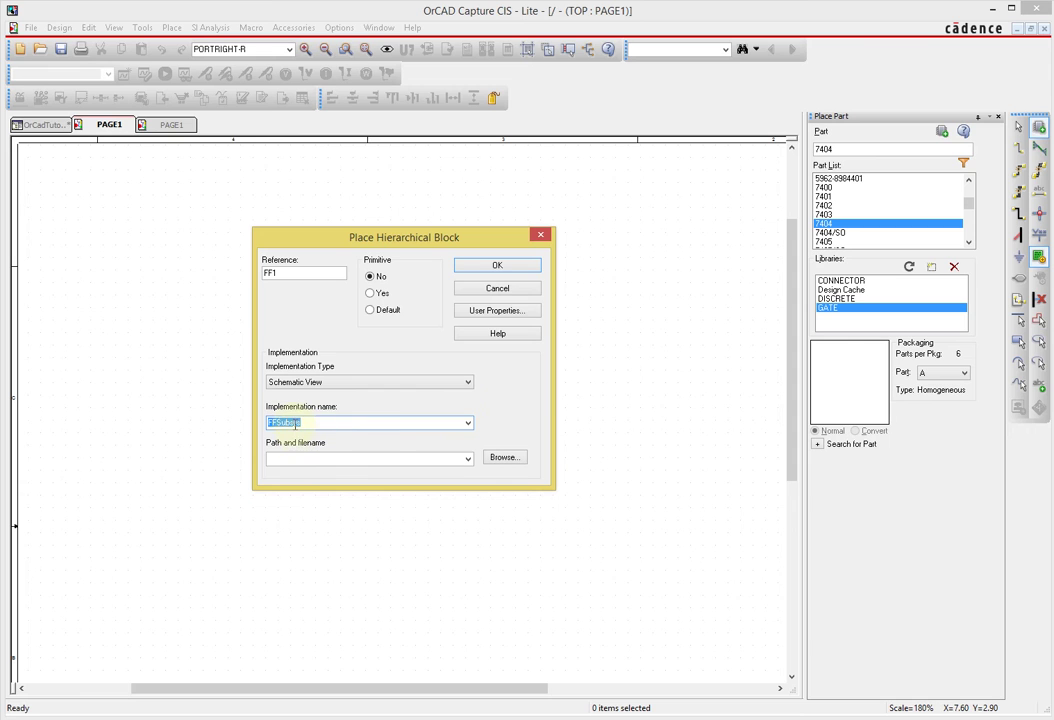
click(497, 266)
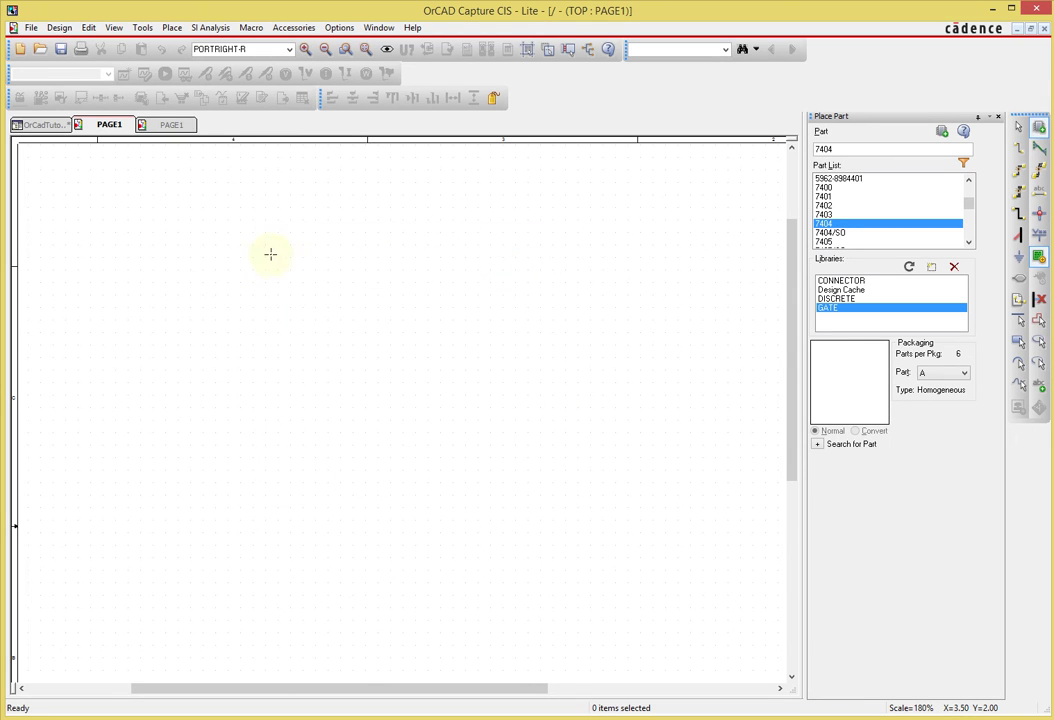
drag(266, 231, 497, 339)
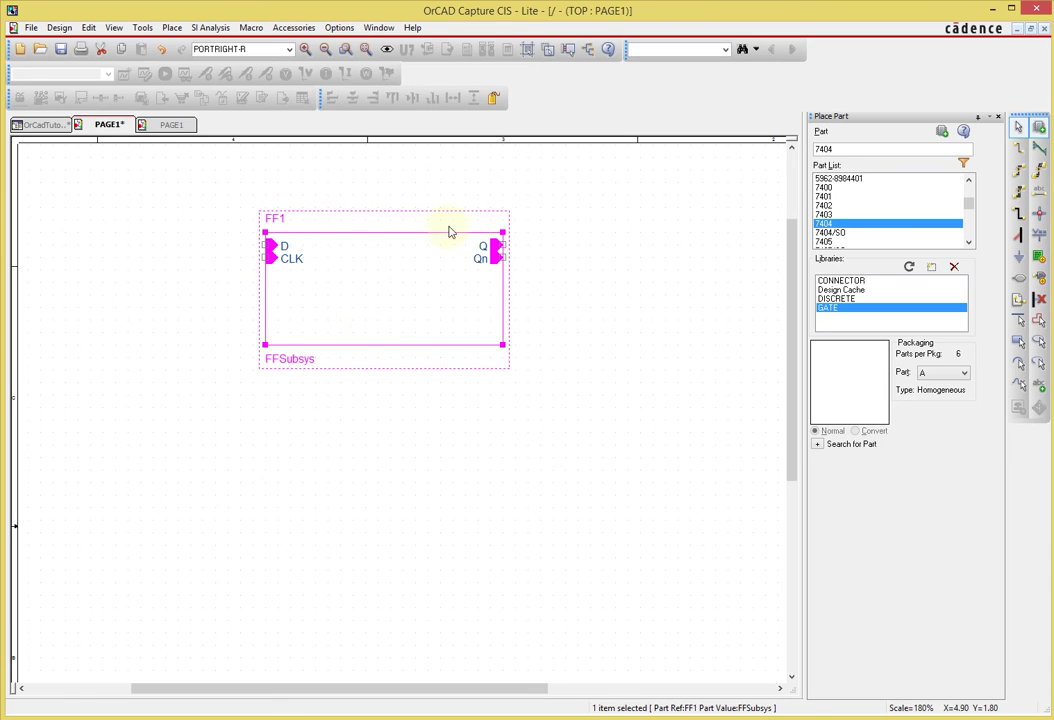
Move the CLK and Qn pins of block FF1 one grid step down, away from D and Q
click(272, 259)
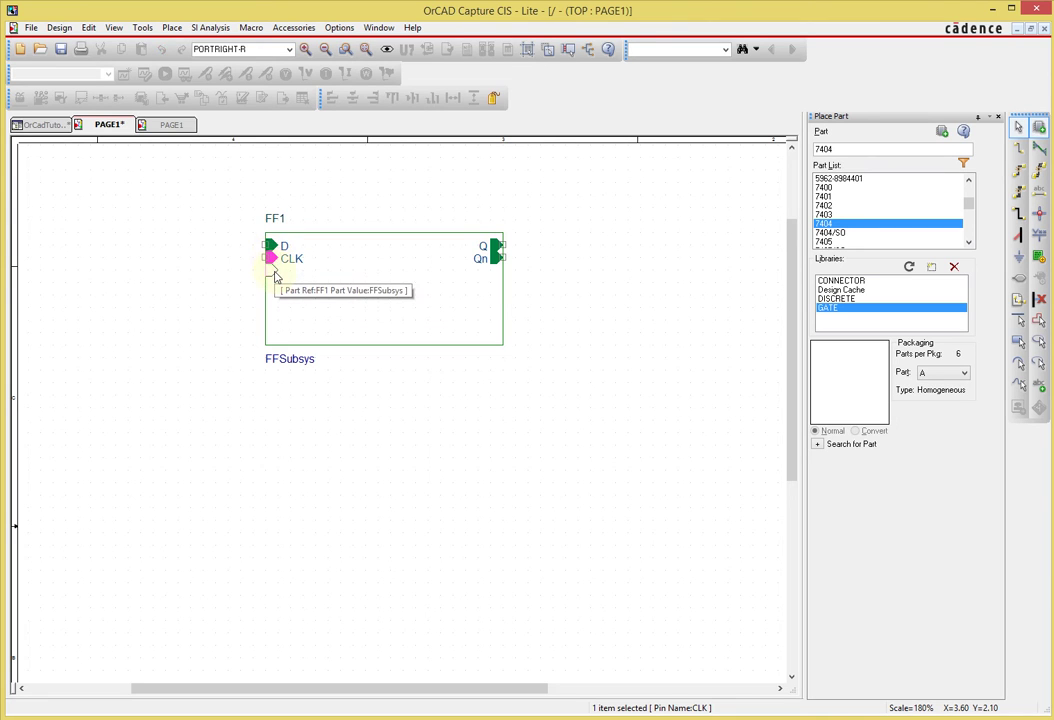
drag(272, 259, 273, 272)
click(495, 262)
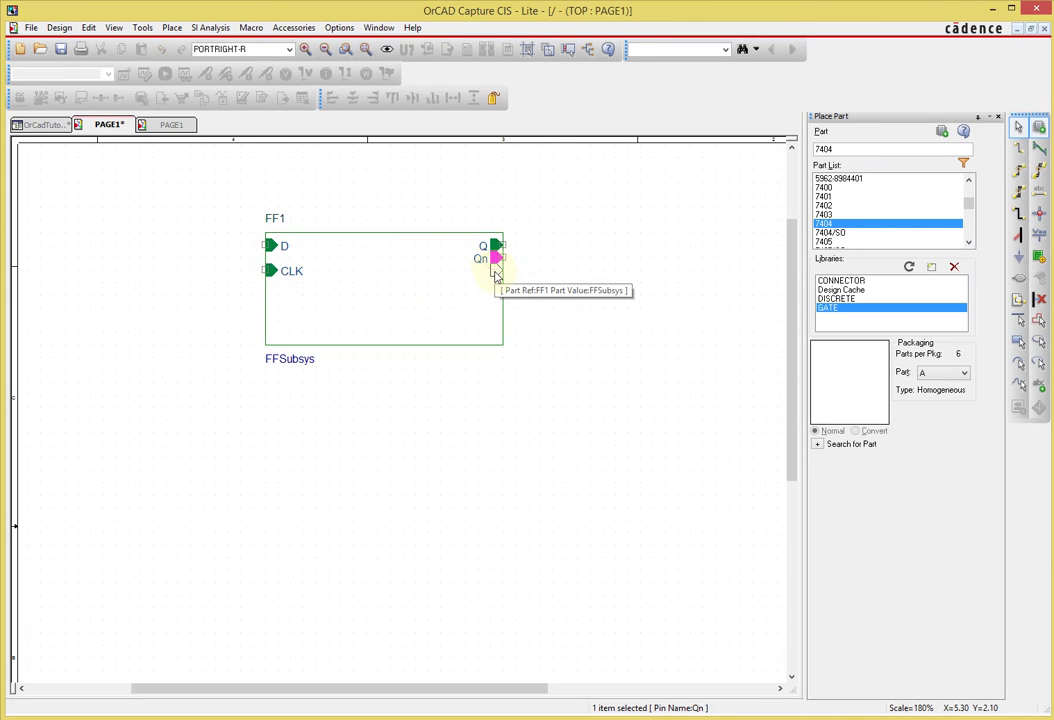
drag(493, 269, 490, 281)
click(454, 352)
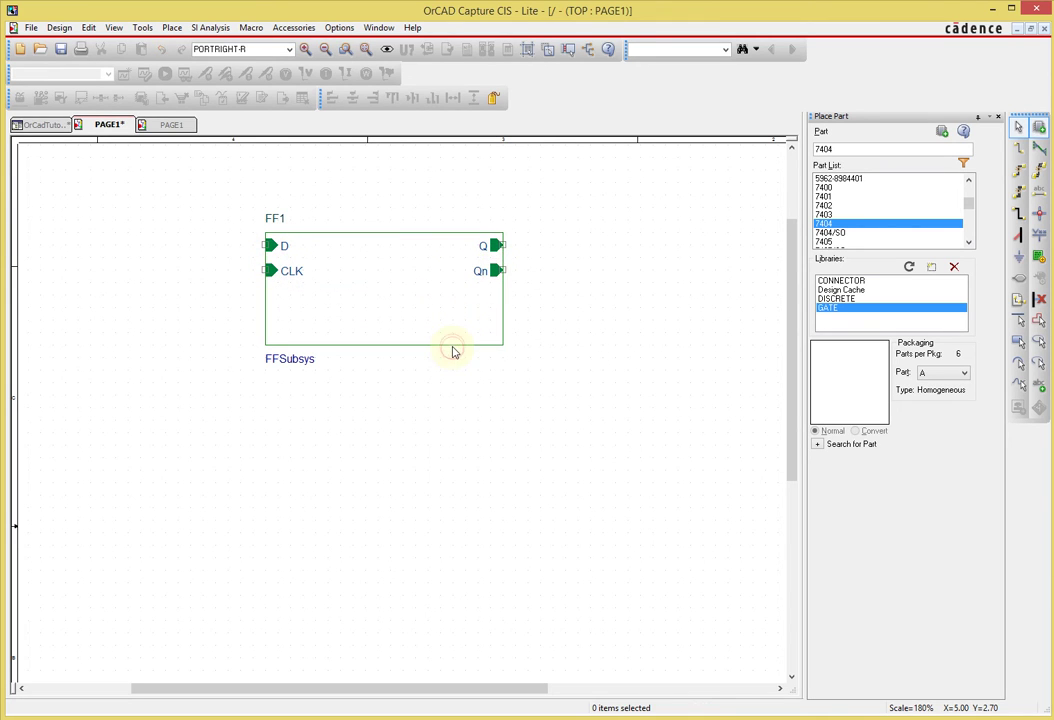
Shrink block FF1 from its lower-right corner so that it fits closely around its four pins
click(500, 346)
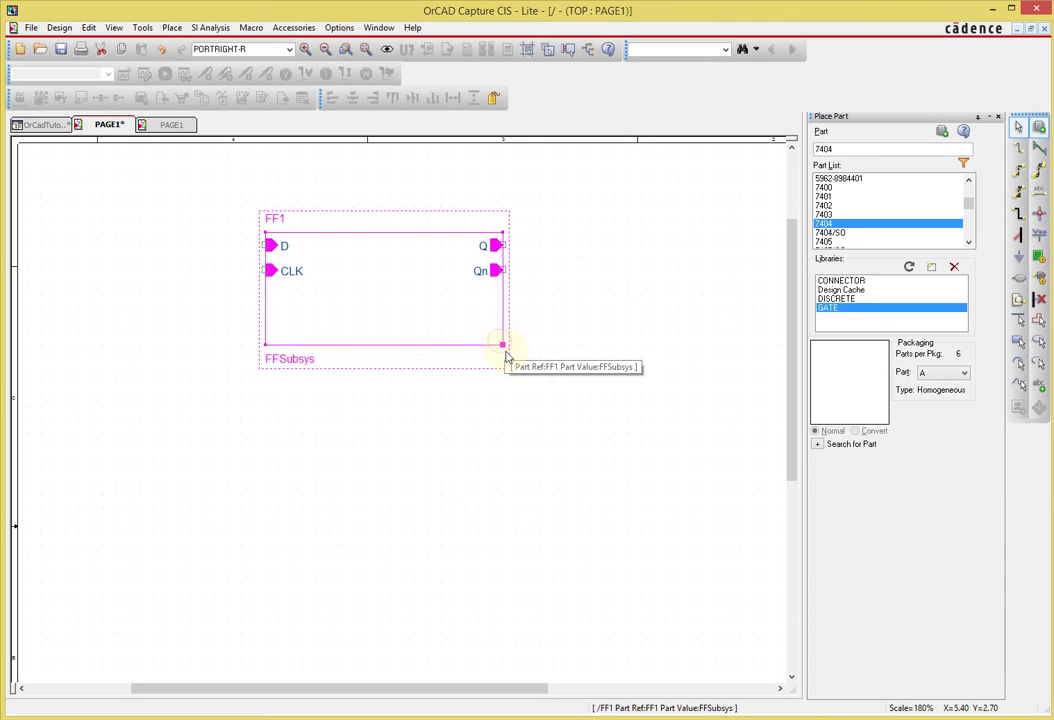
drag(503, 346, 440, 297)
click(517, 324)
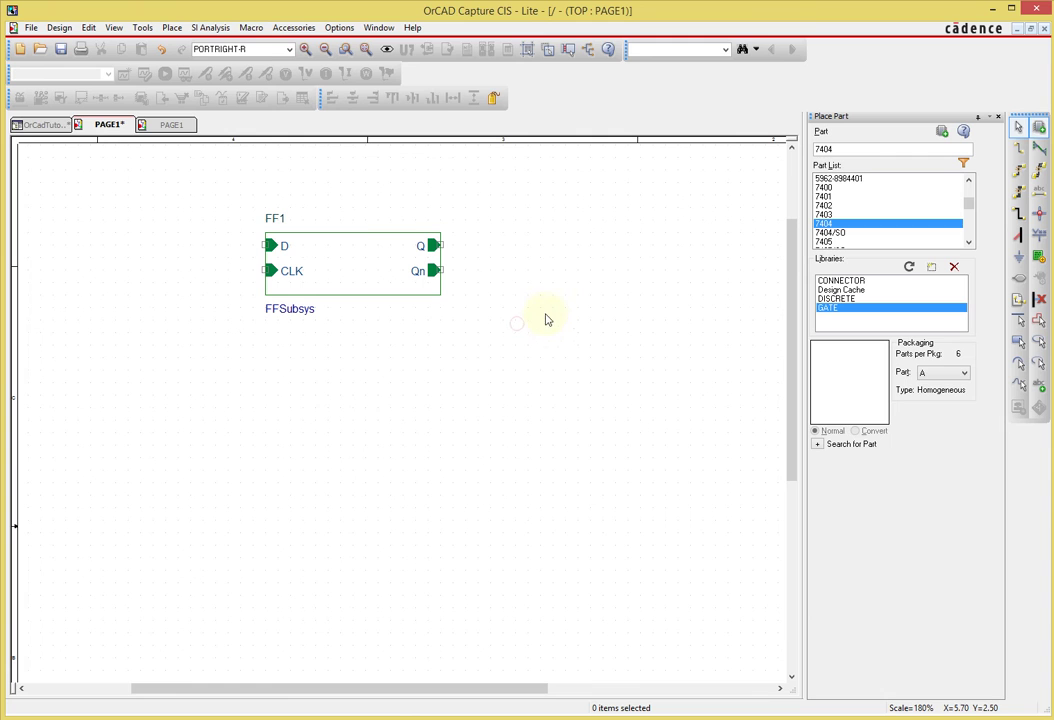
Move the whole FF1 block to the upper middle of the TOP schematic page
click(306, 310)
click(275, 219)
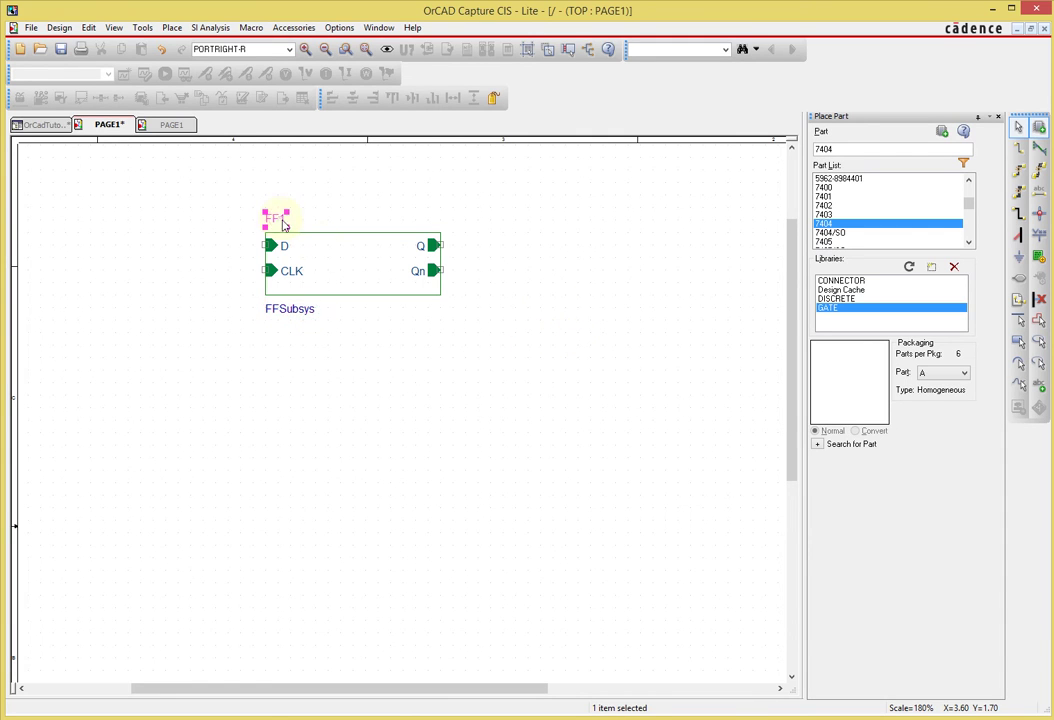
click(336, 258)
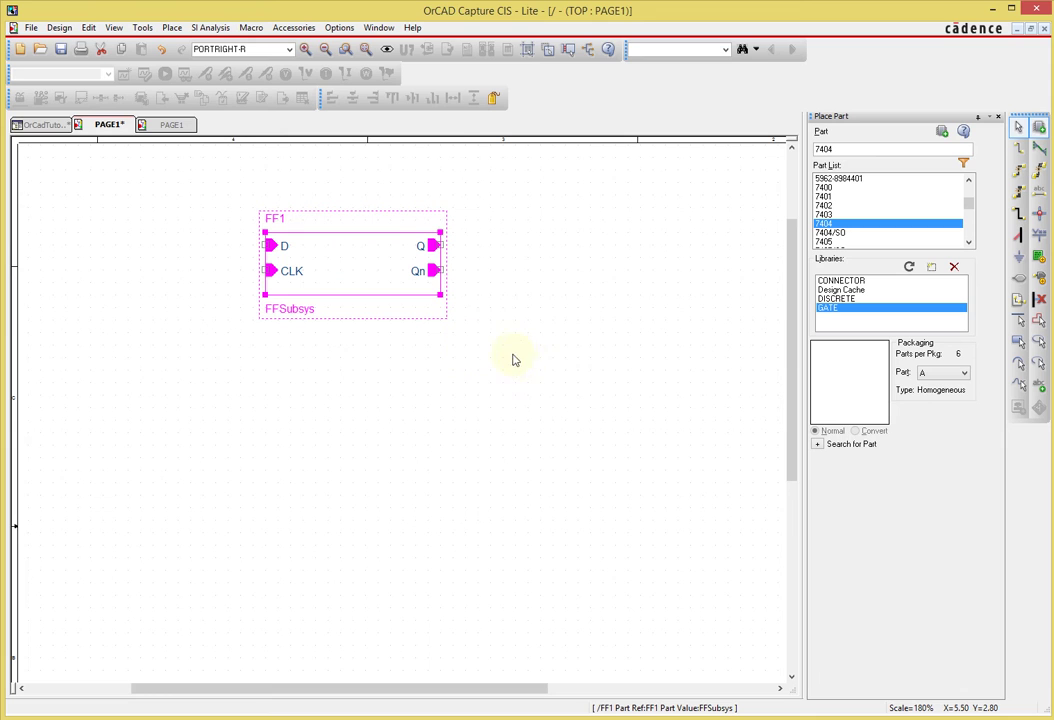
key(o)
drag(329, 308, 389, 287)
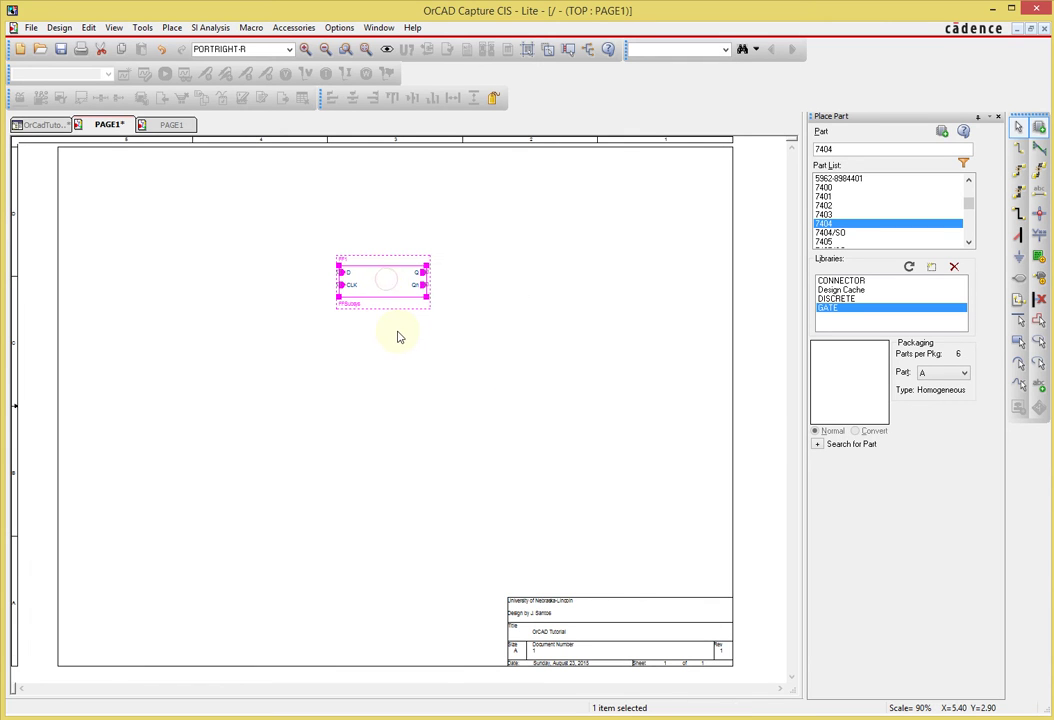
Paste two copies of hierarchical block FF1 directly below it, stacked in a column at equal spacing
key(i)
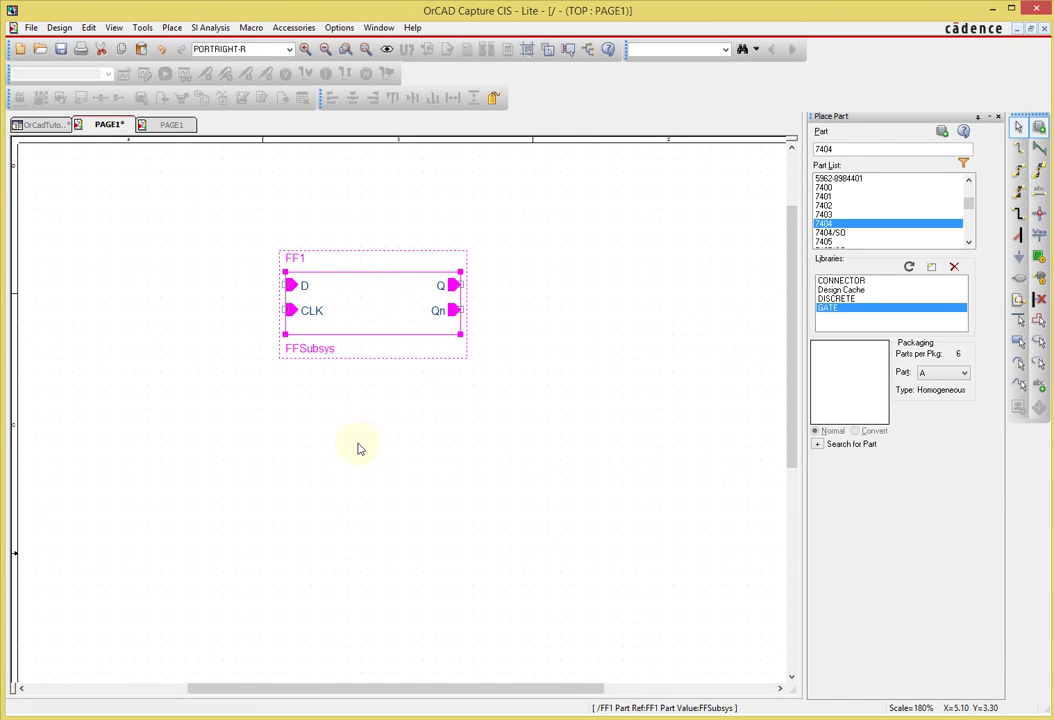
key(ctrl+v)
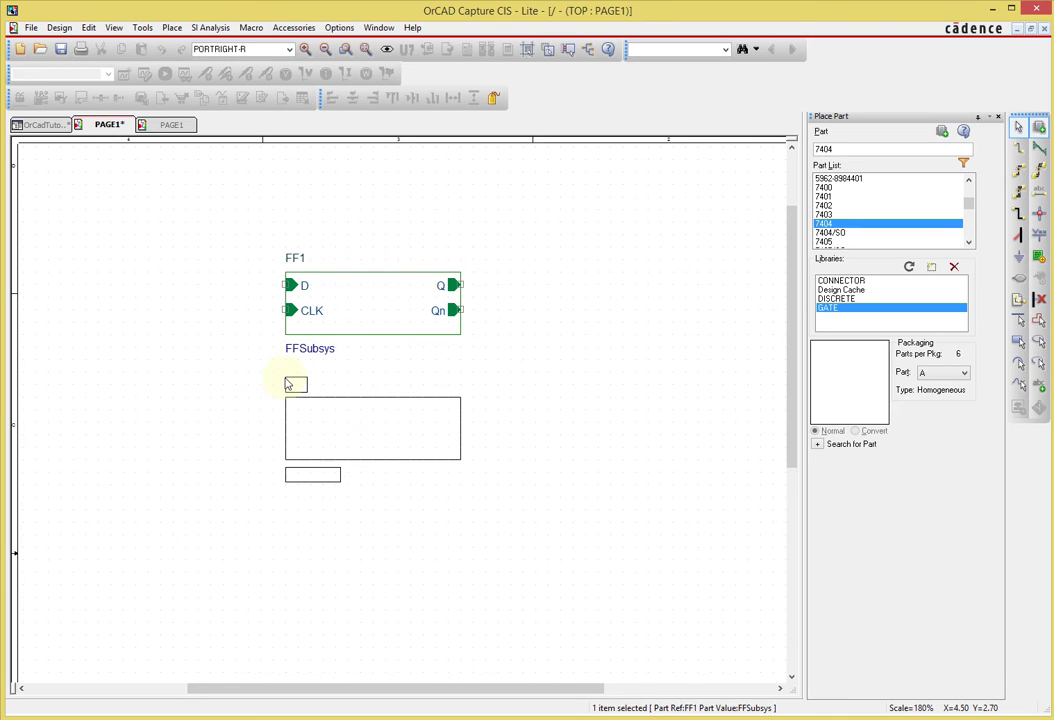
click(287, 383)
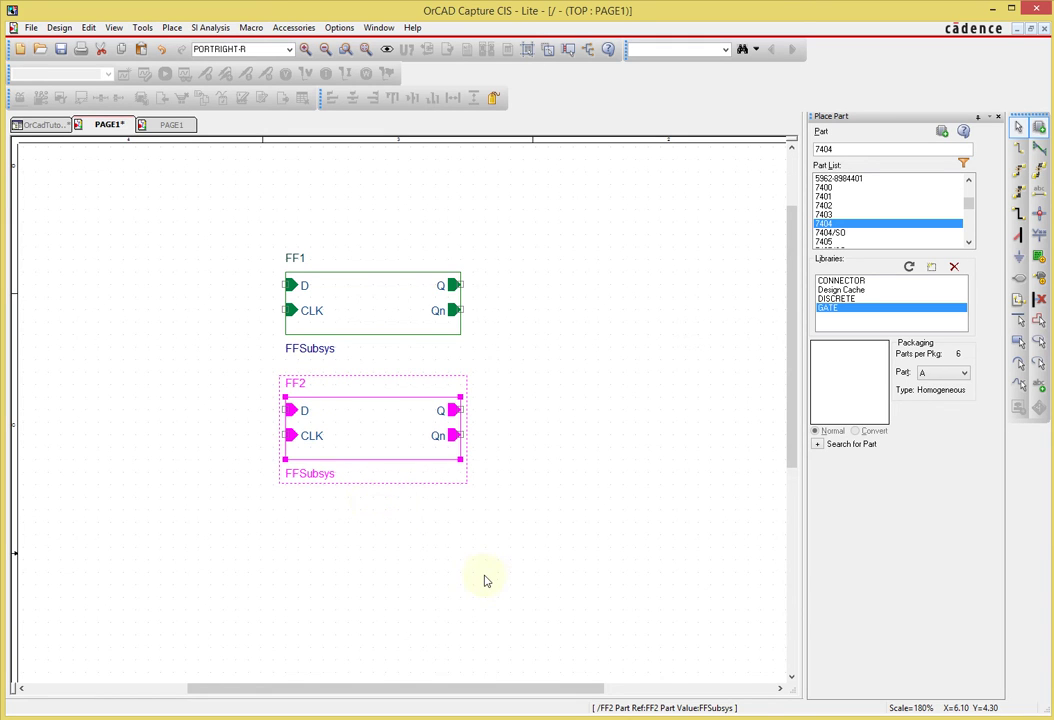
key(ctrl+v)
click(290, 508)
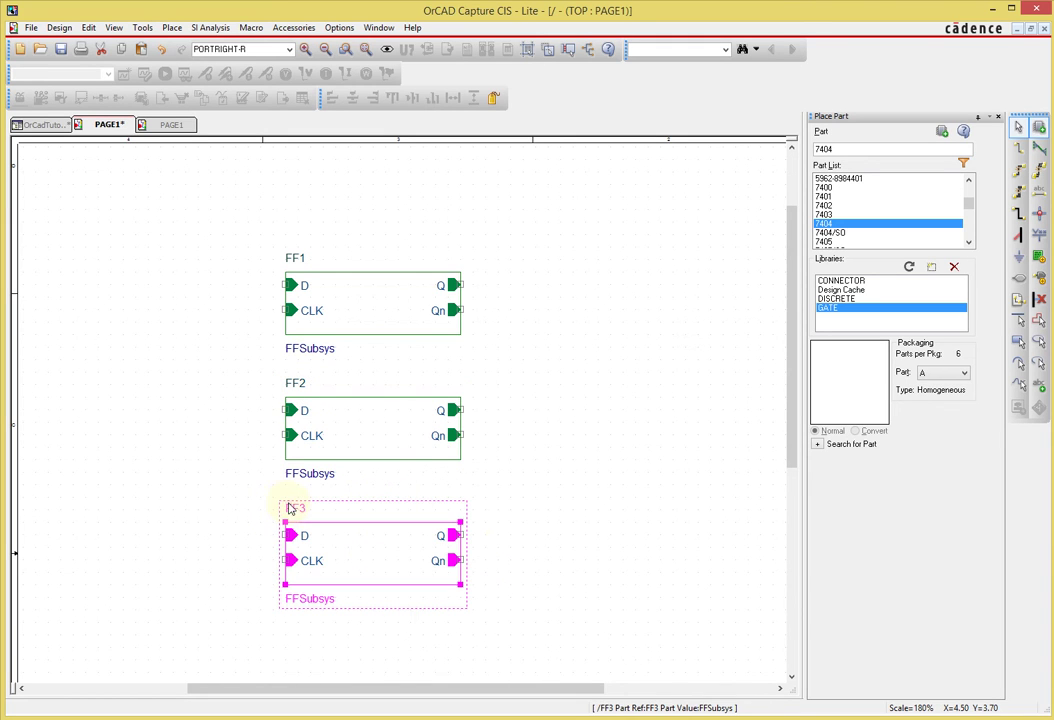
click(538, 523)
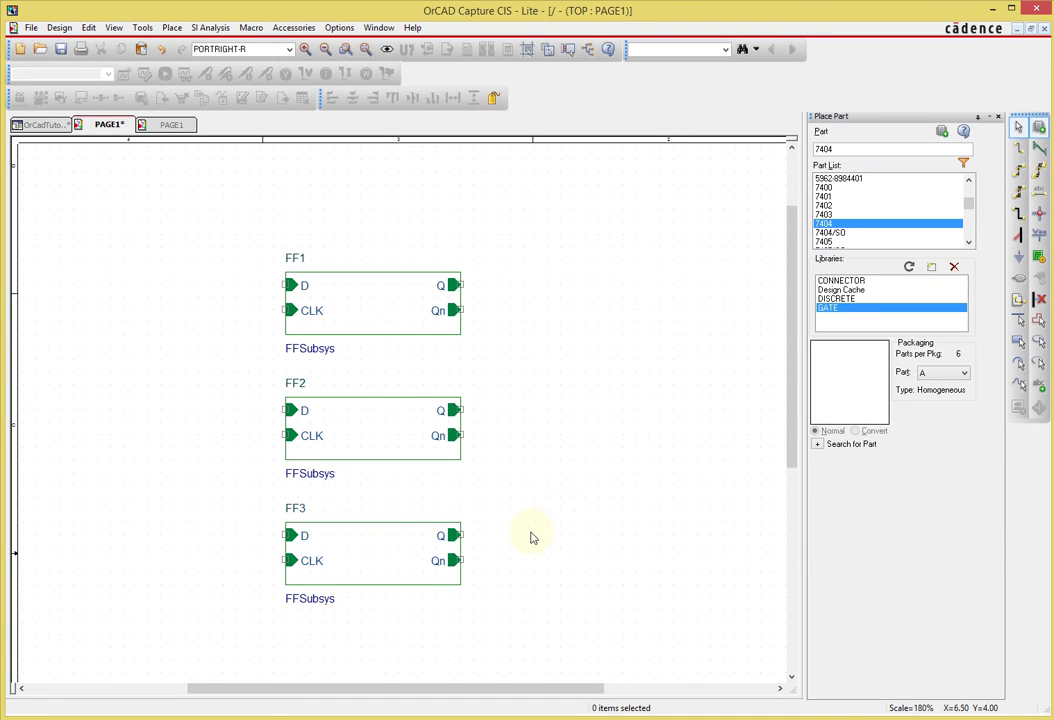
Examine the underlying FFSubsys schematics of blocks FF1 and FF2, and return to the TOP page
double_click(367, 307)
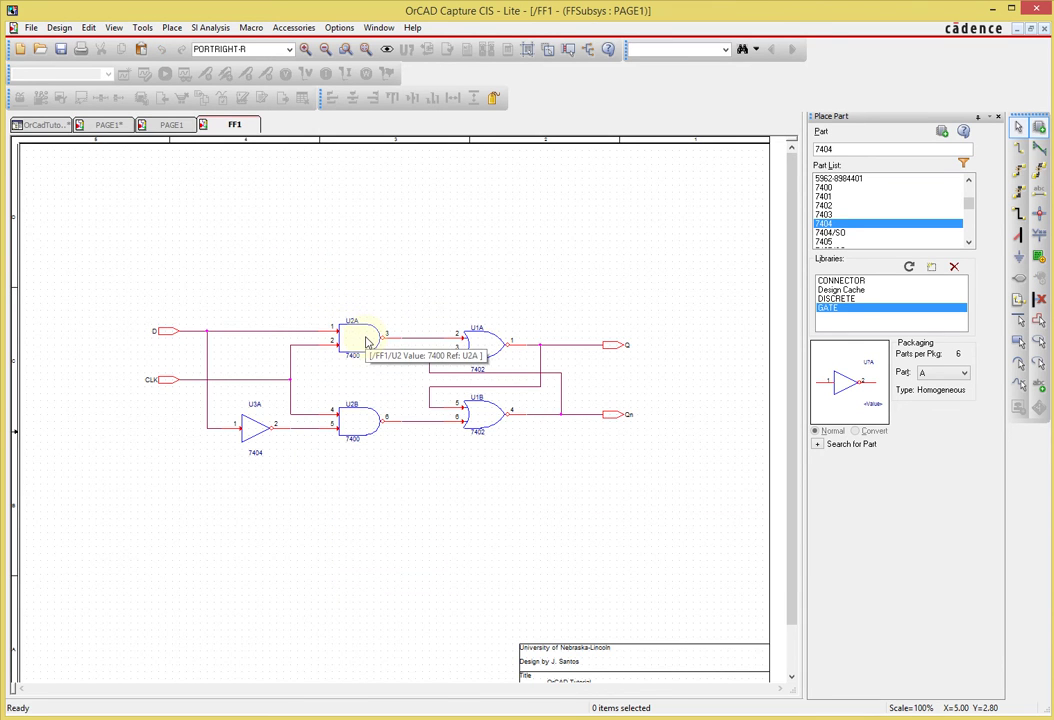
key(i)
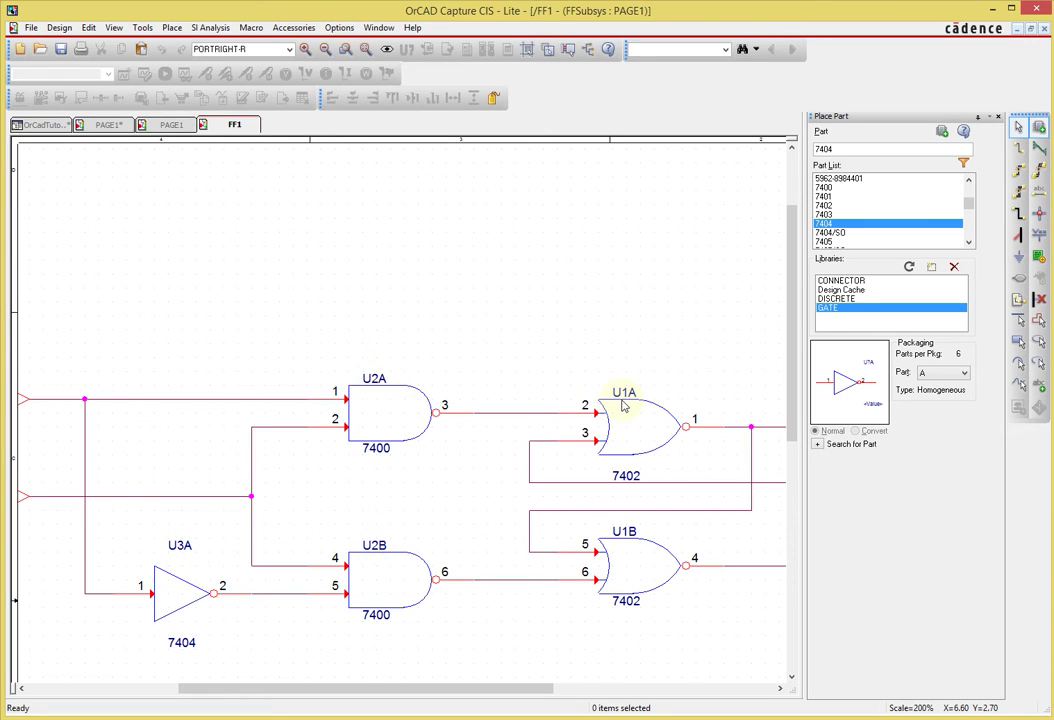
click(108, 125)
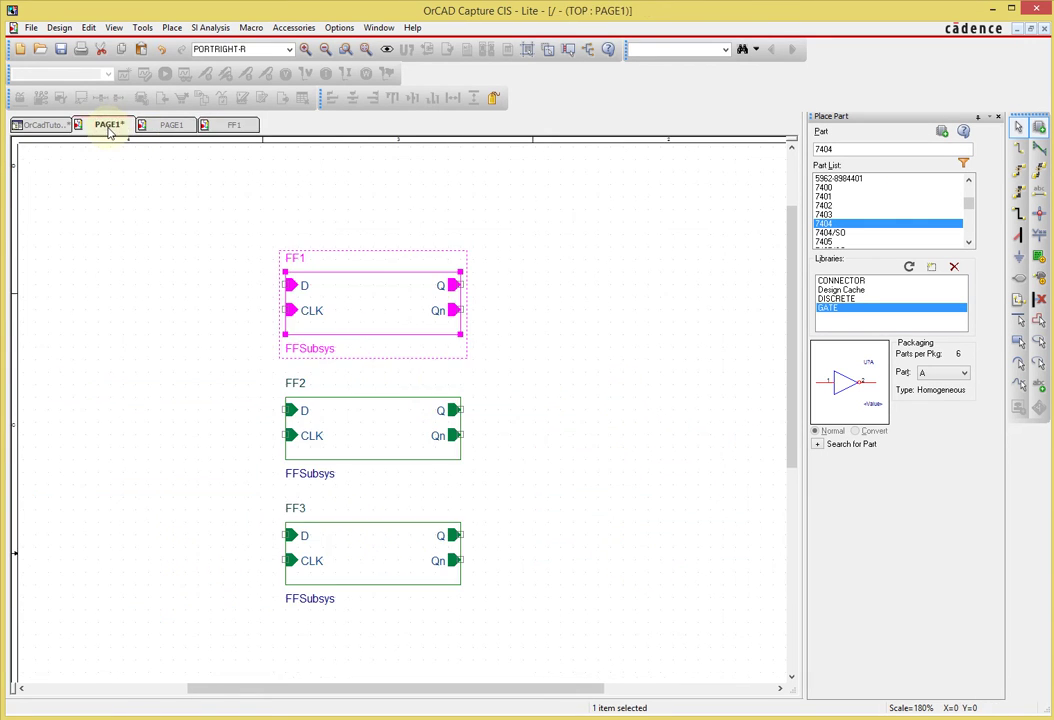
double_click(389, 428)
ctrl+scroll(400, 419, up, 1)
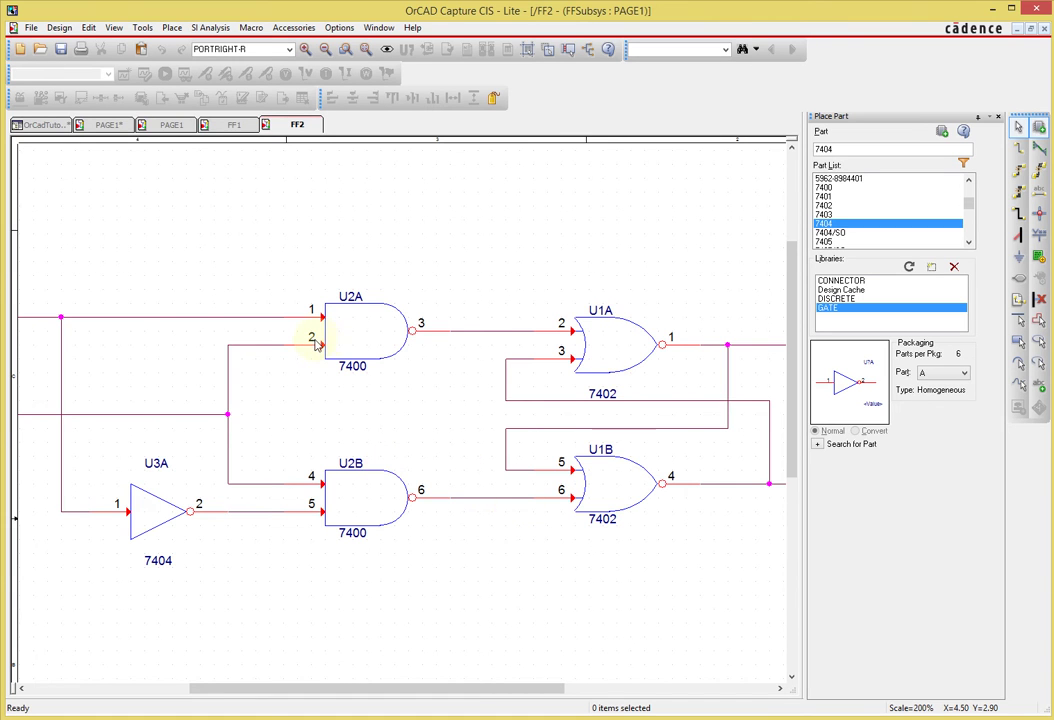
ctrl+scroll(313, 343, down, 1)
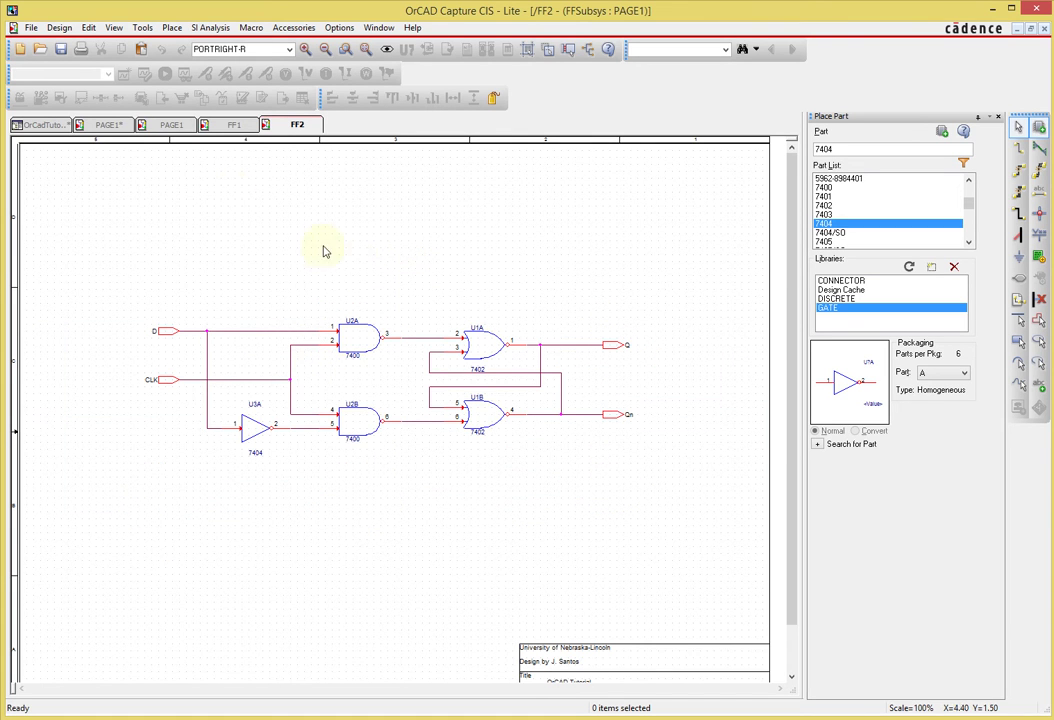
click(107, 128)
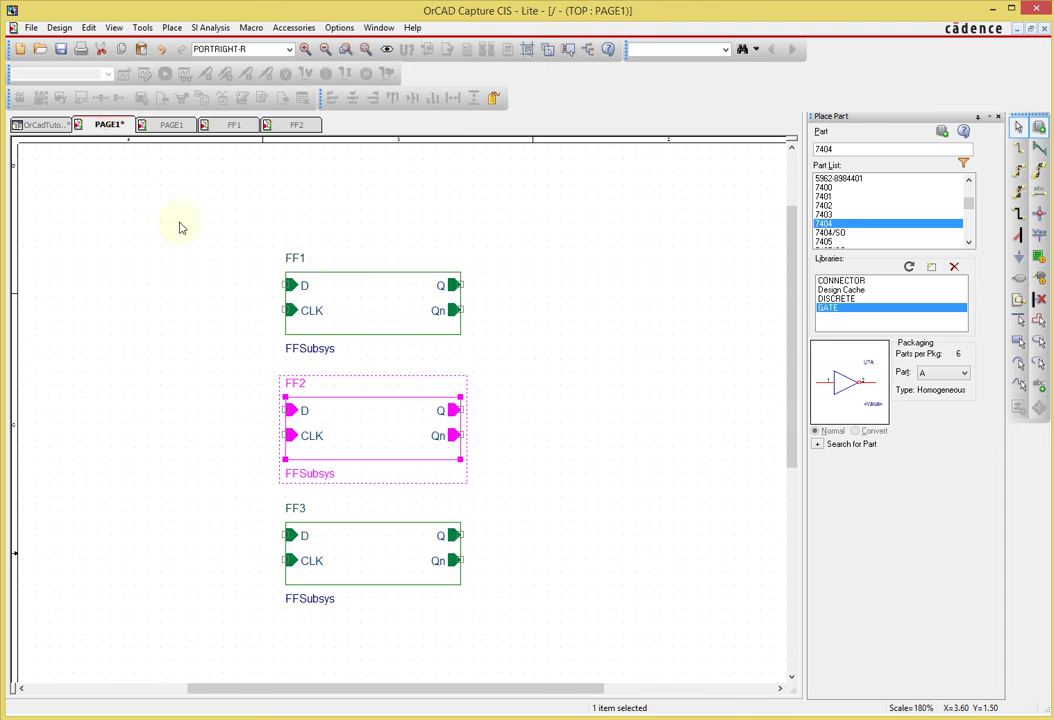
click(383, 292)
click(377, 422)
click(401, 544)
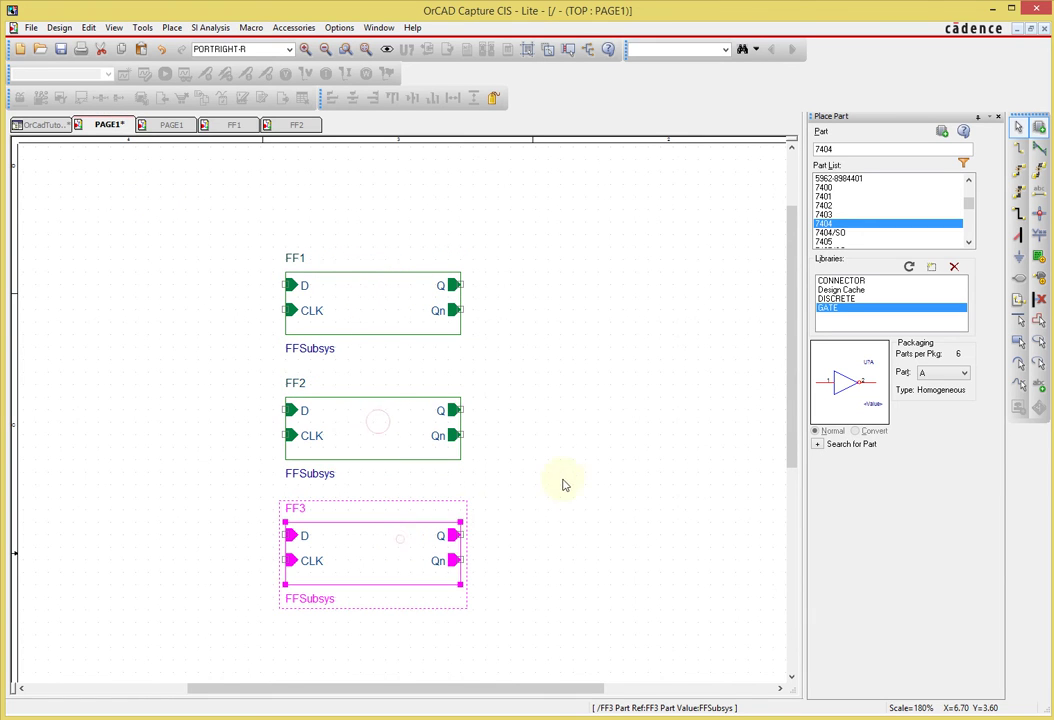
Choose the 4 HEADER part from the CONNECTOR library for placement on the TOP page
ctrl+scroll(558, 459, down, 1)
click(558, 459)
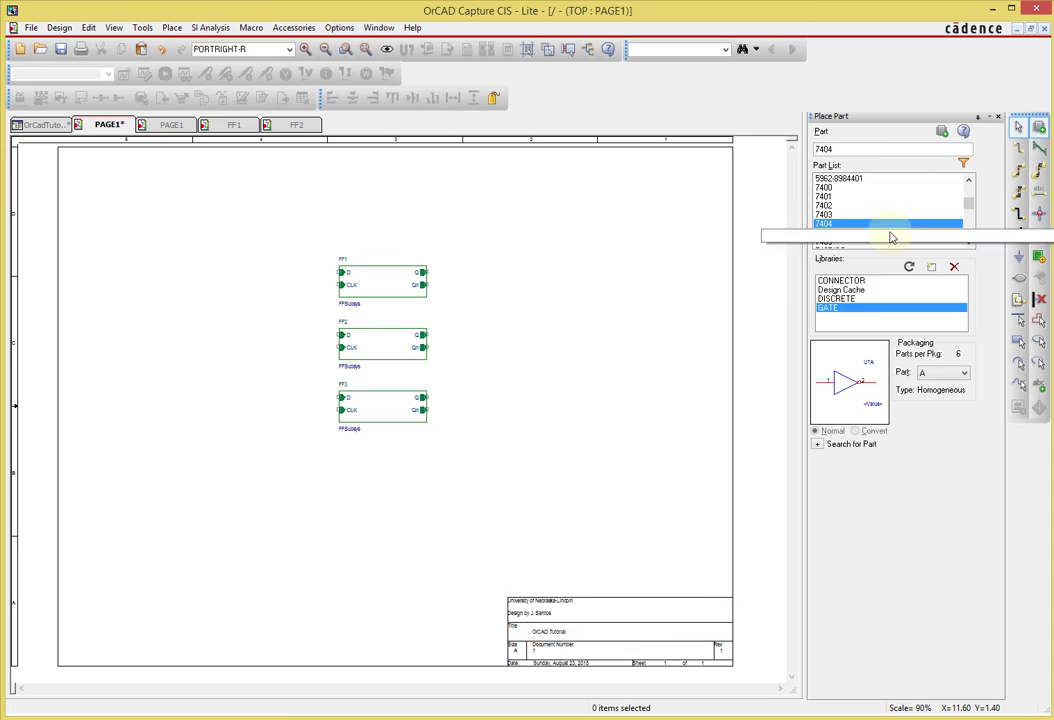
click(848, 281)
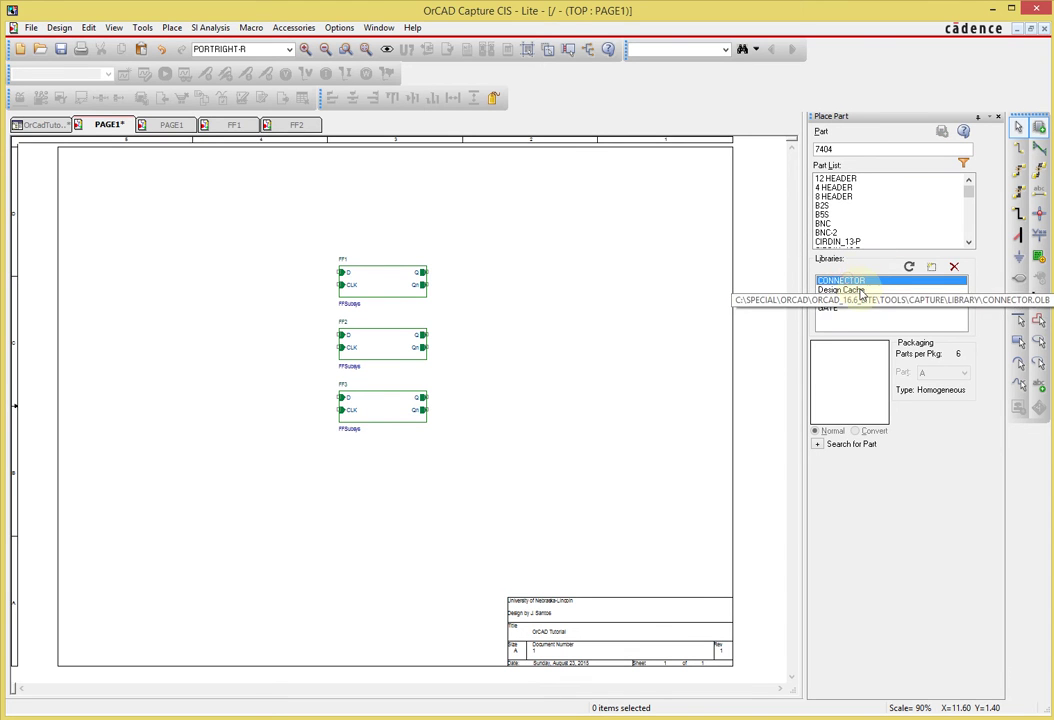
click(845, 188)
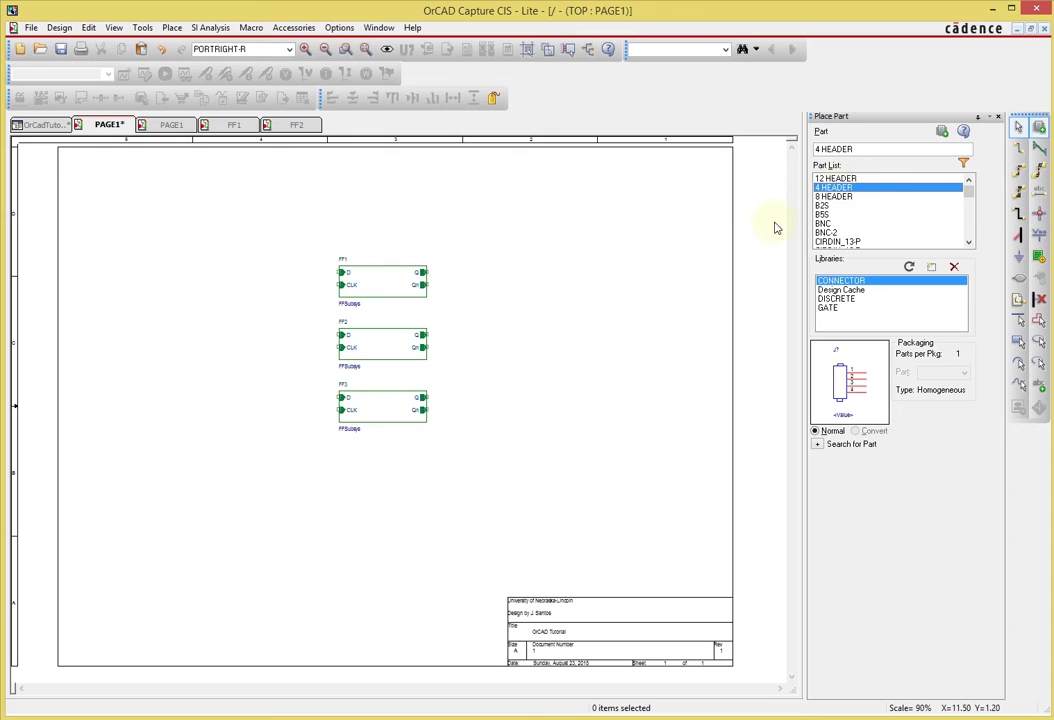
double_click(830, 188)
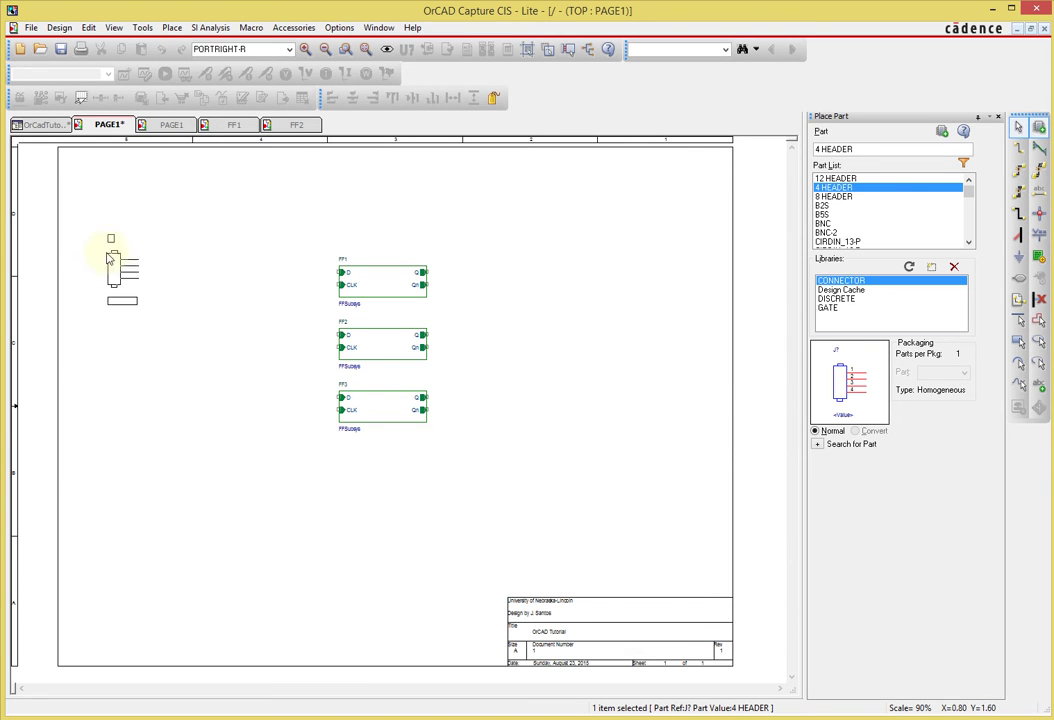
Rotate the 4 HEADER so that its pins face left, and place it on the page well to the left of the FF blocks
key(r)
key(r)
key(r)
key(r)
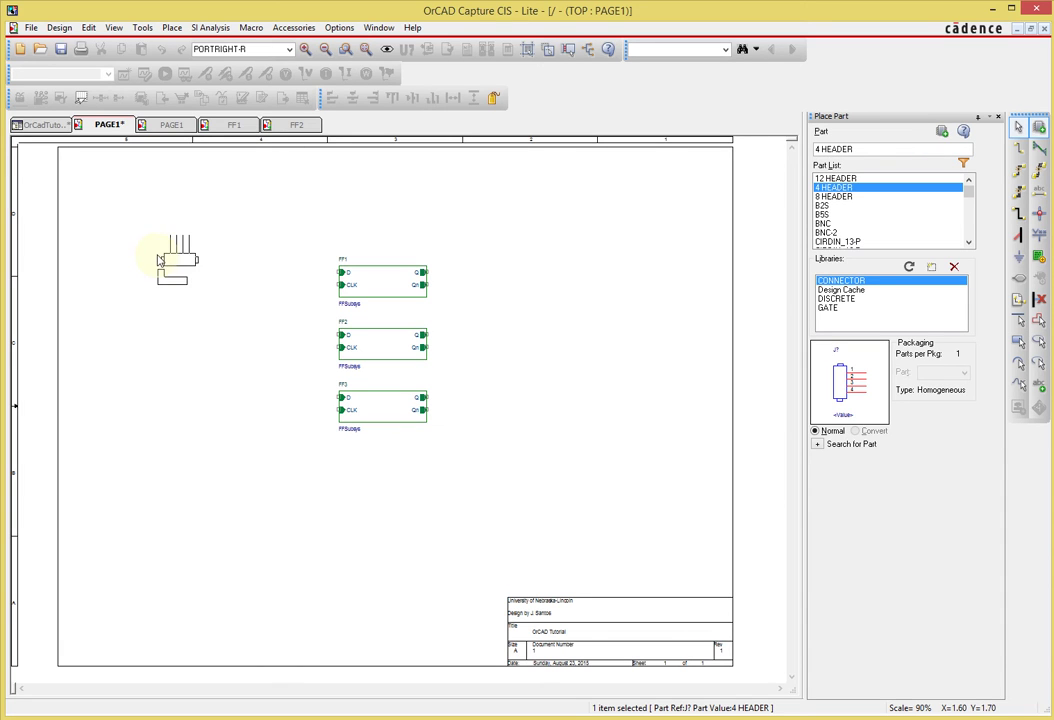
key(r)
key(r)
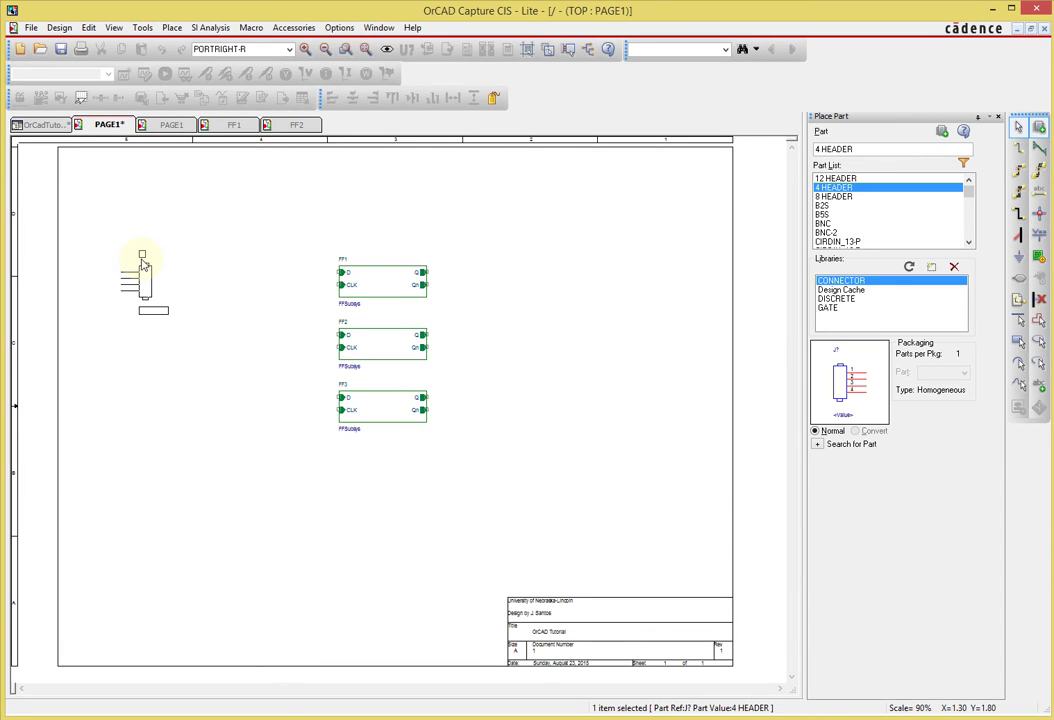
right_click(143, 263)
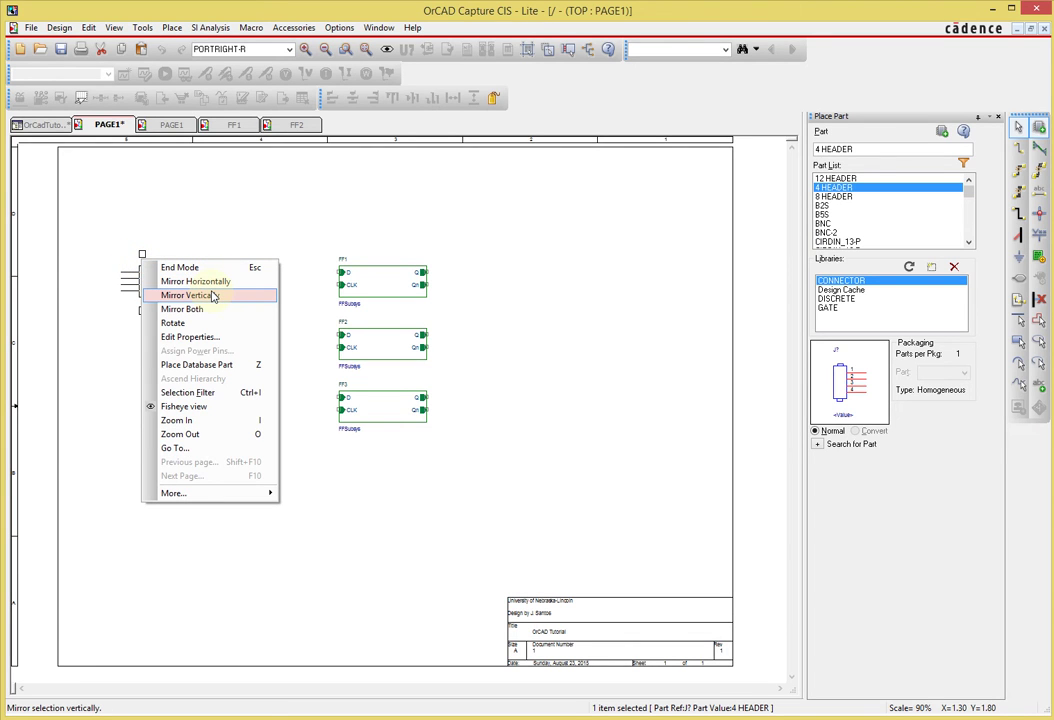
click(212, 295)
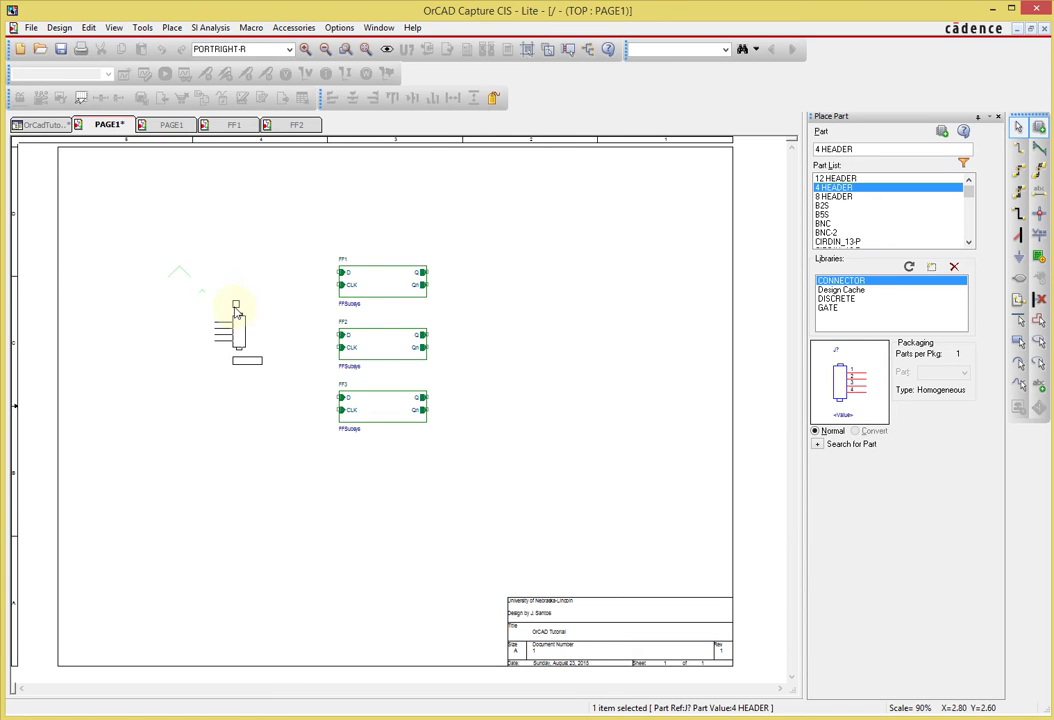
ctrl+scroll(235, 305, up, 1)
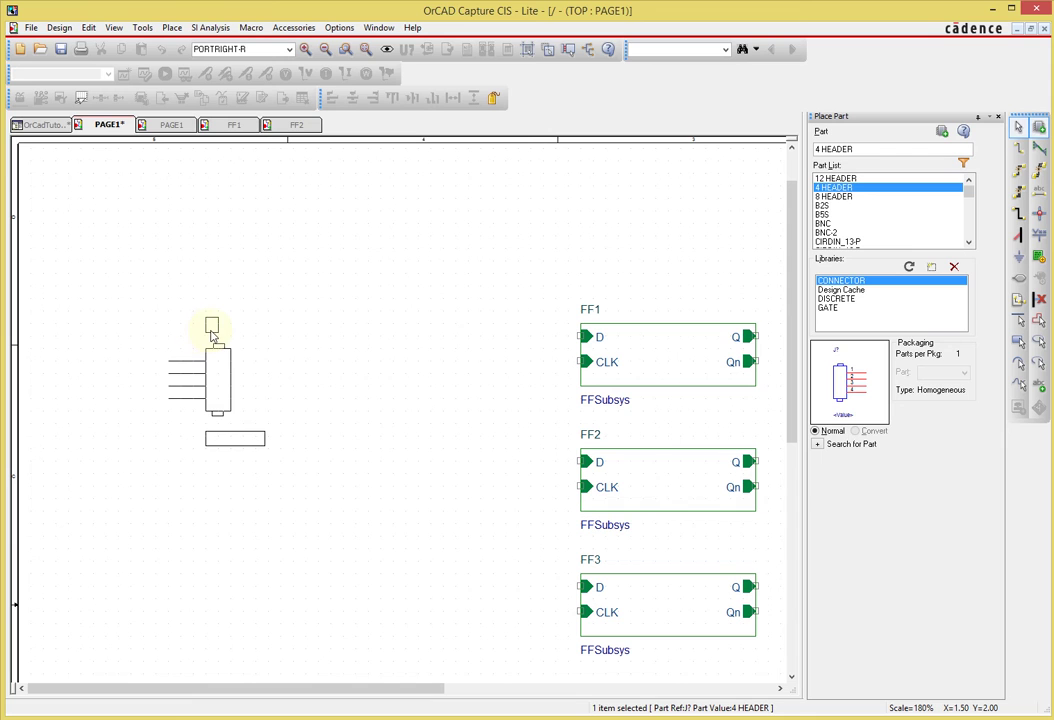
click(212, 335)
key(Escape)
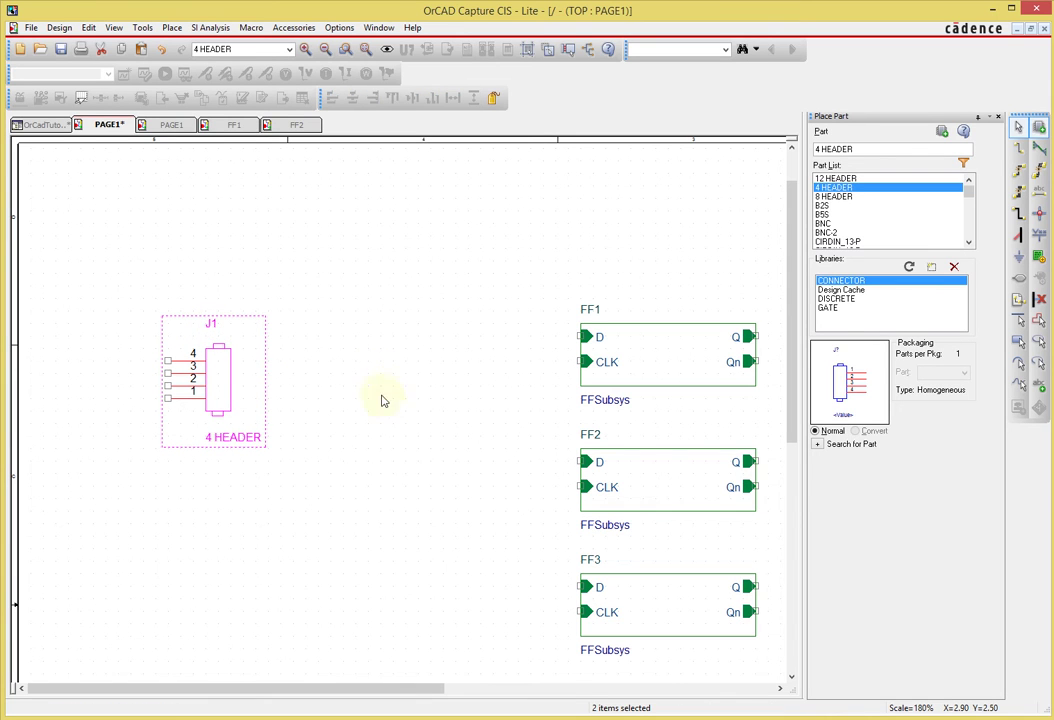
Rotate header J1 twice so that its pins face the FF blocks, and move it farther left, level with FF1
right_click(226, 372)
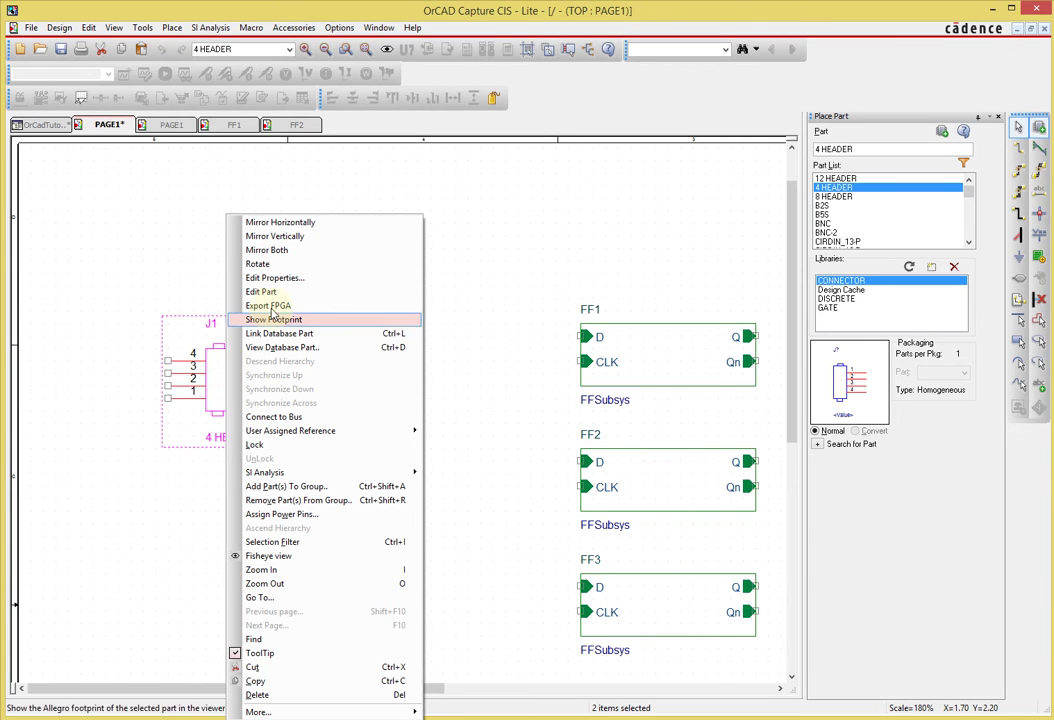
click(282, 266)
right_click(254, 338)
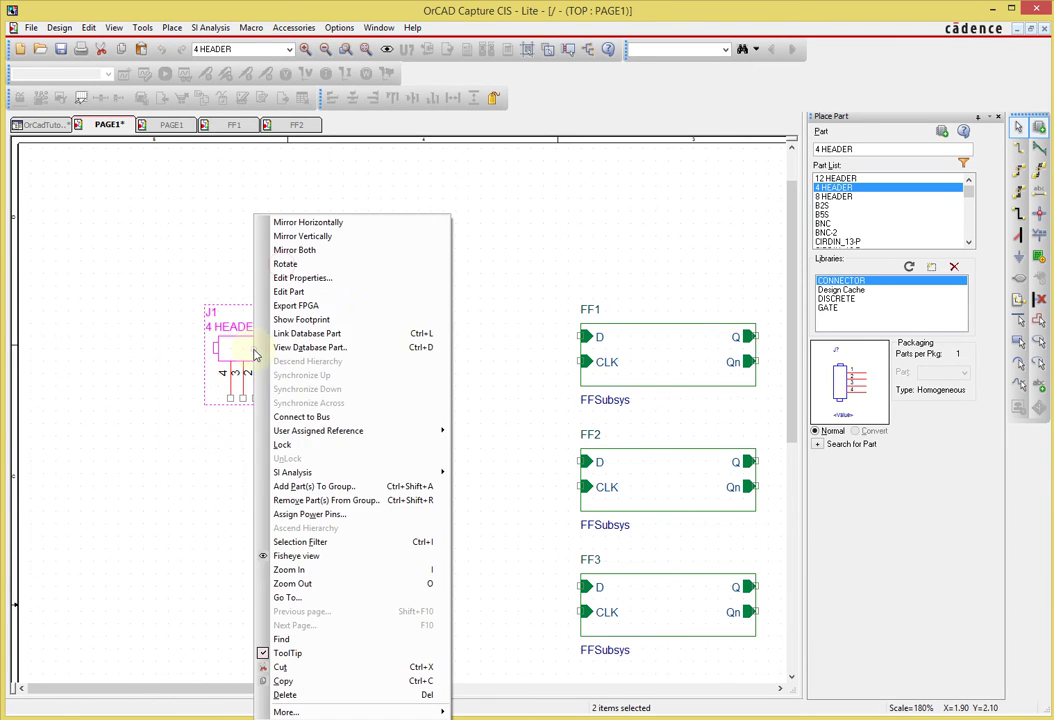
click(358, 264)
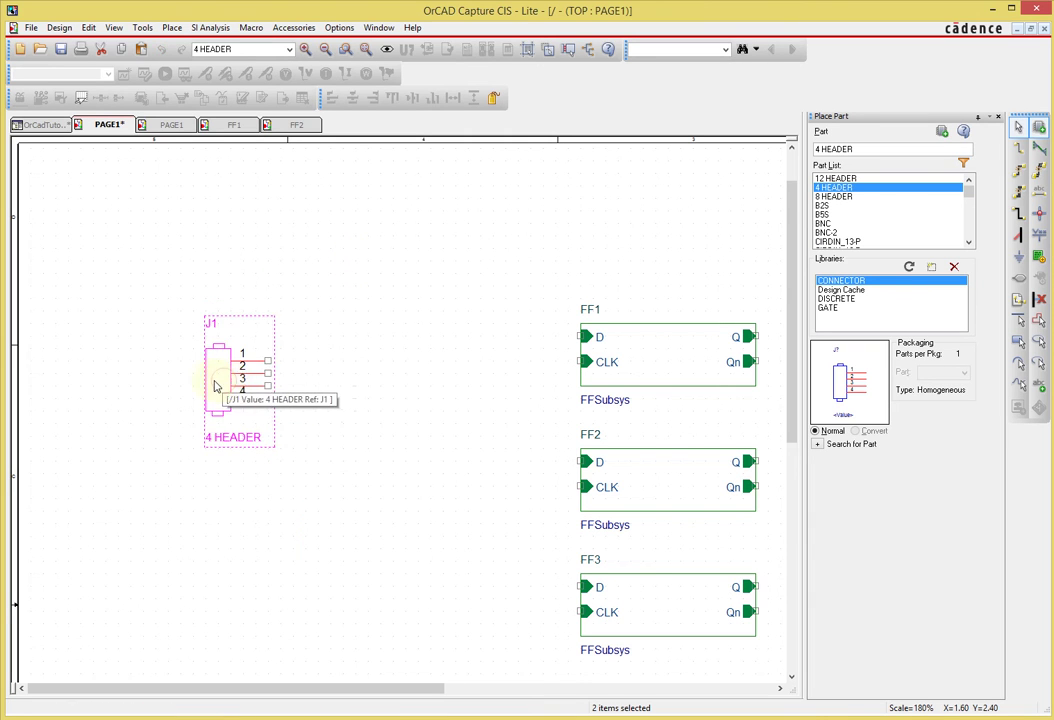
drag(212, 388, 153, 378)
scroll(427, 434, down, 2)
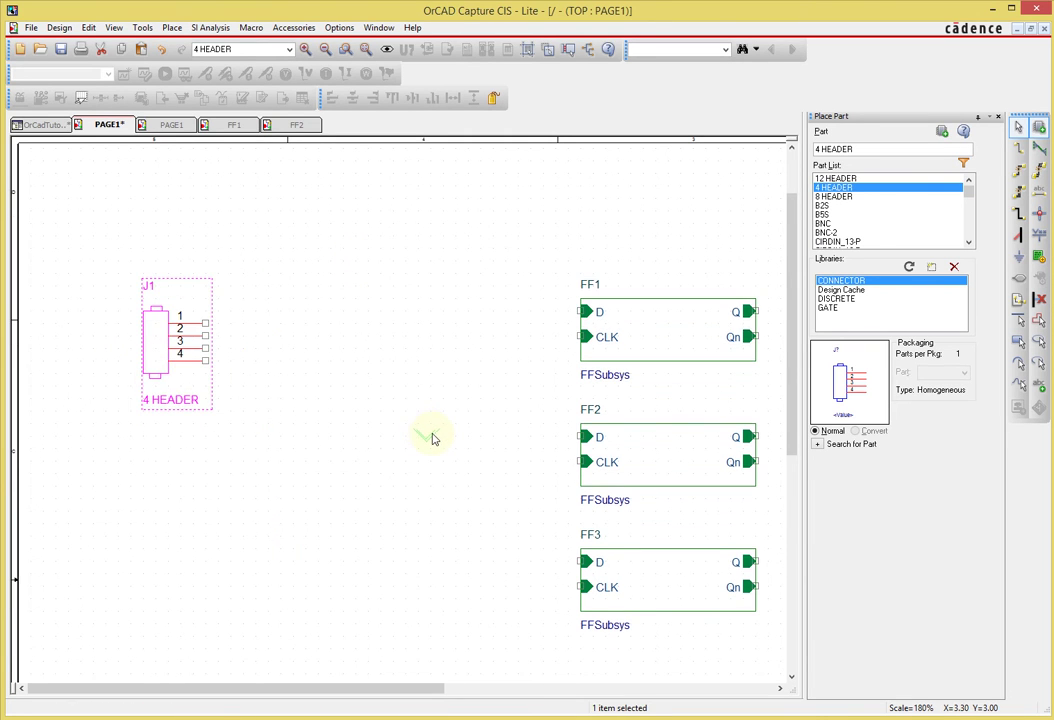
ctrl+scroll(432, 438, down, 1)
click(229, 322)
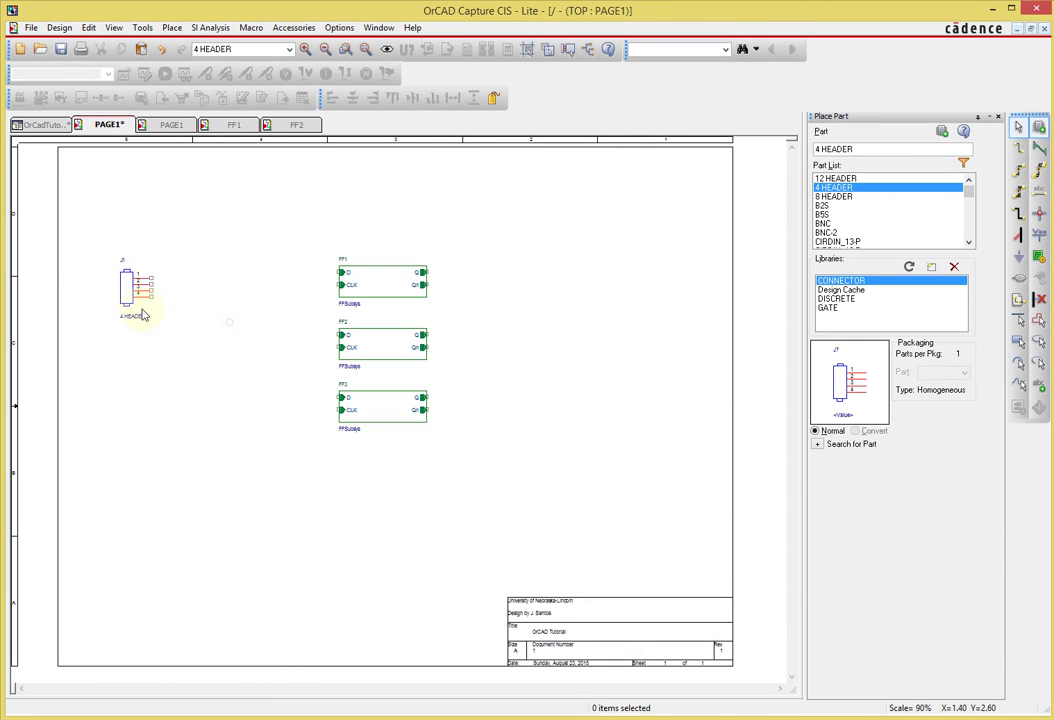
Copy header J1 and paste the copy near the page's right edge, roughly level with block FF1
click(124, 289)
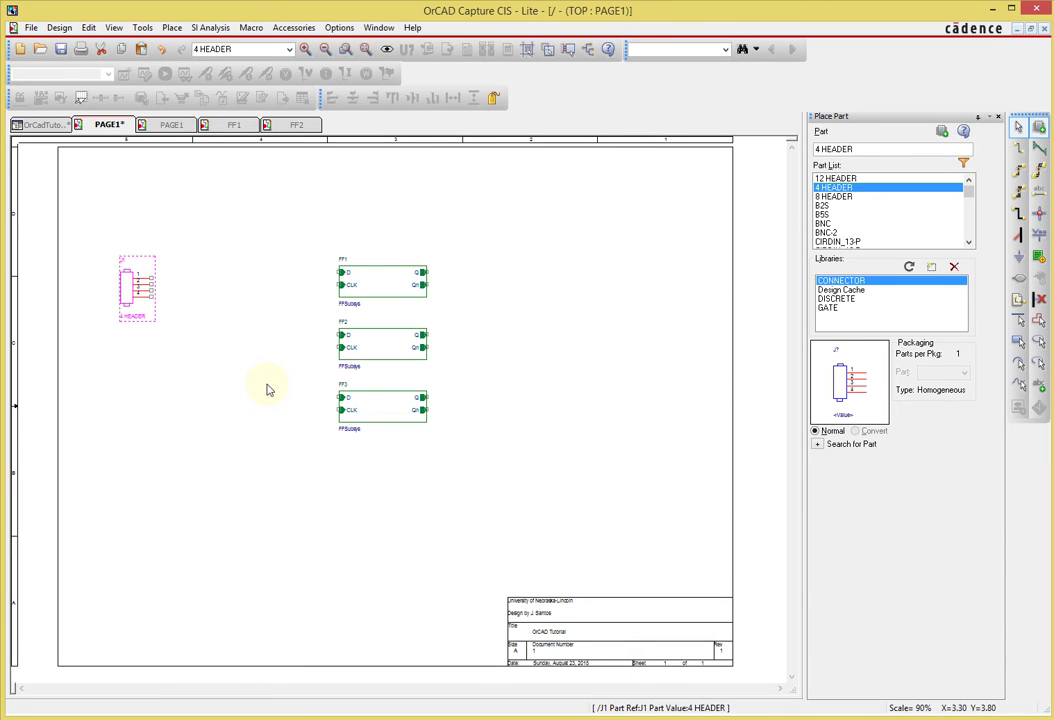
key(ctrl+c)
key(ctrl+v)
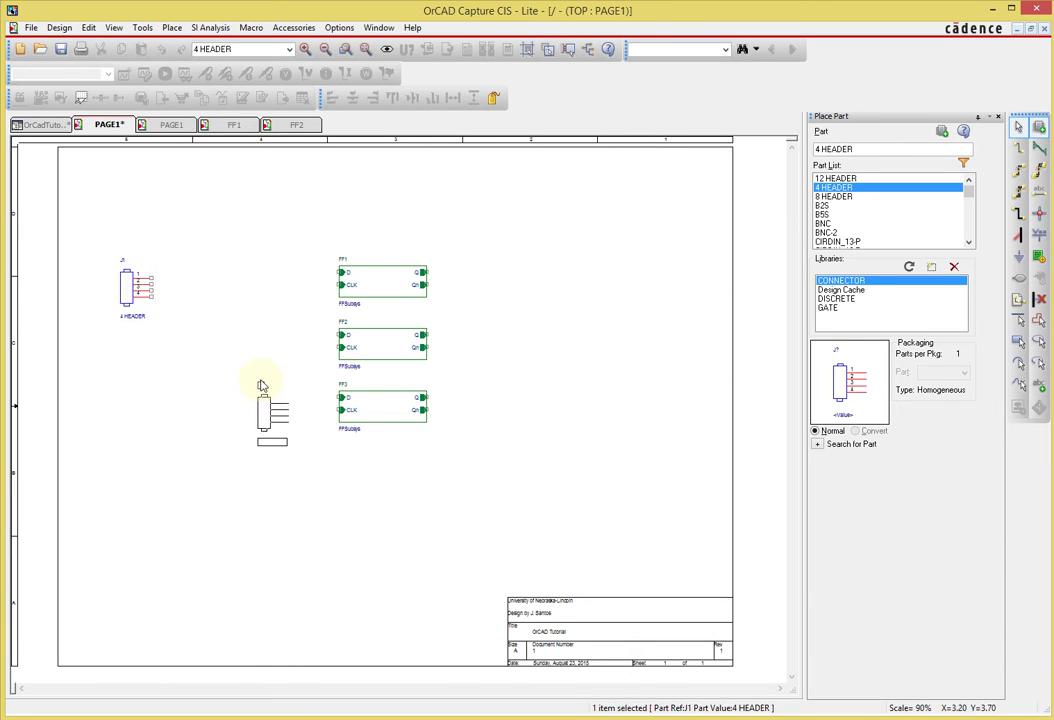
right_click(640, 259)
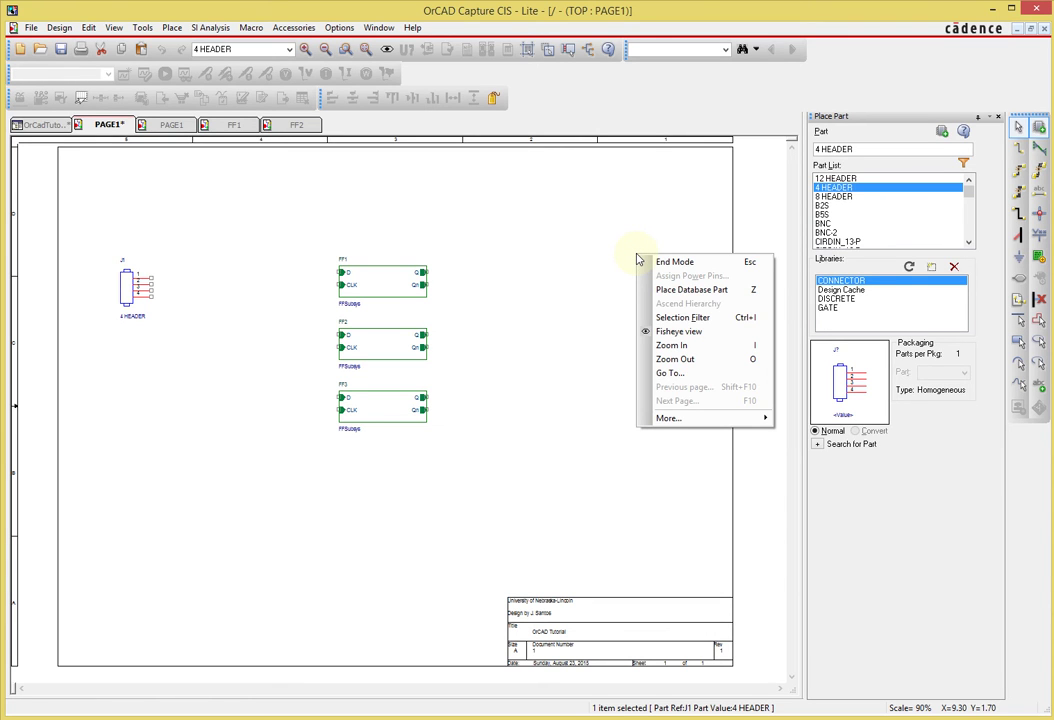
key(Escape)
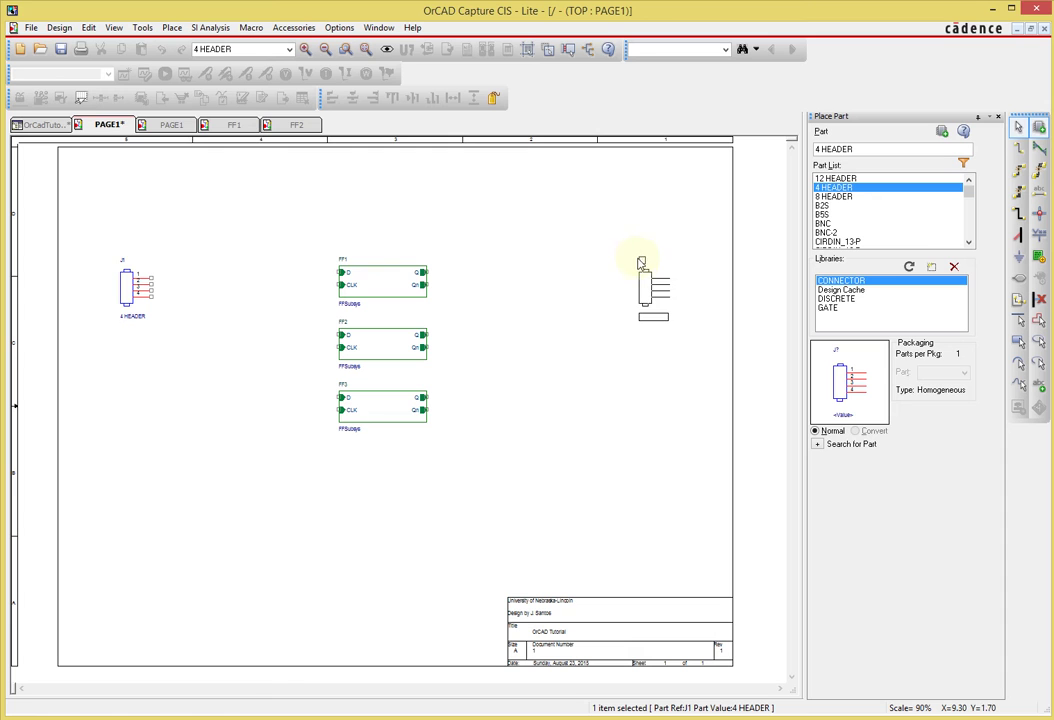
right_click(641, 262)
click(639, 262)
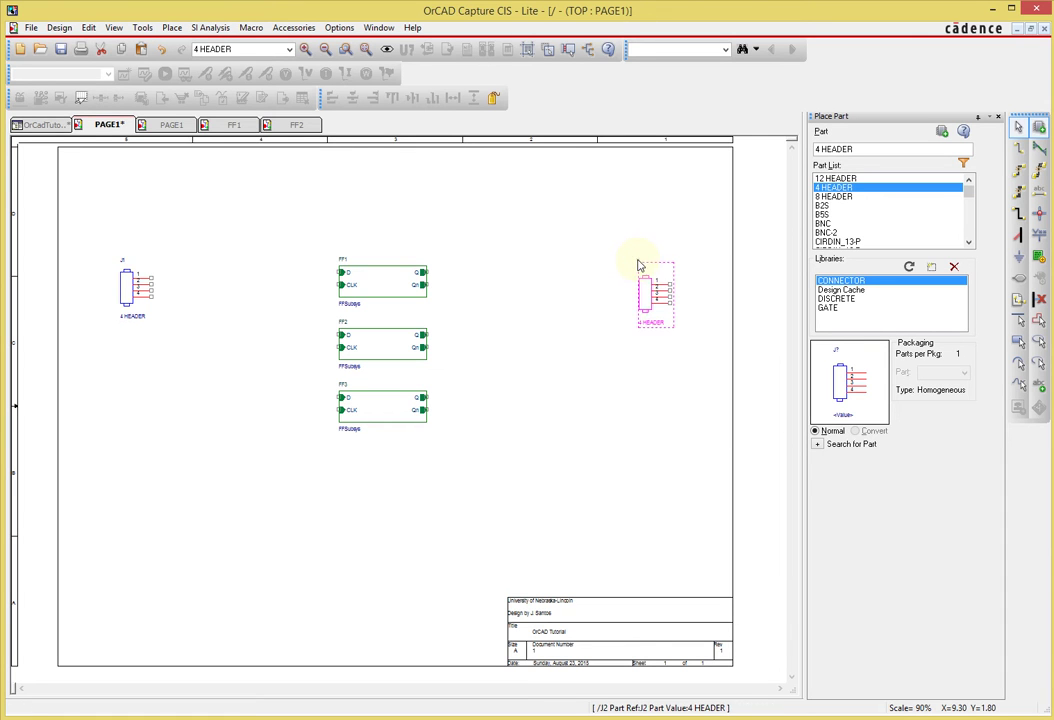
Mirror the copied header horizontally so that its pins face the FF blocks, and move it slightly up and right
right_click(641, 300)
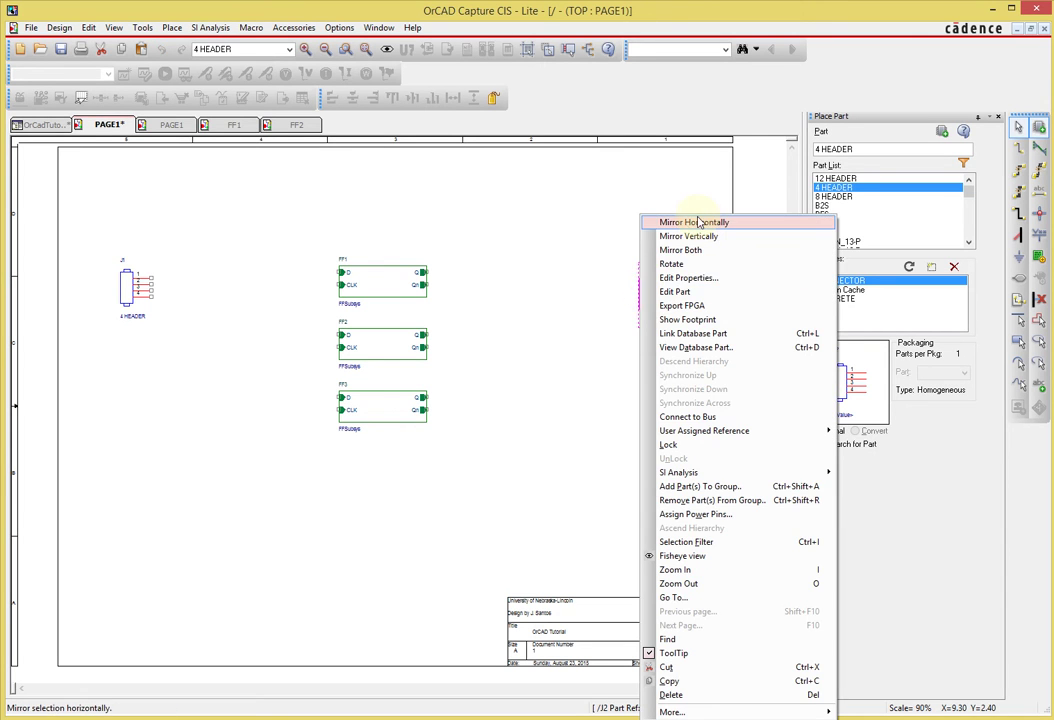
click(662, 222)
click(662, 270)
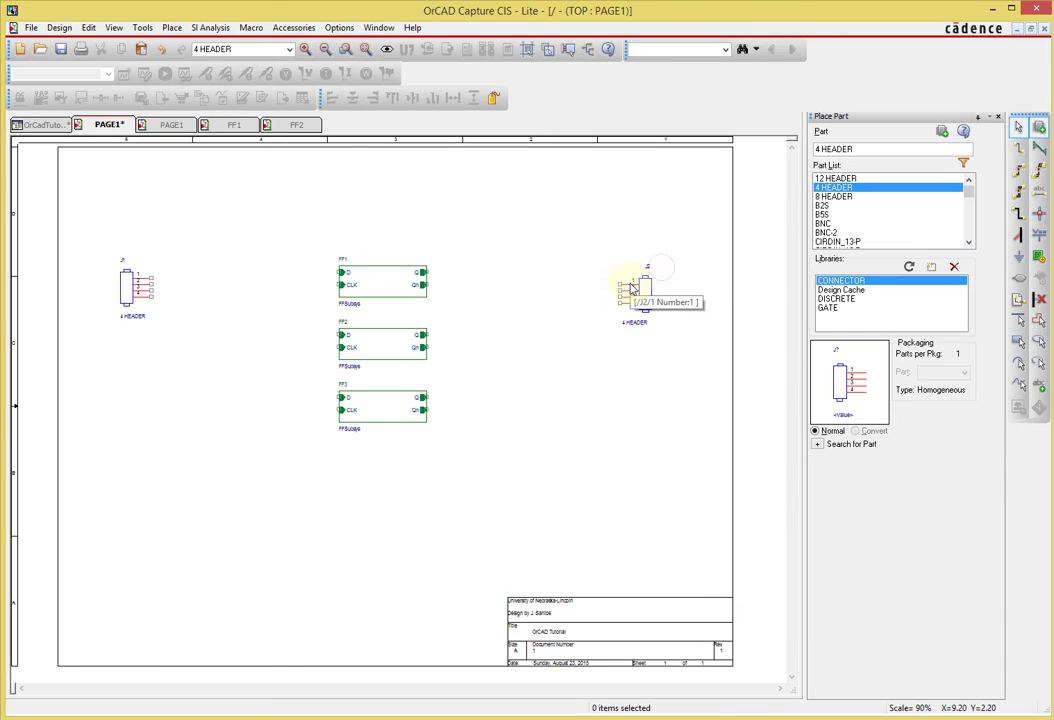
drag(647, 294, 665, 285)
click(668, 379)
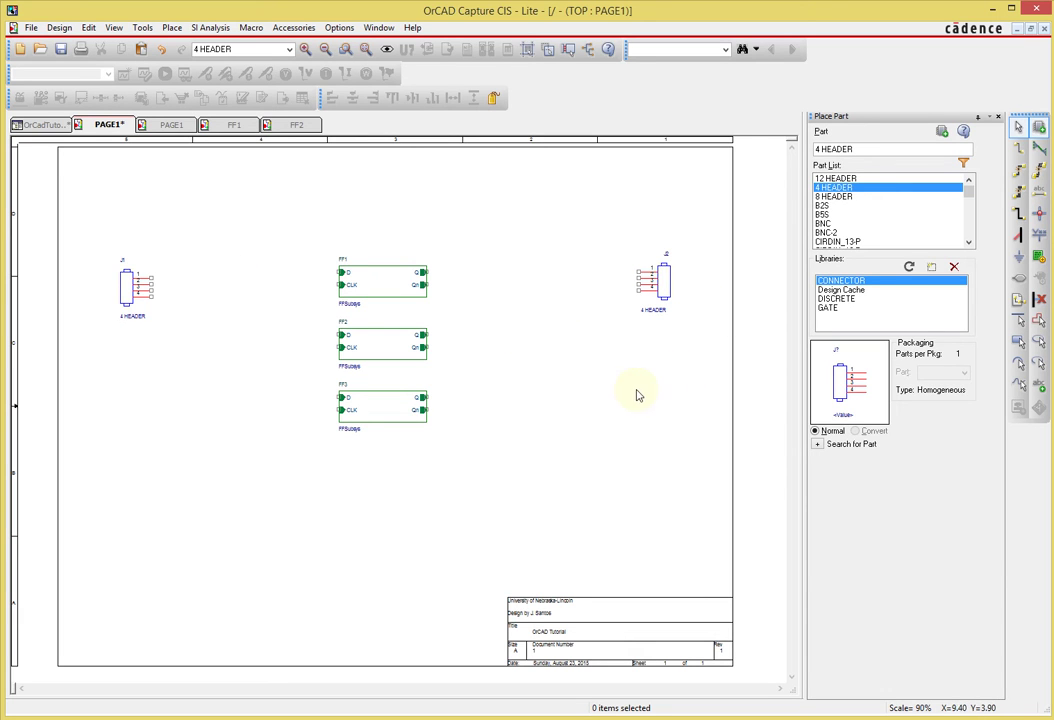
Find HEADER 2 in the CONNECTOR library and place one below header J1, level with block FF3
drag(966, 188, 968, 223)
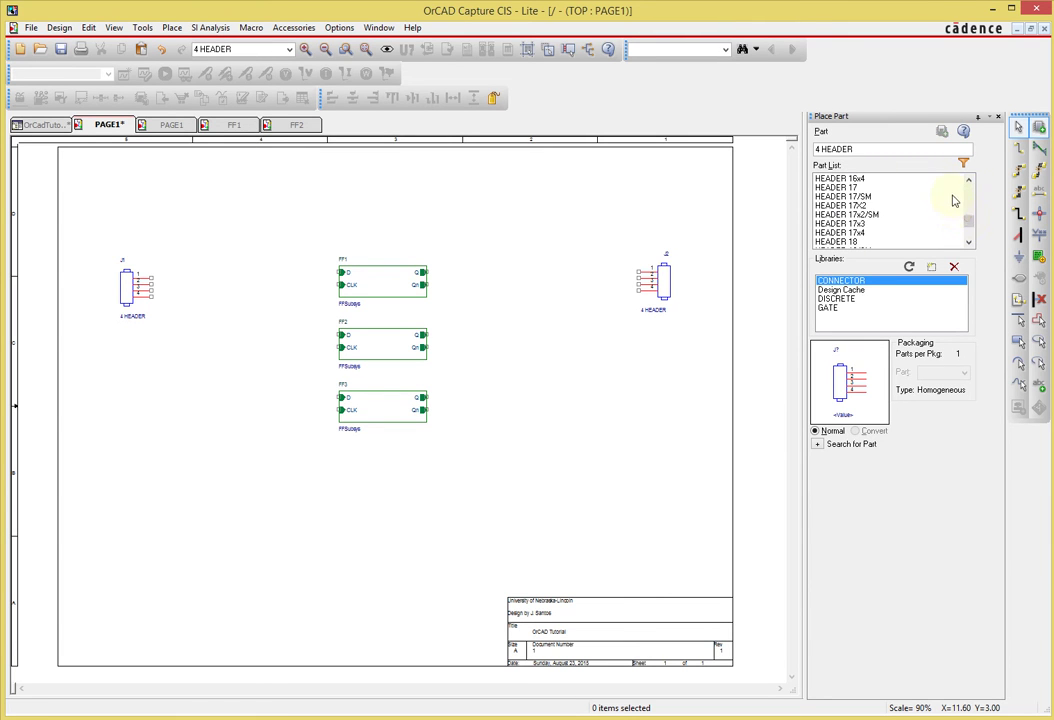
click(968, 183)
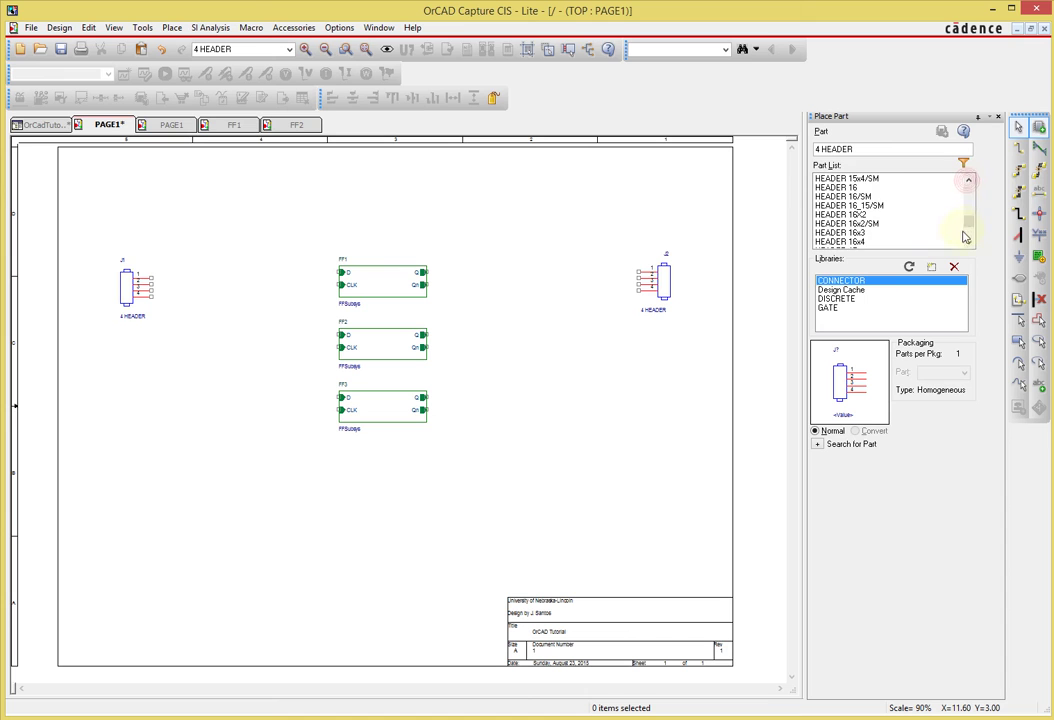
drag(965, 229, 968, 225)
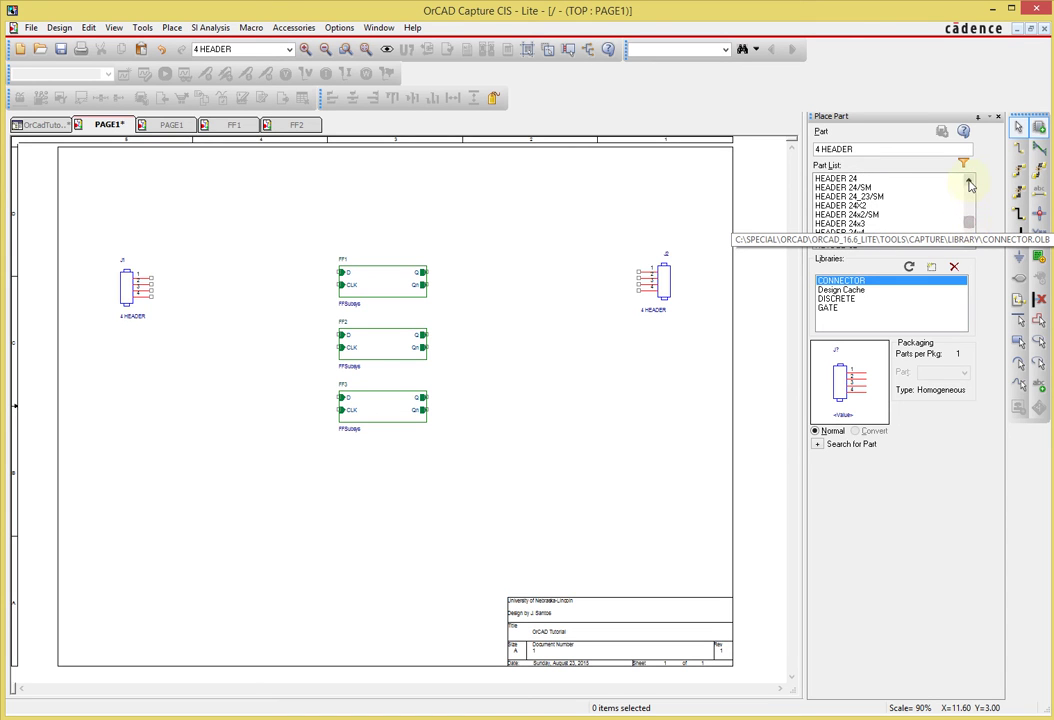
click(968, 181)
click(968, 183)
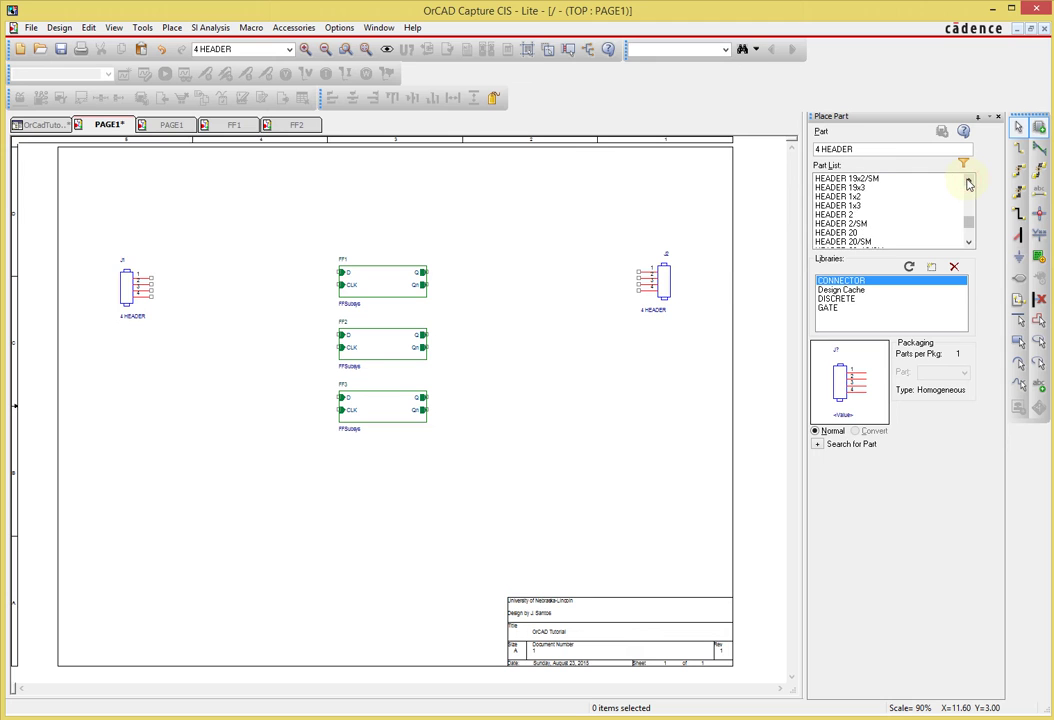
click(849, 215)
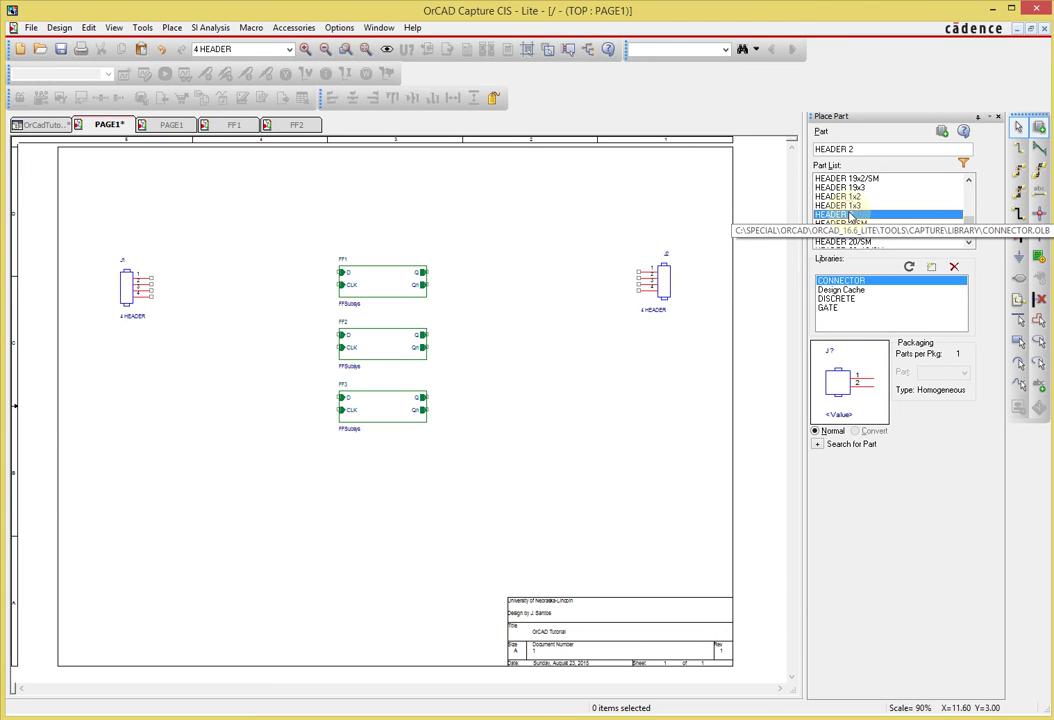
double_click(849, 215)
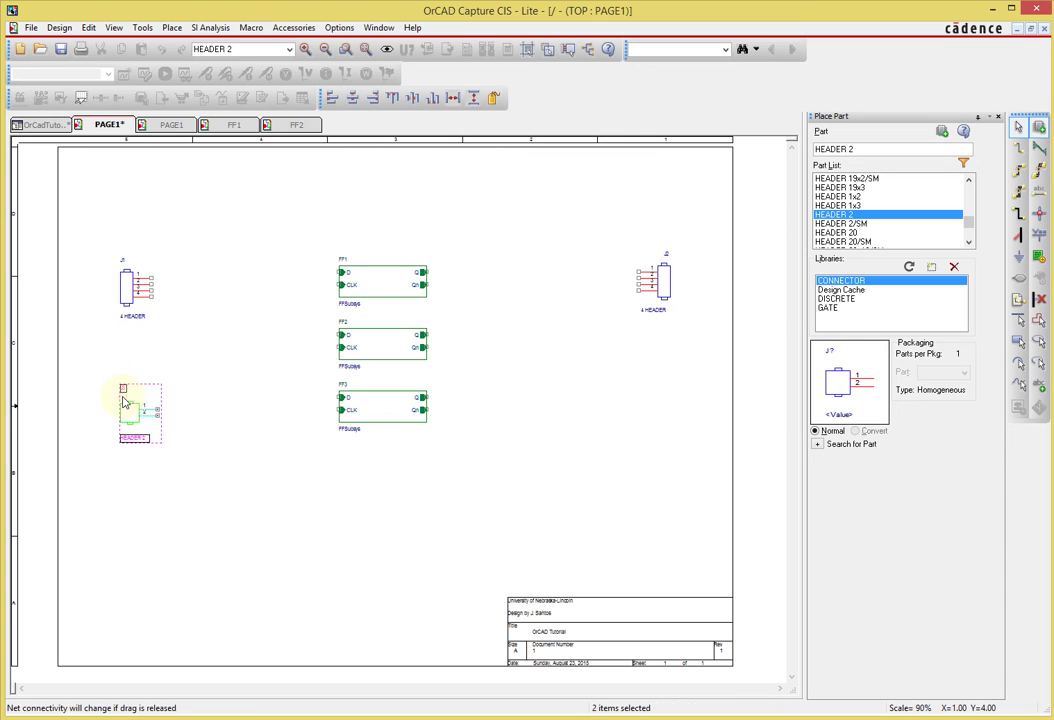
click(126, 402)
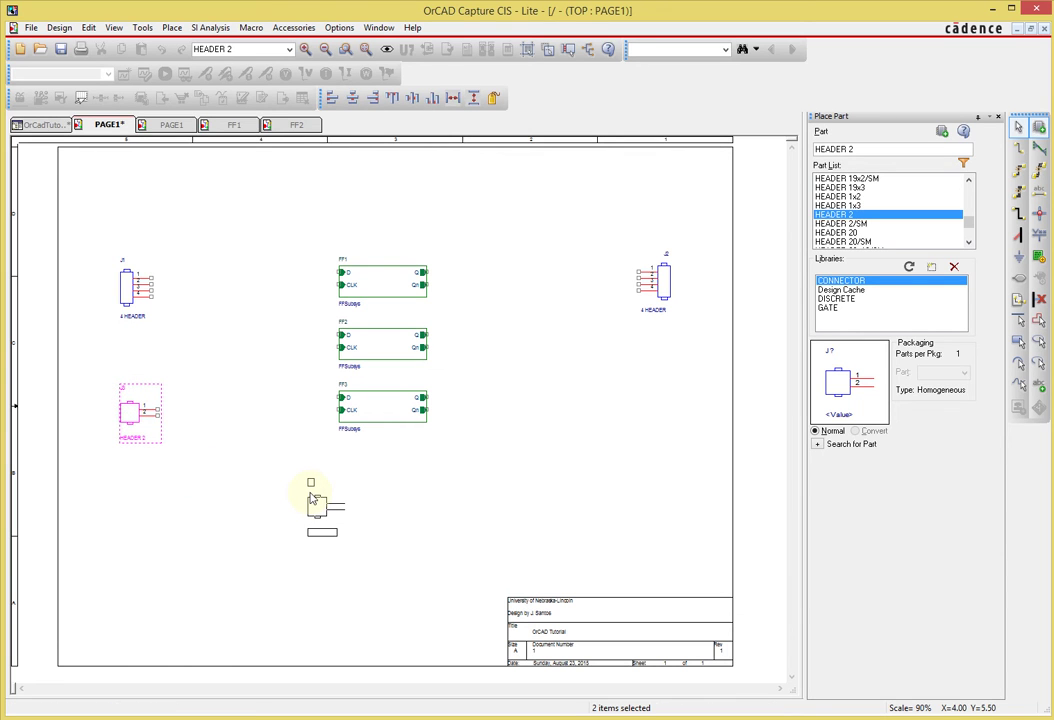
key(Escape)
click(576, 381)
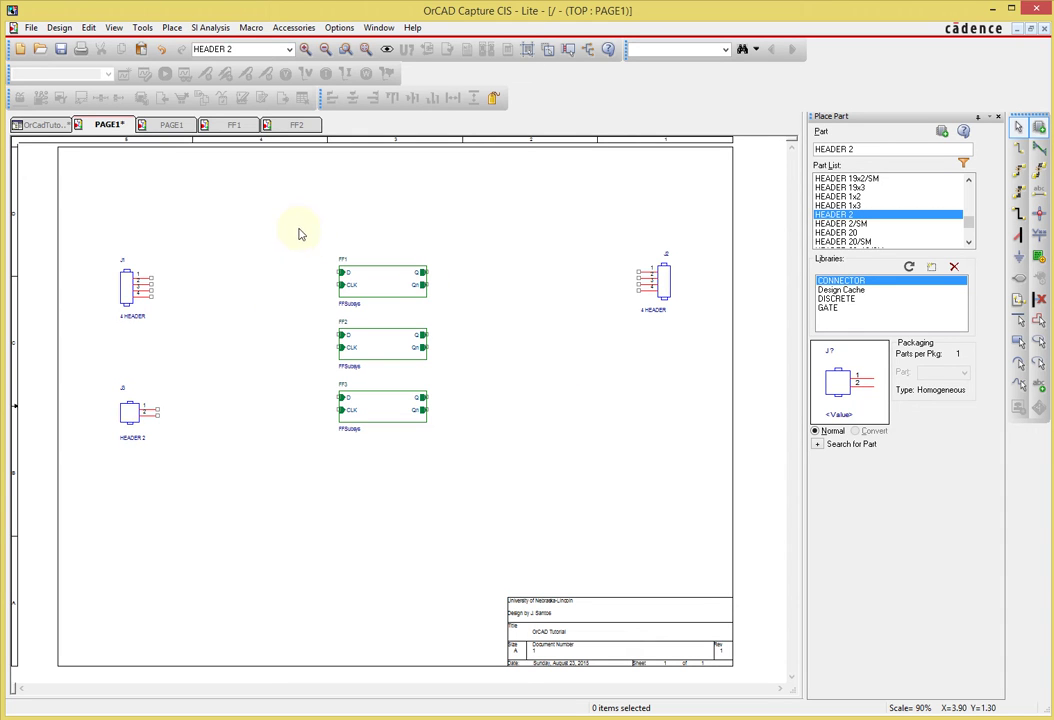
Move the FF1, FF2 and FF3 blocks together slightly to the right, keeping their vertical positions
drag(298, 234, 482, 470)
drag(400, 285, 442, 292)
click(580, 345)
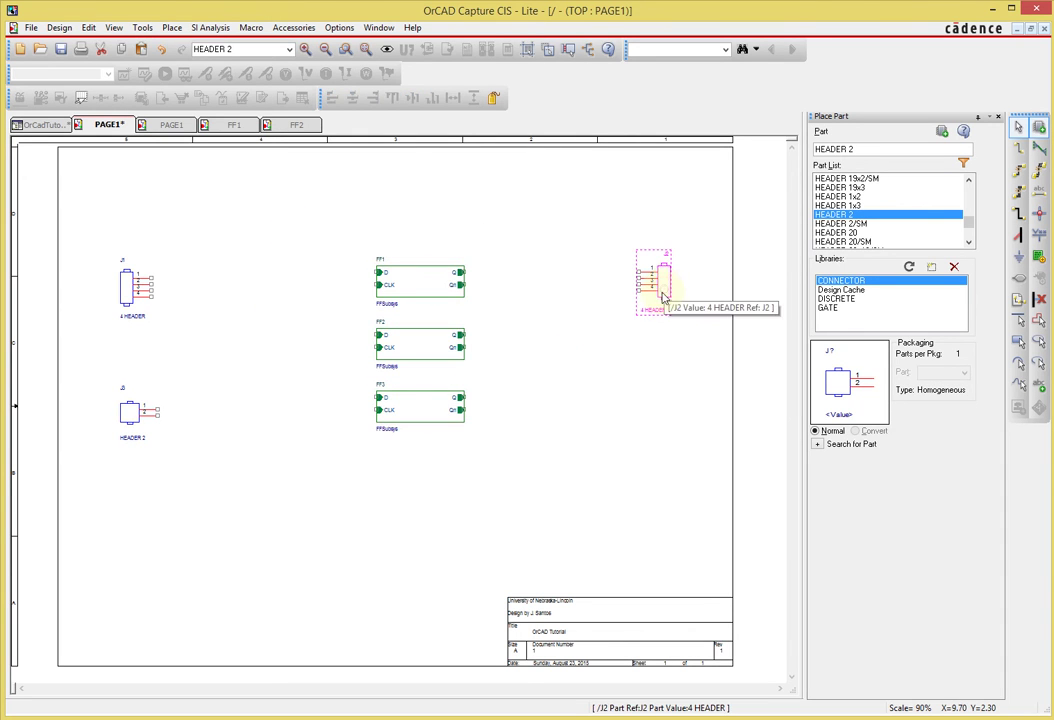
Place a copy of 4-pin header J2 directly below it, roughly level with block FF2
key(Return)
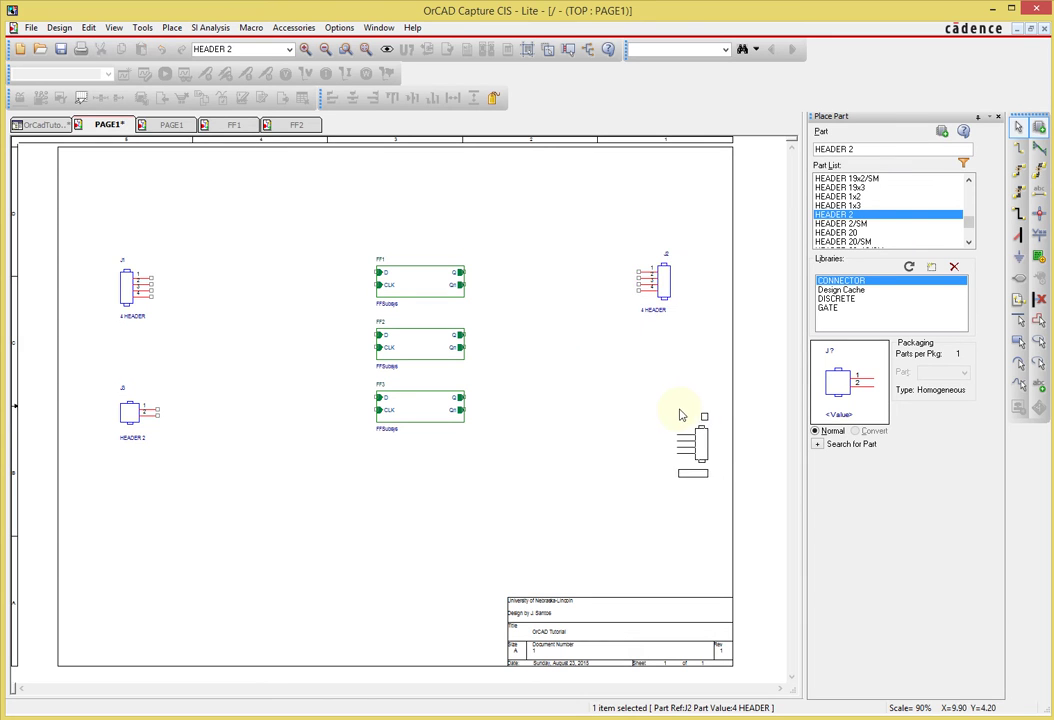
click(636, 337)
click(559, 347)
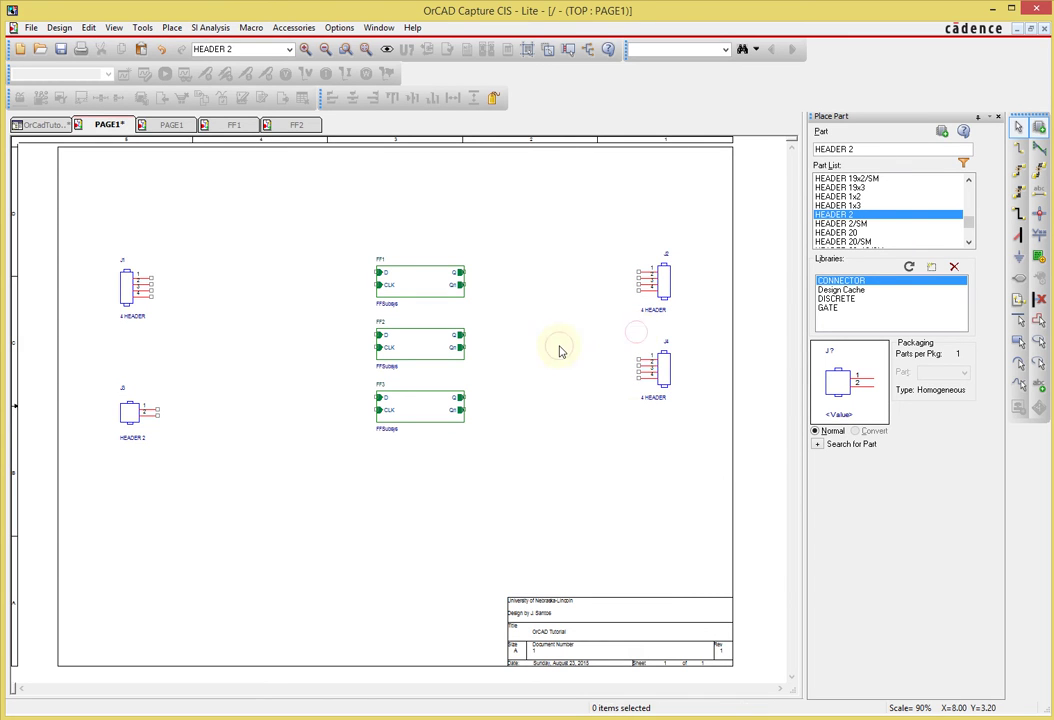
Draw short horizontal wire stubs leftward from the D pins of FF1, FF2 and FF3, all ending in line
key(i)
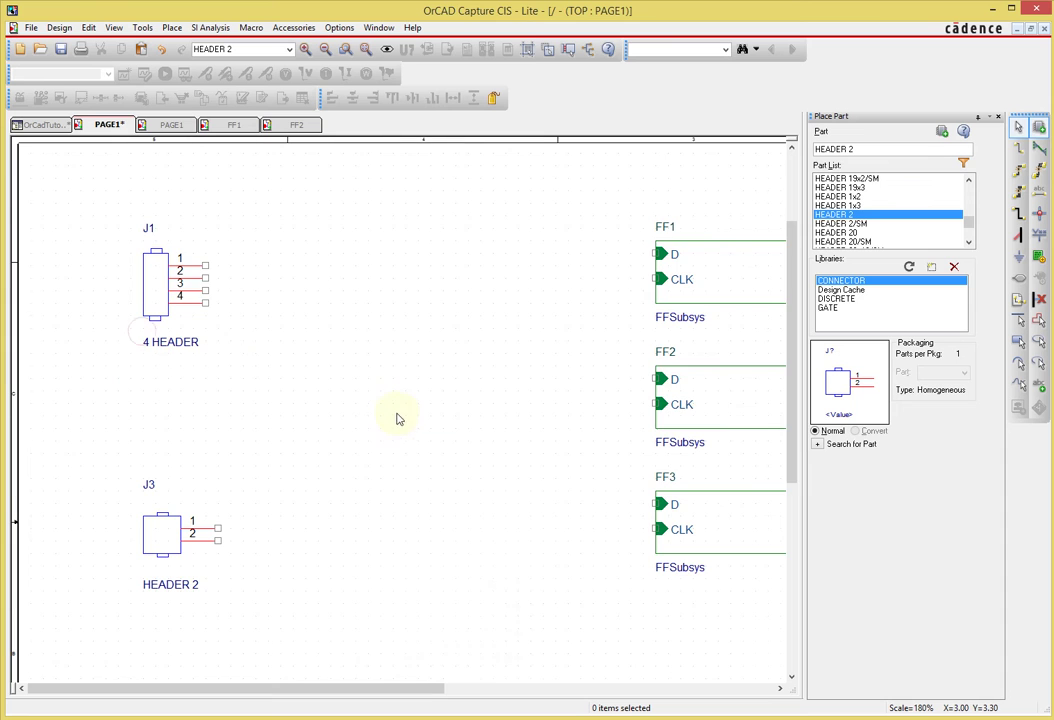
middle_click(465, 400)
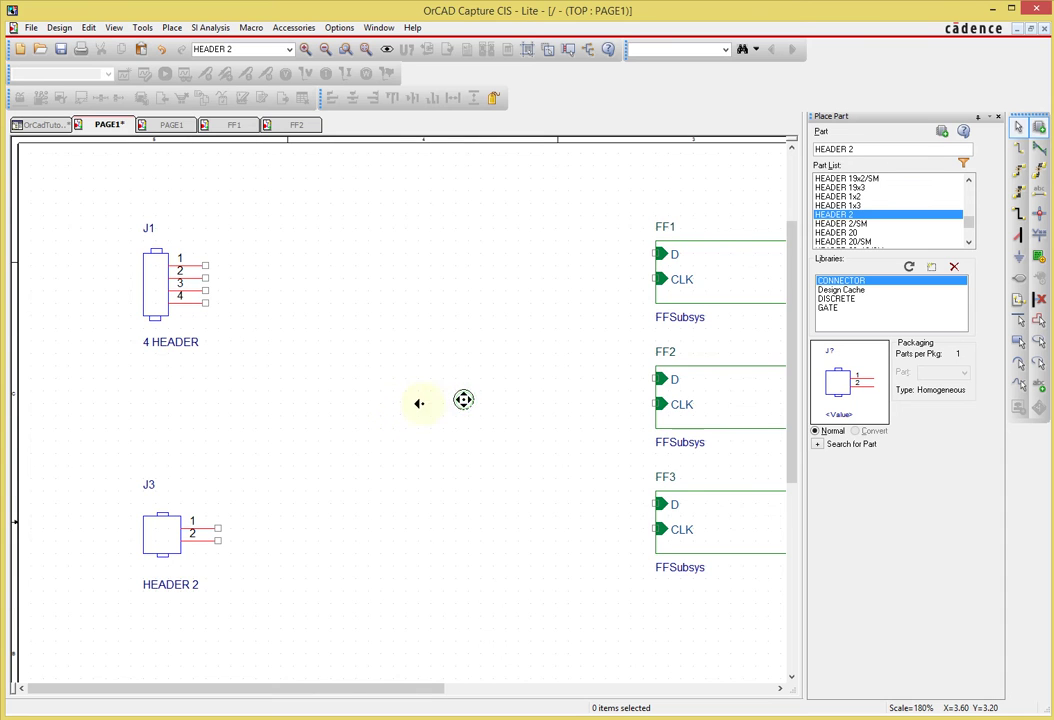
middle_click(491, 418)
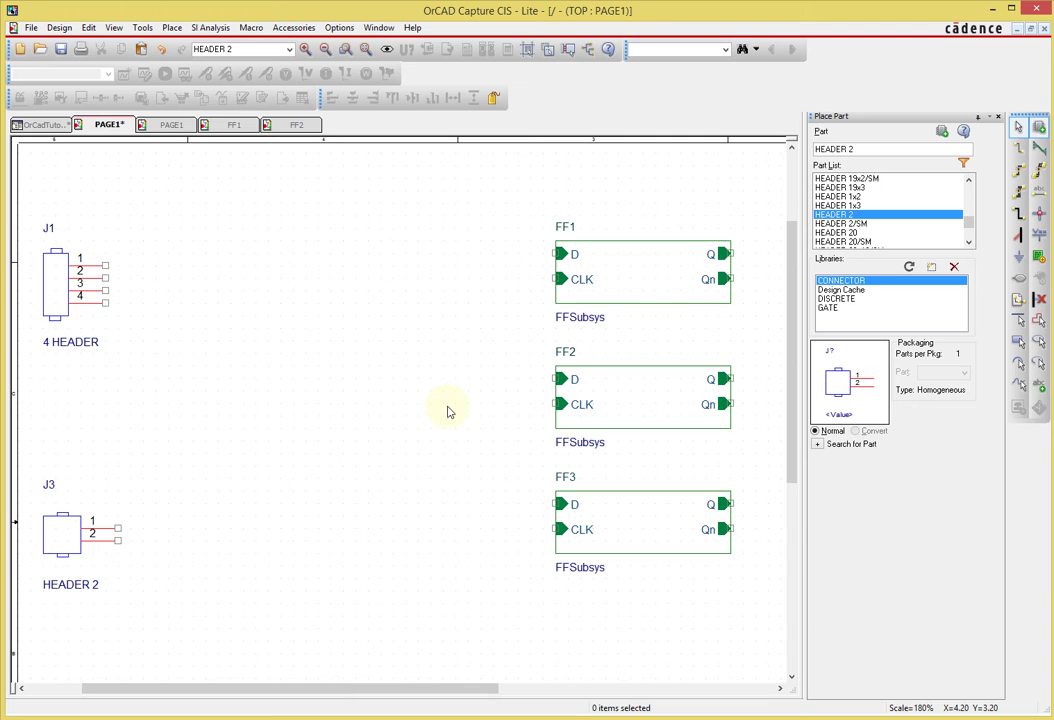
key(w)
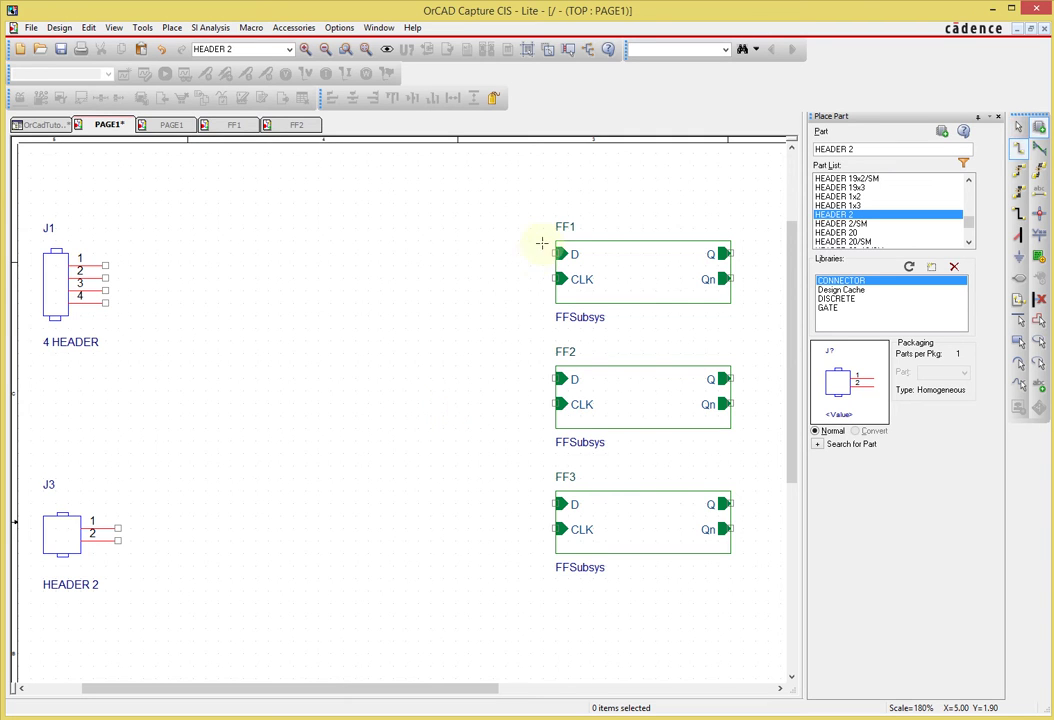
click(556, 254)
double_click(493, 252)
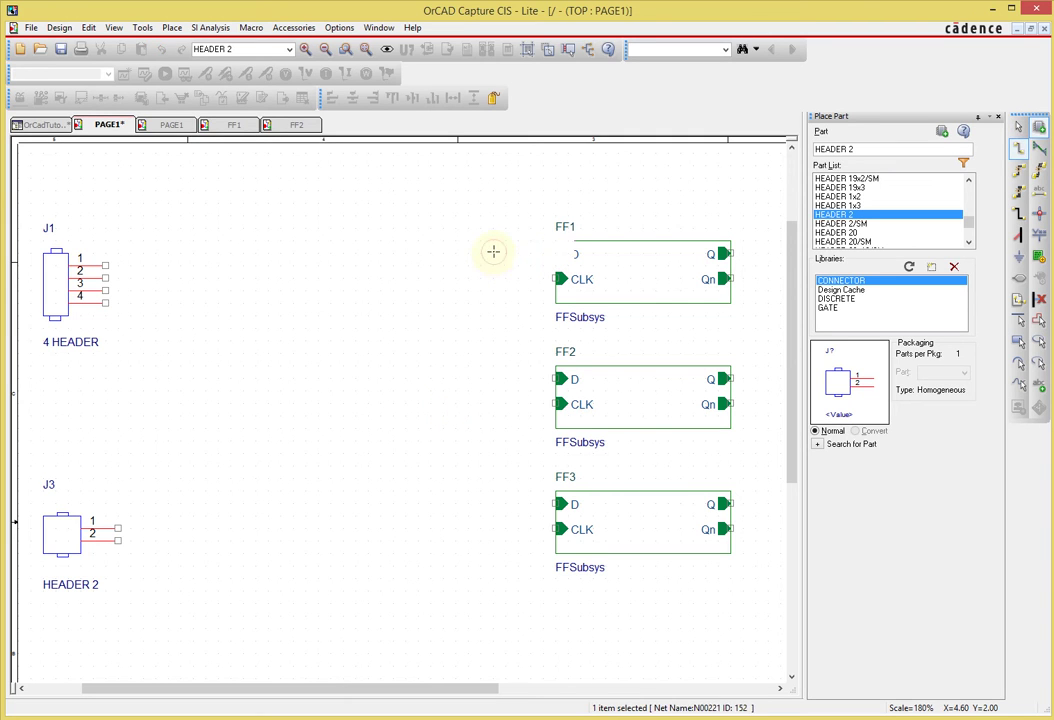
click(551, 379)
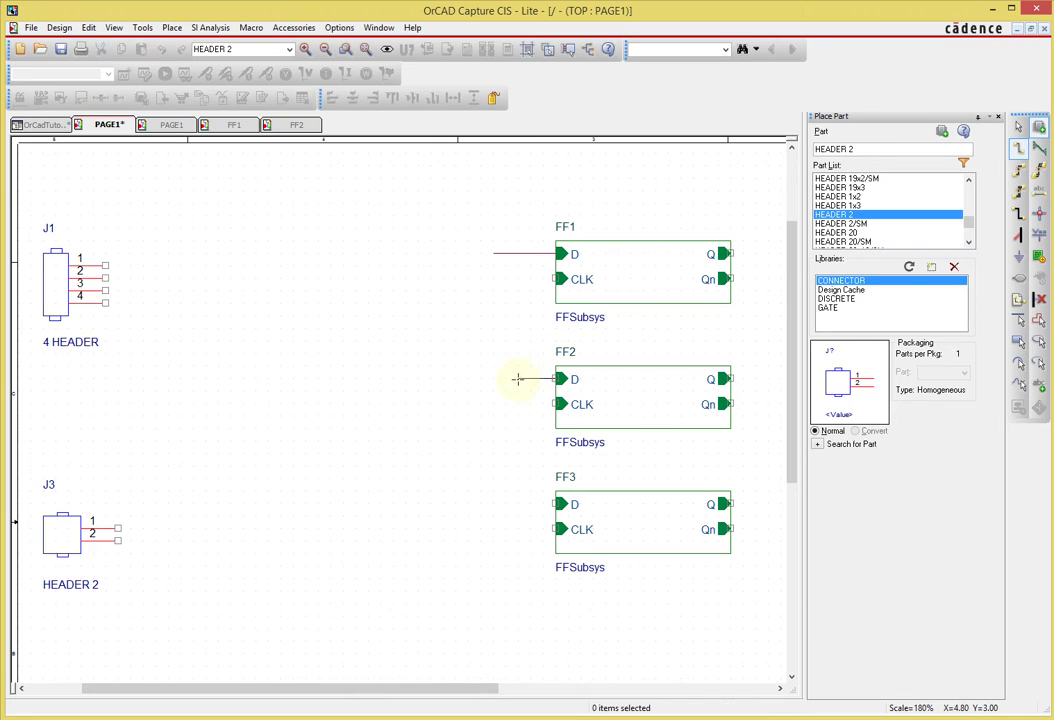
double_click(494, 377)
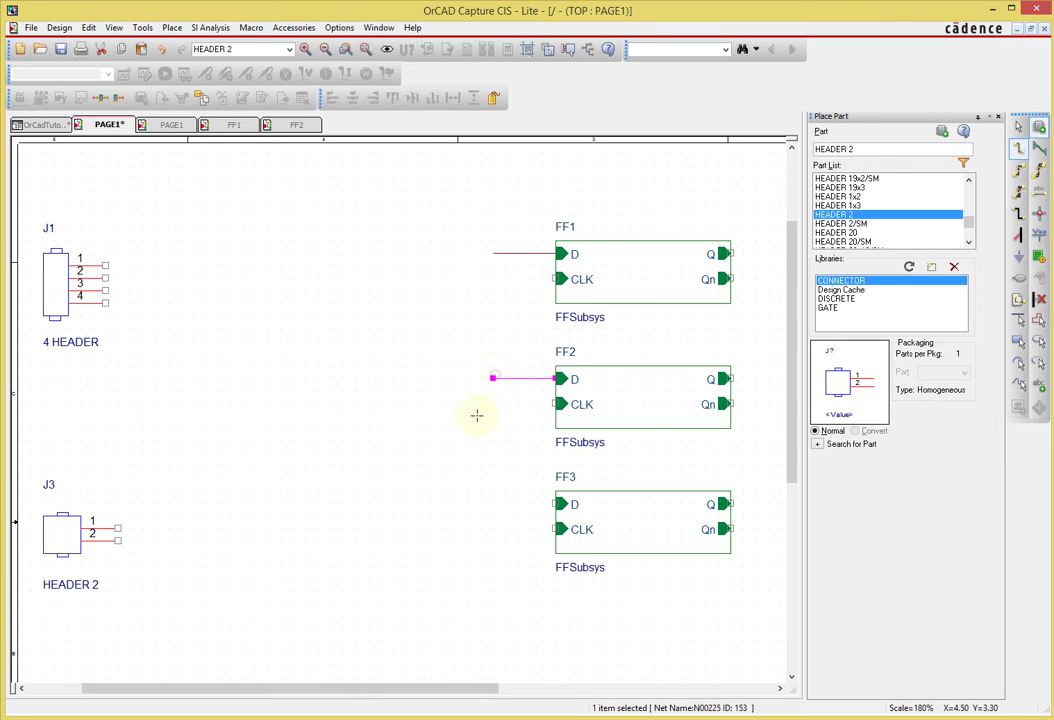
click(551, 504)
double_click(490, 504)
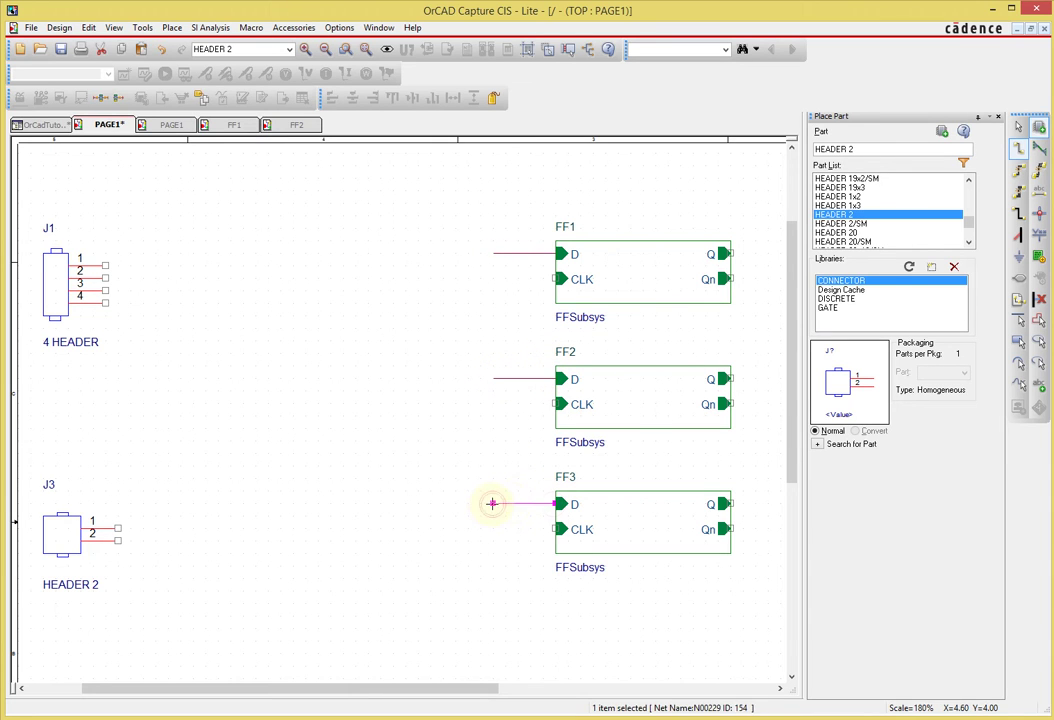
key(Escape)
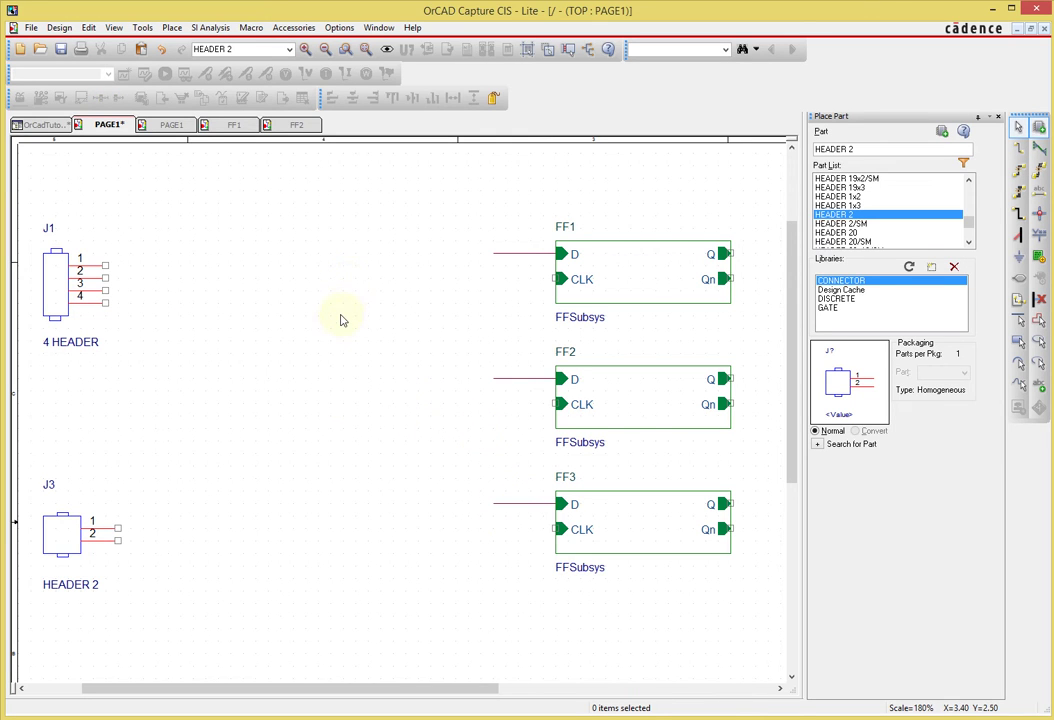
Draw short wire stubs of equal length from pins 1 to 4 of header J1 toward the FF blocks
key(w)
click(105, 265)
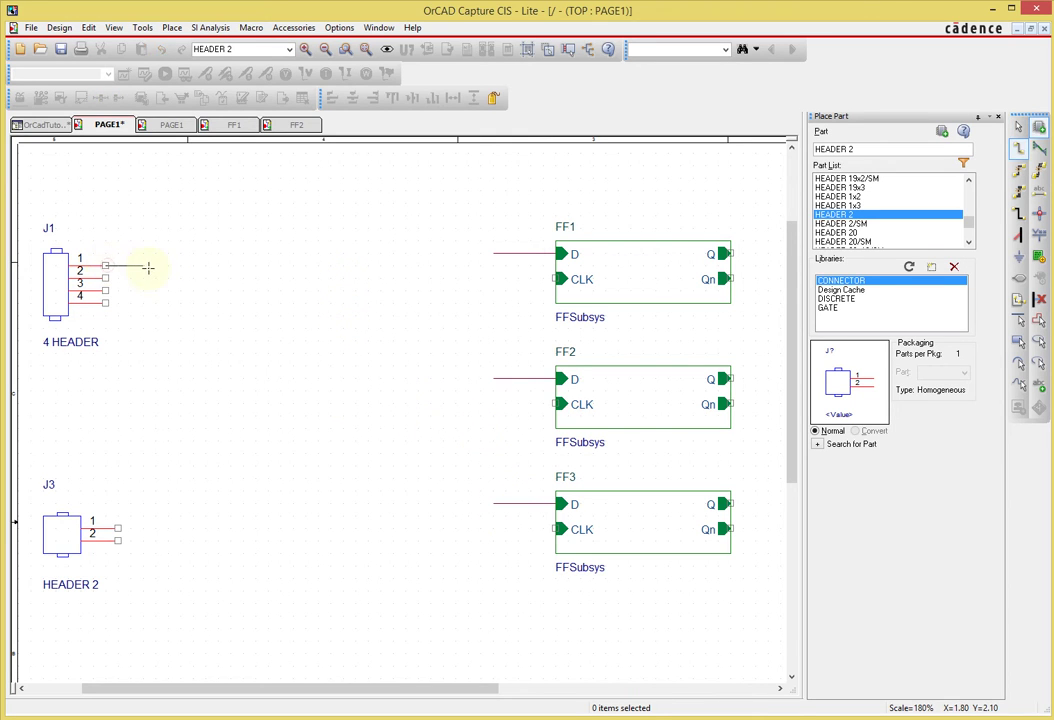
double_click(155, 266)
click(105, 277)
double_click(155, 277)
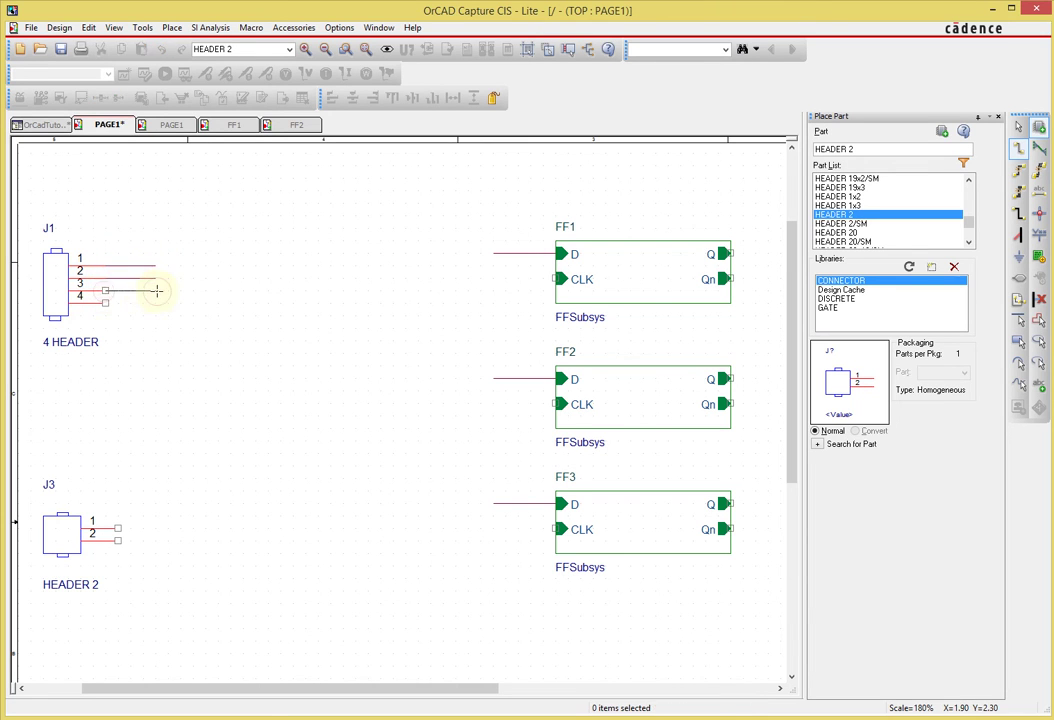
click(105, 290)
double_click(156, 291)
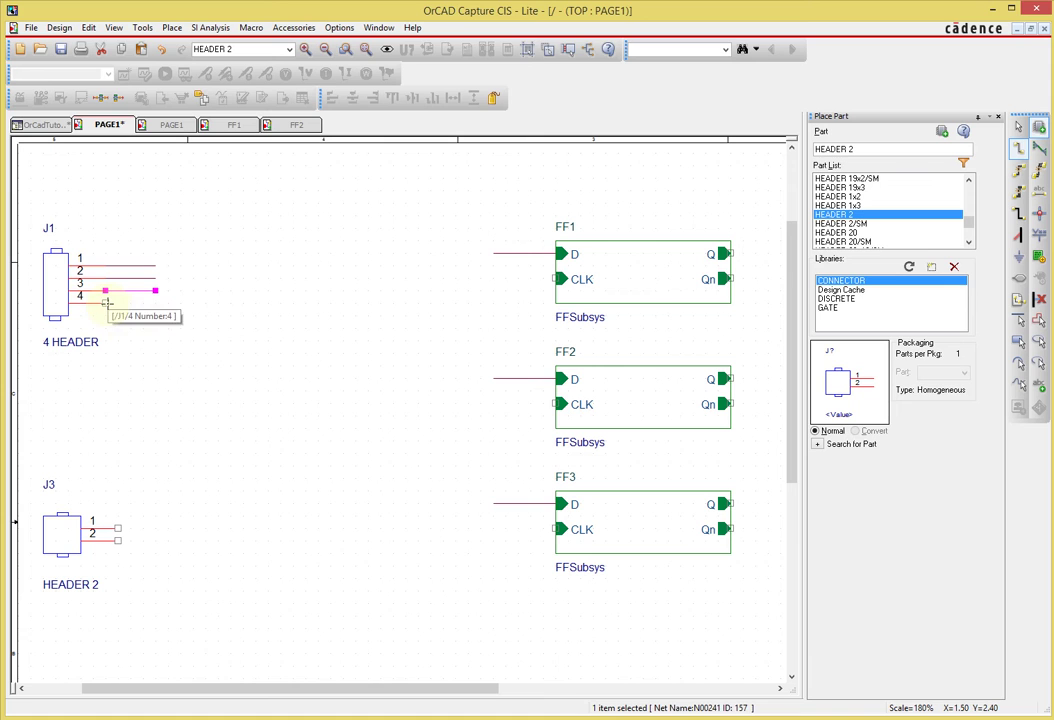
click(105, 303)
double_click(155, 303)
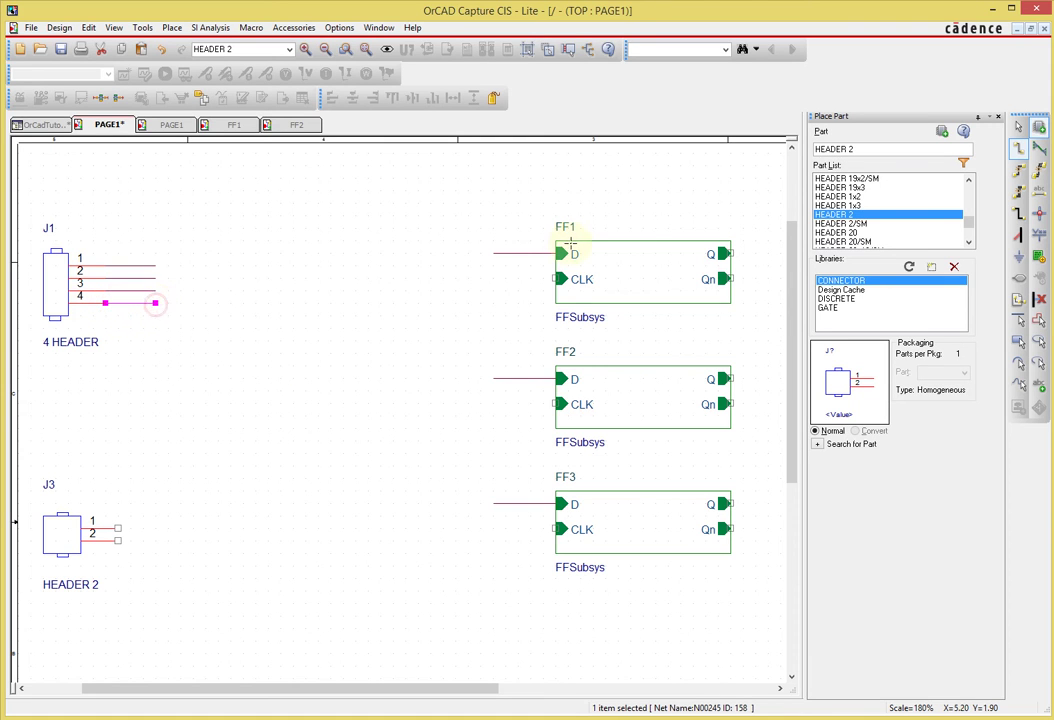
Wire the CLK pins of FF1, FF2 and FF3 together along a common vertical line left of the blocks
click(556, 279)
click(505, 278)
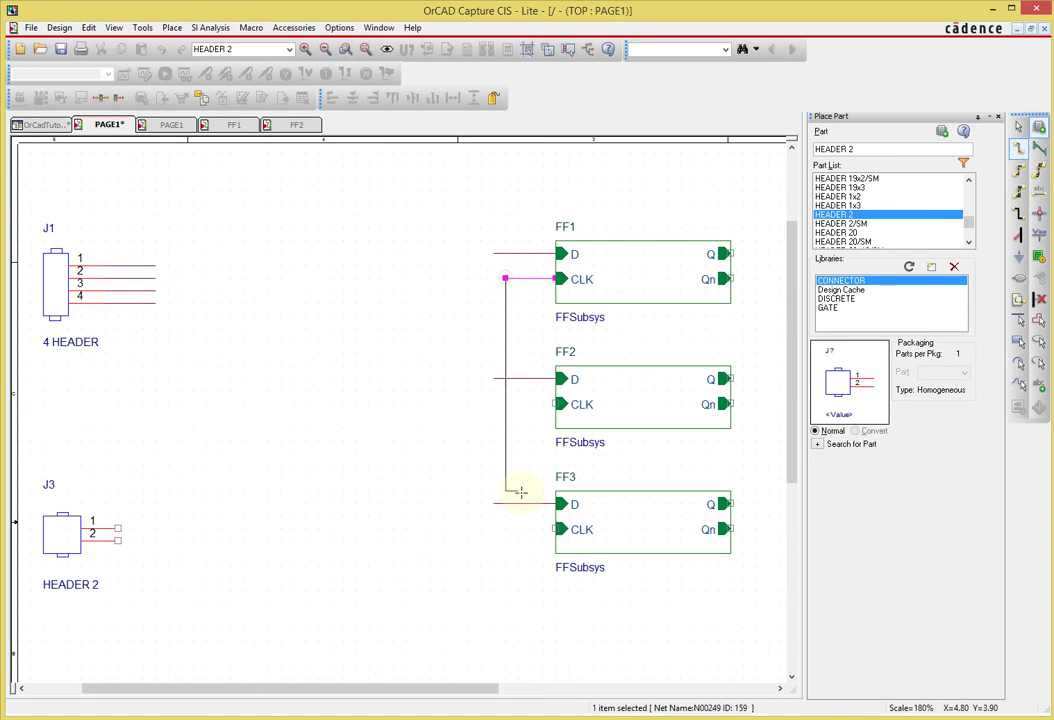
click(556, 529)
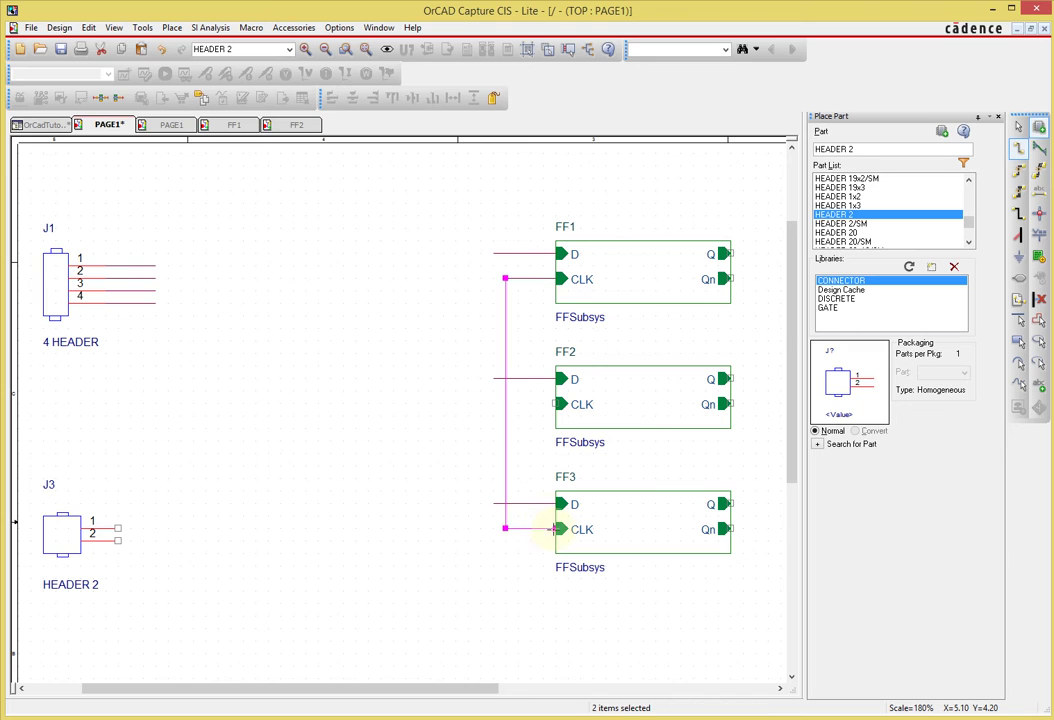
click(556, 403)
click(505, 403)
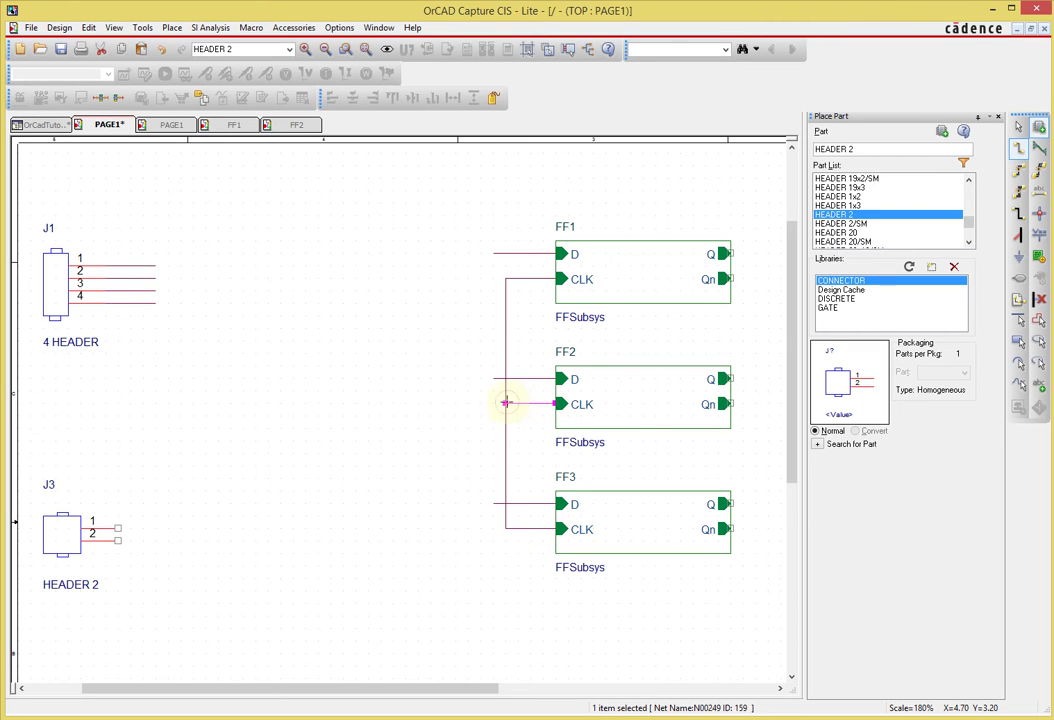
Wire the common CLK line from its corner at FF1 to the stub on J1 pin 4
click(505, 278)
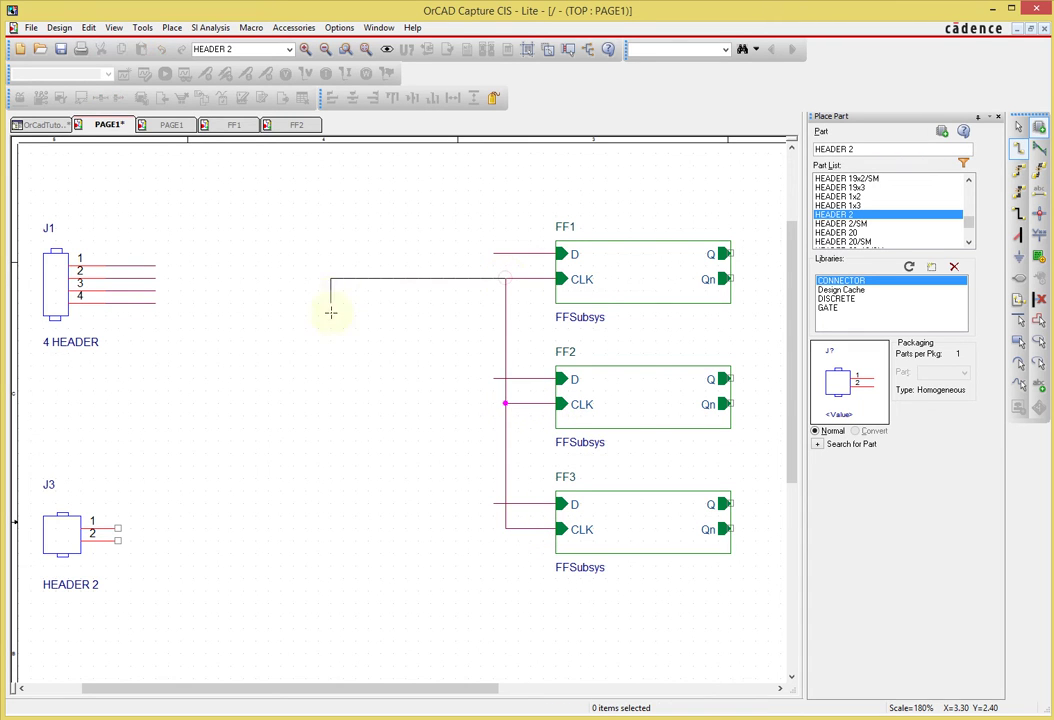
click(331, 303)
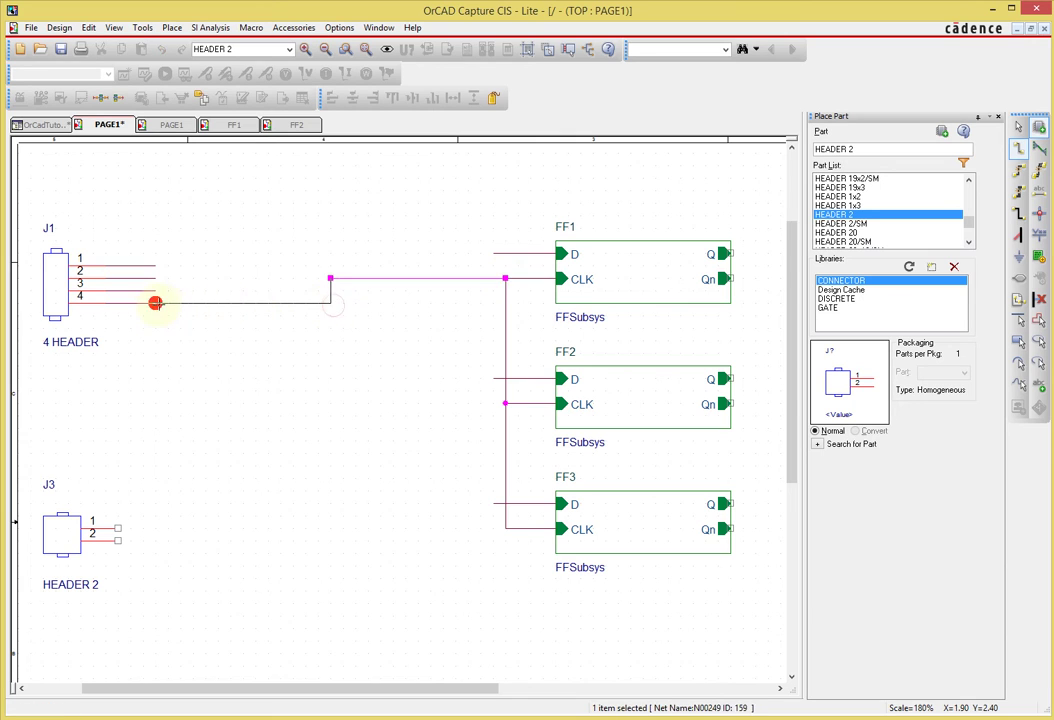
click(157, 302)
key(Escape)
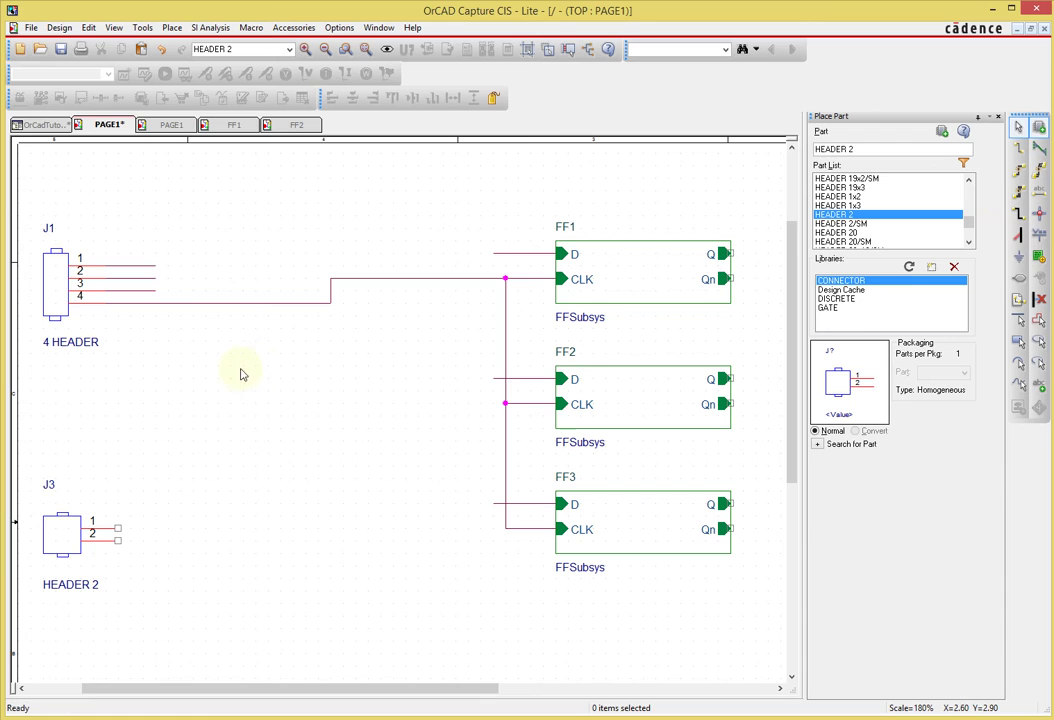
key(e)
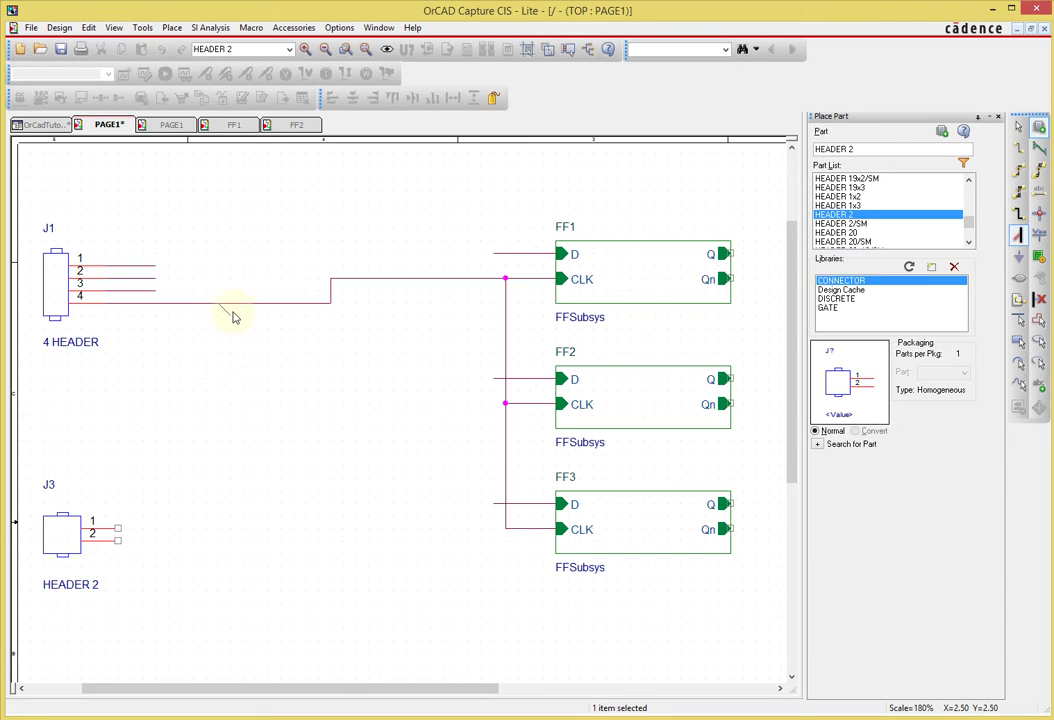
click(193, 213)
key(Escape)
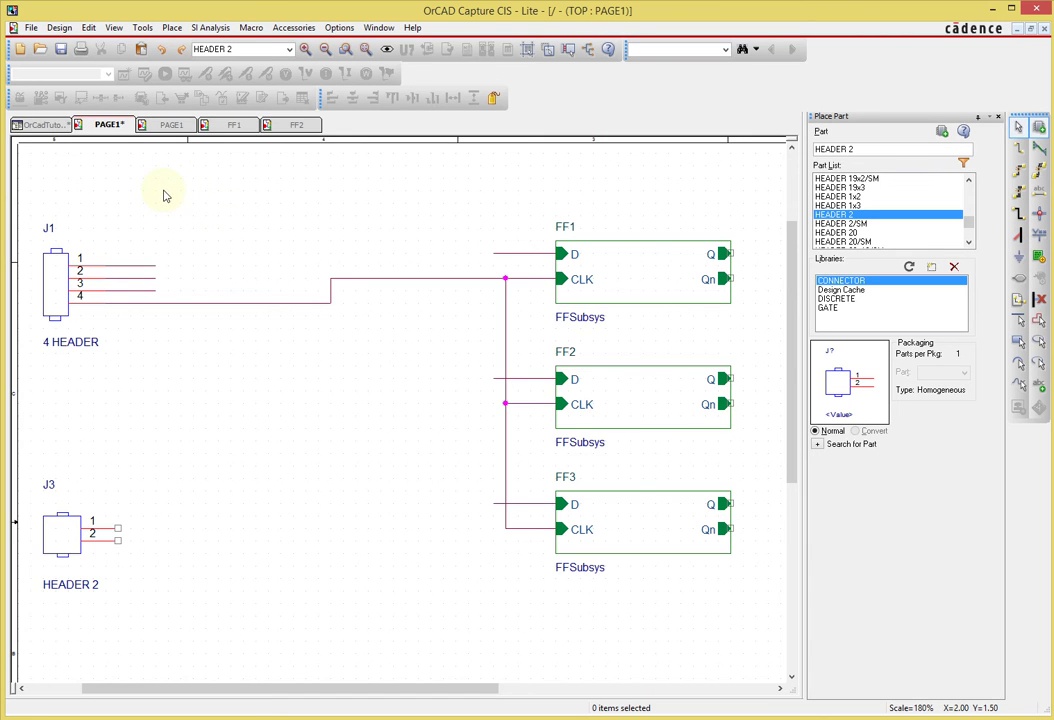
Place upward-slanting bus entries on the free ends of the wire stubs at J1 pins 1, 2 and 3
key(e)
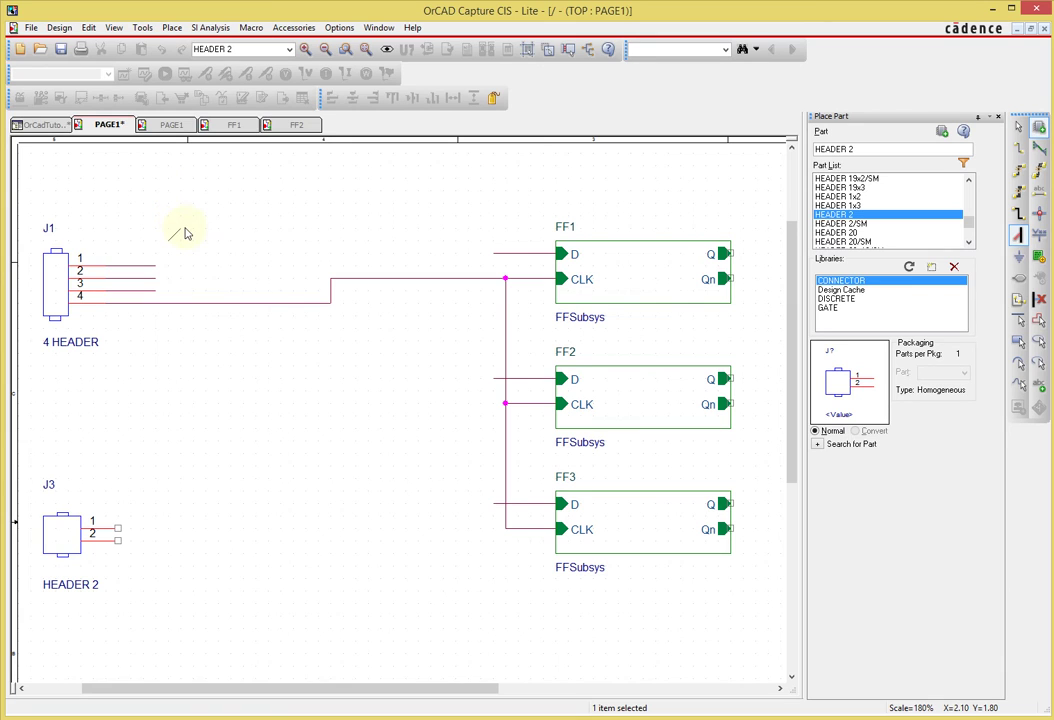
click(166, 262)
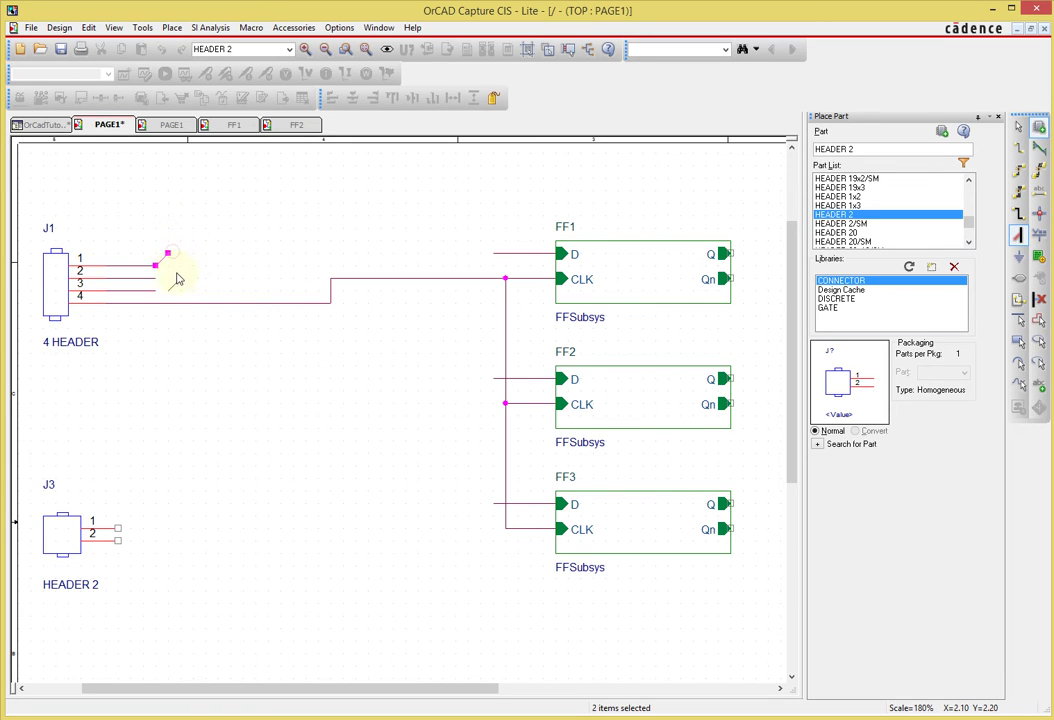
click(166, 270)
click(166, 286)
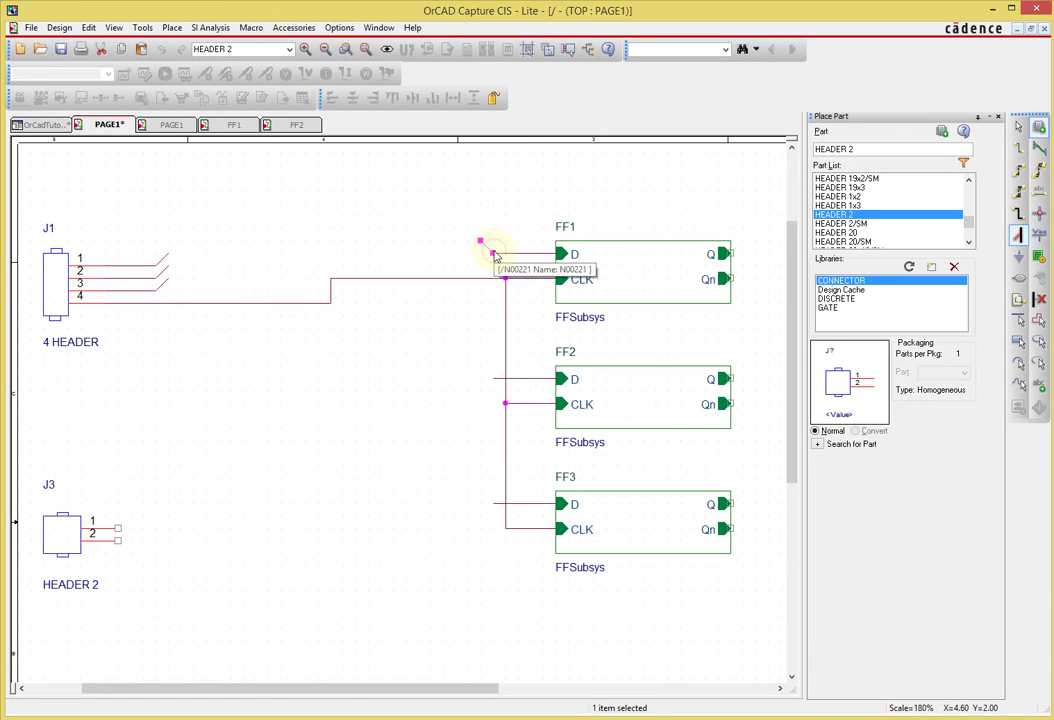
Place bus entries slanting up and away from the blocks on the D input wire ends of FF1, FF2 and FF3
click(490, 248)
click(492, 381)
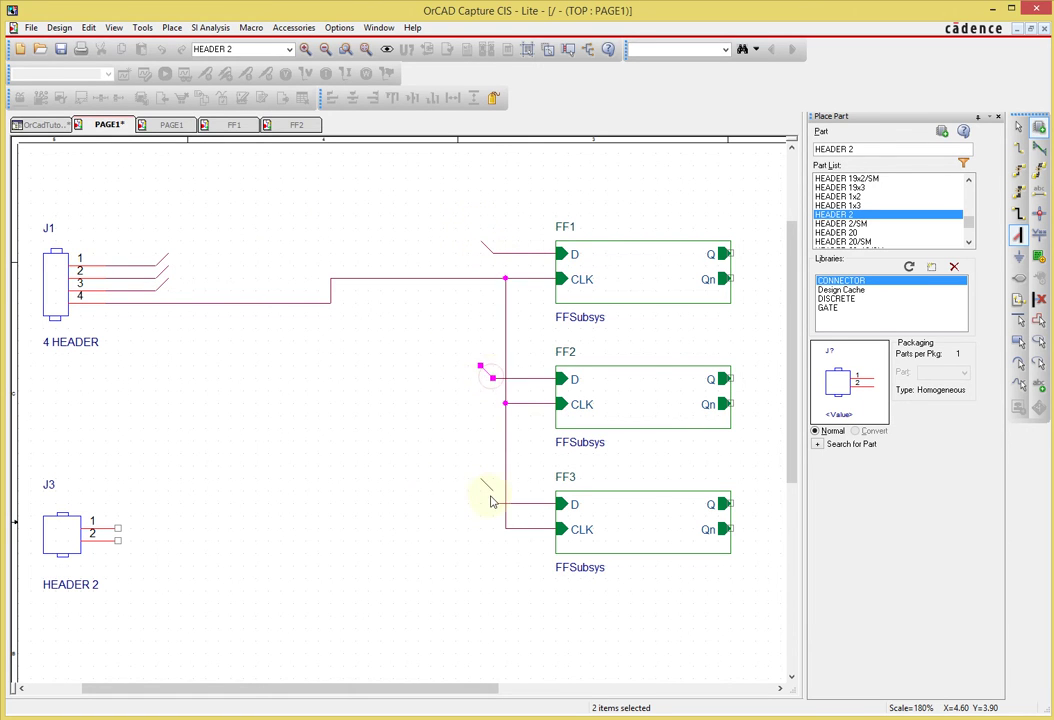
click(490, 502)
key(Escape)
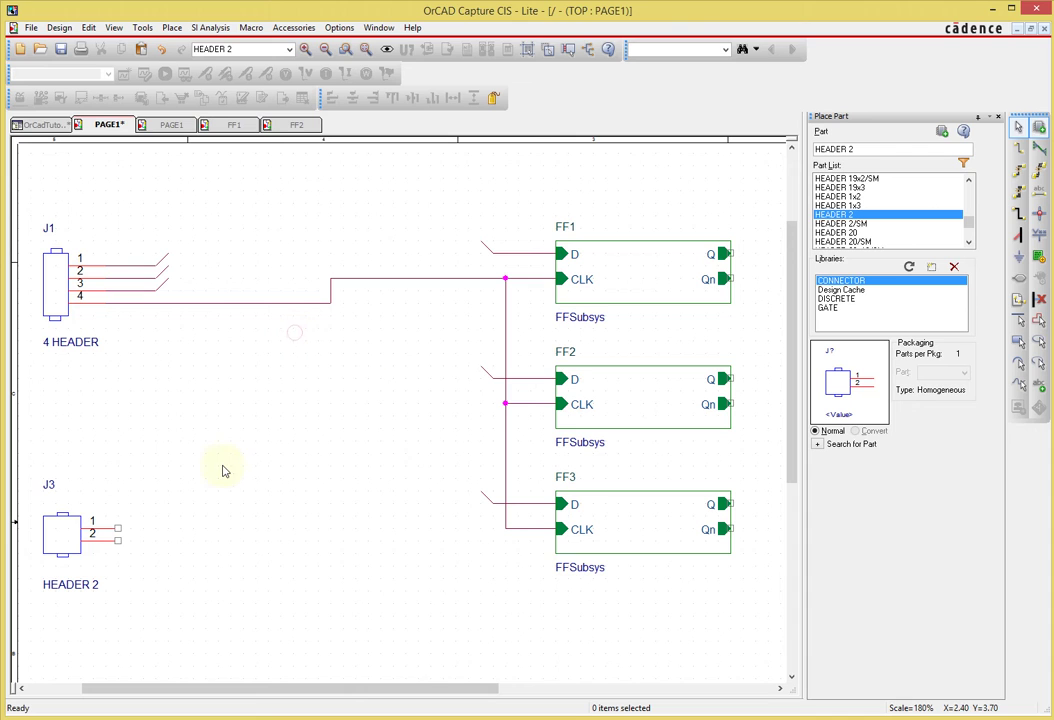
key(b)
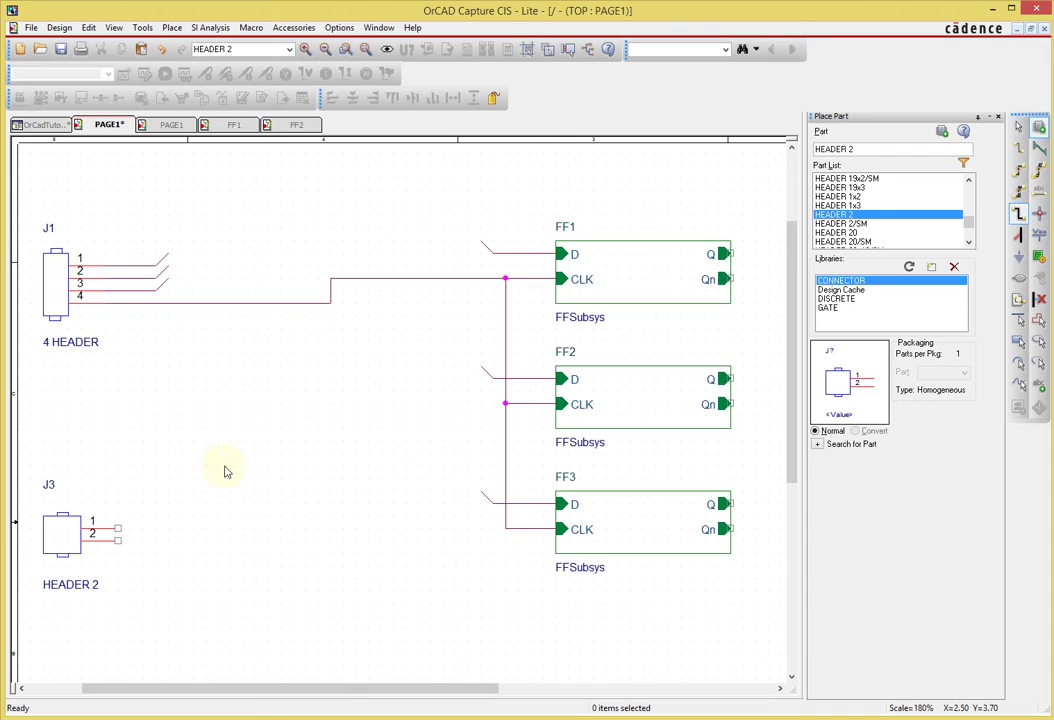
double_click(168, 266)
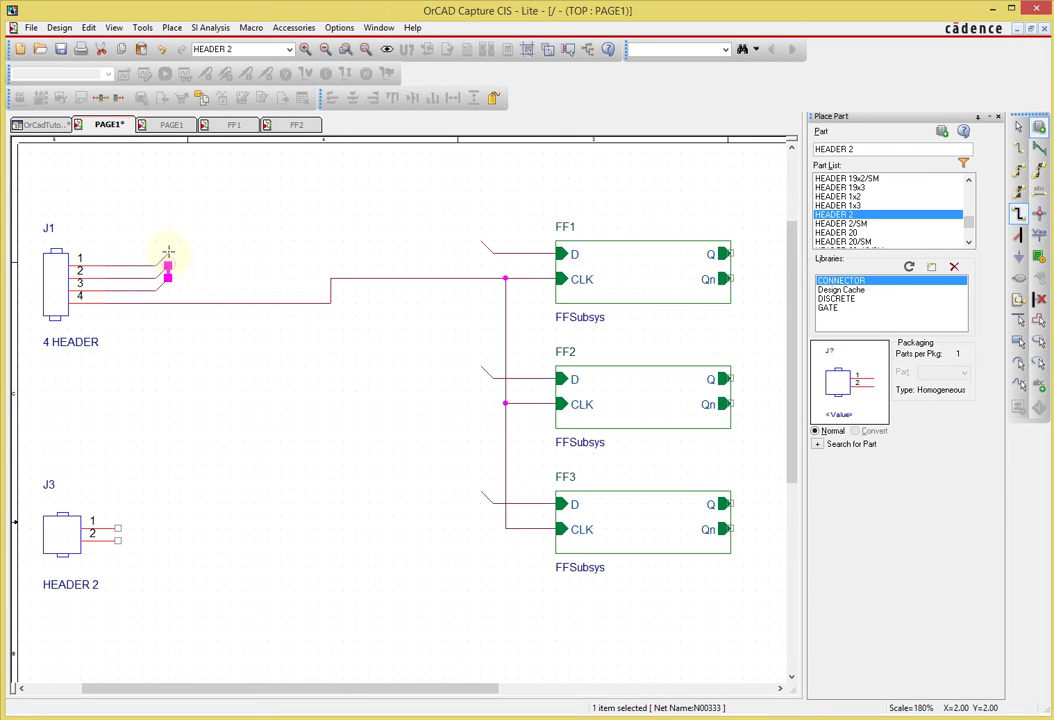
click(167, 258)
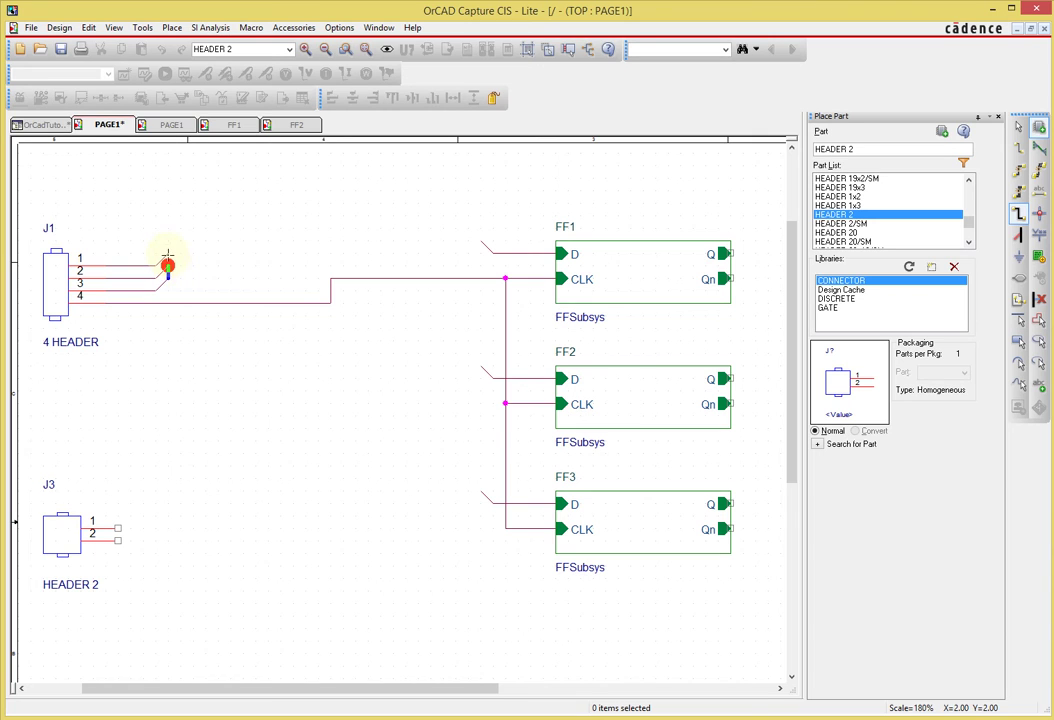
key(Escape)
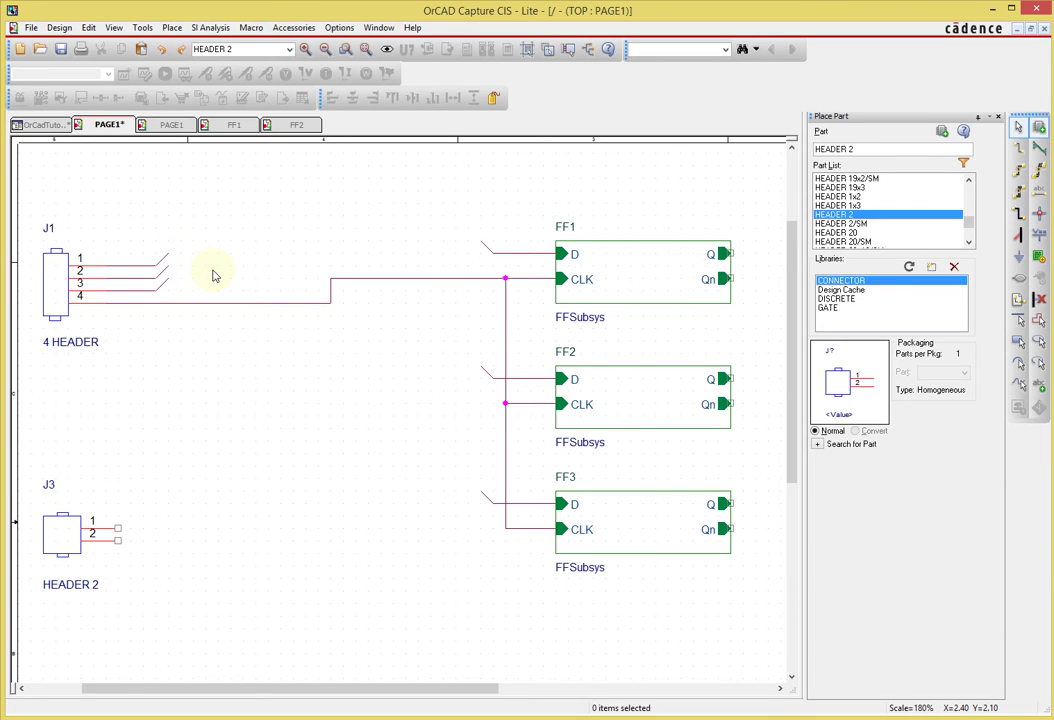
key(b)
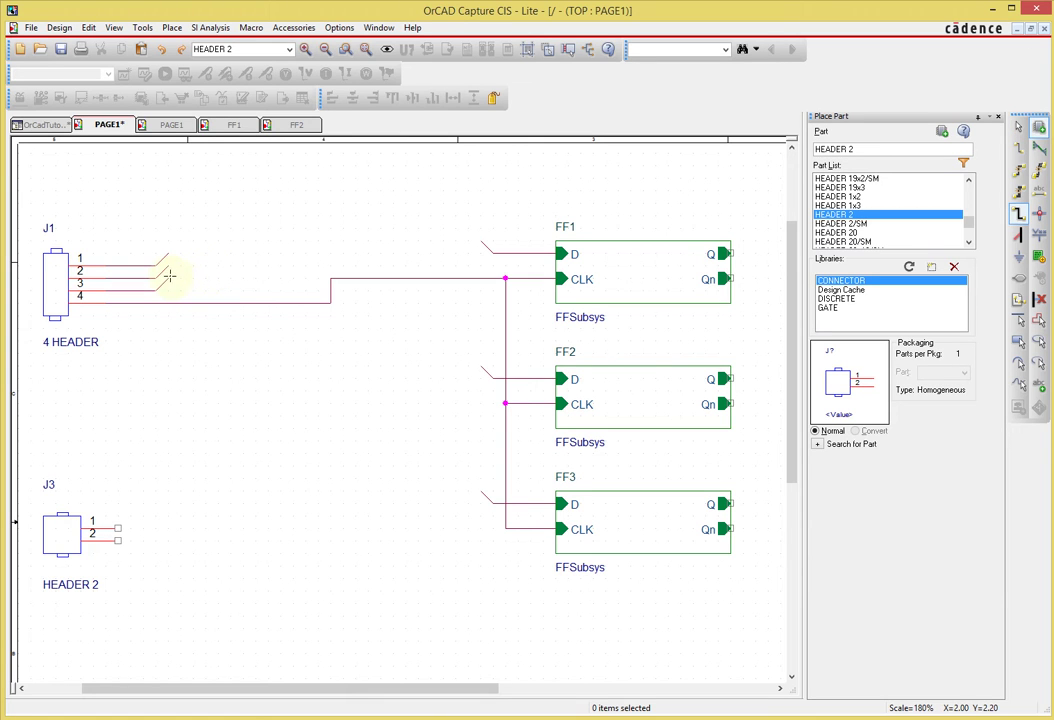
click(168, 278)
click(167, 203)
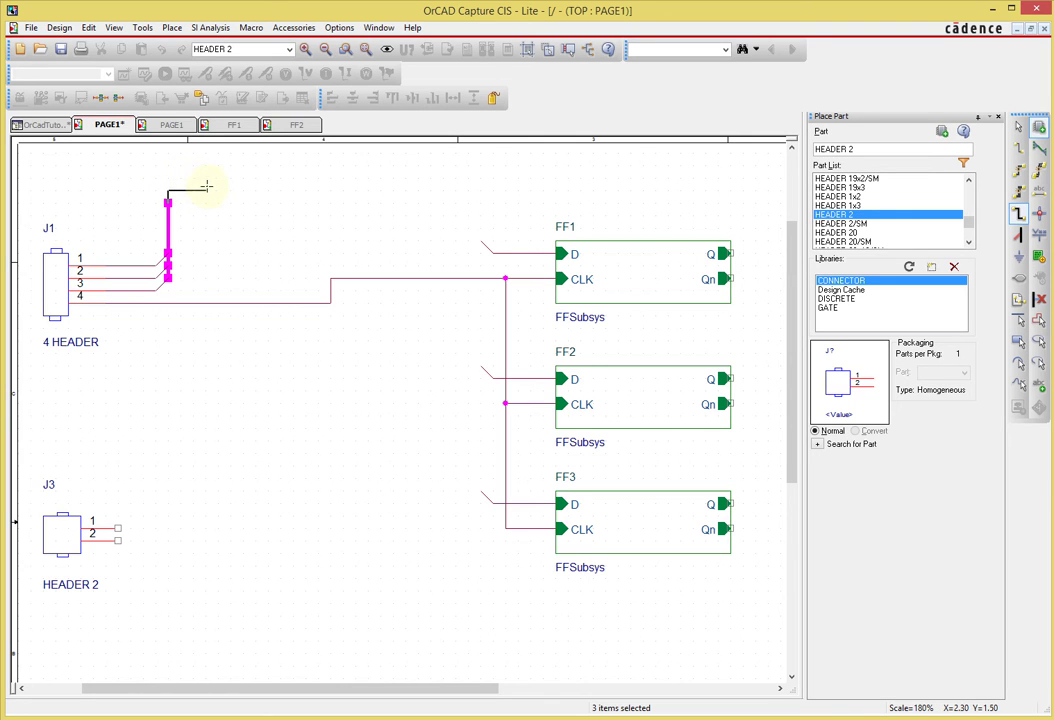
key(Escape)
key(Delete)
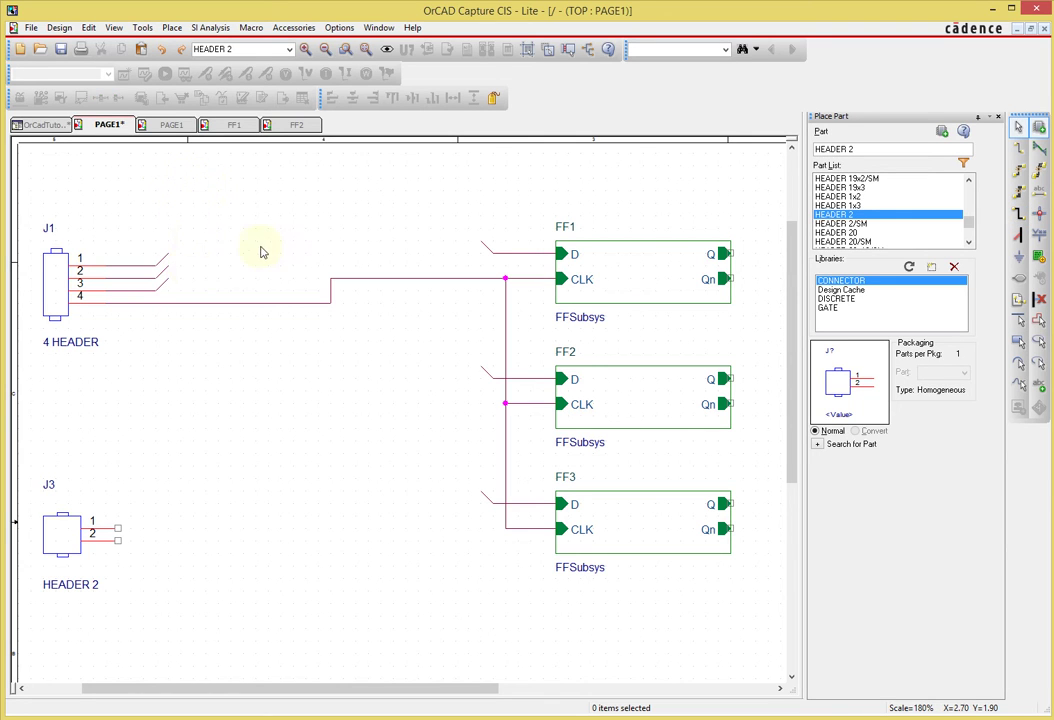
key(b)
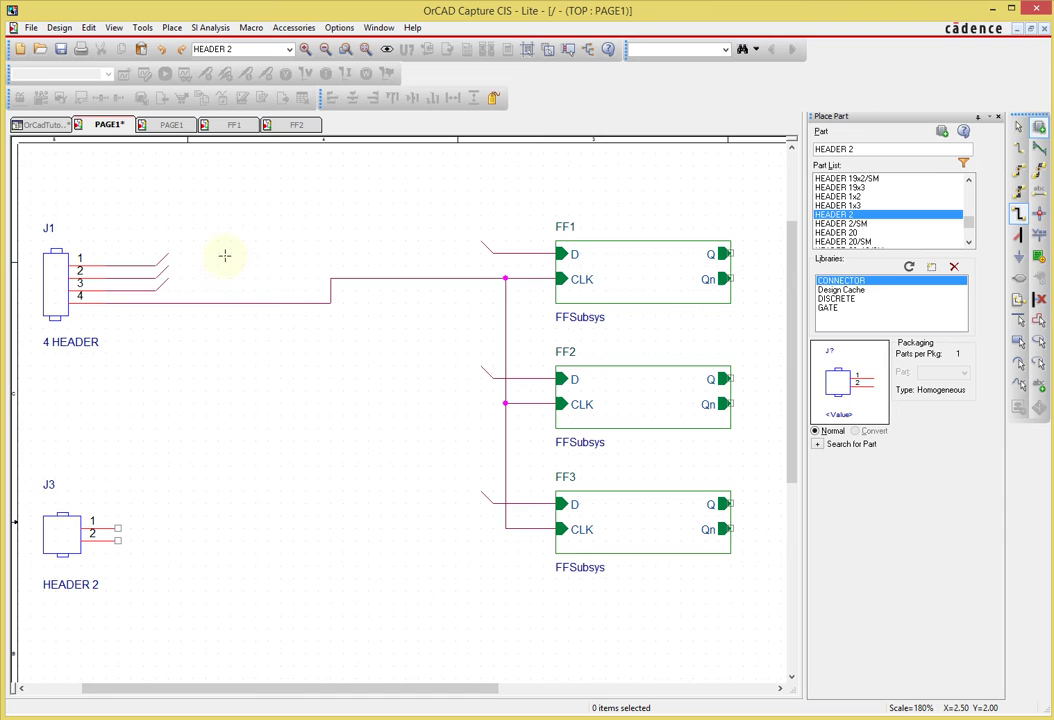
click(168, 278)
double_click(168, 262)
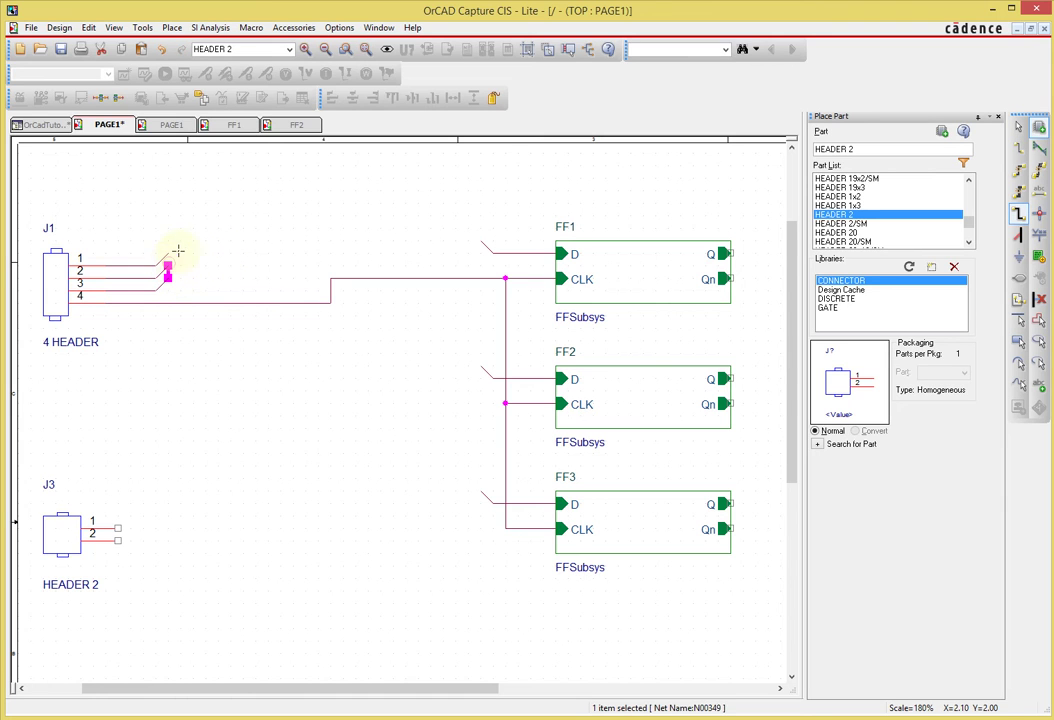
click(172, 246)
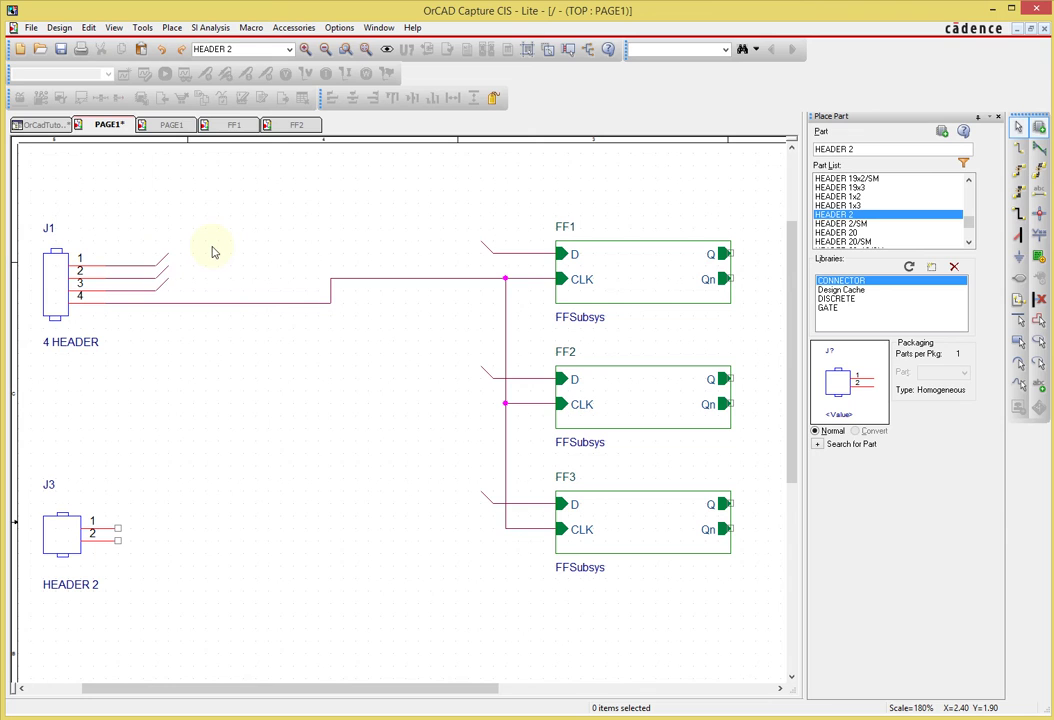
Draw a bus from J1's bus entries up, across above the circuit and down through the D-input bus entries of FF1 to FF3, with diagonal corners
key(b)
click(168, 270)
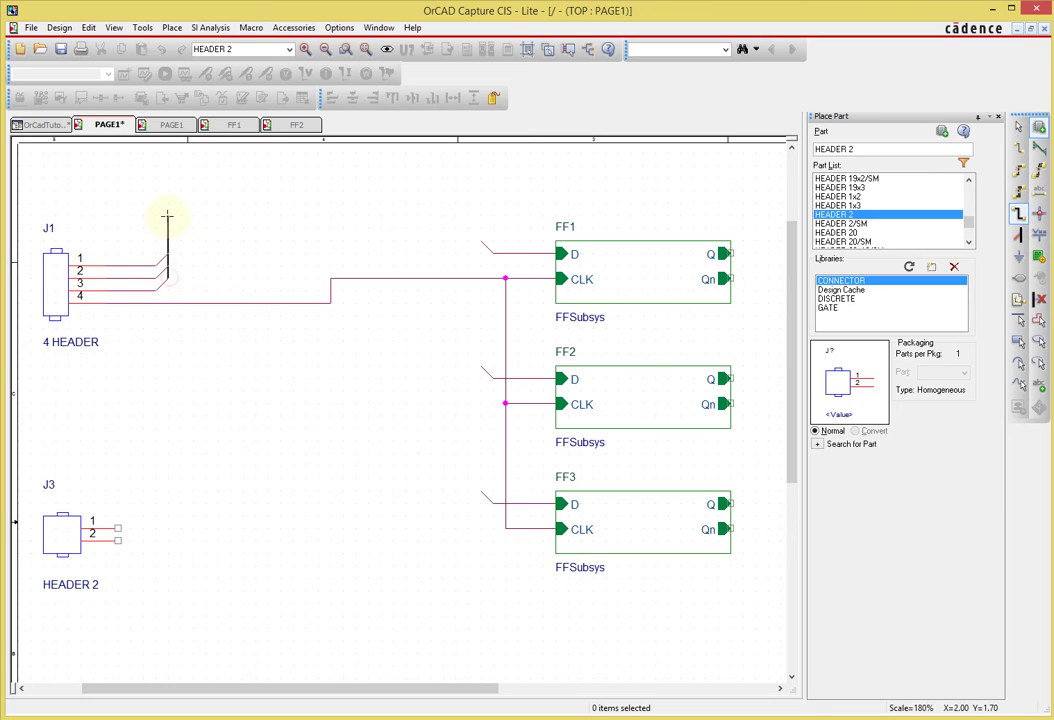
click(168, 216)
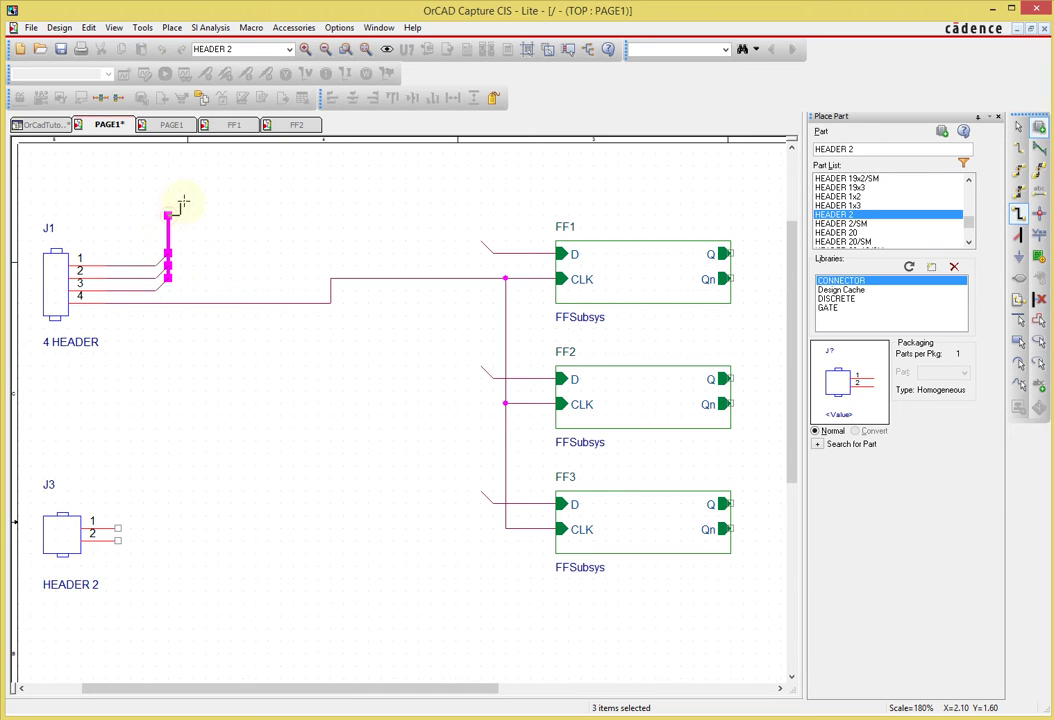
click(169, 205)
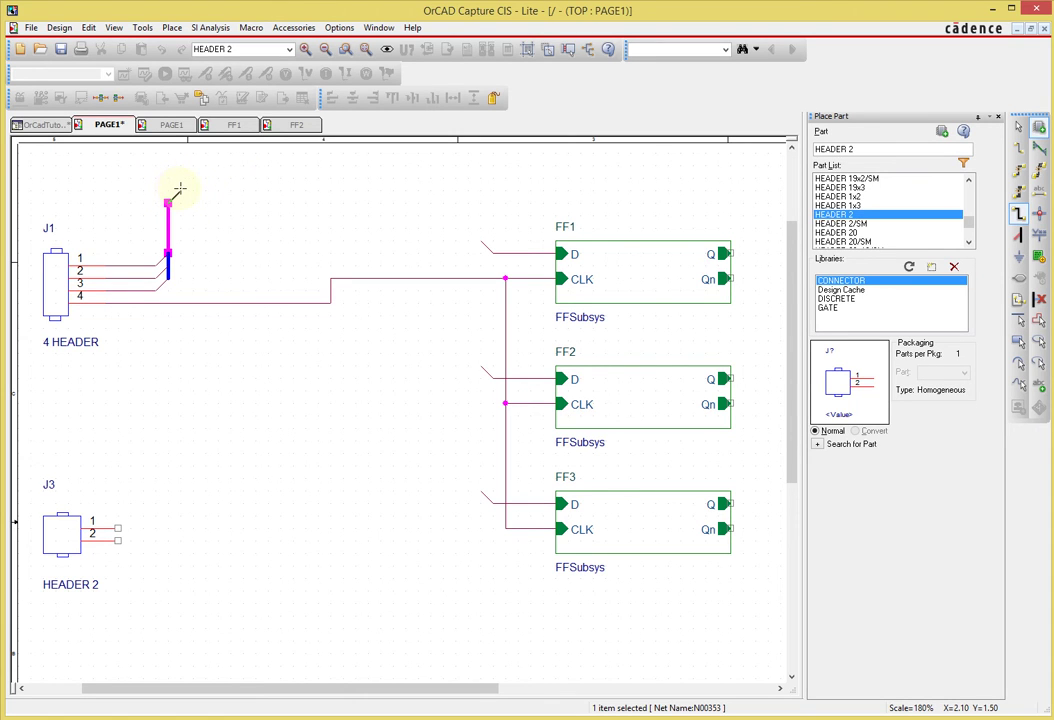
click(179, 189)
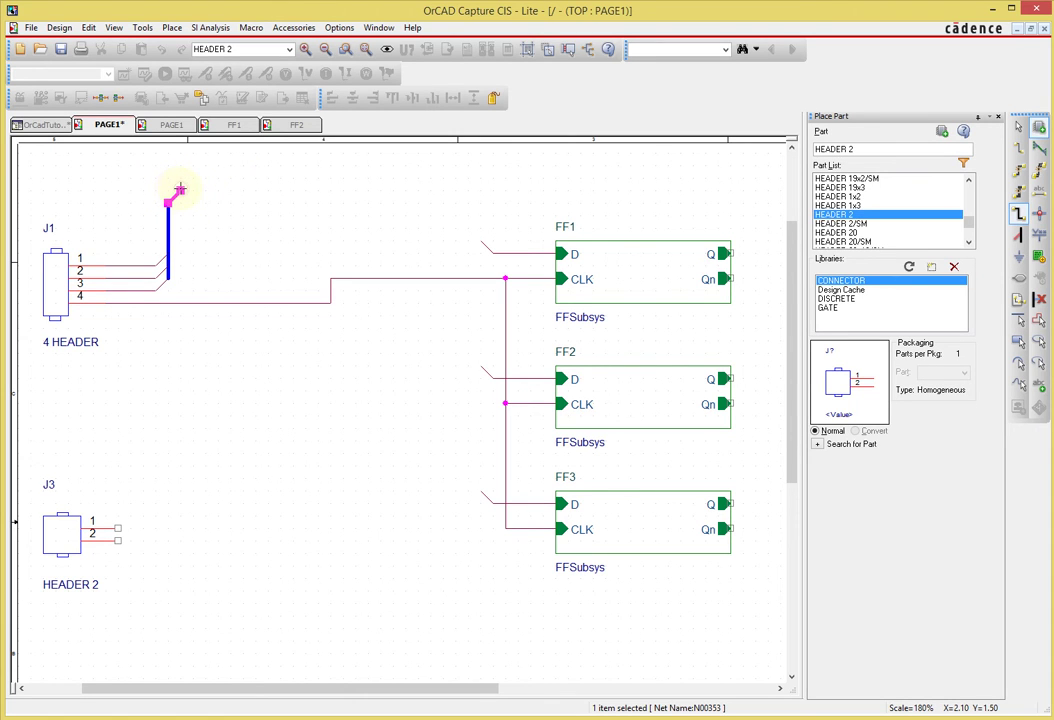
click(469, 190)
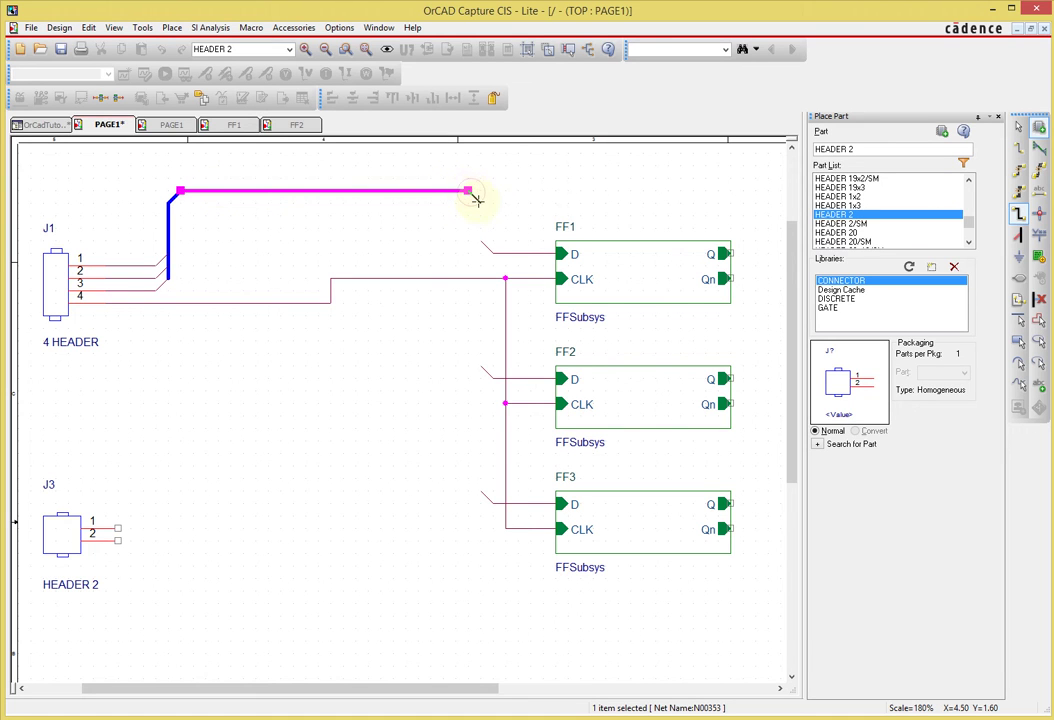
key(Escape)
mouse_move(470, 192)
mouse_down()
mouse_move(481, 218)
mouse_move(480, 490)
mouse_up()
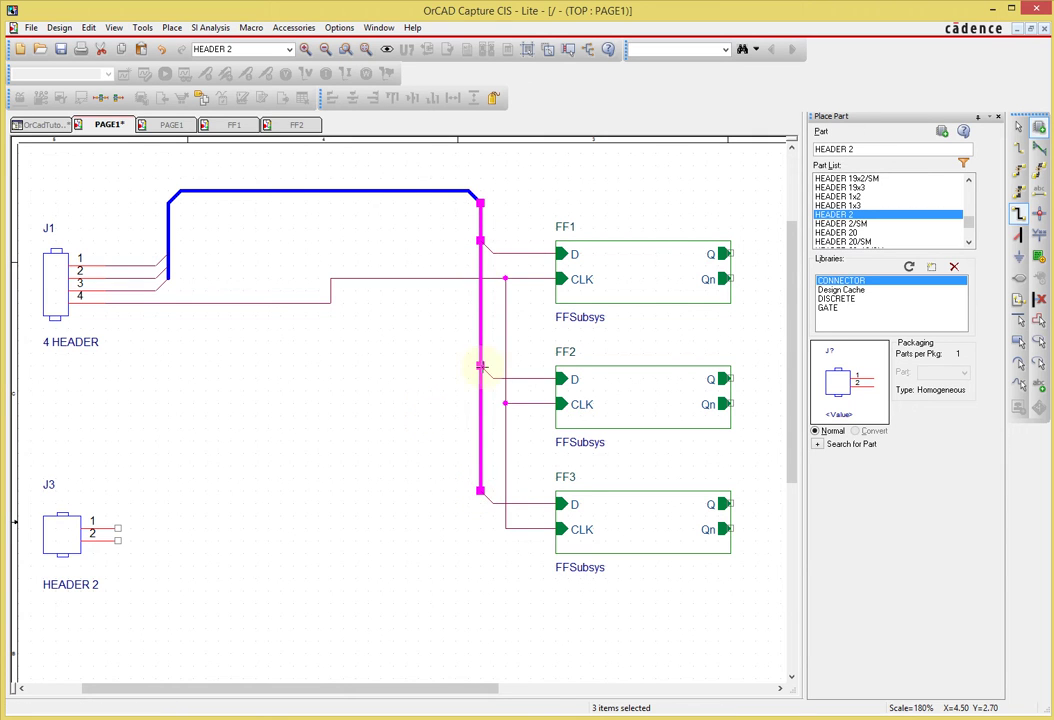
key(Escape)
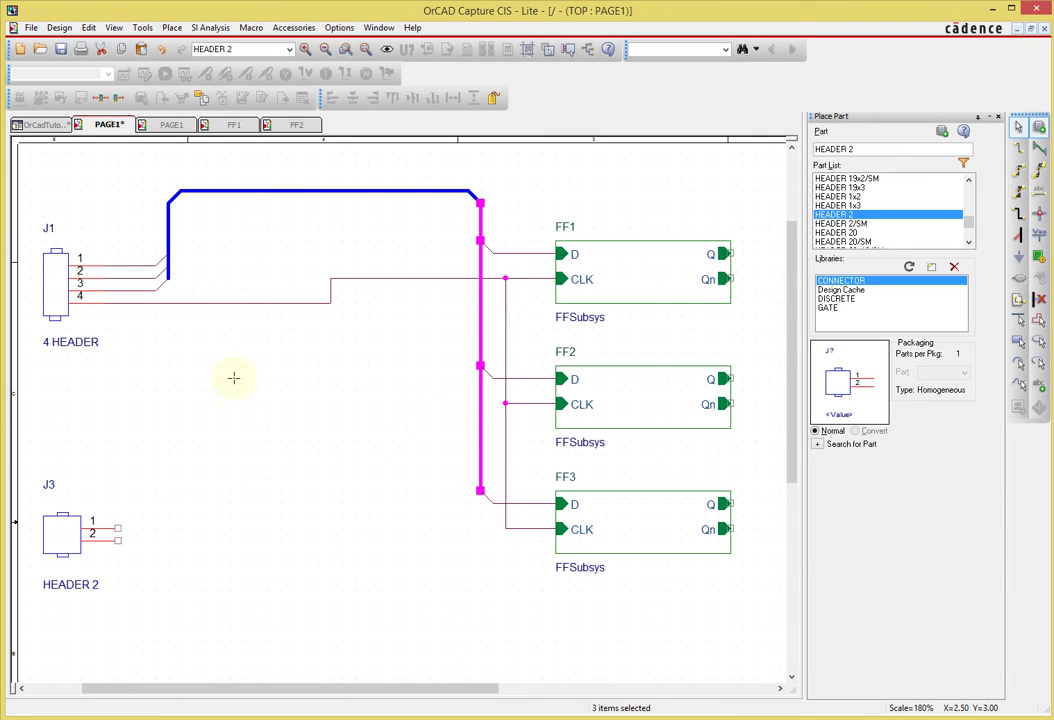
click(246, 377)
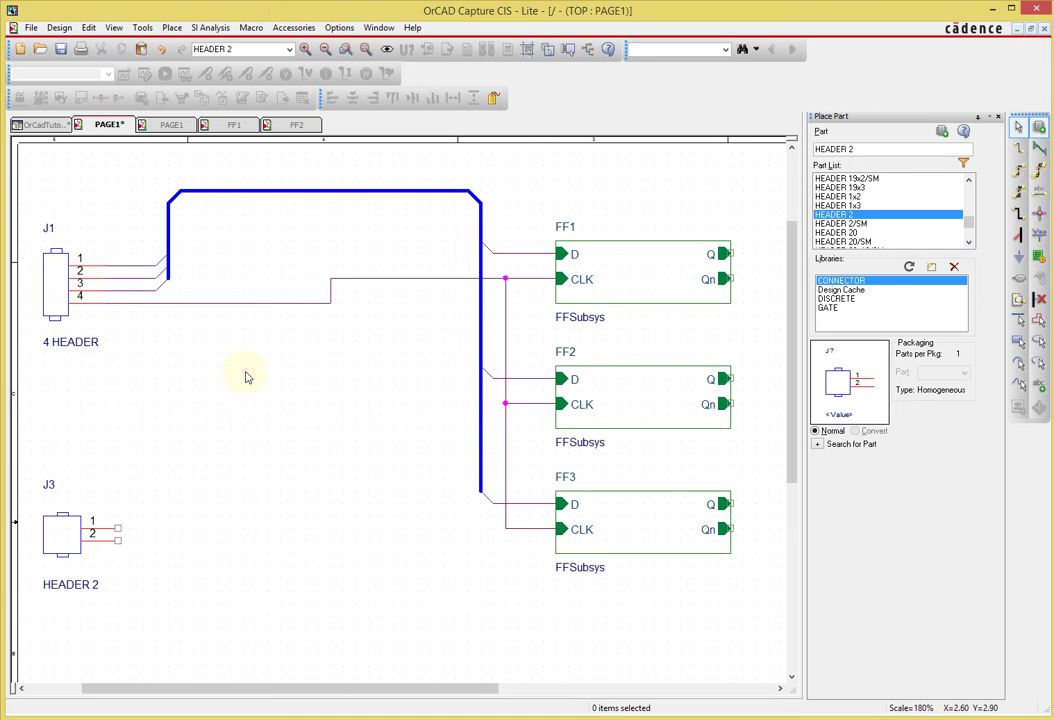
Draw a horizontal wire stub about five grid spaces long outward from the Q output of FF1
key(o)
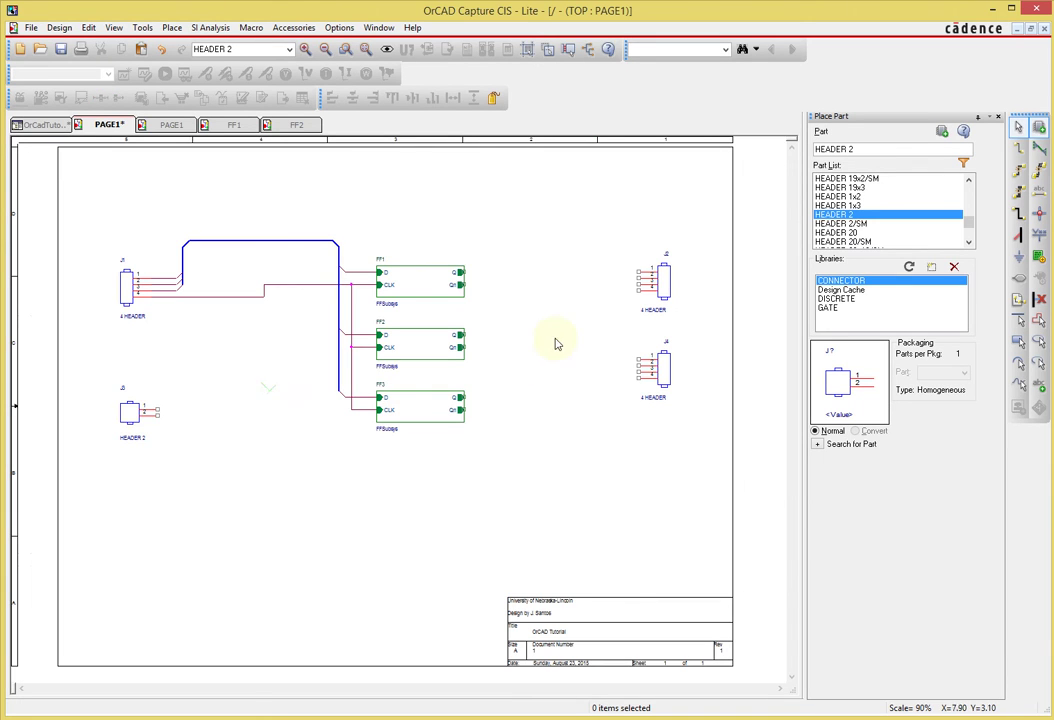
key(w)
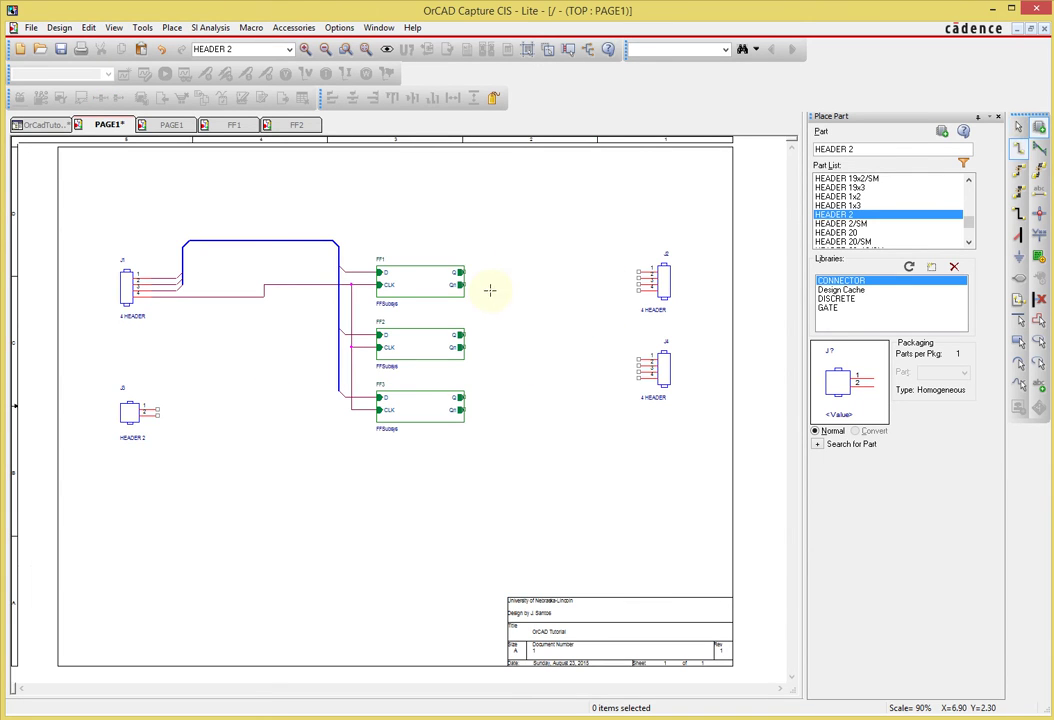
key(i)
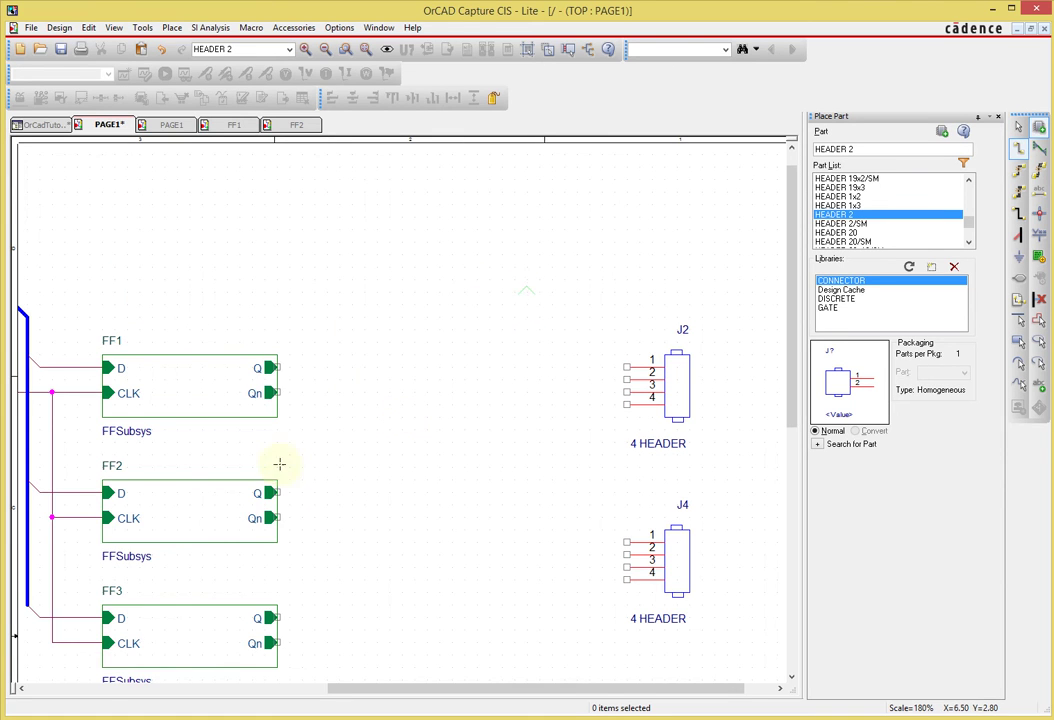
click(280, 368)
double_click(340, 367)
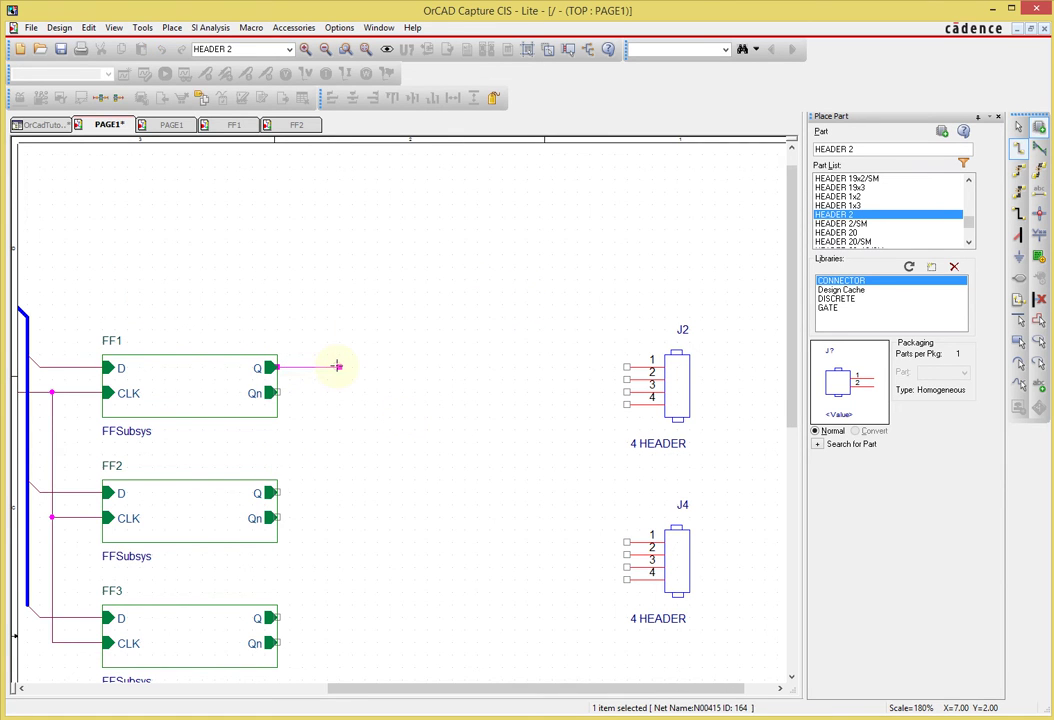
key(Escape)
Copy FF1's Q wire stub onto the Q outputs of FF2 and FF3
click(327, 348)
click(320, 370)
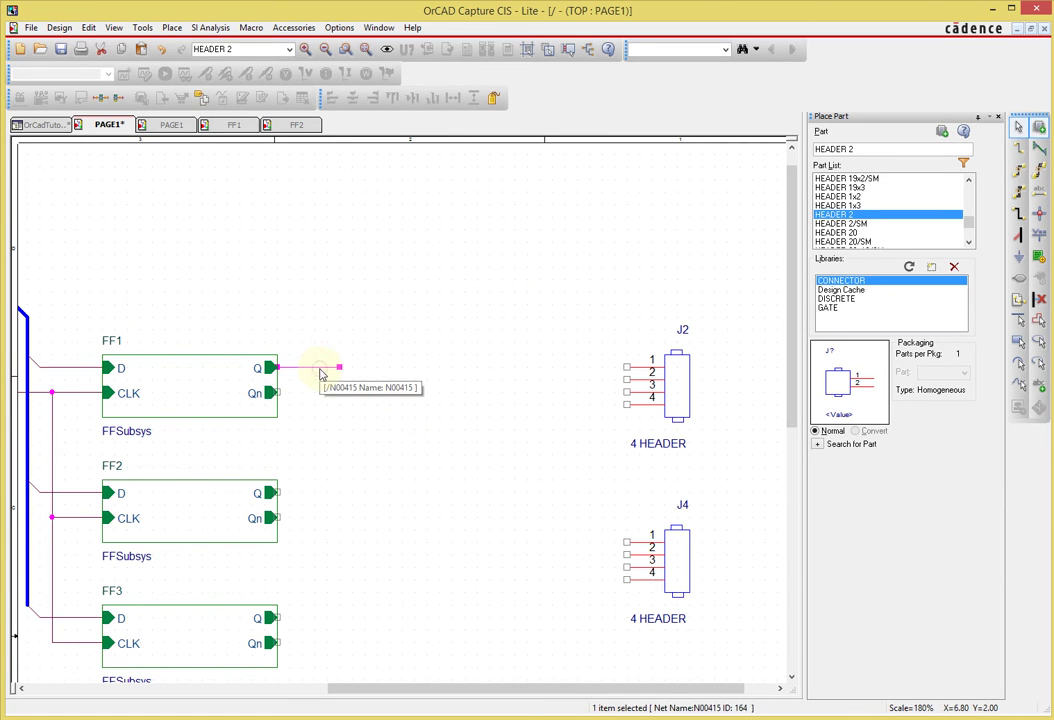
click(318, 496)
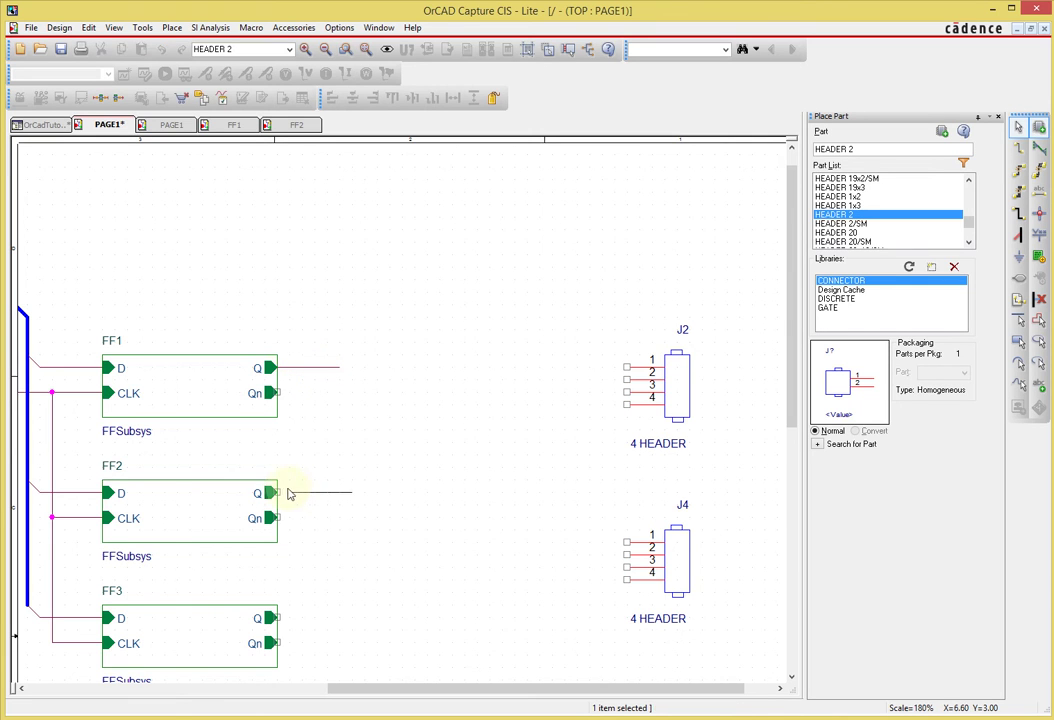
drag(294, 489, 281, 493)
key(ctrl+v)
click(281, 621)
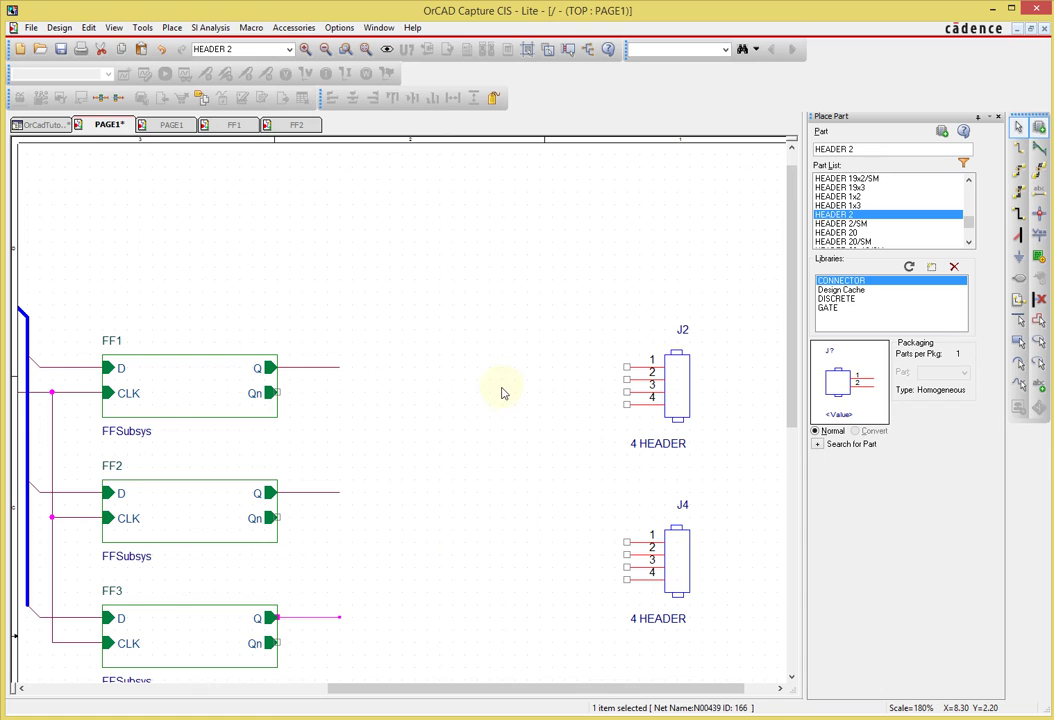
Paste the wire stub onto pins 1, 2 and 3 of header J2, and dismiss the virus protection notification
key(ctrl+v)
click(563, 370)
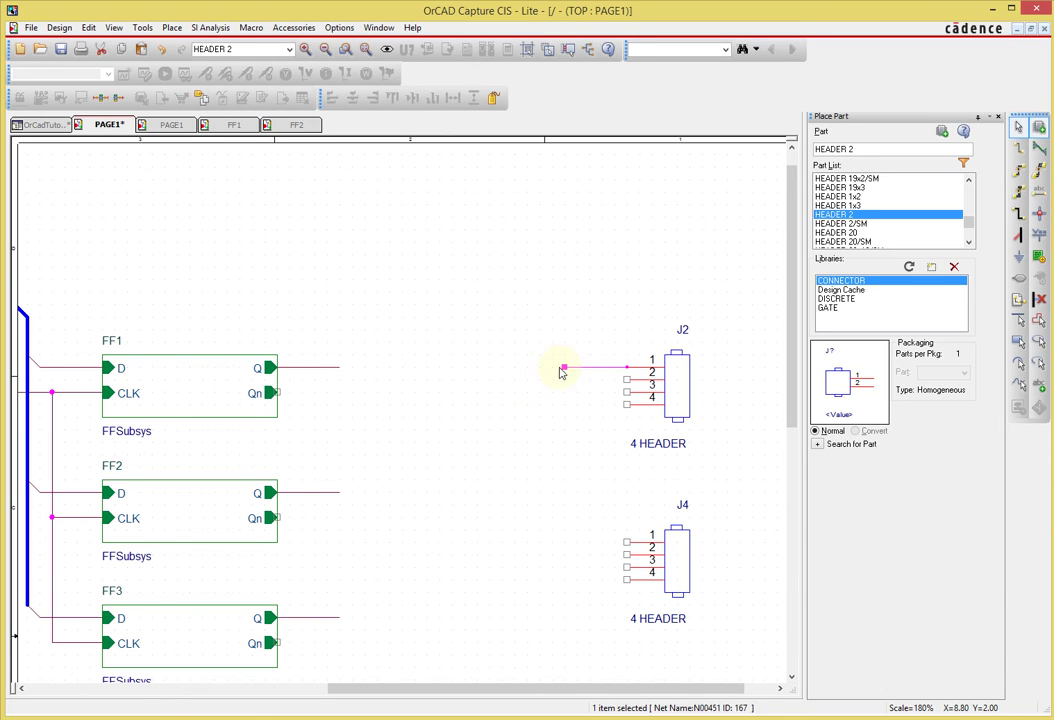
key(ctrl+v)
click(566, 380)
key(ctrl+v)
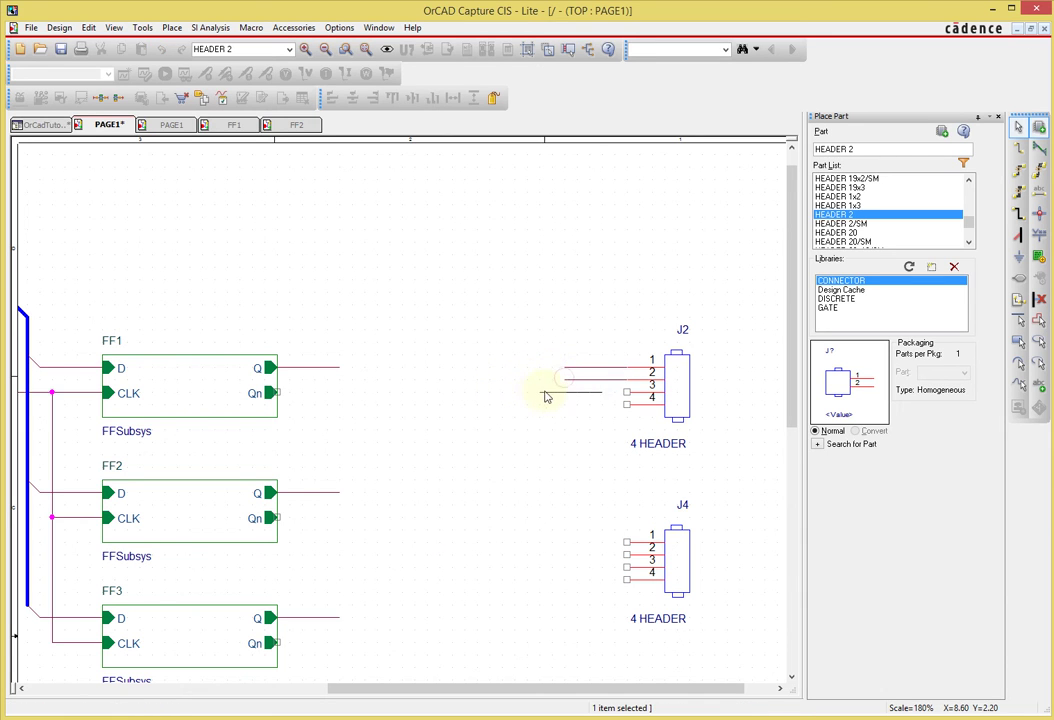
click(560, 397)
click(550, 397)
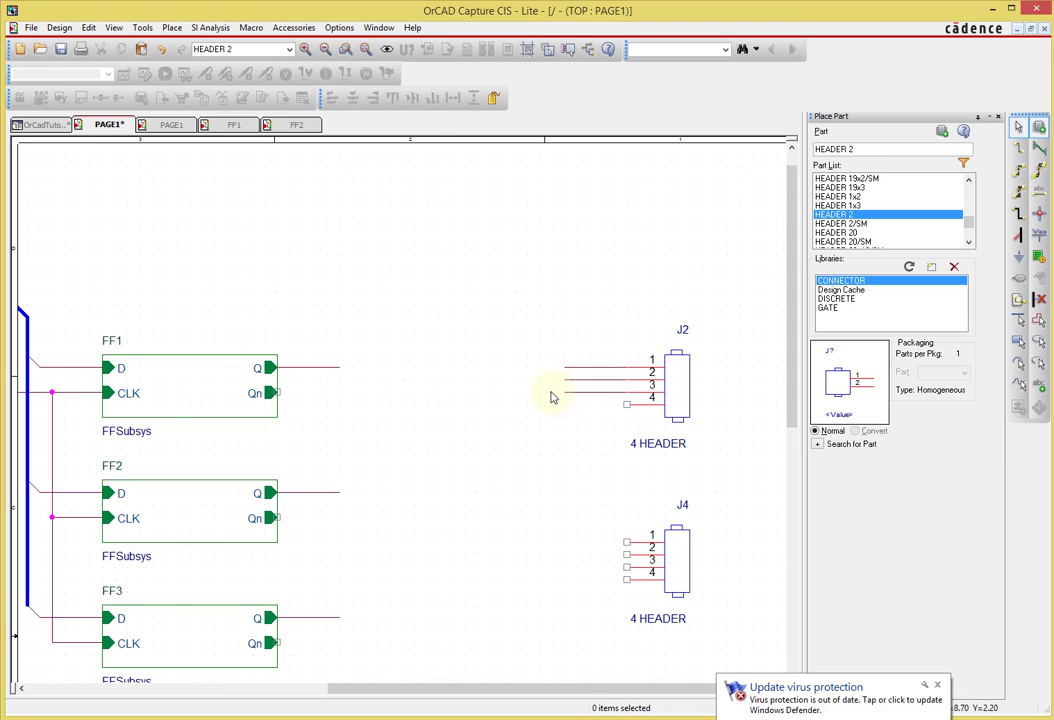
click(937, 684)
click(940, 687)
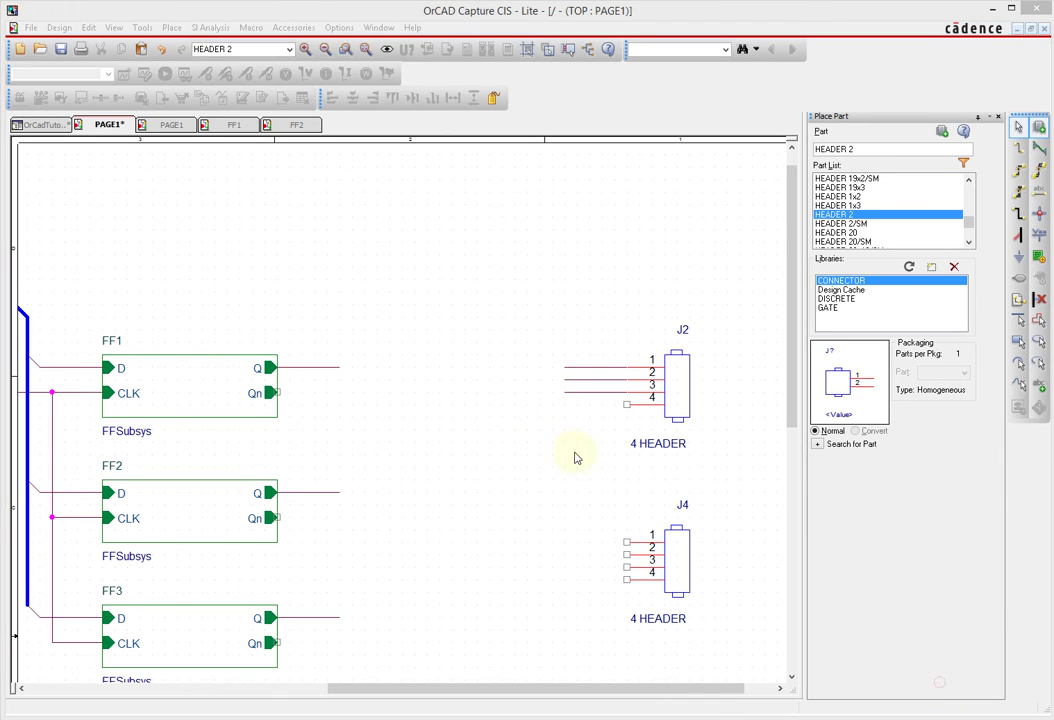
Copy the three wire stubs at J2 onto pins 1, 2 and 3 of header J4
drag(527, 329, 612, 419)
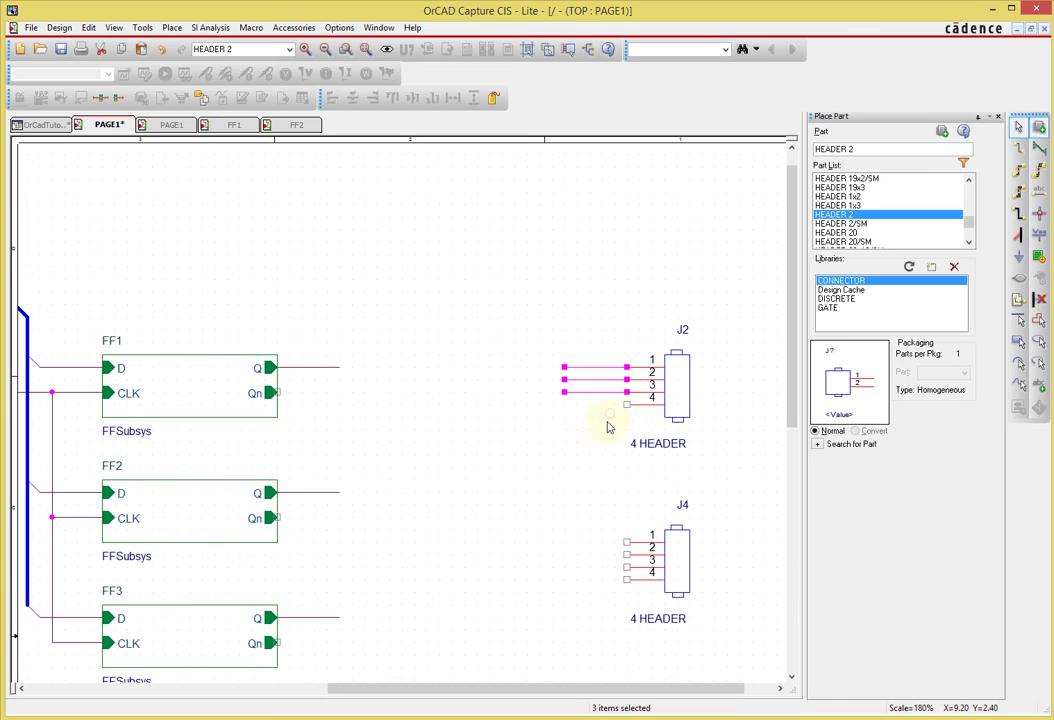
key(ctrl+c)
key(ctrl+v)
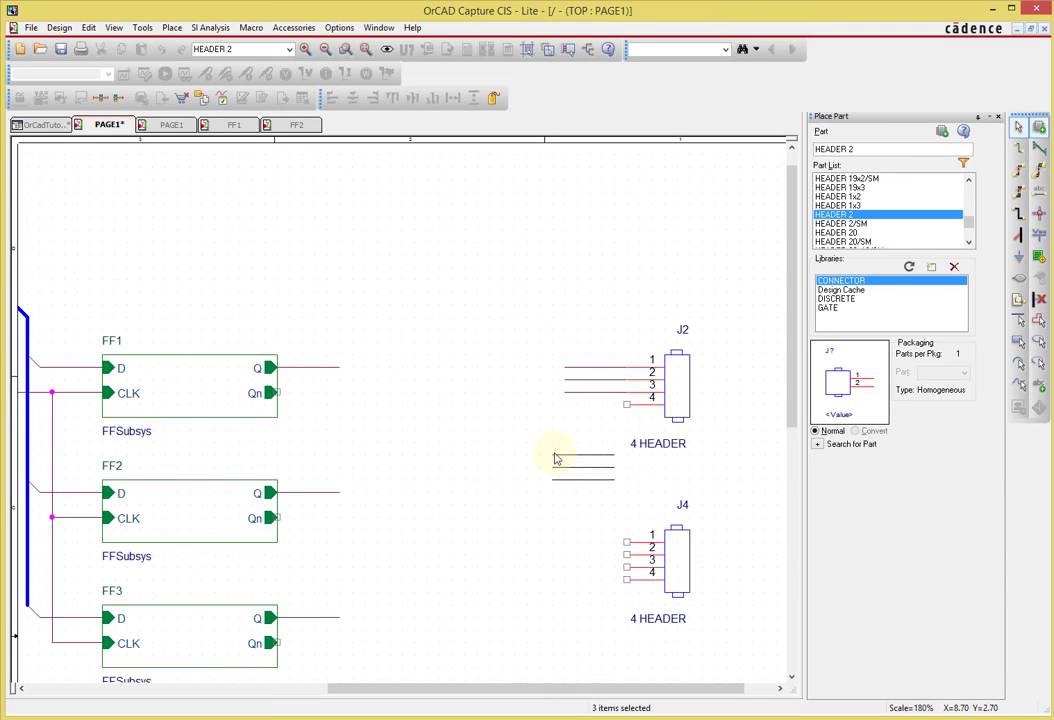
click(563, 548)
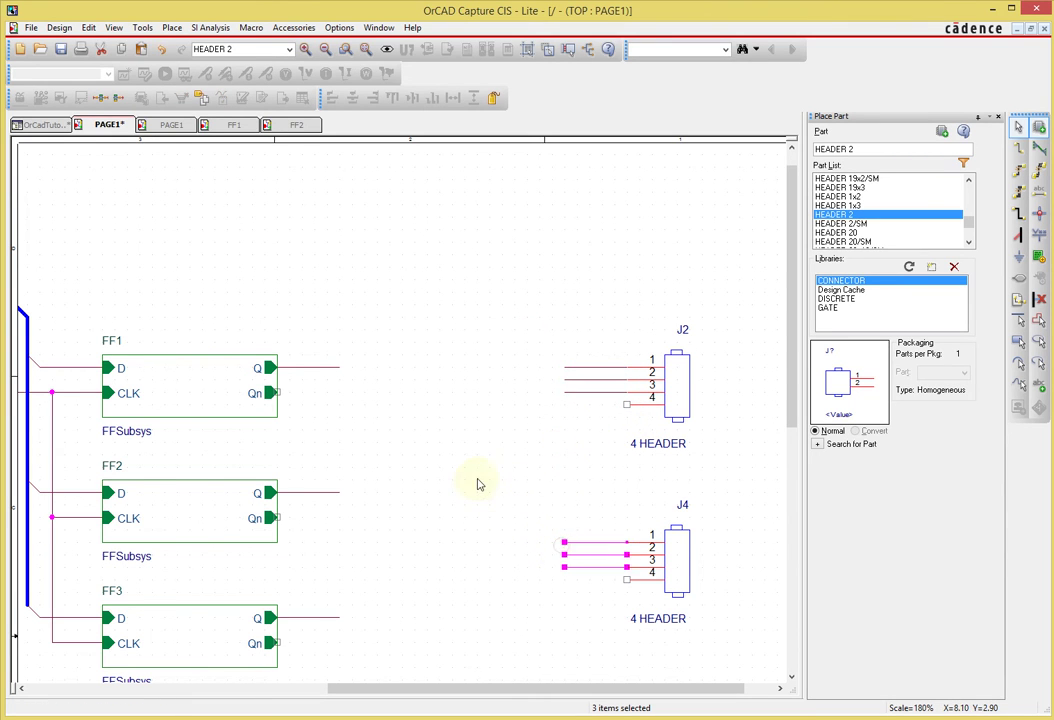
click(478, 482)
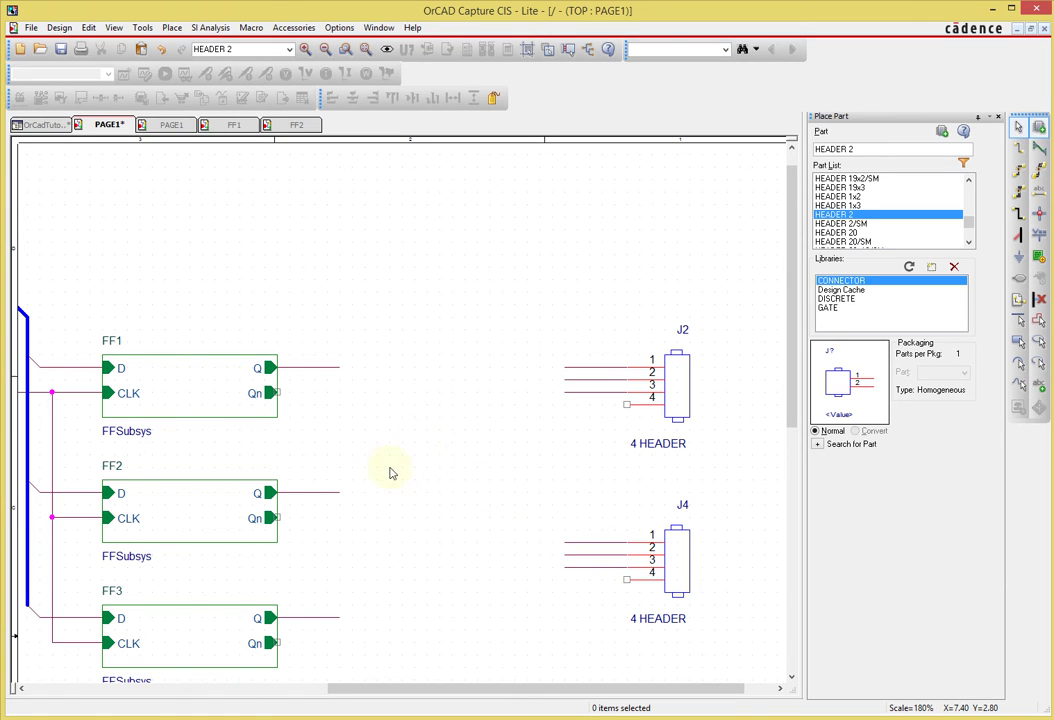
Copy FF1's Q wire stub onto the Qn outputs of FF1, FF2 and FF3
click(312, 368)
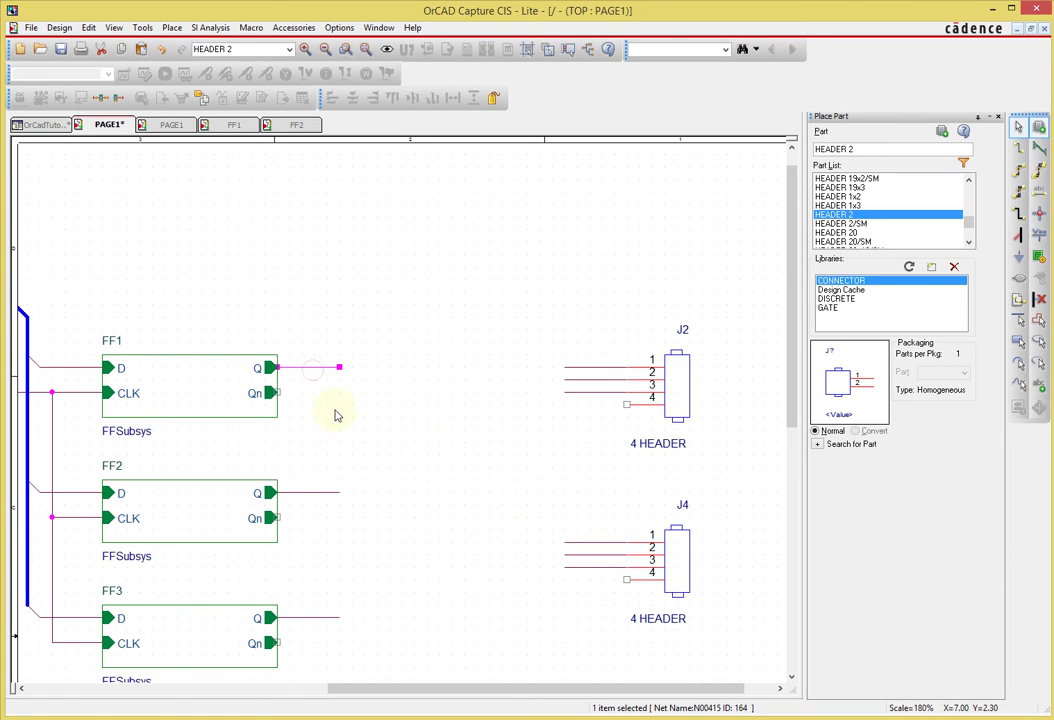
key(ctrl+v)
key(Escape)
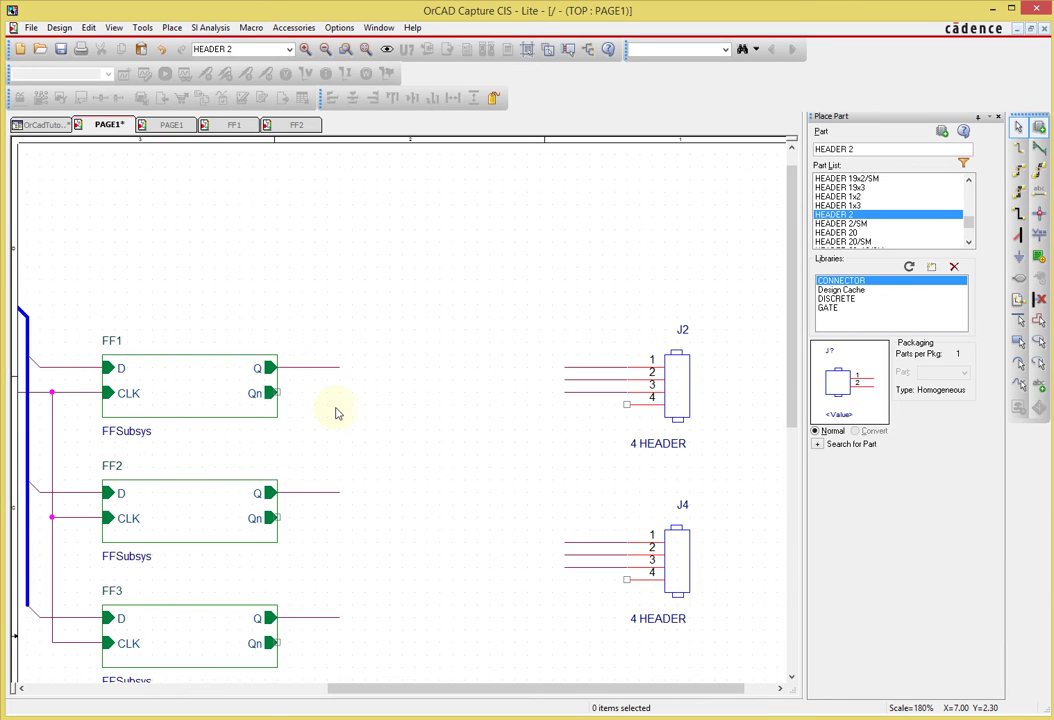
click(325, 369)
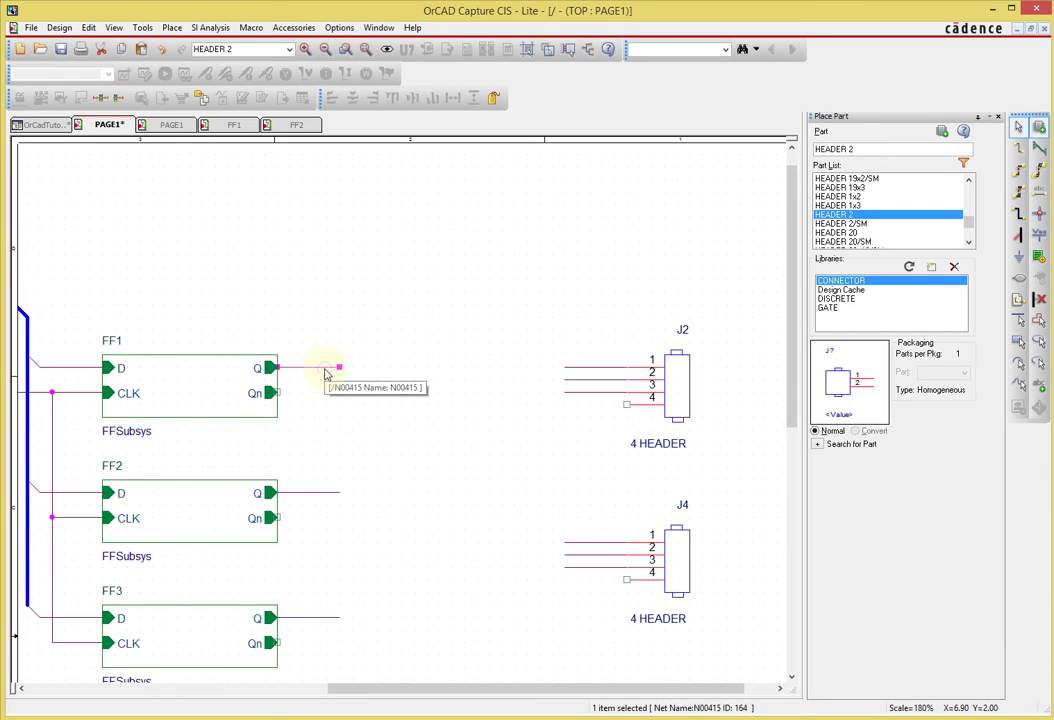
key(ctrl+c)
key(ctrl+v)
click(292, 402)
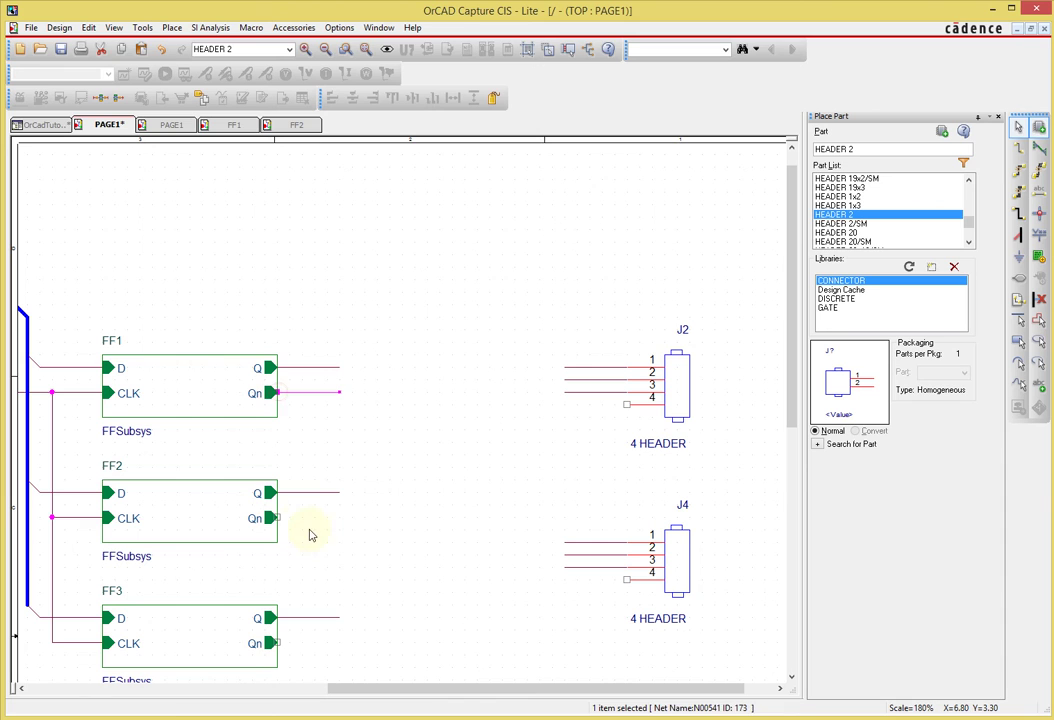
key(ctrl+v)
click(294, 522)
key(ctrl+v)
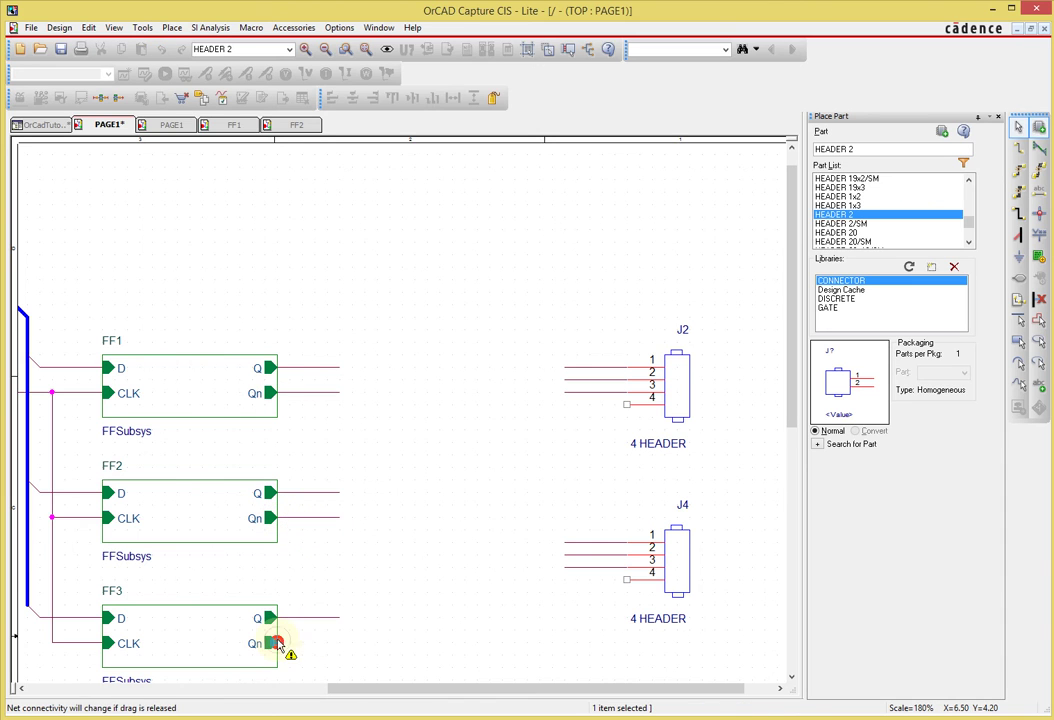
click(280, 645)
click(428, 546)
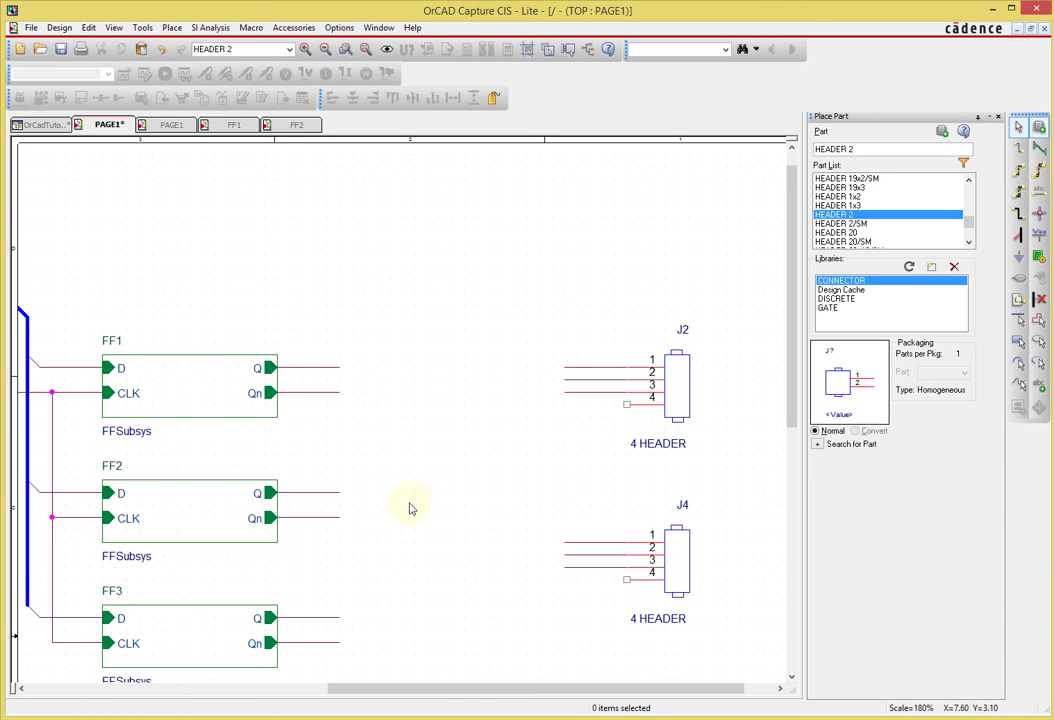
Place diagonal bus entries on the ends of the Q and Qn wire stubs of FF1, FF2 and FF3
key(w)
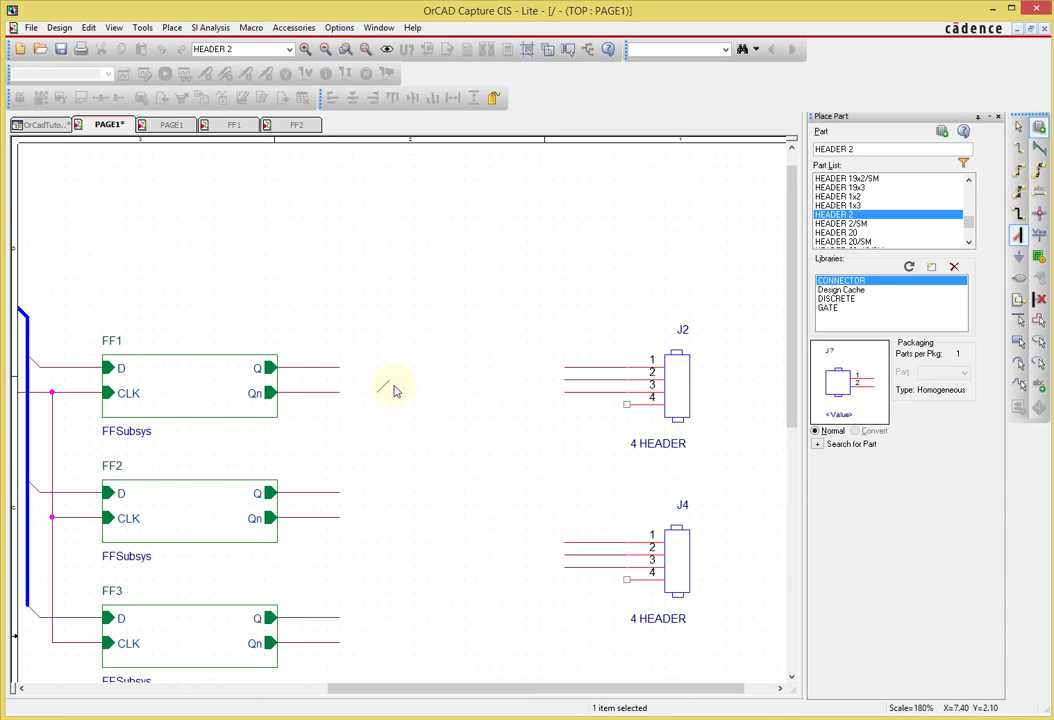
click(348, 358)
double_click(356, 386)
click(341, 490)
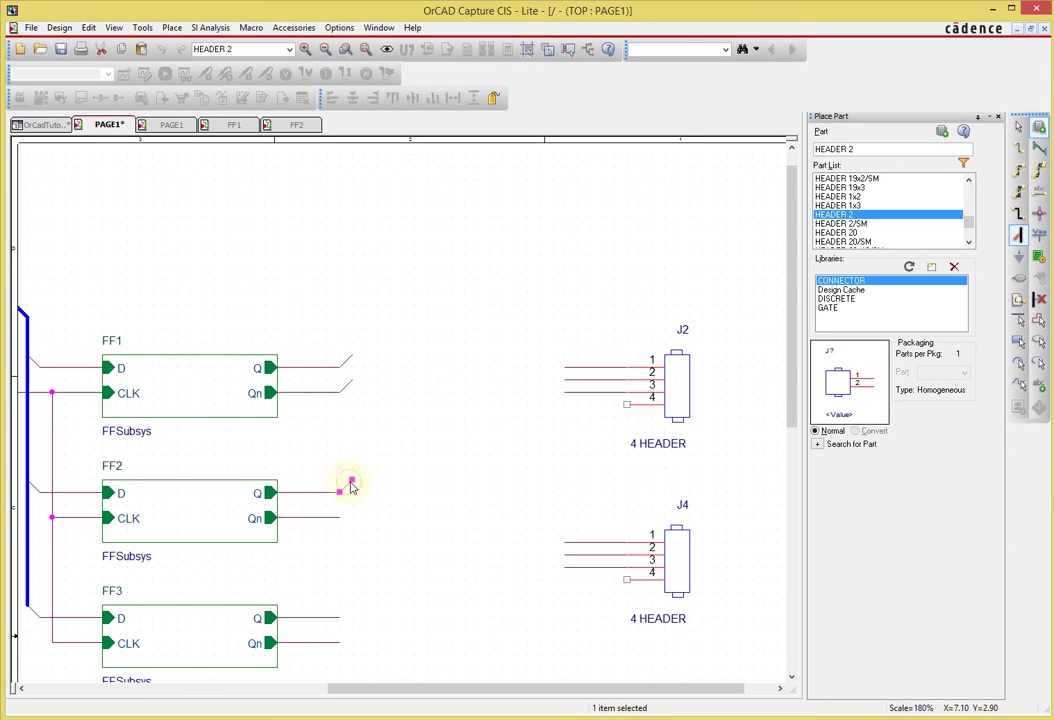
double_click(352, 481)
click(341, 517)
double_click(352, 505)
click(341, 616)
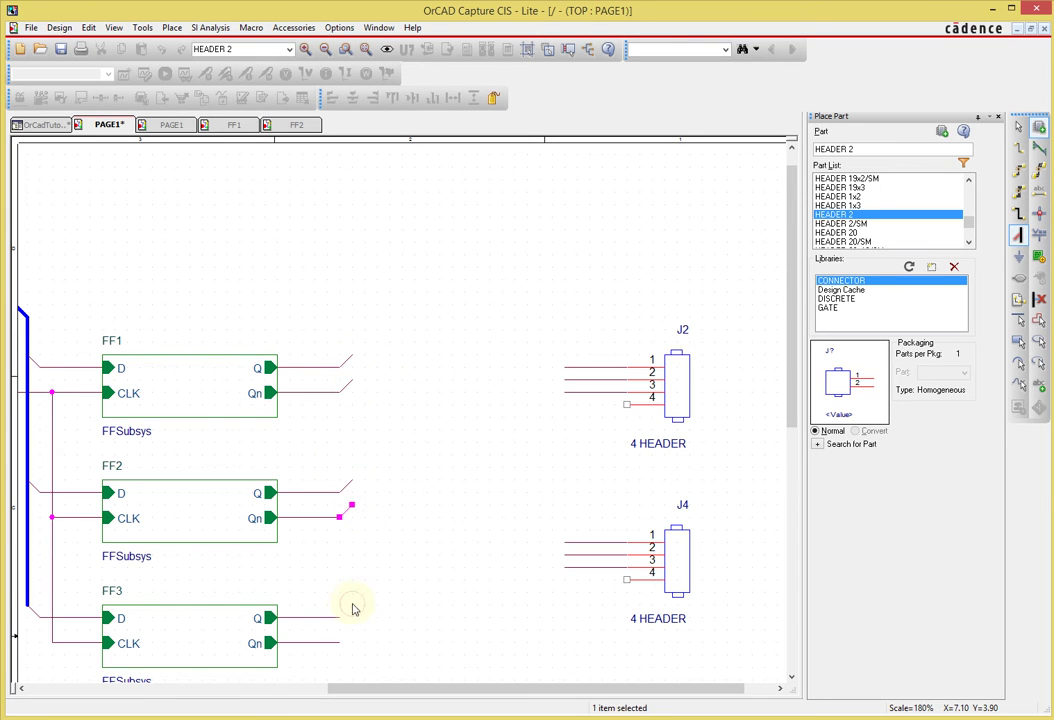
double_click(352, 605)
click(341, 641)
double_click(352, 630)
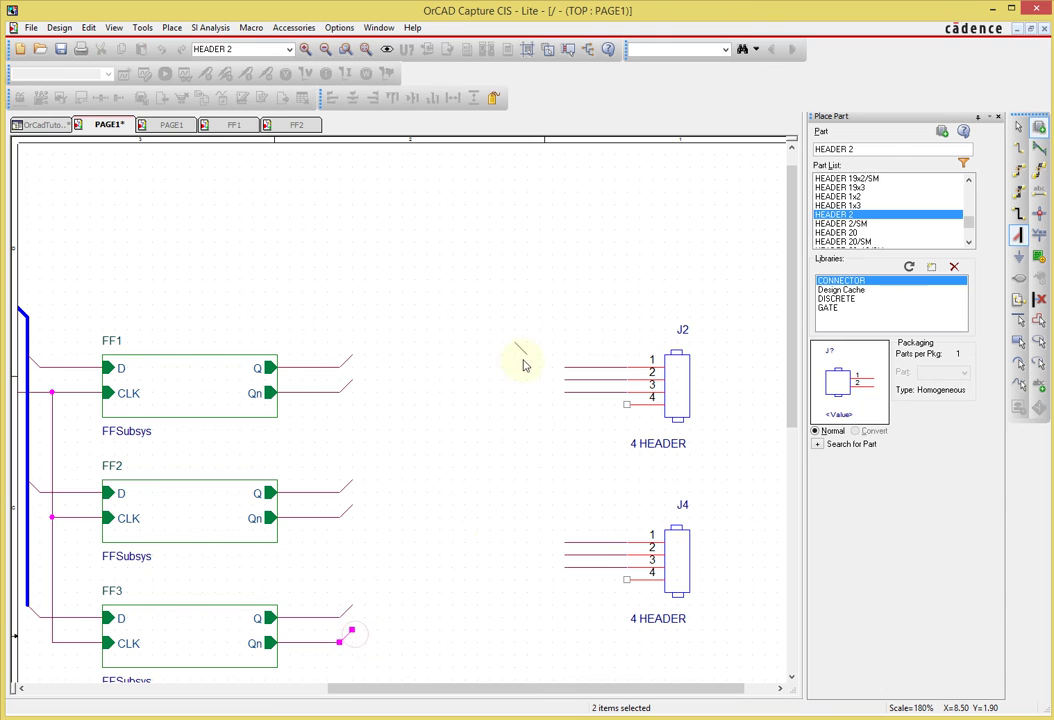
Place mirrored bus entries on the wire ends of pins 1, 2 and 3 at headers J2 and J4
click(564, 379)
double_click(551, 367)
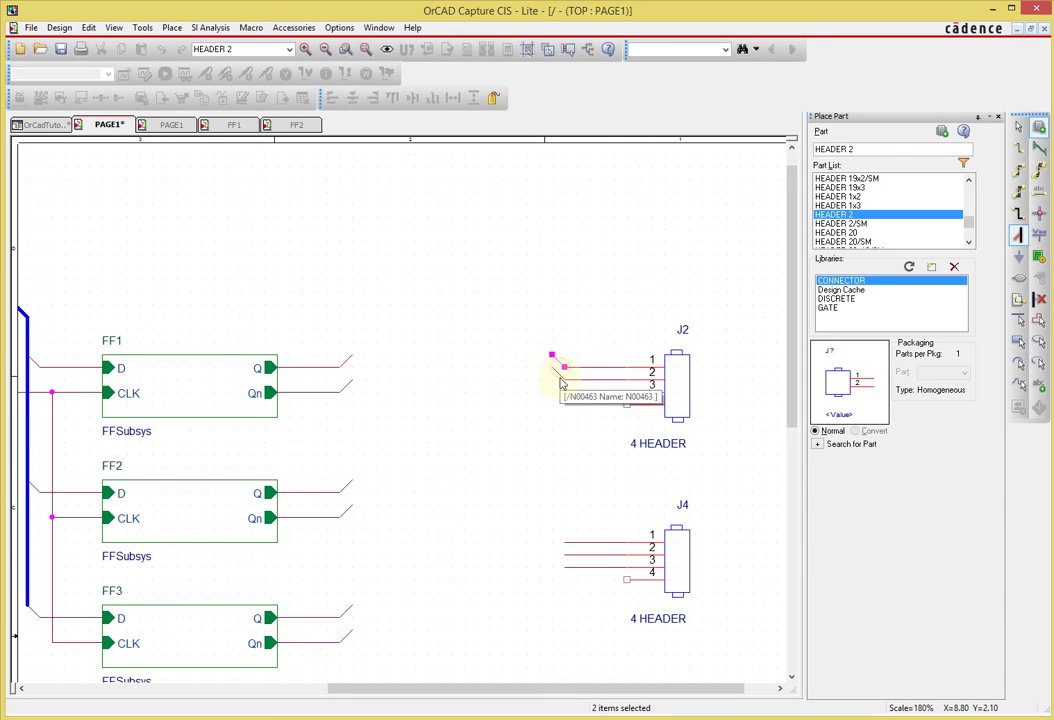
click(564, 541)
double_click(551, 529)
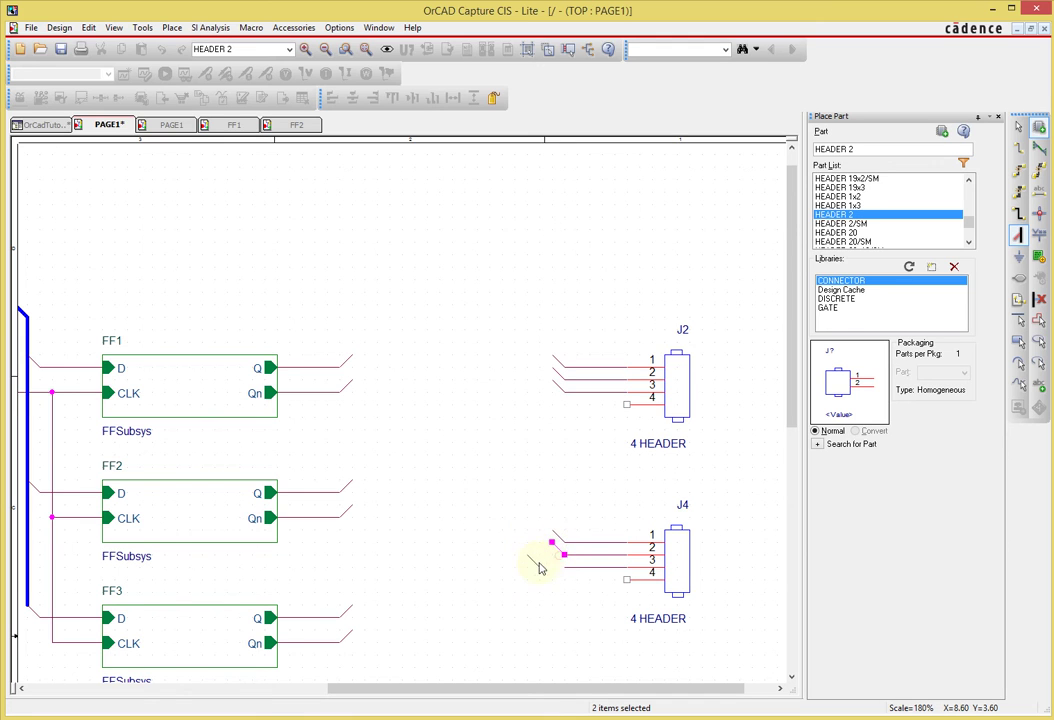
click(564, 567)
double_click(551, 554)
key(Escape)
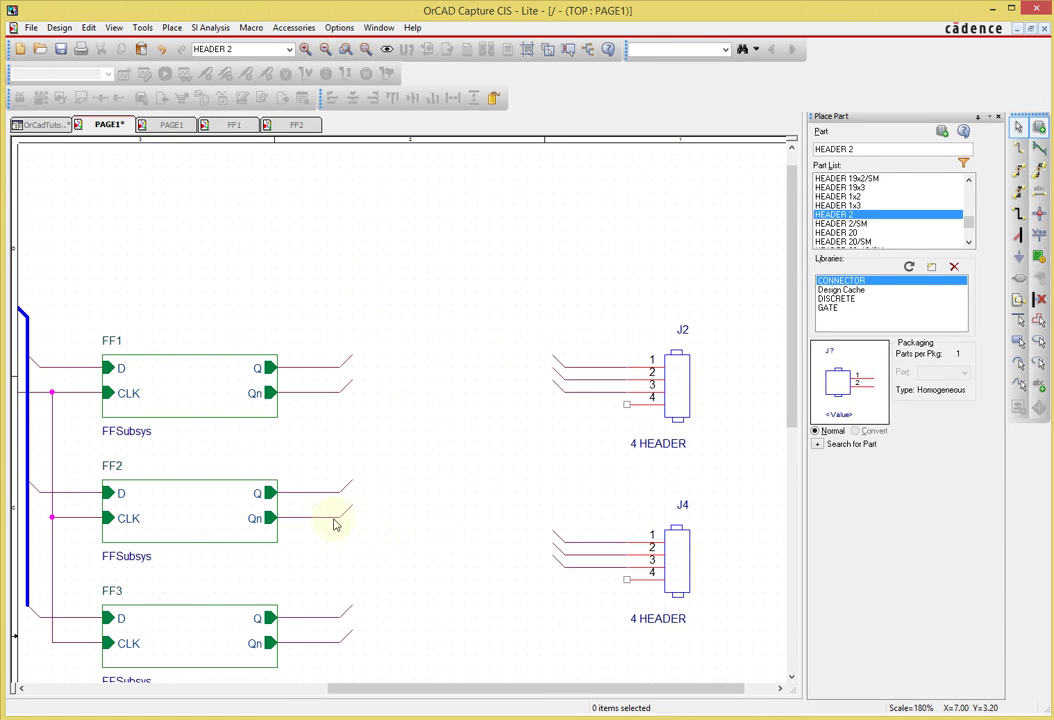
Shorten the three Qn wires with their bus entries by about three grid spaces, pulling them back towards the flip-flop blocks
click(347, 395)
ctrl+click(325, 396)
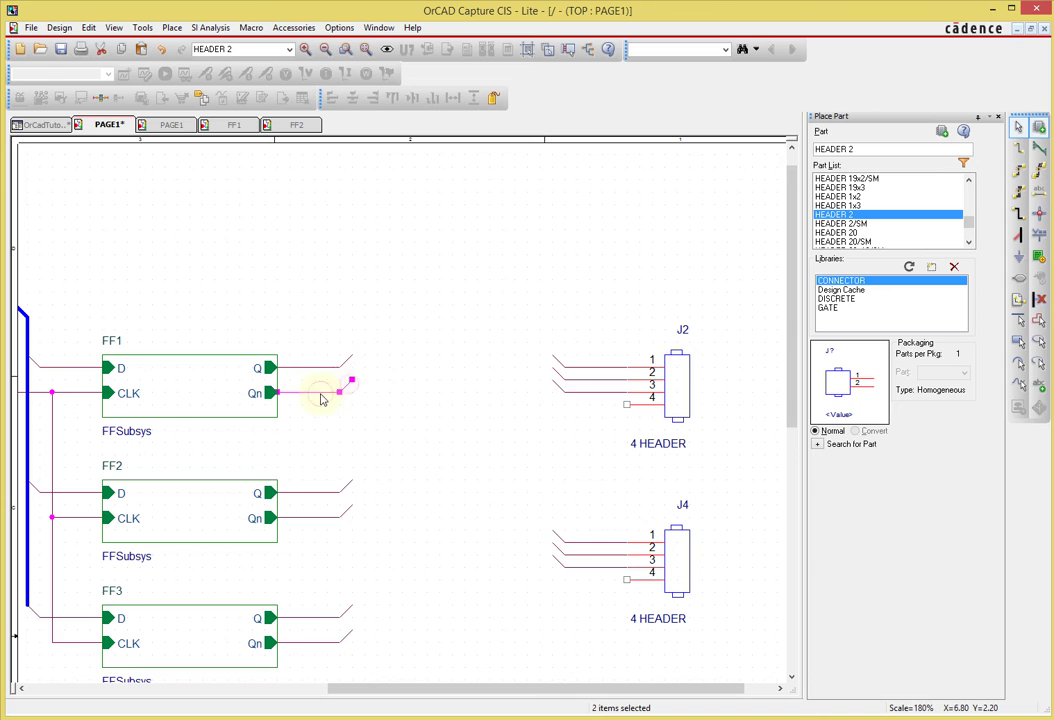
ctrl+click(351, 513)
ctrl+click(318, 516)
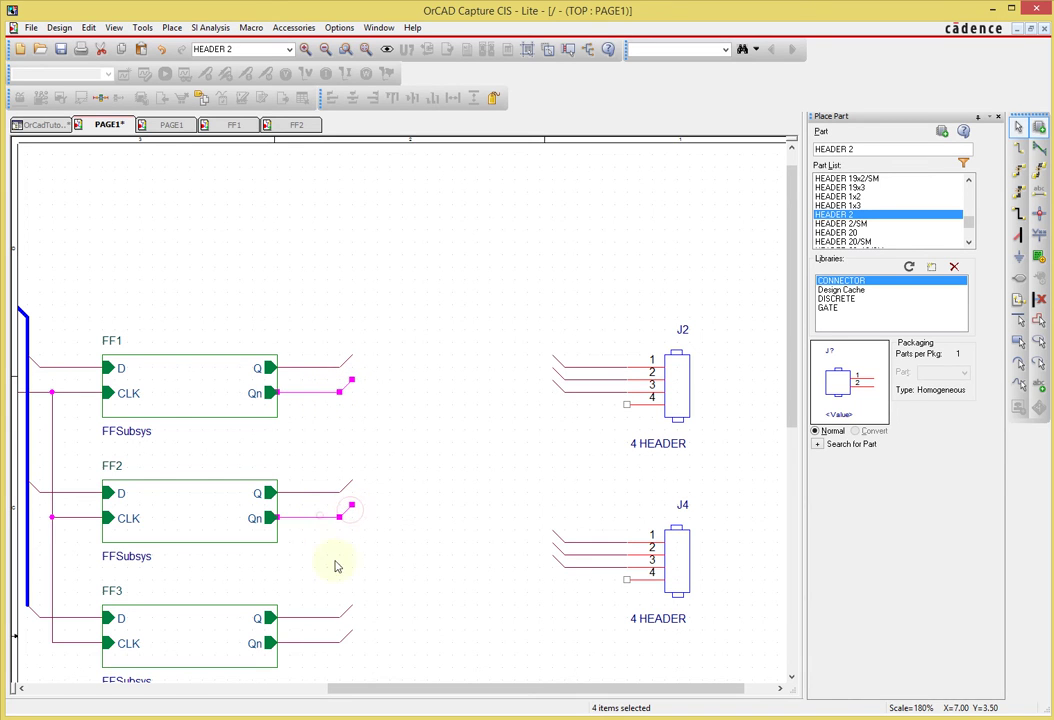
ctrl+click(351, 638)
ctrl+click(320, 643)
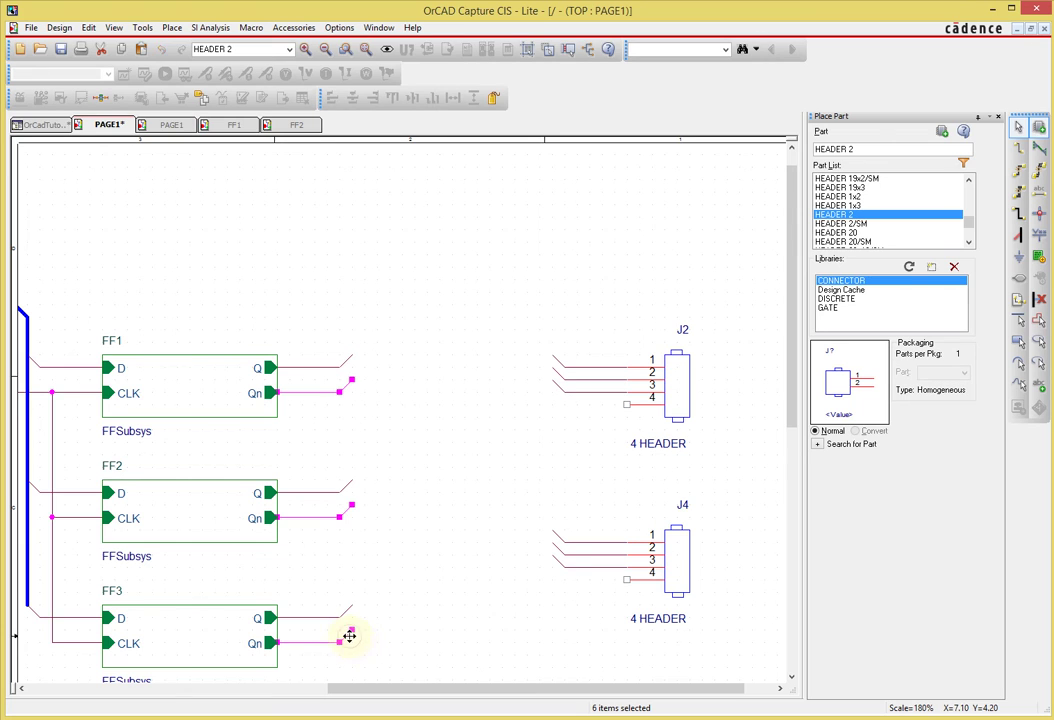
drag(349, 636, 316, 645)
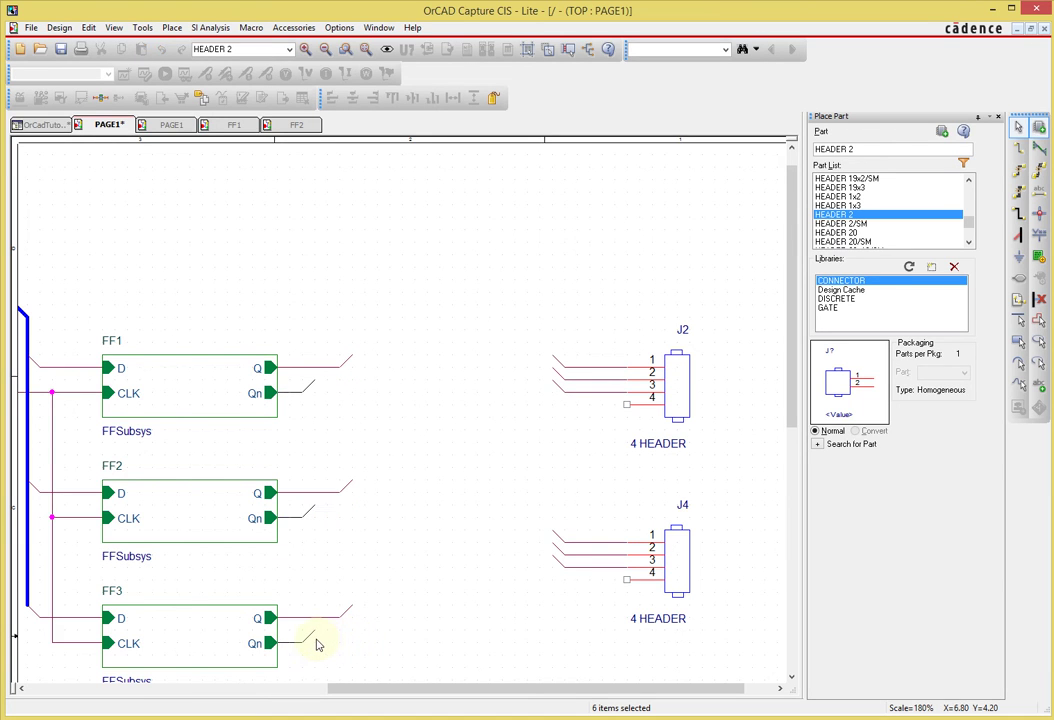
click(365, 299)
Draw a bus with chamfered corners from FF3's Q bus entry up past FF2 and FF1, over and down to J2's three bus entries
drag(520, 484, 500, 584)
key(w)
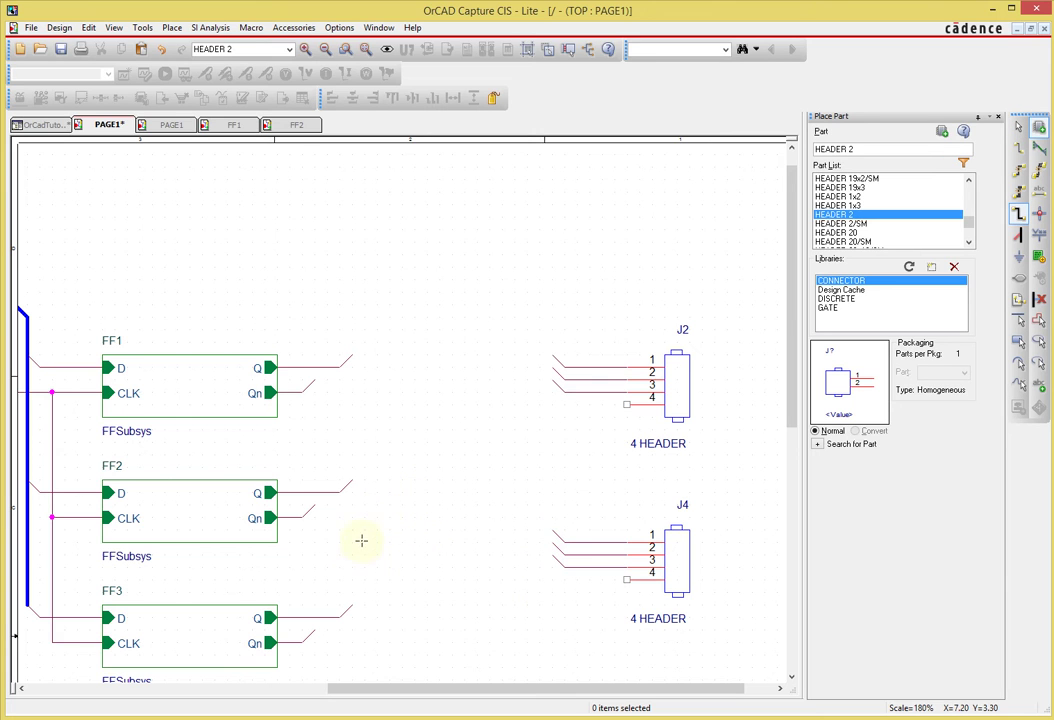
drag(351, 604, 351, 291)
click(351, 292)
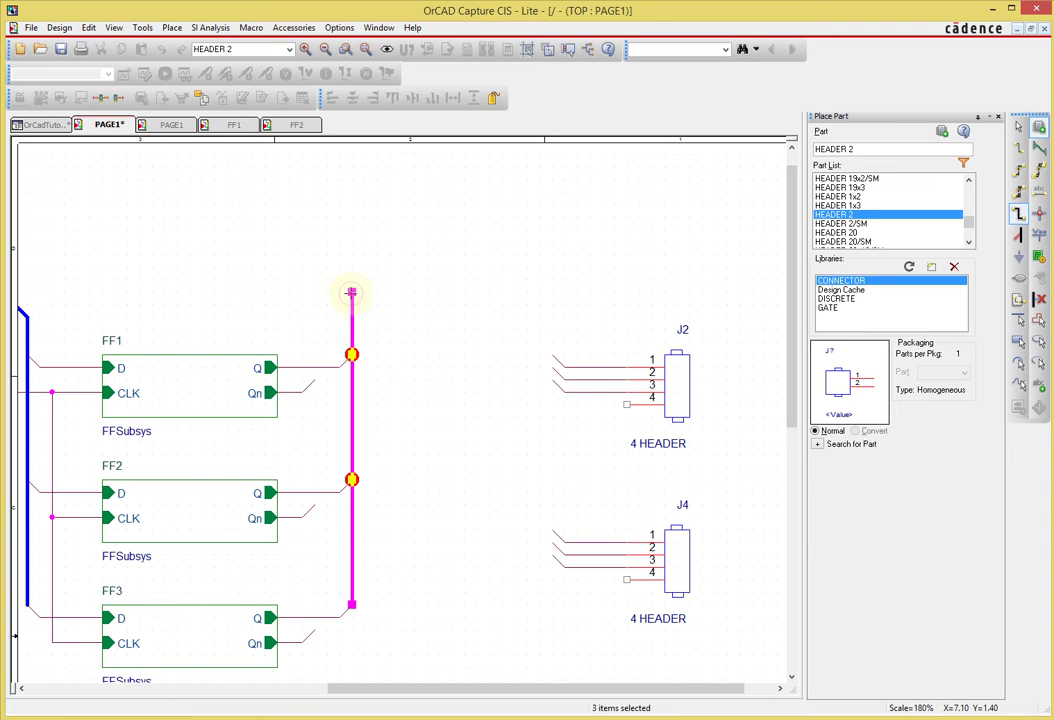
click(363, 281)
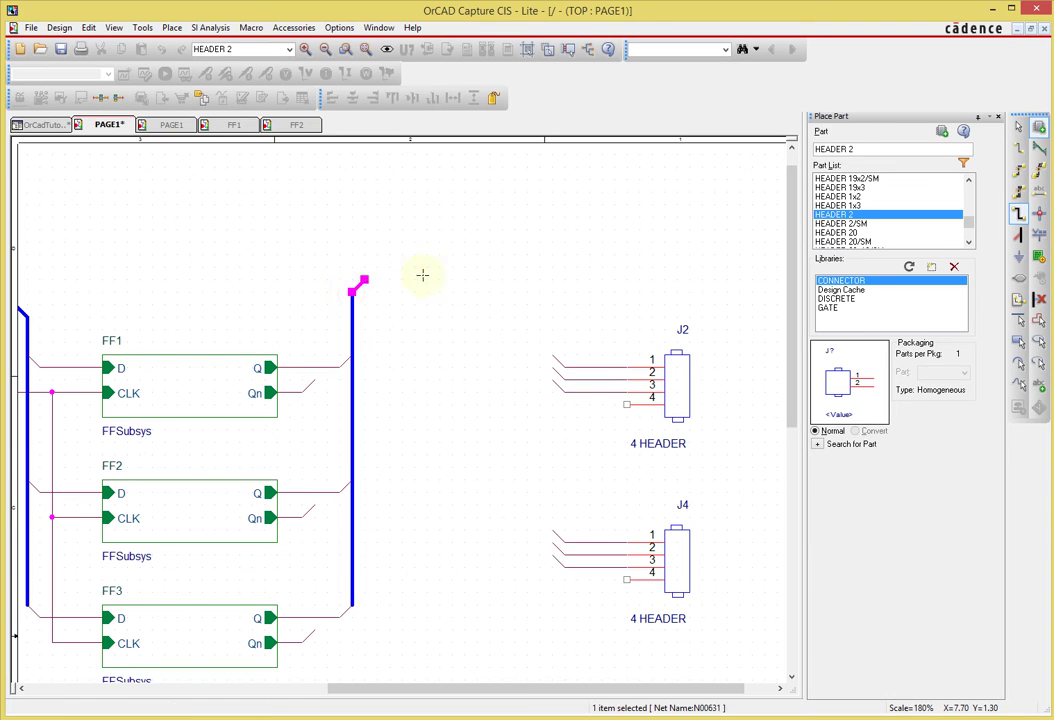
click(540, 280)
click(551, 291)
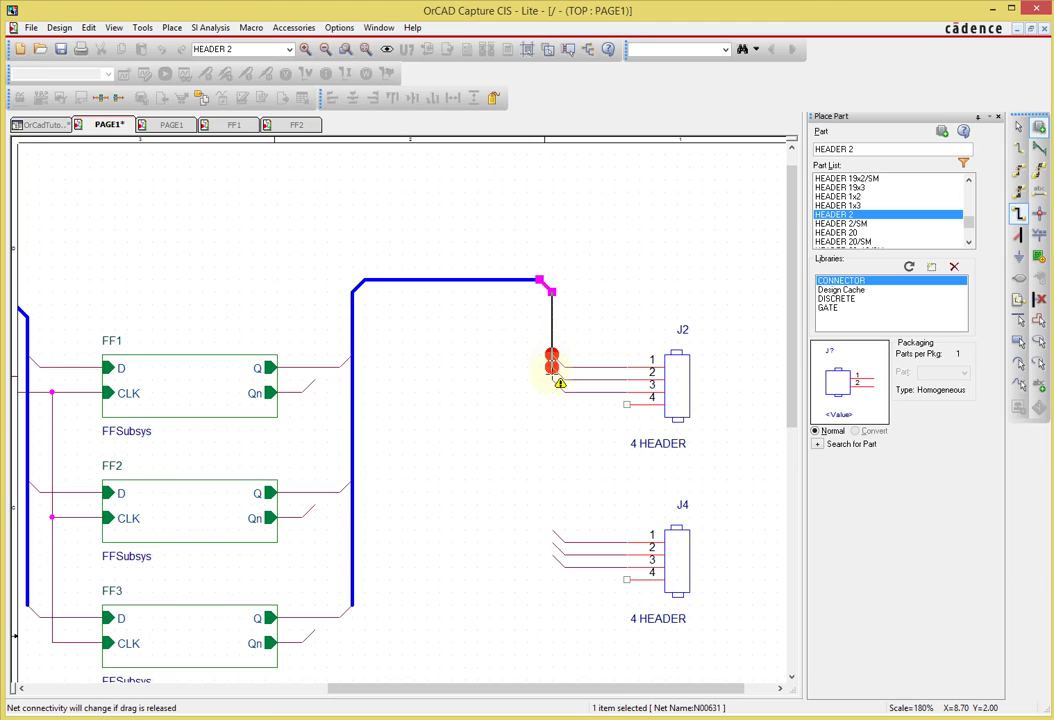
click(551, 378)
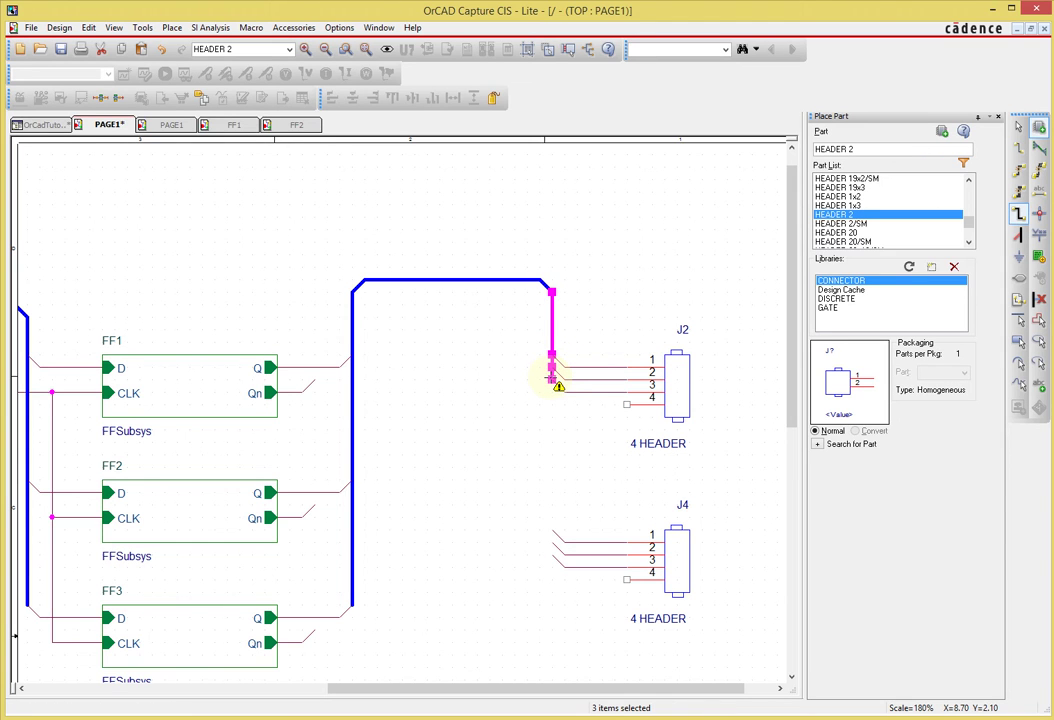
key(Escape)
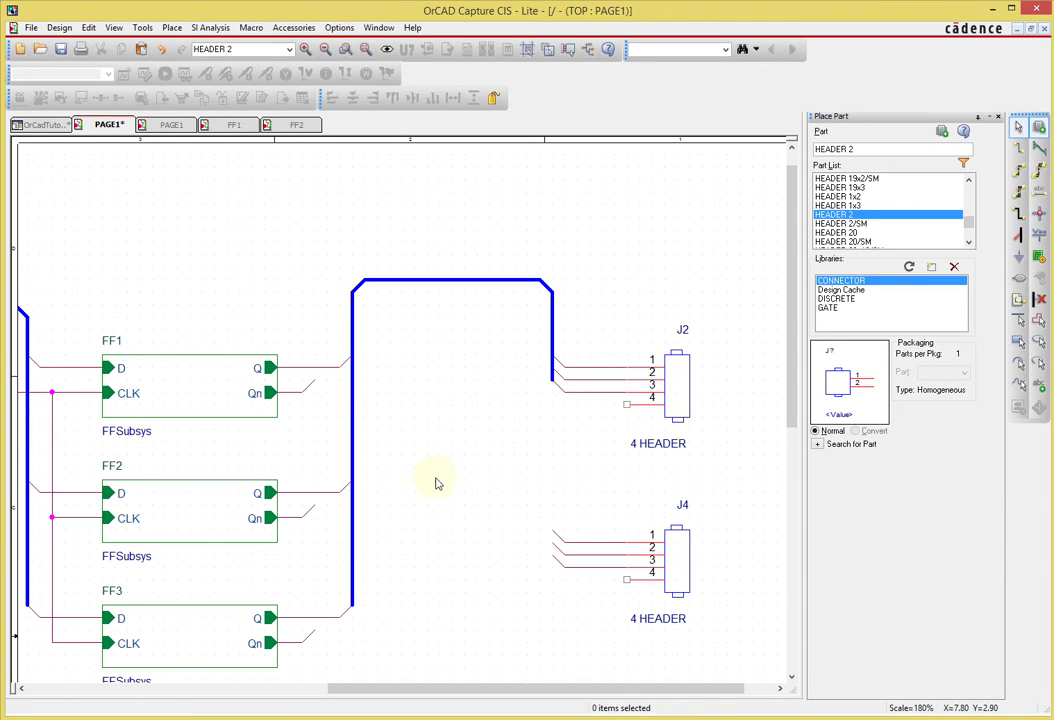
Move the three Qn bus entries outward by about six grid spaces so their wires extend past the Q bus
click(310, 393)
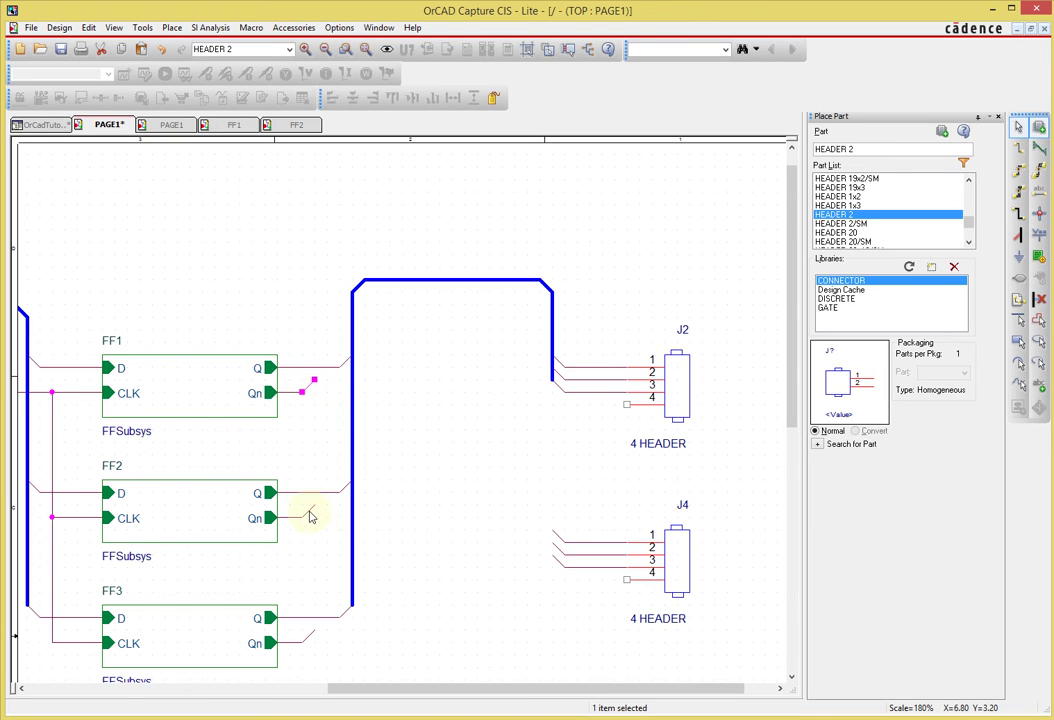
click(310, 391)
ctrl+click(307, 511)
ctrl+click(309, 636)
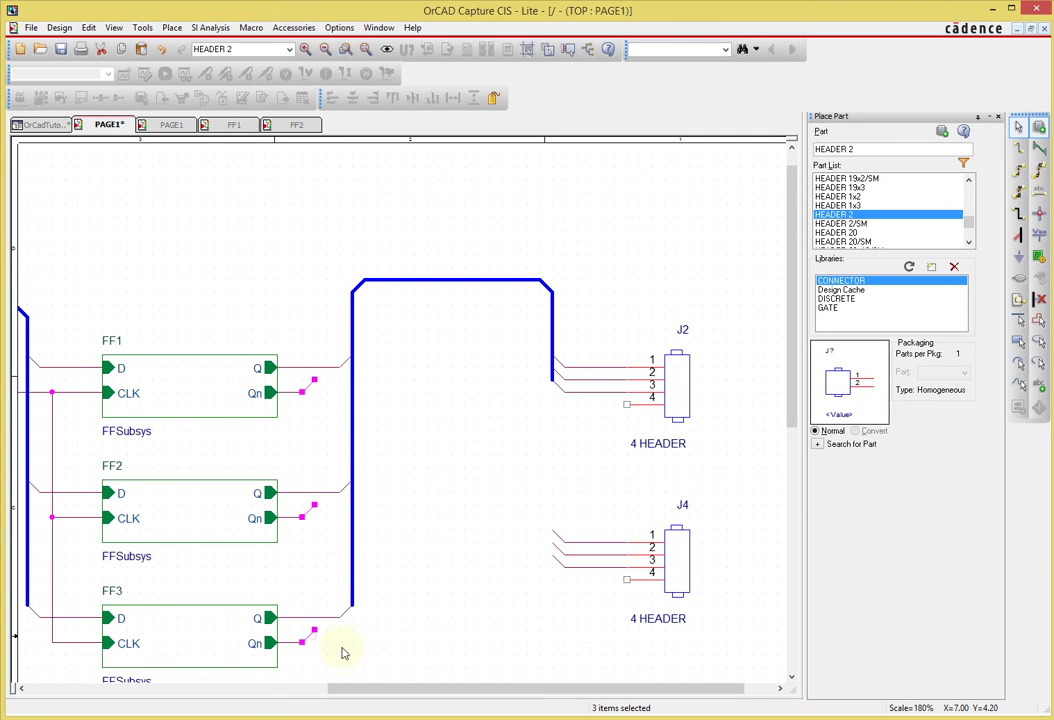
drag(306, 635, 383, 642)
click(428, 627)
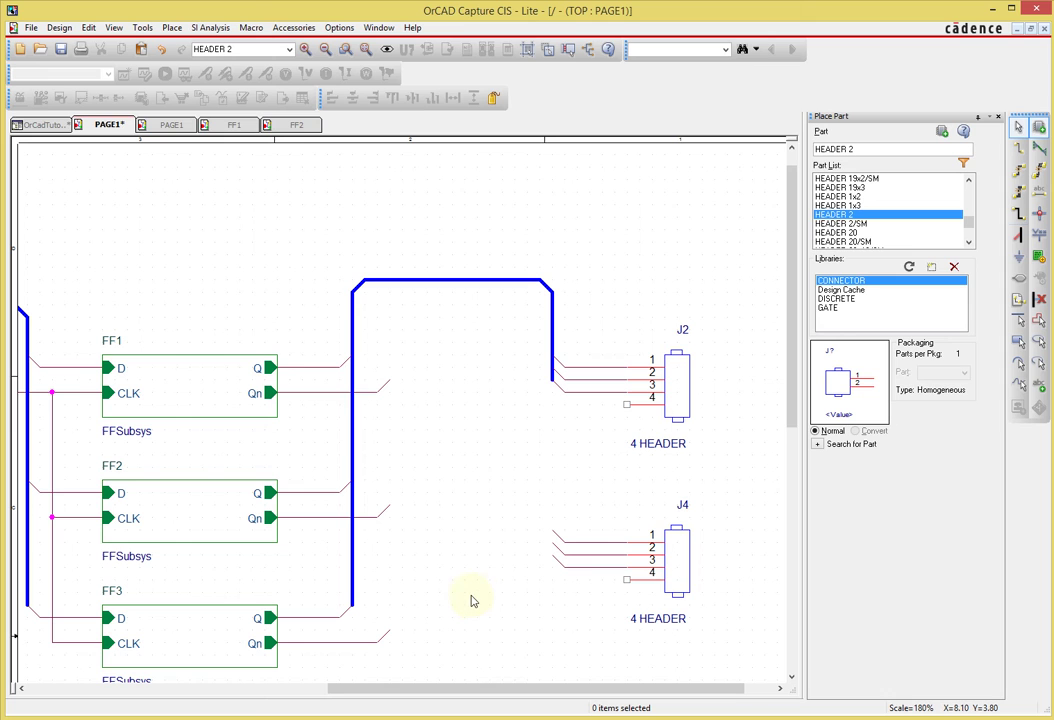
Draw a second chamfered bus from the Qn bus entries, inside the Q bus, down beside J4, and move J4's bus entries onto it
key(b)
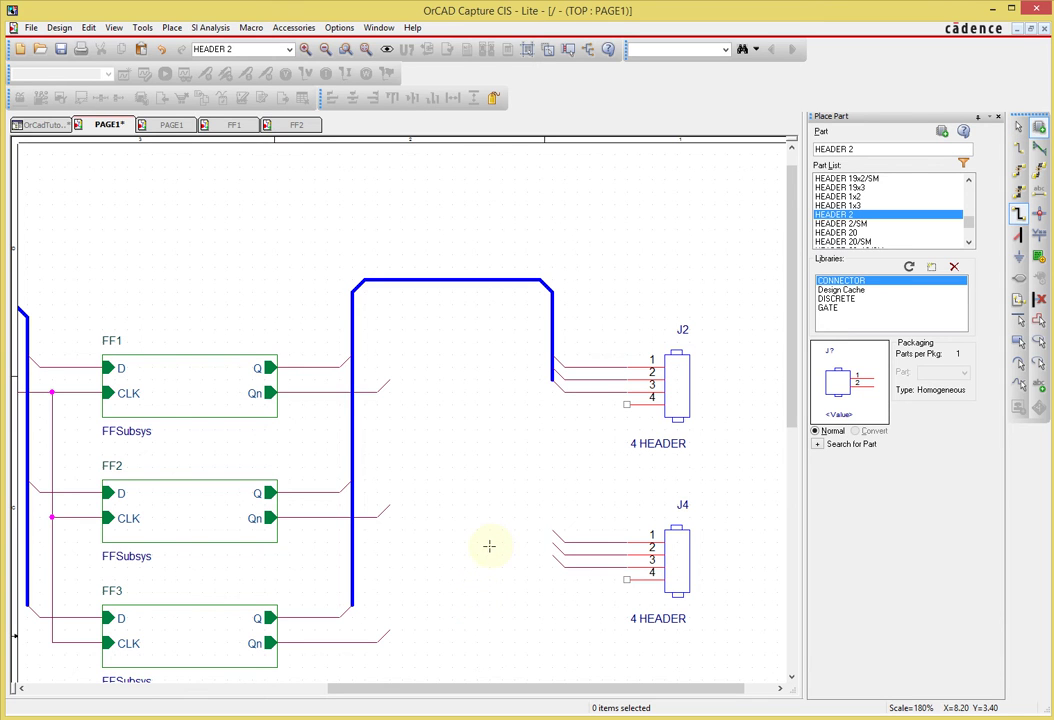
drag(389, 628, 389, 332)
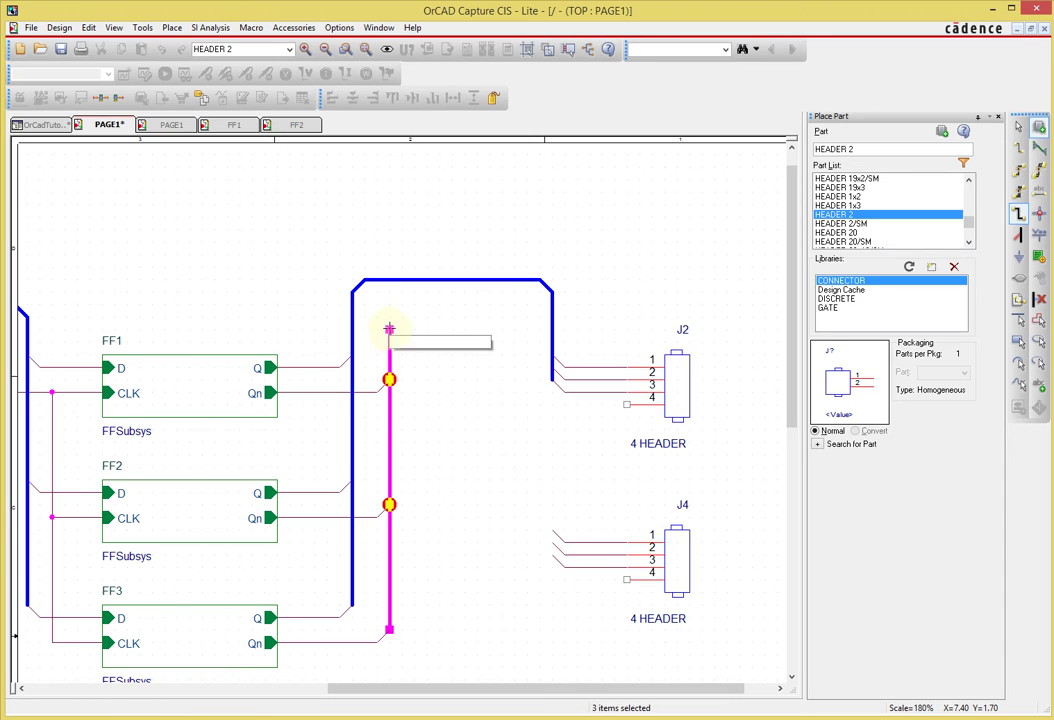
click(401, 319)
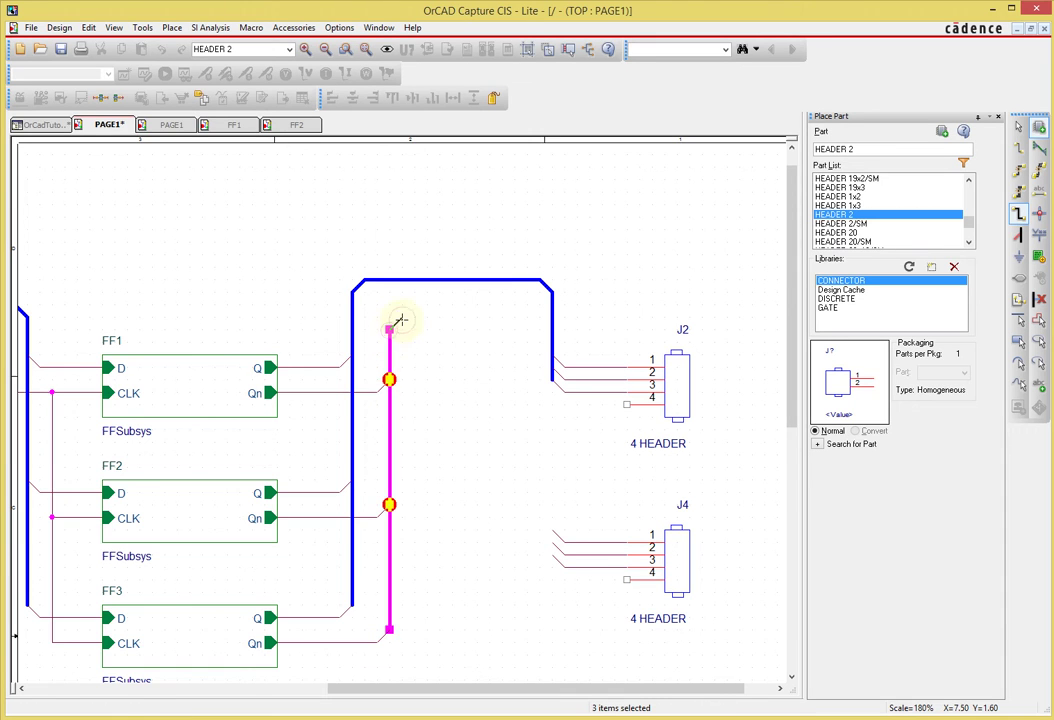
click(514, 317)
click(524, 329)
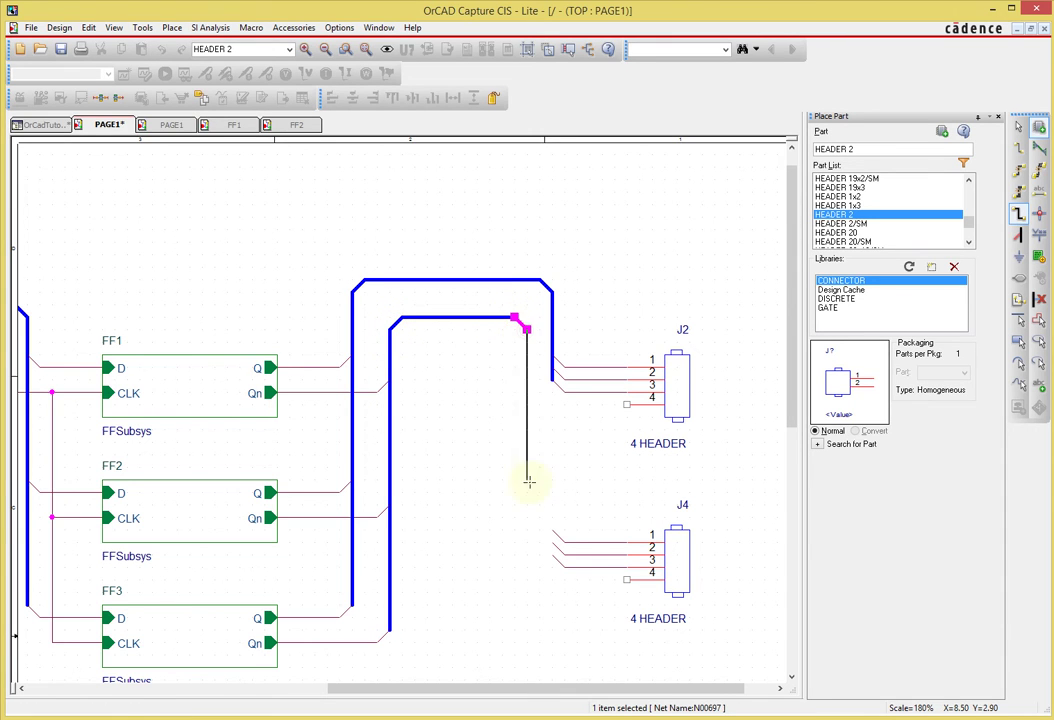
click(526, 556)
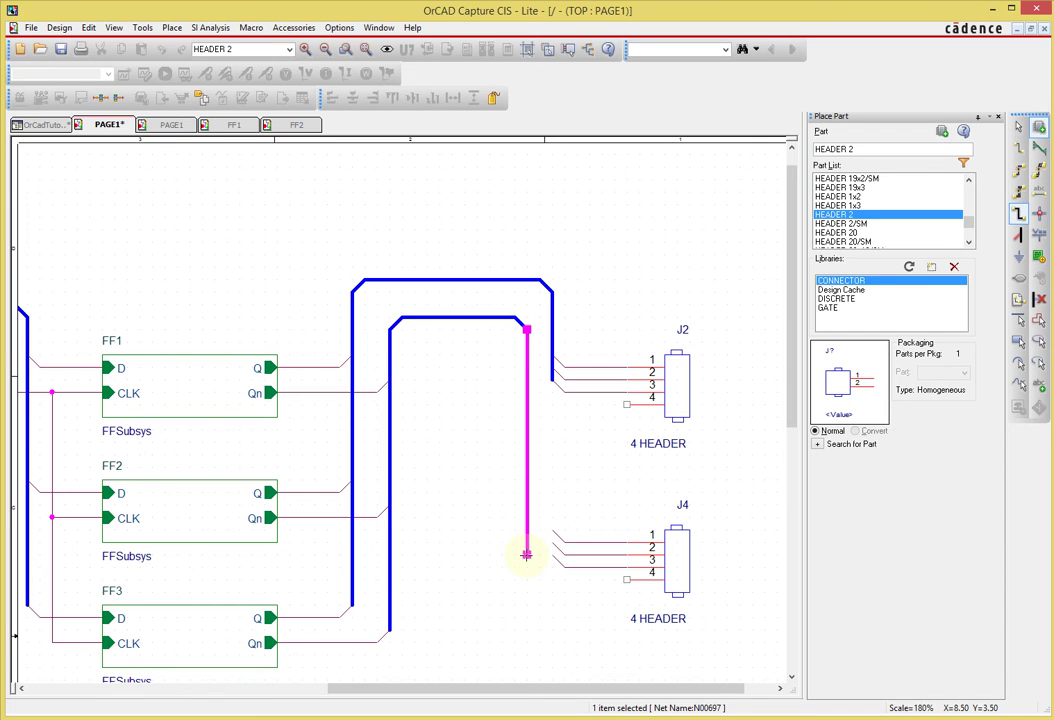
key(Escape)
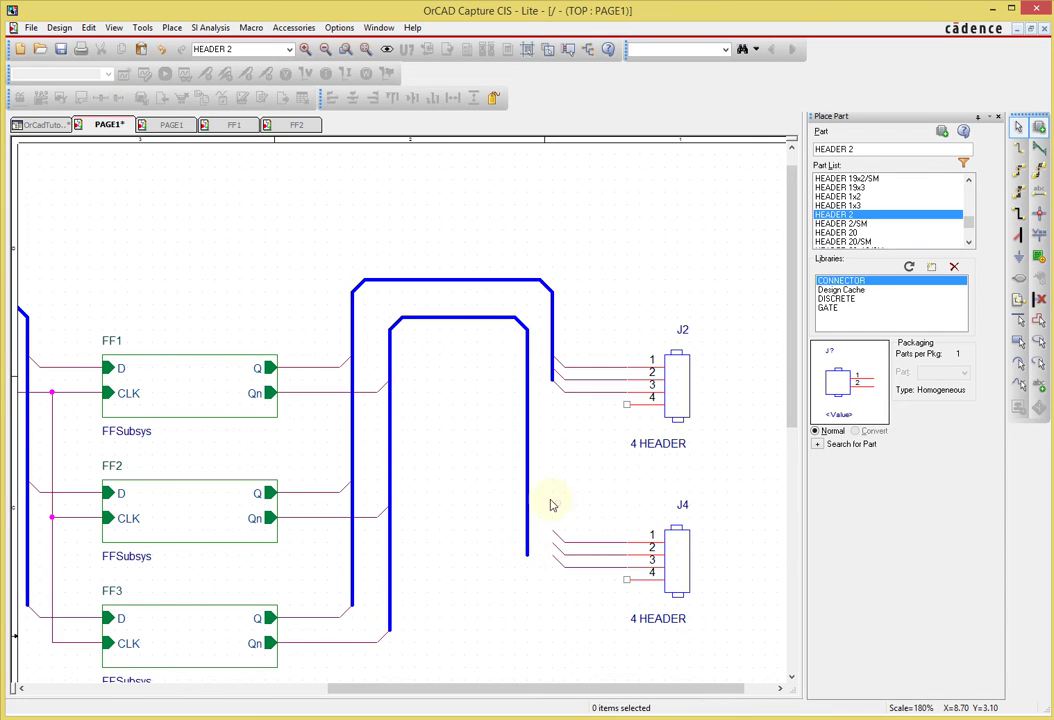
drag(551, 501, 533, 570)
click(513, 605)
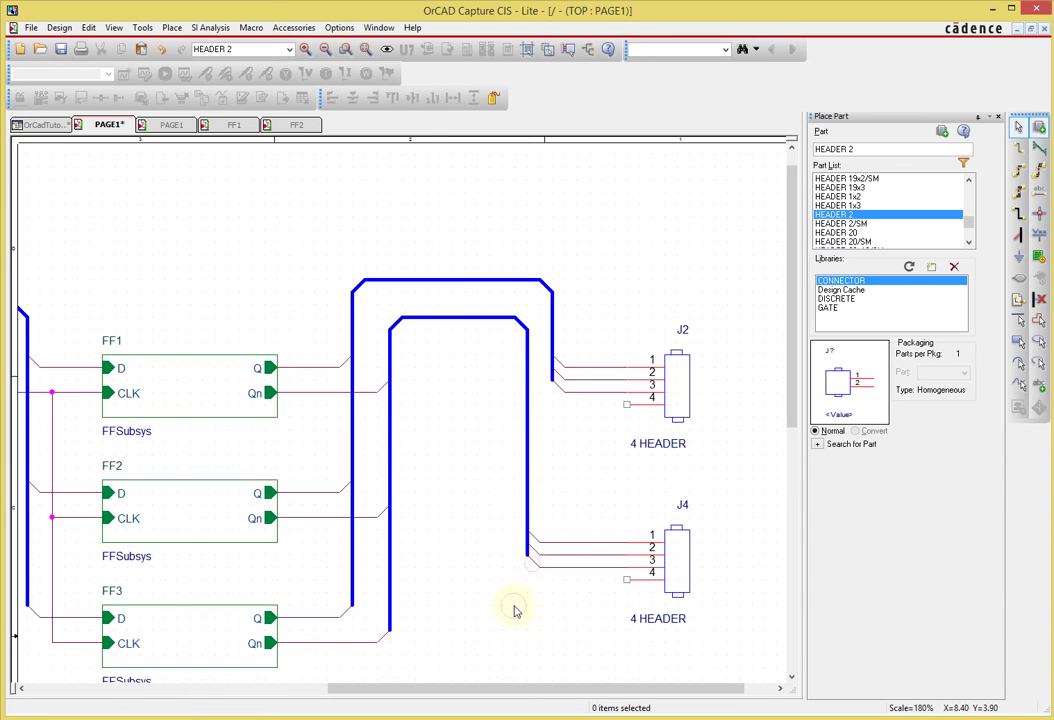
Move the vertical jog of the clock wire from J1 pin 4 about eleven grid spaces closer to J1
key(o)
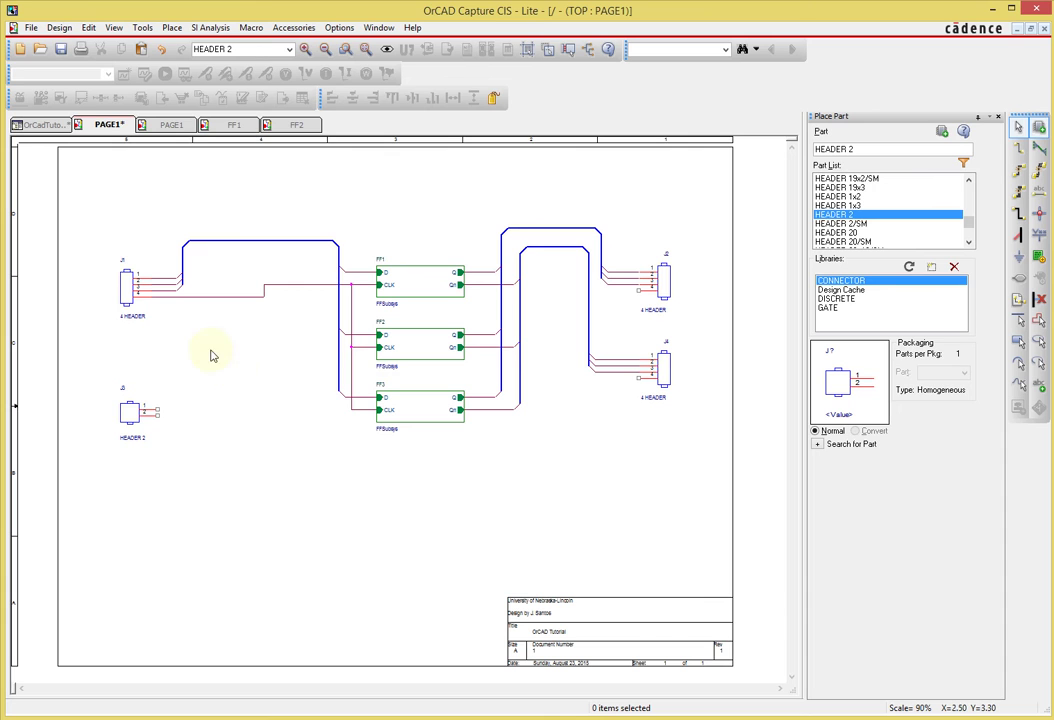
click(263, 292)
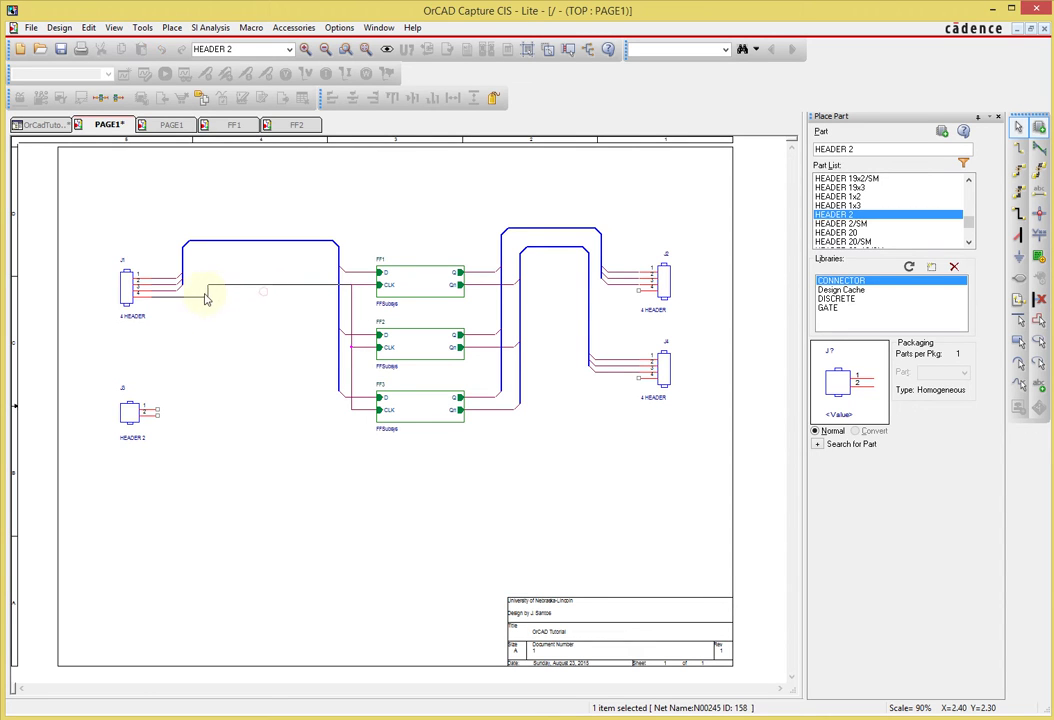
click(223, 307)
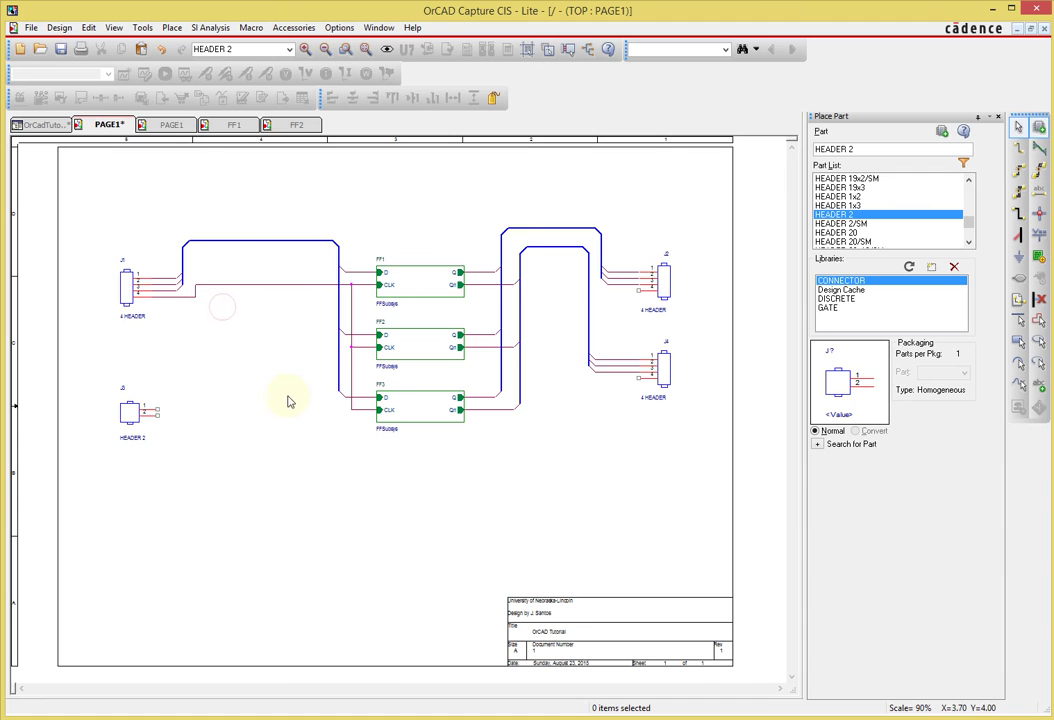
Place no-connect markers on the unused pin 4 of both output headers, J2 and J4
key(i)
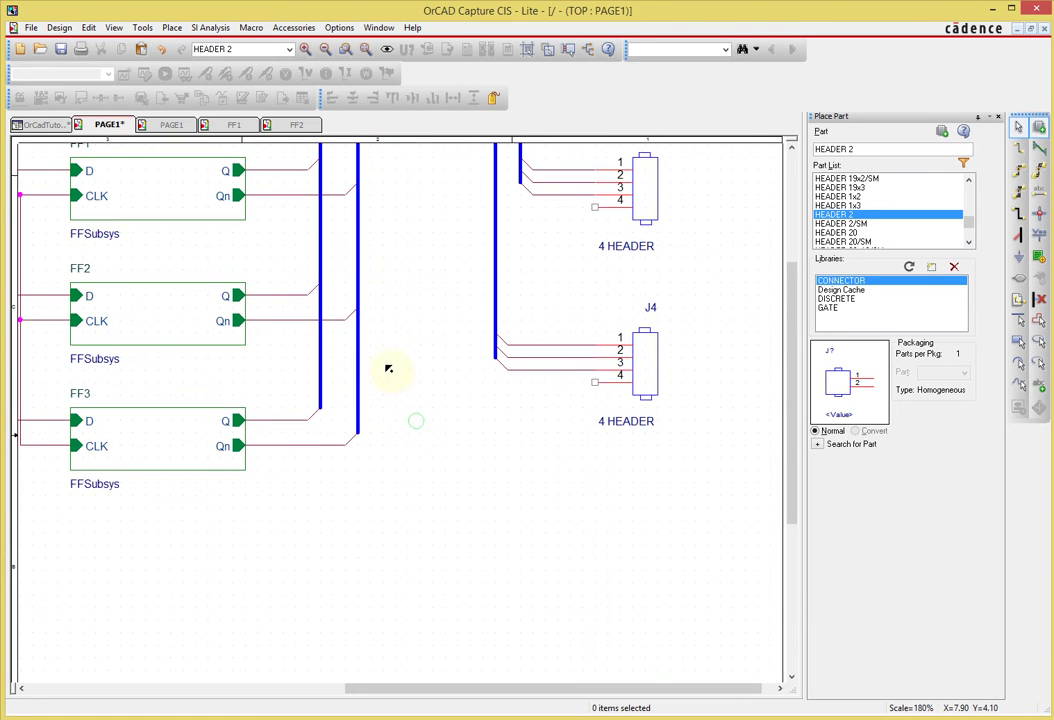
key(o)
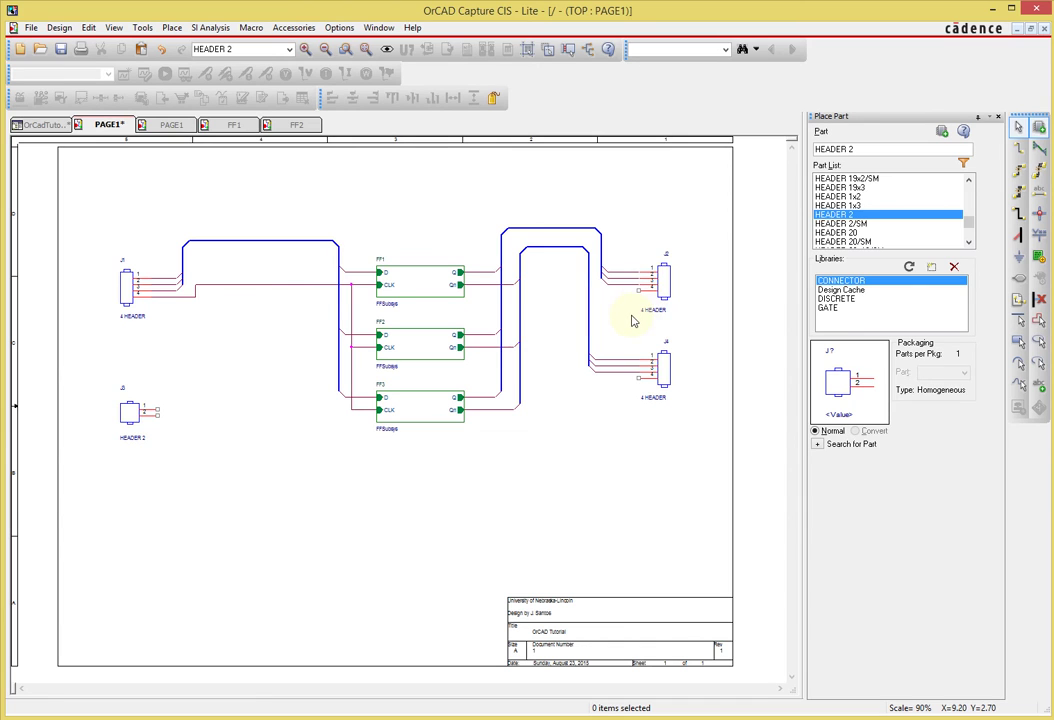
key(i)
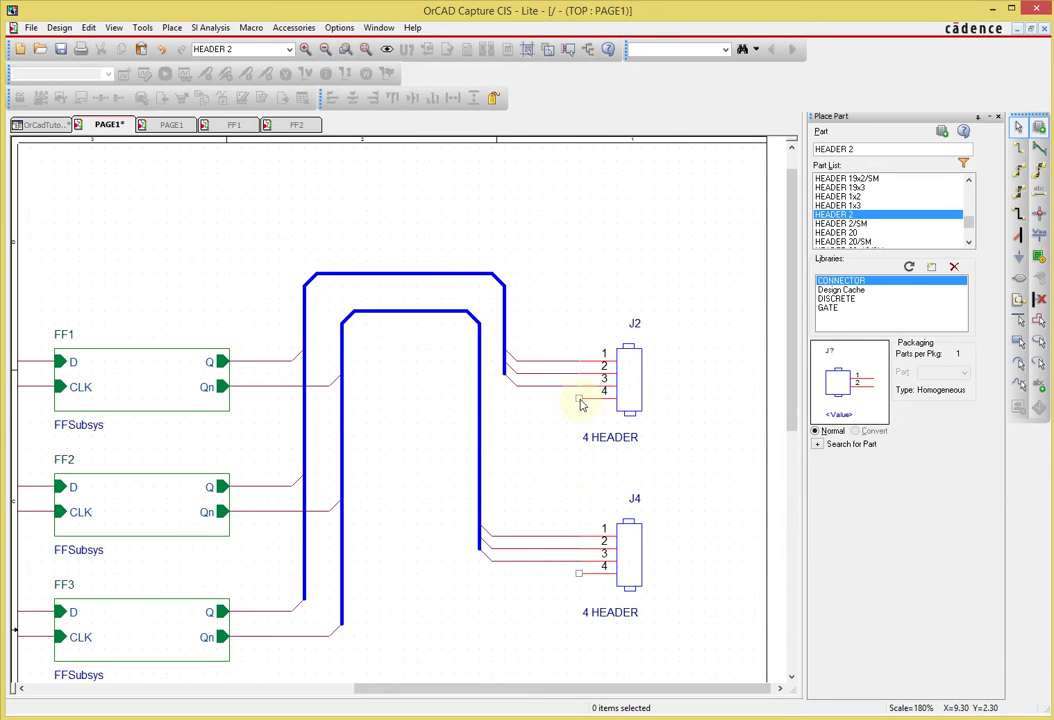
click(1041, 302)
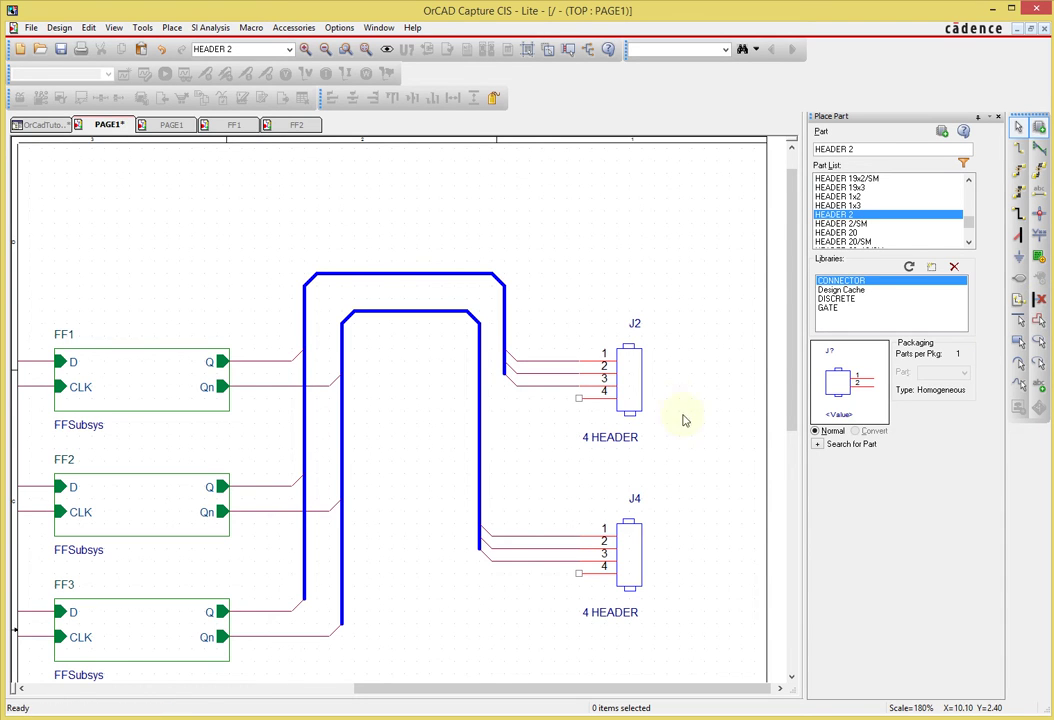
click(575, 399)
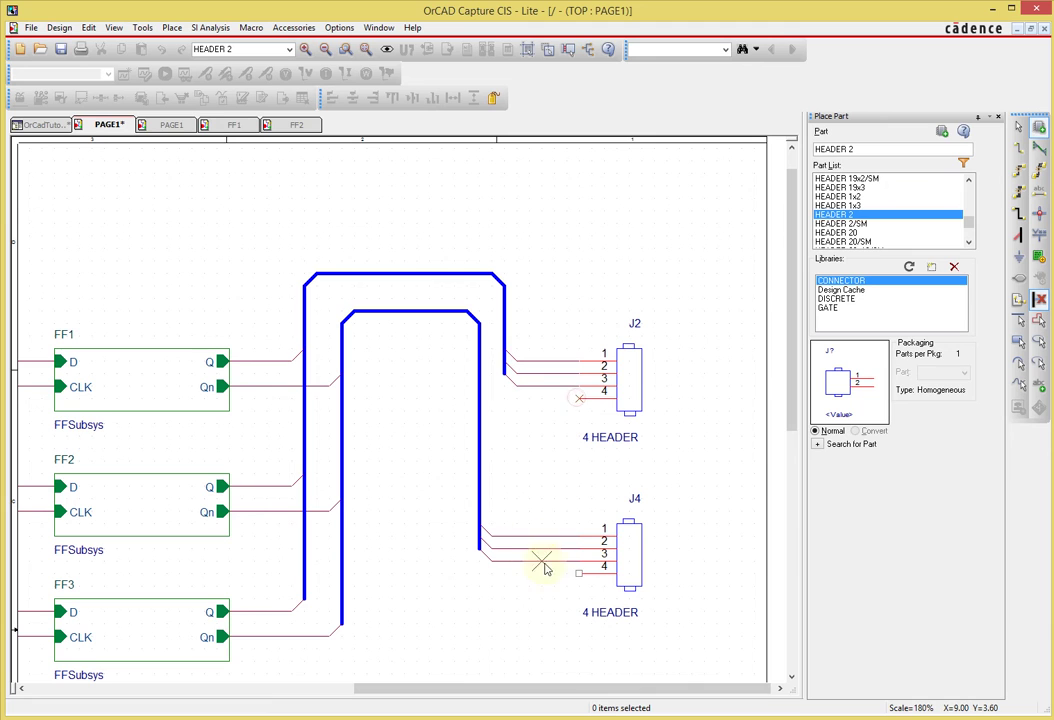
click(578, 573)
key(Escape)
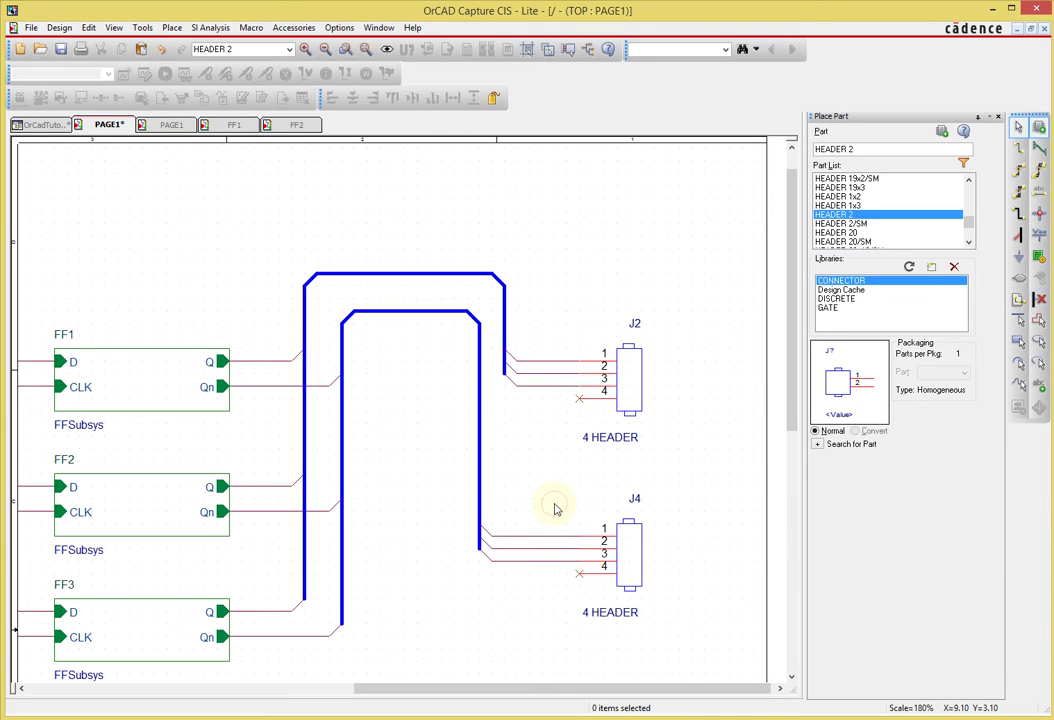
Lower the horizontal top section of the Q bus, including its chamfered corners, by one grid space towards the Qn bus
key(o)
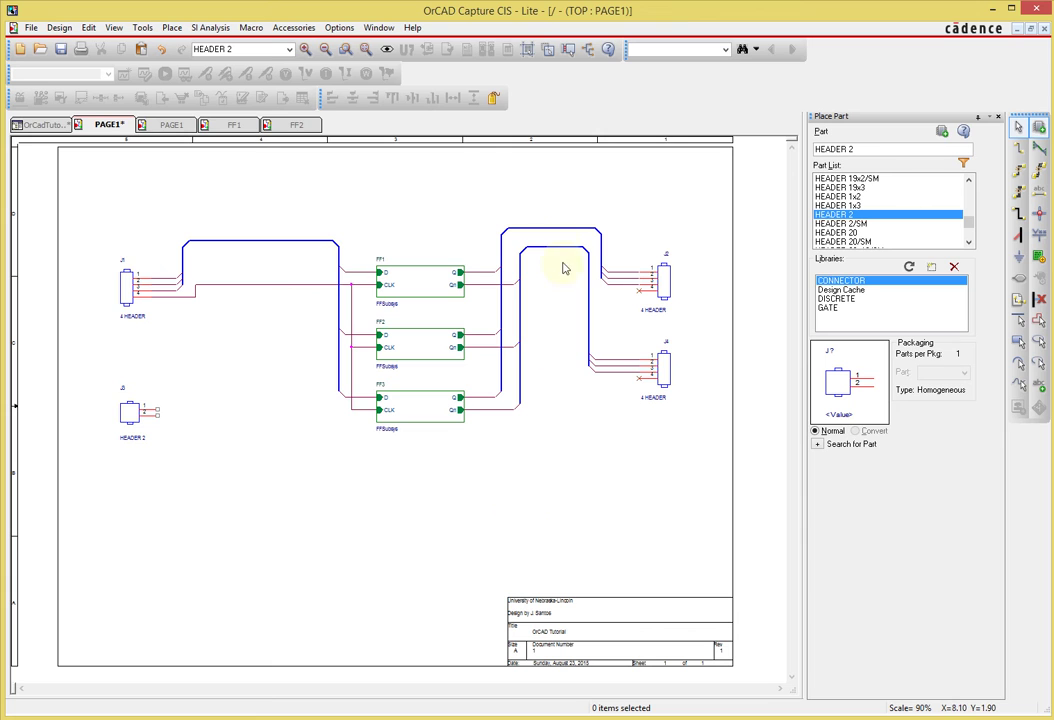
click(556, 231)
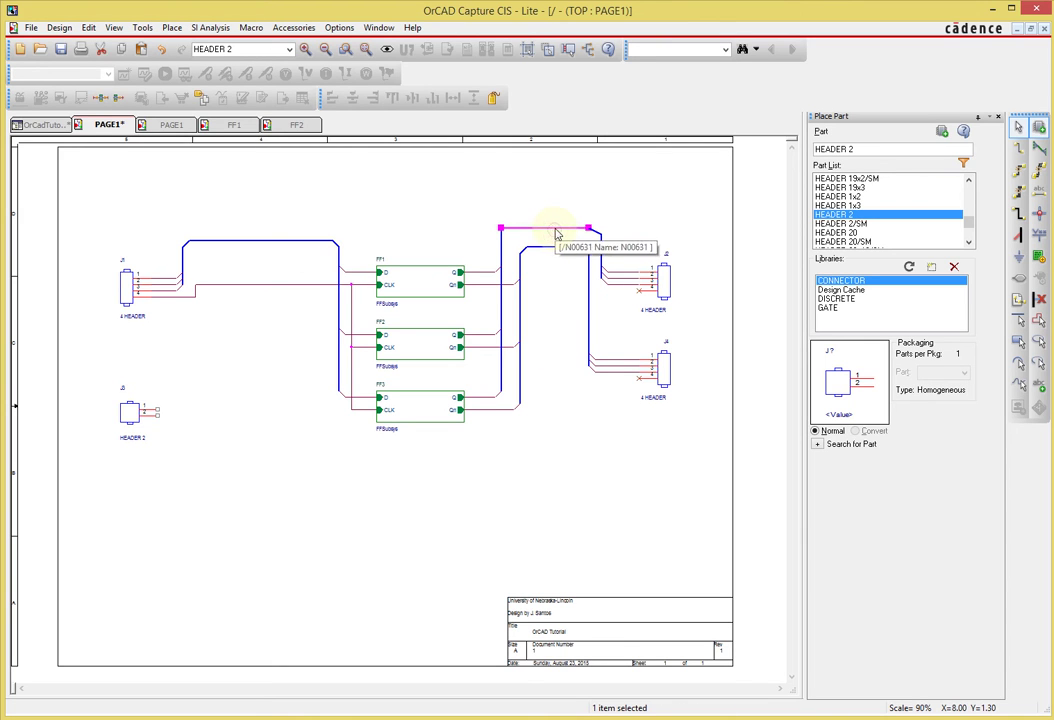
click(505, 214)
drag(490, 218, 612, 242)
click(546, 228)
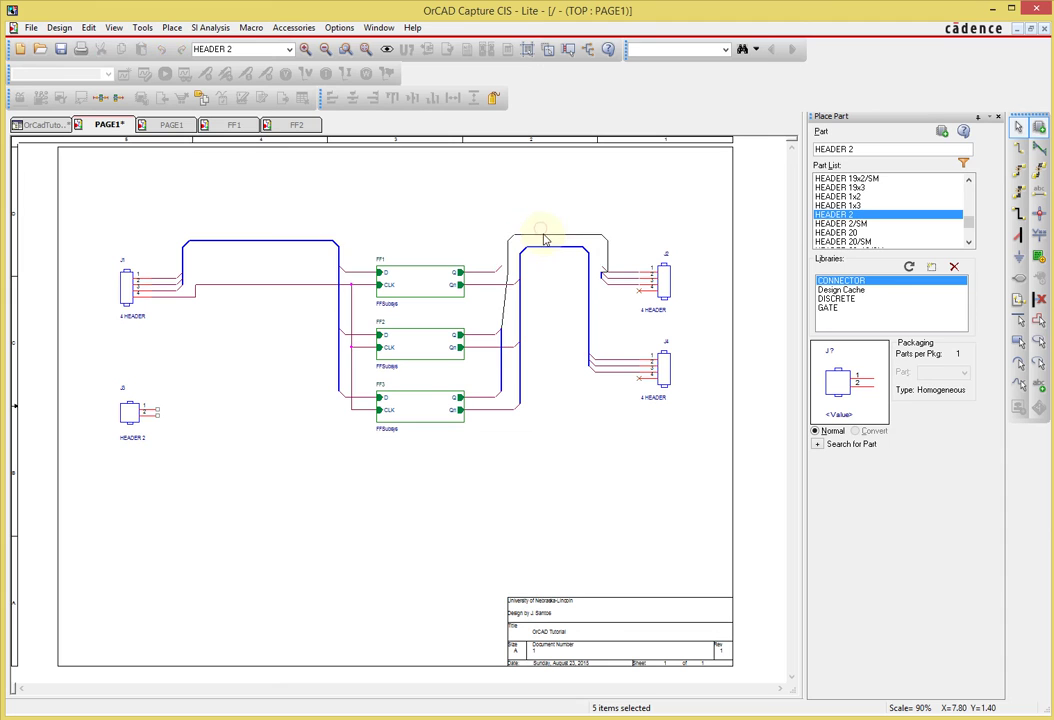
click(546, 227)
click(545, 232)
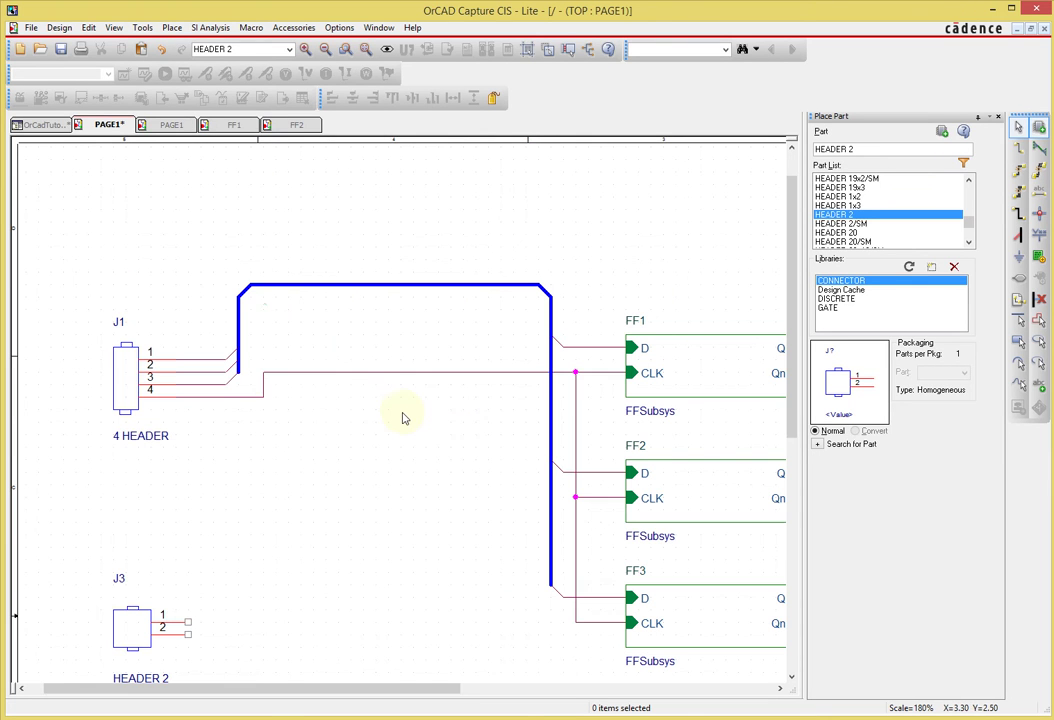
Place the net alias D[0..2] on the horizontal section of the input bus between J1 and the flip-flop blocks
key(i)
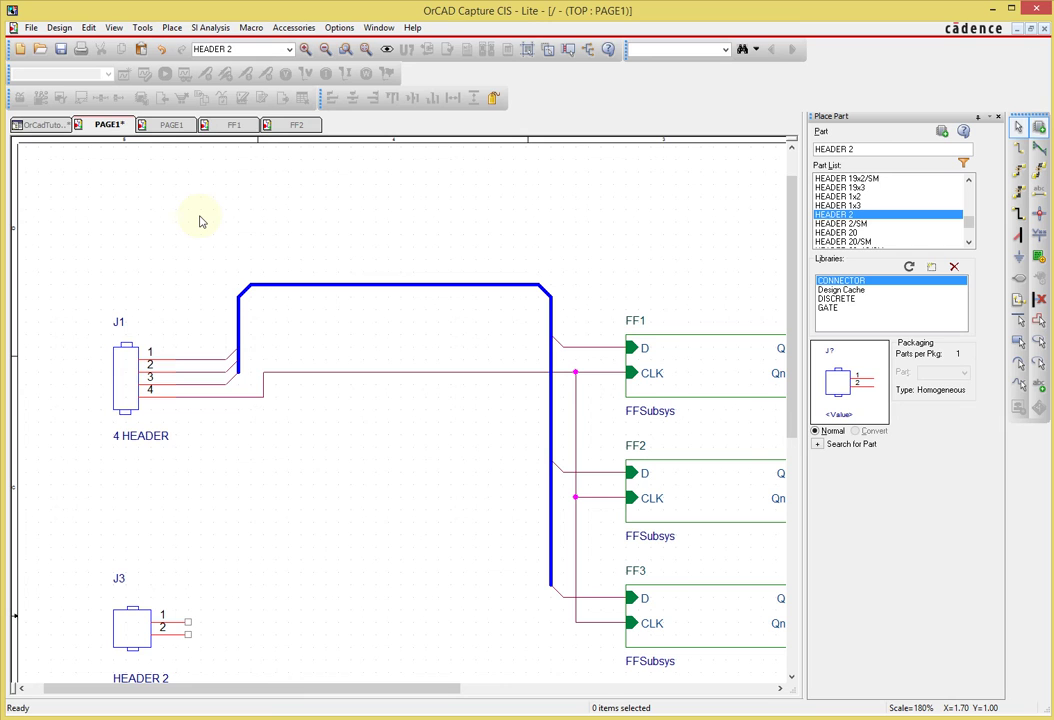
key(n)
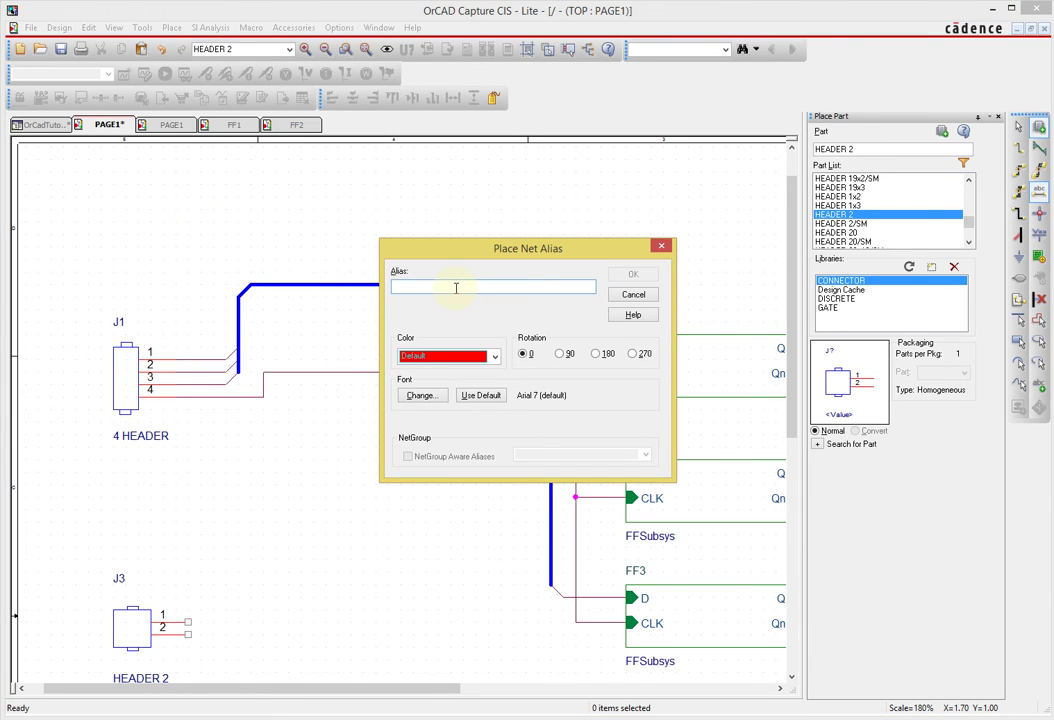
text(D[0..2)
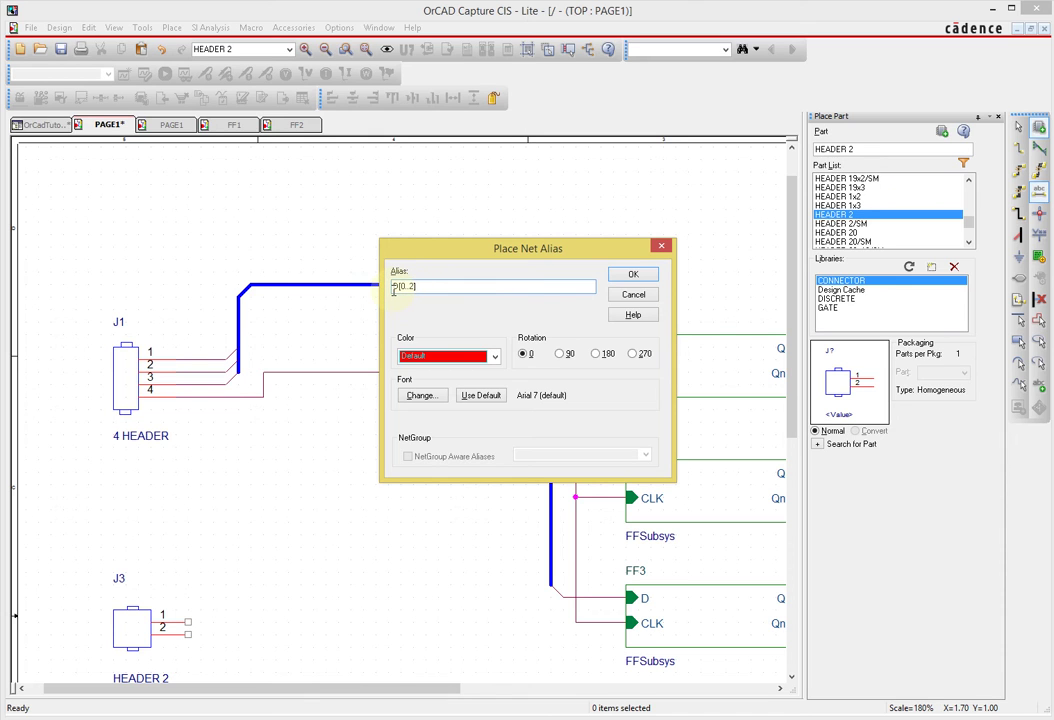
click(628, 276)
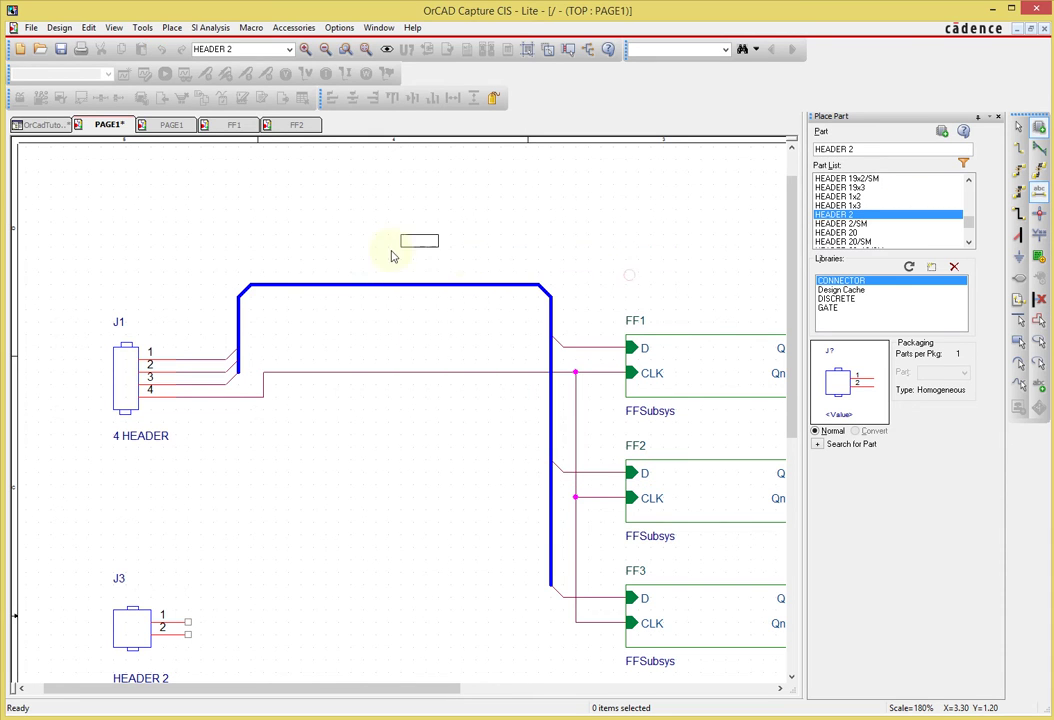
click(354, 287)
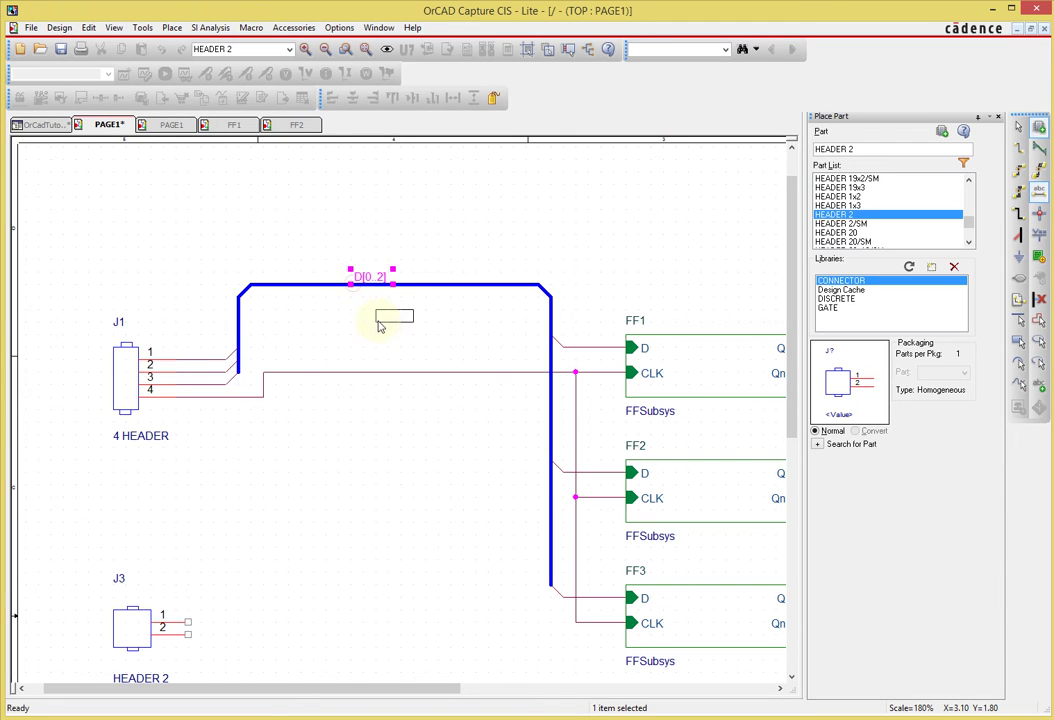
key(Escape)
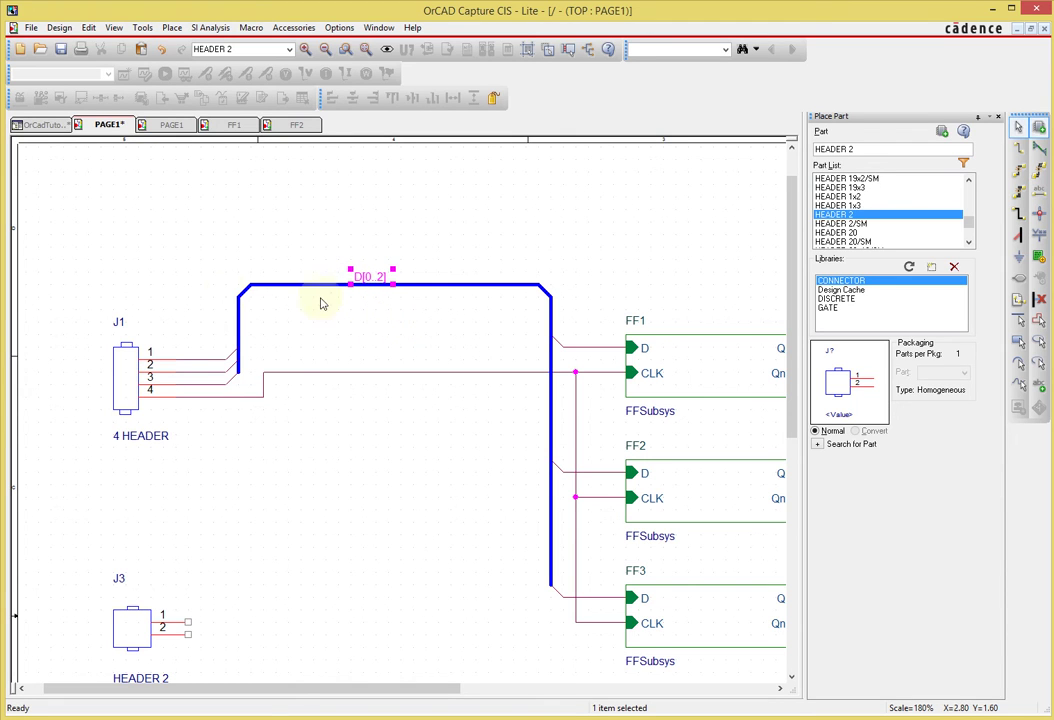
Place the net aliases D0, D1 and D2 on the wires from J1 pins 1, 2 and 3
key(n)
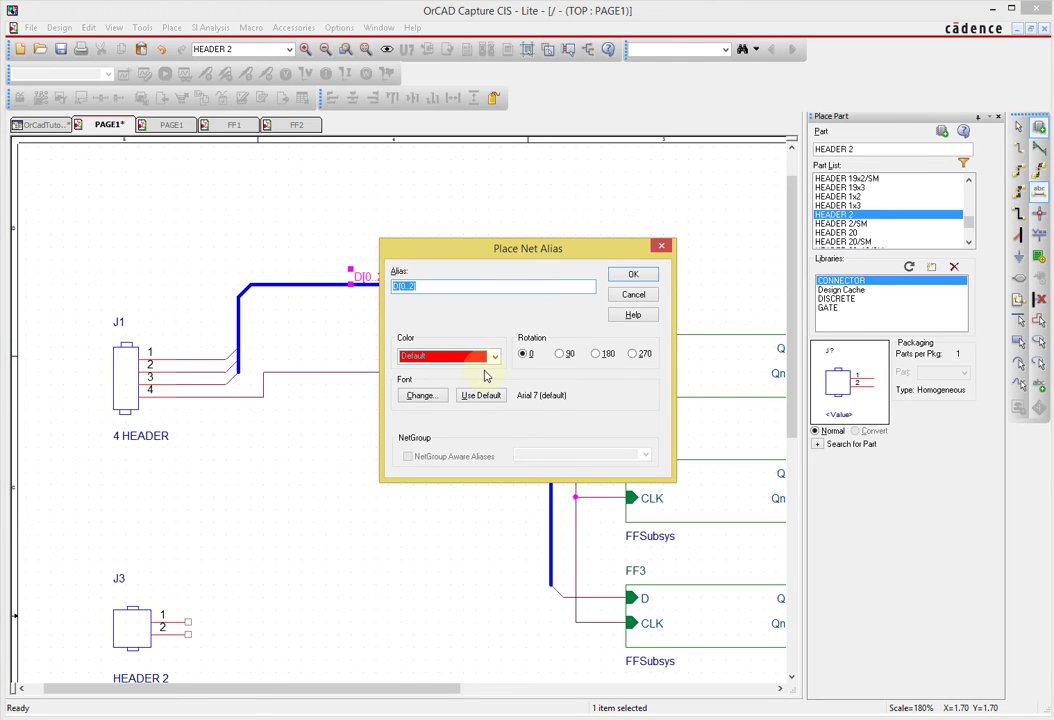
text(D[0)
key(Return)
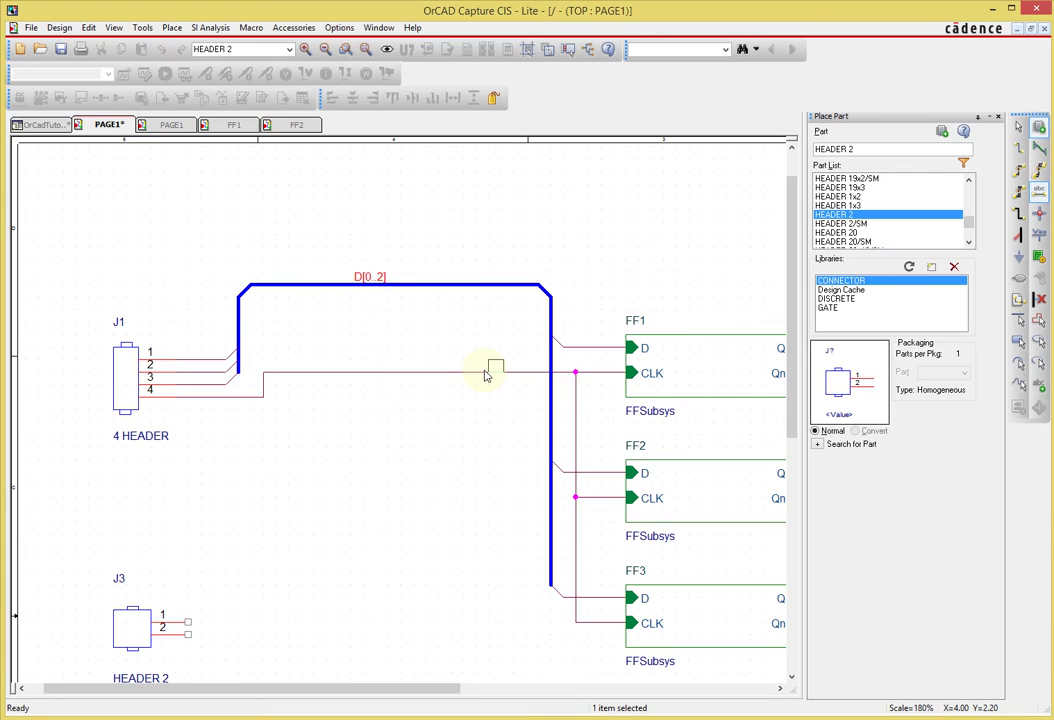
click(207, 360)
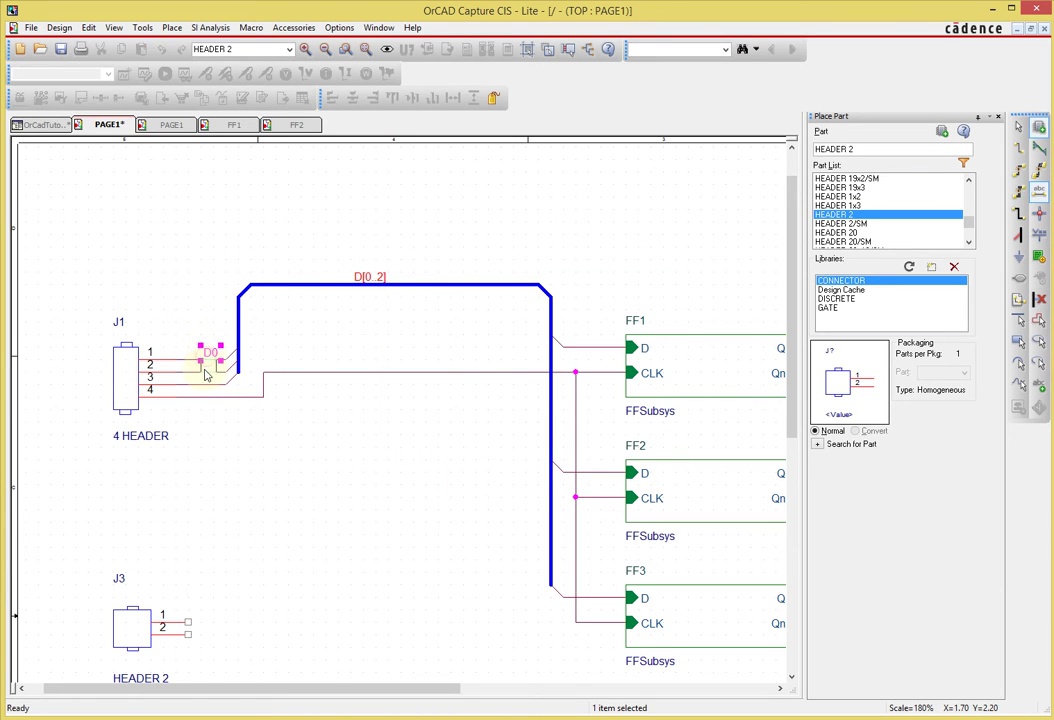
click(205, 372)
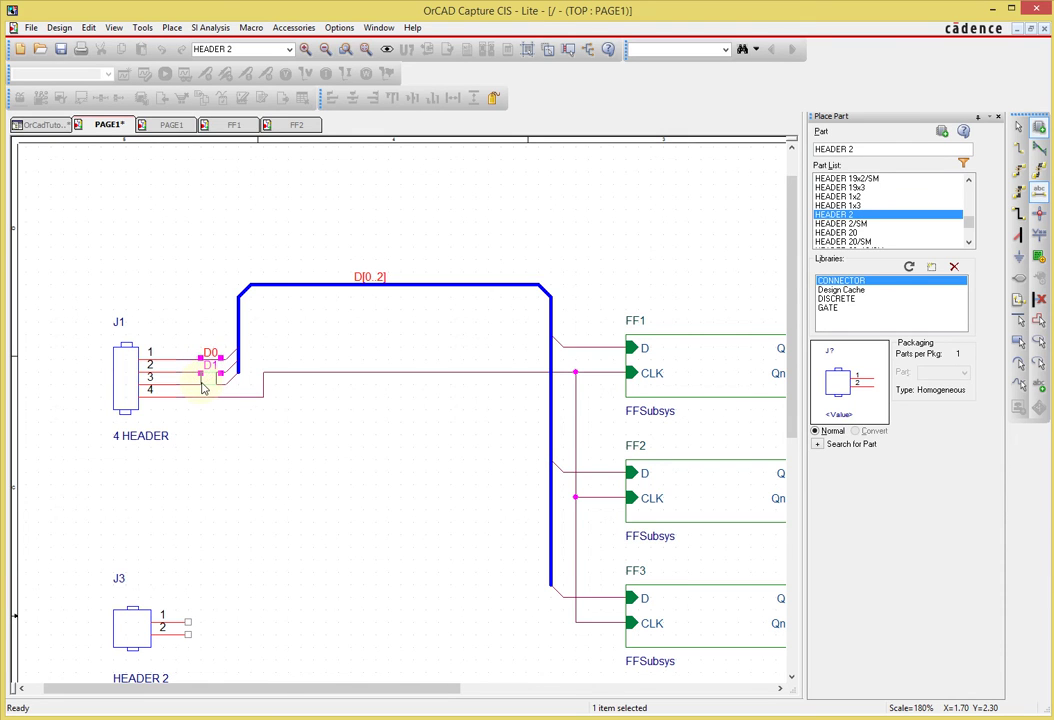
click(204, 384)
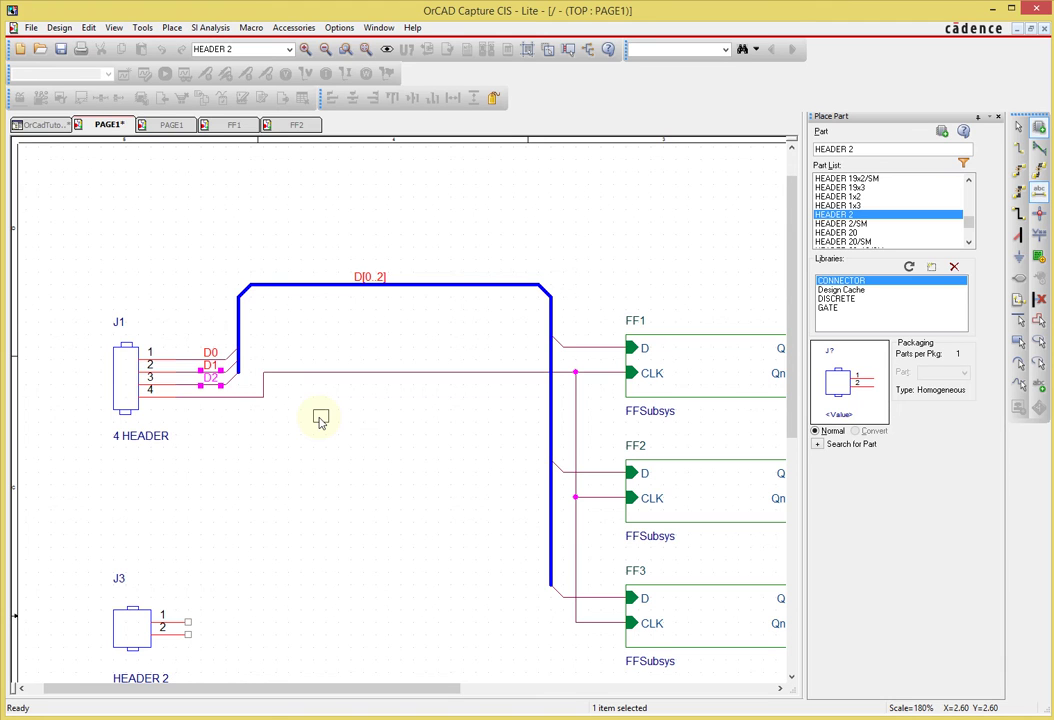
key(Escape)
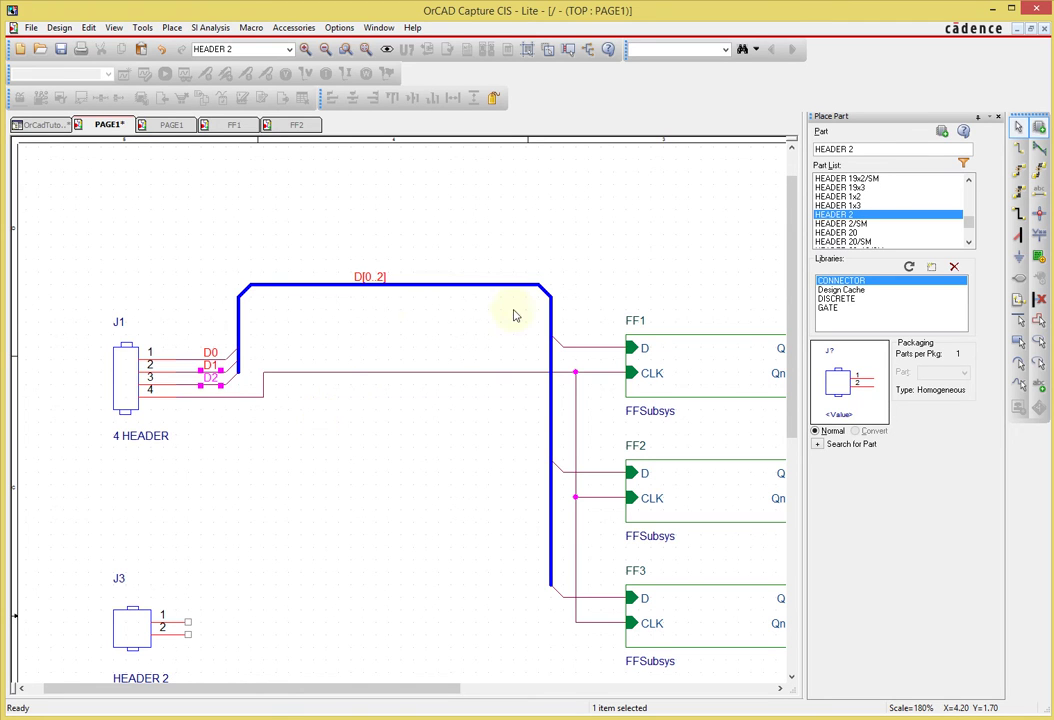
Place the net aliases D0, D1 and D2 on the D input wires of FF1, FF2 and FF3
key(n)
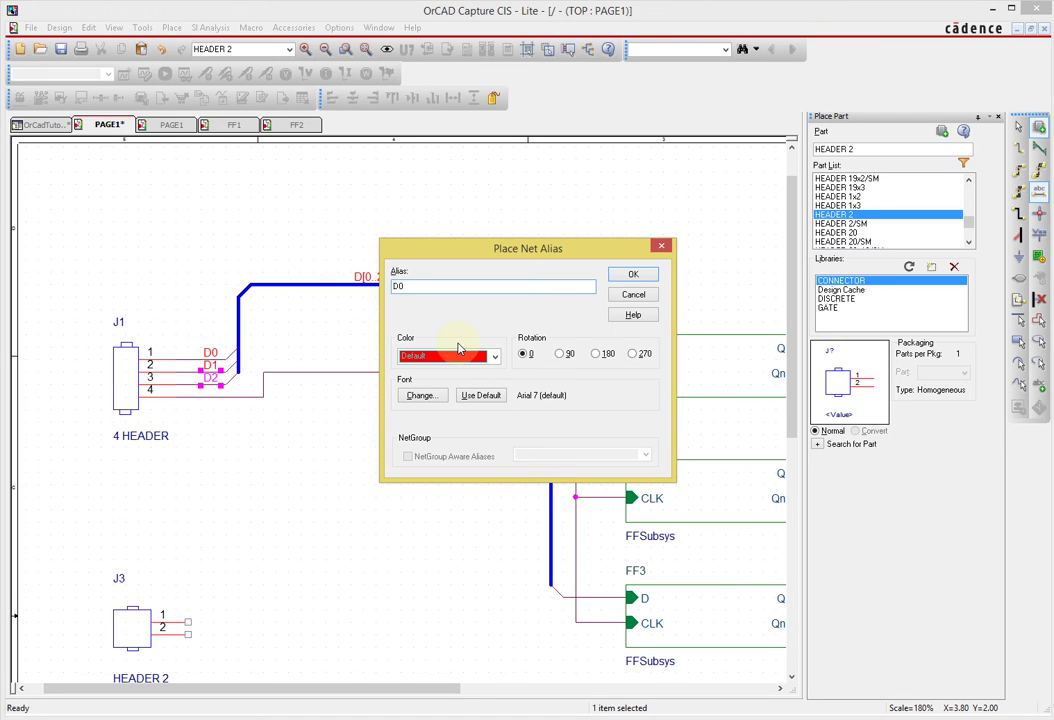
key(Return)
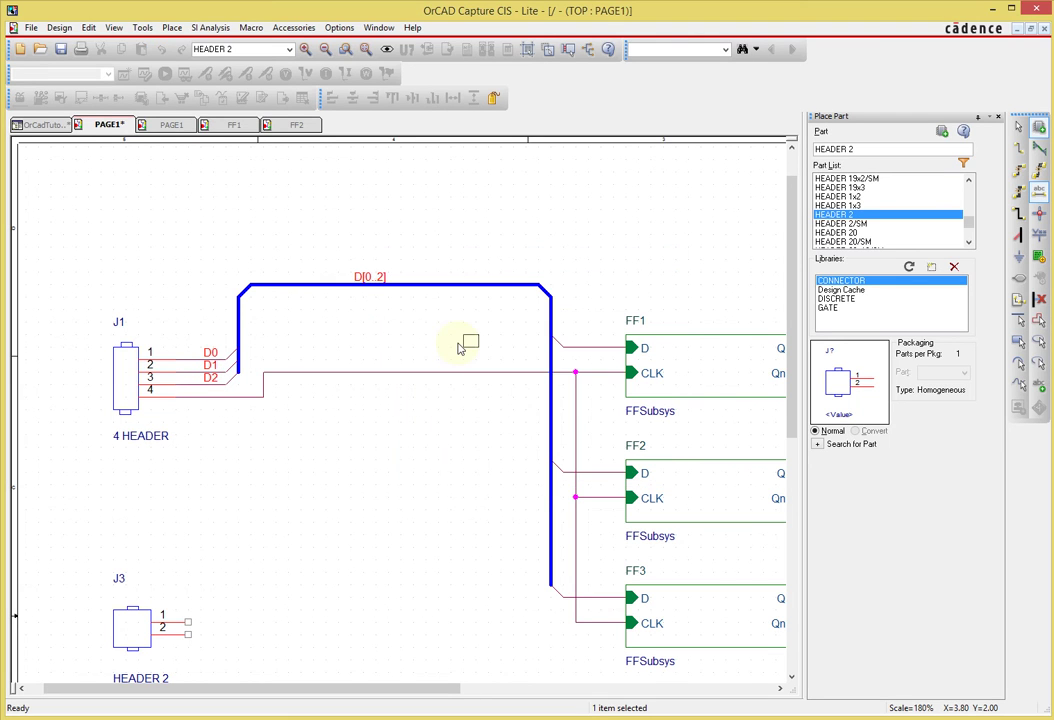
click(562, 352)
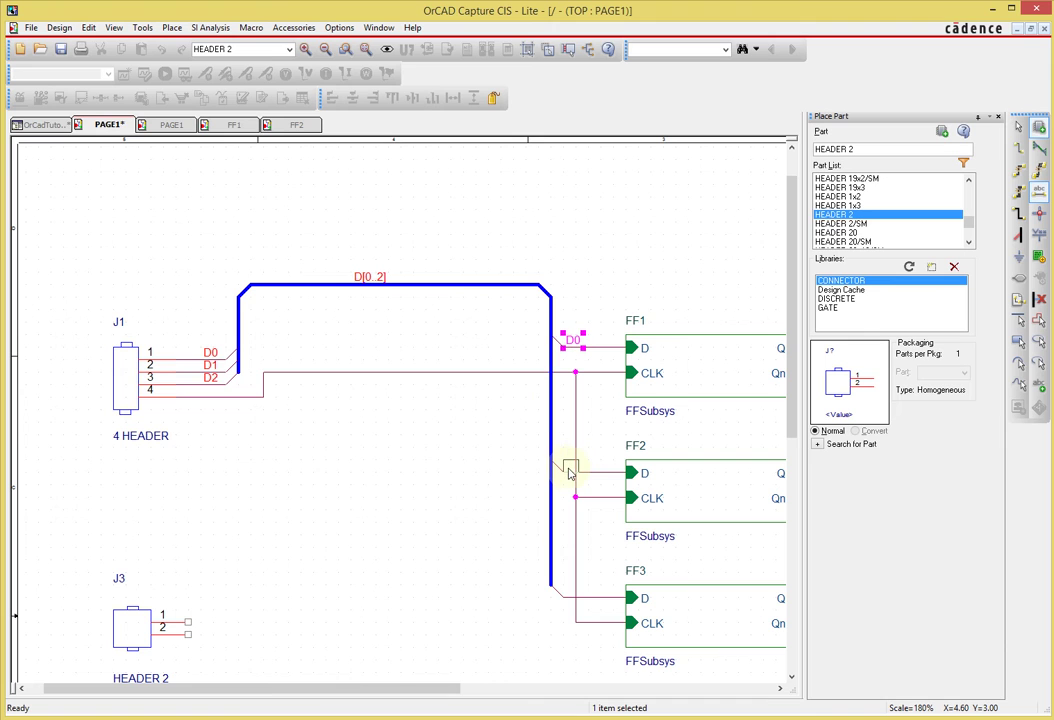
click(566, 476)
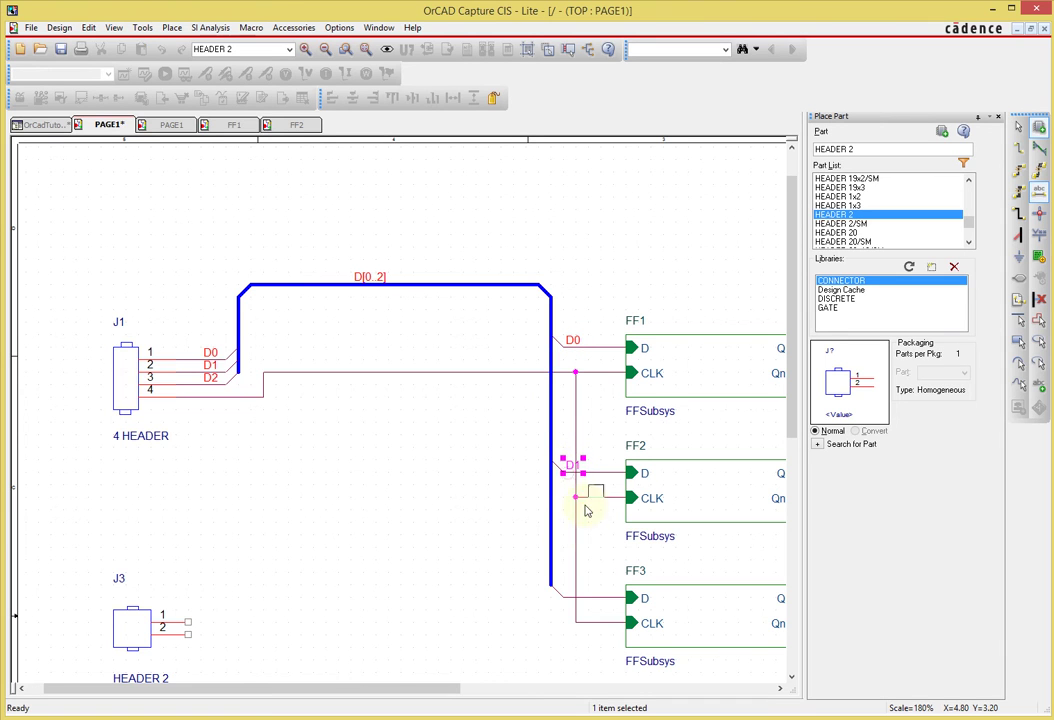
click(567, 596)
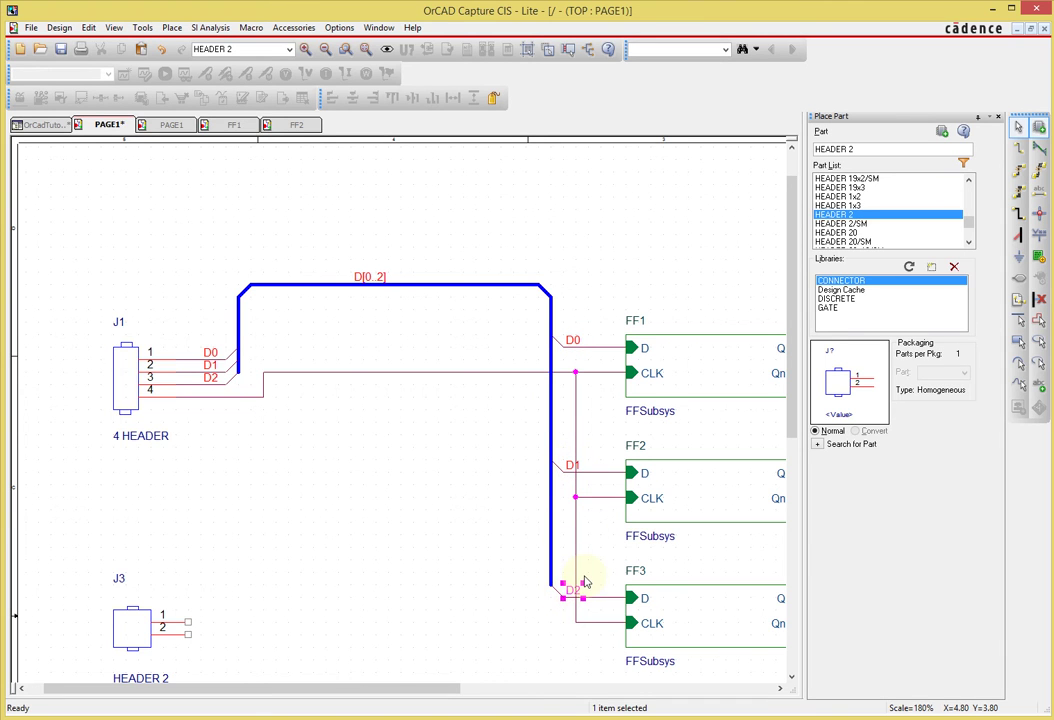
Move both vertical clock wire segments joining the CLK inputs one grid space closer to the flip-flop blocks, clear of the D labels
click(576, 541)
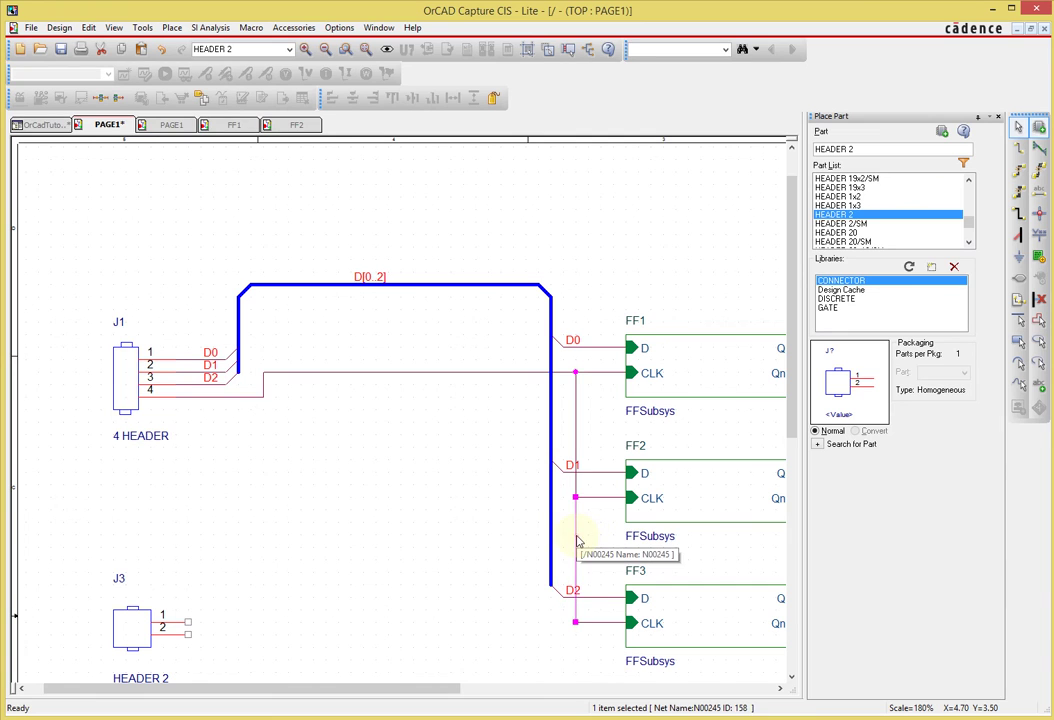
ctrl+click(576, 427)
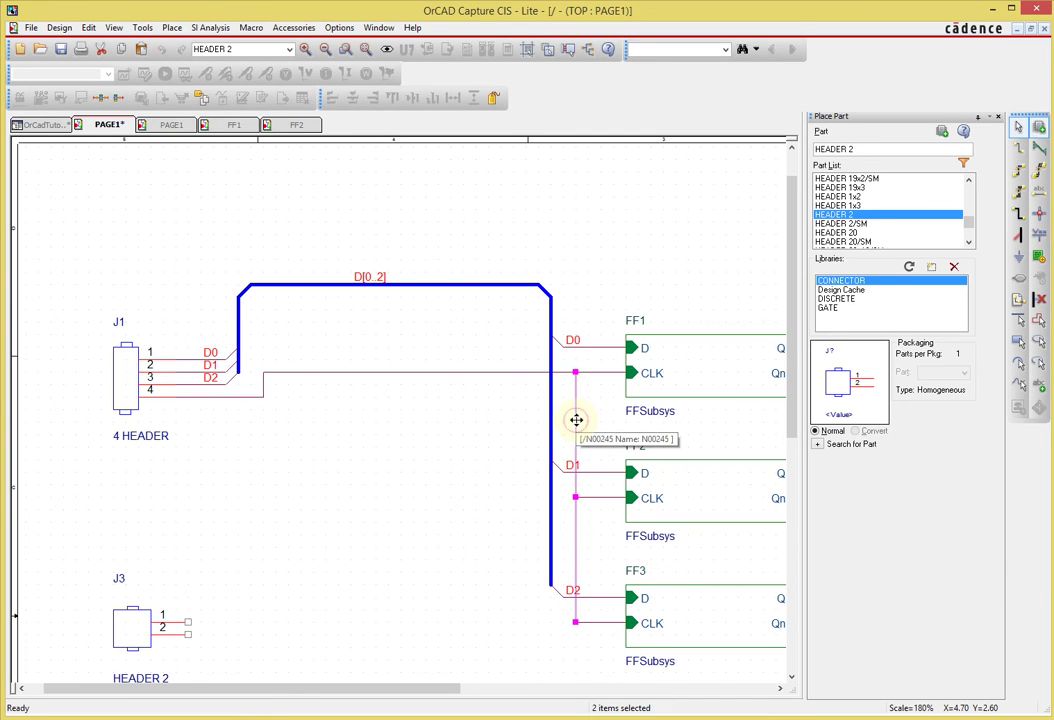
drag(574, 419, 588, 426)
click(493, 457)
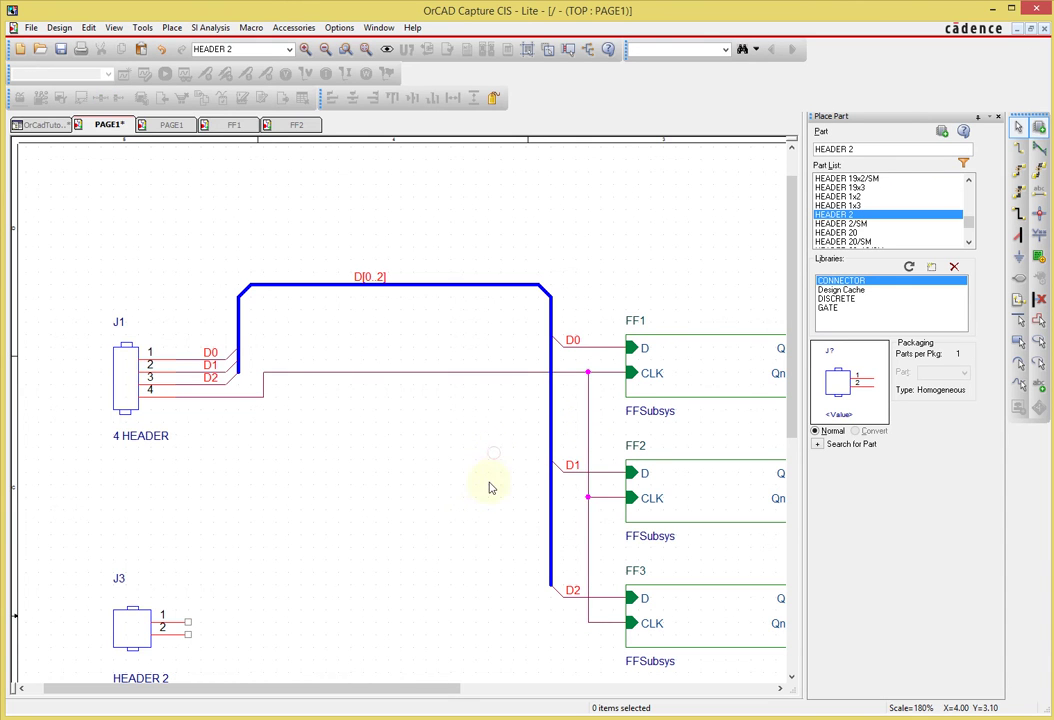
key(o)
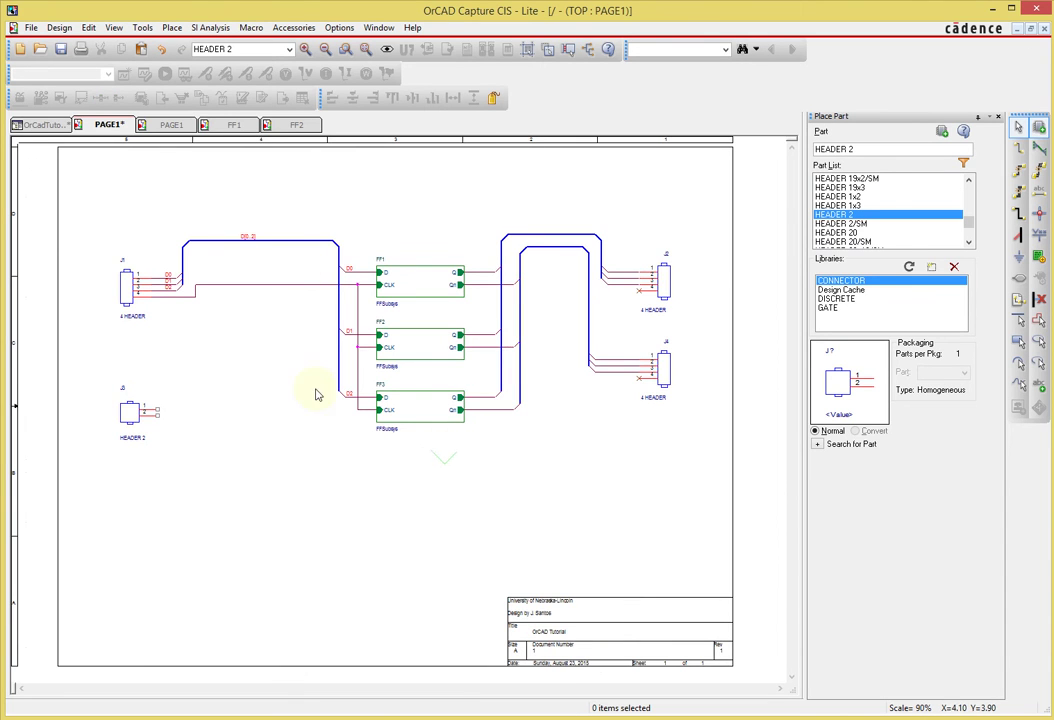
key(i)
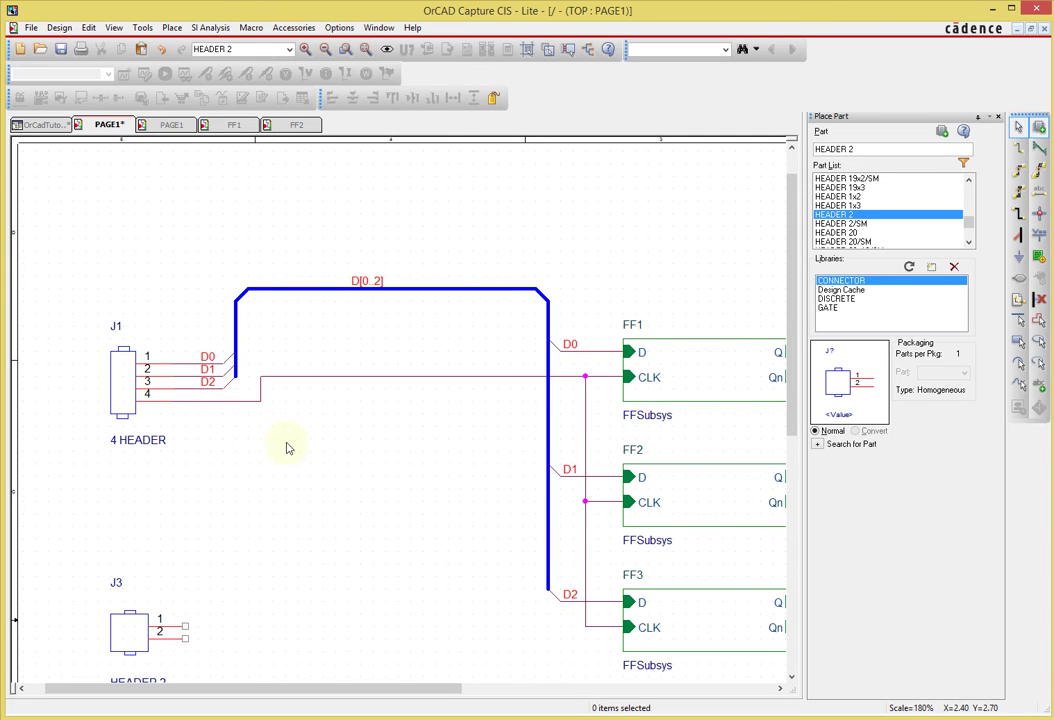
Place the net alias Q[0..2] on the horizontal section of the outer output bus leading to J2
key(o)
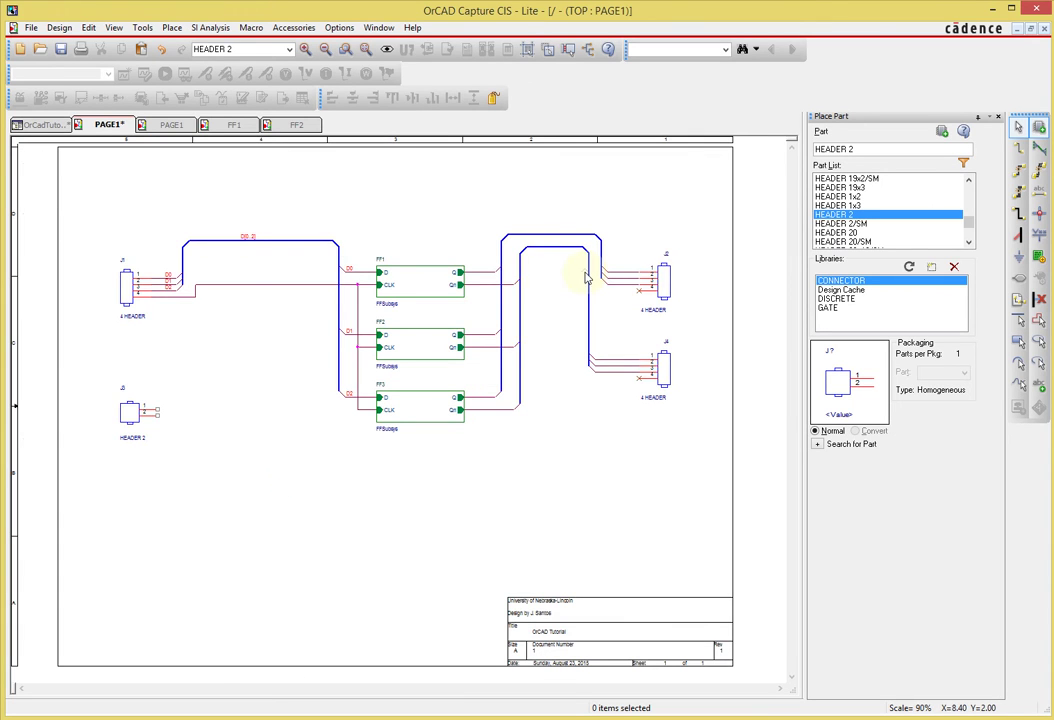
key(i)
scroll(365, 454, down, 2)
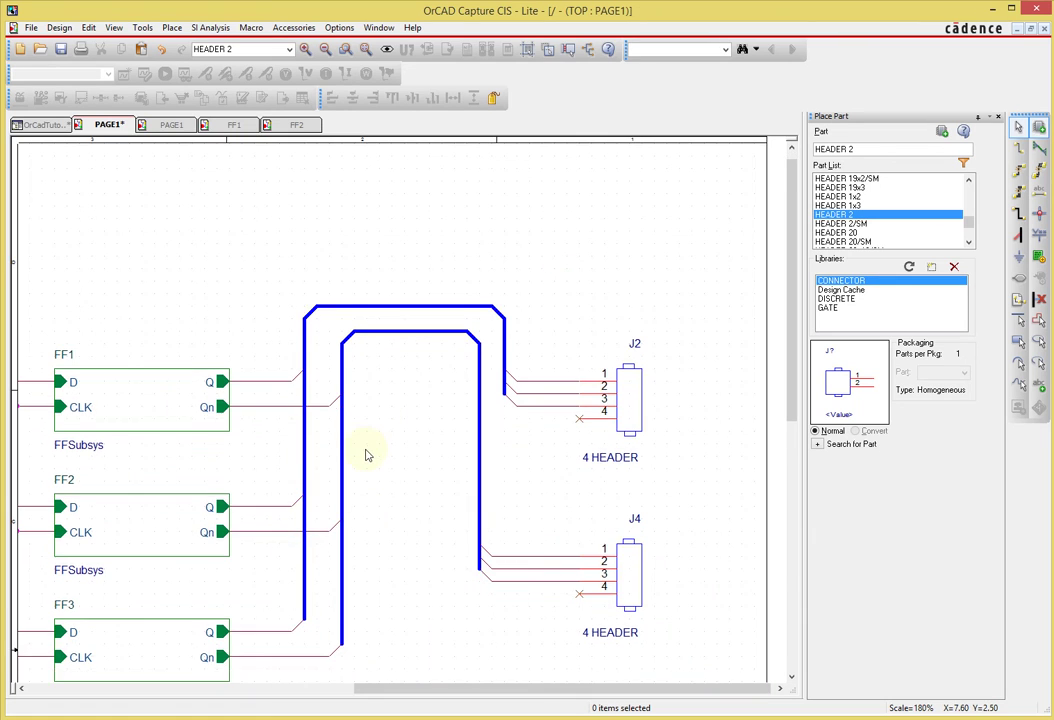
scroll(366, 458, down, 1)
key(n)
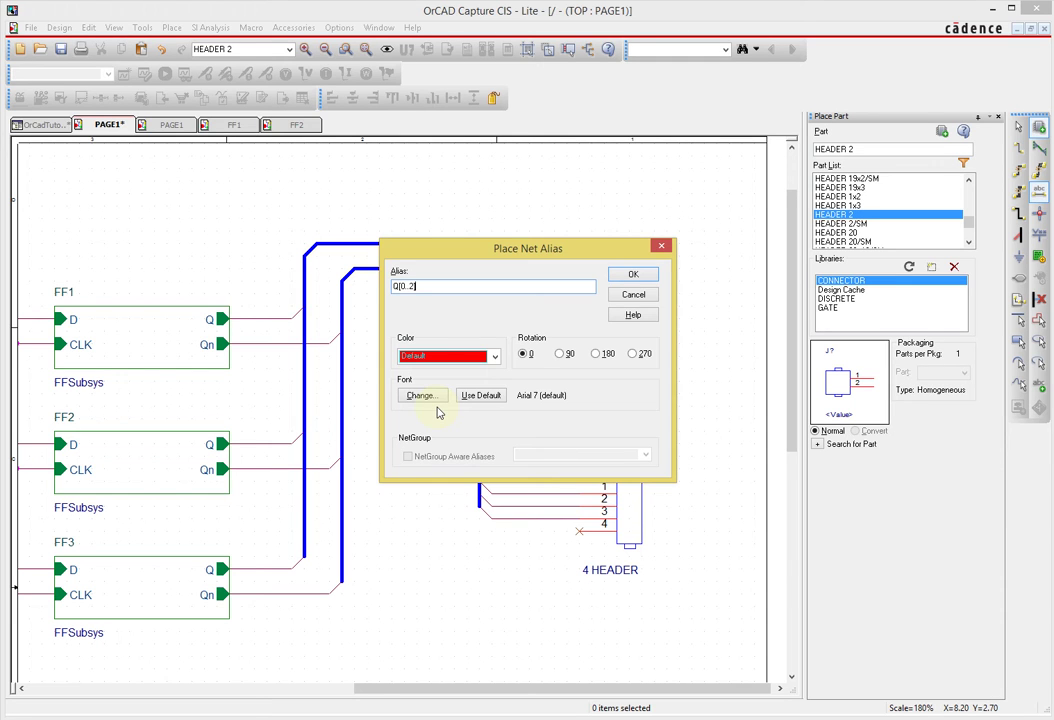
key(Return)
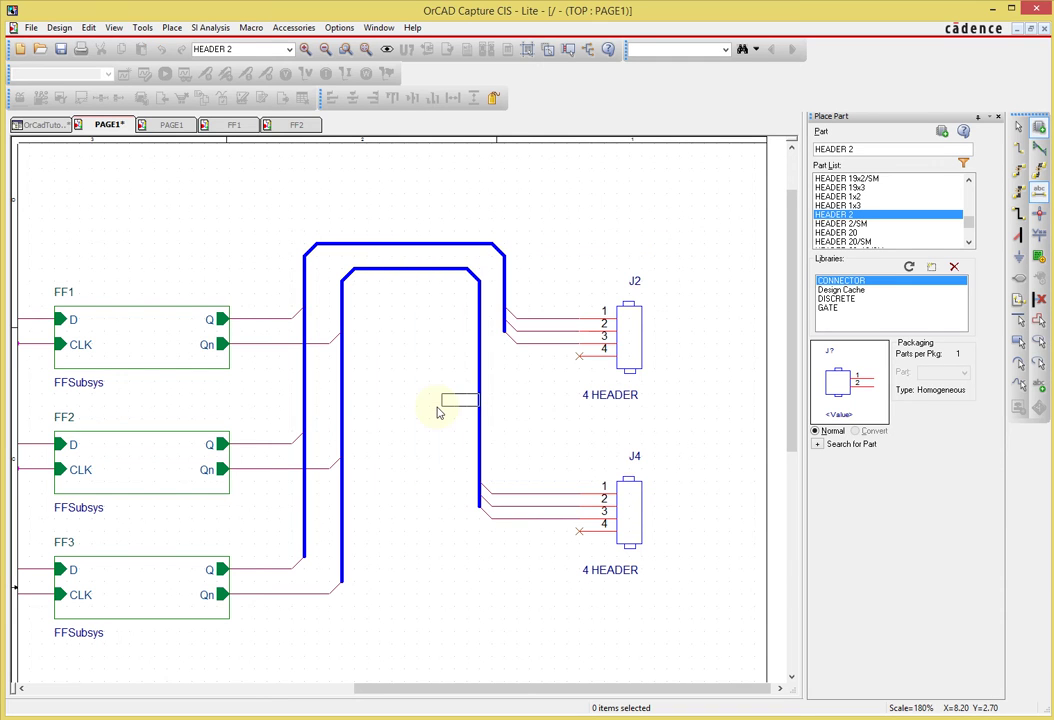
click(383, 245)
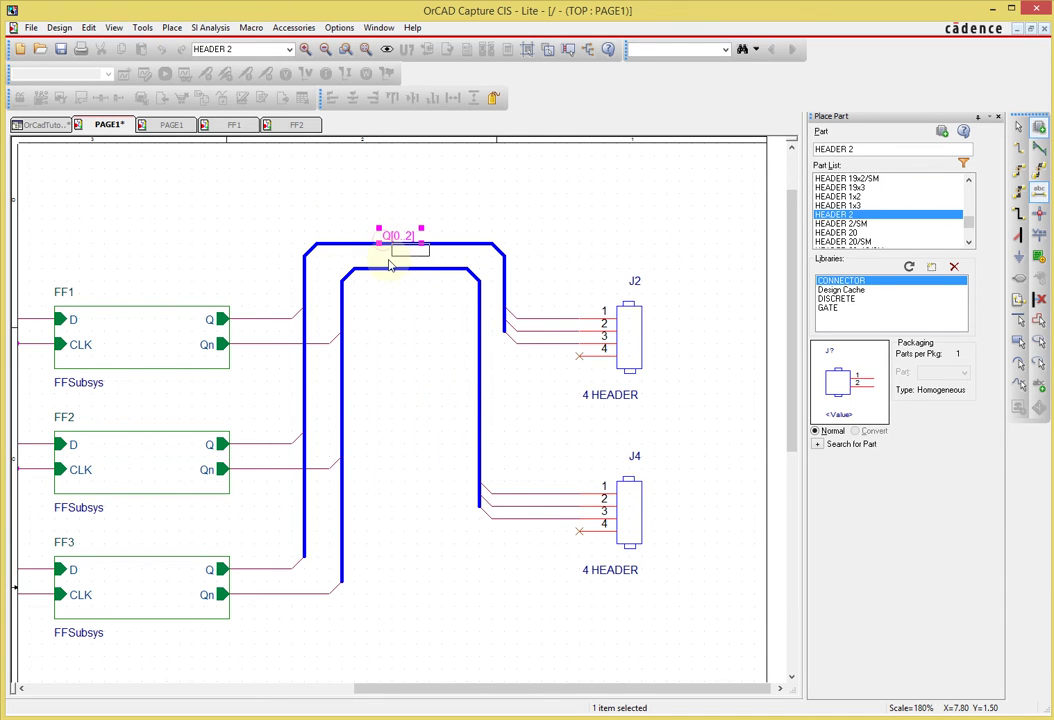
Place the net alias Qn[0..2] on the horizontal section of the inner output bus leading to J4
key(n)
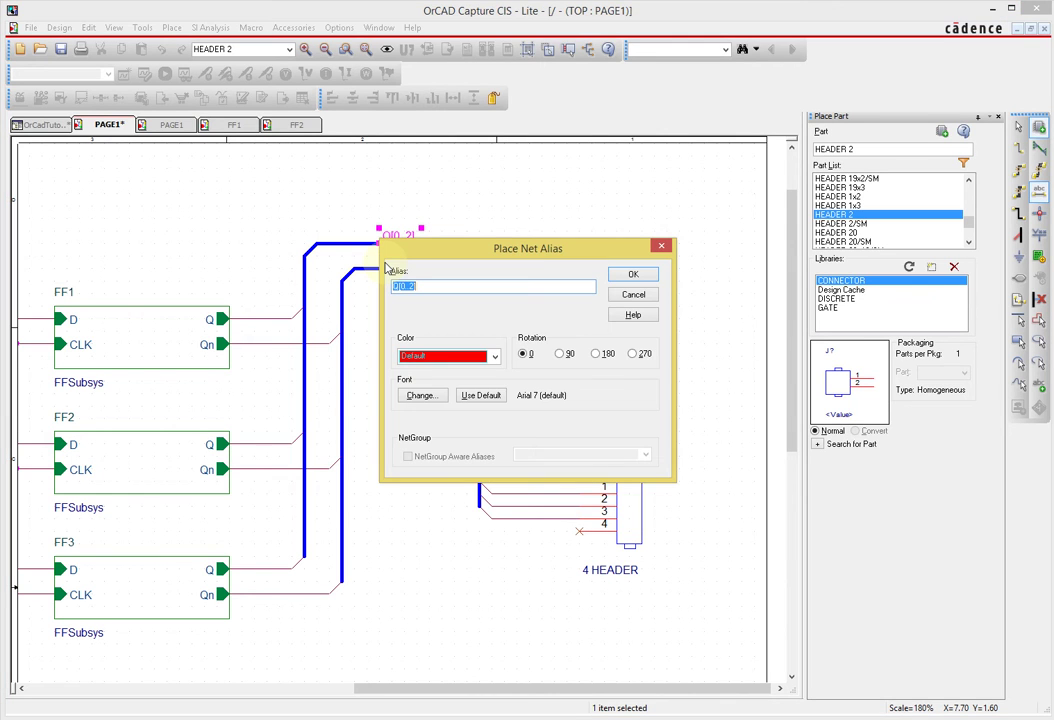
text(Q)
key(Return)
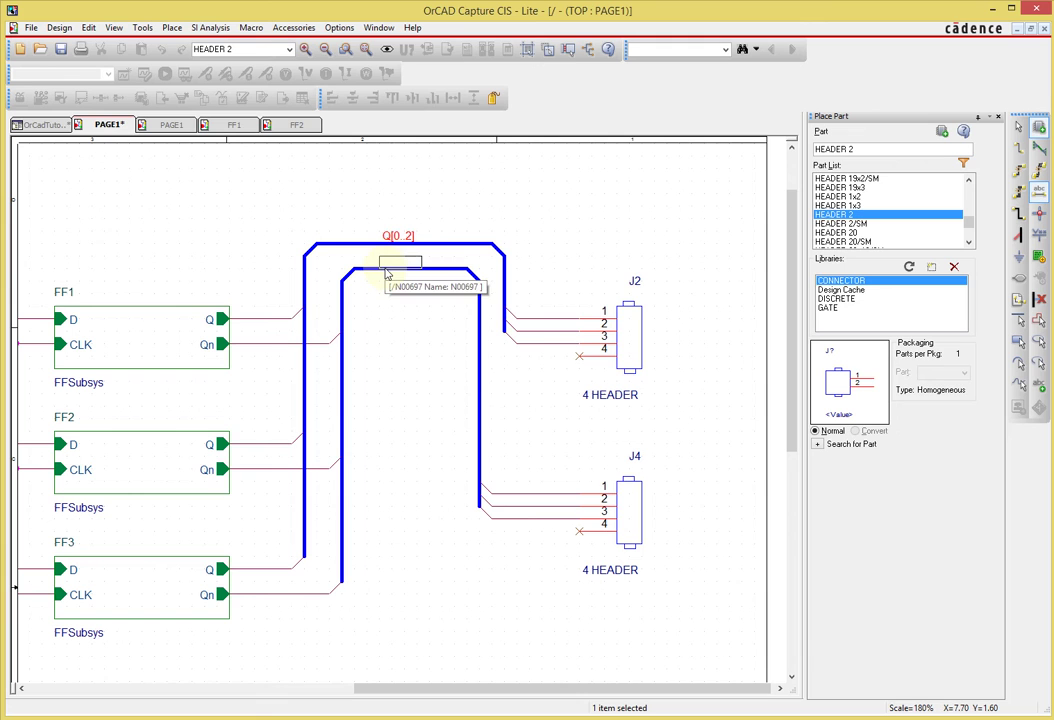
click(386, 272)
key(Escape)
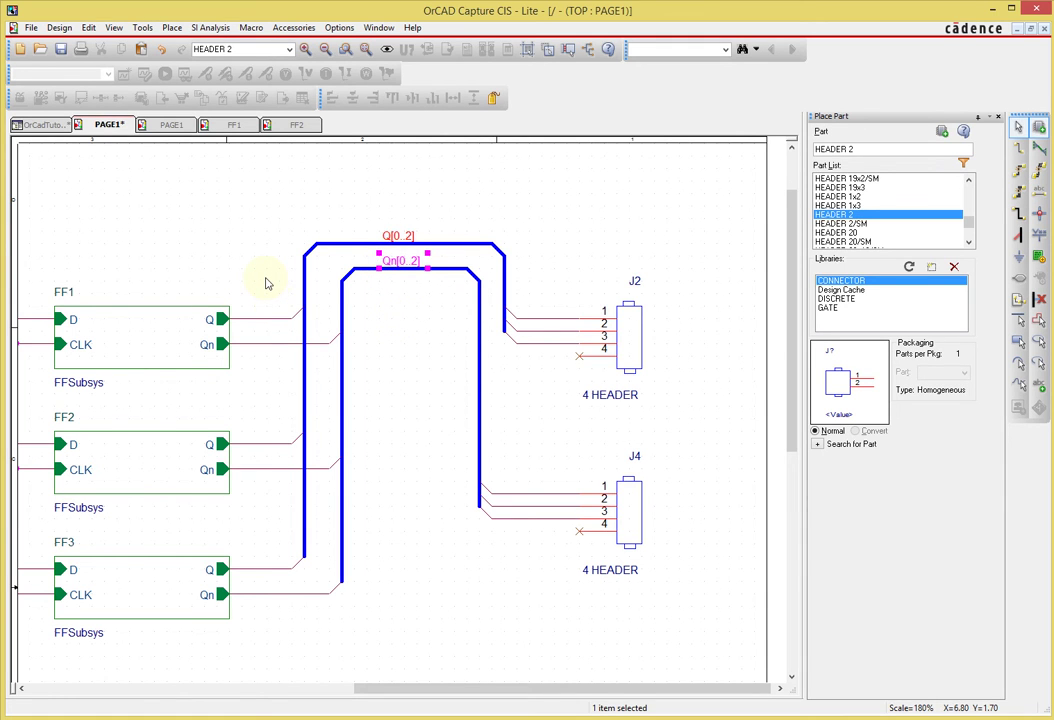
Place the net aliases Q0, Q1 and Q2 on the Q output wires of FF1, FF2 and FF3
text(nQ)
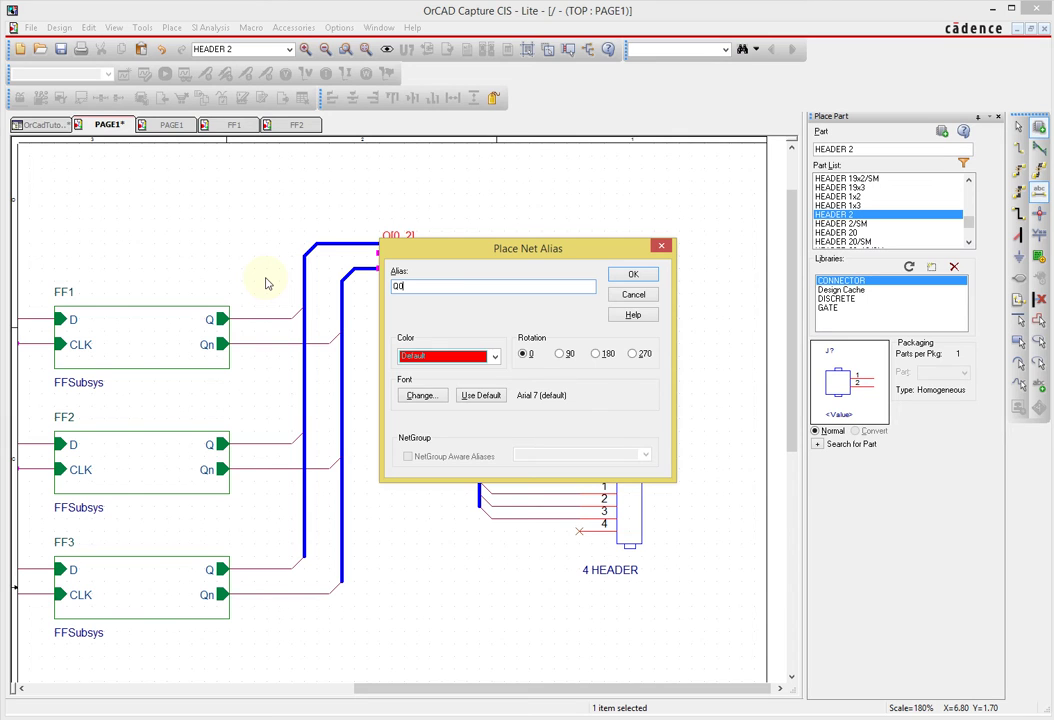
key(Return)
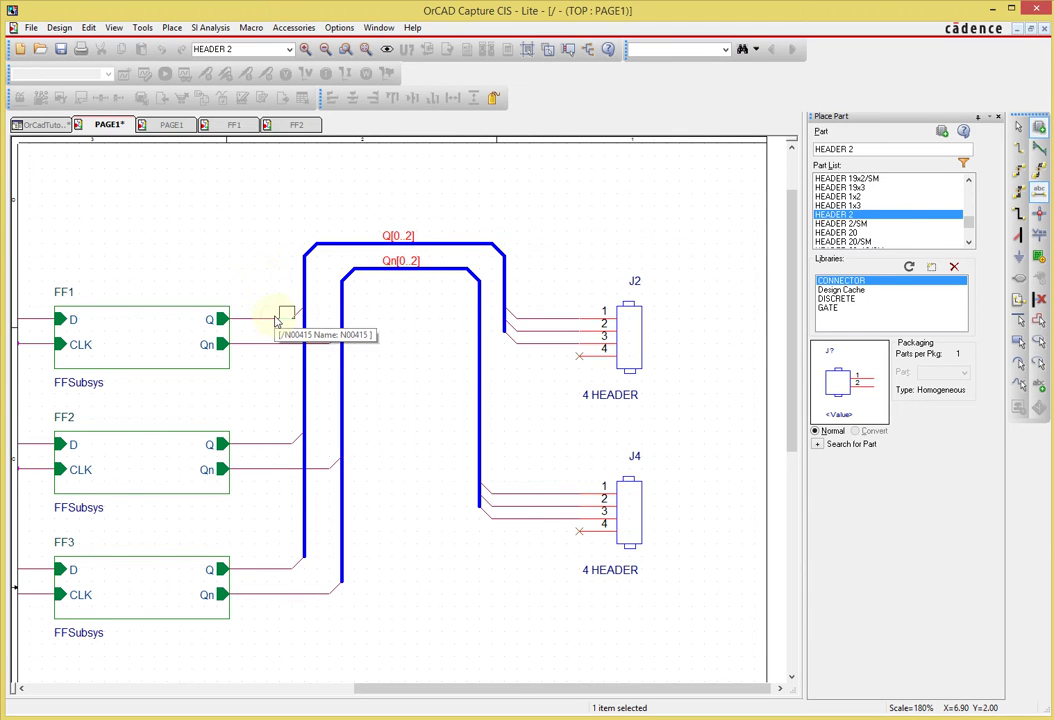
click(281, 316)
click(279, 442)
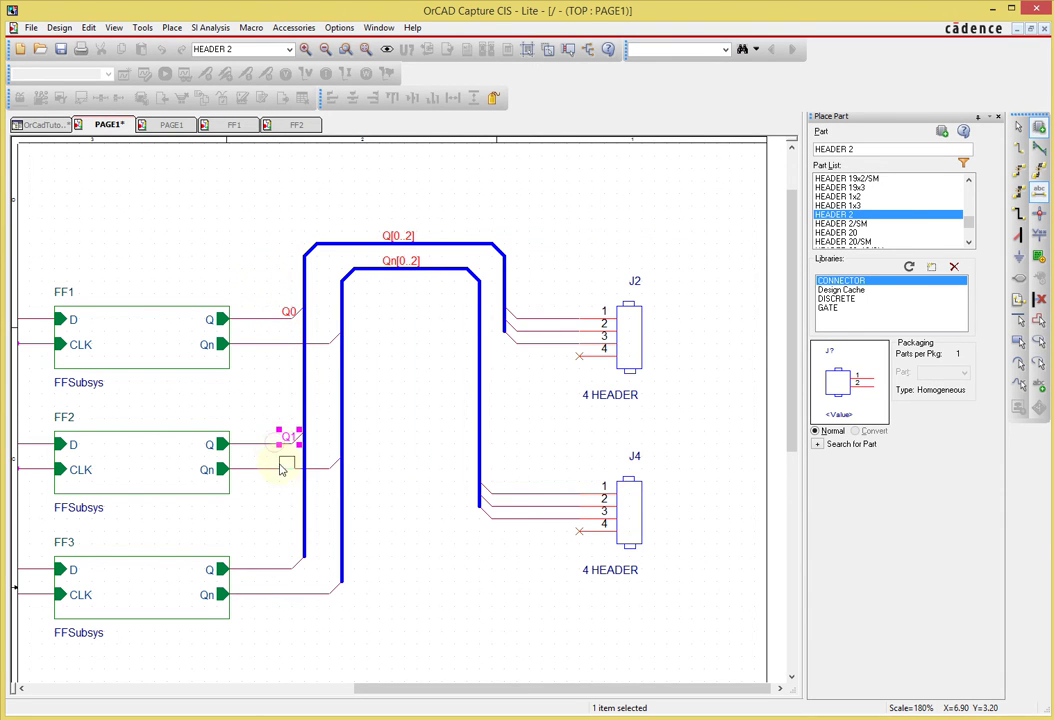
click(280, 570)
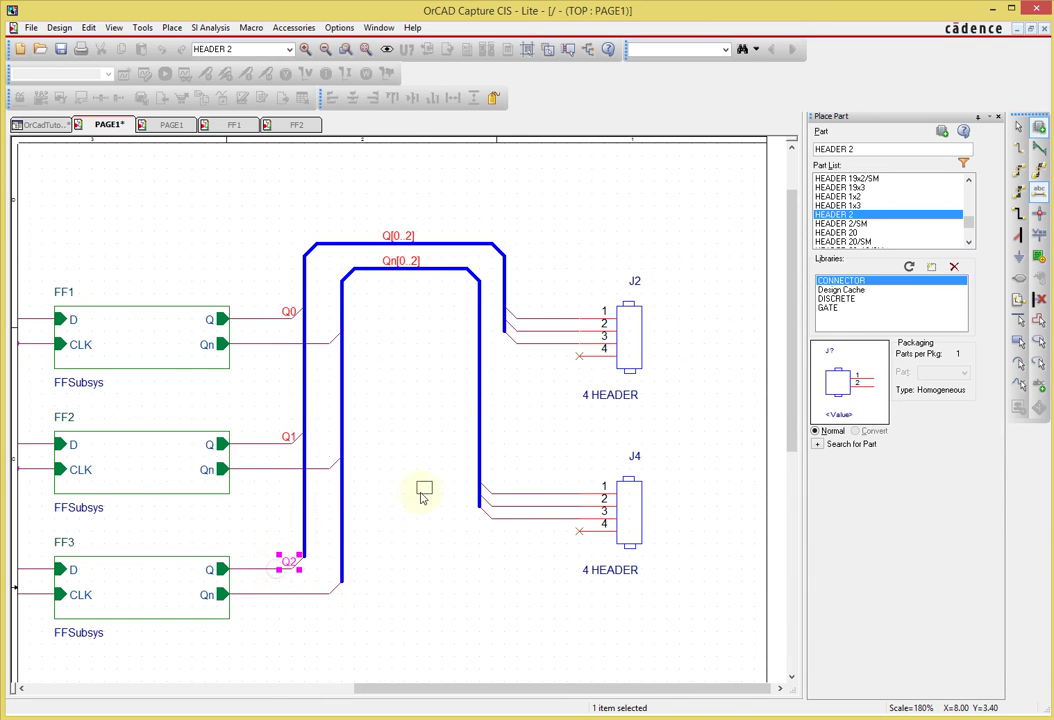
Place the net aliases Q0, Q1 and Q2 on the wires to J2 pins 1, 2 and 3
key(n)
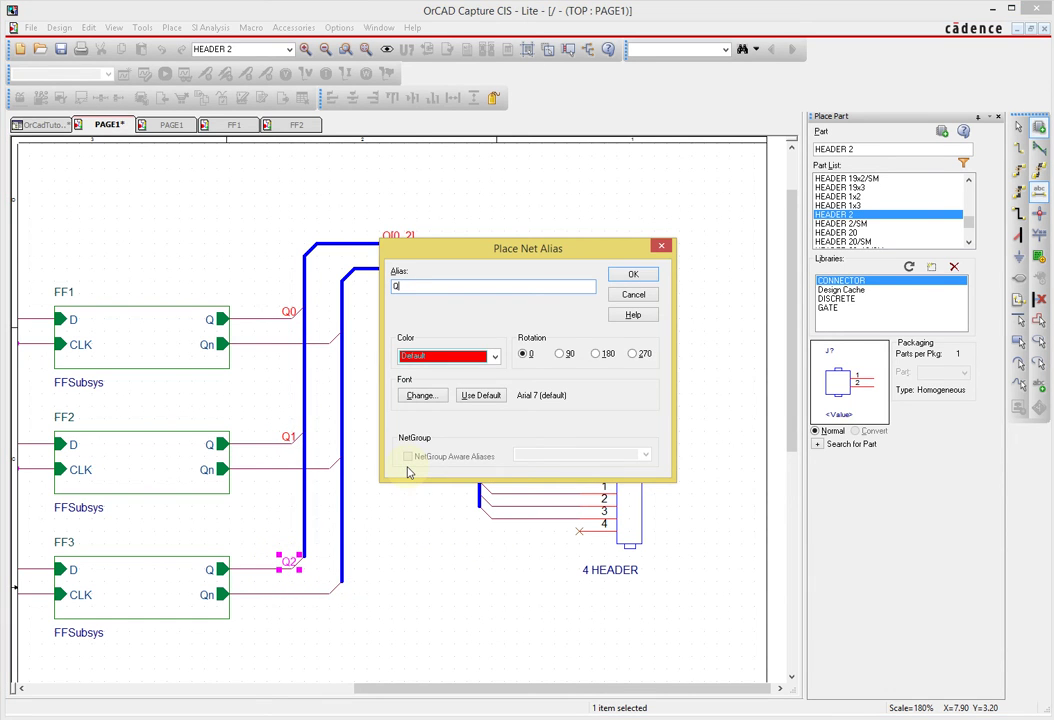
text(Q0)
key(Return)
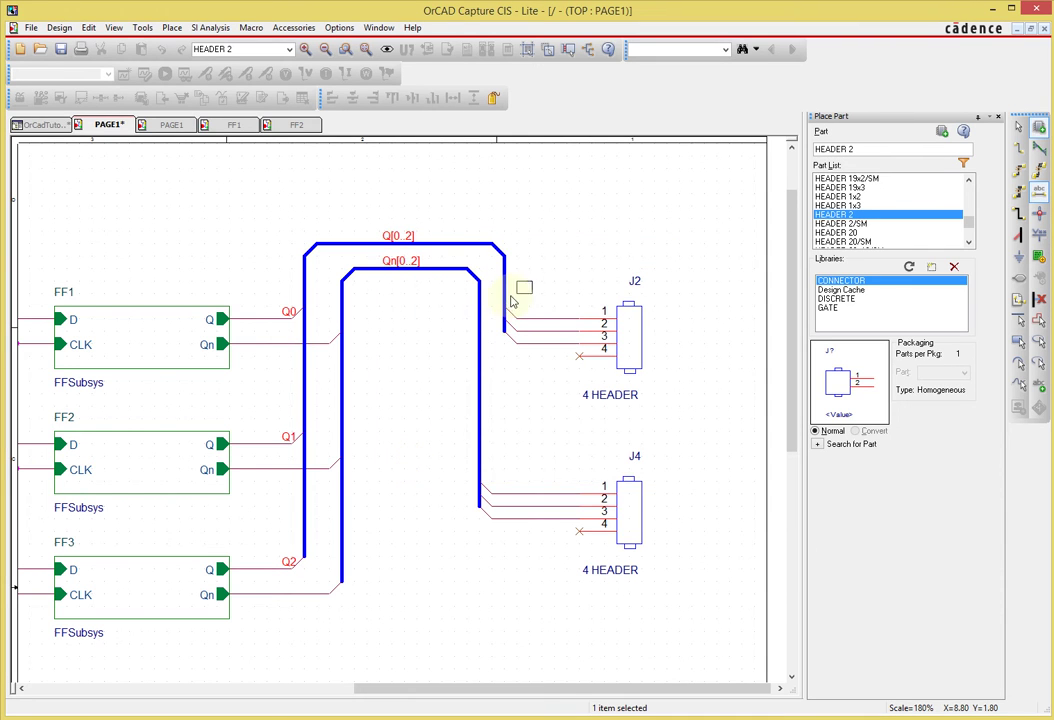
click(527, 320)
click(521, 330)
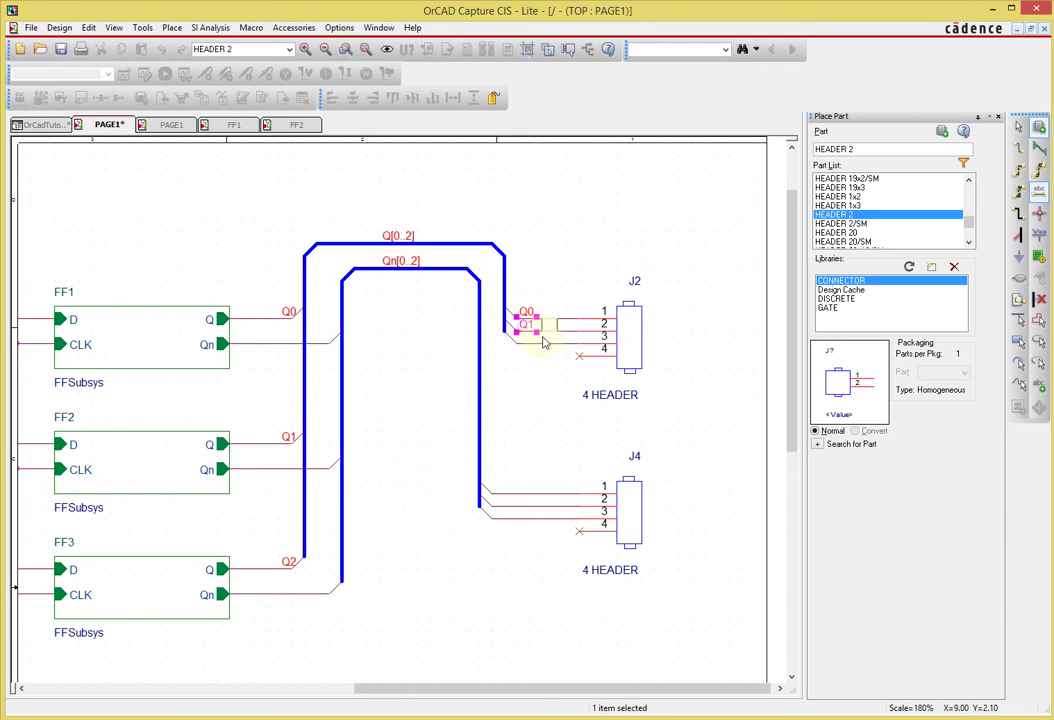
click(521, 343)
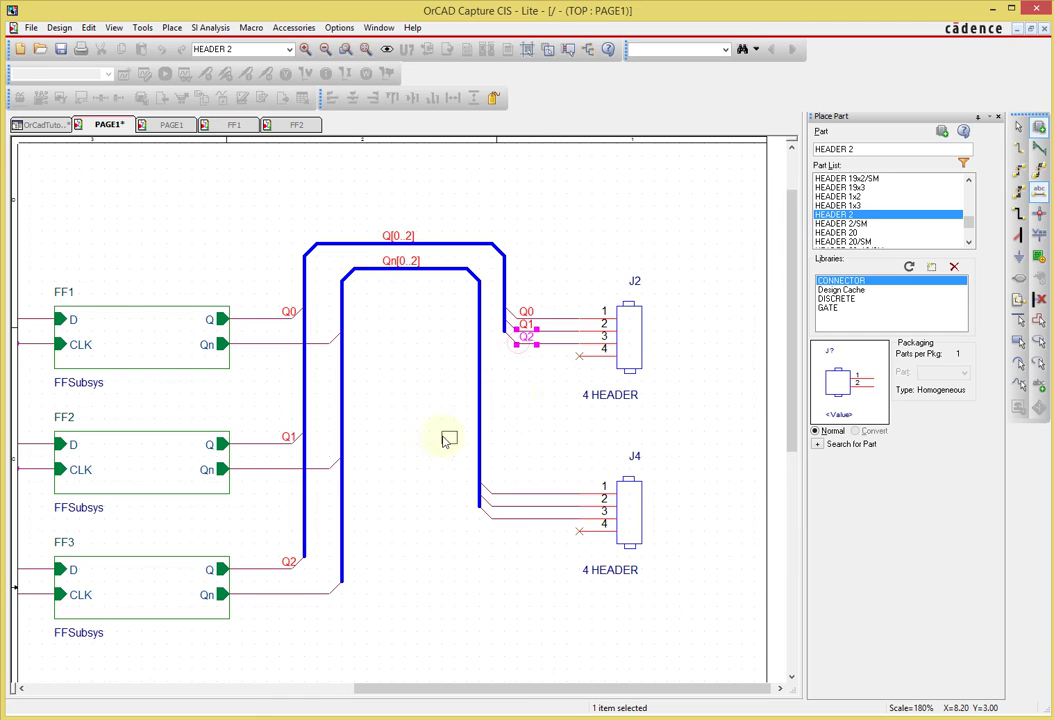
key(Escape)
Place the net aliases Qn0, Qn1 and Qn2 on the Qn output wires of FF1, FF2 and FF3
key(n)
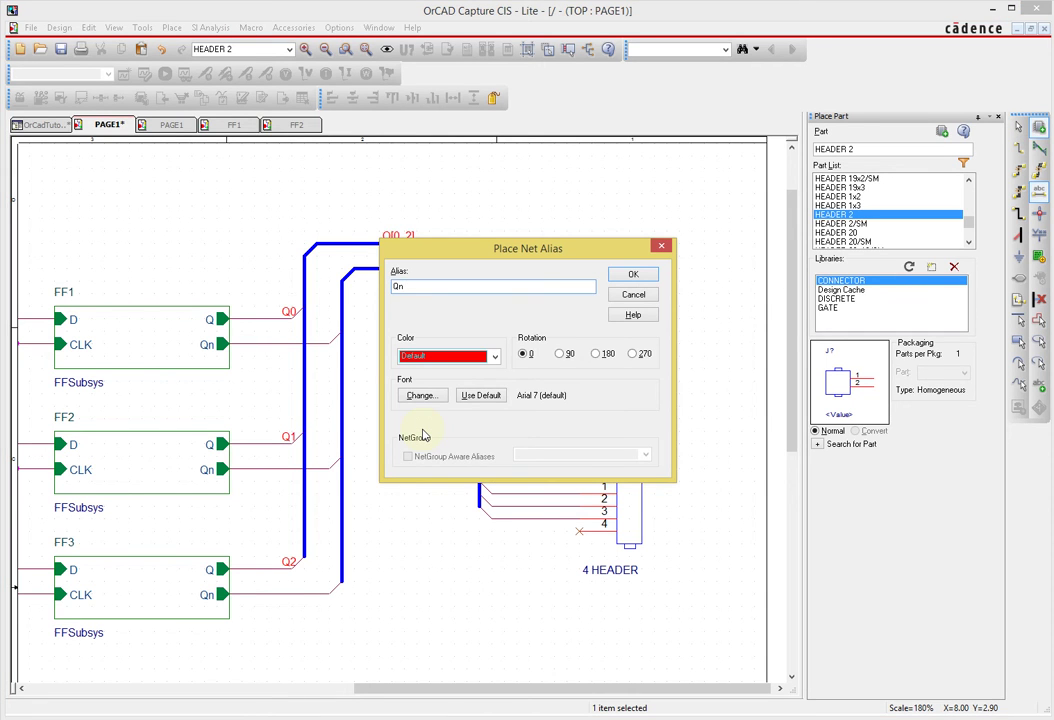
text(Qn0)
key(Return)
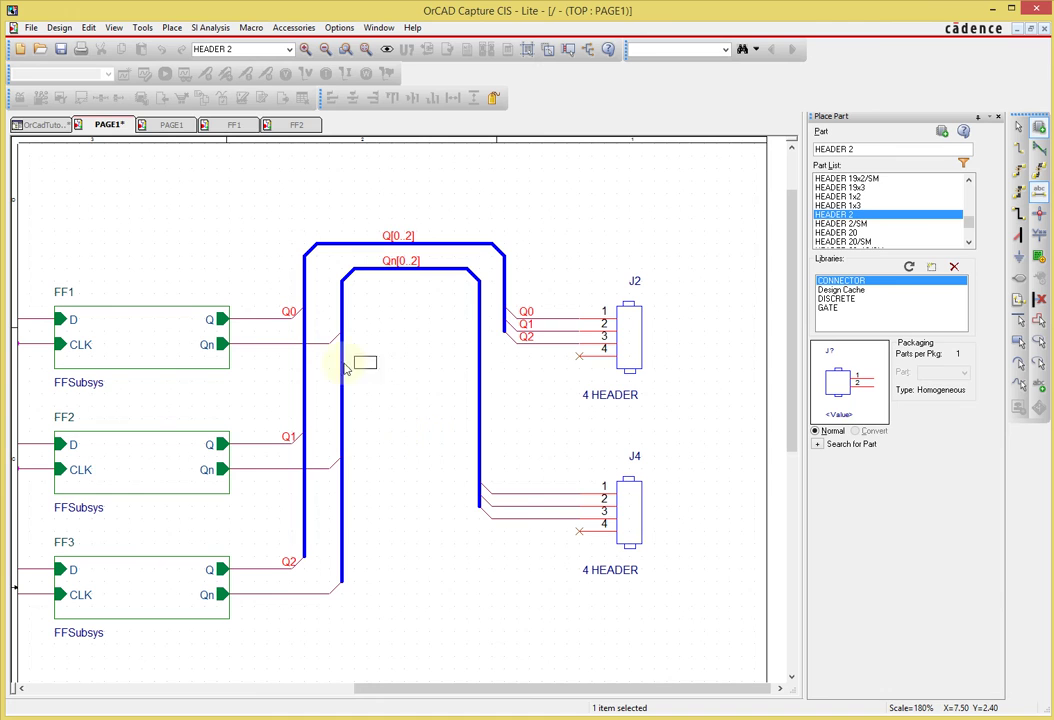
click(277, 347)
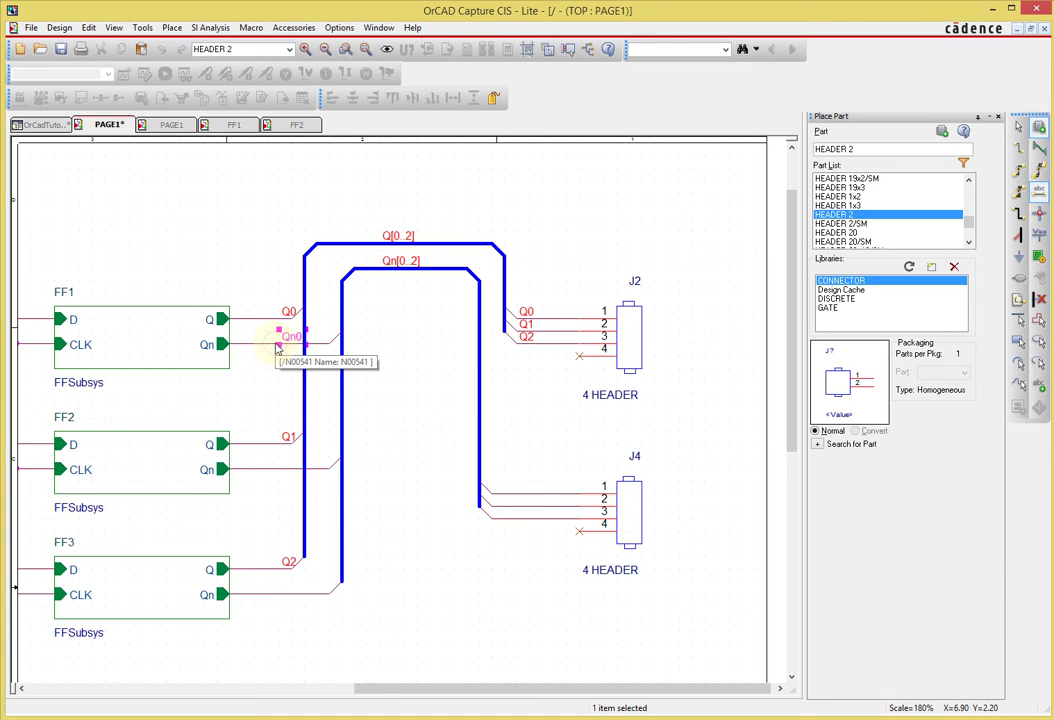
click(278, 470)
click(284, 598)
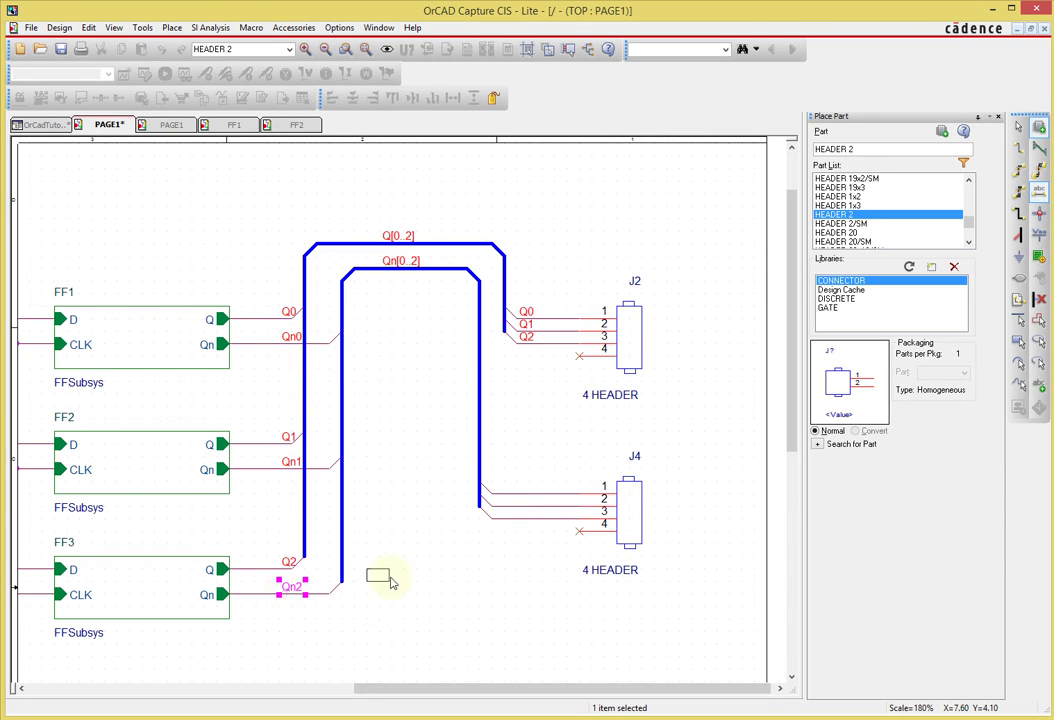
Place the net aliases Qn0, Qn1 and Qn2 on the wires to J4 pins 1, 2 and 3
key(n)
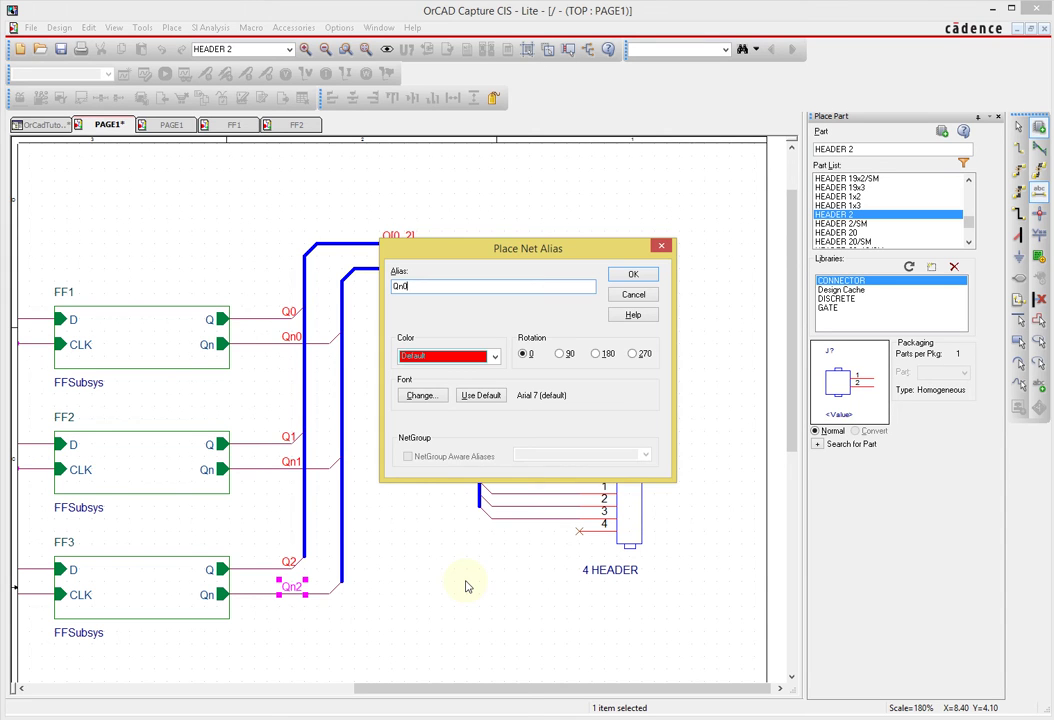
key(Return)
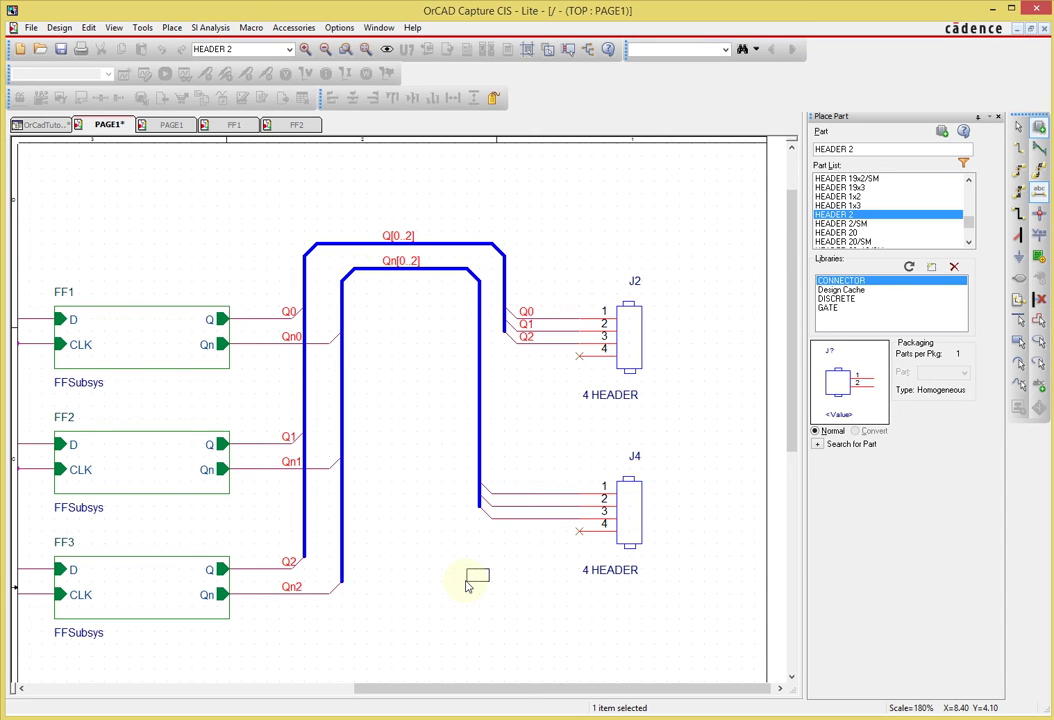
click(495, 493)
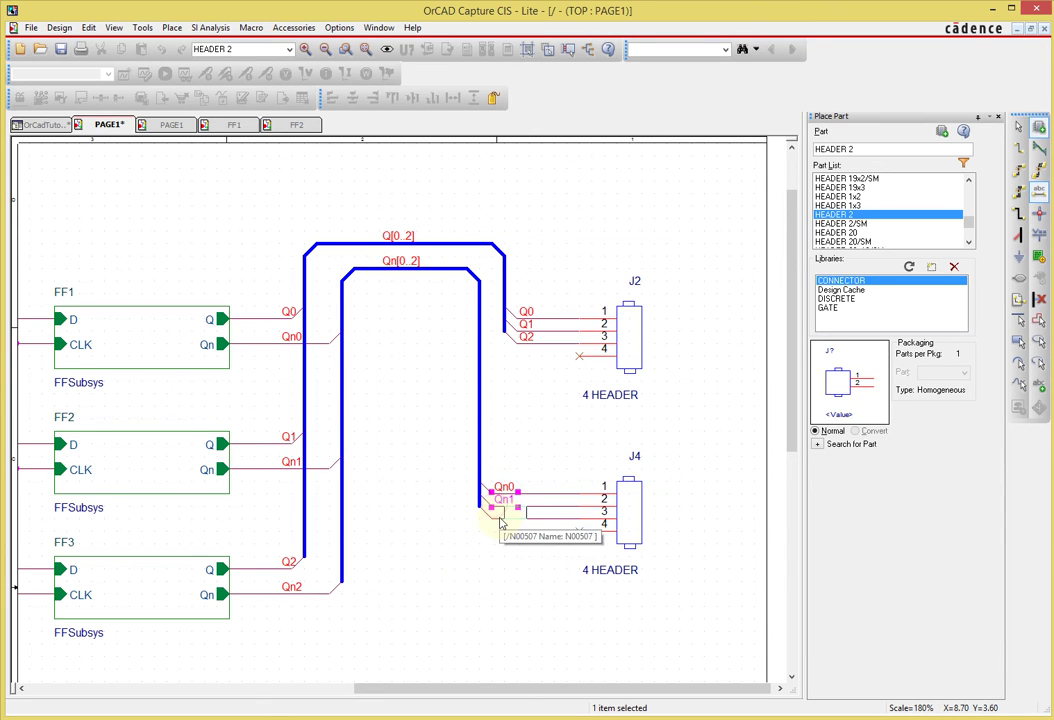
click(500, 520)
click(498, 524)
key(Escape)
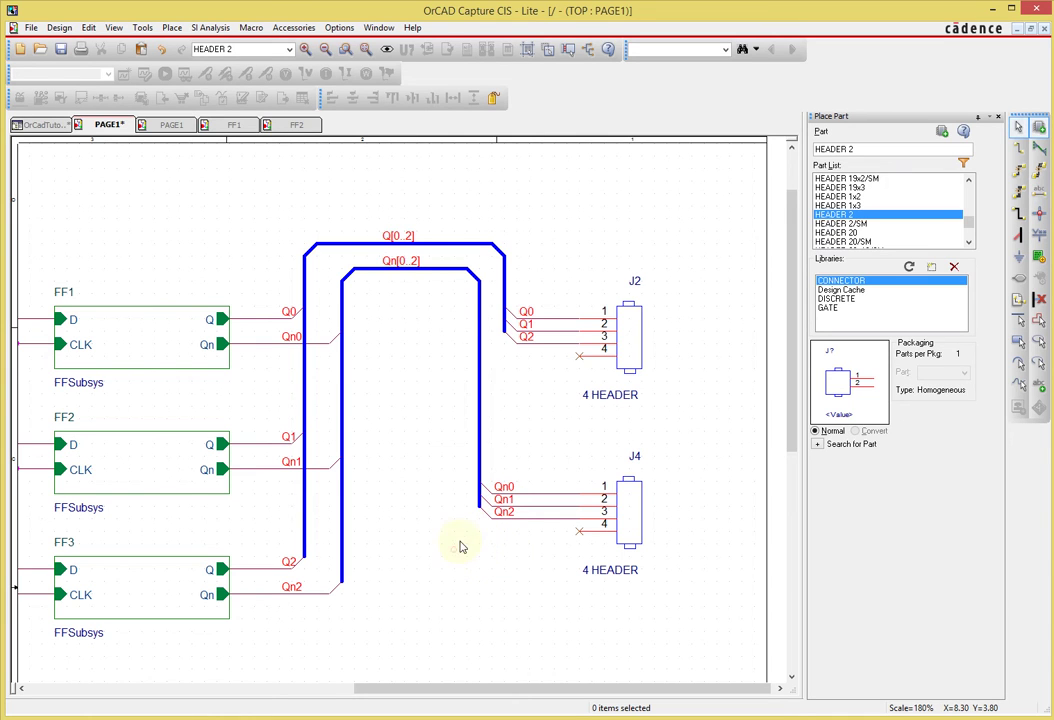
Try to move the Qn0, Qn1 and Qn2 labels of the flip-flop outputs together along their wires, away from the Q bus
click(288, 338)
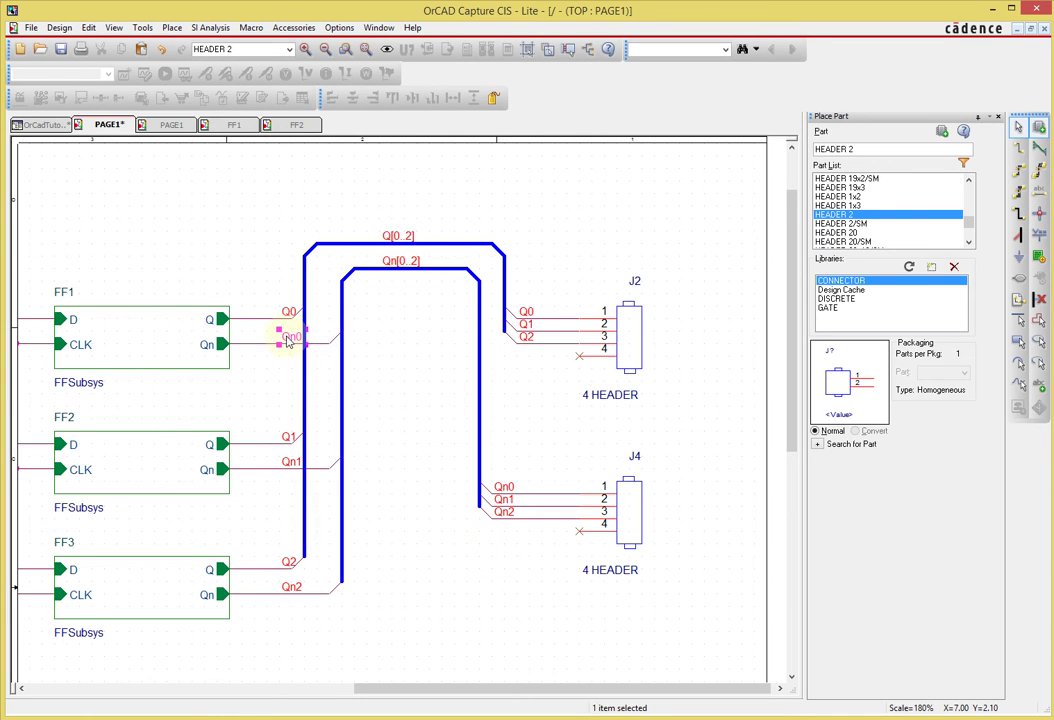
click(398, 373)
click(290, 338)
ctrl+click(289, 462)
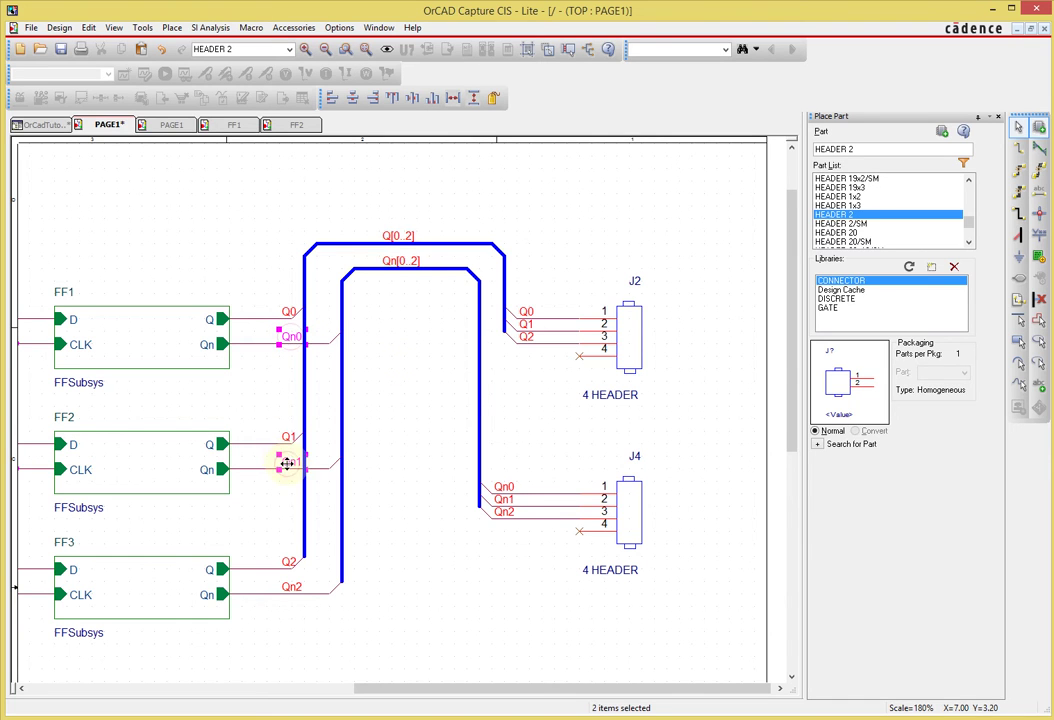
ctrl+click(290, 586)
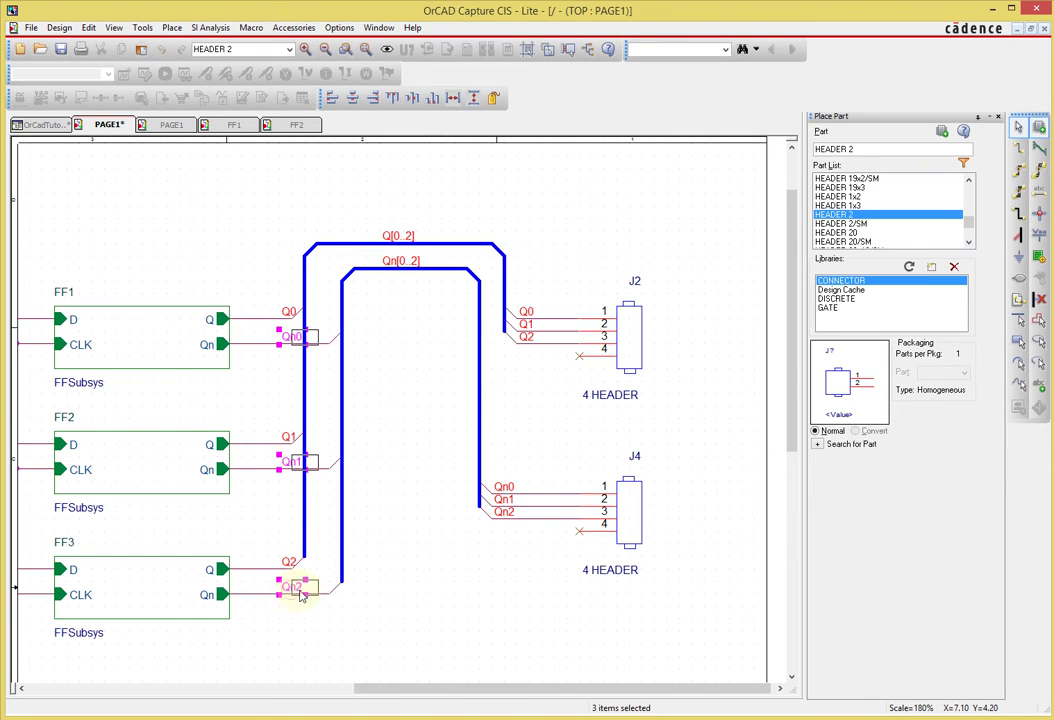
drag(300, 595, 323, 596)
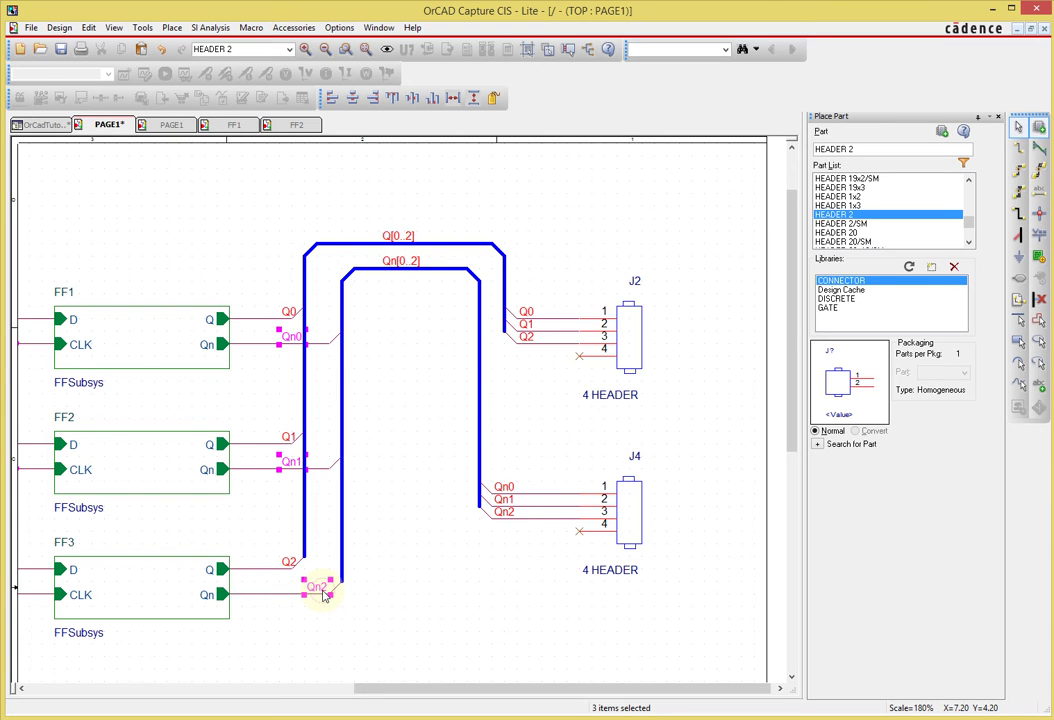
click(477, 540)
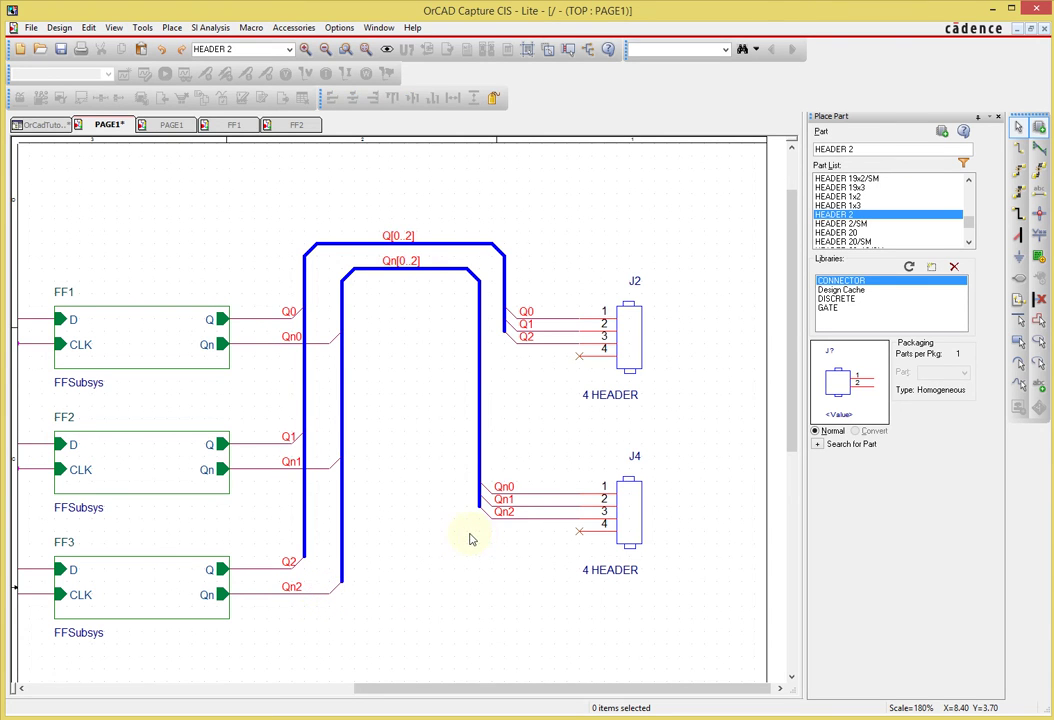
Move the vertical Qn bus section beside the flip-flops, with its bus entries, two grid spaces away from the Q bus
click(341, 328)
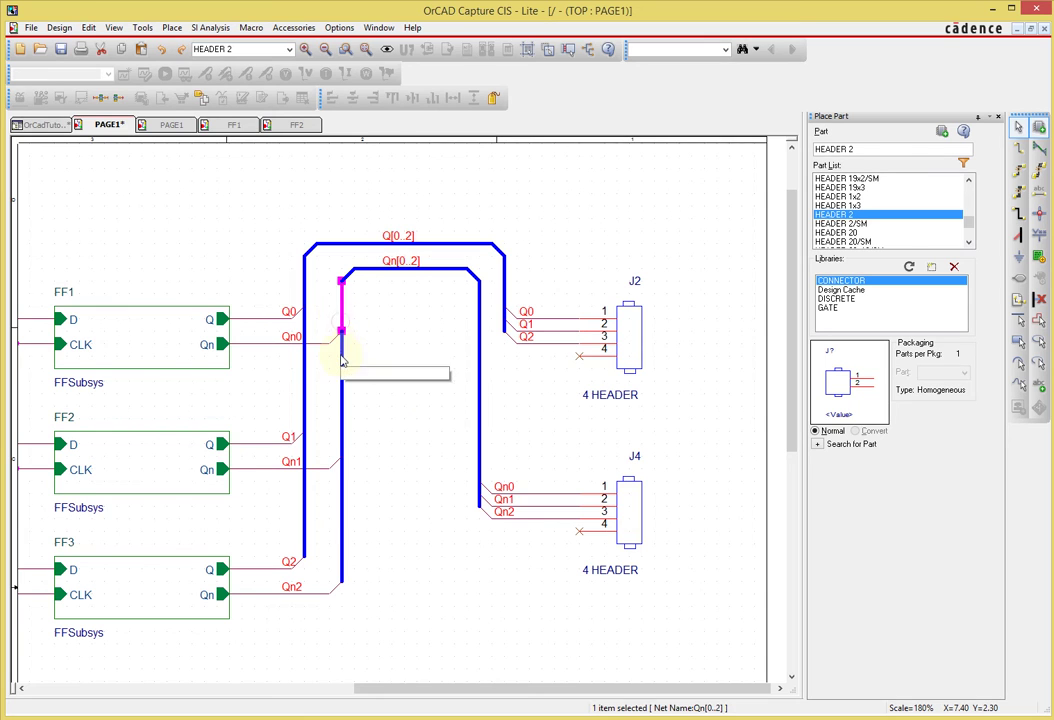
click(333, 267)
drag(333, 267, 379, 604)
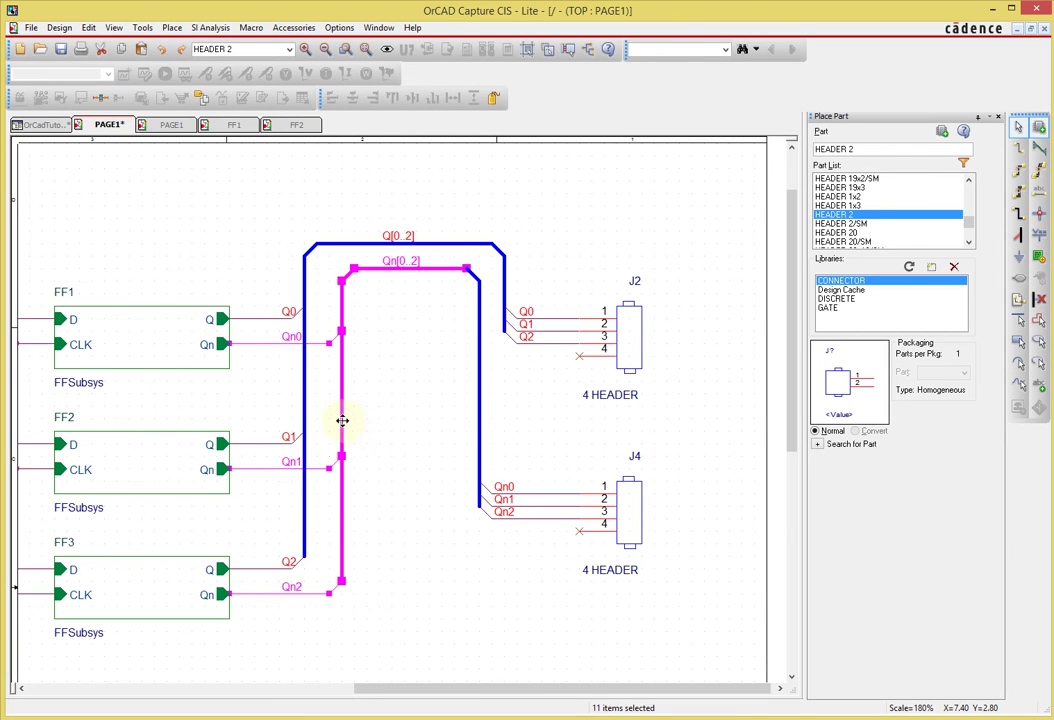
mouse_move(341, 419)
mouse_down()
mouse_move(352, 427)
mouse_move(341, 421)
mouse_up()
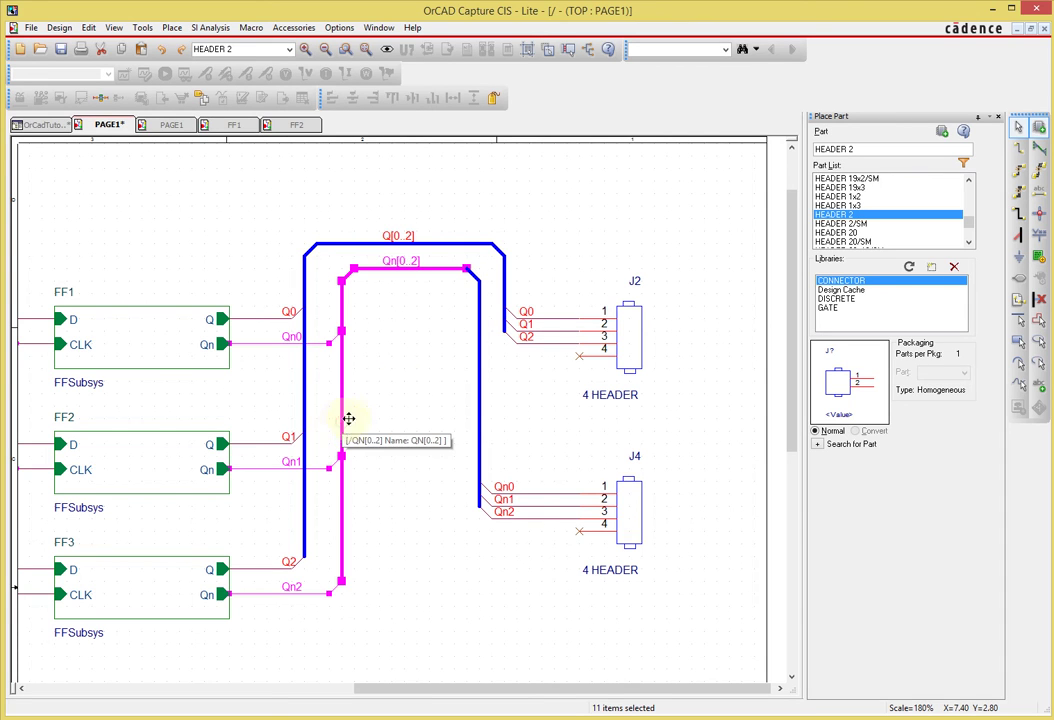
ctrl+click(383, 269)
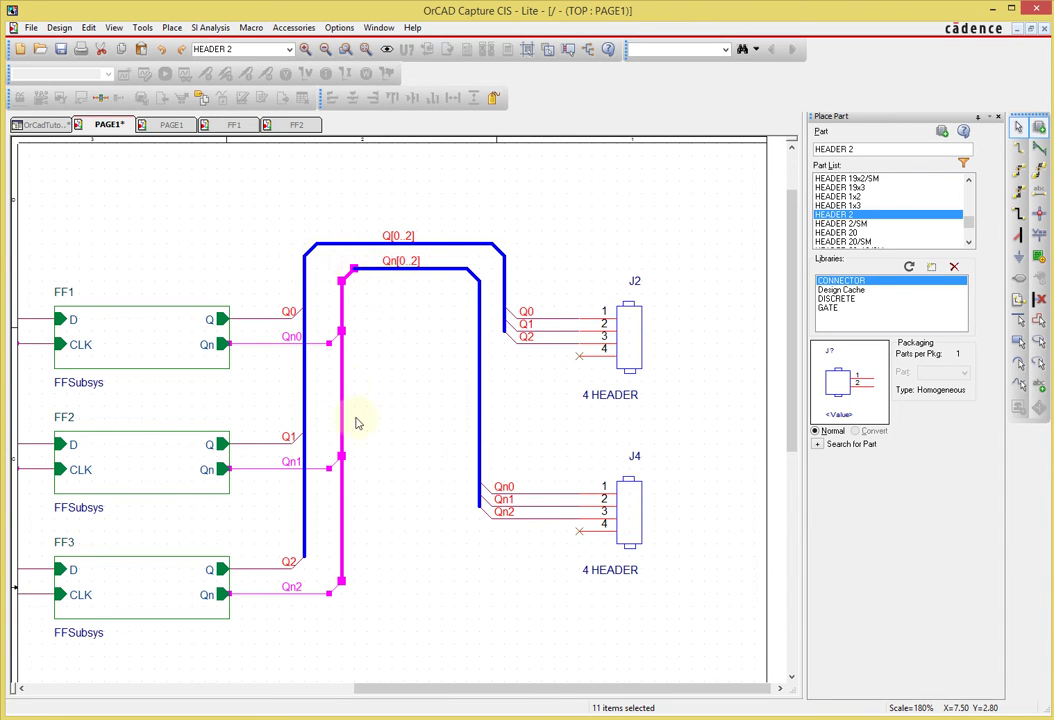
drag(343, 414, 368, 419)
click(405, 433)
Move the Qn0, Qn1 and Qn2 labels of the flip-flop outputs together two grid spaces along their wires toward the Qn bus
click(318, 338)
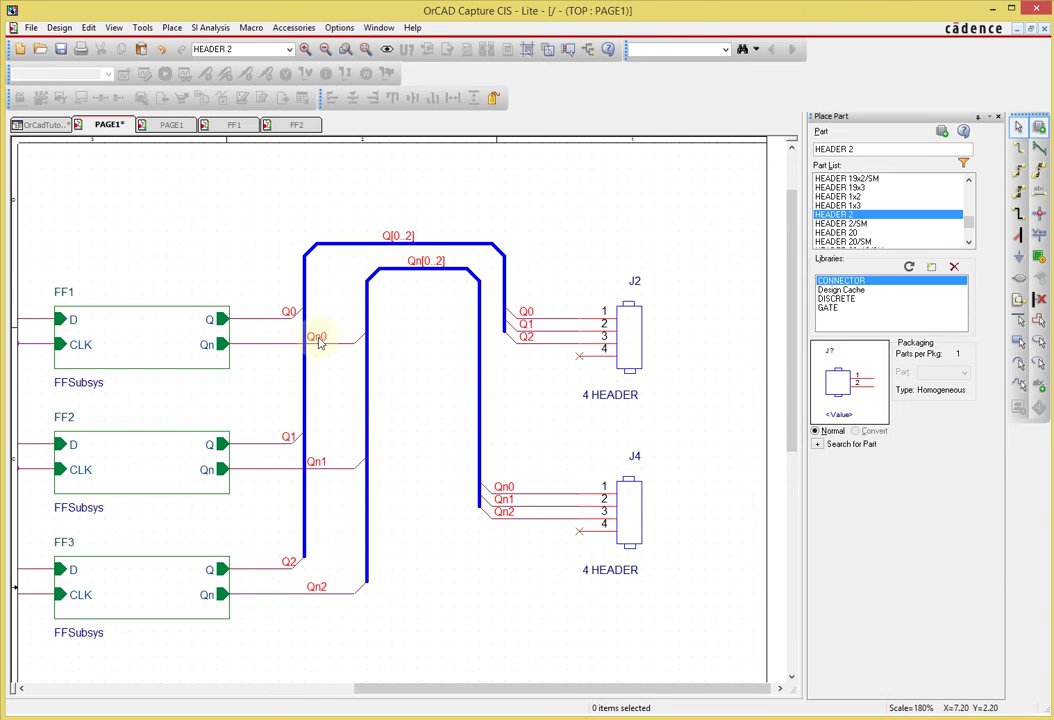
ctrl+click(316, 461)
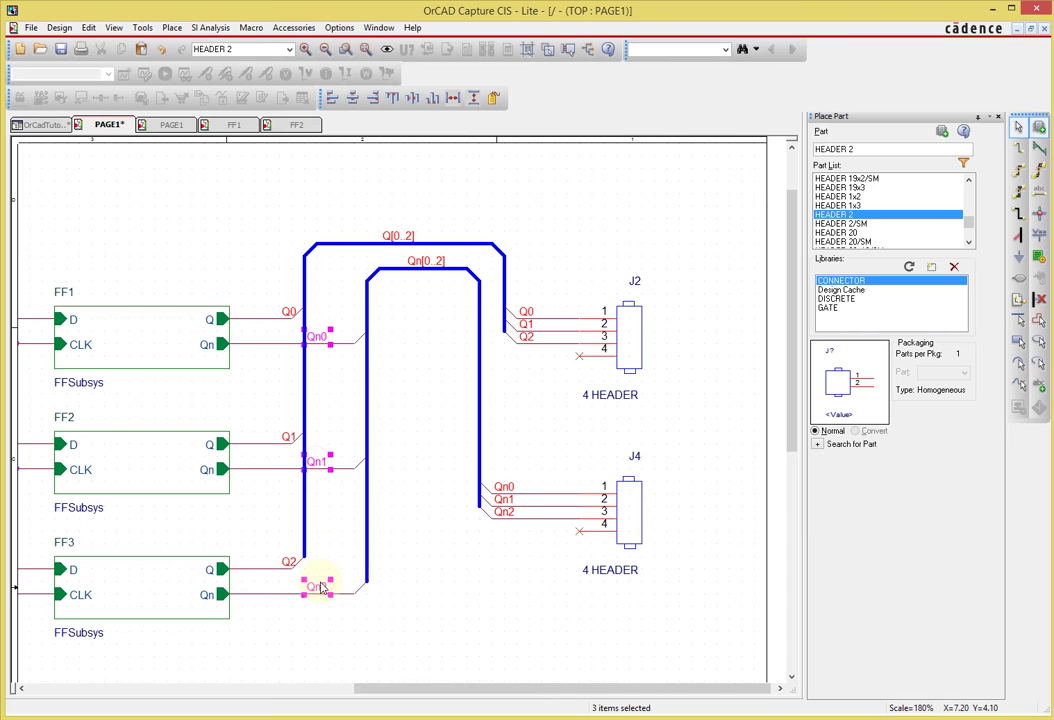
drag(321, 588, 340, 588)
click(414, 532)
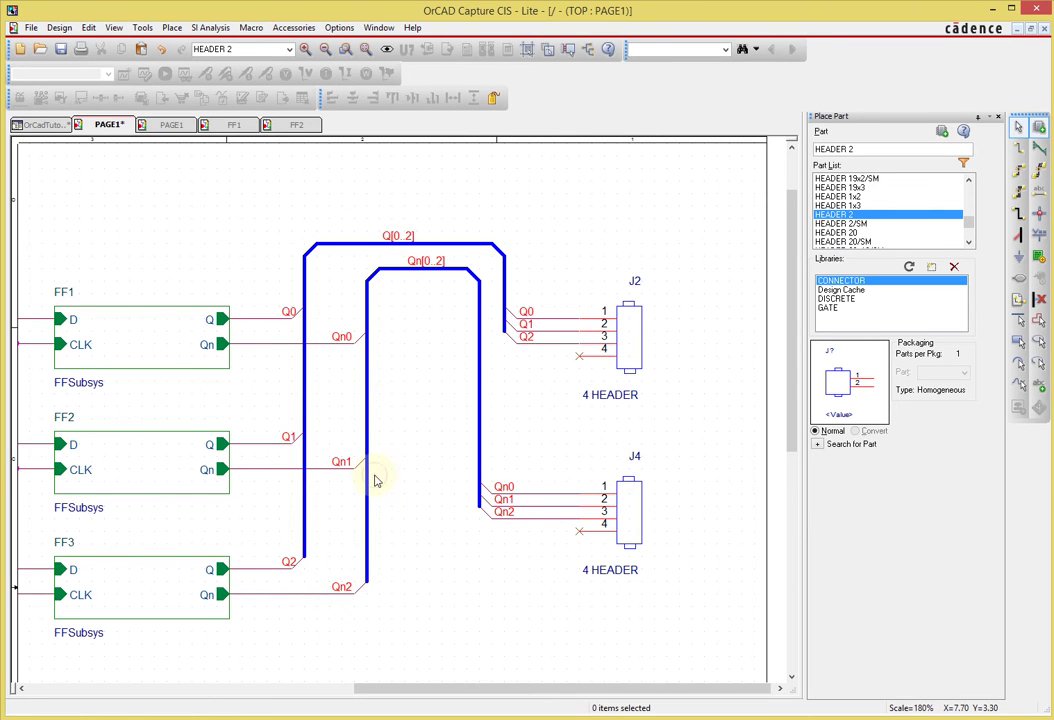
Open the FF1 subsystem schematic, inspect the pin properties of NAND gate U2A, and close its property sheet
key(o)
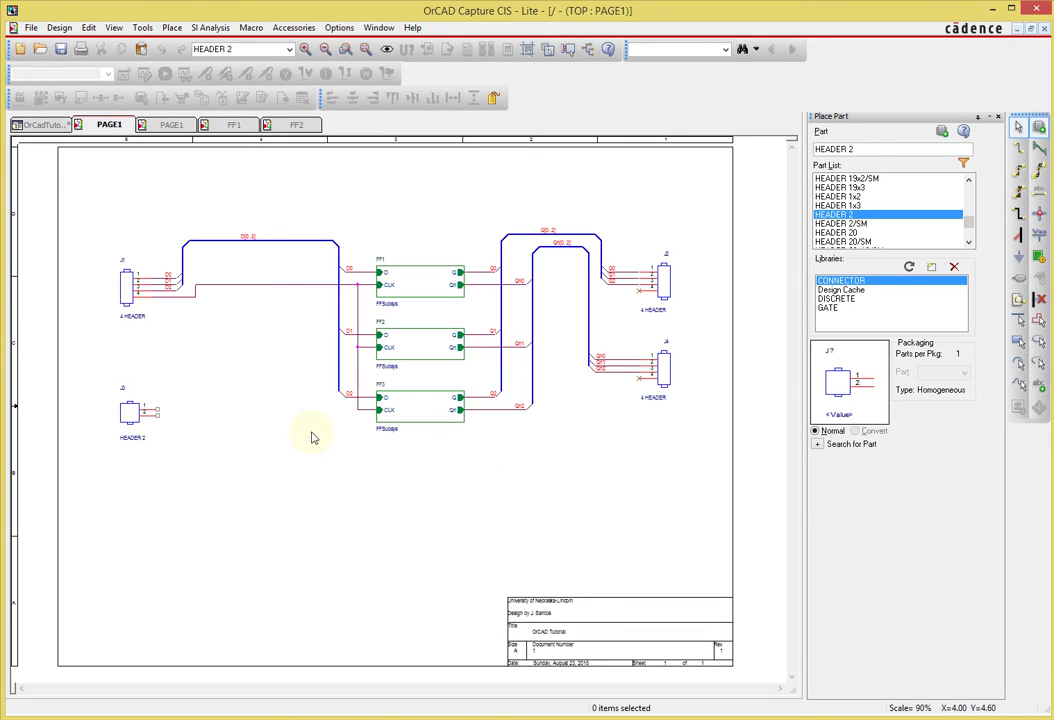
double_click(418, 289)
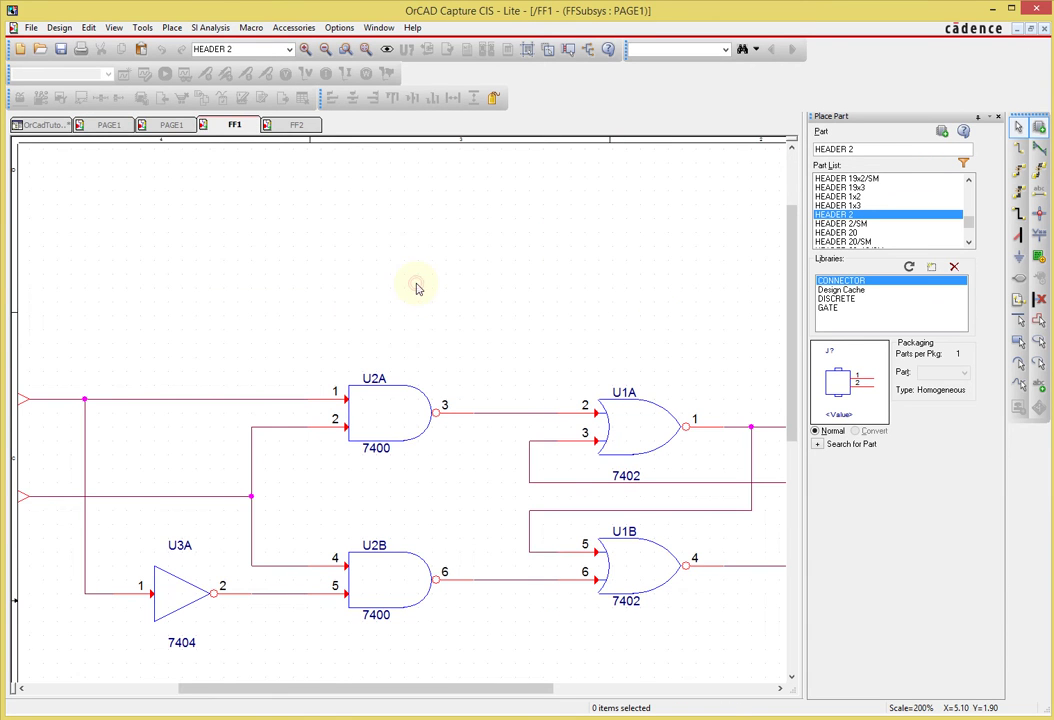
key(o)
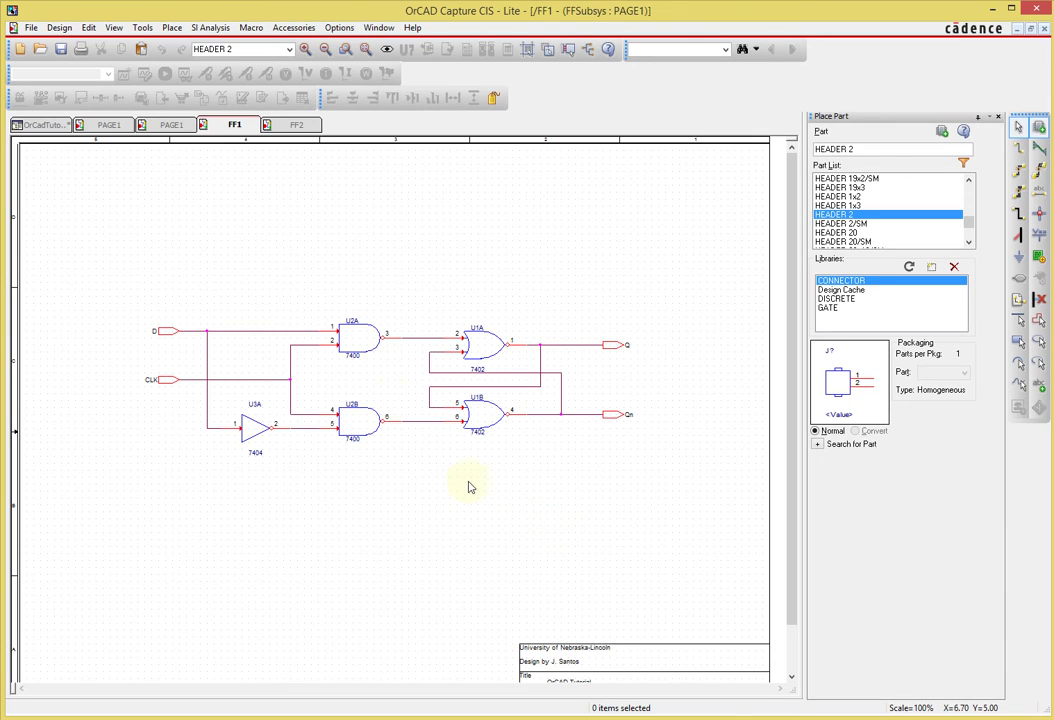
double_click(368, 350)
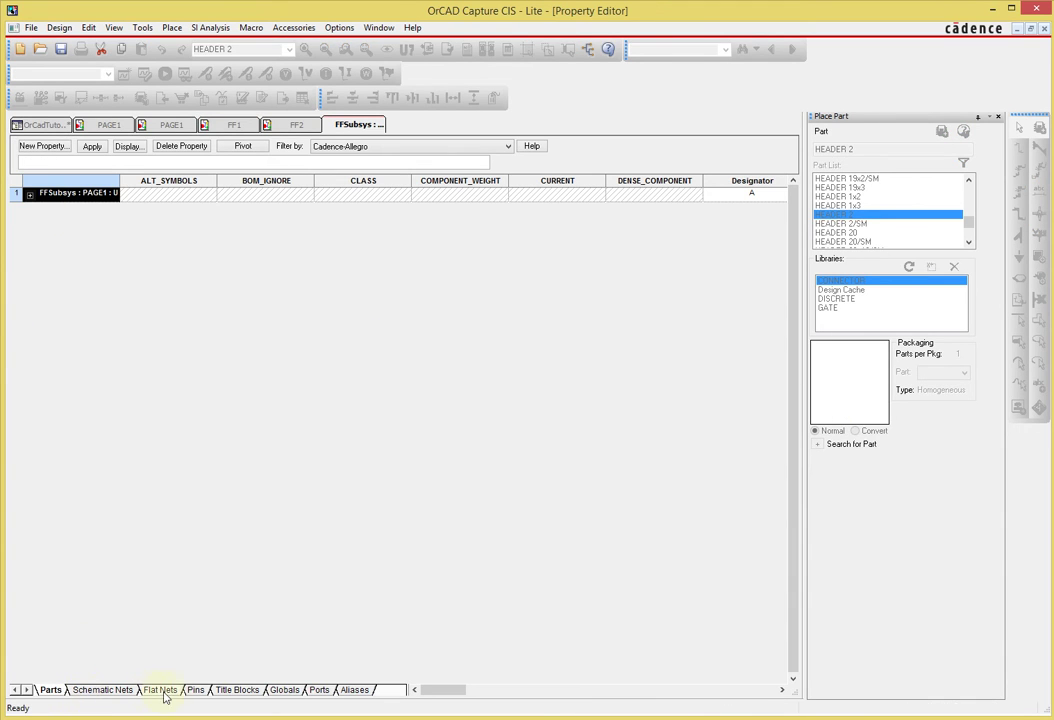
click(195, 689)
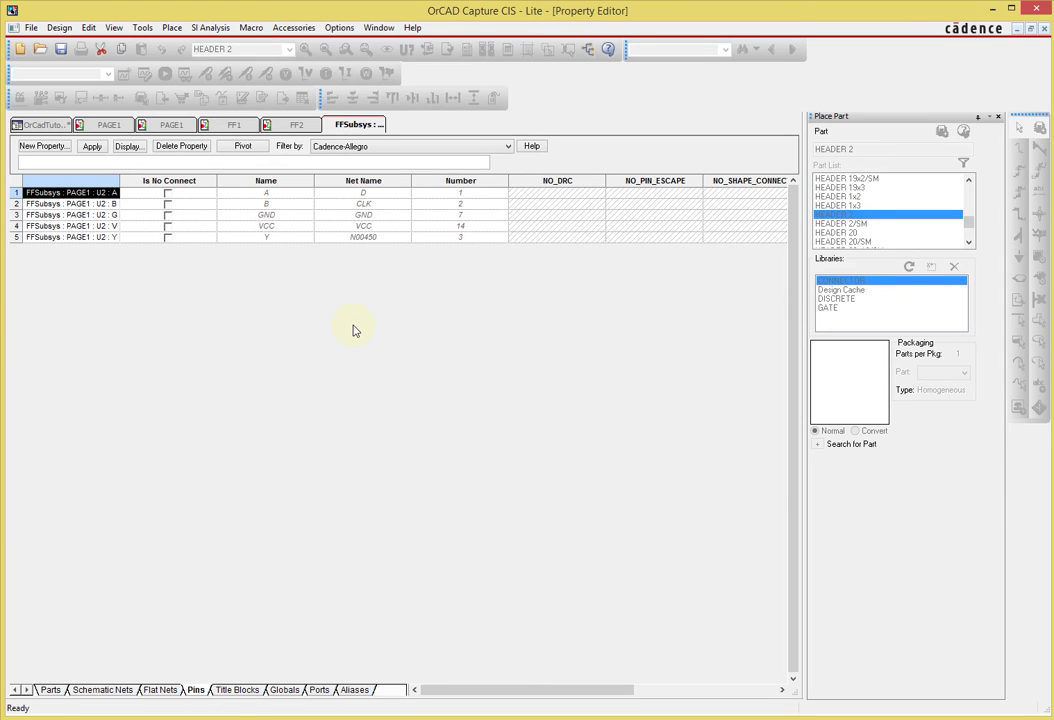
right_click(366, 125)
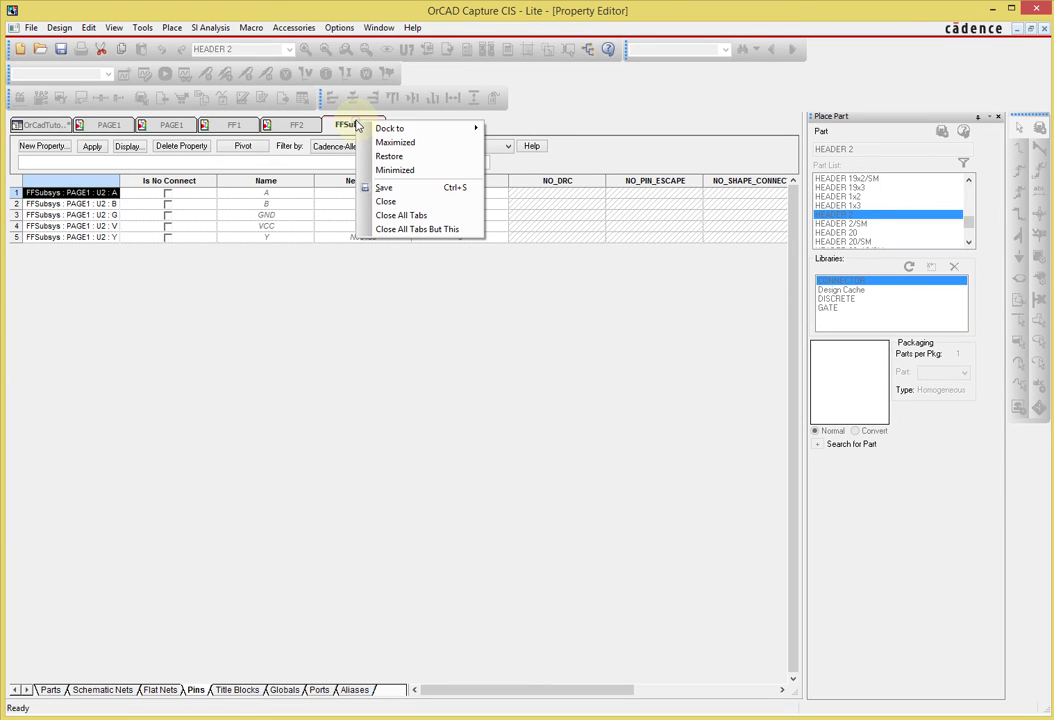
click(406, 203)
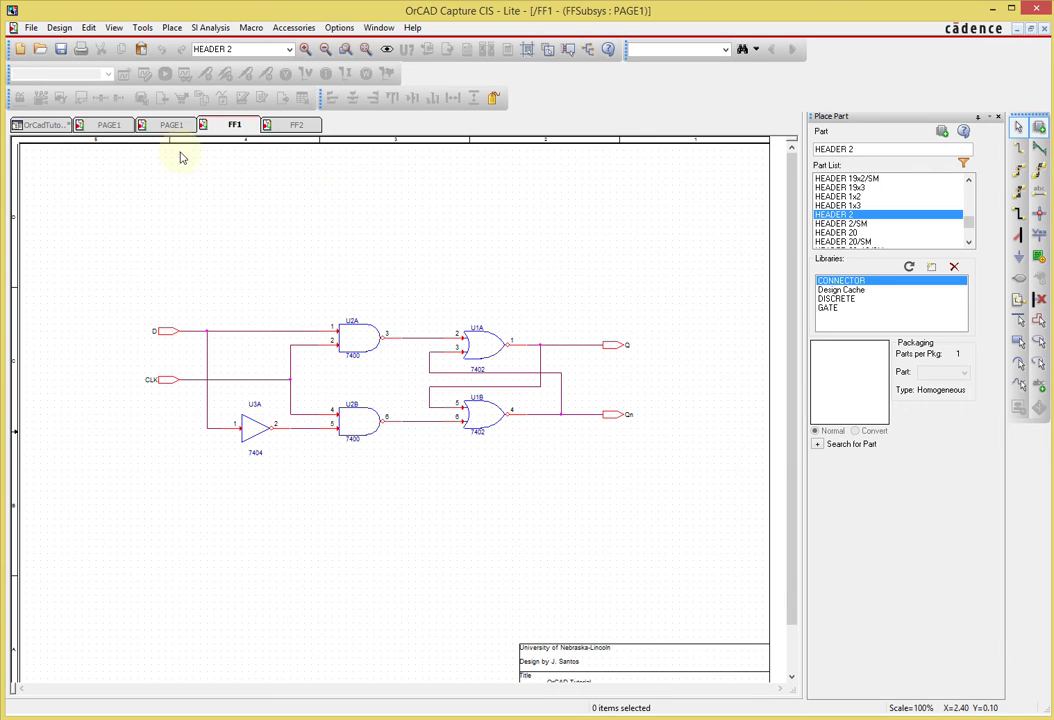
On the TOP page, place a VCC_BAR power symbol from the CAPSYM library just above and beside the pins of J3
click(105, 124)
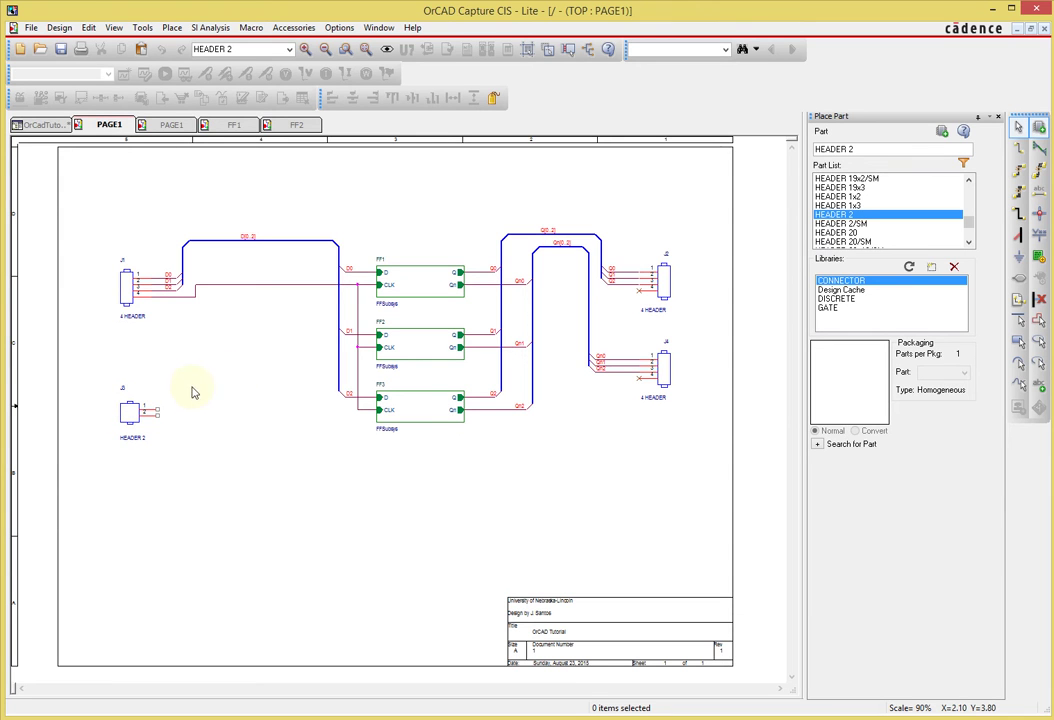
ctrl+scroll(207, 418, up, 1)
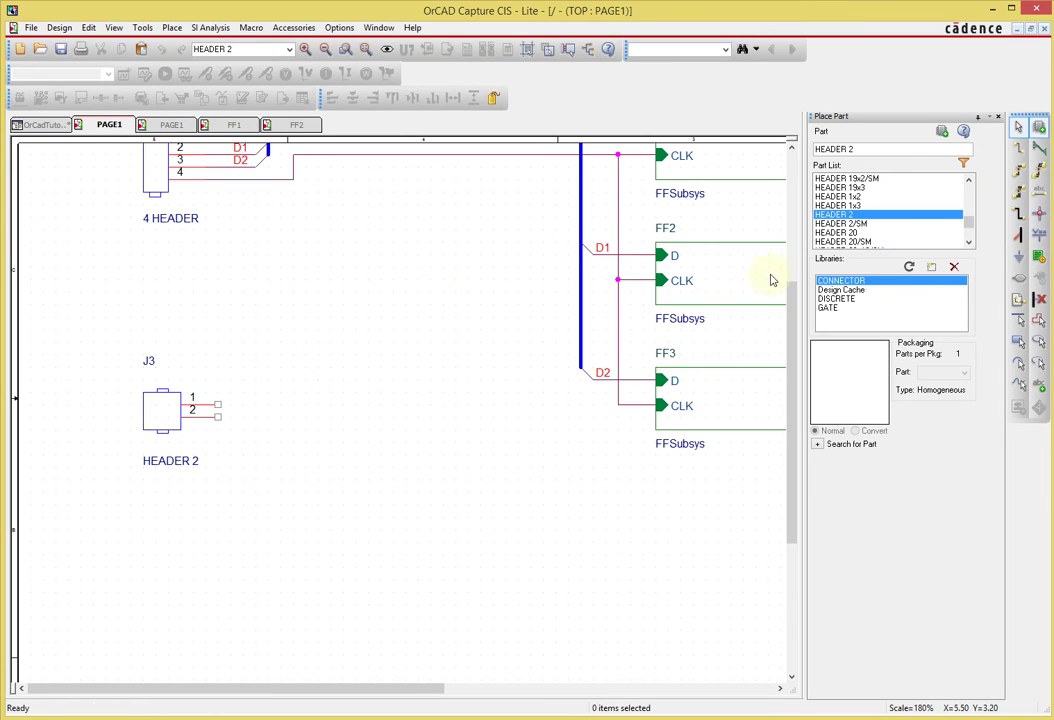
click(1040, 236)
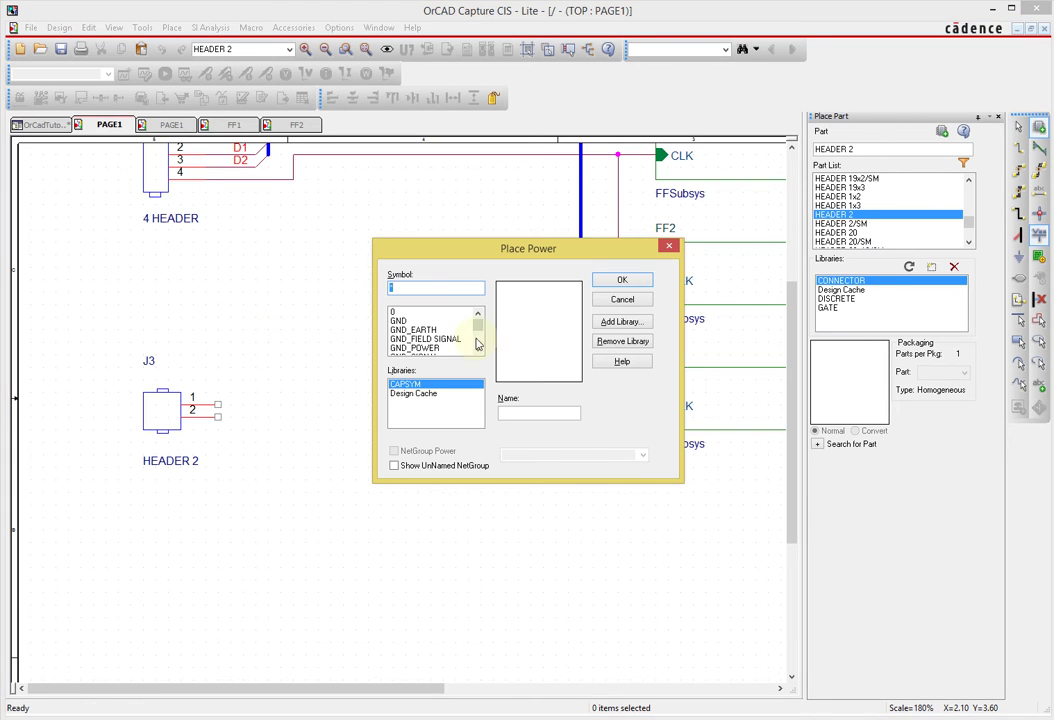
drag(478, 330, 477, 338)
click(415, 321)
click(420, 330)
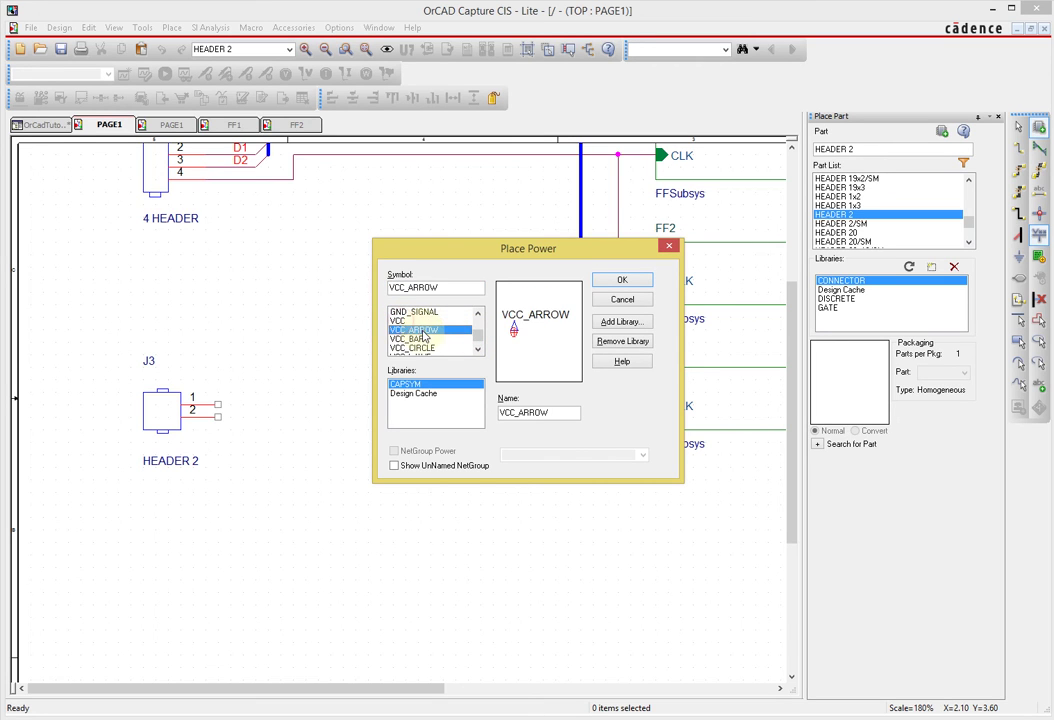
click(424, 339)
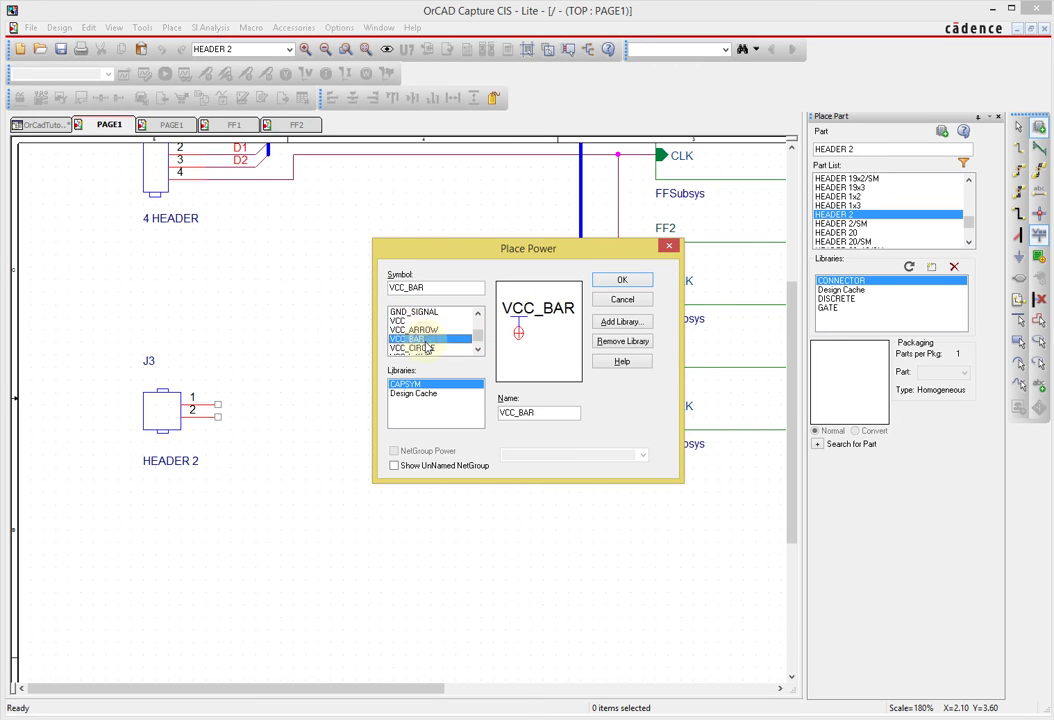
click(621, 280)
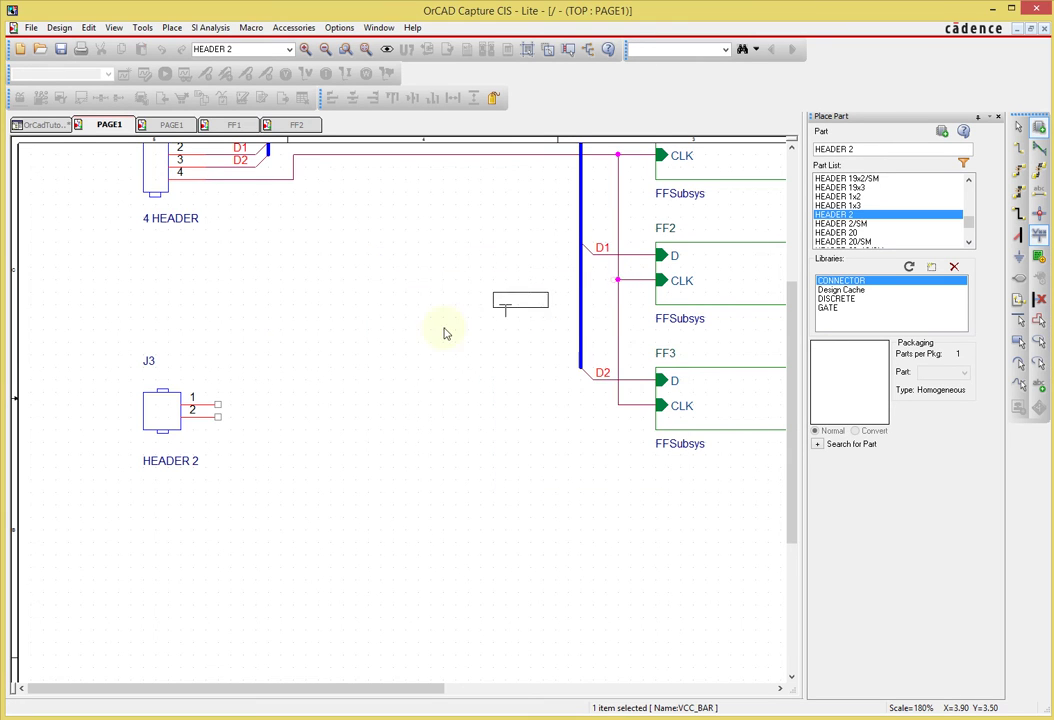
click(235, 369)
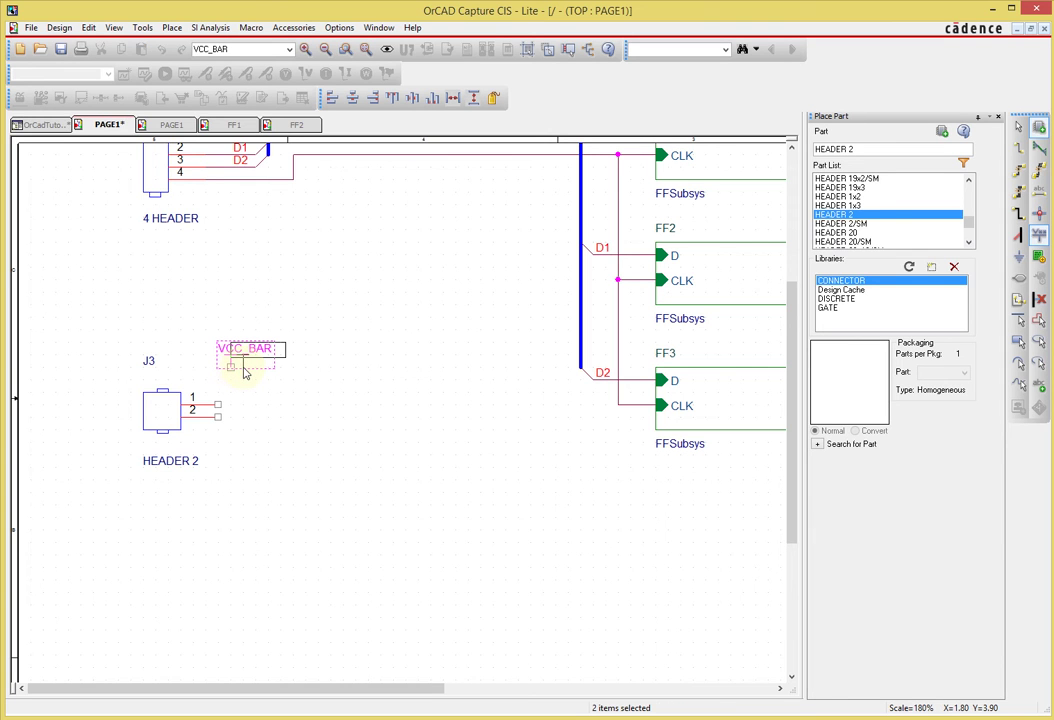
key(Escape)
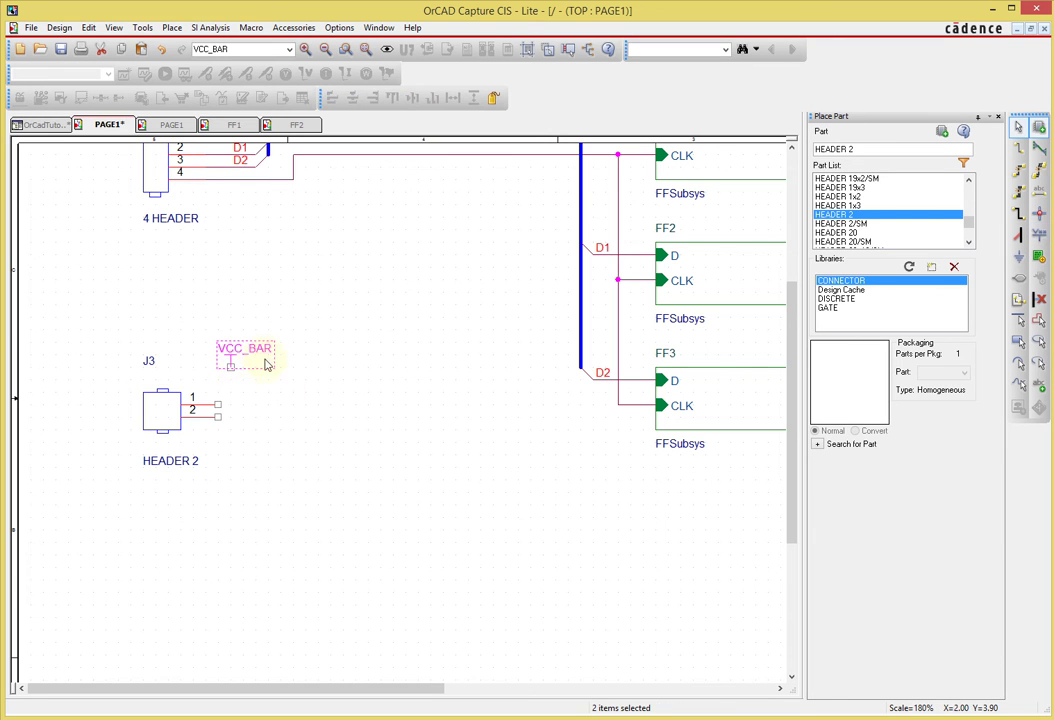
Rename the power symbol near J3 as VCC
double_click(255, 348)
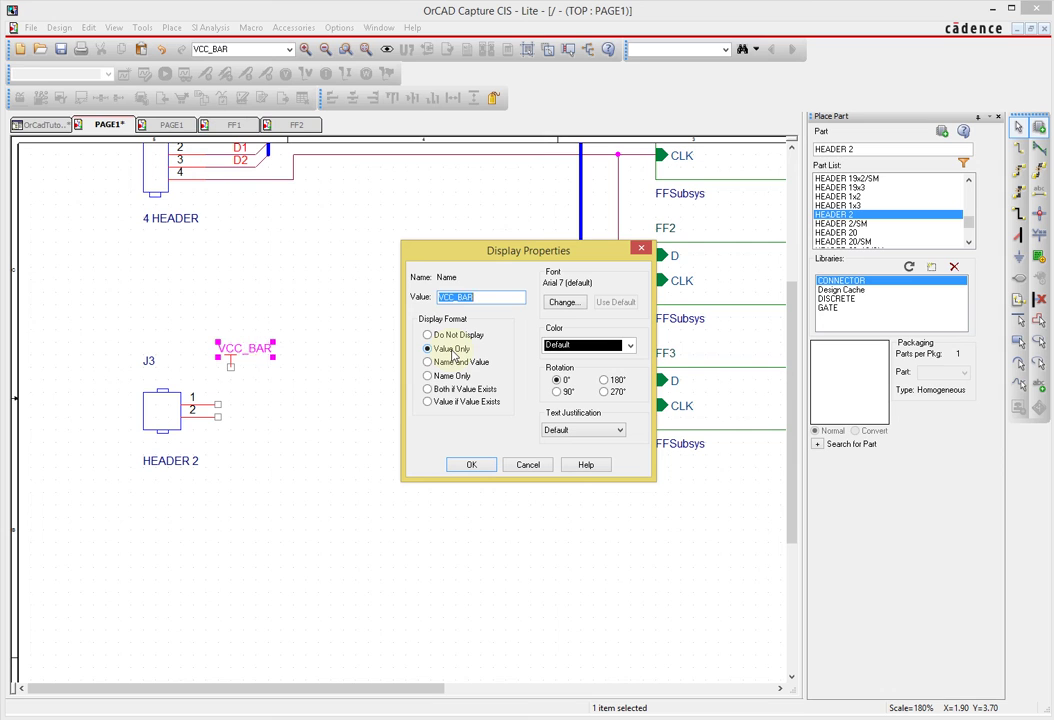
text(VCC)
key(Return)
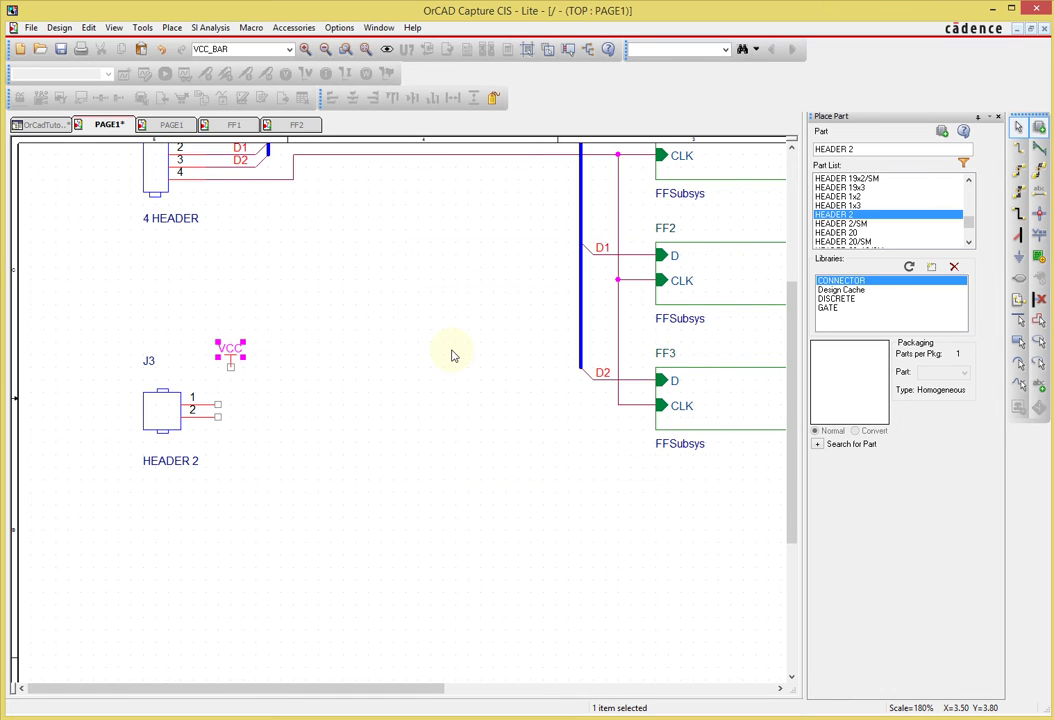
click(358, 332)
Wire the VCC power symbol to pin 1 of J3
key(w)
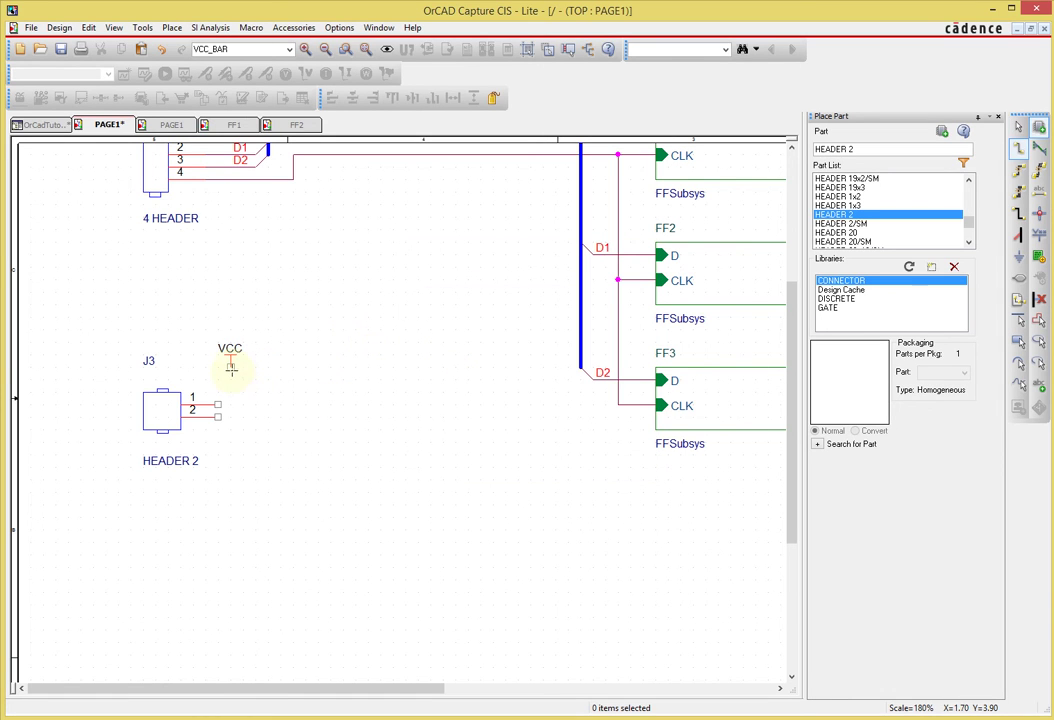
click(231, 368)
click(218, 405)
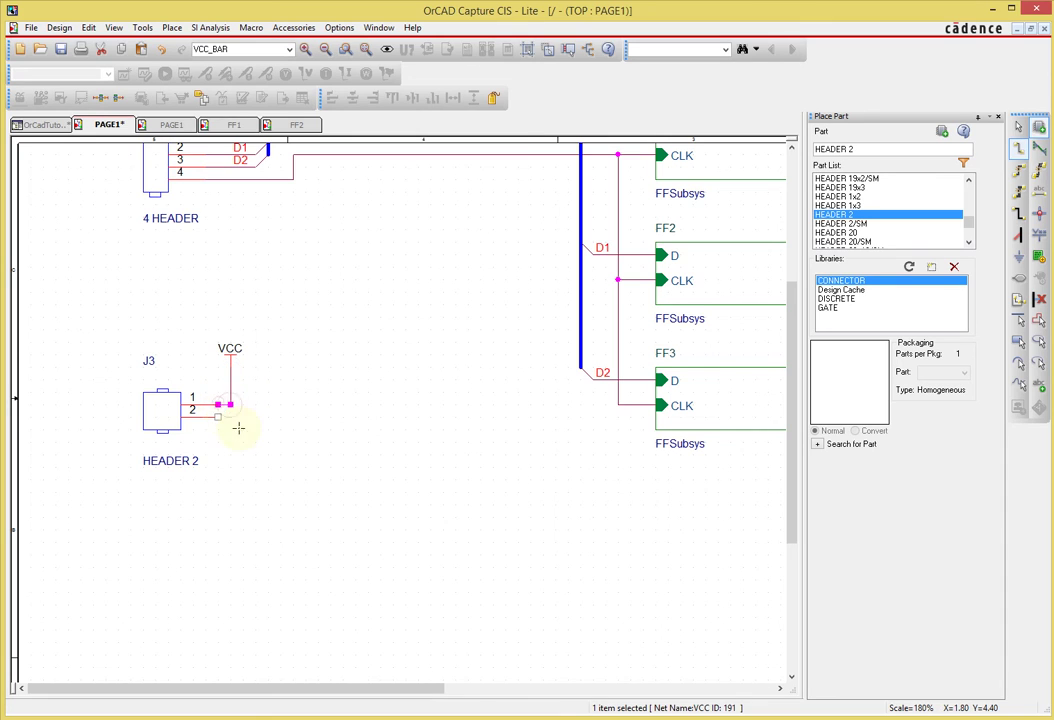
key(Escape)
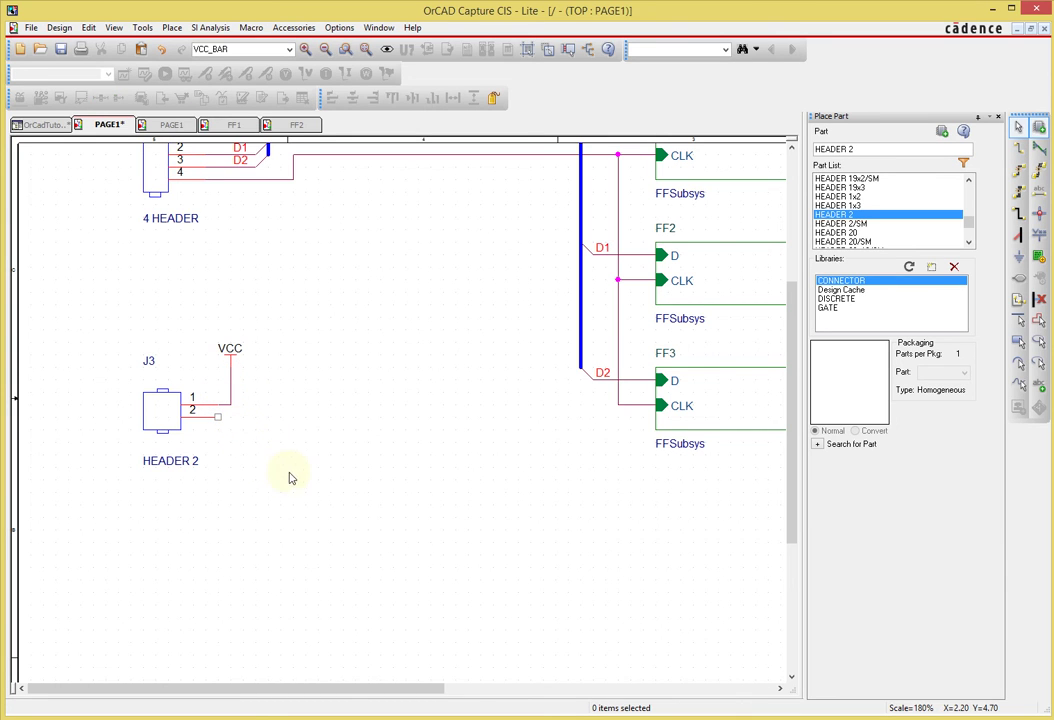
Place a GND ground symbol from the CAPSYM library below J3, vertically aligned with the VCC symbol
key(g)
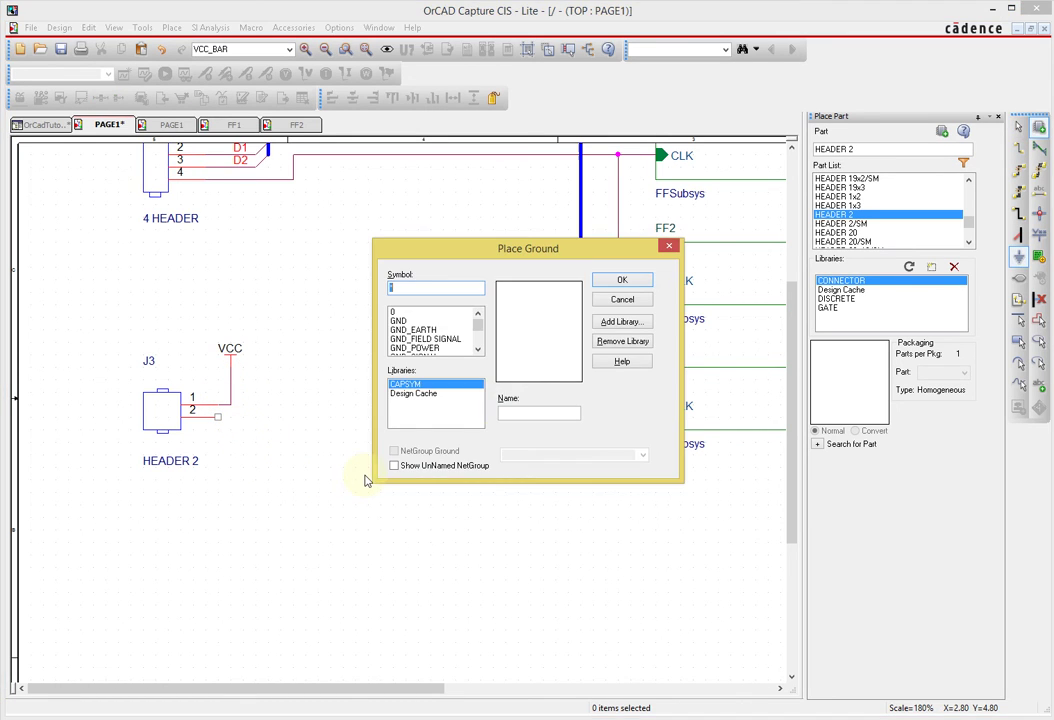
click(399, 320)
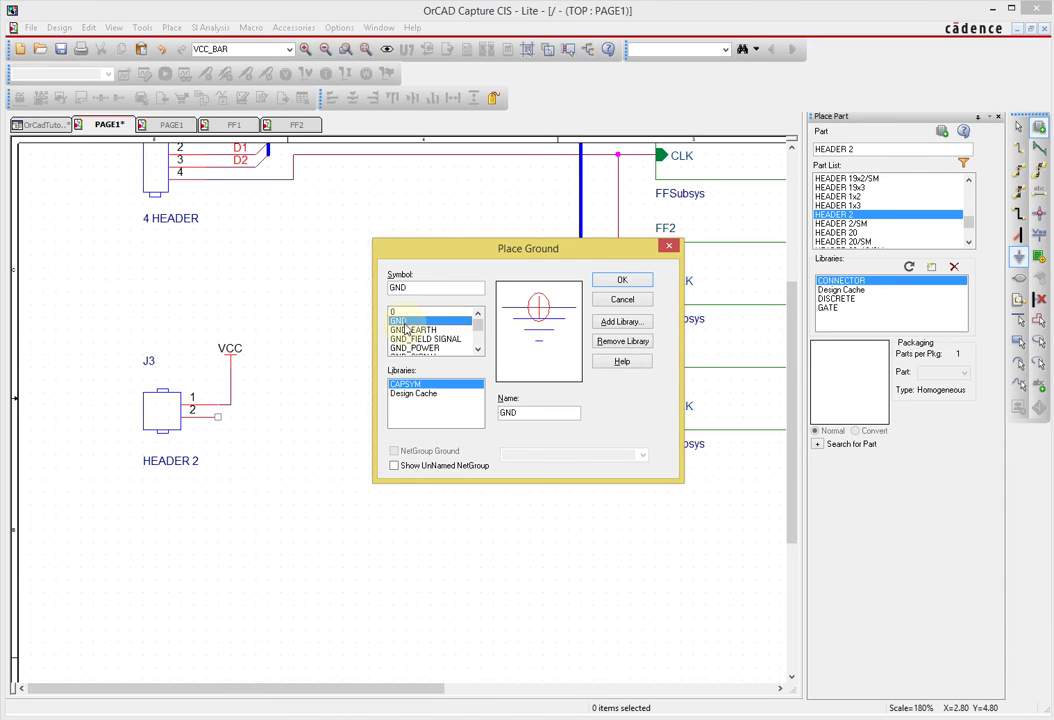
click(621, 279)
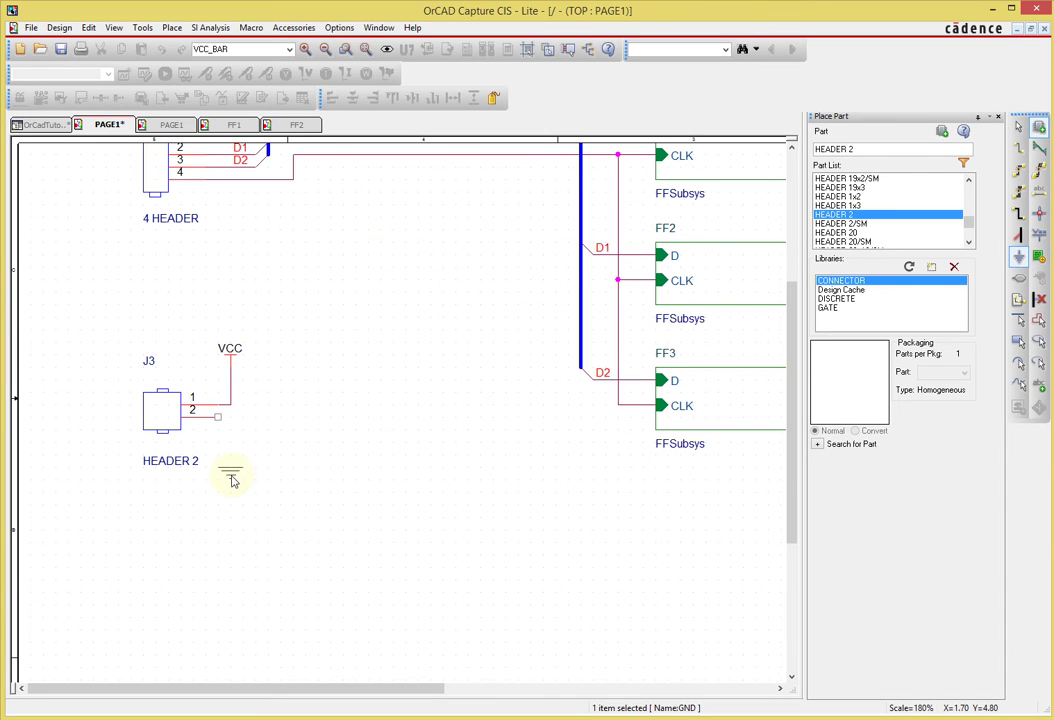
click(229, 506)
key(Escape)
Wire pin 2 of J3 to the GND symbol
key(w)
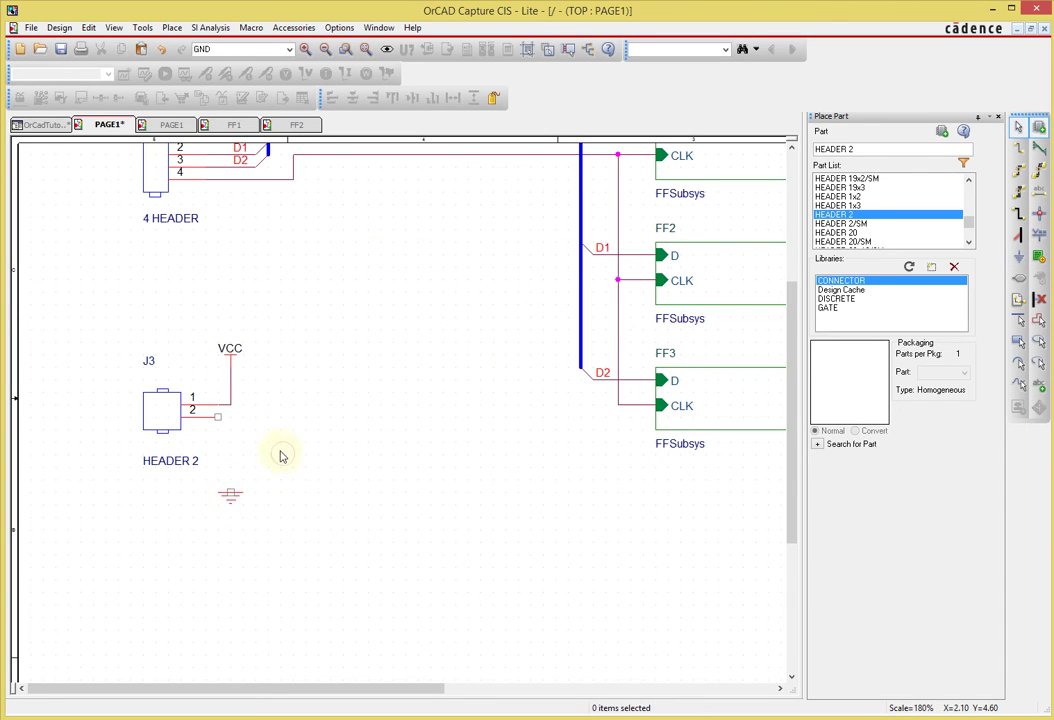
click(218, 416)
click(230, 490)
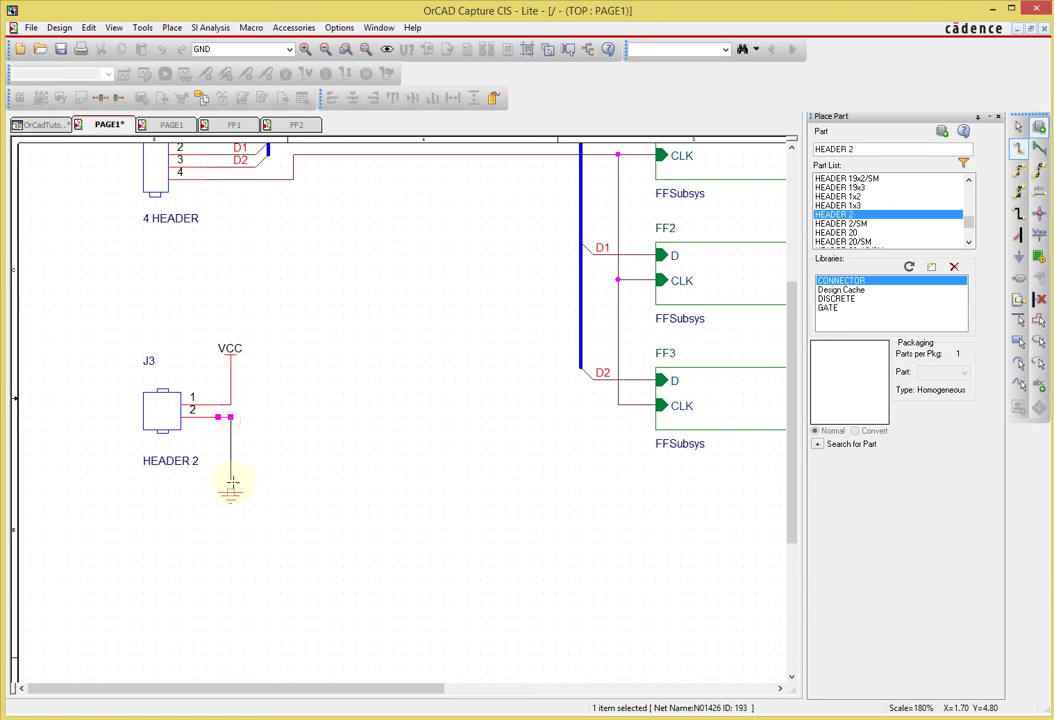
click(230, 490)
key(Escape)
click(337, 454)
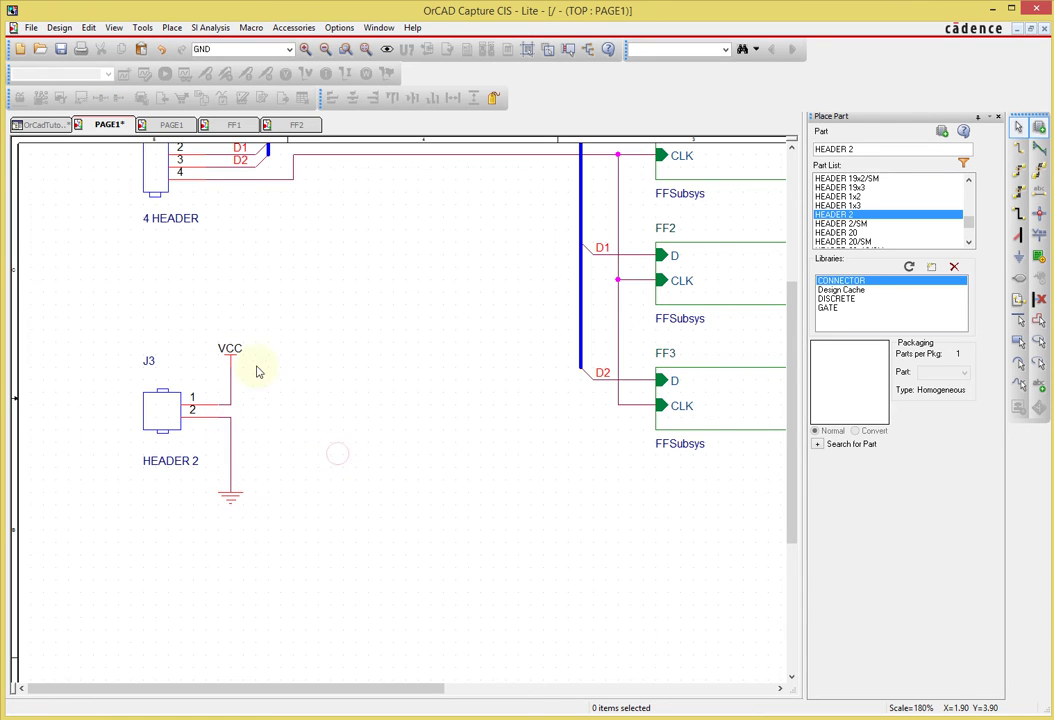
click(231, 350)
click(231, 502)
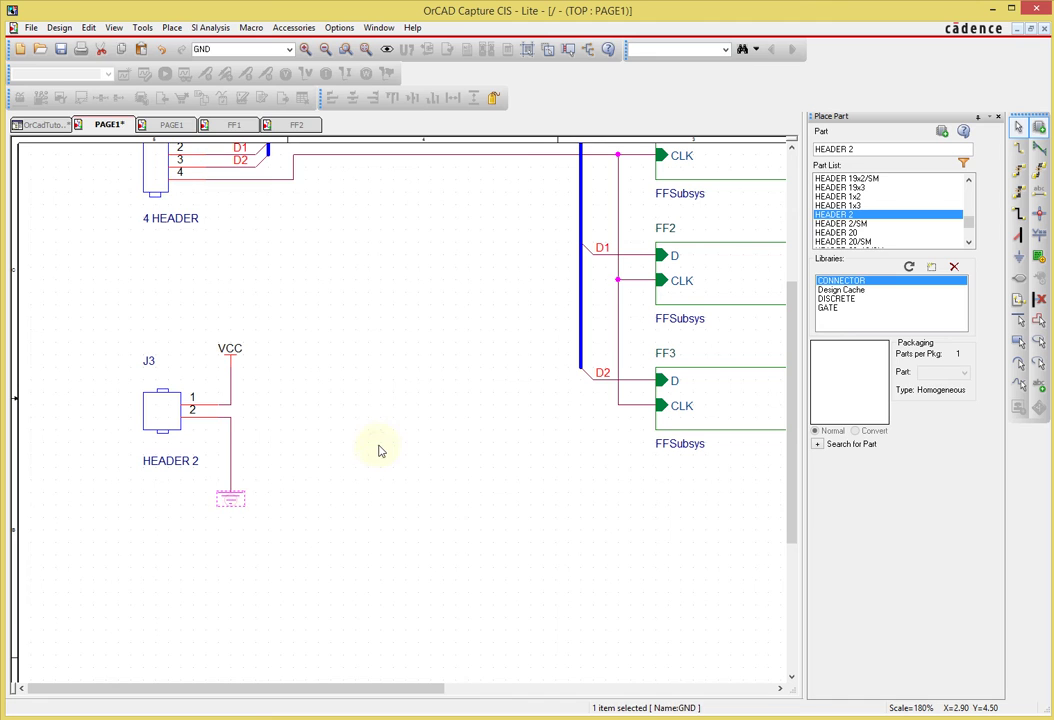
click(300, 436)
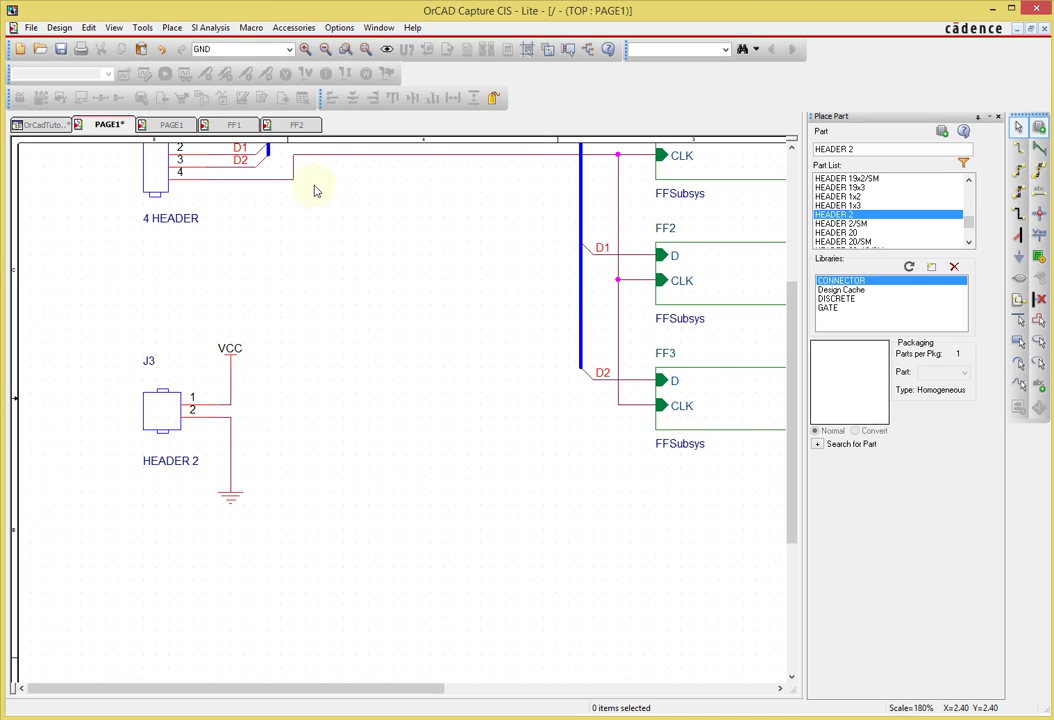
click(231, 356)
click(463, 407)
Open the FF1 subsystem schematic and select gates U2A, U1A and U3A together
key(o)
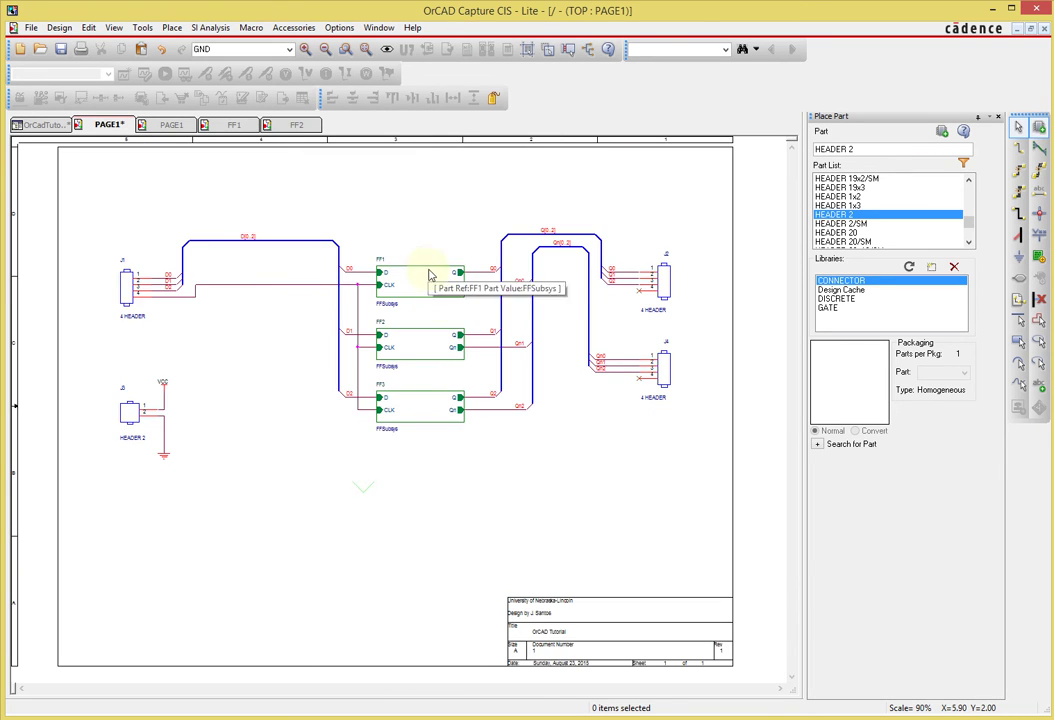
key(d)
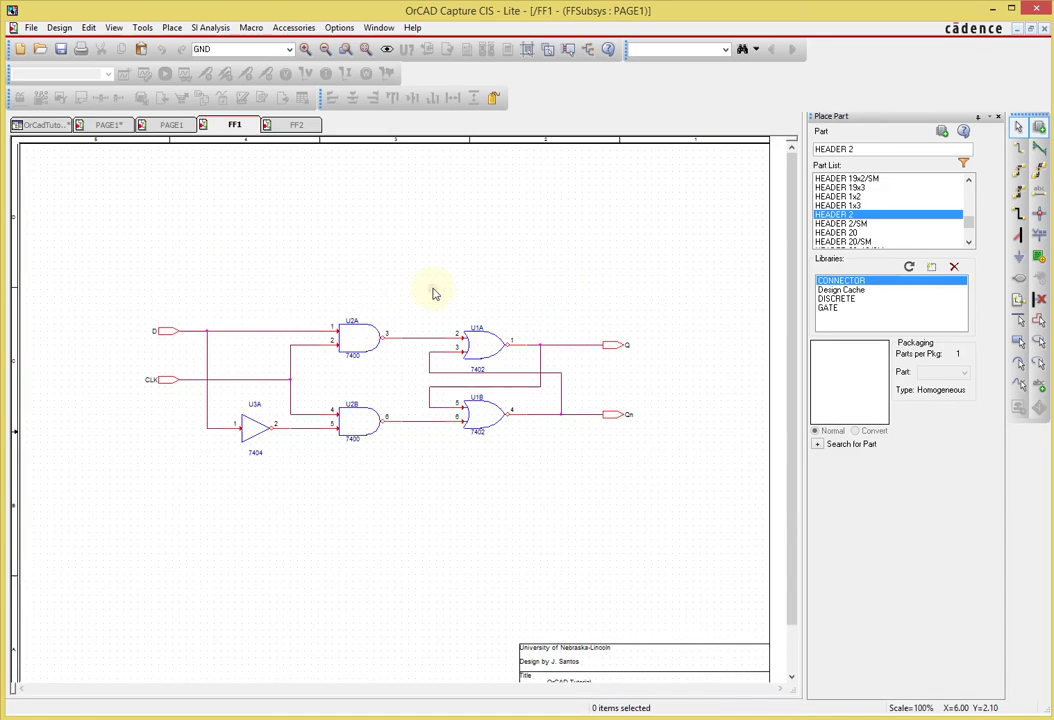
click(360, 340)
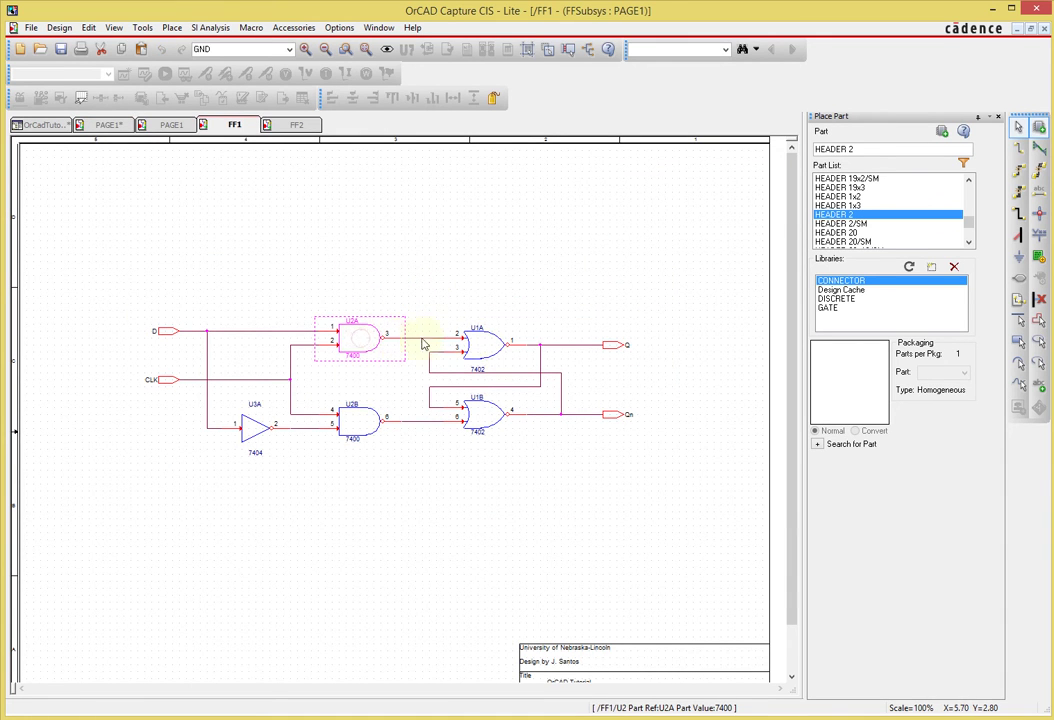
ctrl+click(482, 340)
ctrl+click(250, 432)
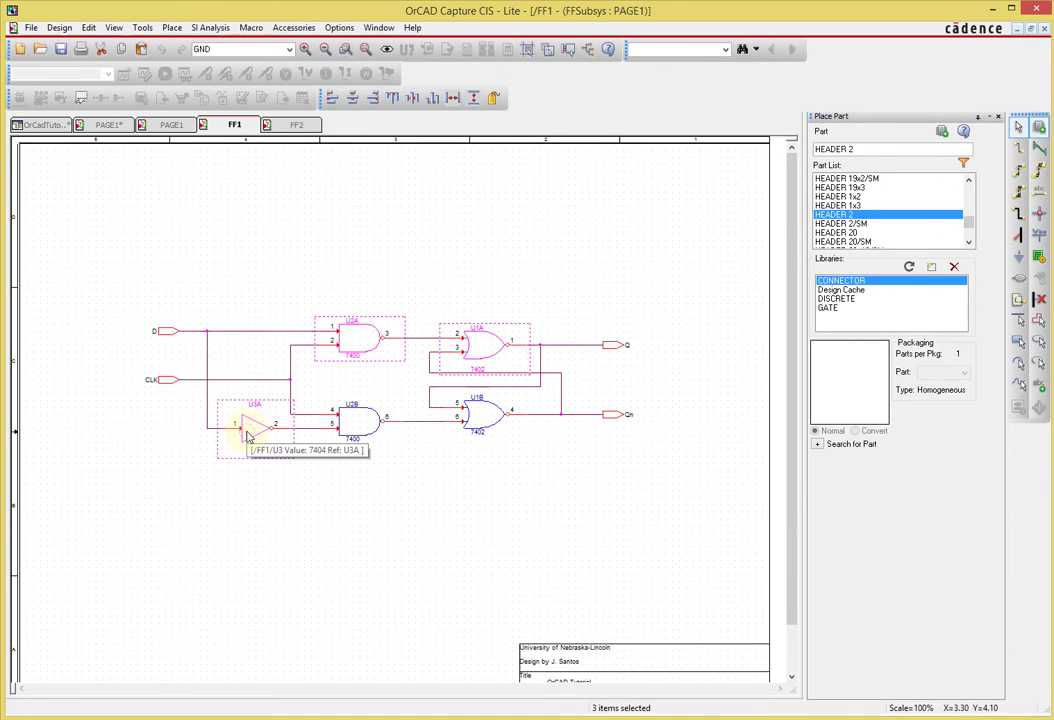
Examine the pin net names of the three selected gates in the Property Editor, including their VCC and GND pins, and close it
key(ctrl+e)
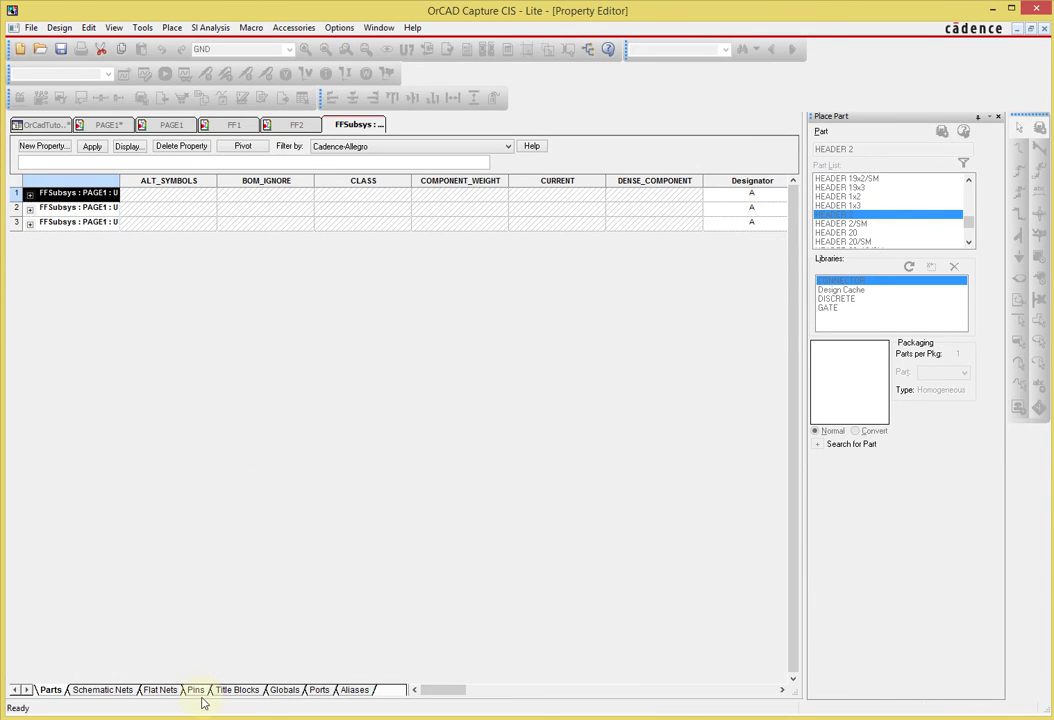
click(196, 690)
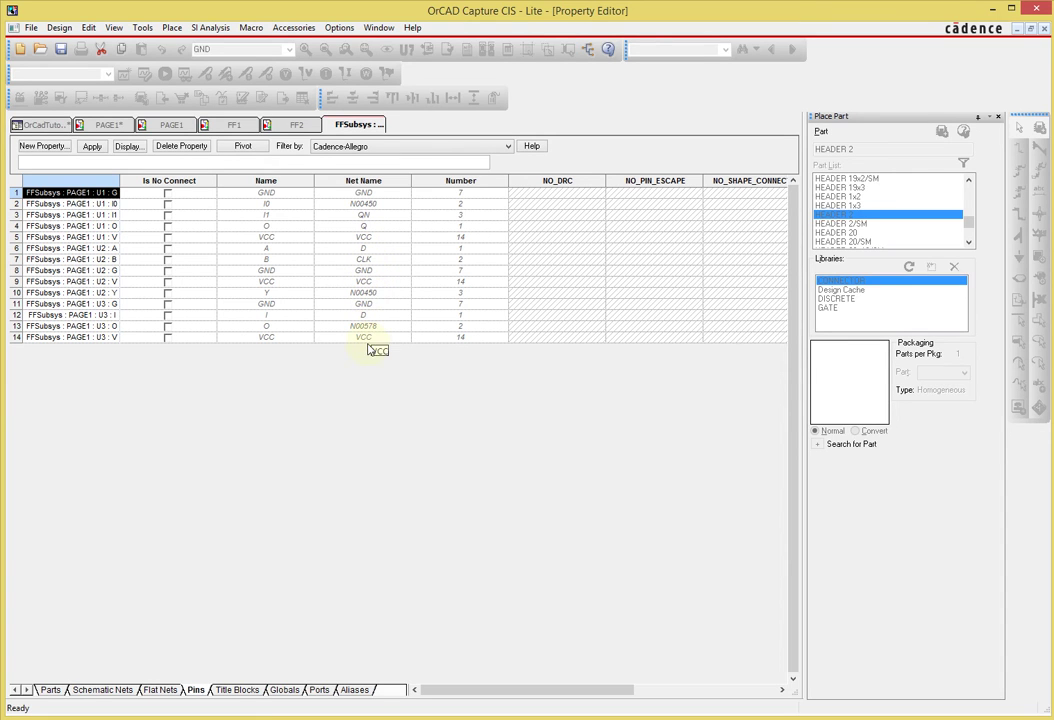
right_click(358, 126)
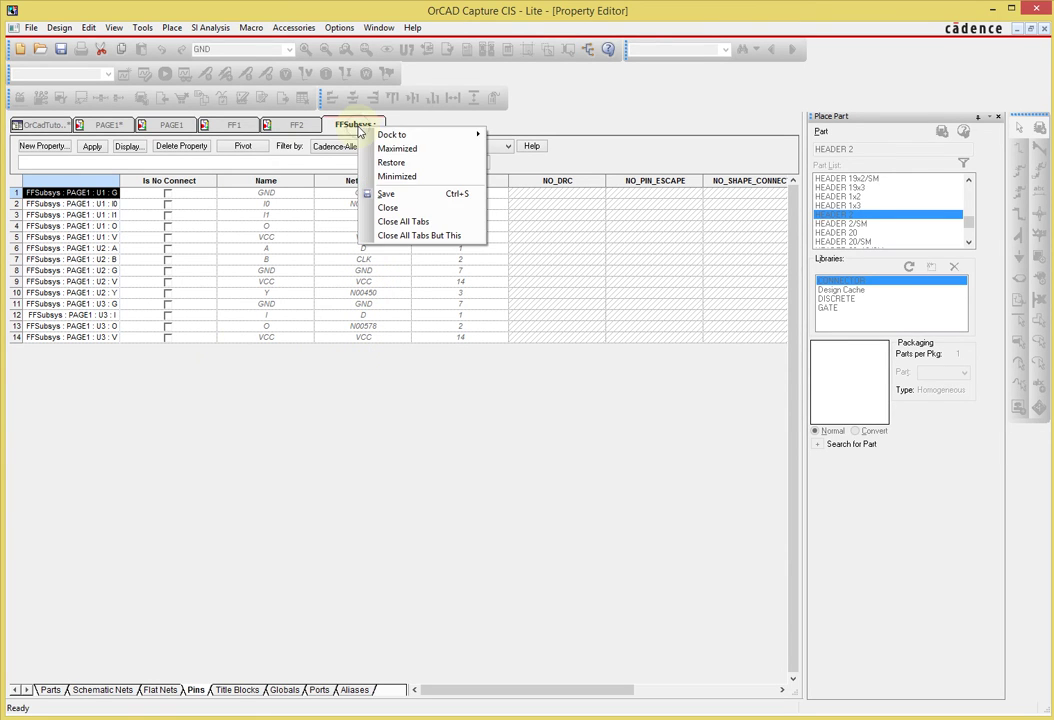
click(434, 213)
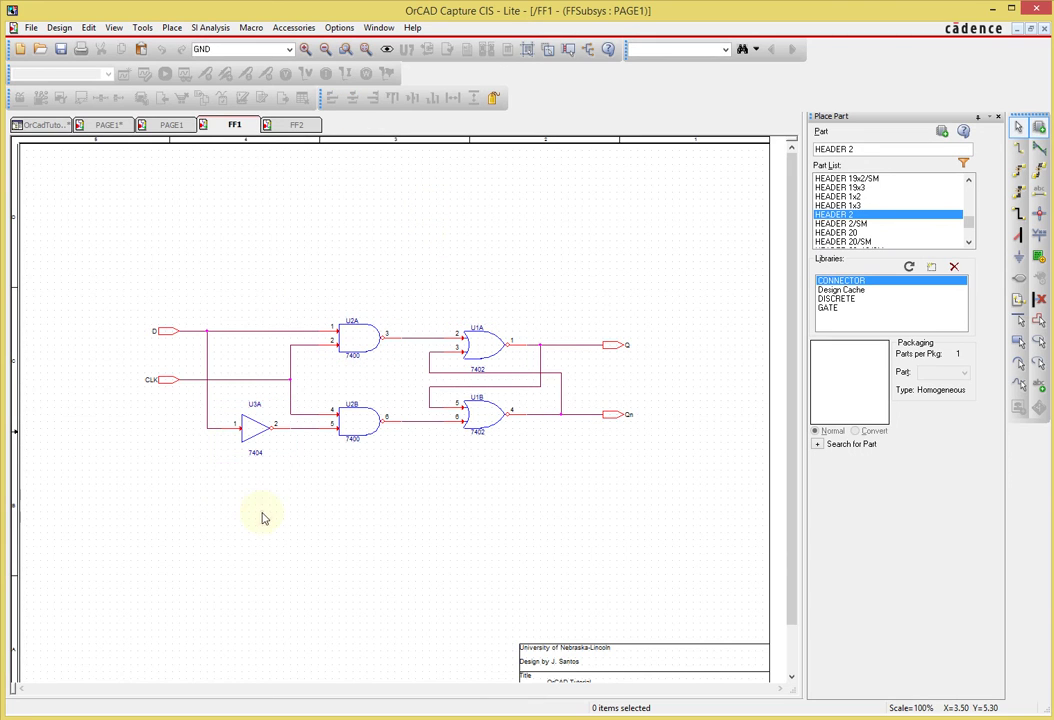
On the TOP page, move header J1's reference label just above the symbol and its value label just below it
click(106, 123)
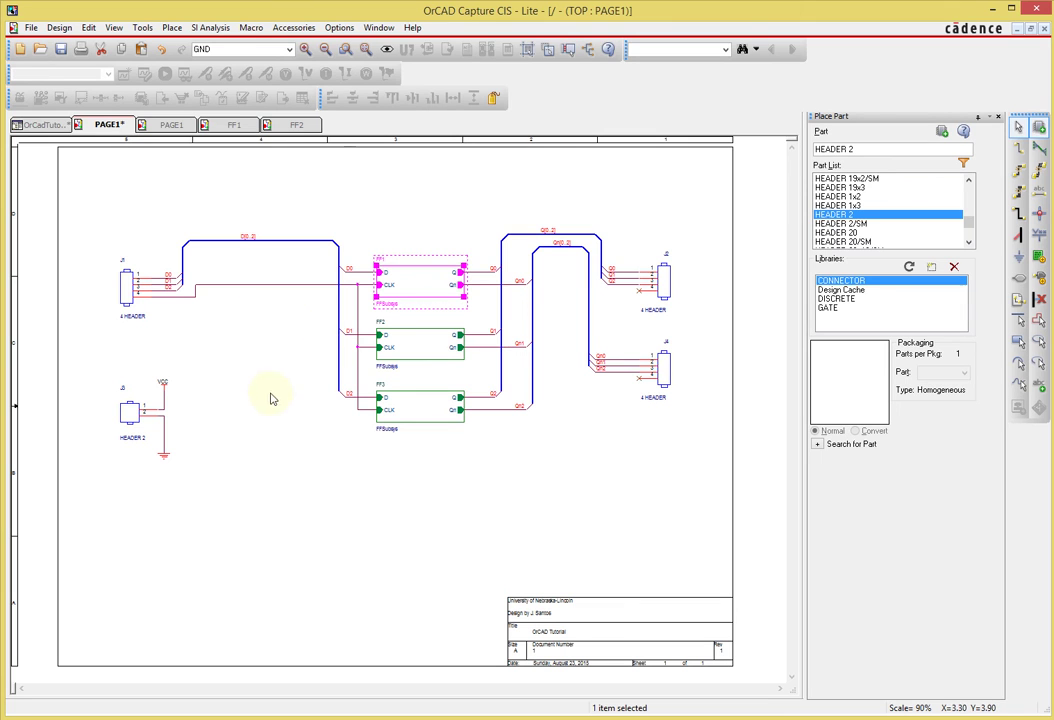
click(231, 398)
ctrl+scroll(365, 417, up, 2)
ctrl+scroll(195, 264, down, 2)
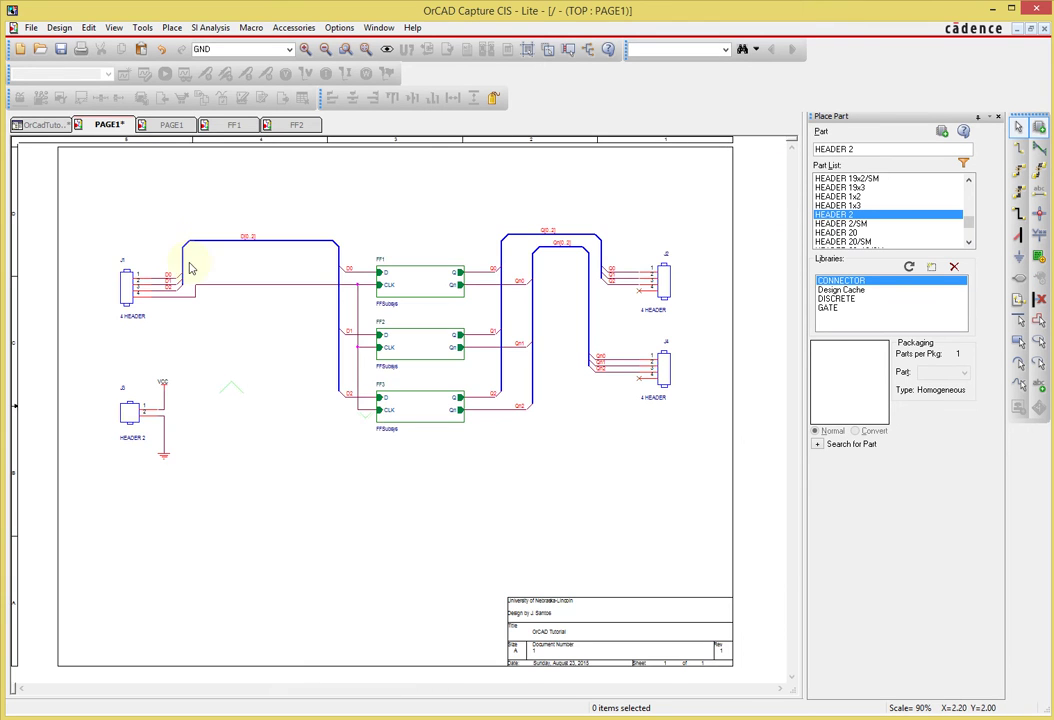
ctrl+scroll(140, 268, up, 2)
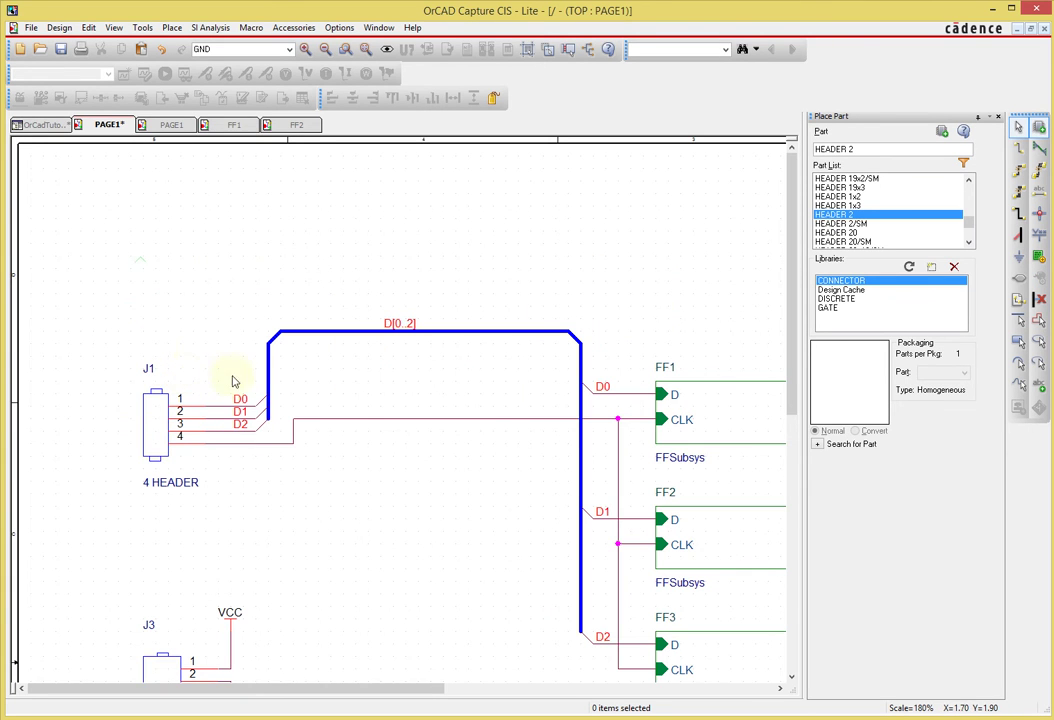
click(155, 370)
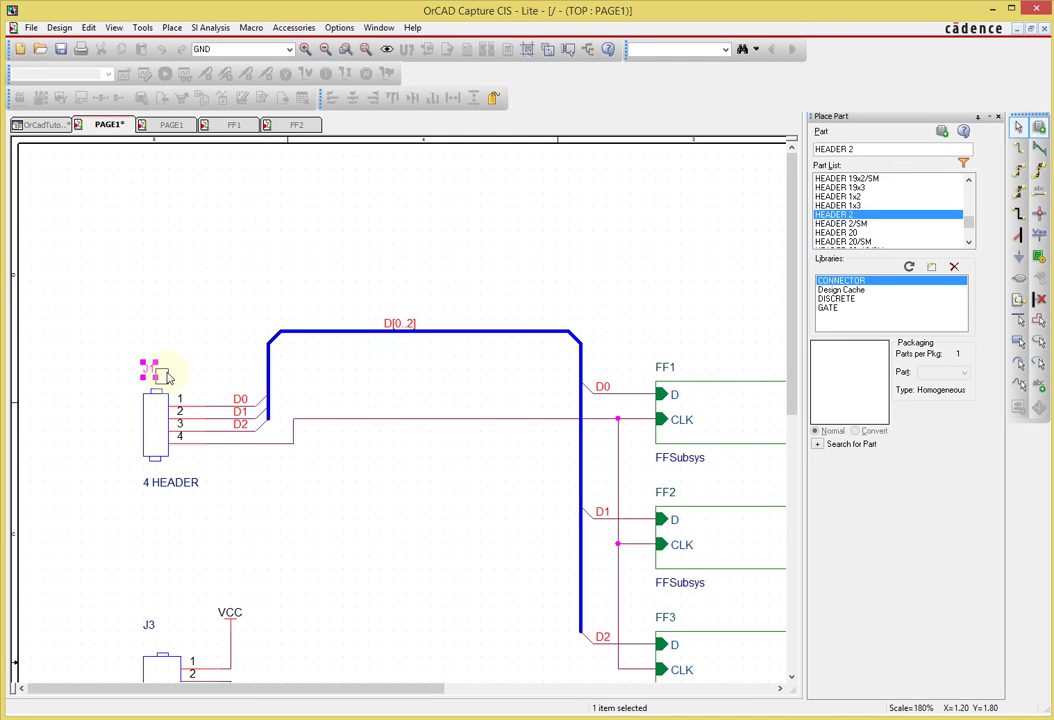
drag(165, 378, 177, 384)
click(175, 487)
drag(175, 486, 171, 477)
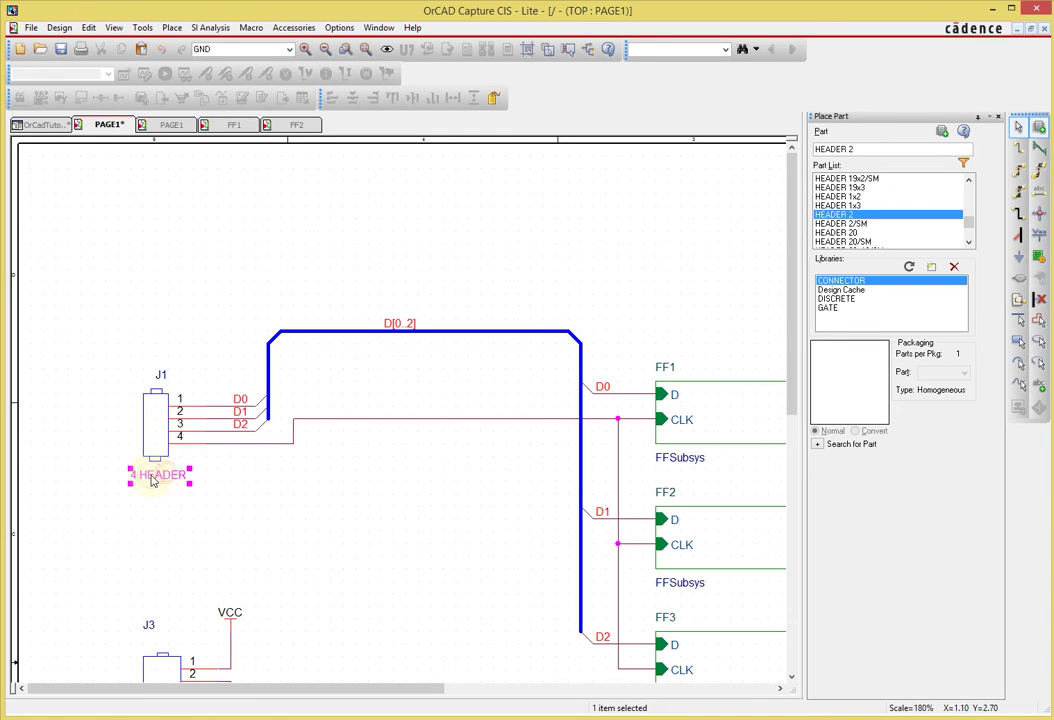
Change J1's displayed value to INPUT and centre the label beneath the header
double_click(168, 478)
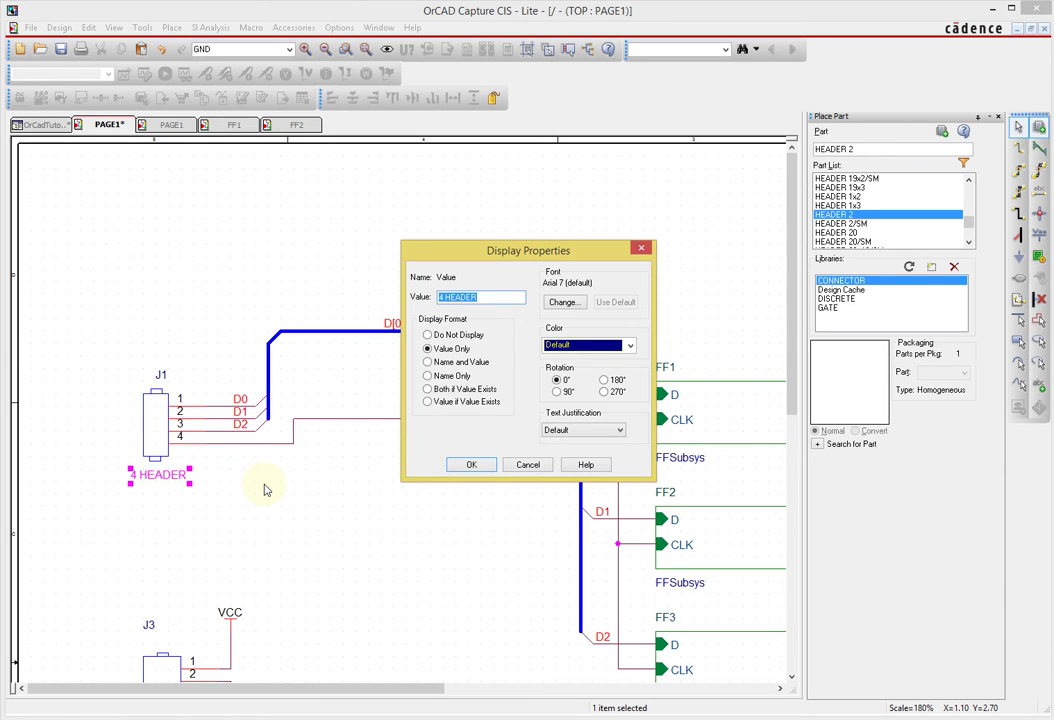
text(INPUT)
key(Return)
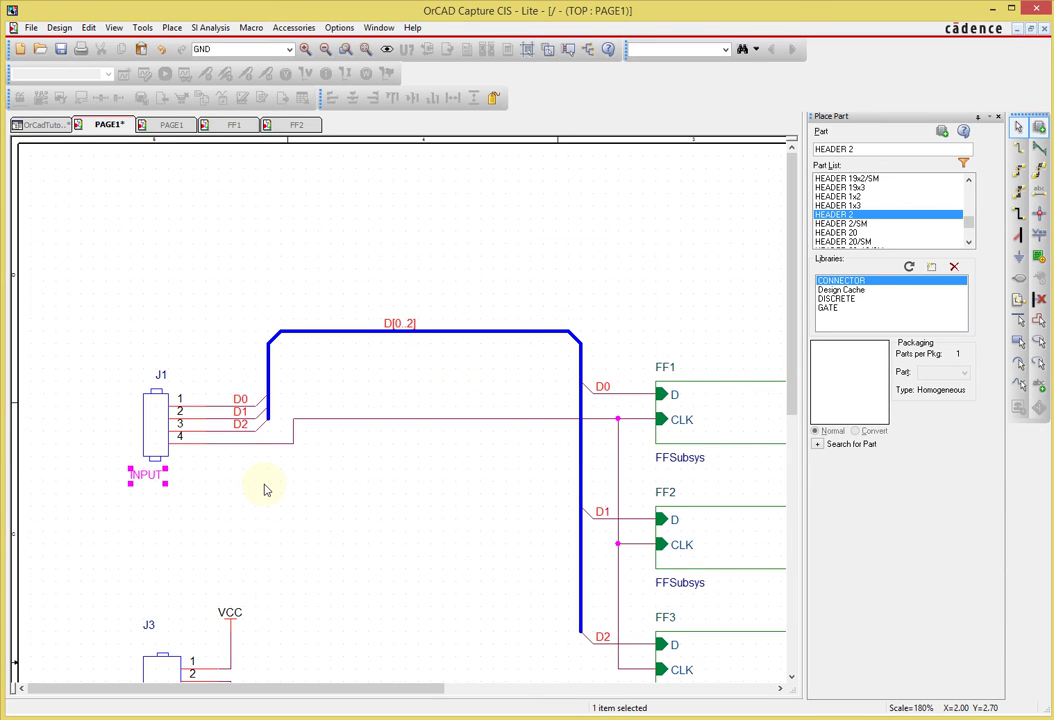
click(265, 490)
click(148, 476)
click(222, 487)
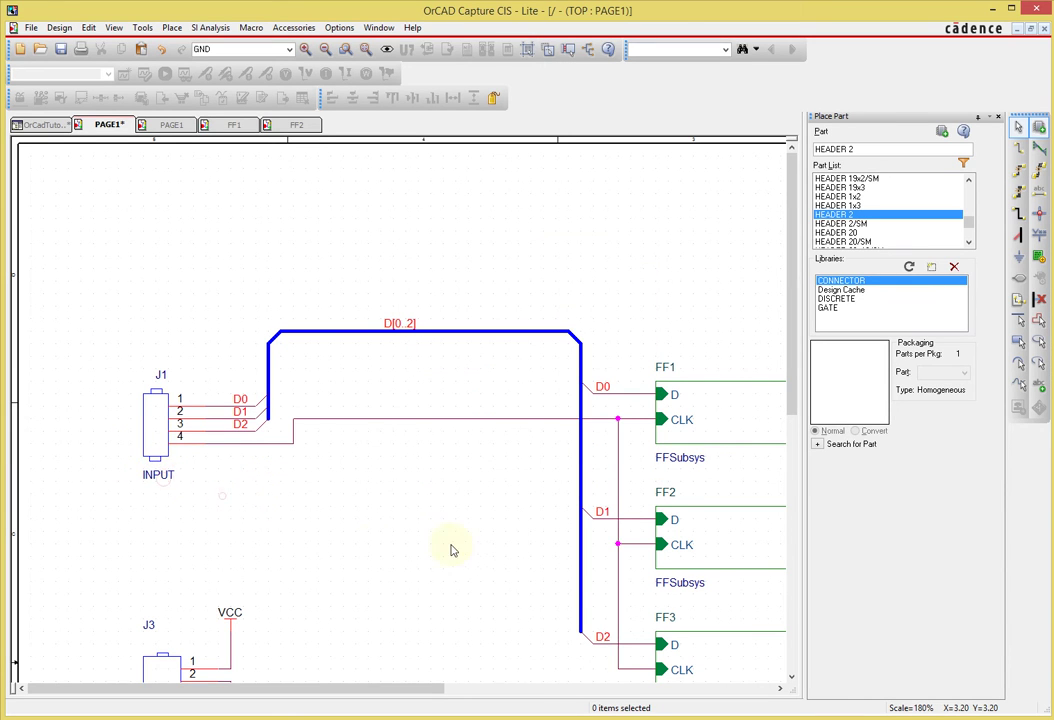
Change J3's value to SUPPLY and move its reference and value labels close to the header
scroll(300, 568, down, 2)
double_click(182, 641)
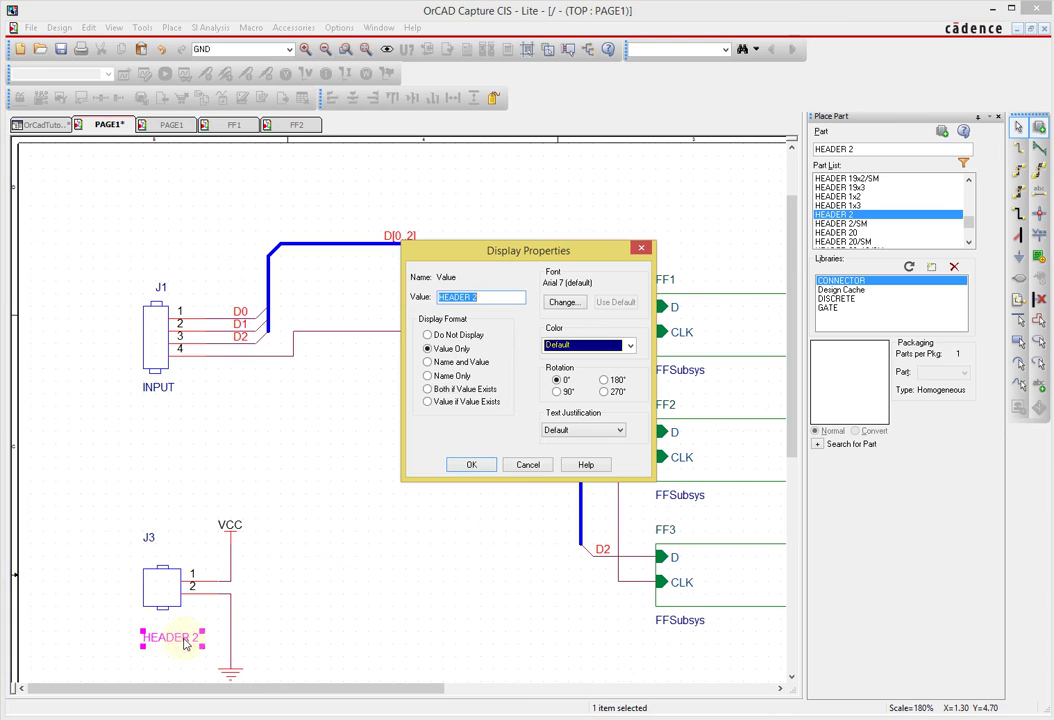
text(5)
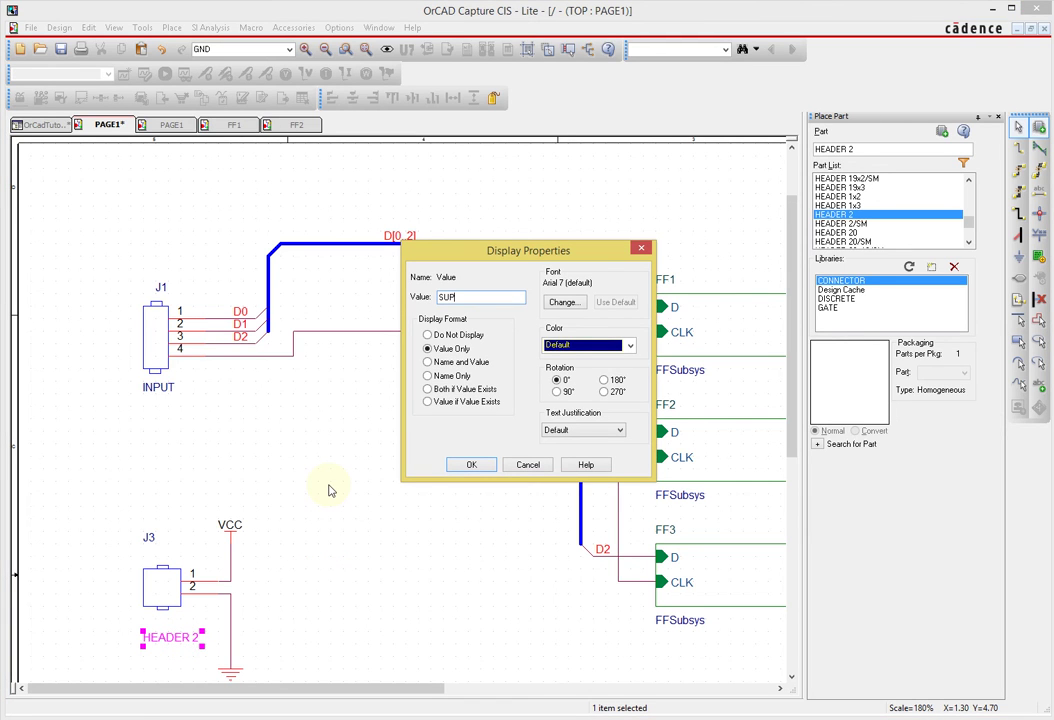
text(UPPLY)
key(Return)
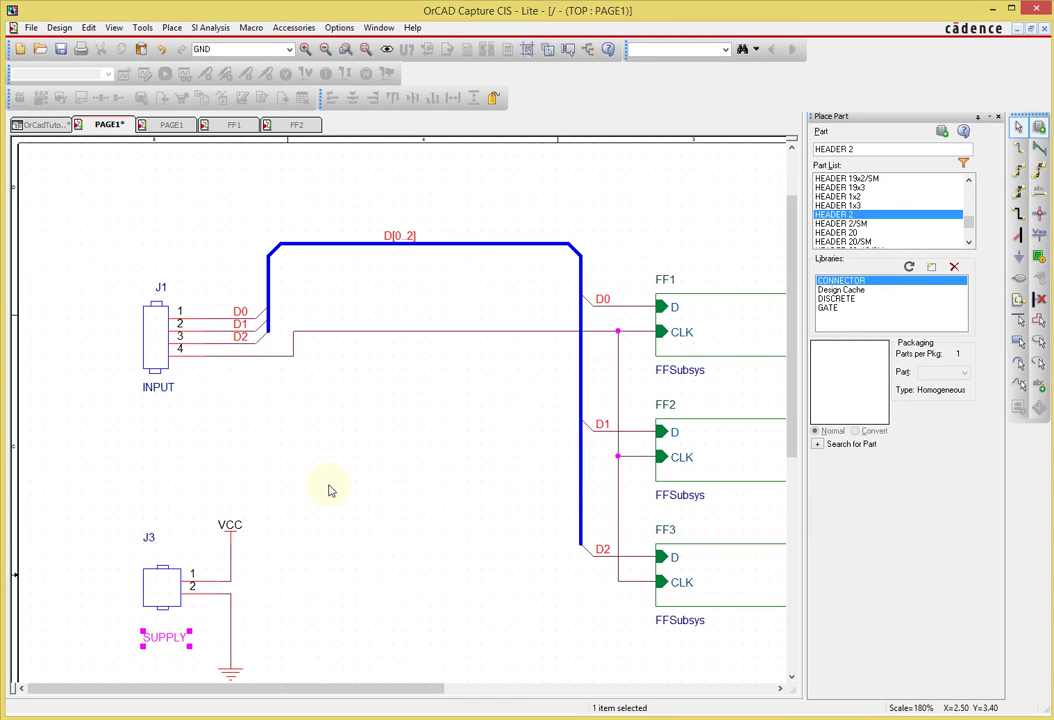
drag(148, 537, 161, 548)
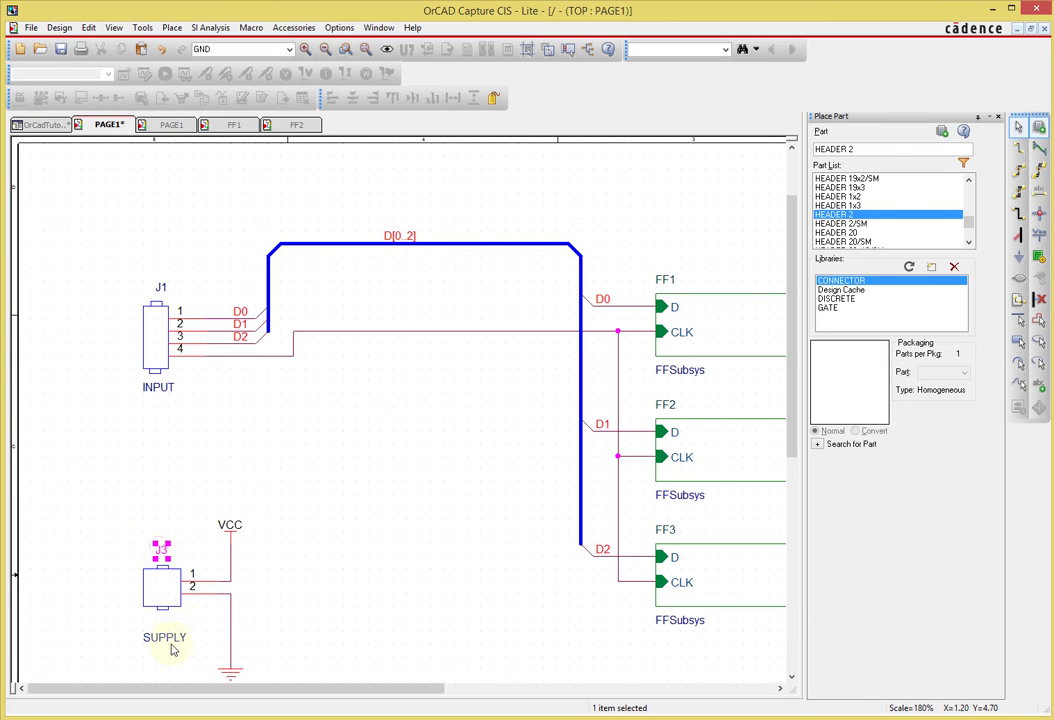
click(350, 586)
Move J2's reference label just above its header symbol
shift+scroll(424, 522, right, 2)
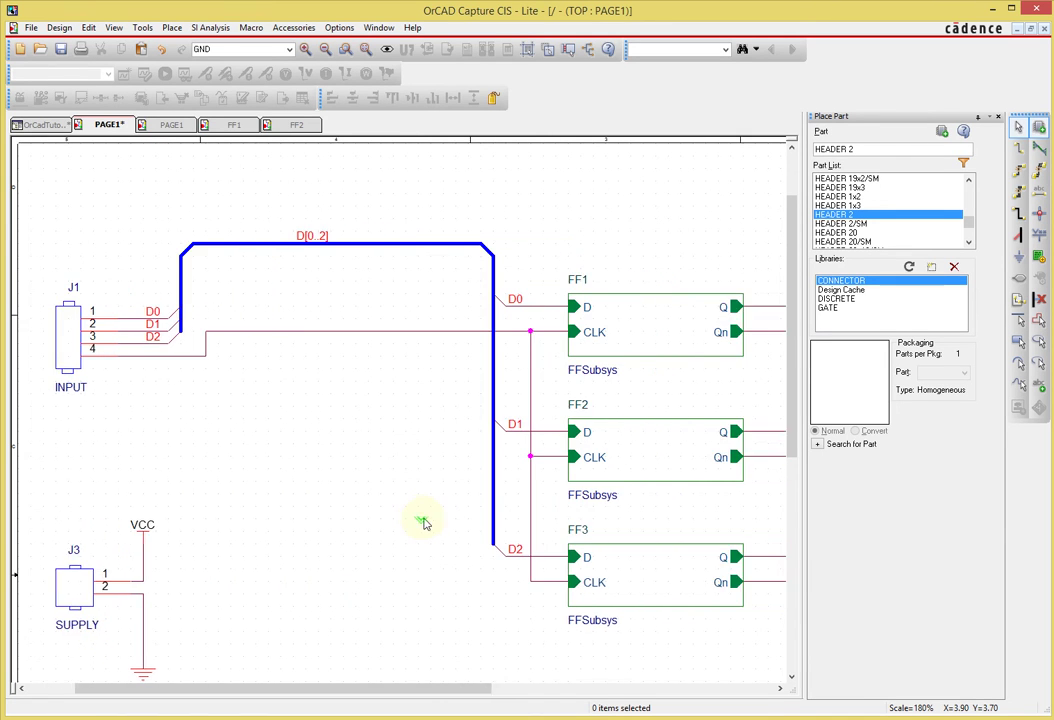
shift+scroll(424, 522, right, 12)
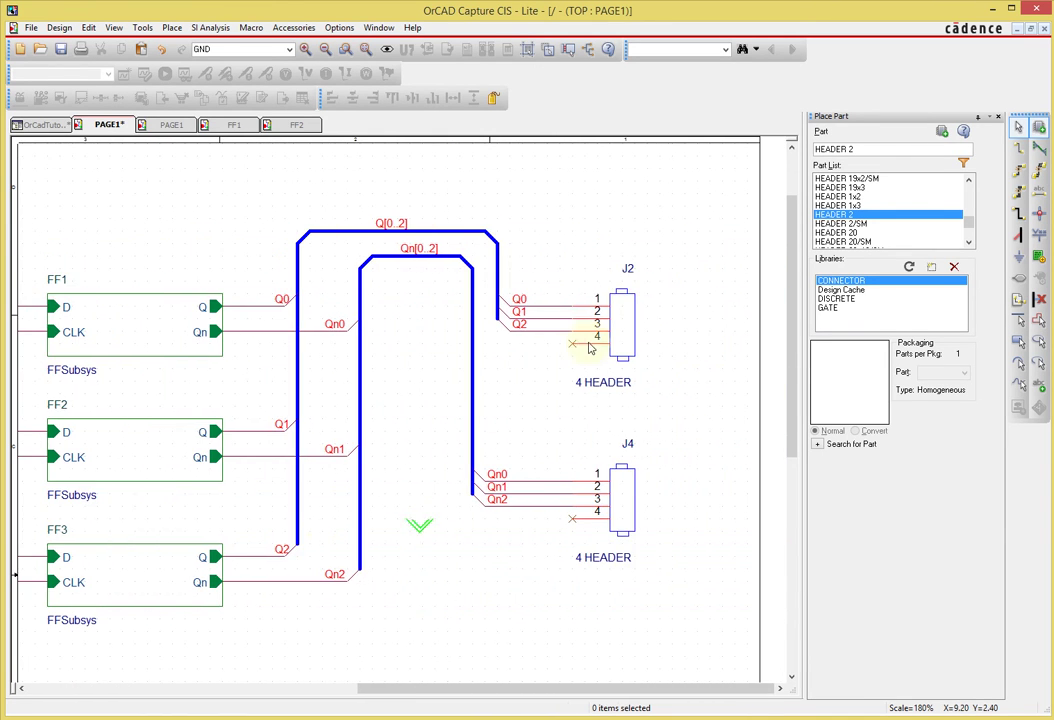
drag(627, 267, 615, 273)
click(652, 301)
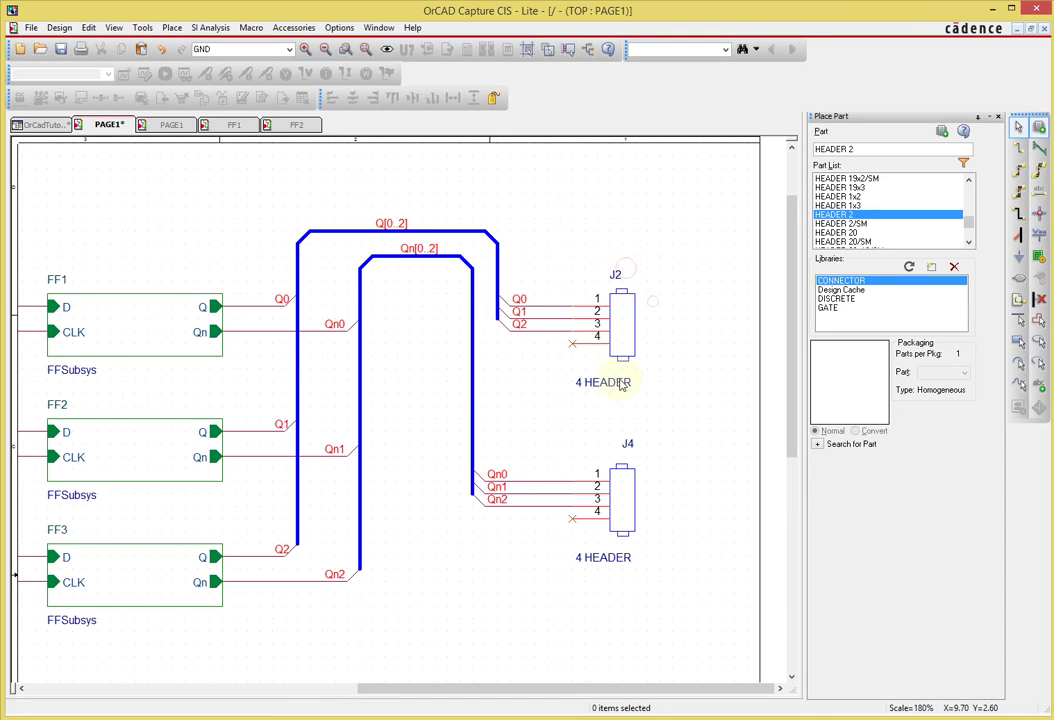
Change J2's value to OUTPUT and centre the label beneath the header
double_click(622, 385)
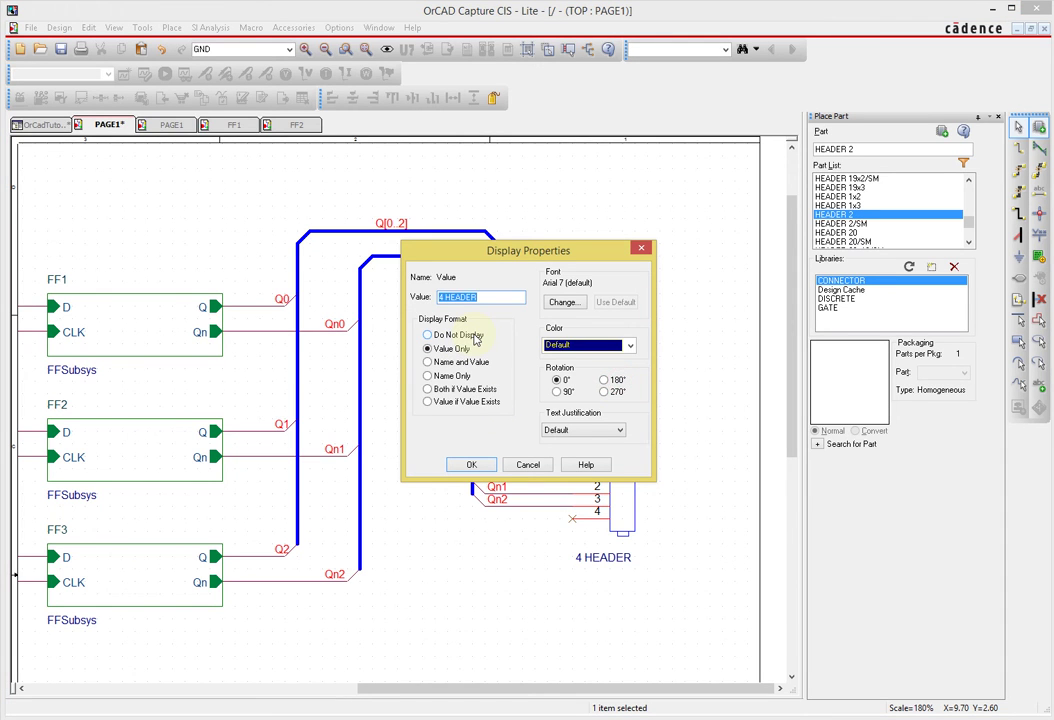
text(0)
key(Return)
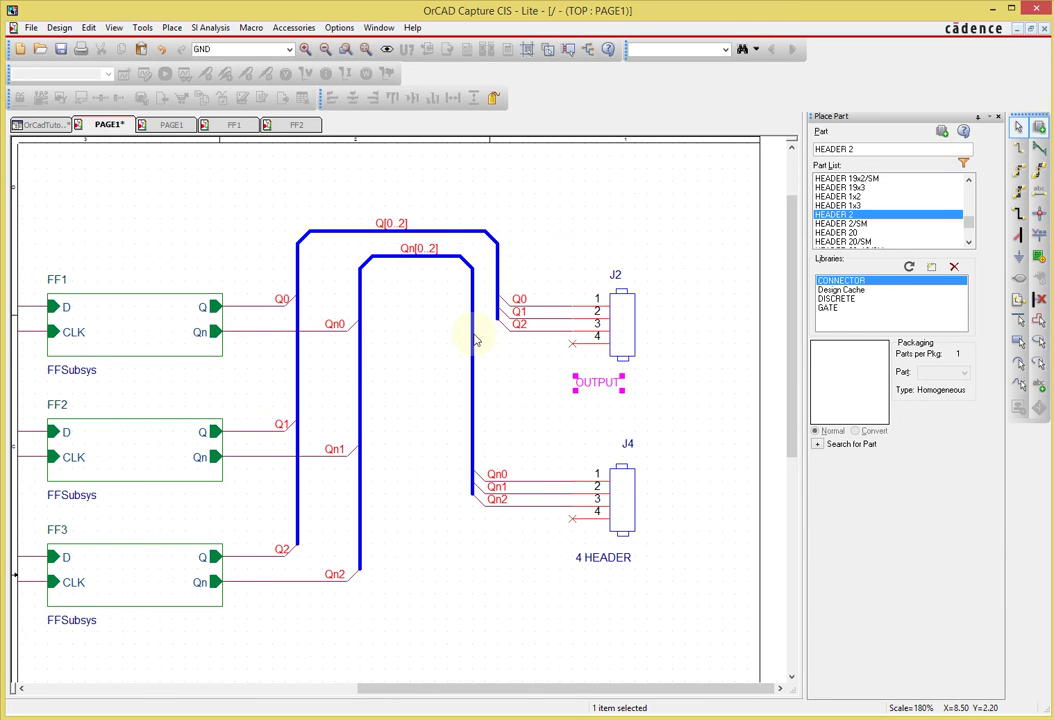
click(733, 438)
drag(600, 384, 622, 376)
click(696, 426)
Change J4's value to OUTPUT_NOT and centre the label beneath the header
click(612, 558)
double_click(612, 558)
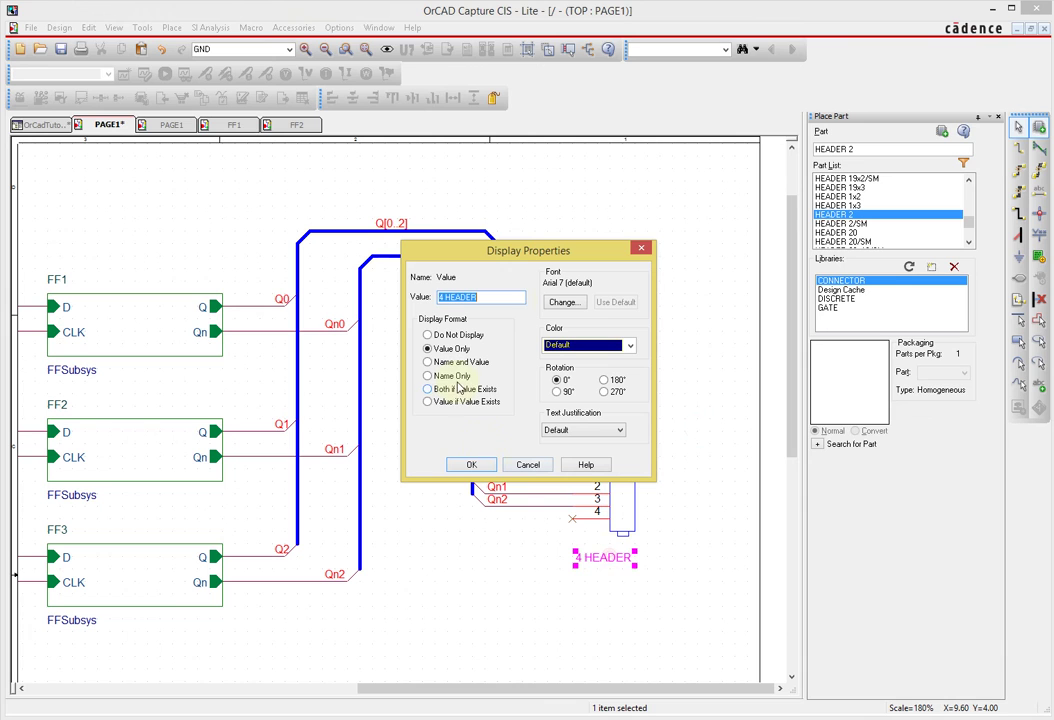
text(OUTPUT_NOT)
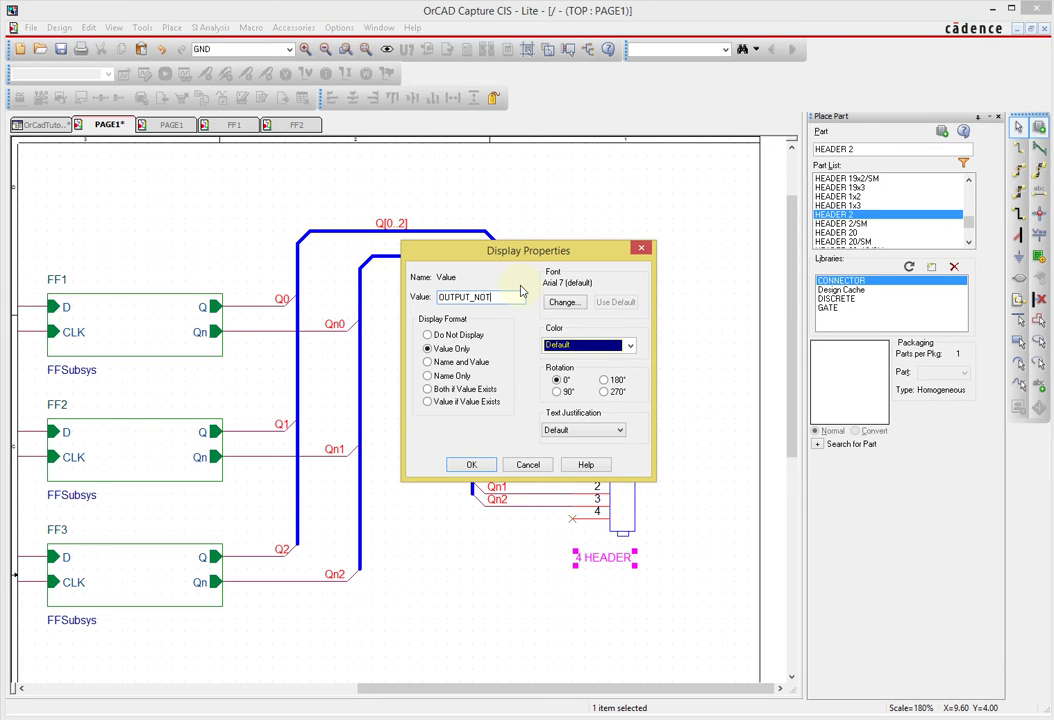
key(Return)
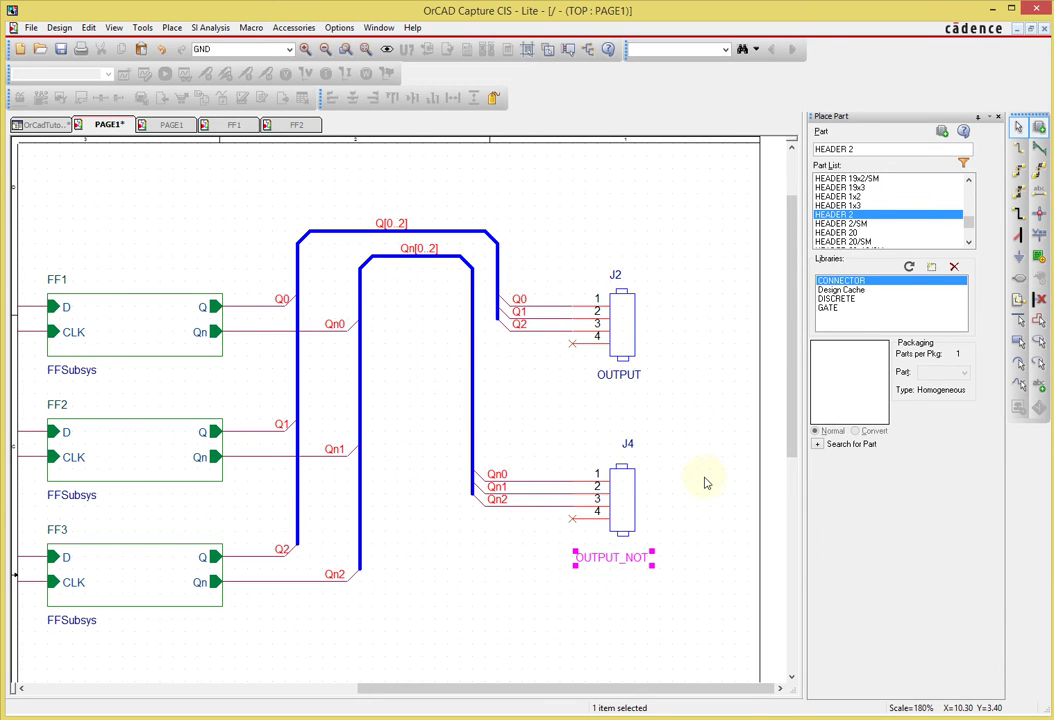
click(666, 529)
drag(643, 557, 650, 549)
click(671, 487)
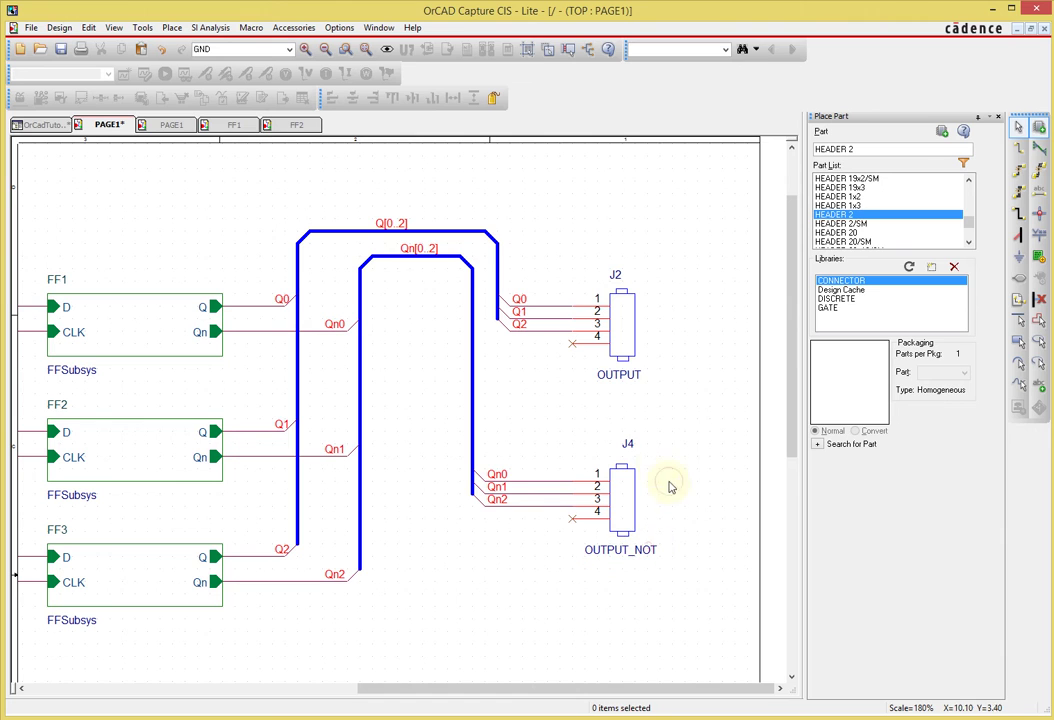
Move J4's reference label just above its header, matching the placement of J2's label
click(629, 443)
drag(667, 444, 655, 450)
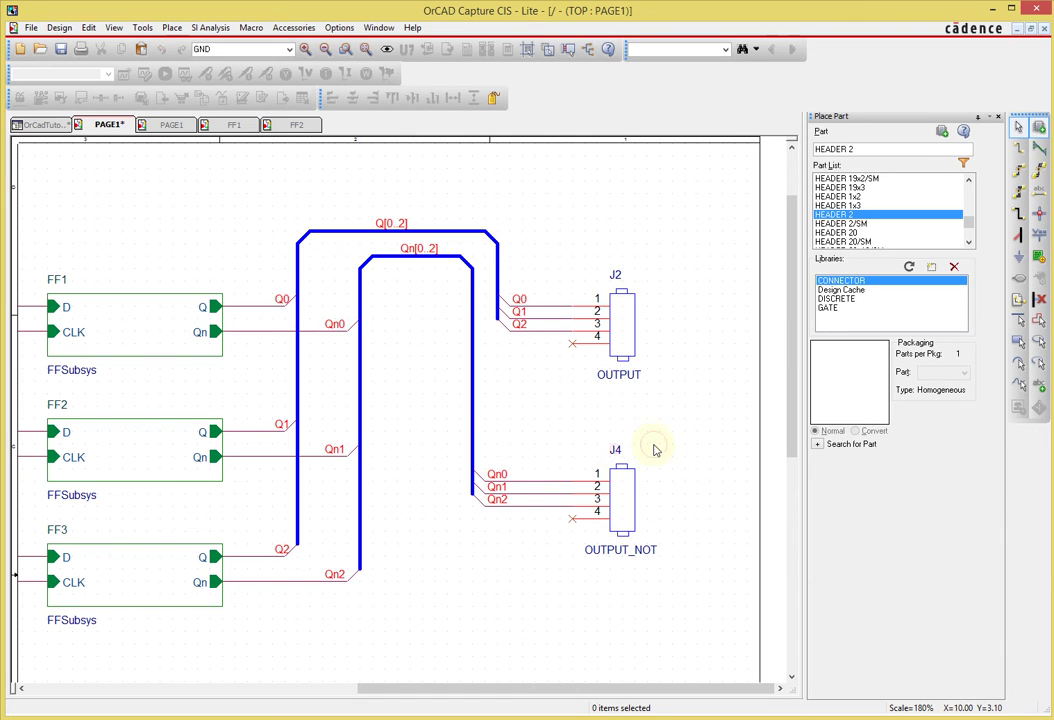
click(612, 277)
click(690, 325)
Move the entire circuit slightly down and to the left within the sheet border, and save the design
key(o)
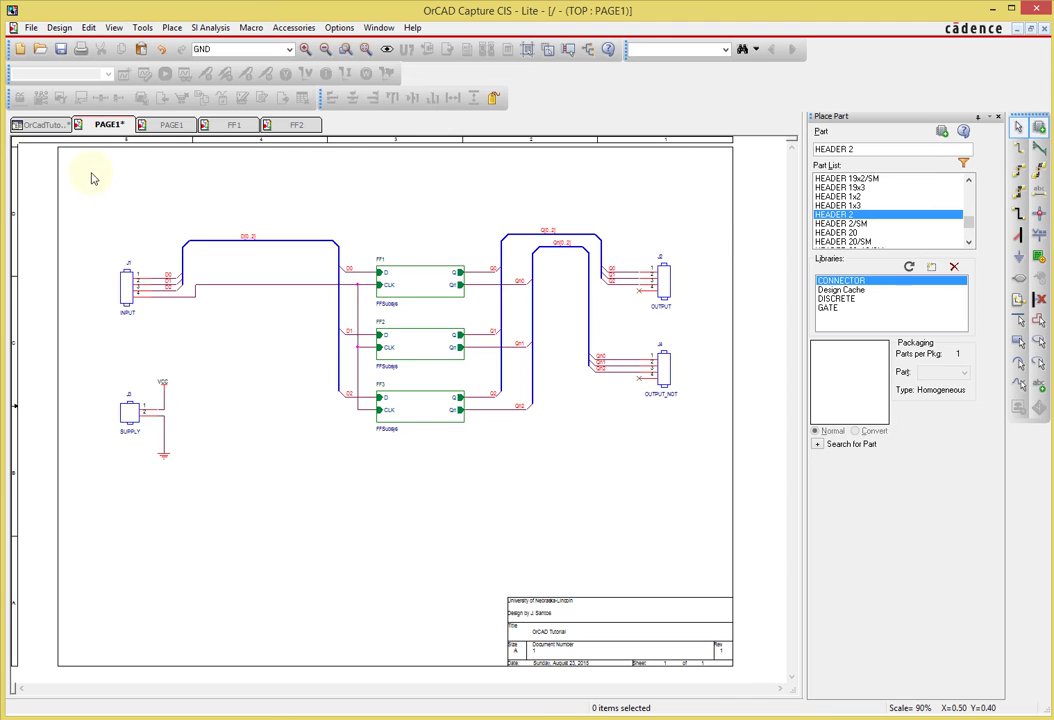
drag(89, 170, 697, 536)
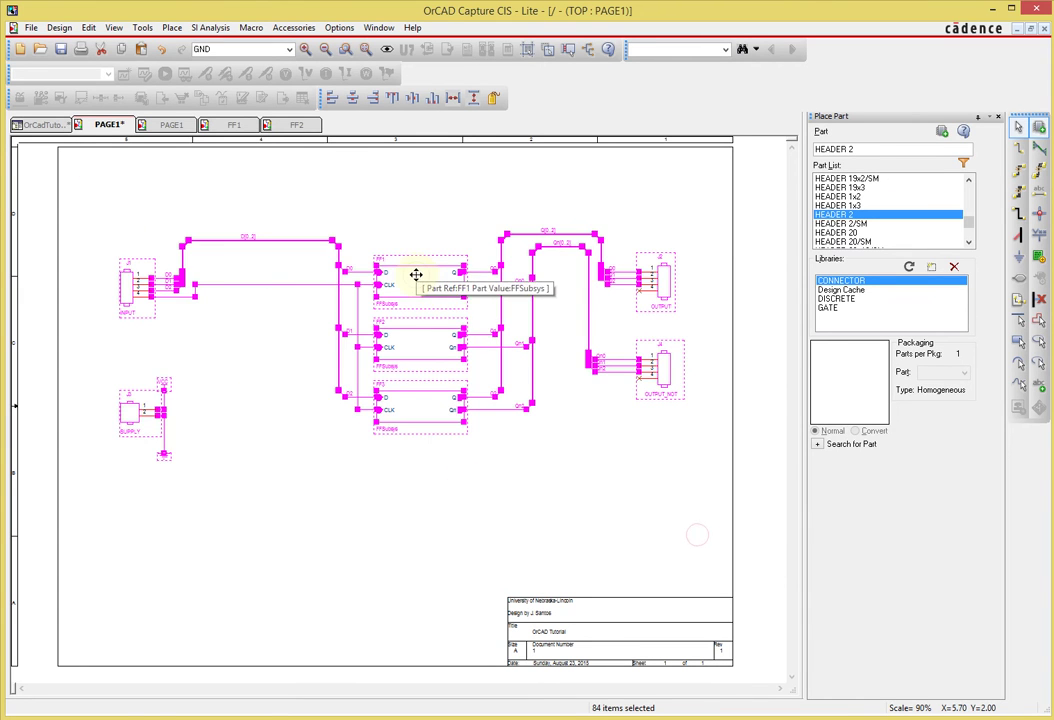
drag(414, 273, 405, 312)
click(496, 600)
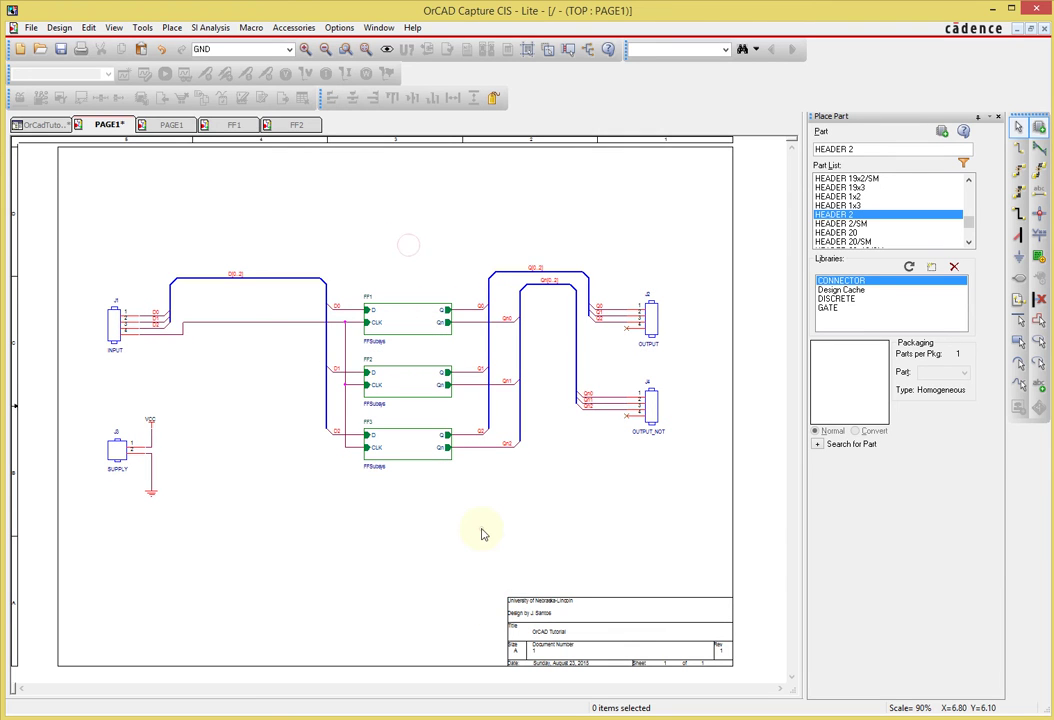
key(ctrl+s)
Place the text "3-bit Register" above the FF1 block
key(t)
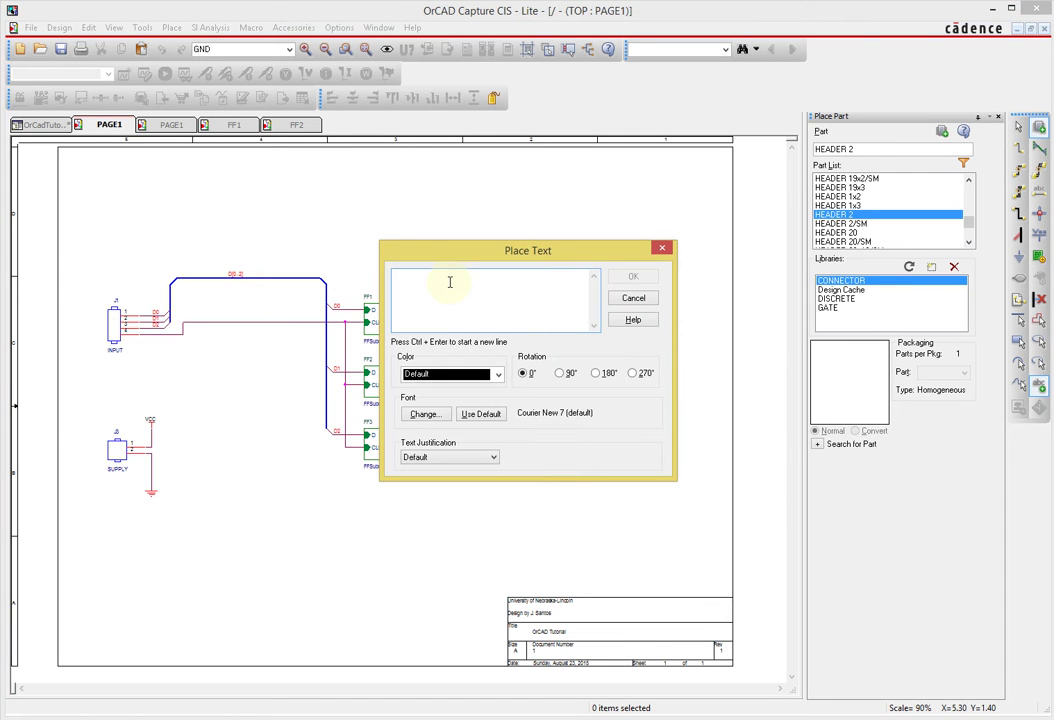
text(3-bit Register)
key(Return)
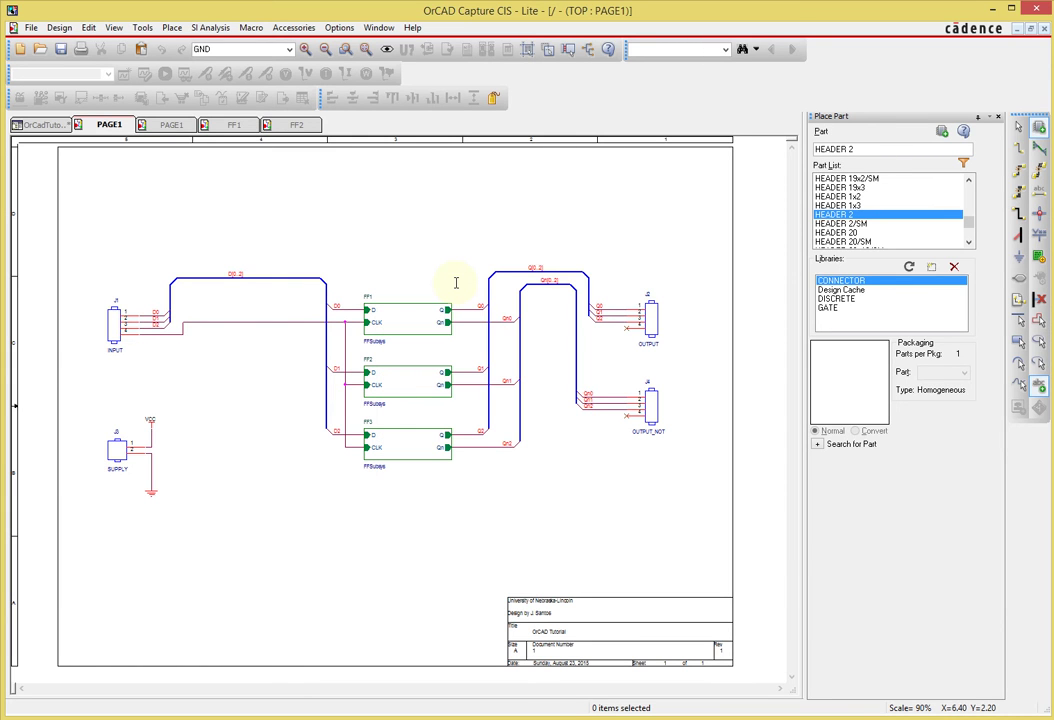
click(381, 275)
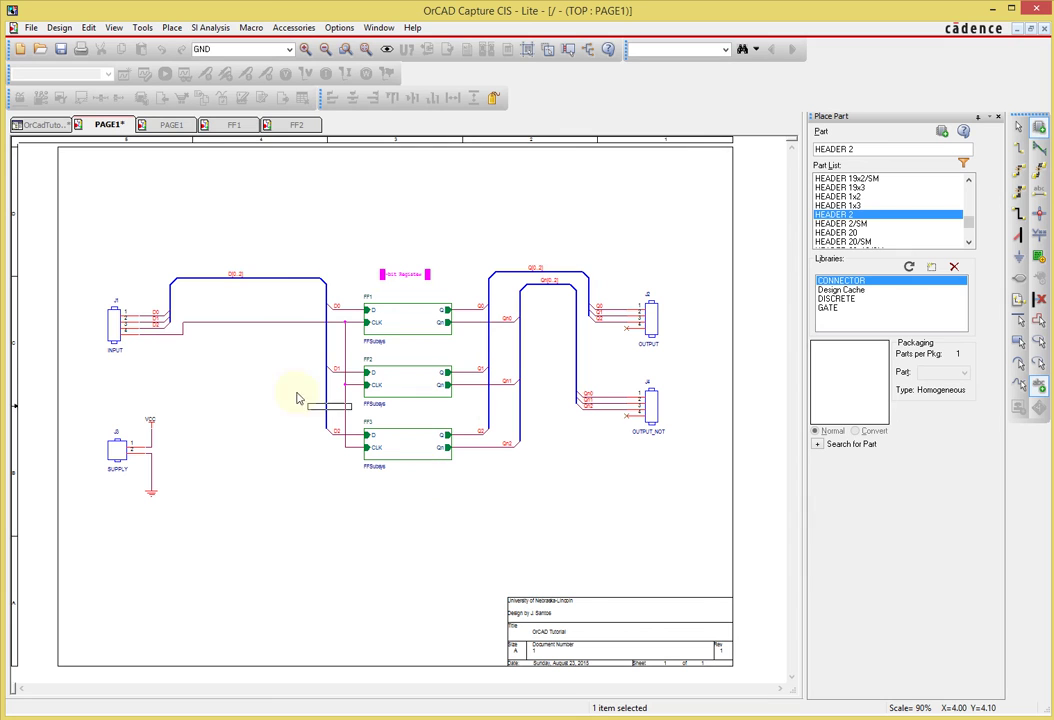
Place the text "Data Input" above header J1
key(t)
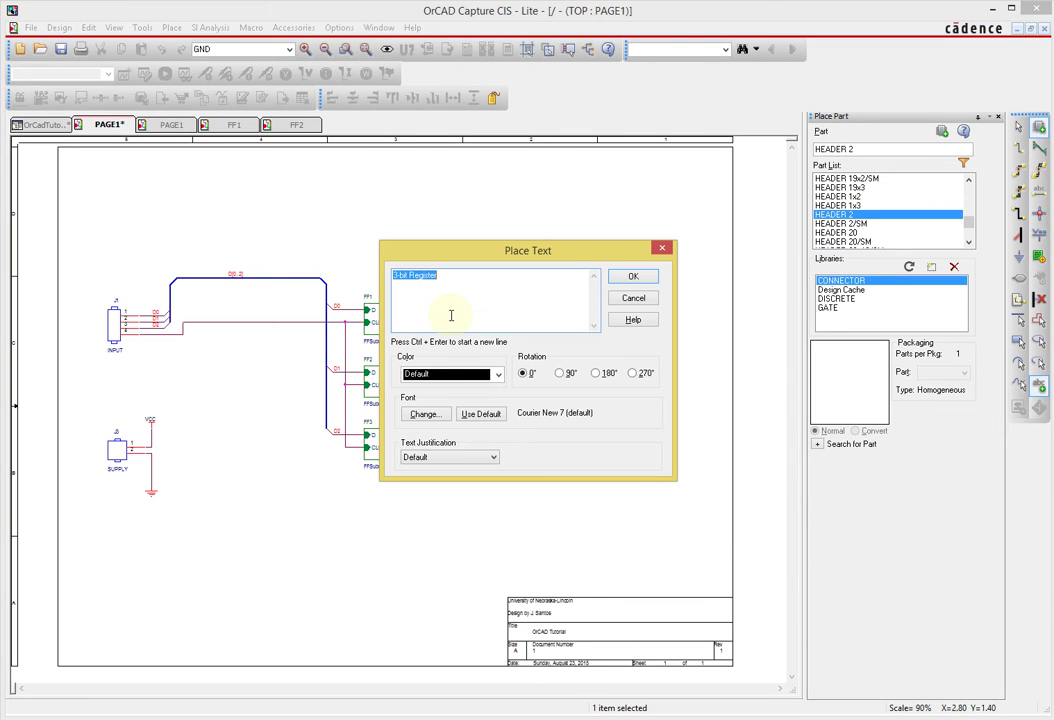
text(Data Input)
key(Return)
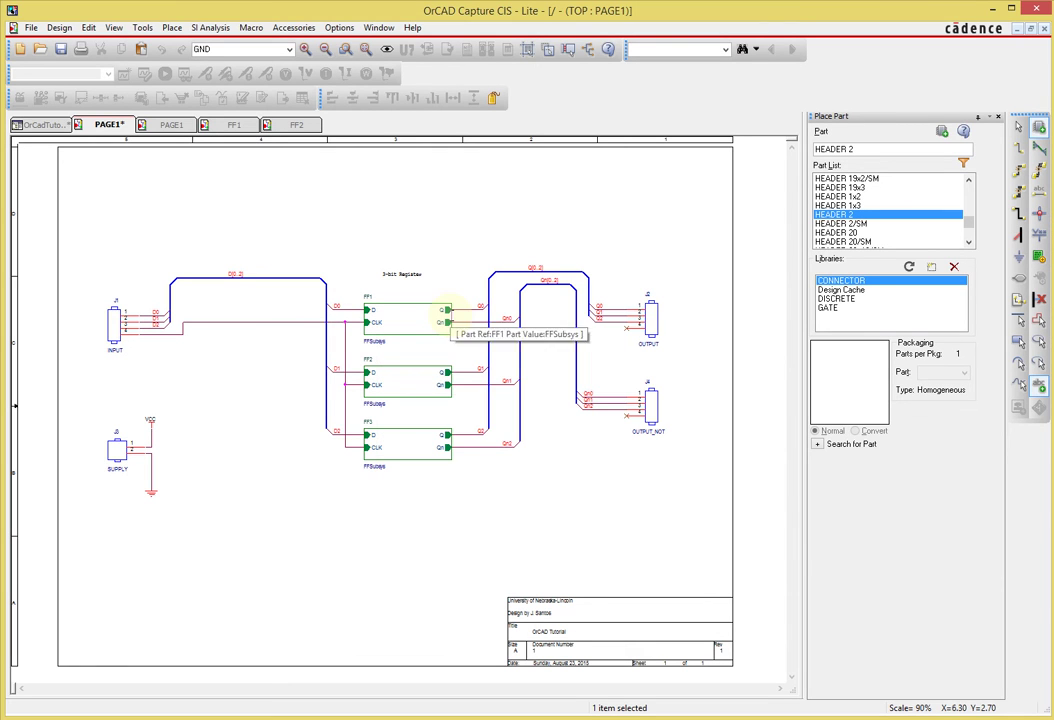
click(100, 287)
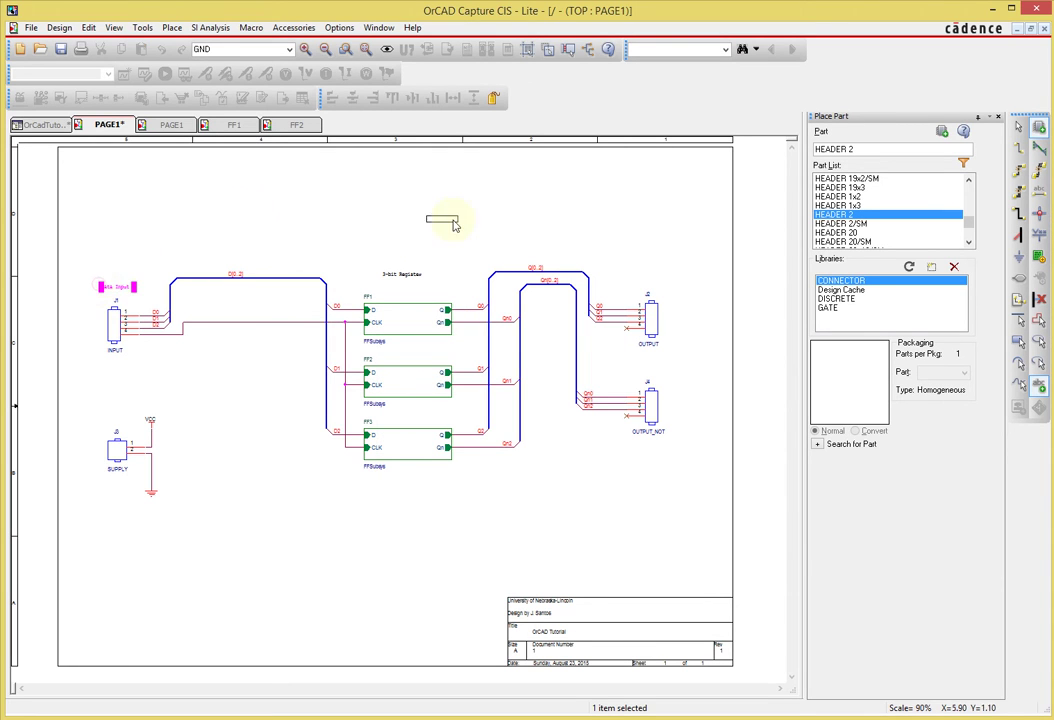
Place the text "Data Output" above header J2
click(630, 282)
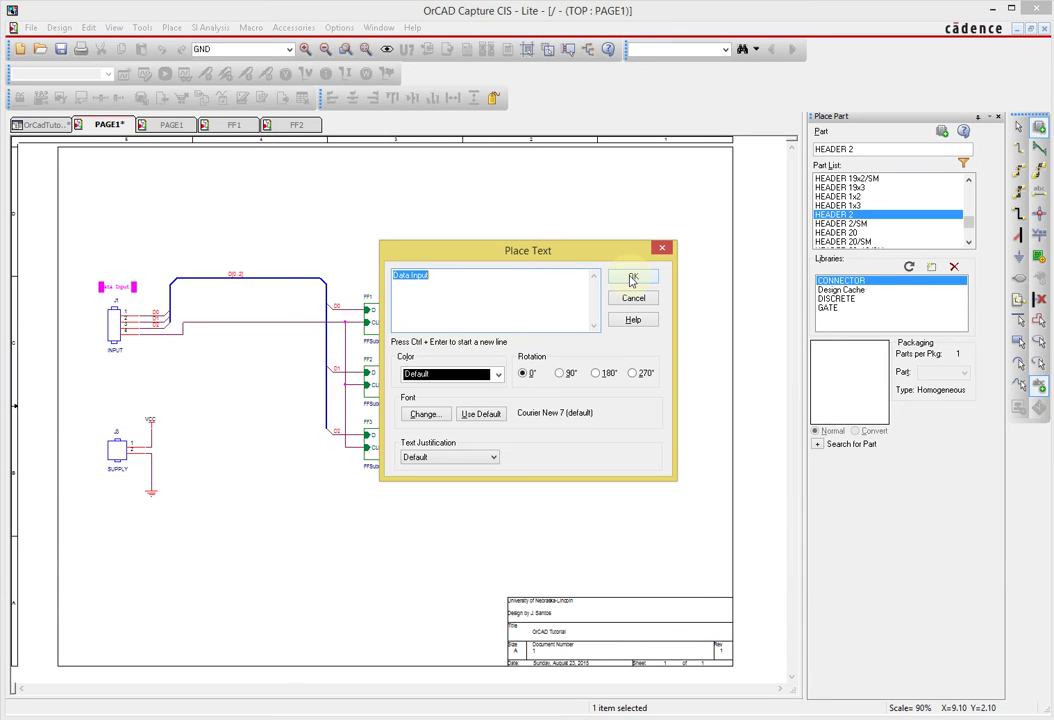
text(D)
click(631, 279)
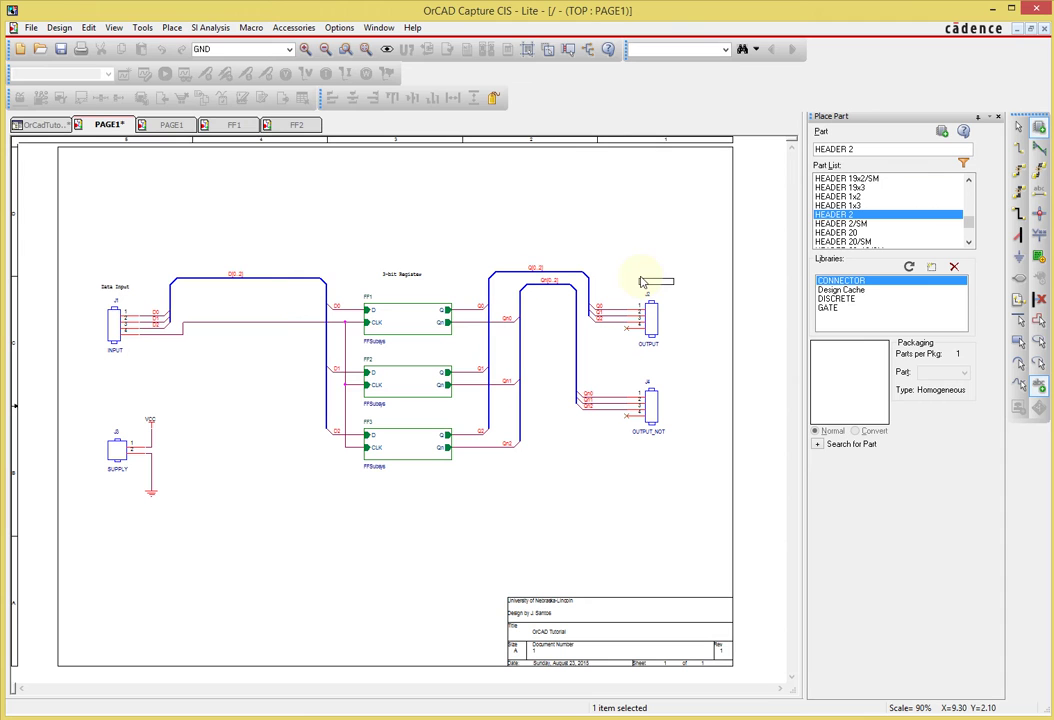
click(637, 281)
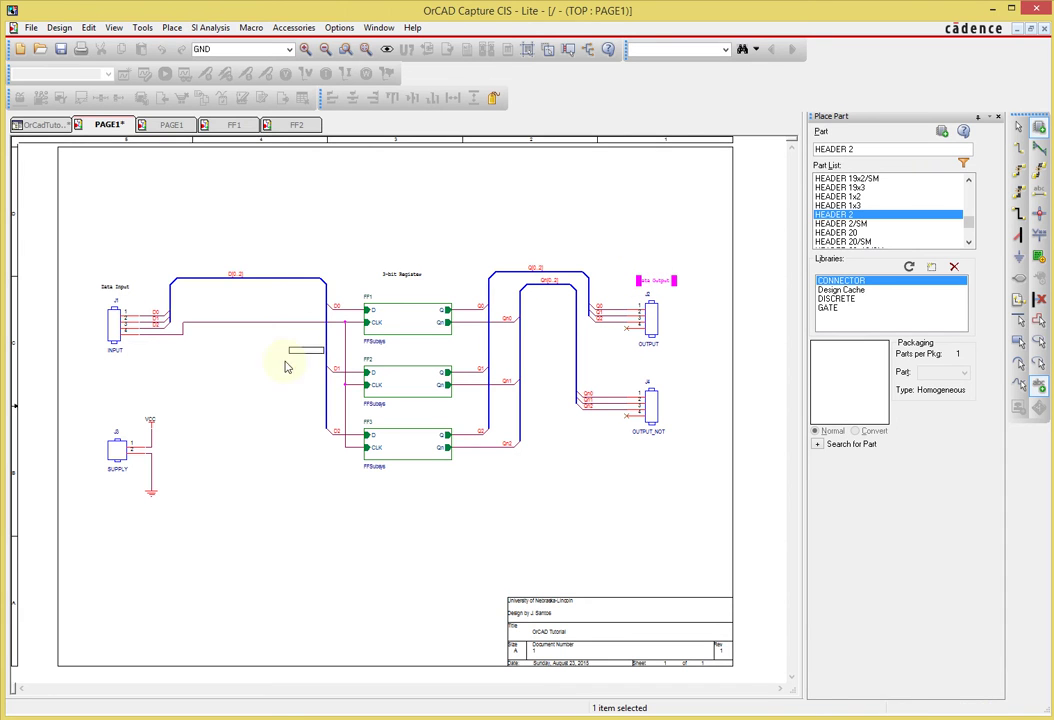
Place the text "+5V Supply" above the SUPPLY header
key(t)
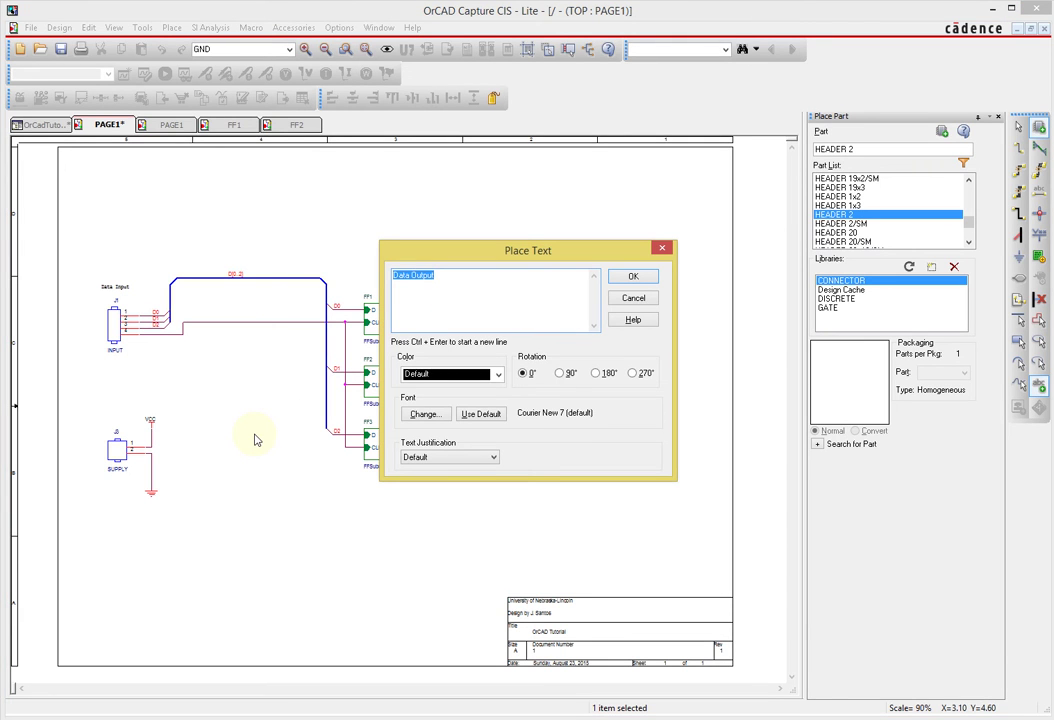
text(+5V Supply)
key(Return)
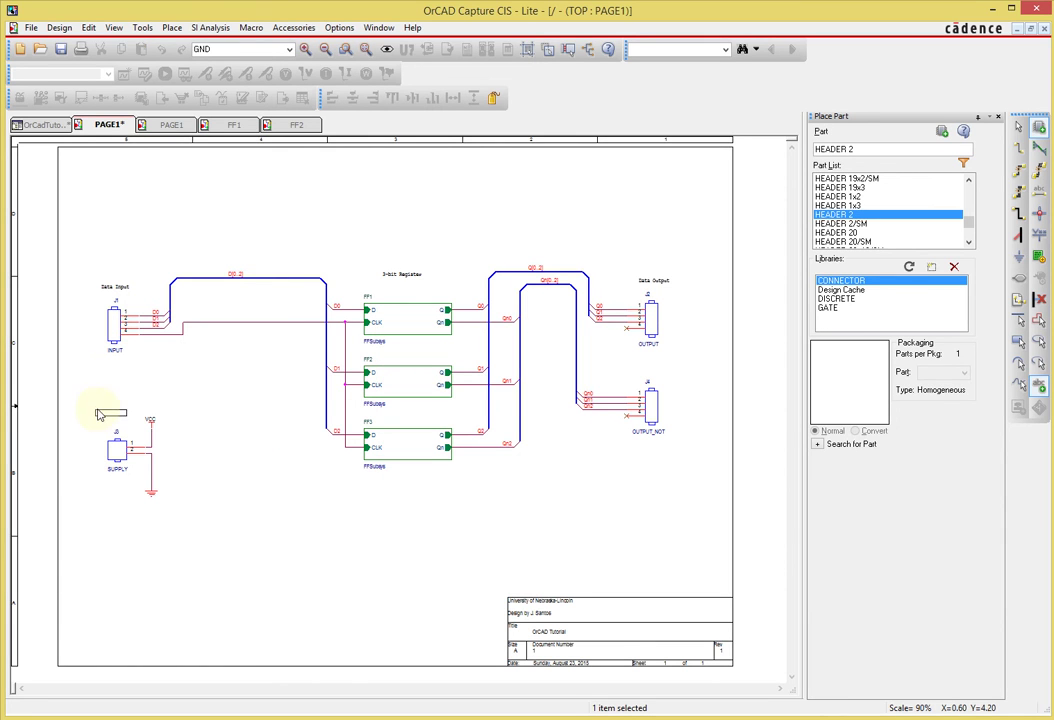
click(101, 420)
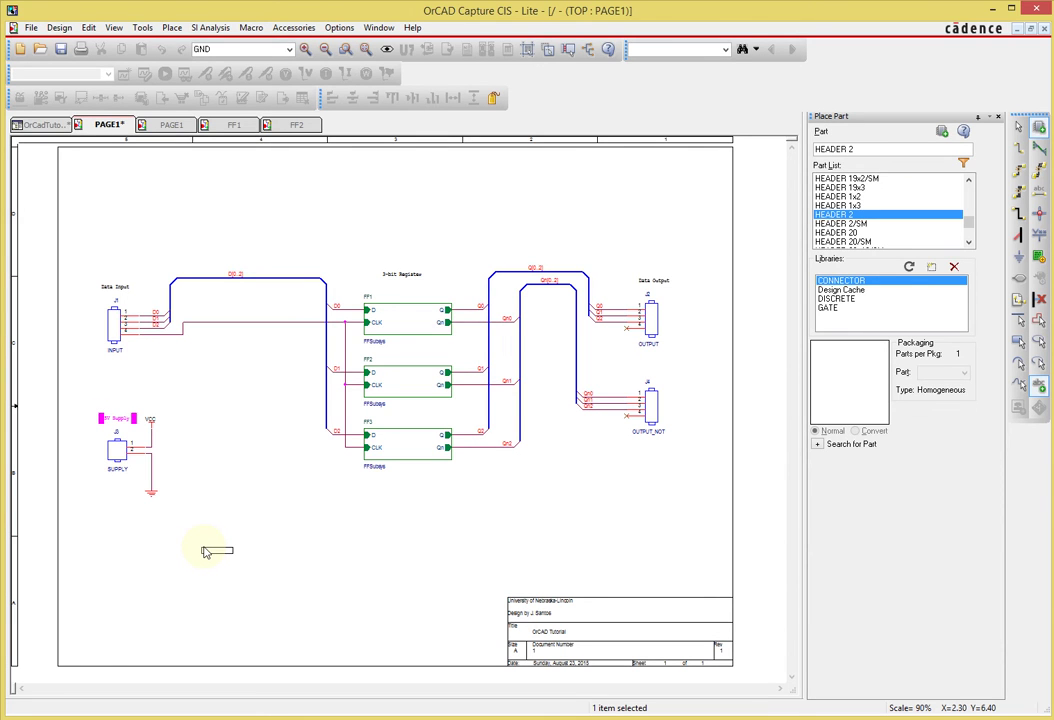
Place the text "3-bit Data Flip-Flop Register" in the empty lower-left area of the schematic sheet
text(t3)
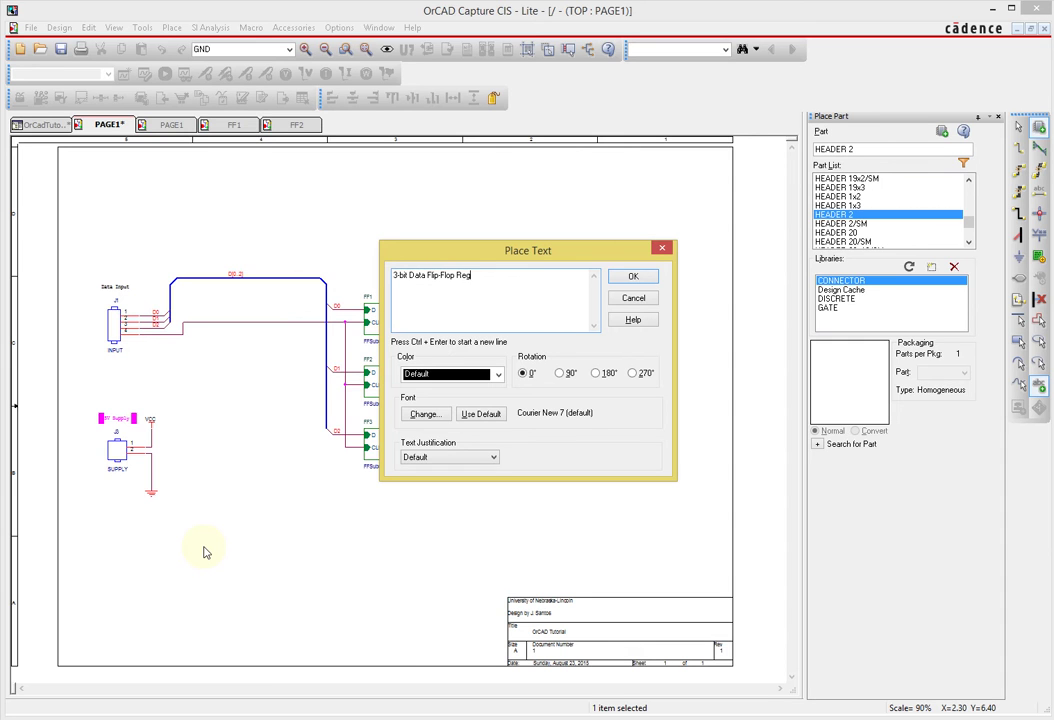
key(Escape)
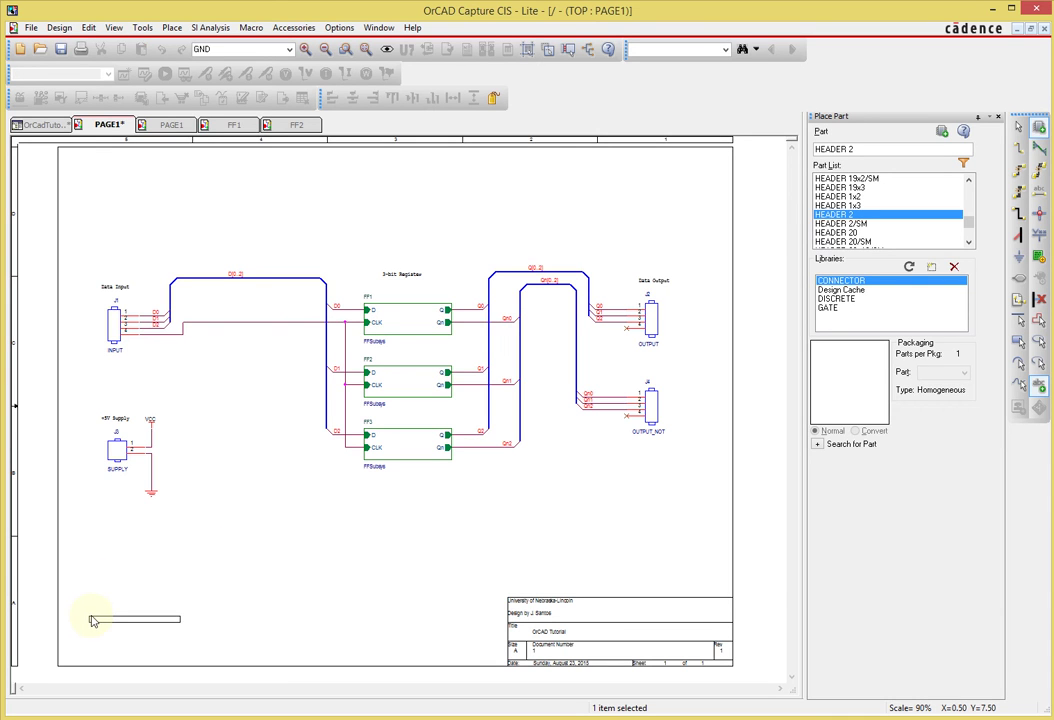
click(92, 621)
click(222, 502)
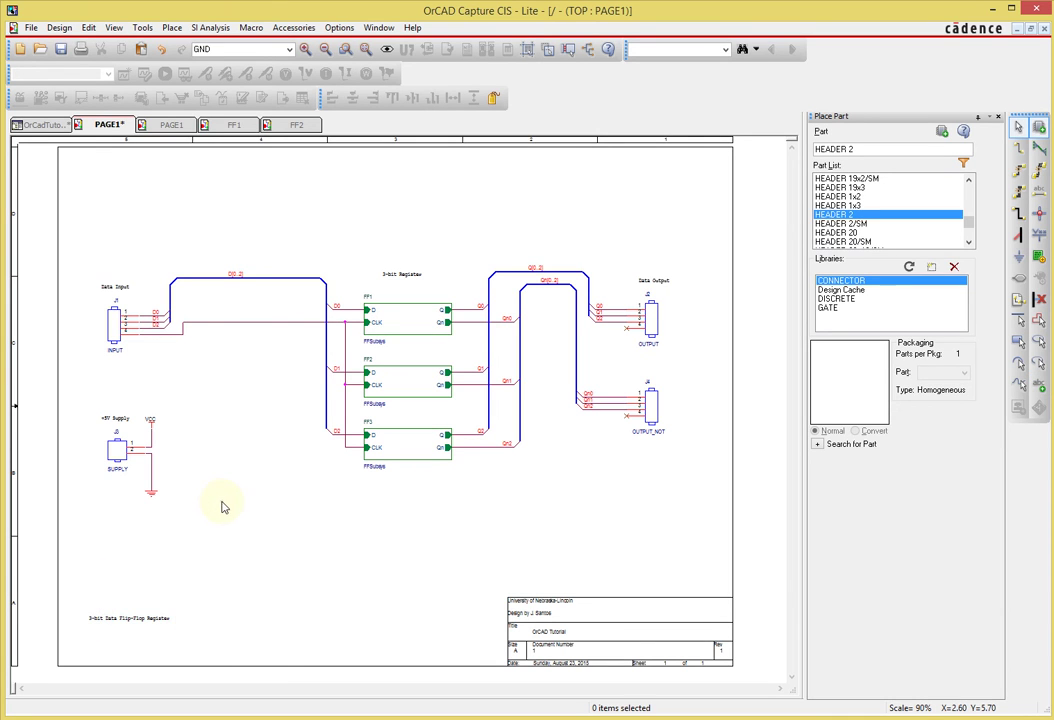
Set the font of the "3-bit Data Flip-Flop Register" text to bold, size 14
double_click(155, 620)
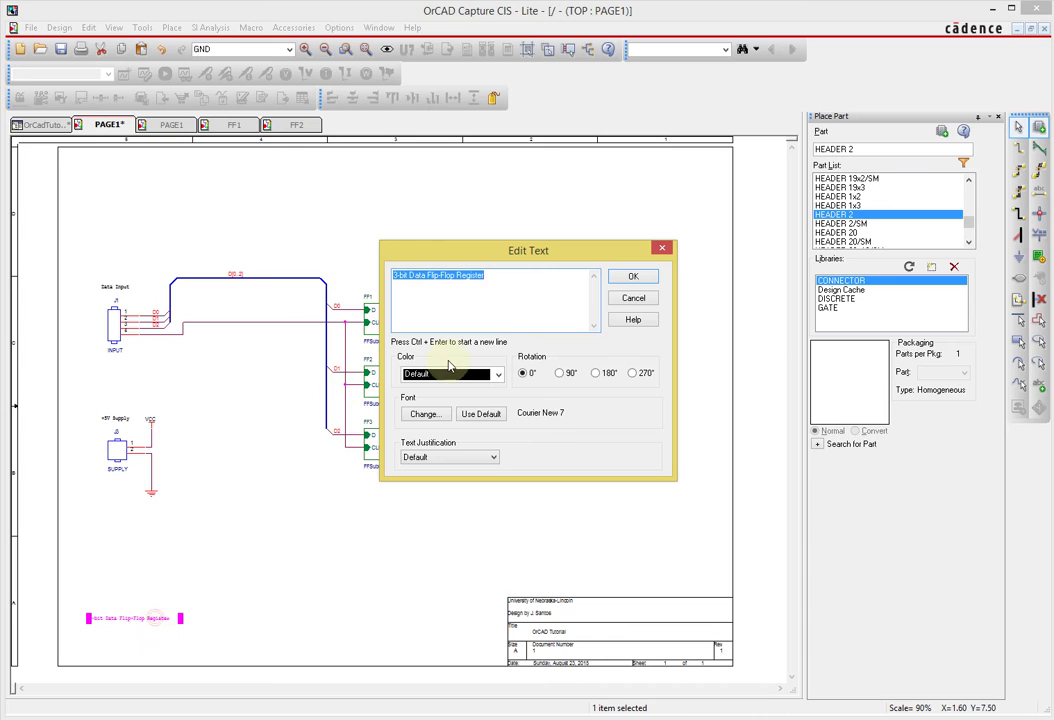
click(440, 414)
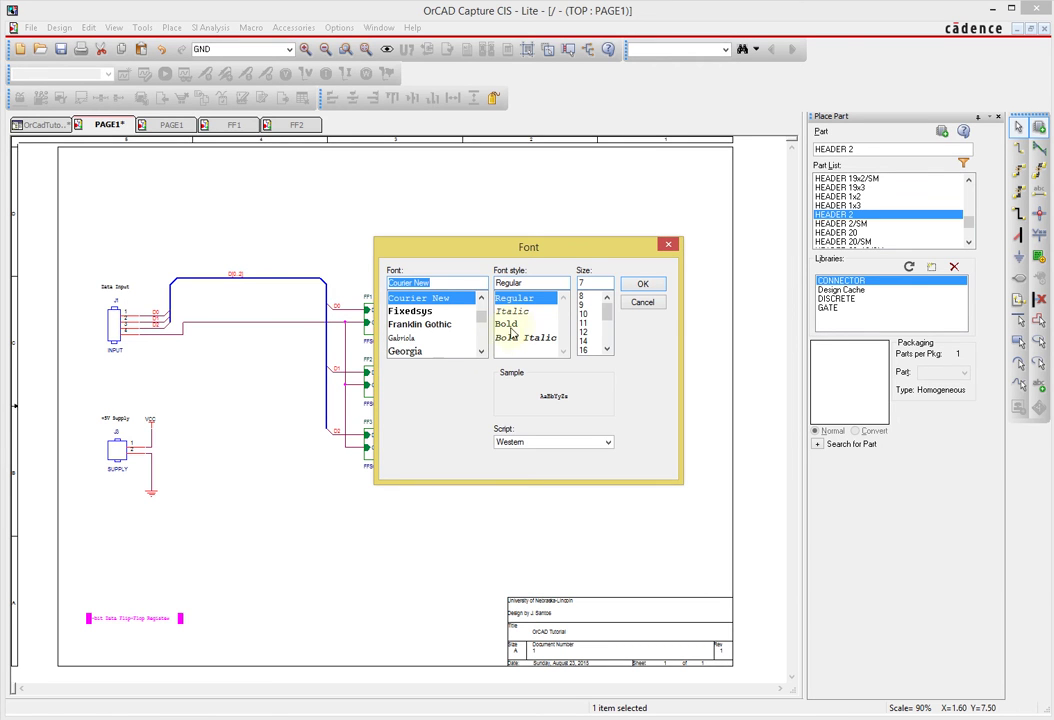
click(506, 324)
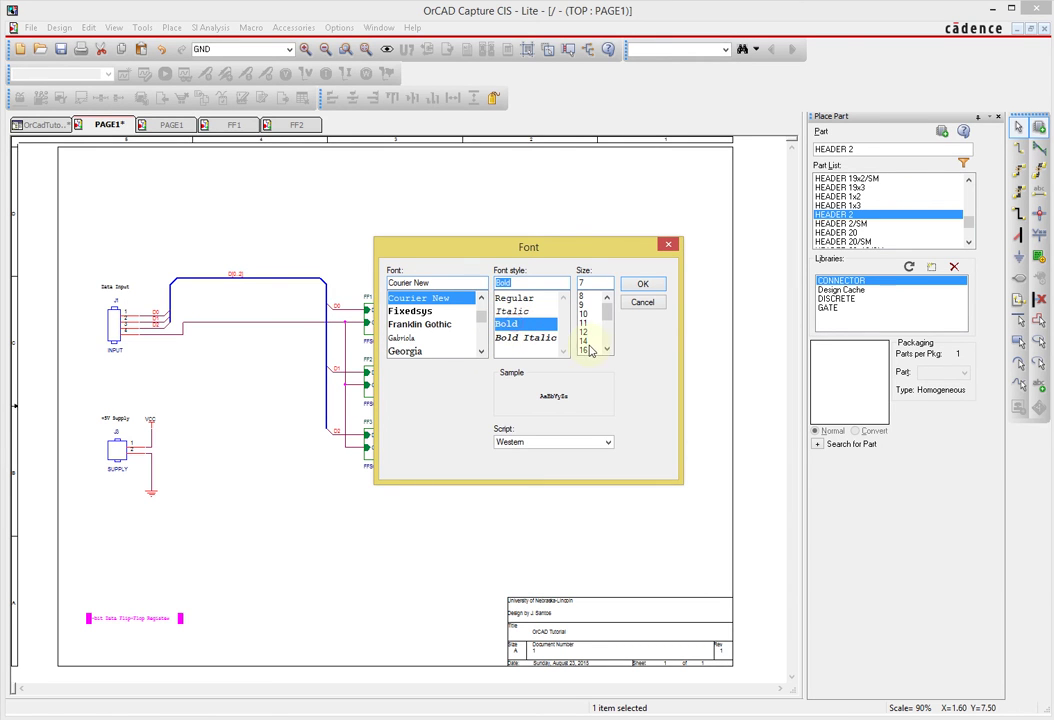
click(583, 341)
click(642, 284)
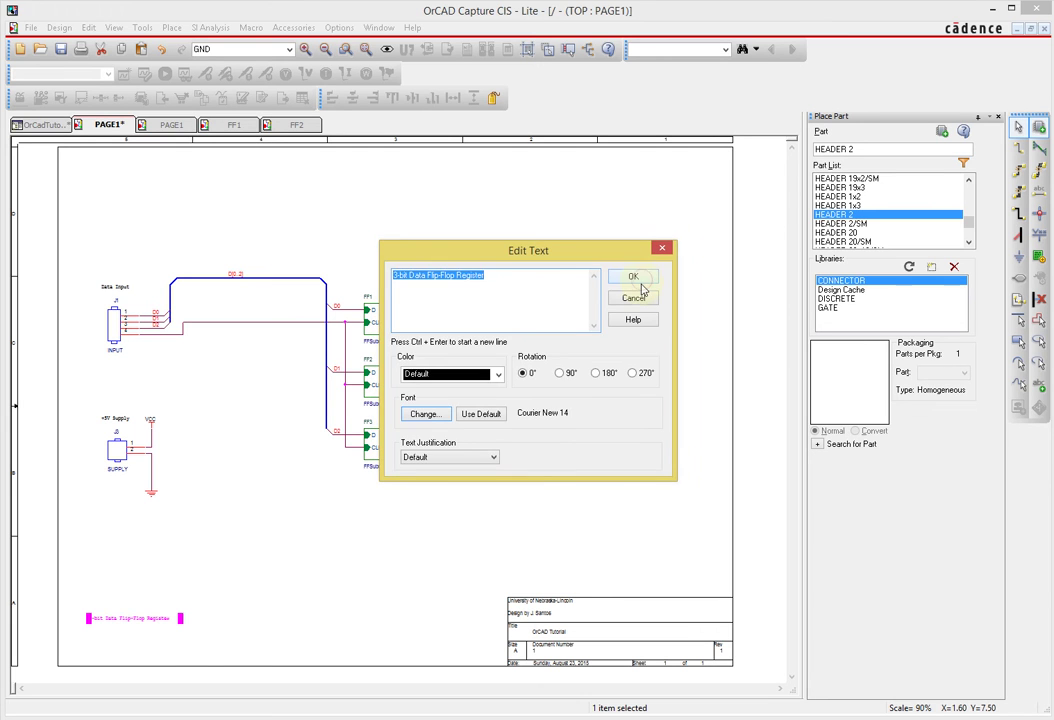
click(642, 285)
click(336, 601)
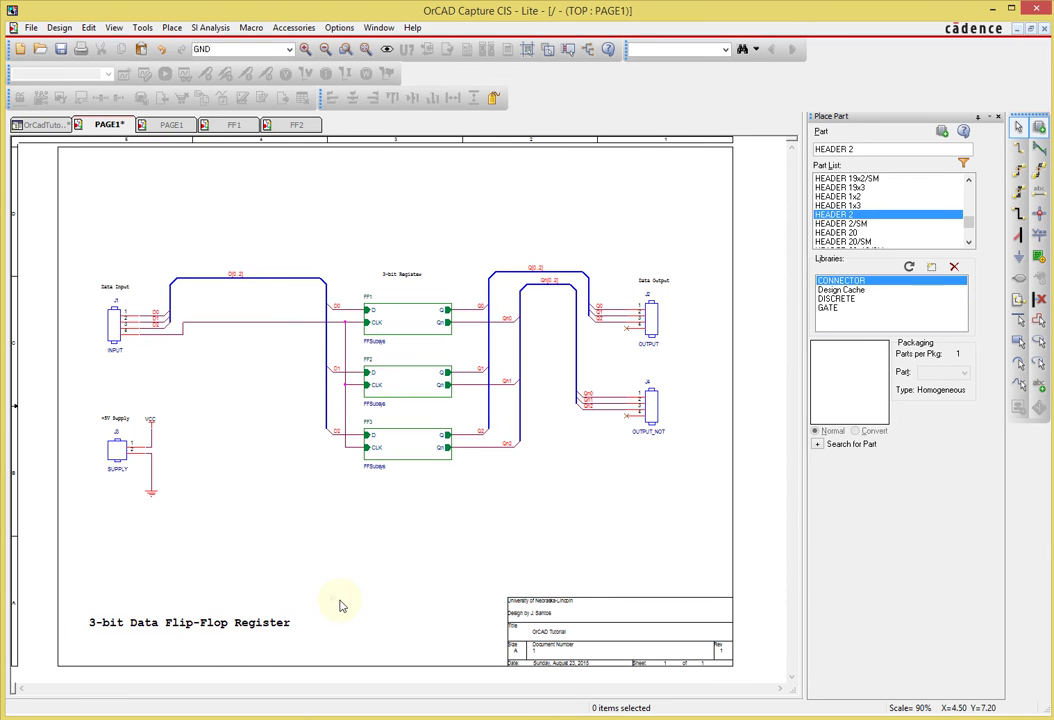
Set the "3-bit Register" text to bold, size 12, keep it centred above the FF1 block, and save the design
double_click(403, 277)
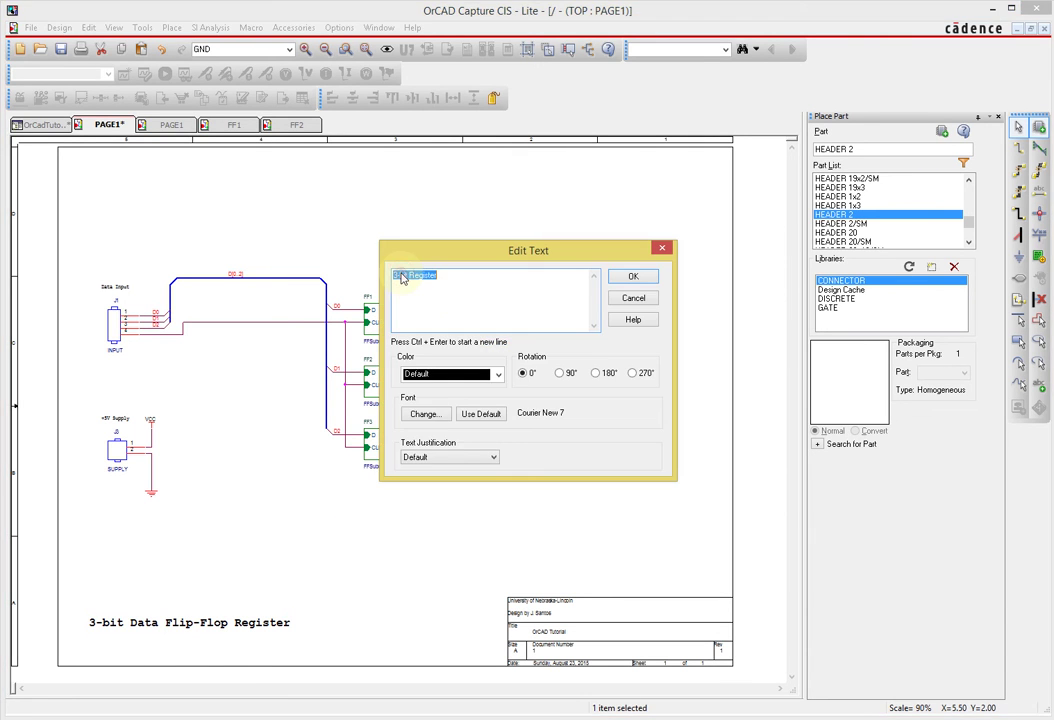
click(432, 419)
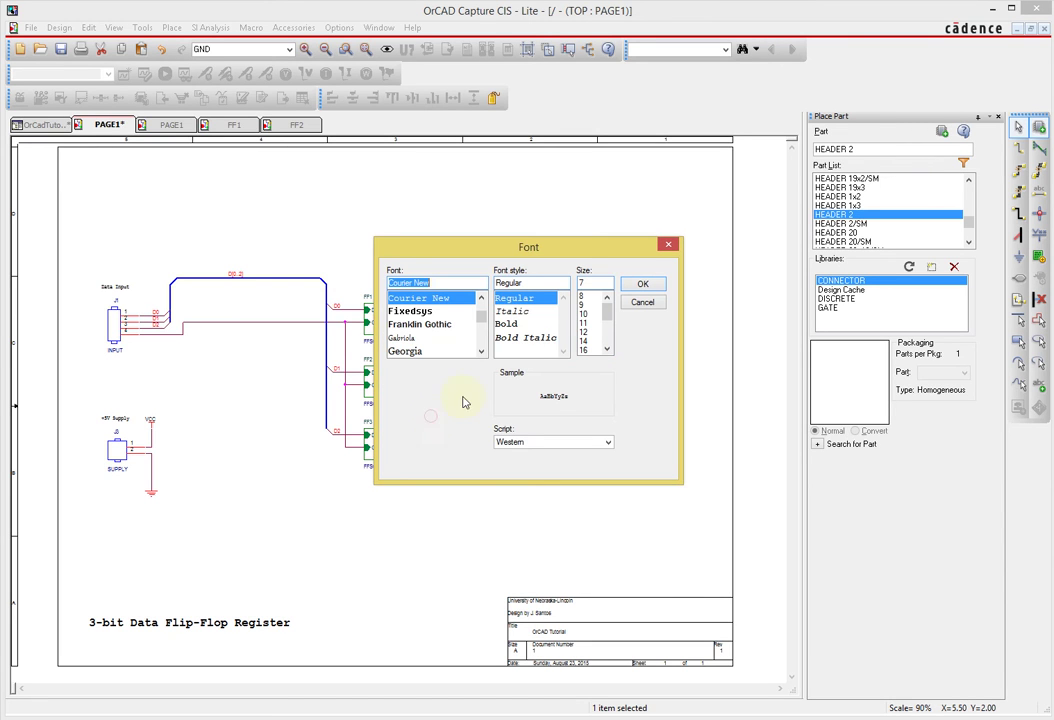
click(508, 324)
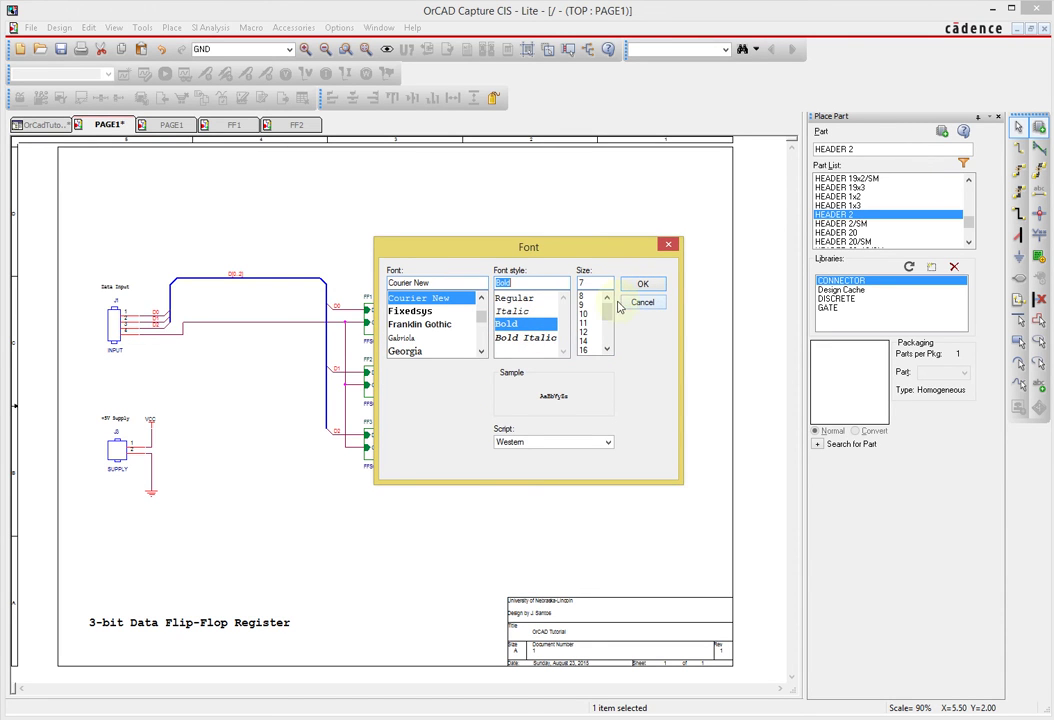
click(584, 331)
click(643, 286)
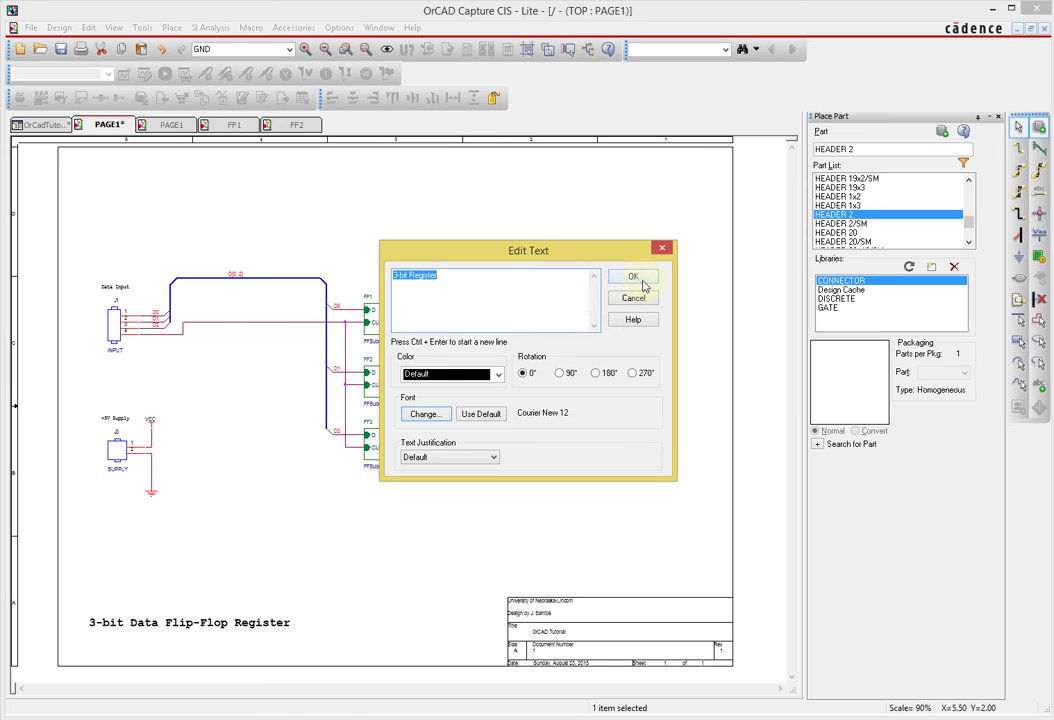
click(650, 346)
drag(448, 286, 426, 277)
click(419, 251)
click(418, 256)
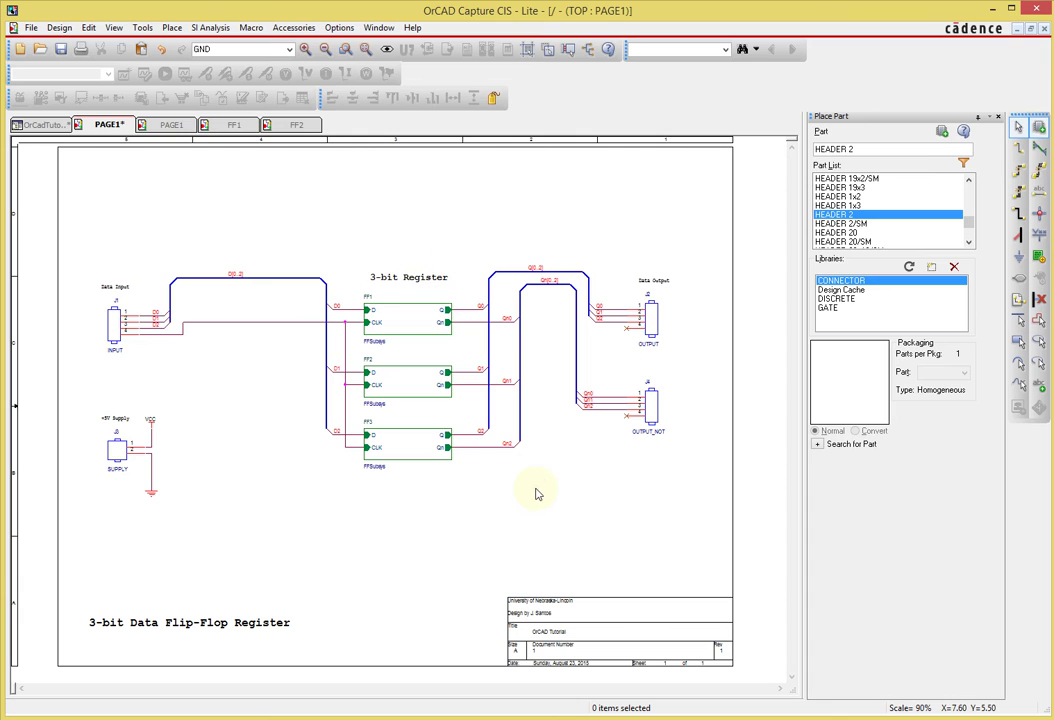
key(ctrl+s)
click(420, 326)
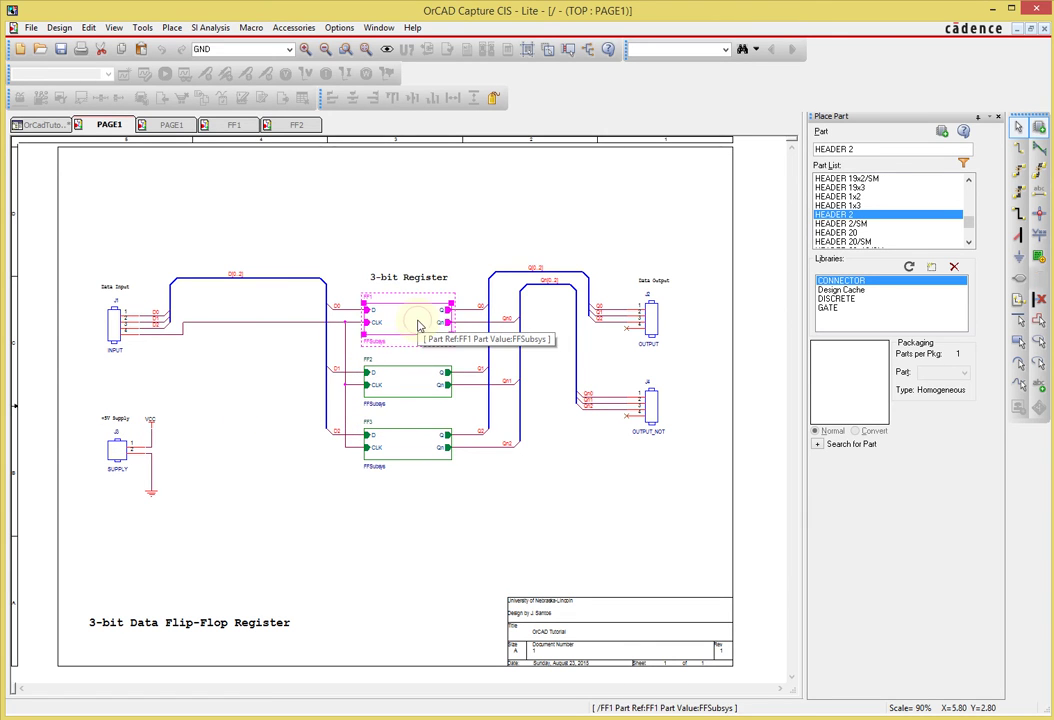
click(420, 381)
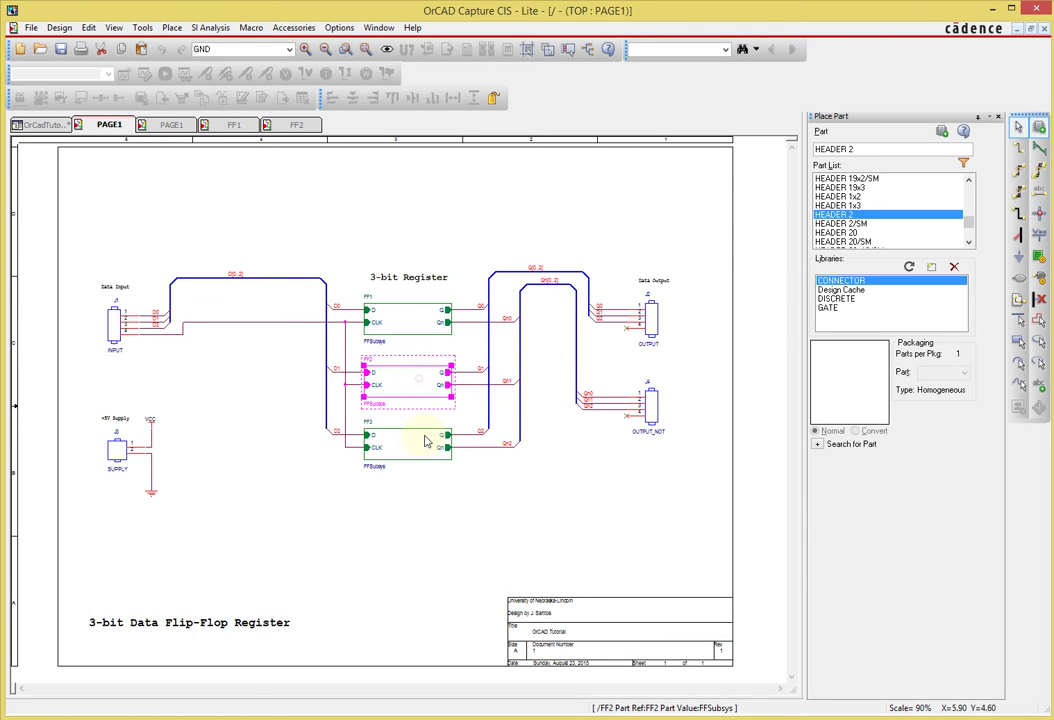
click(424, 442)
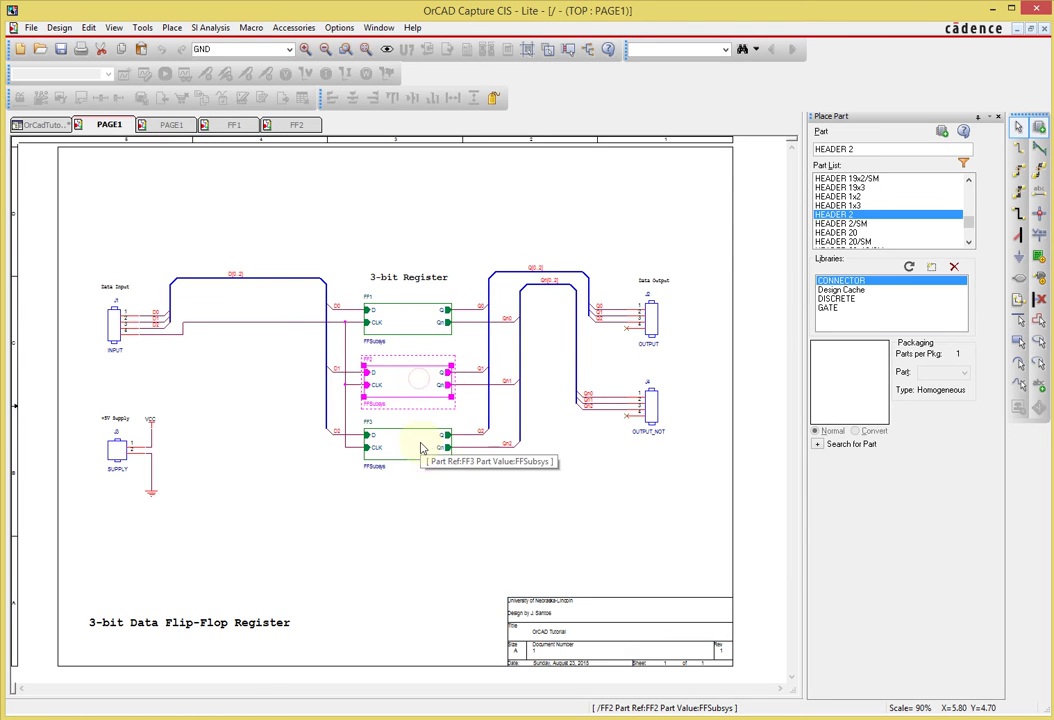
click(446, 494)
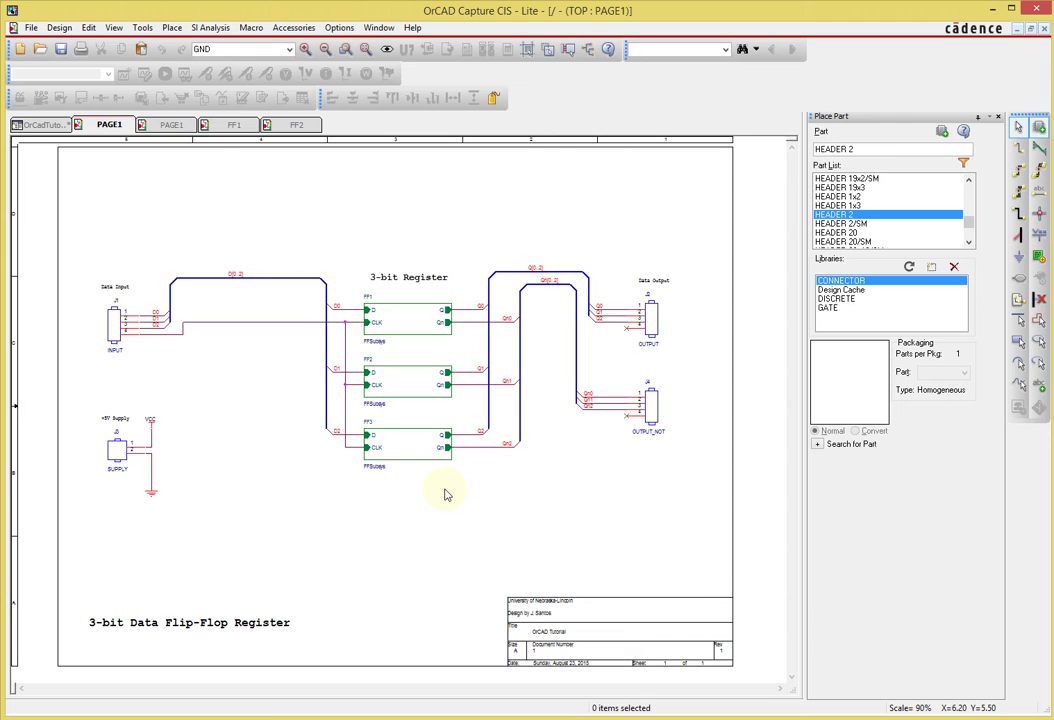
click(530, 548)
Open the Annotate settings for the orcadtutorial.dsn design from the project manager
click(45, 125)
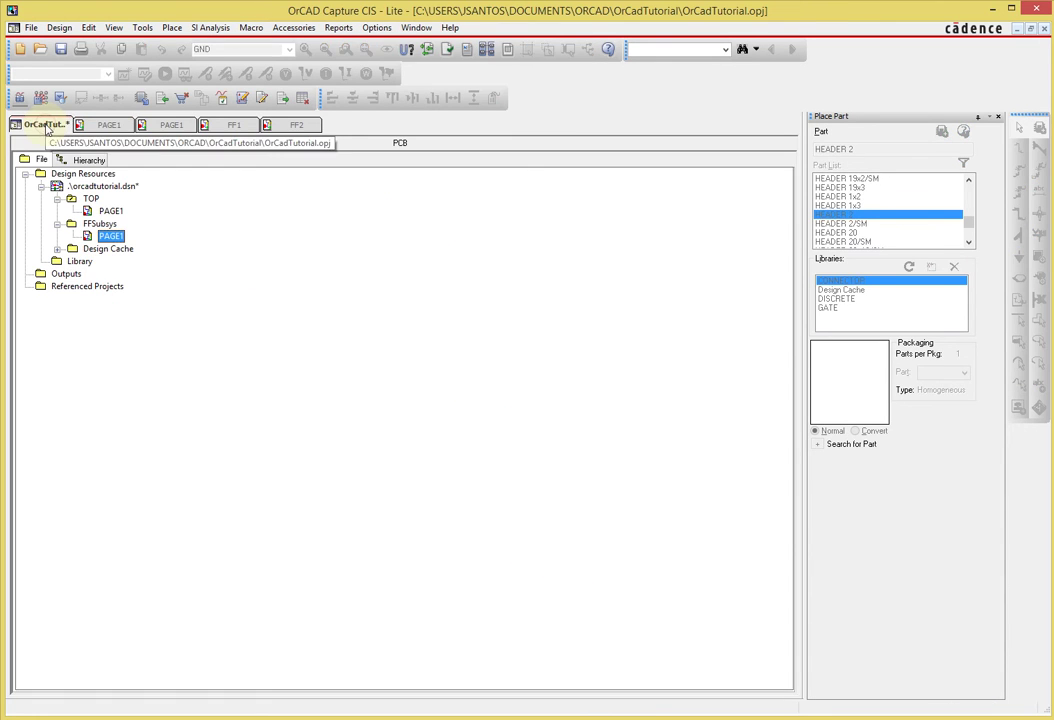
click(108, 188)
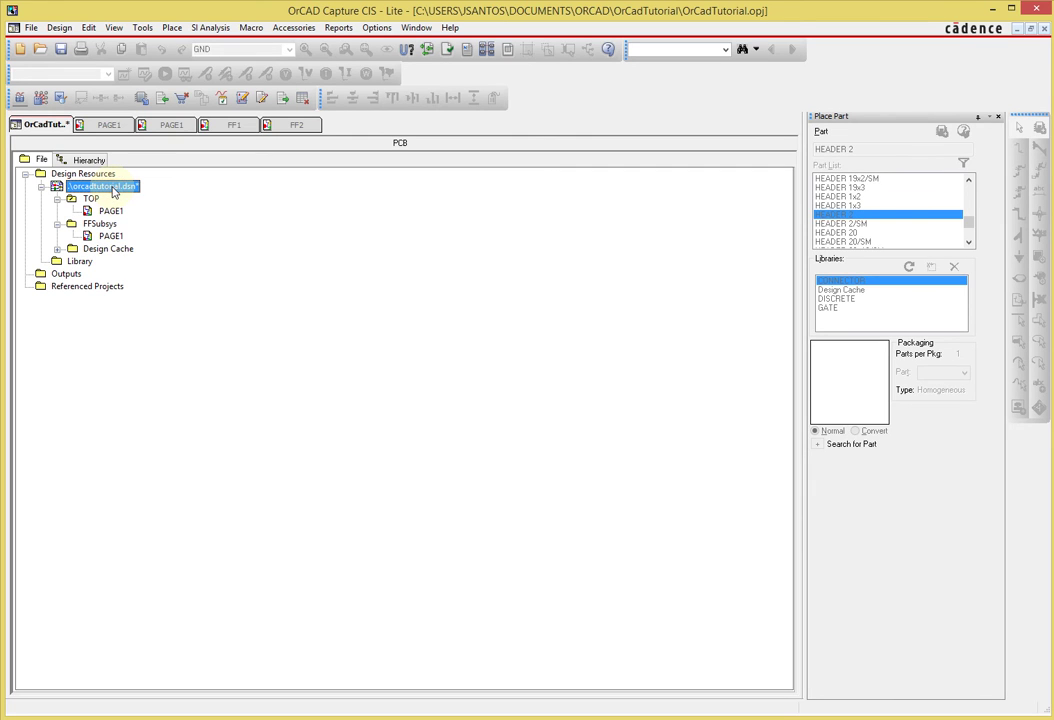
click(409, 52)
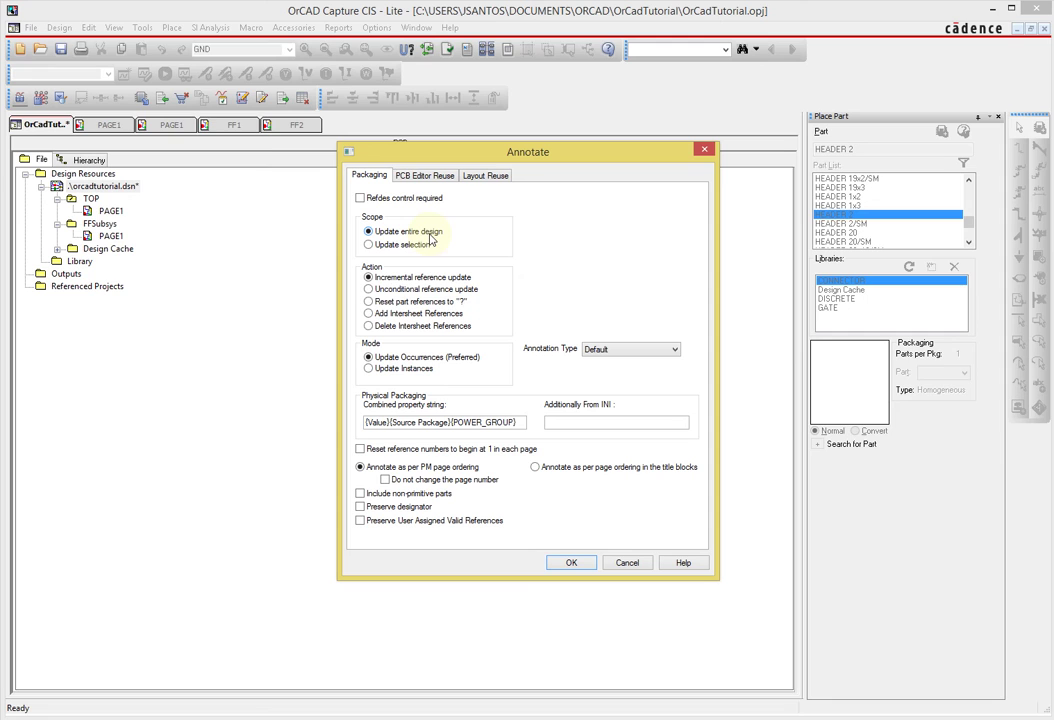
Annotate the entire design with an unconditional reference update and accept saving the design
click(369, 289)
click(571, 563)
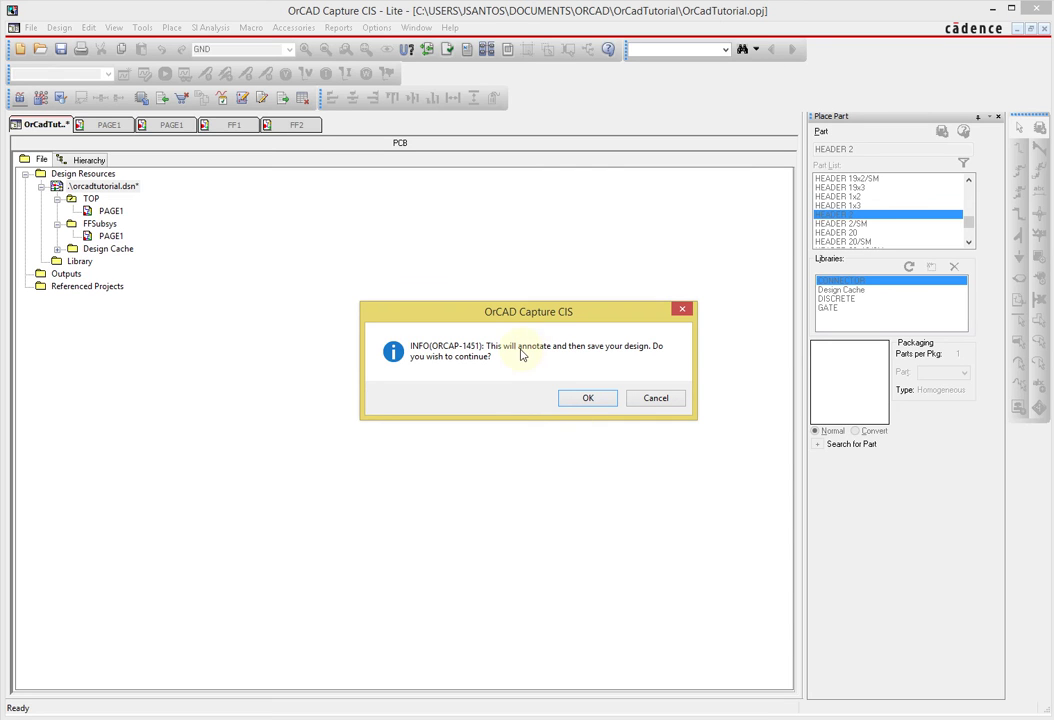
click(588, 399)
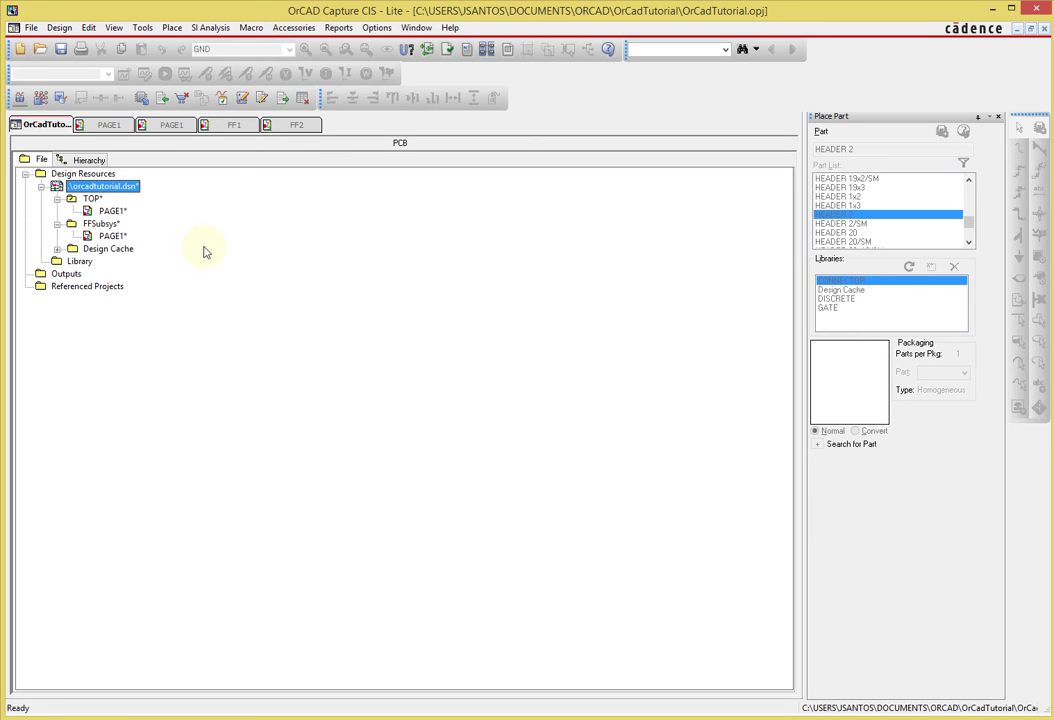
Descend from the top schematic page into the FF1 and FF2 blocks to check their gates' reference designators
click(109, 127)
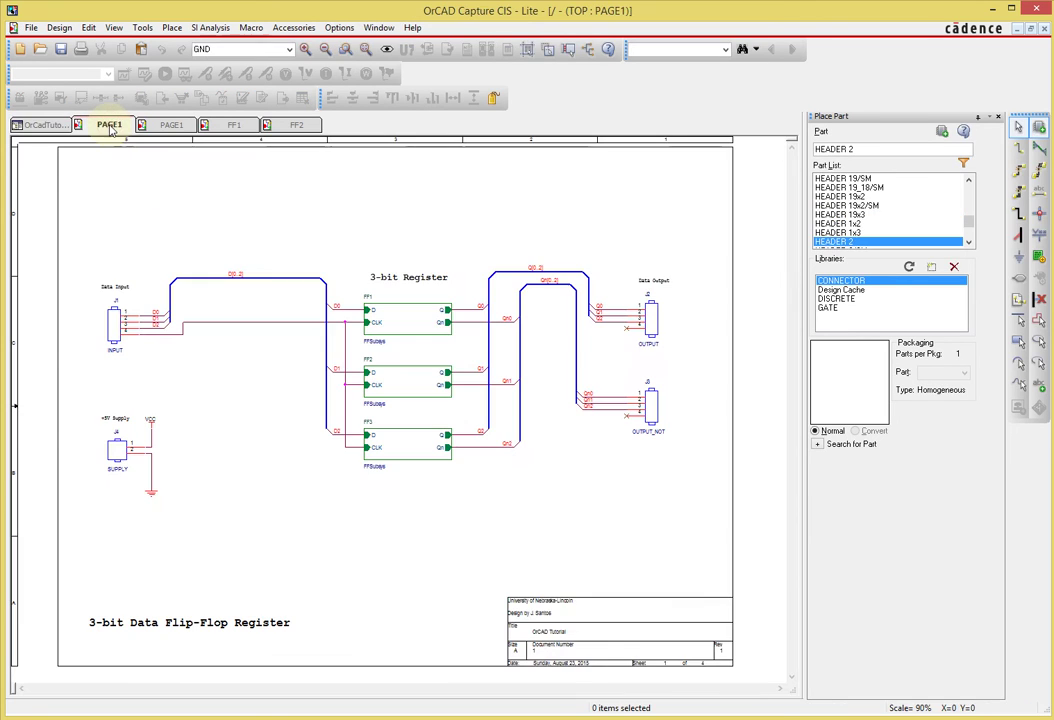
click(403, 326)
key(d)
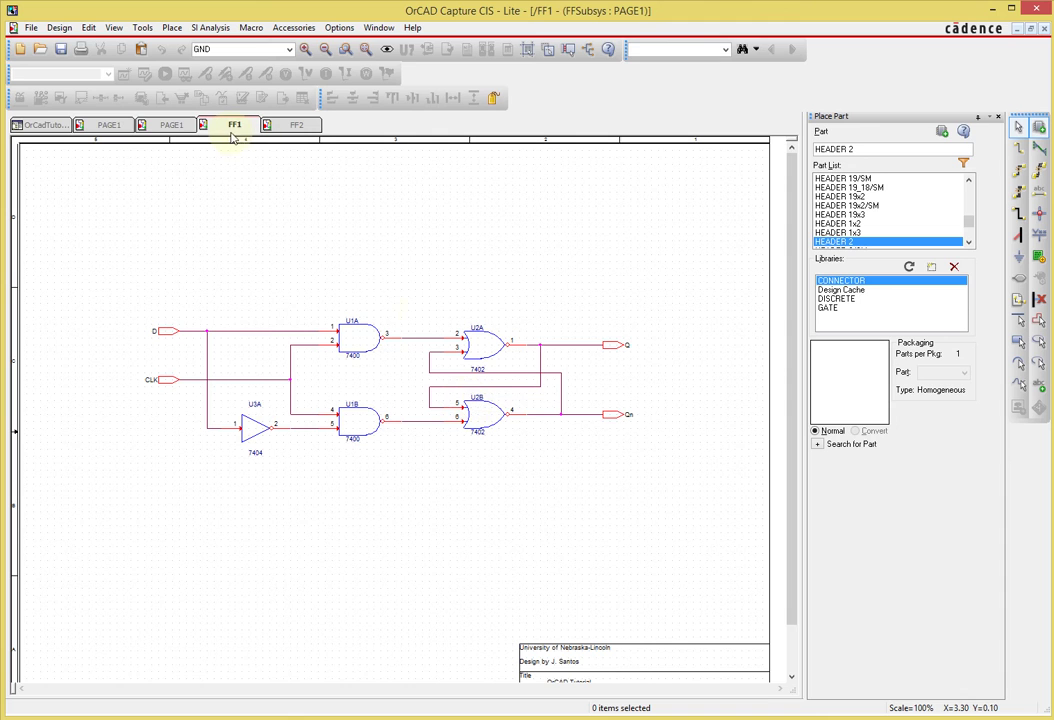
click(113, 131)
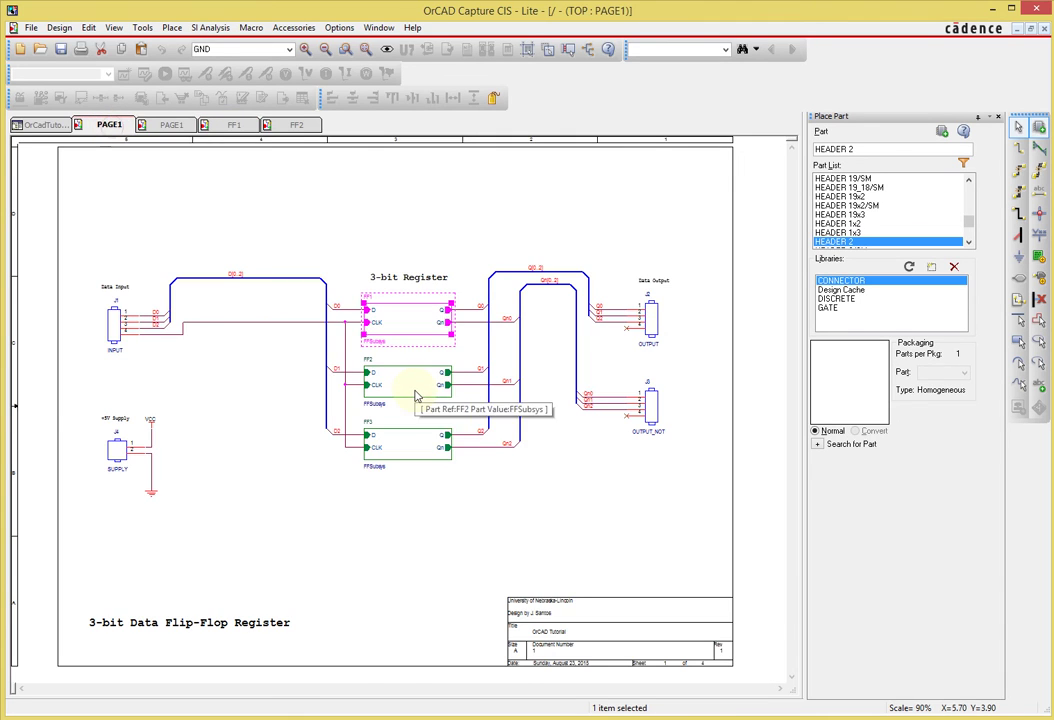
click(413, 390)
key(d)
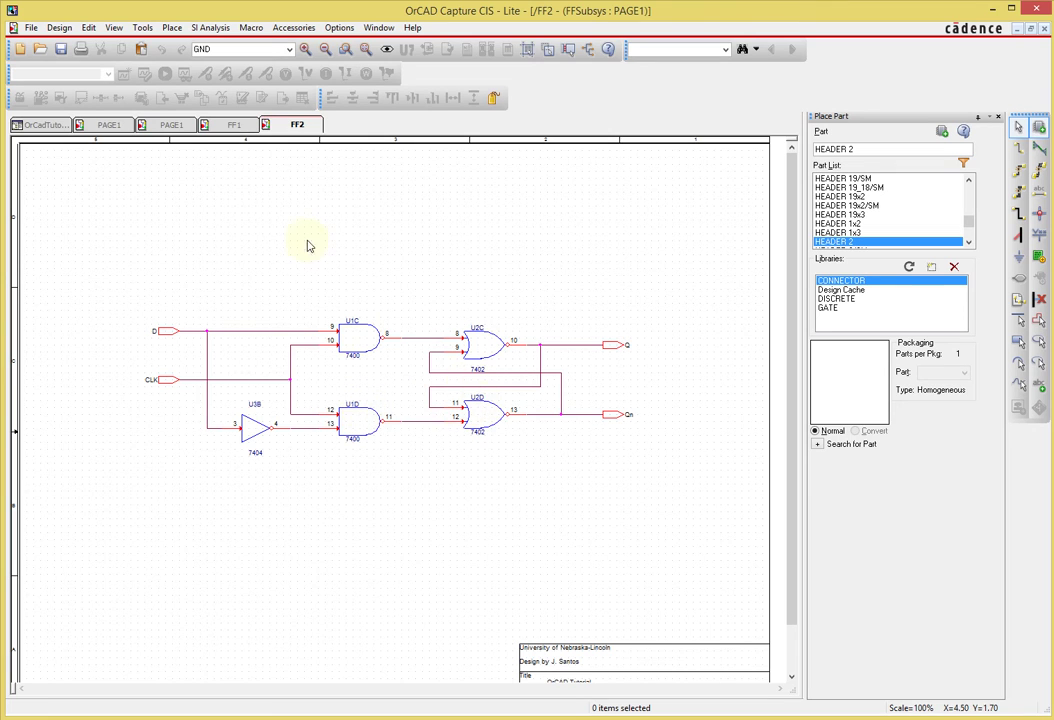
Descend into the FF3 block to check its gates' reference designators, and return to the top schematic page
click(100, 129)
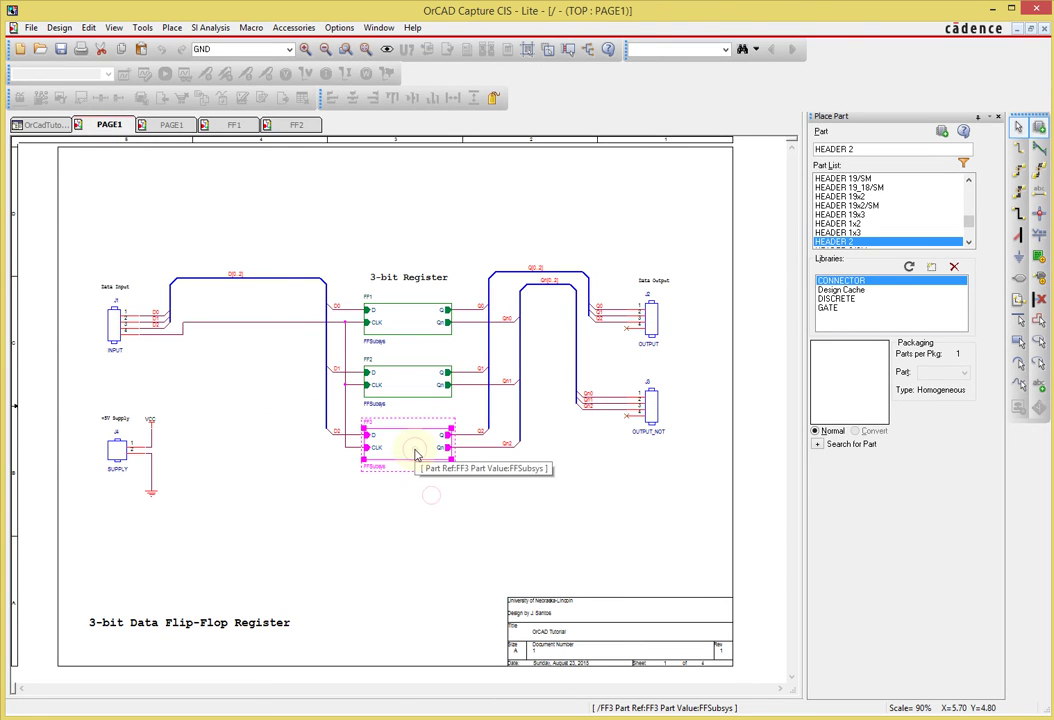
click(397, 446)
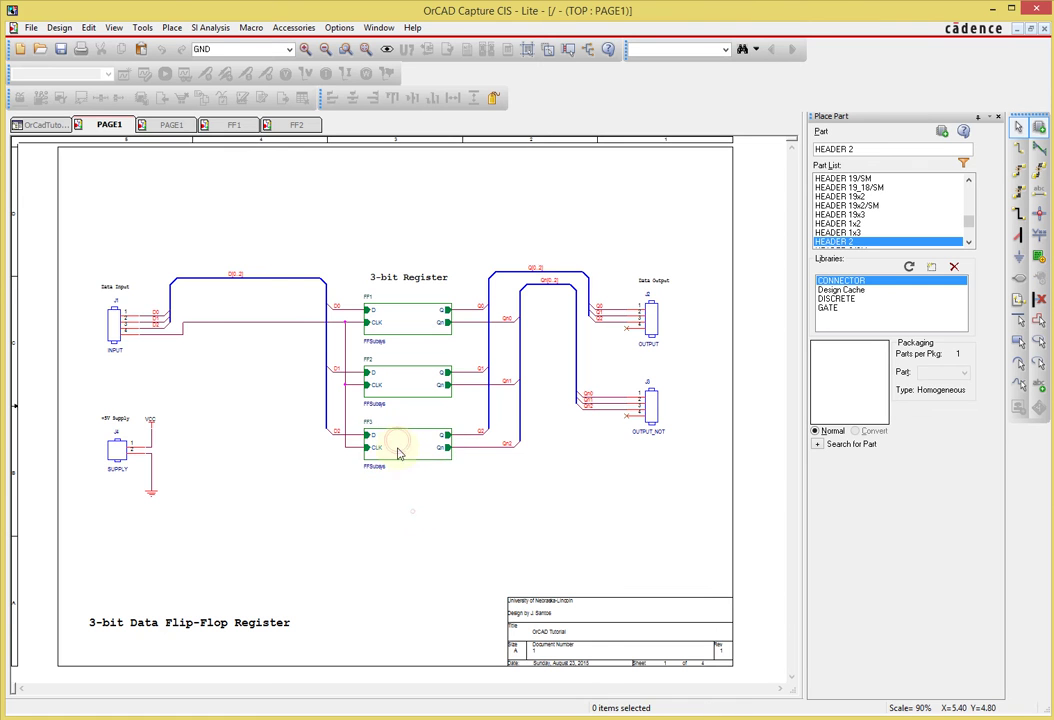
double_click(395, 446)
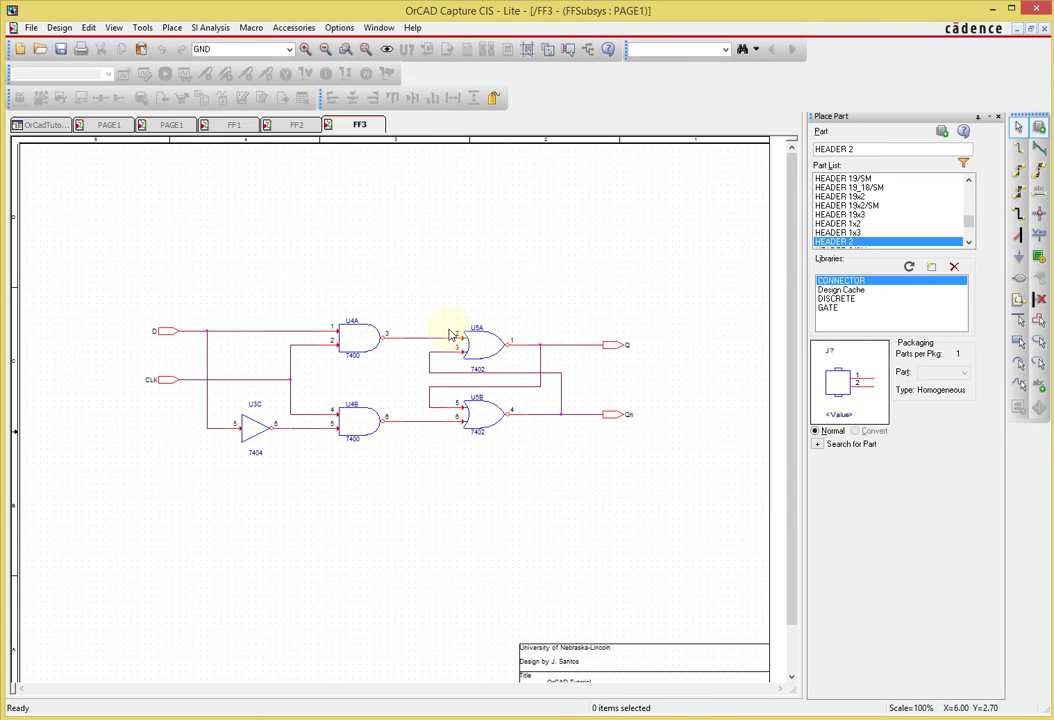
right_click(364, 126)
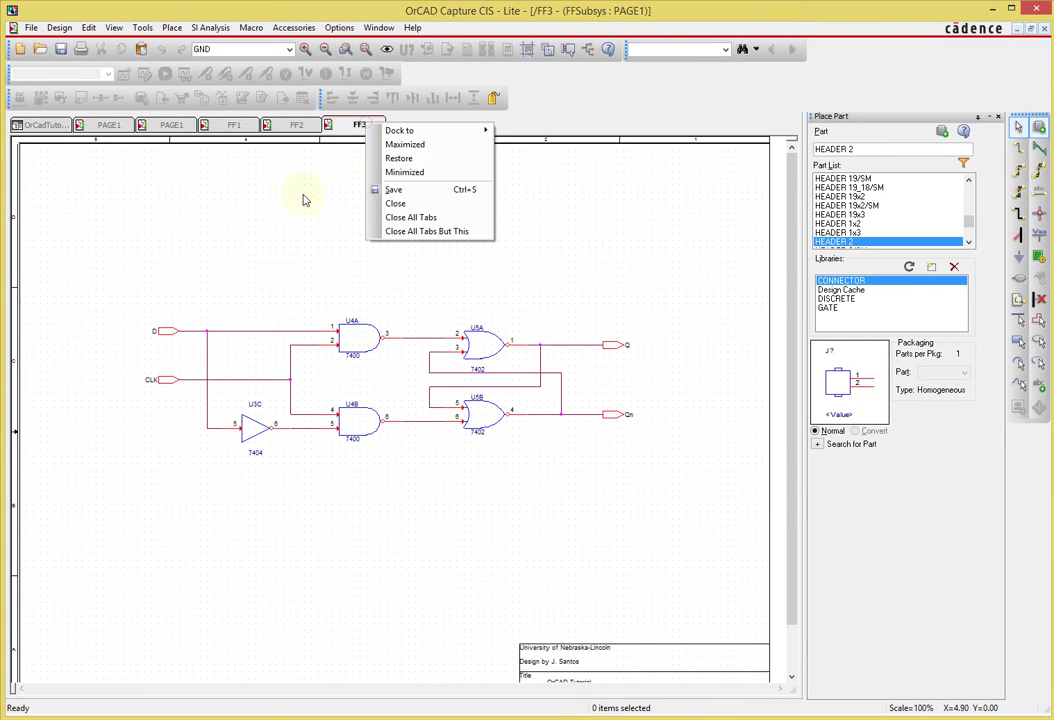
click(301, 196)
click(111, 127)
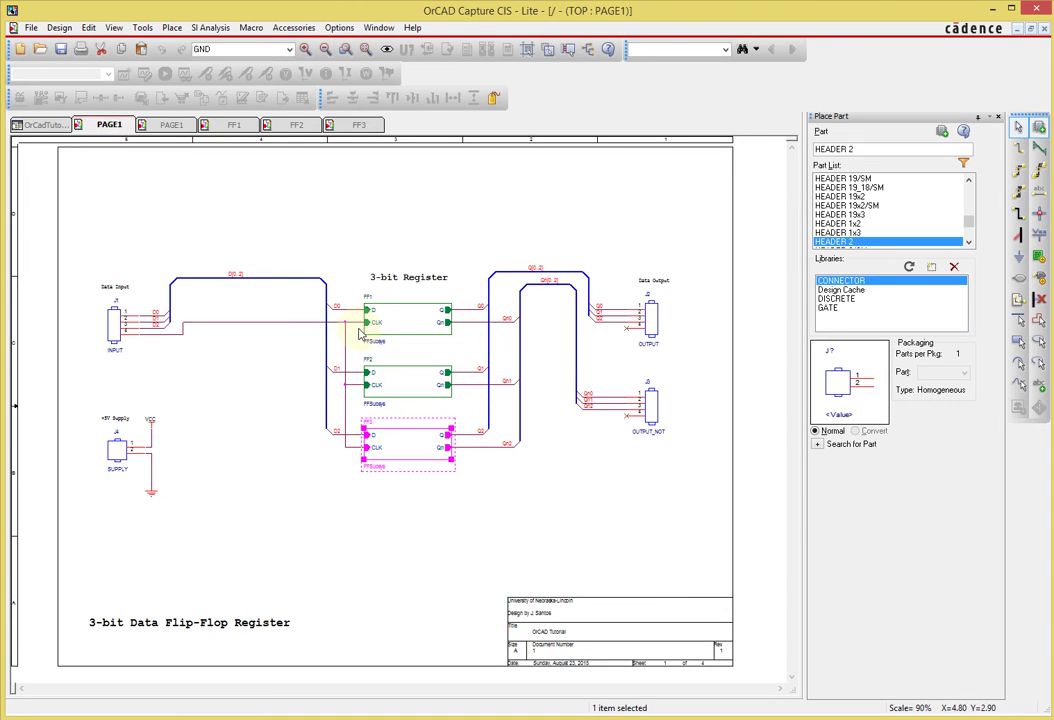
click(418, 232)
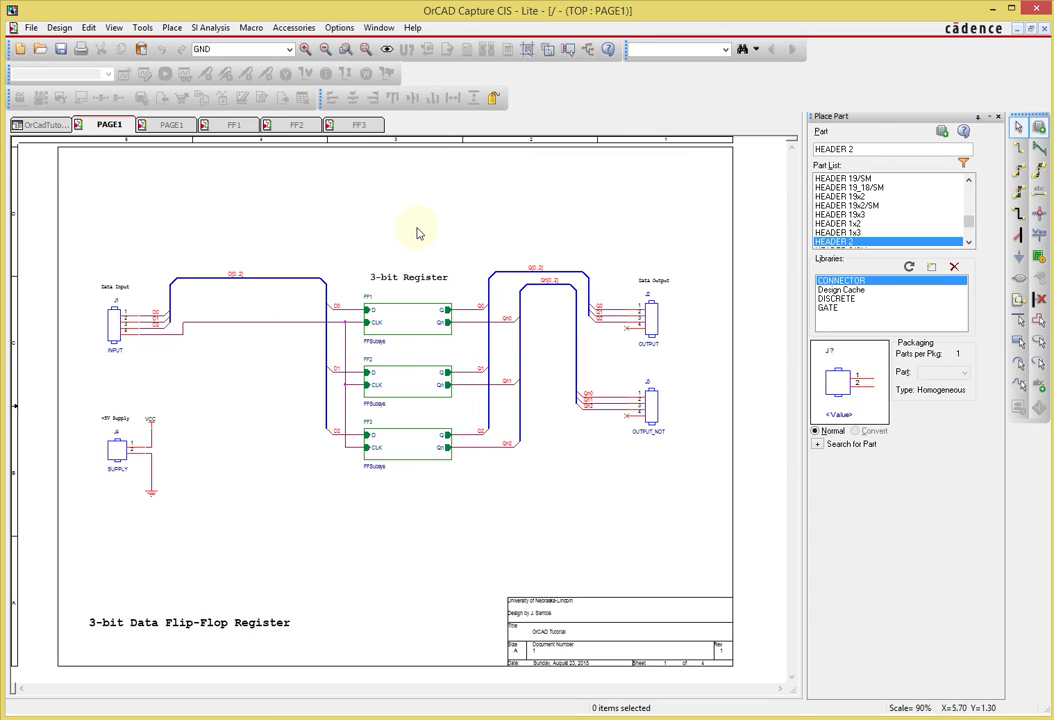
Set up a design rules check for orcadtutorial.dsn with Check hierarchical port connections and Report visible unconnected power pins enabled
click(44, 124)
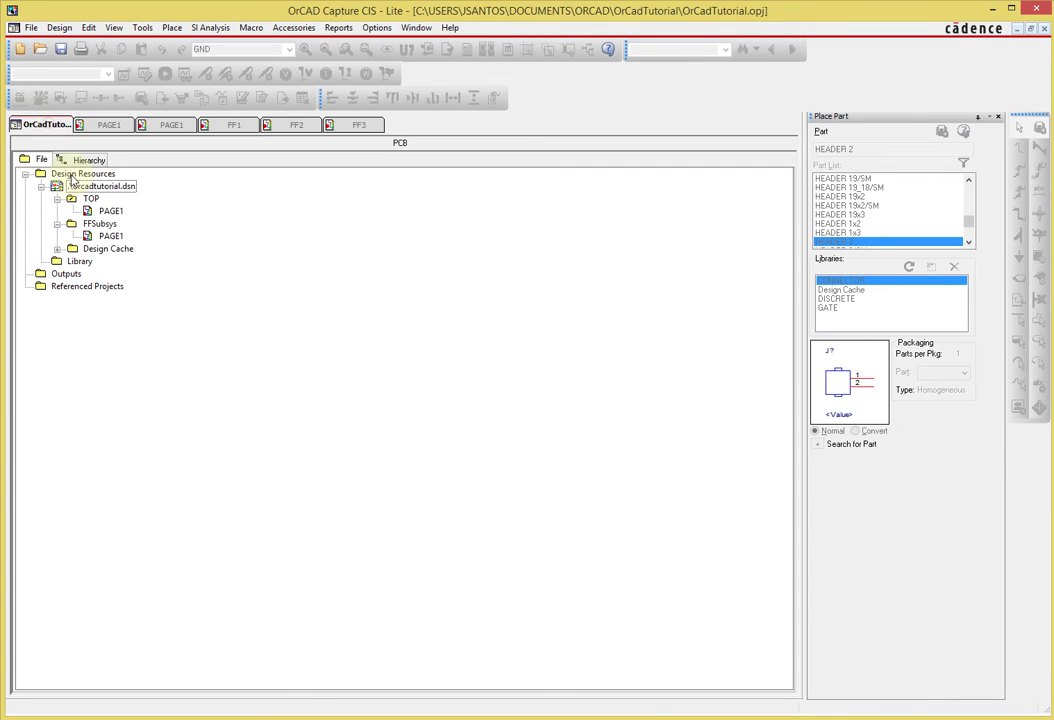
click(80, 188)
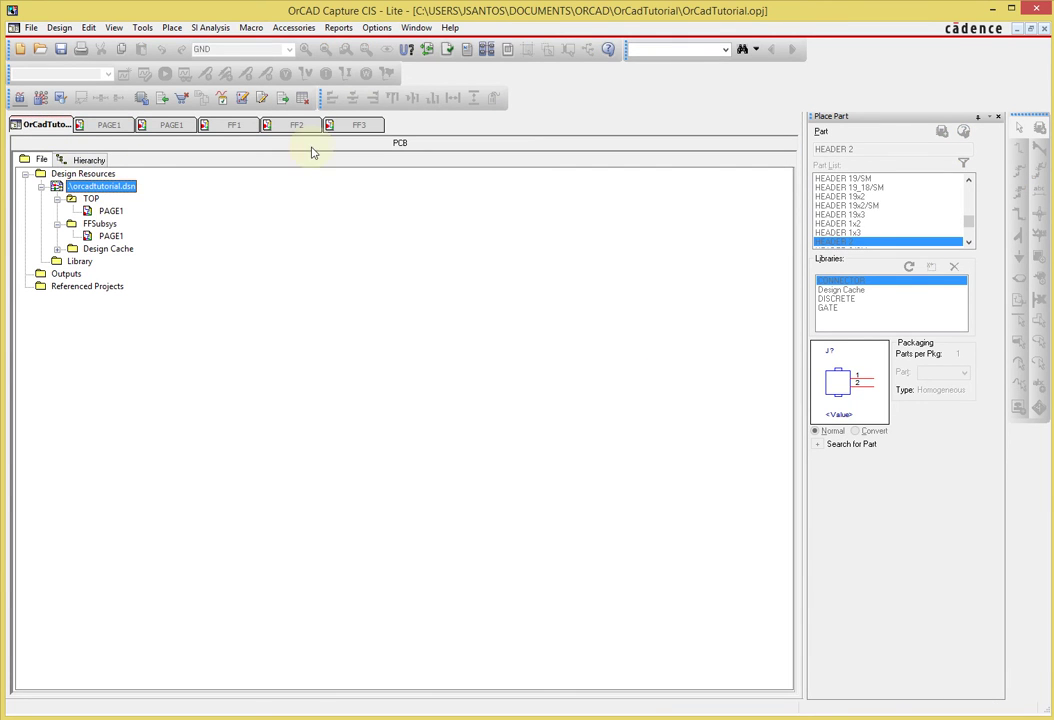
click(447, 50)
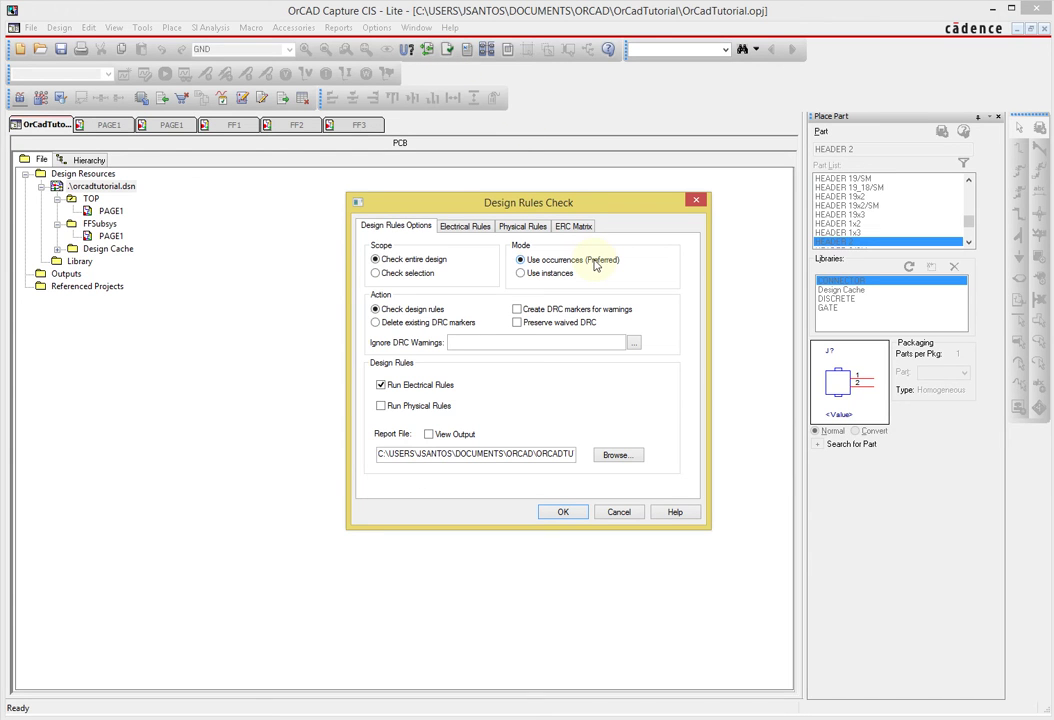
click(474, 229)
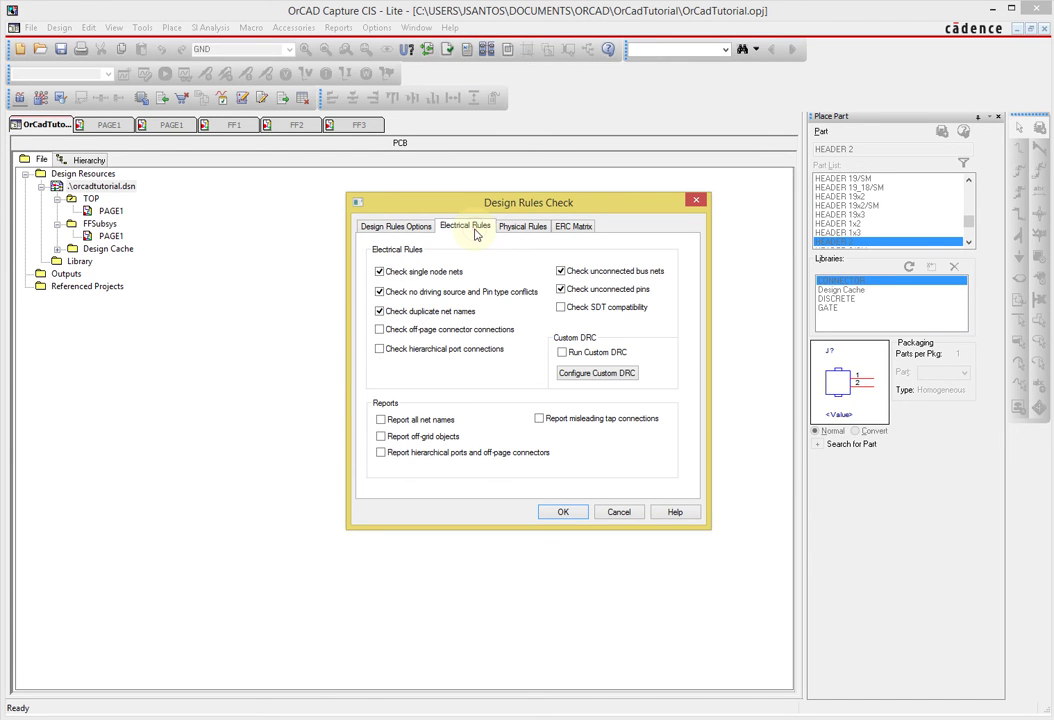
click(380, 349)
click(522, 226)
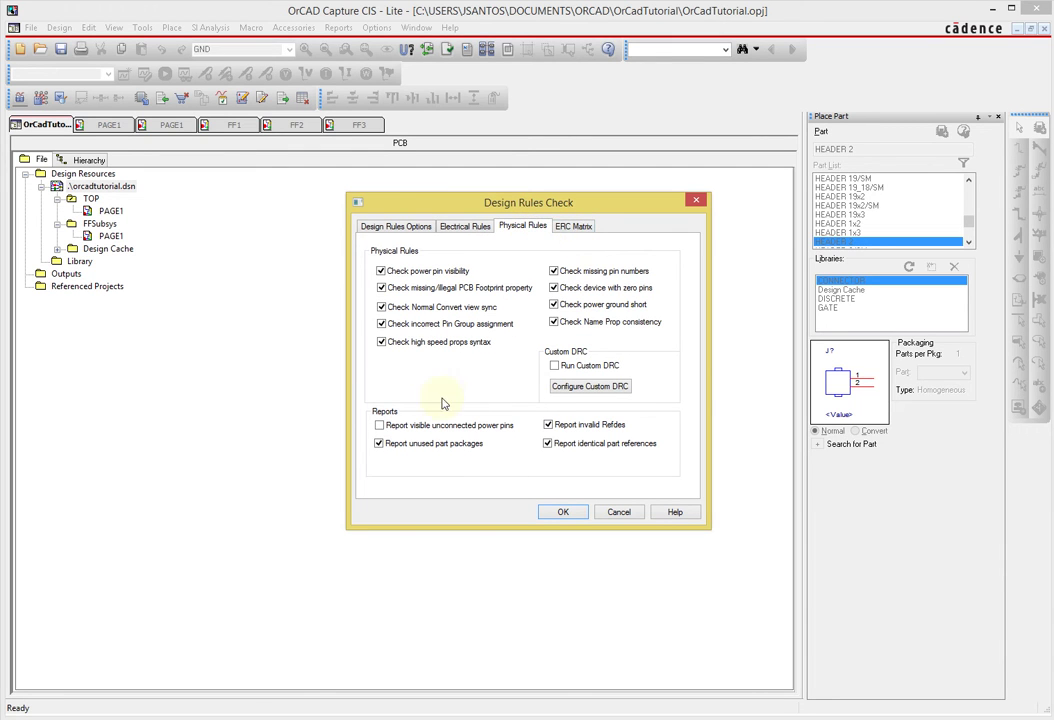
click(389, 425)
Examine the ERC matrix and cycle the Bidirectional-to-Bidirectional cell through its settings back to no report
click(585, 227)
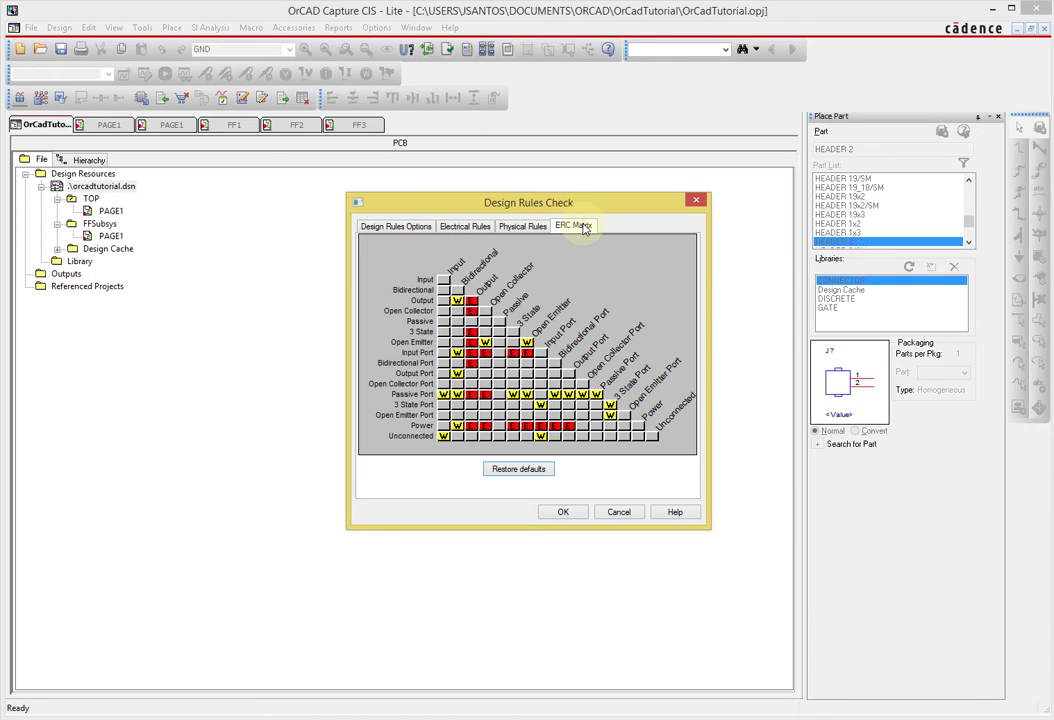
drag(593, 213, 519, 207)
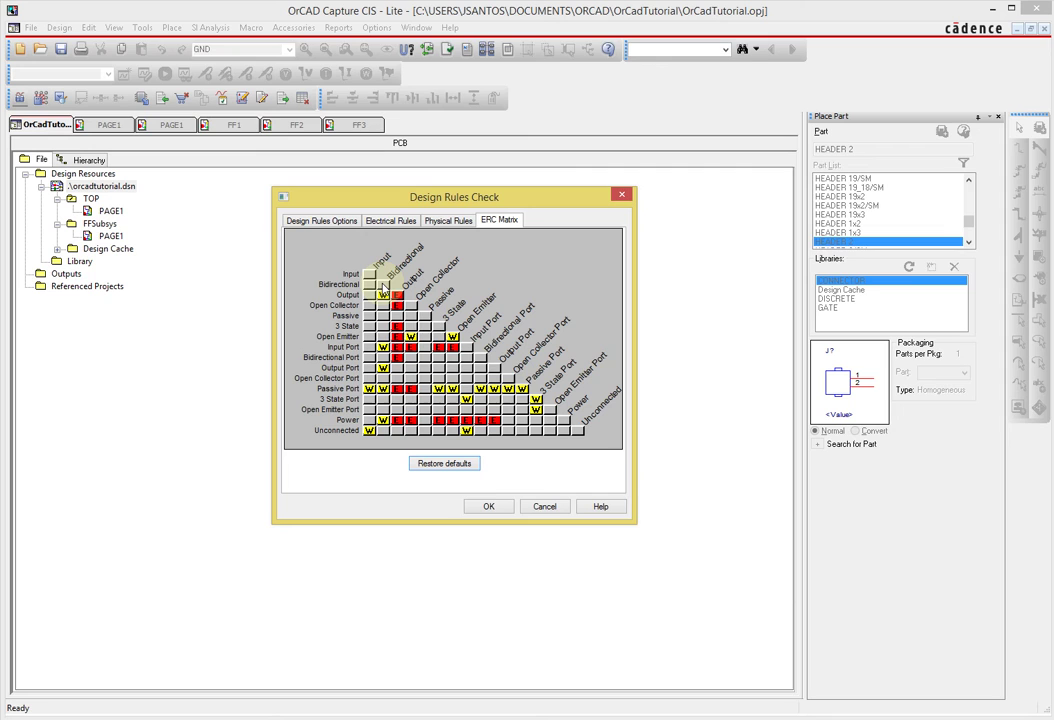
click(384, 285)
click(382, 285)
click(382, 285)
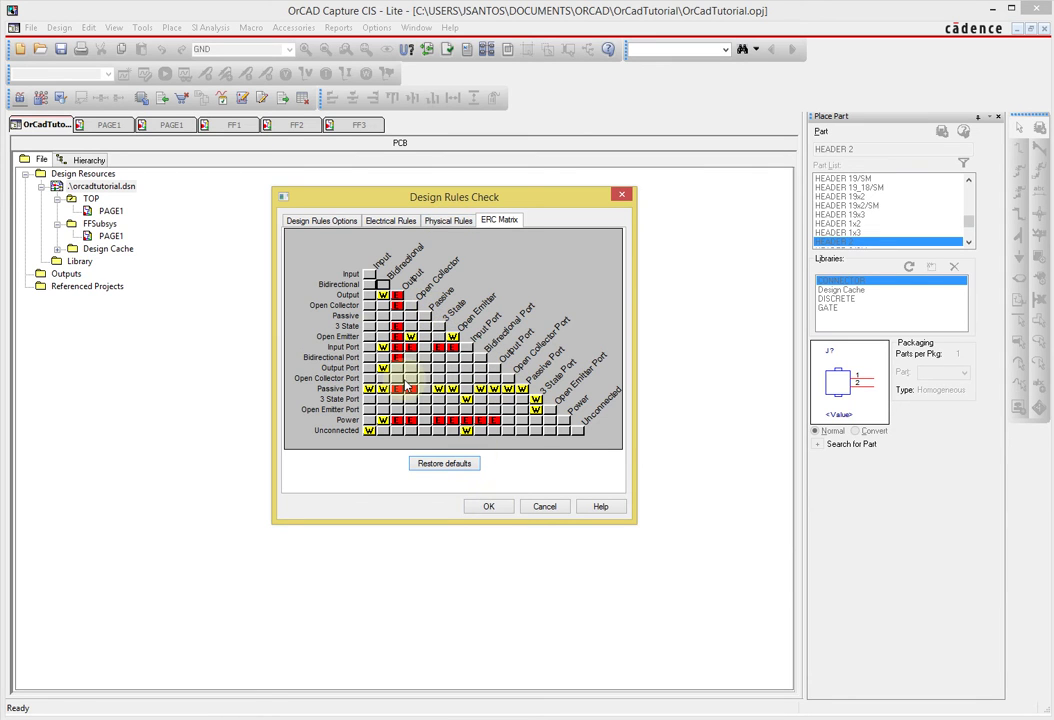
Review the design rules options and ERC matrix once more, and run the design rules check on the entire design
click(318, 221)
click(500, 221)
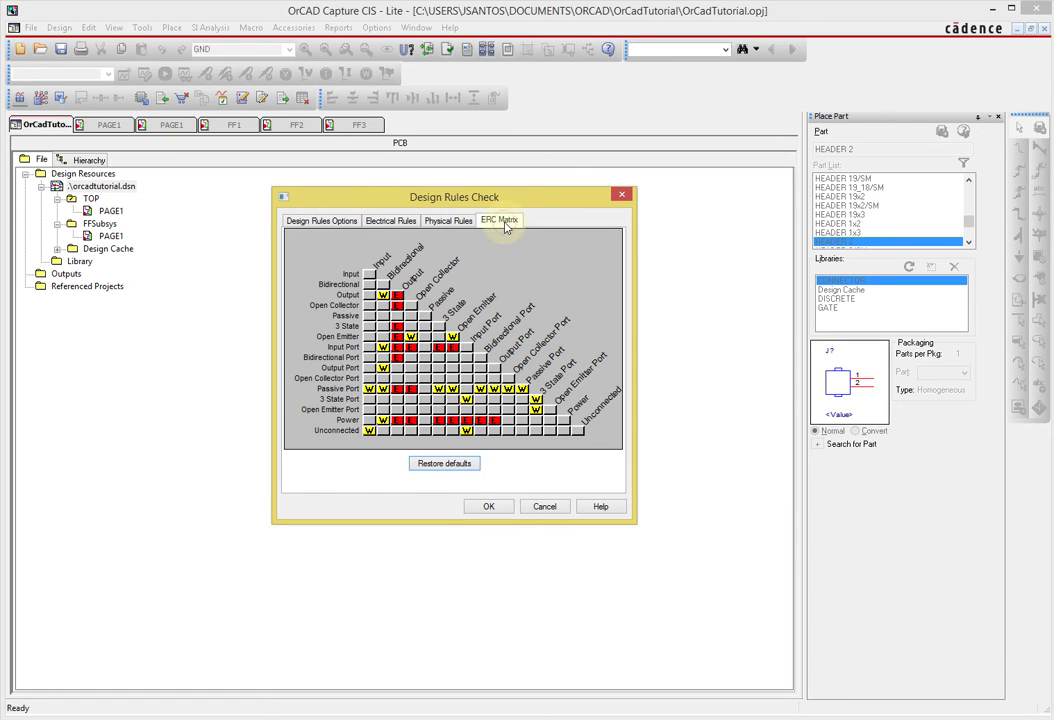
click(489, 507)
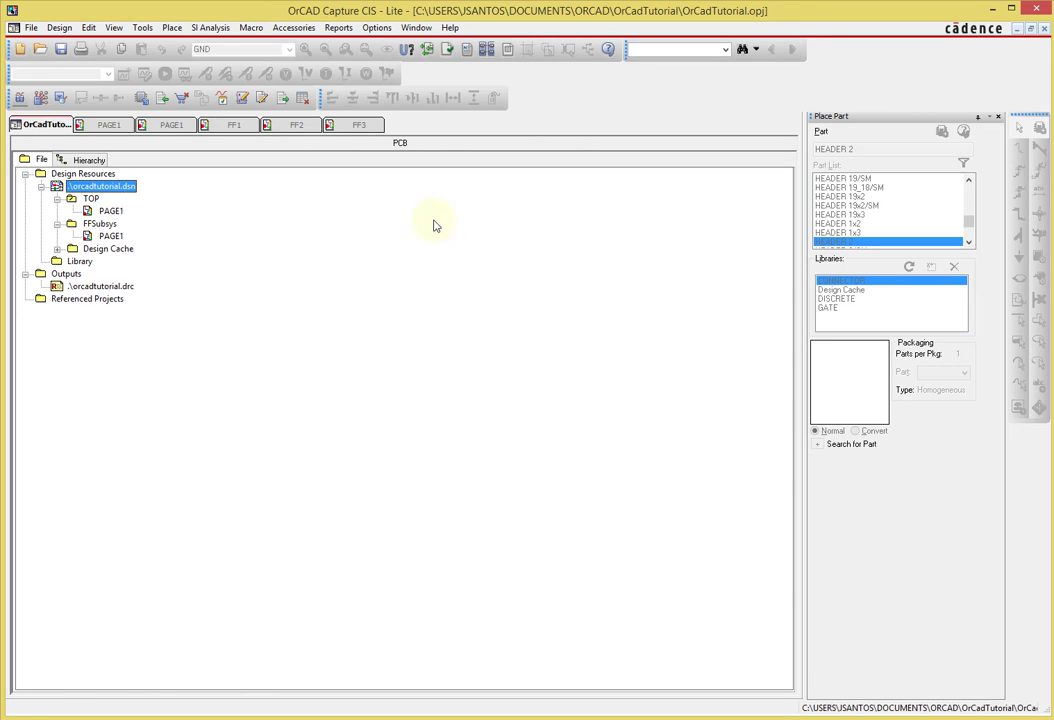
Show the session log, enlarge it to read the annotation and design rules check entries, and shrink it again
click(416, 27)
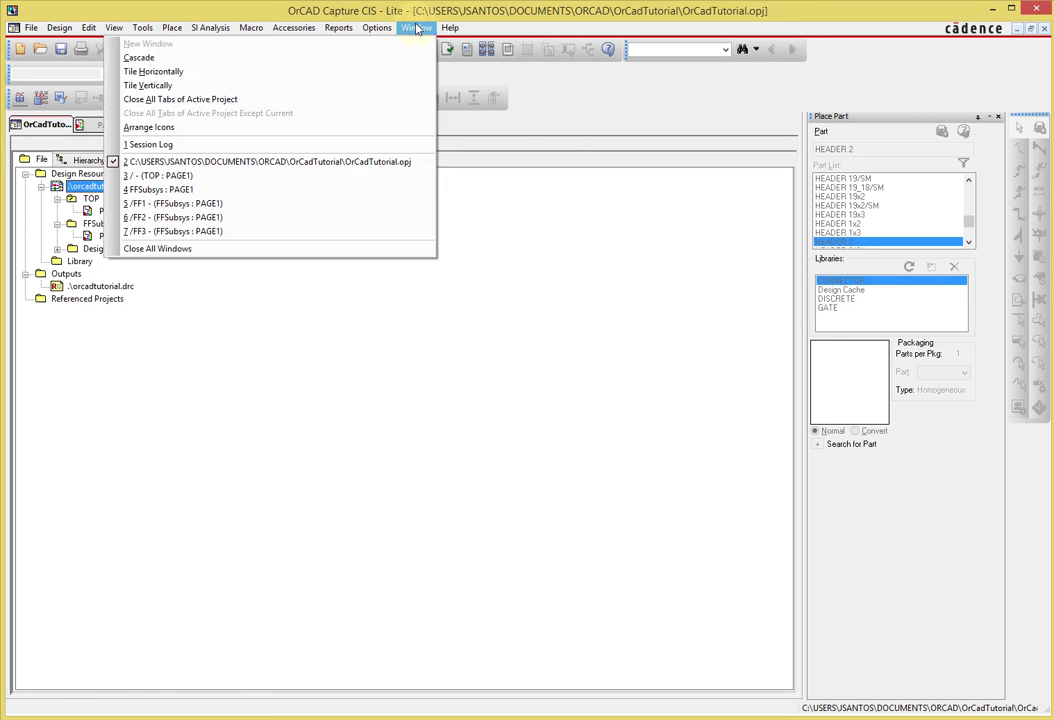
click(294, 145)
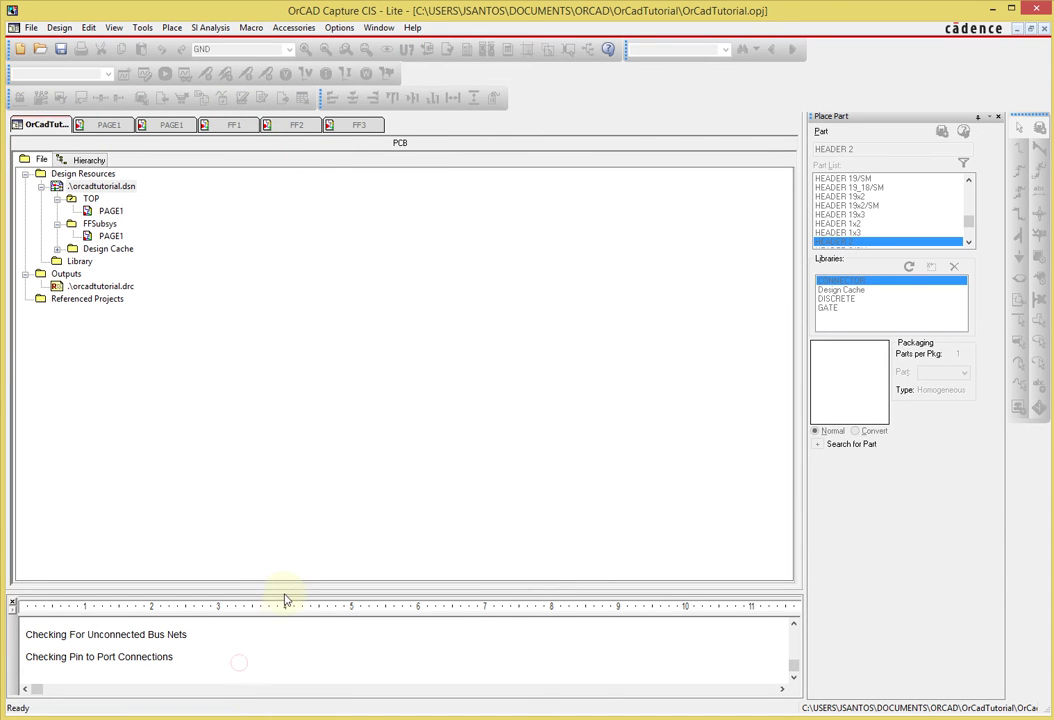
drag(285, 600, 287, 389)
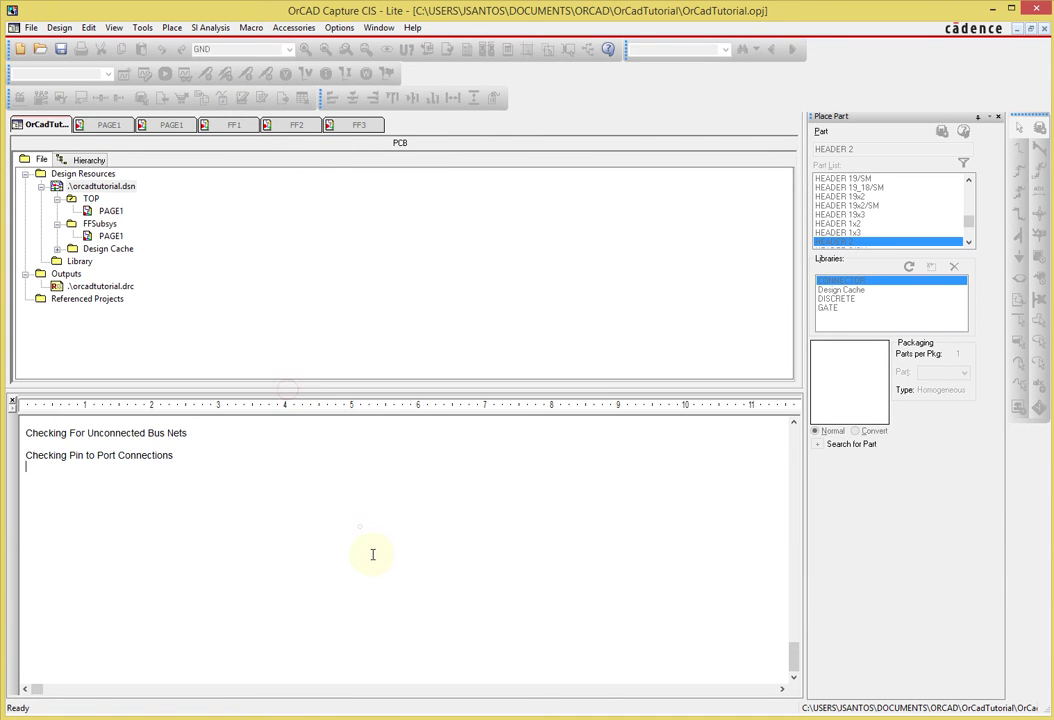
scroll(372, 555, up, 10)
scroll(372, 555, up, 7)
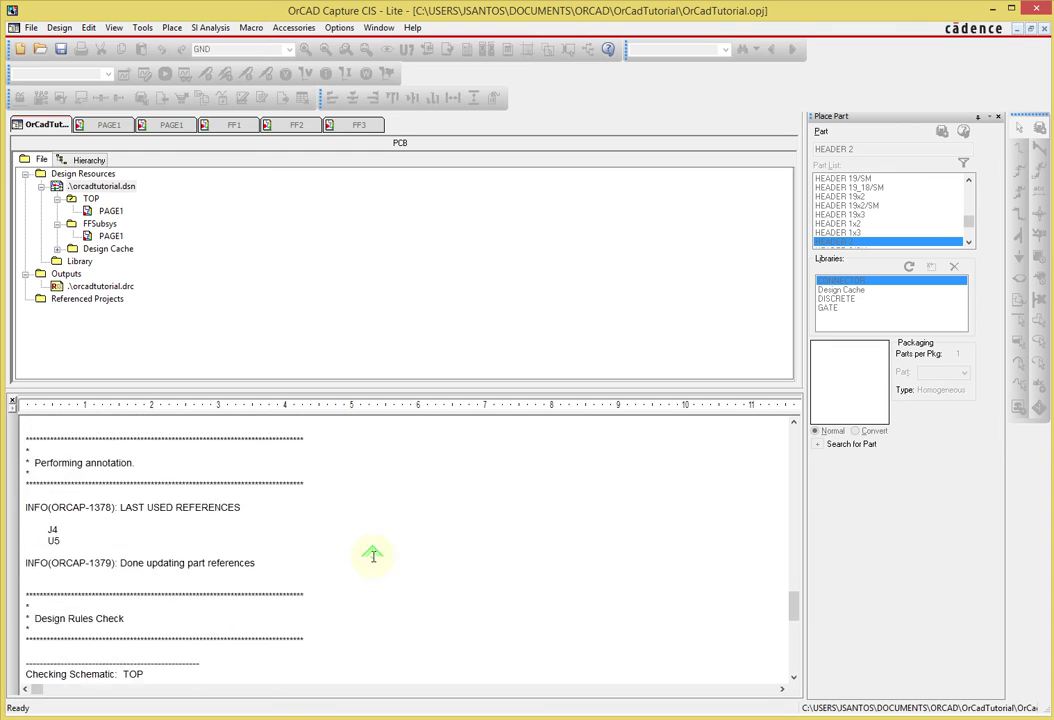
scroll(372, 556, down, 7)
scroll(372, 556, down, 10)
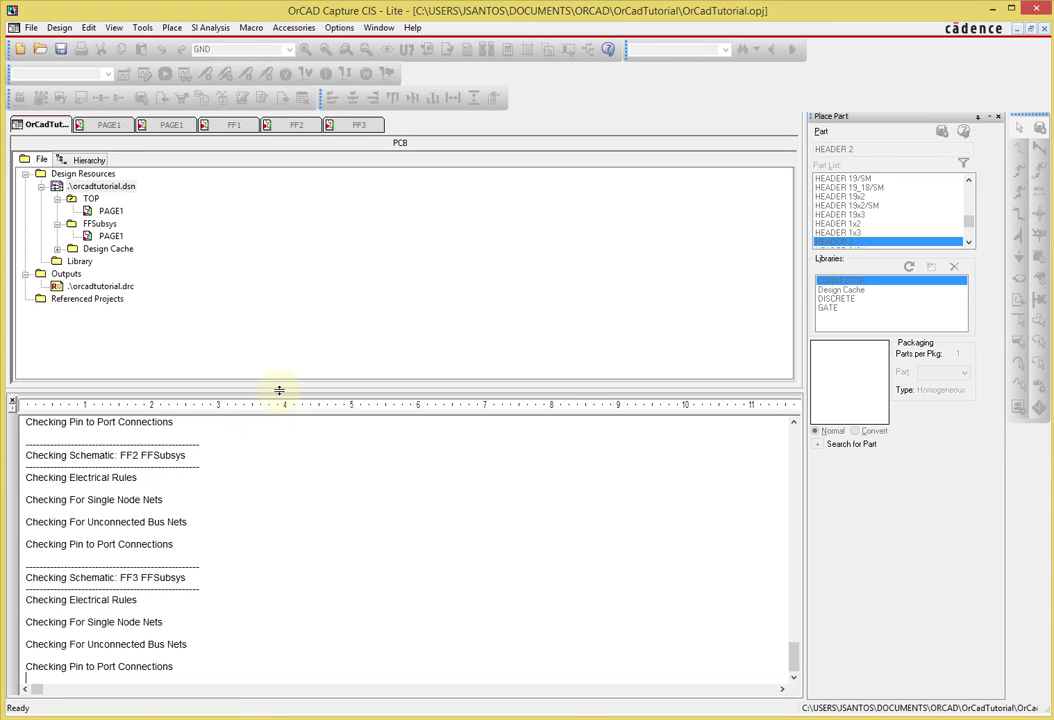
drag(280, 390, 289, 600)
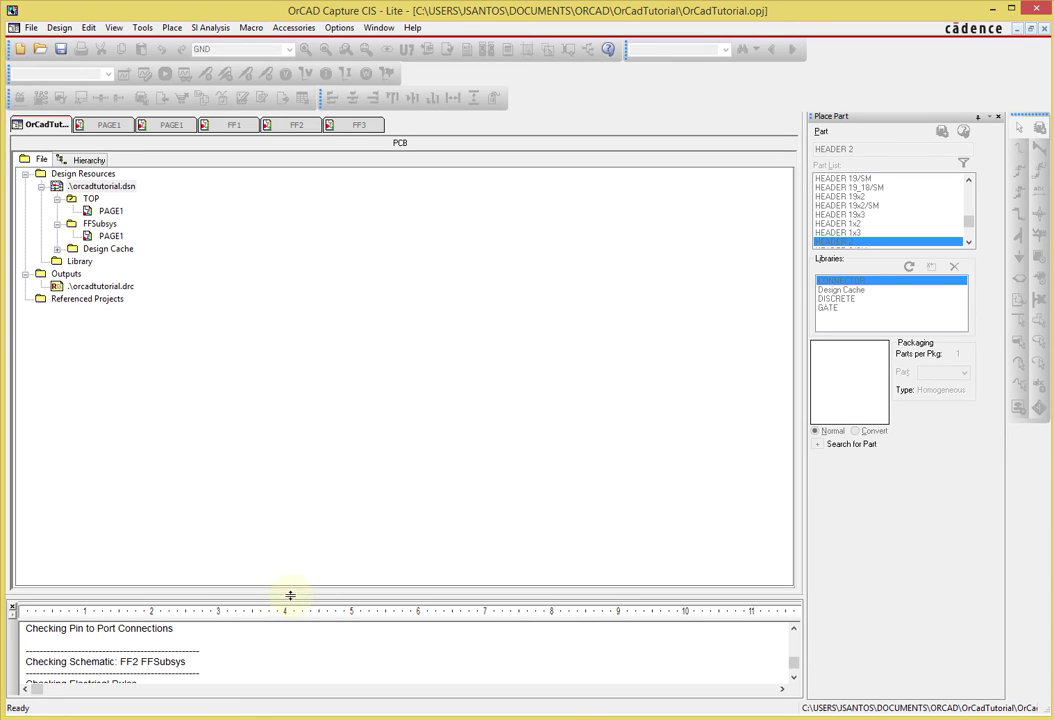
click(296, 501)
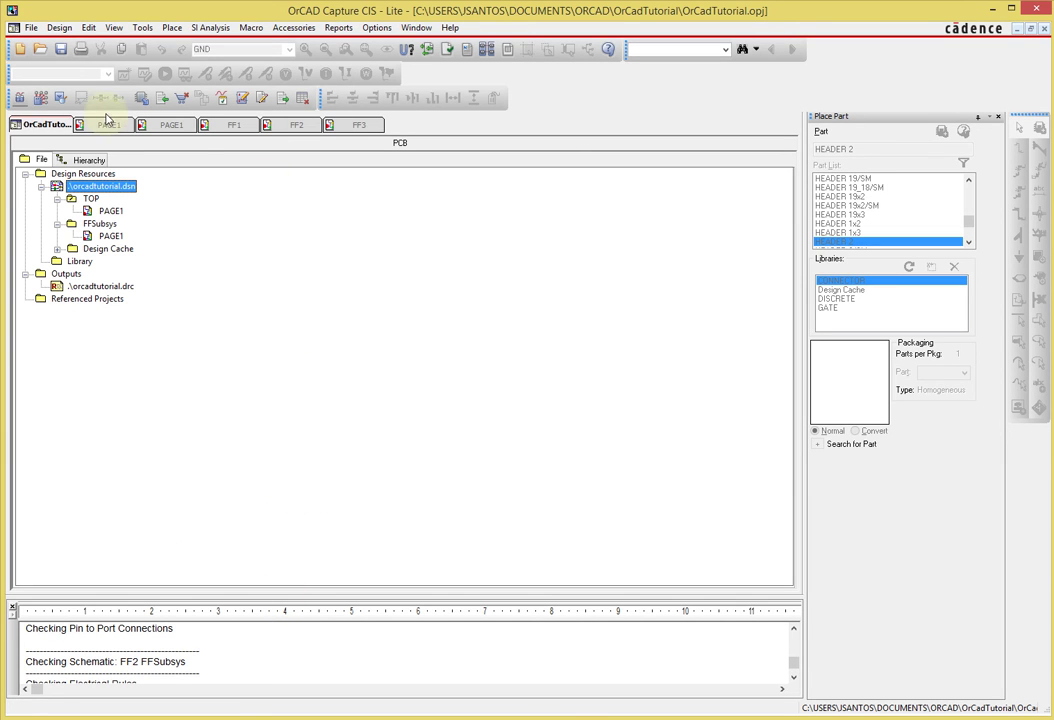
Reopen the session log beneath the top schematic page and read the design rules check entries for TOP and FF1 to FF3
click(107, 123)
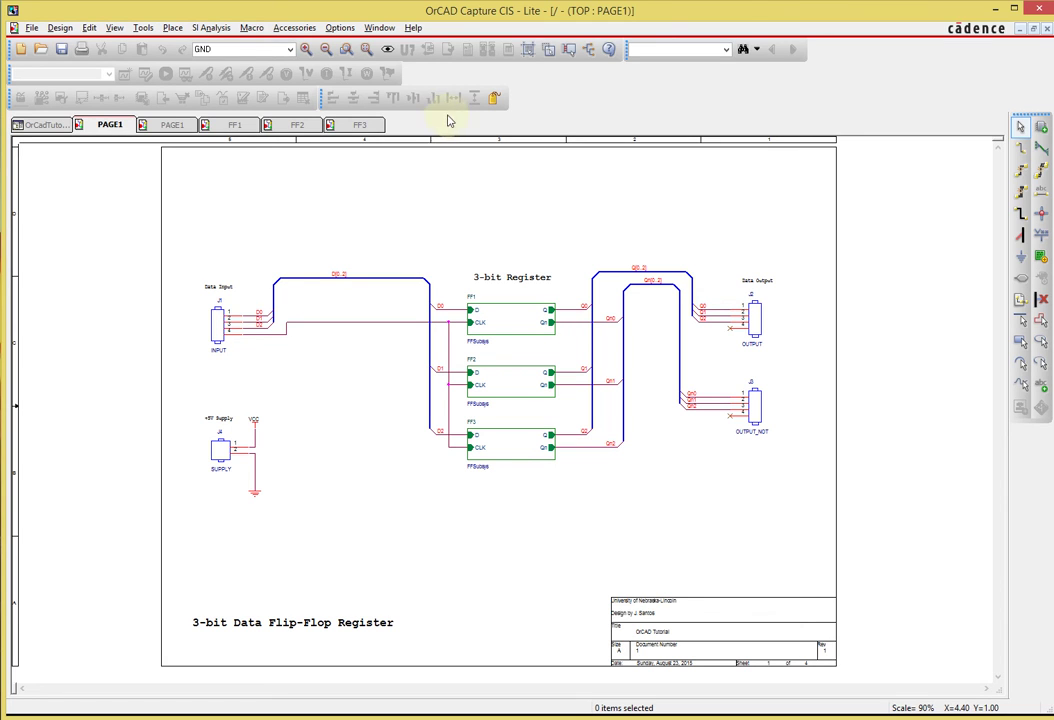
click(376, 29)
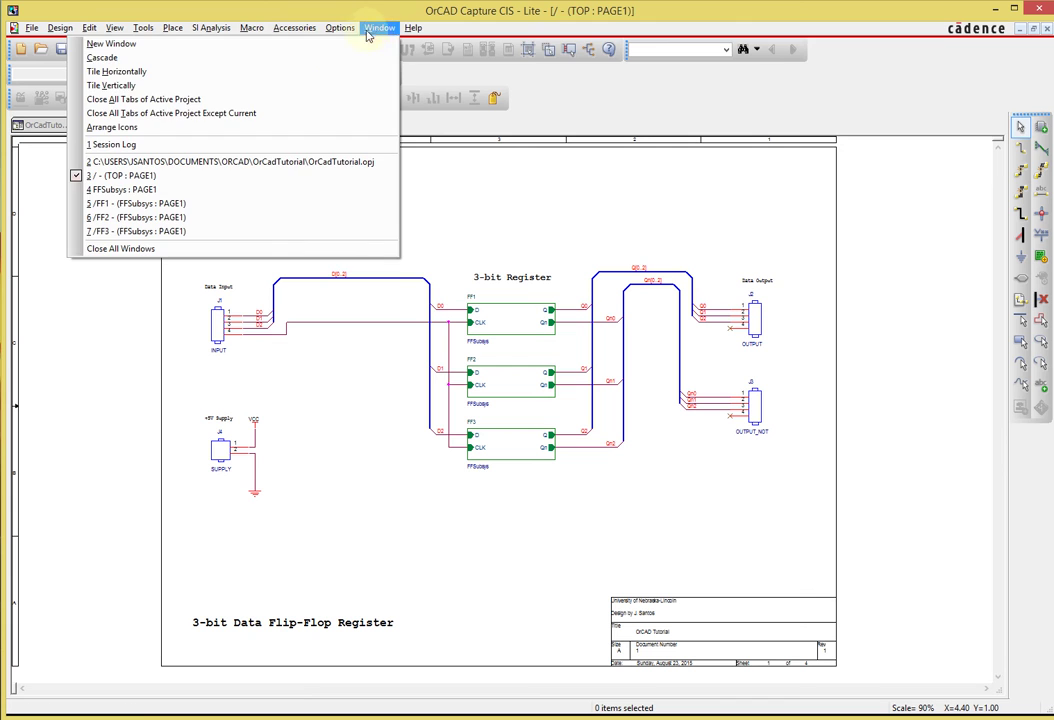
click(314, 146)
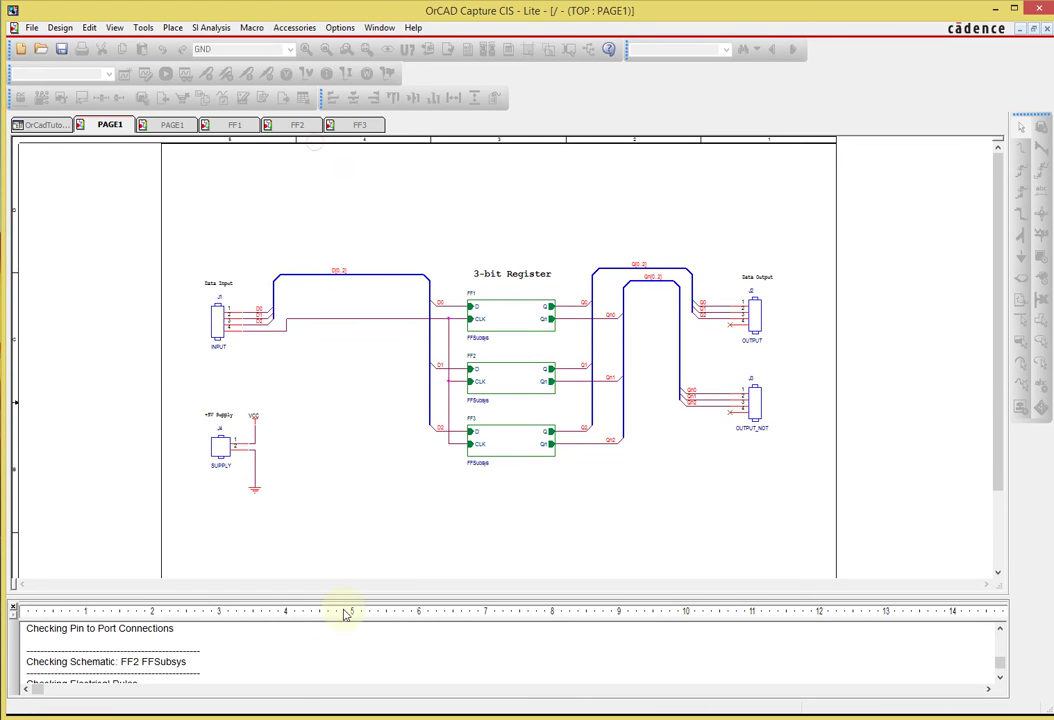
drag(370, 607, 356, 435)
scroll(240, 547, up, 5)
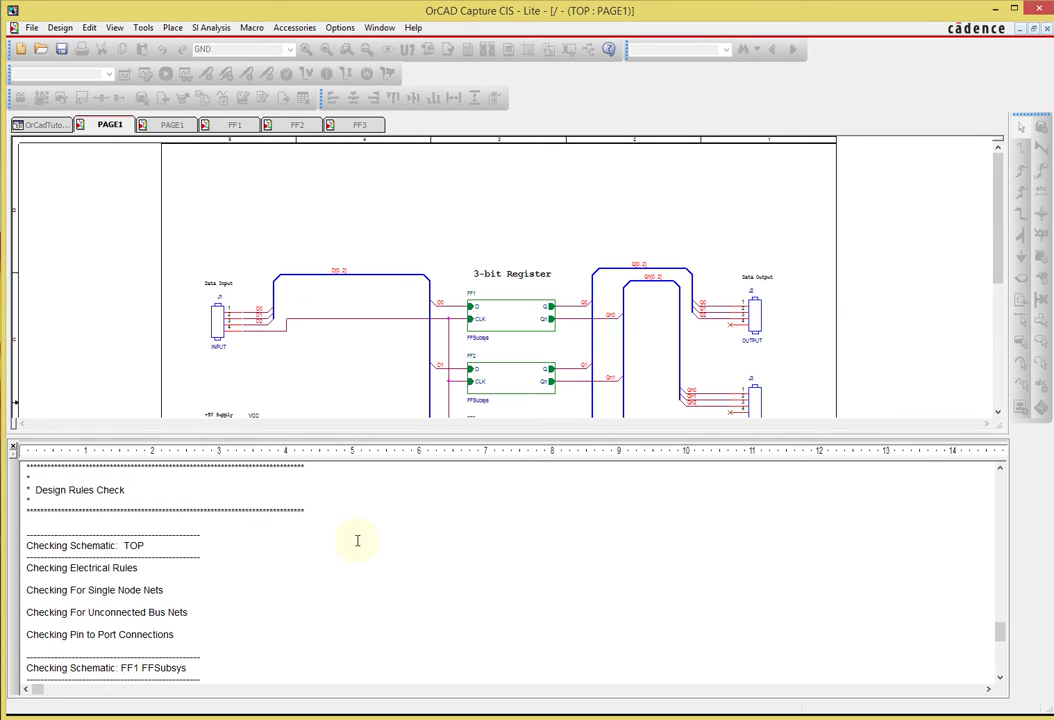
scroll(359, 555, down, 4)
scroll(359, 555, down, 1)
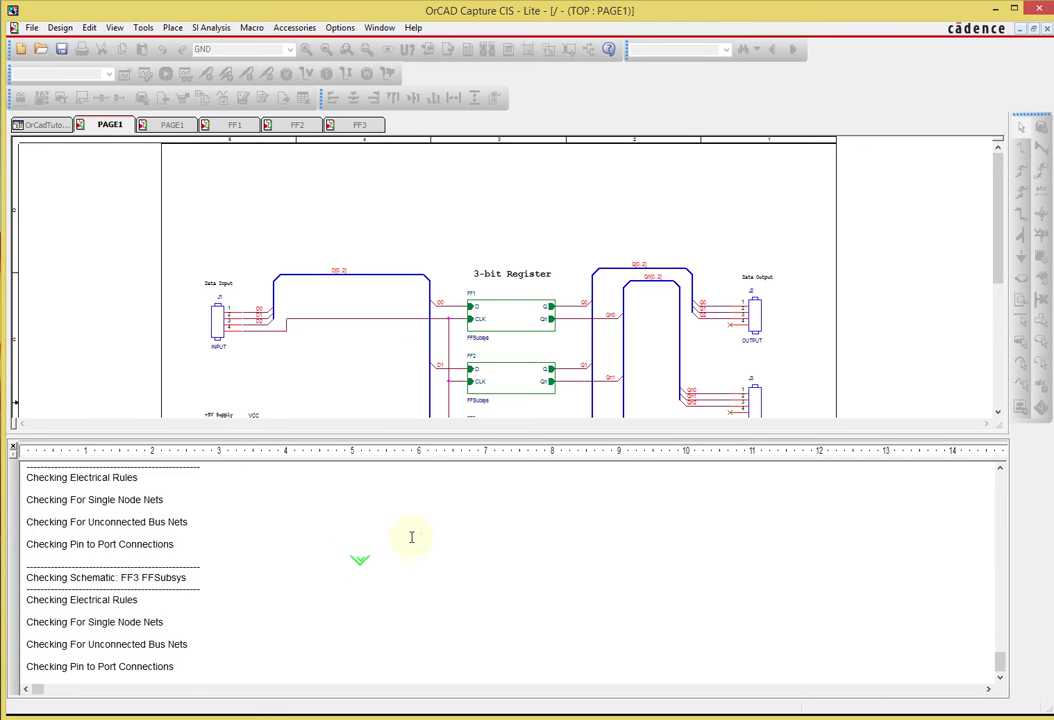
drag(449, 436, 464, 607)
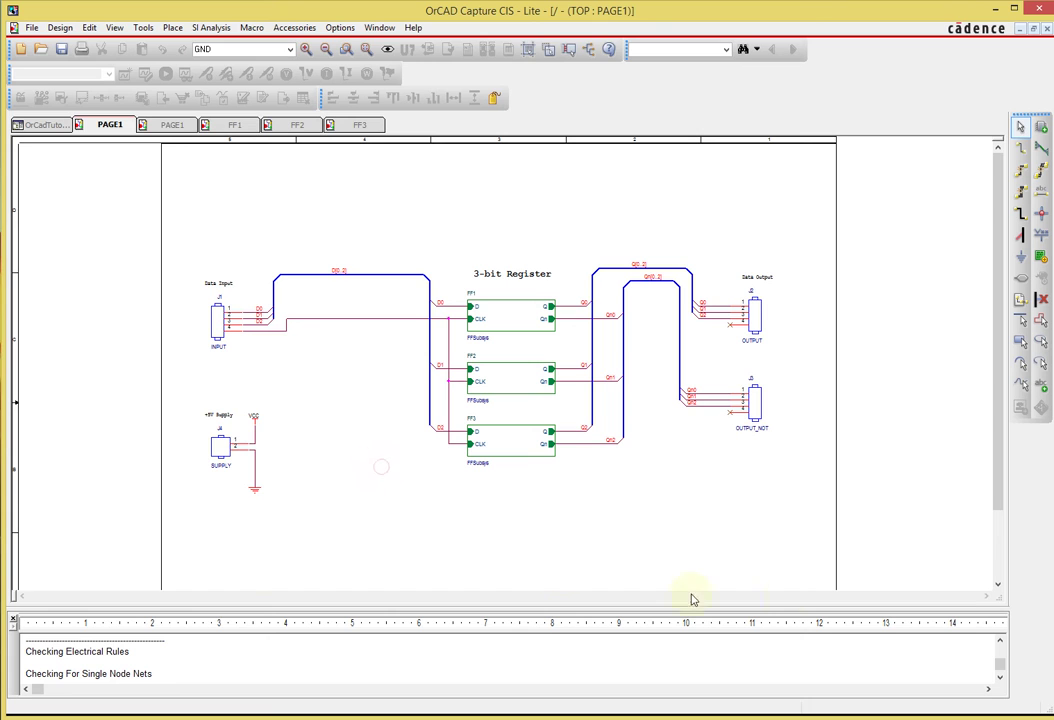
Close the session log and, in the FF1 flip-flop schematic, nudge U2A's 7402 value label up, clear of the feedback wire
click(15, 622)
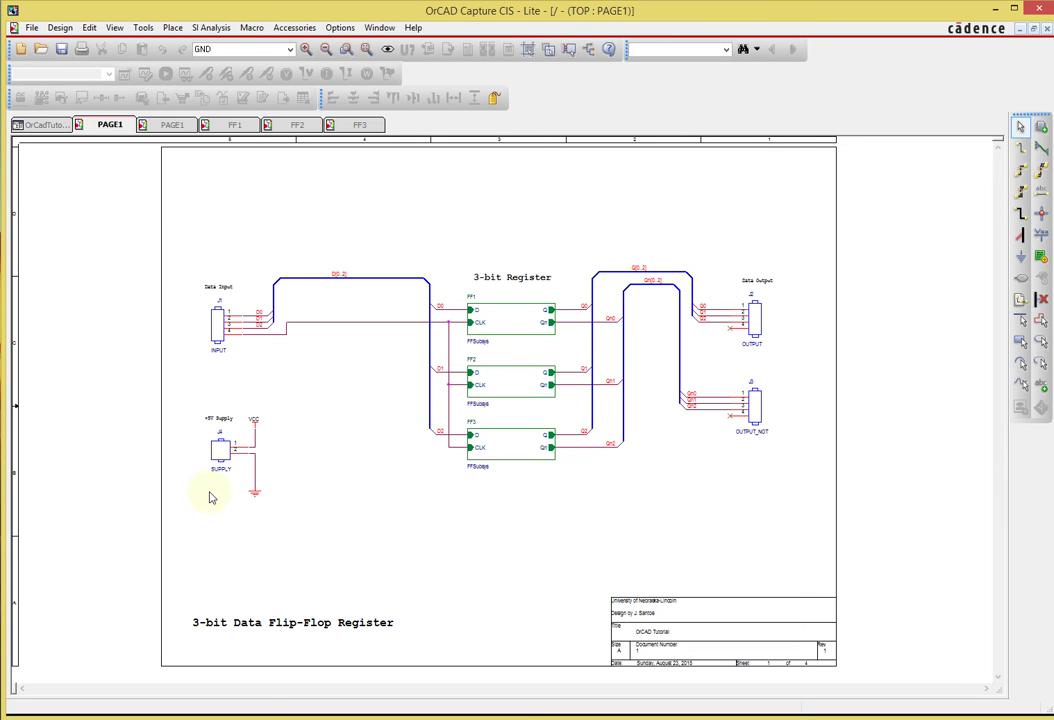
double_click(505, 324)
click(470, 474)
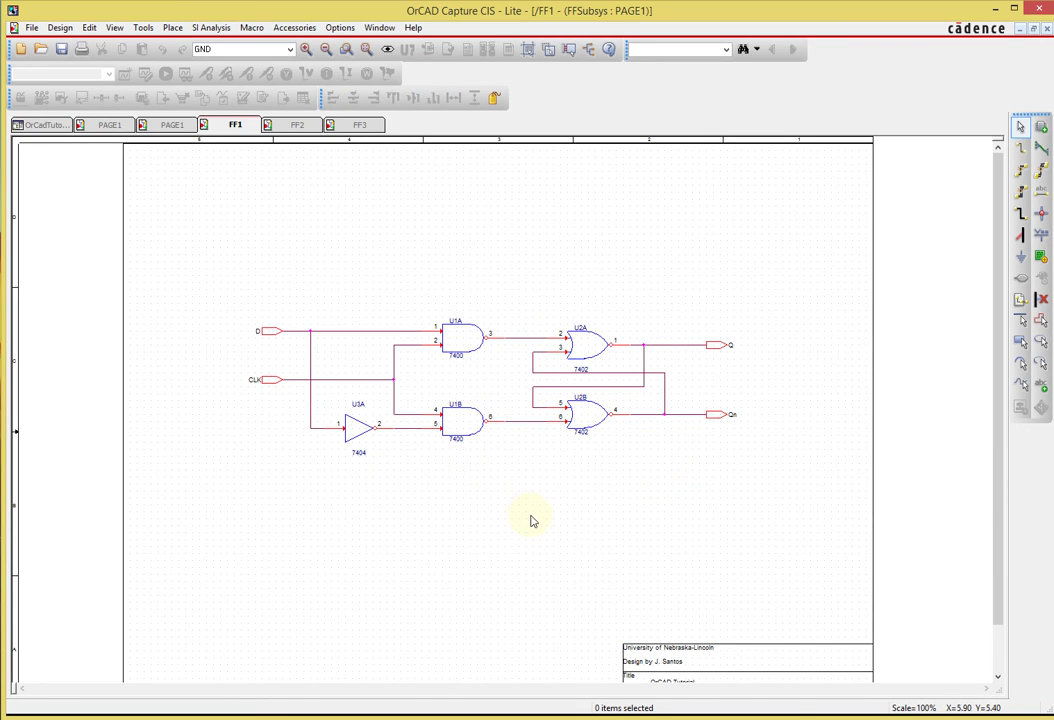
click(585, 372)
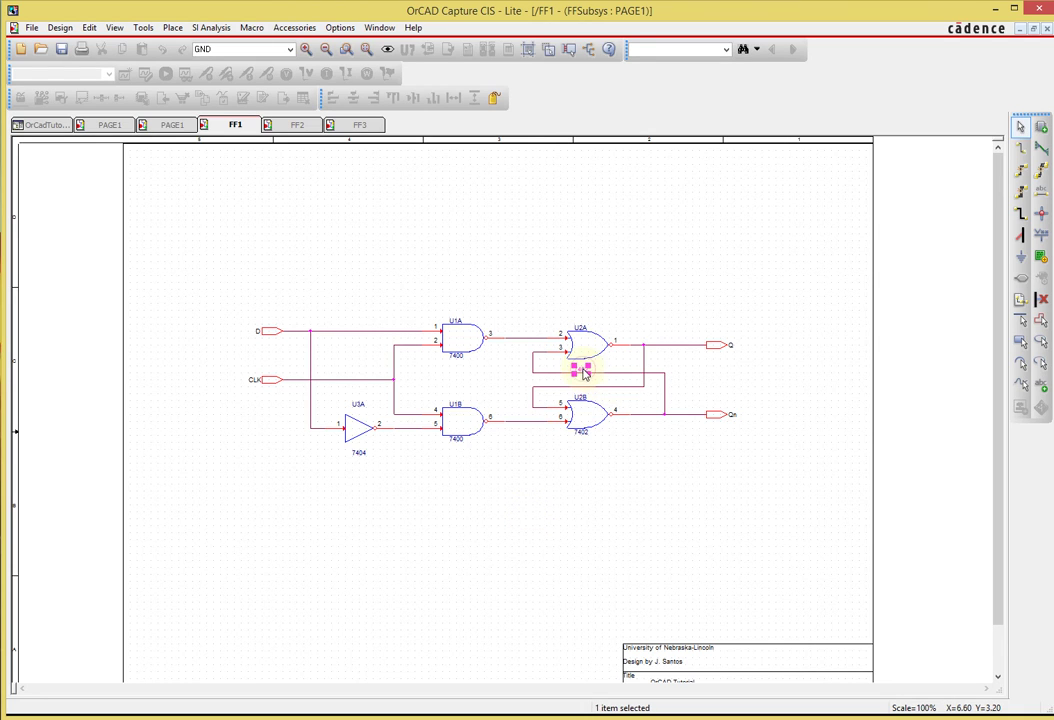
key(Delete)
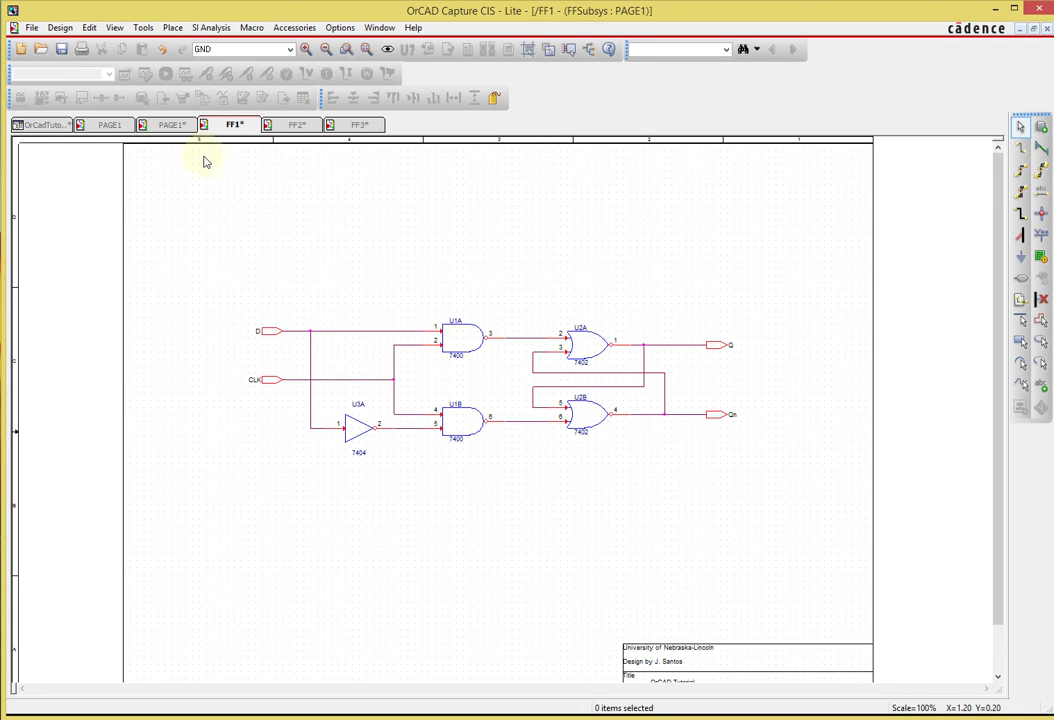
Save the orcadtutorial.dsn design from the project manager and return to the top-level schematic page with nothing selected
click(110, 125)
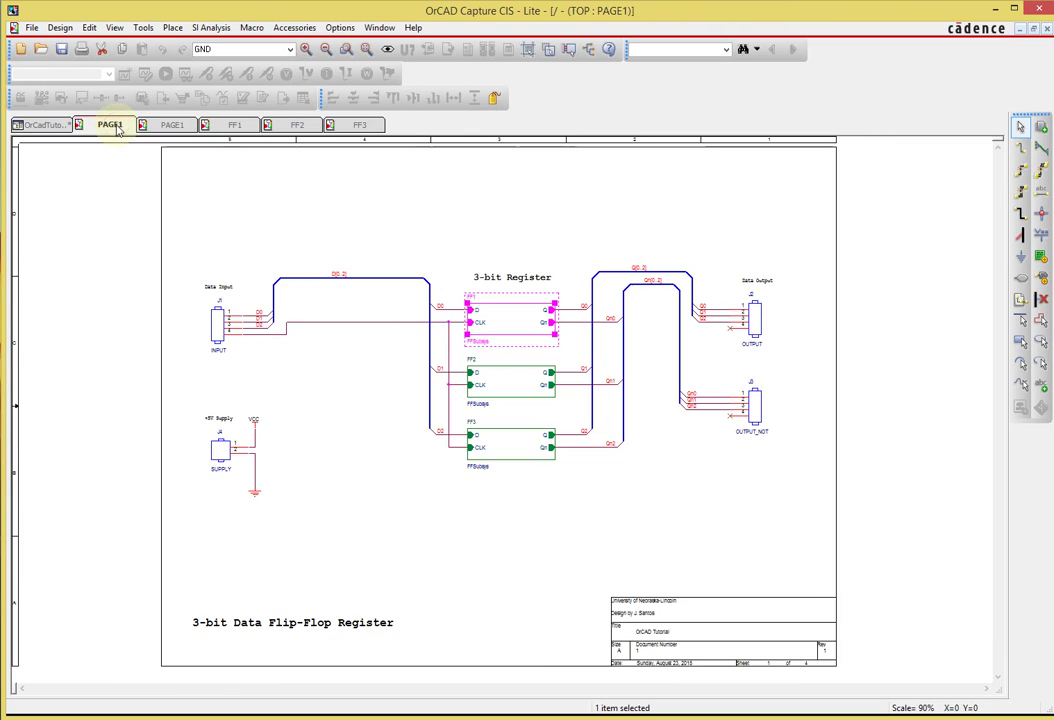
click(52, 128)
click(134, 187)
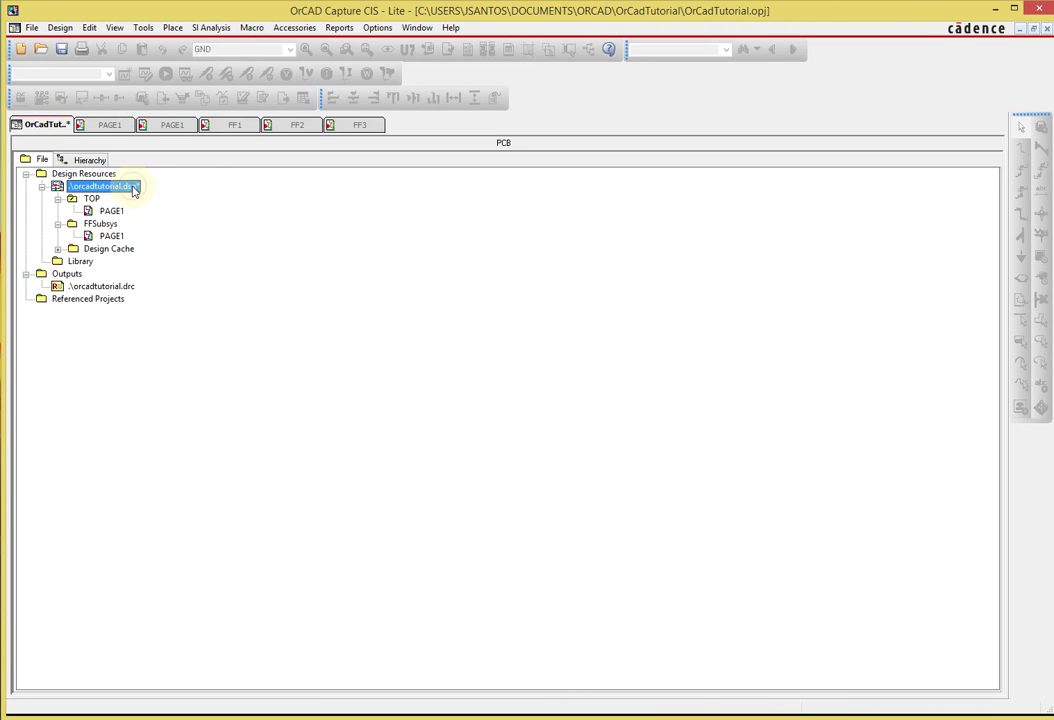
key(ctrl+s)
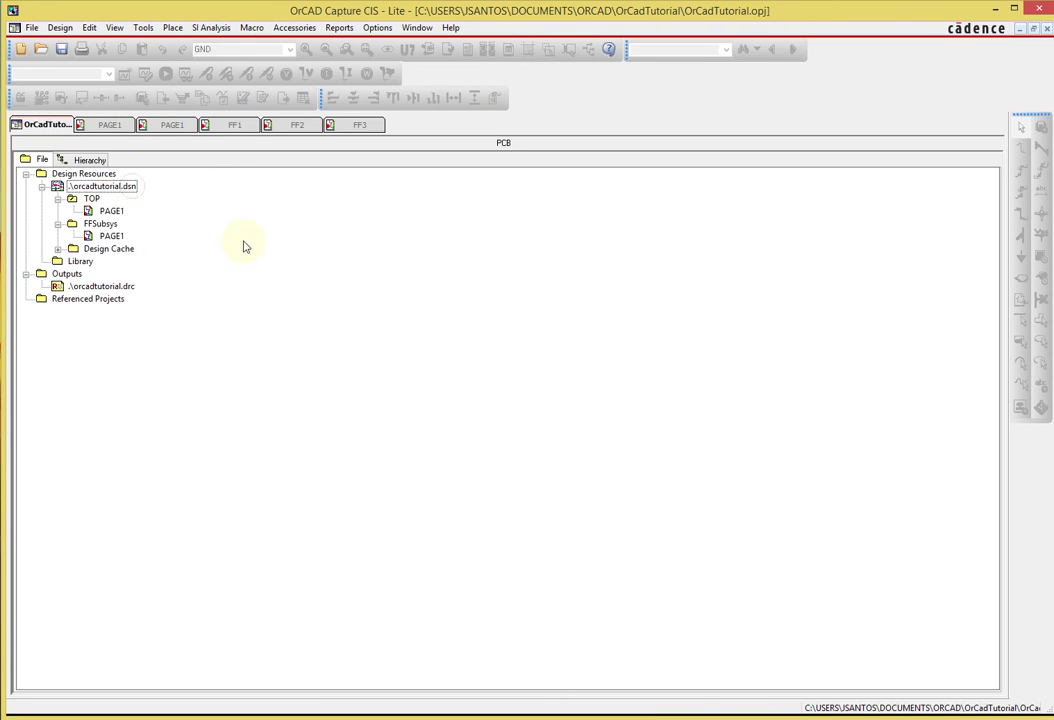
click(116, 125)
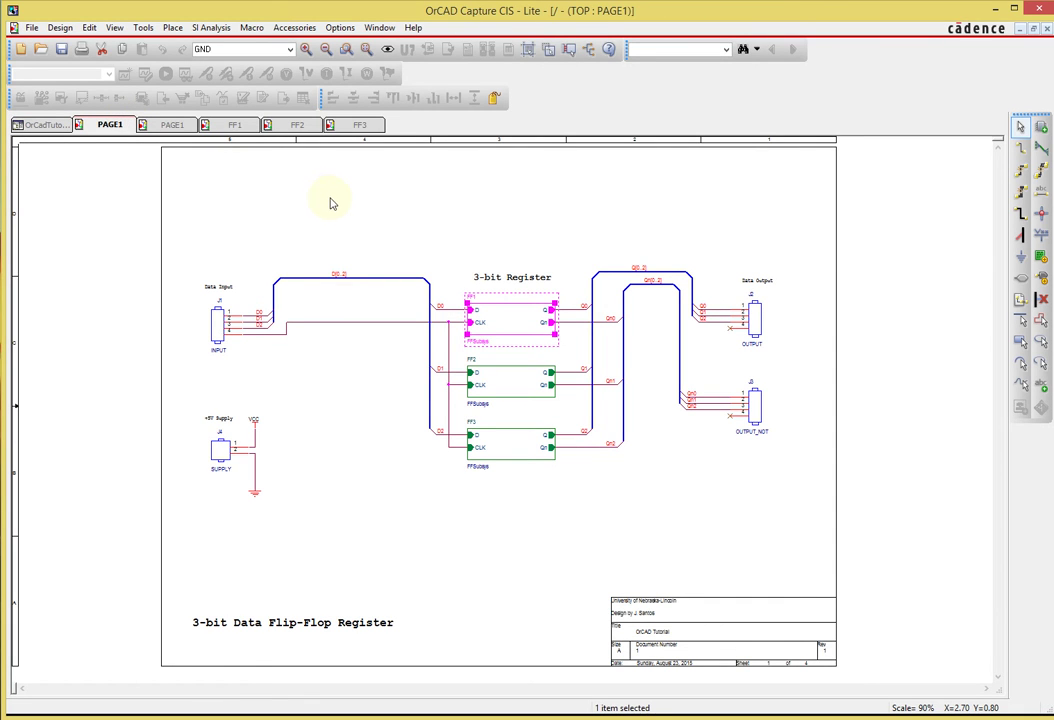
click(404, 193)
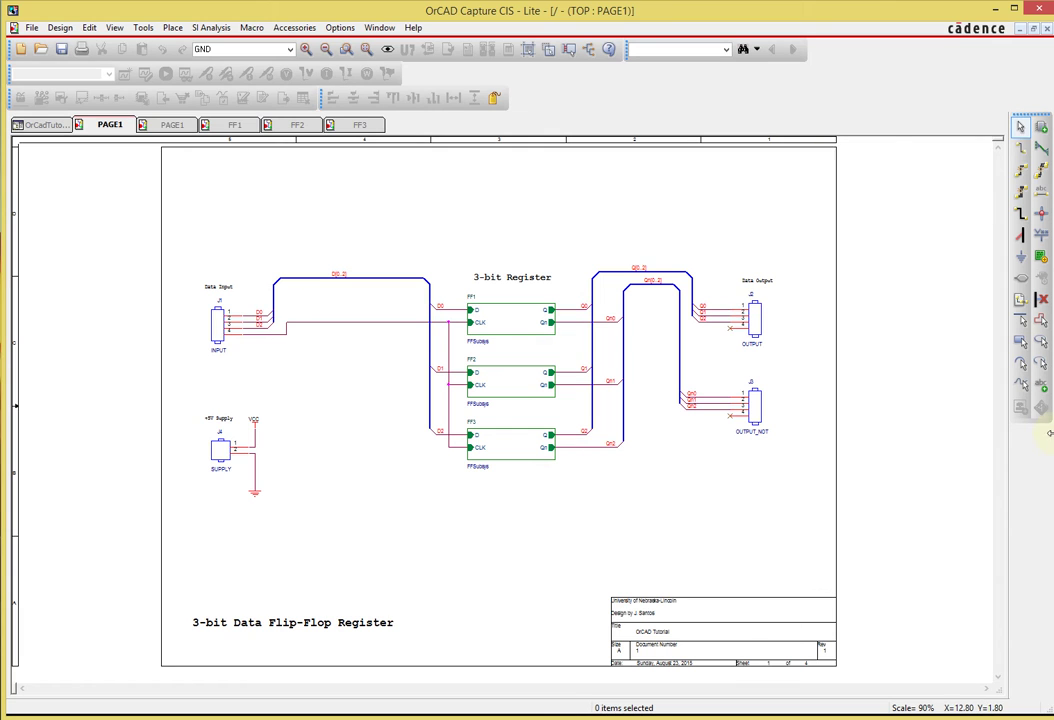
Select connectors J1, J4, J2 and J3 together and open their properties at the PCB Footprint column
drag(1049, 516, 1046, 516)
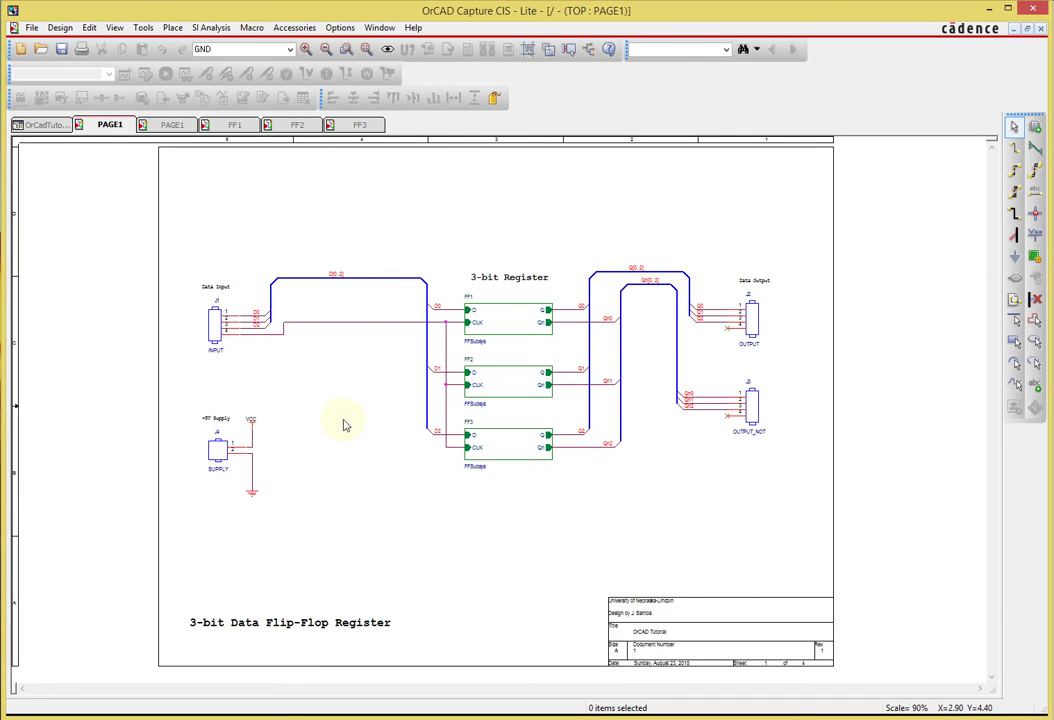
click(213, 322)
ctrl+click(217, 451)
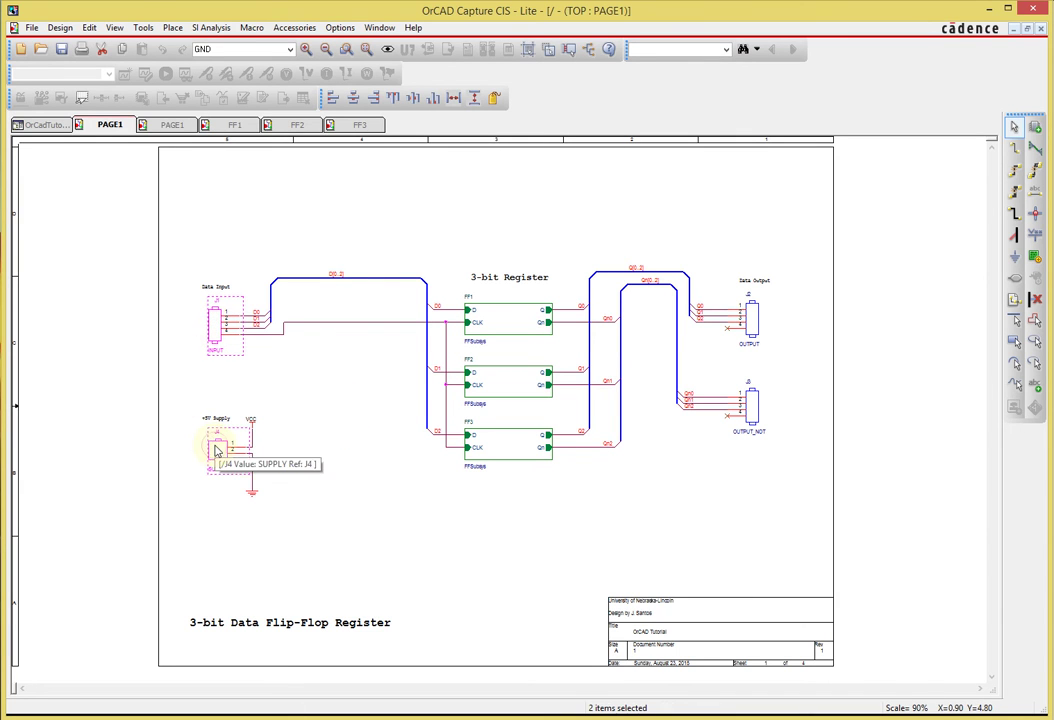
ctrl+click(748, 315)
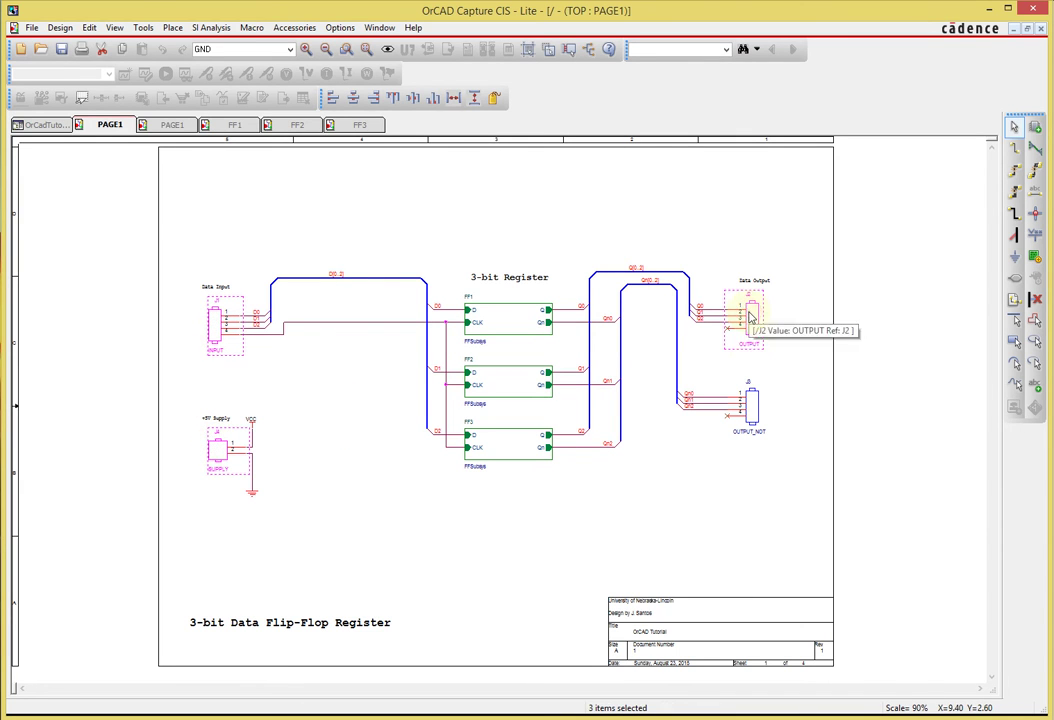
ctrl+click(752, 403)
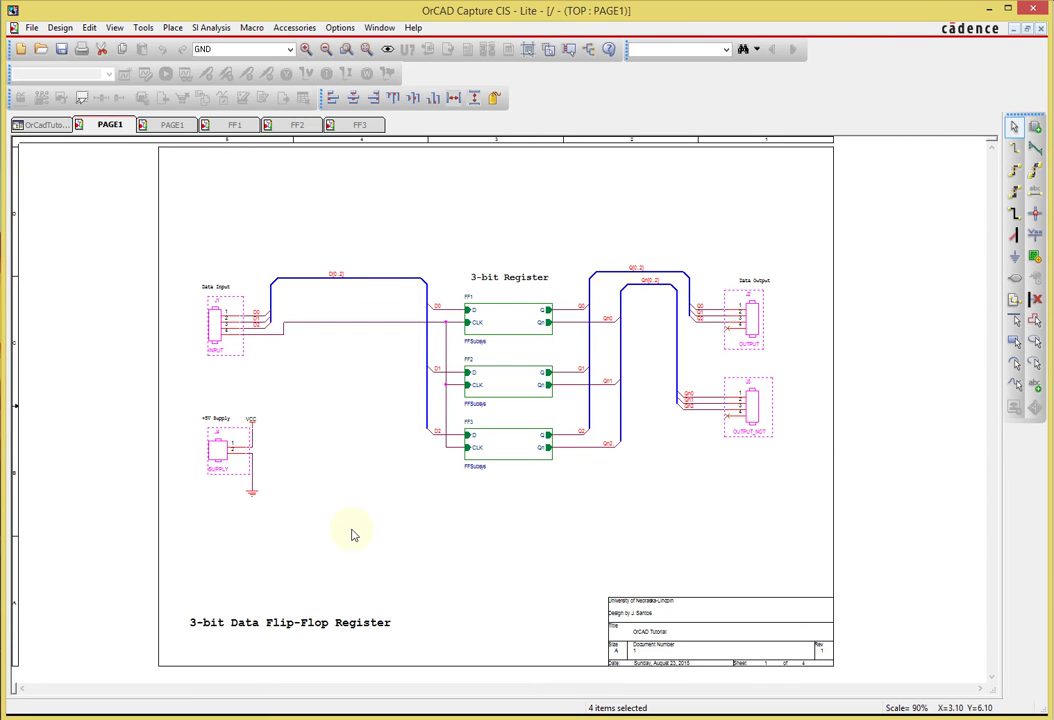
key(ctrl+e)
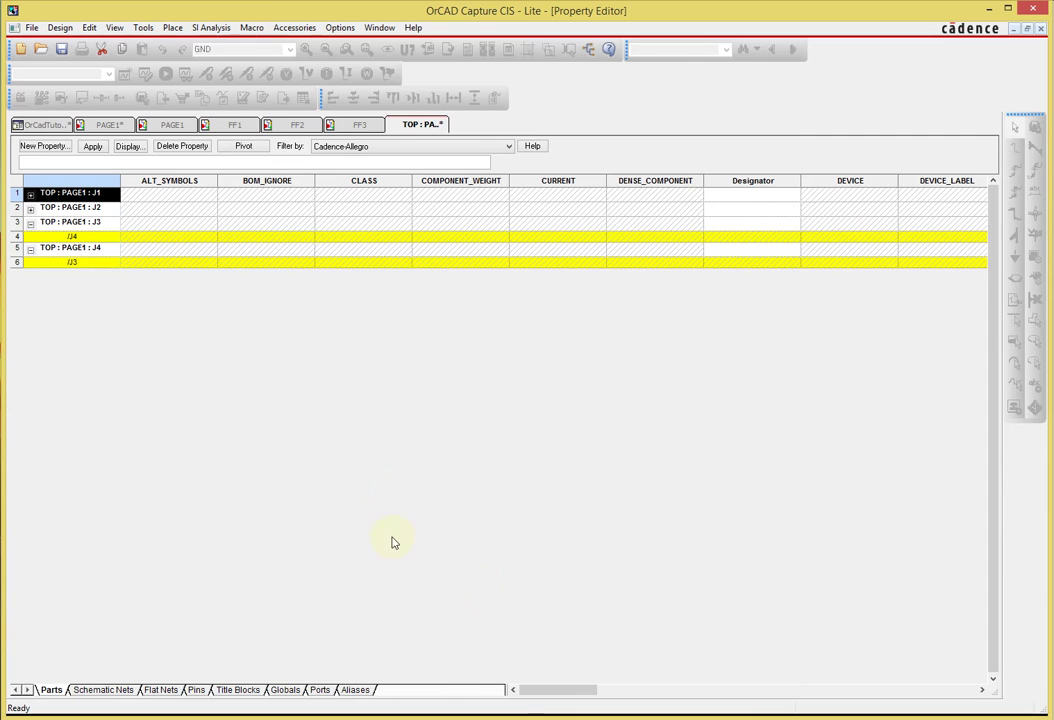
drag(551, 694, 774, 676)
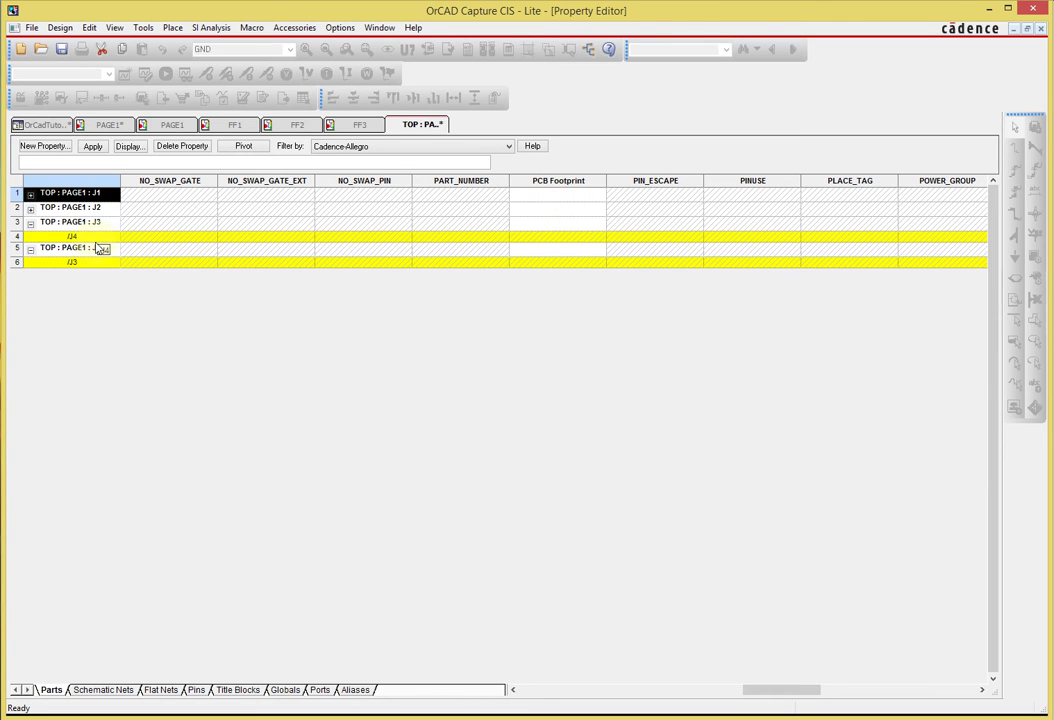
click(548, 196)
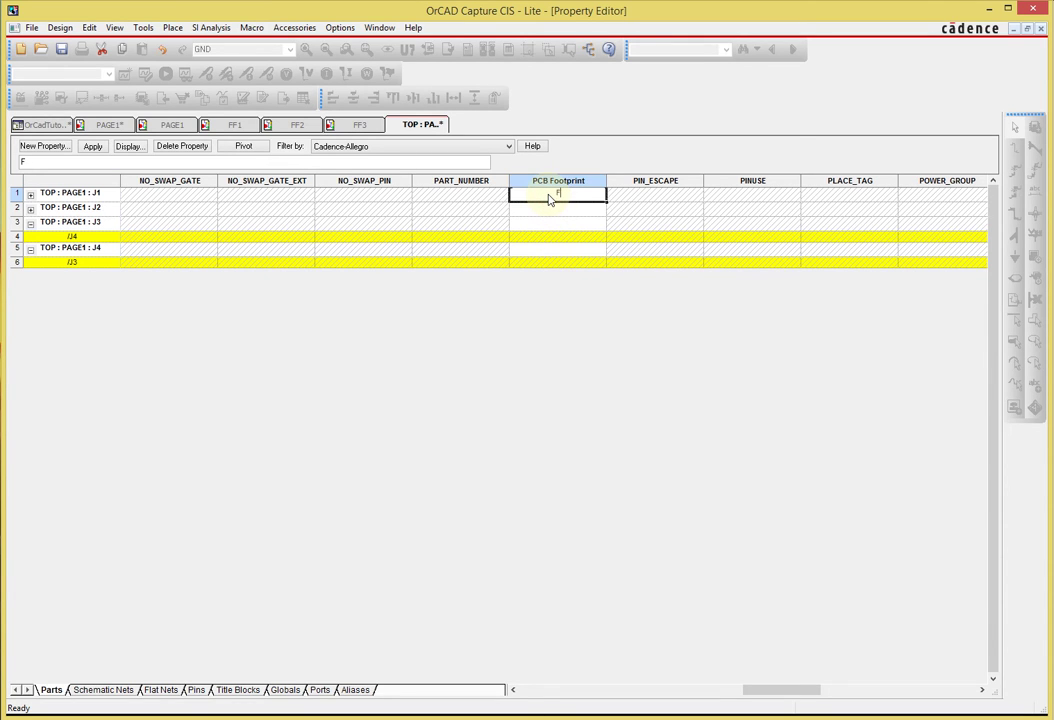
text(FOOTPRINTNAM)
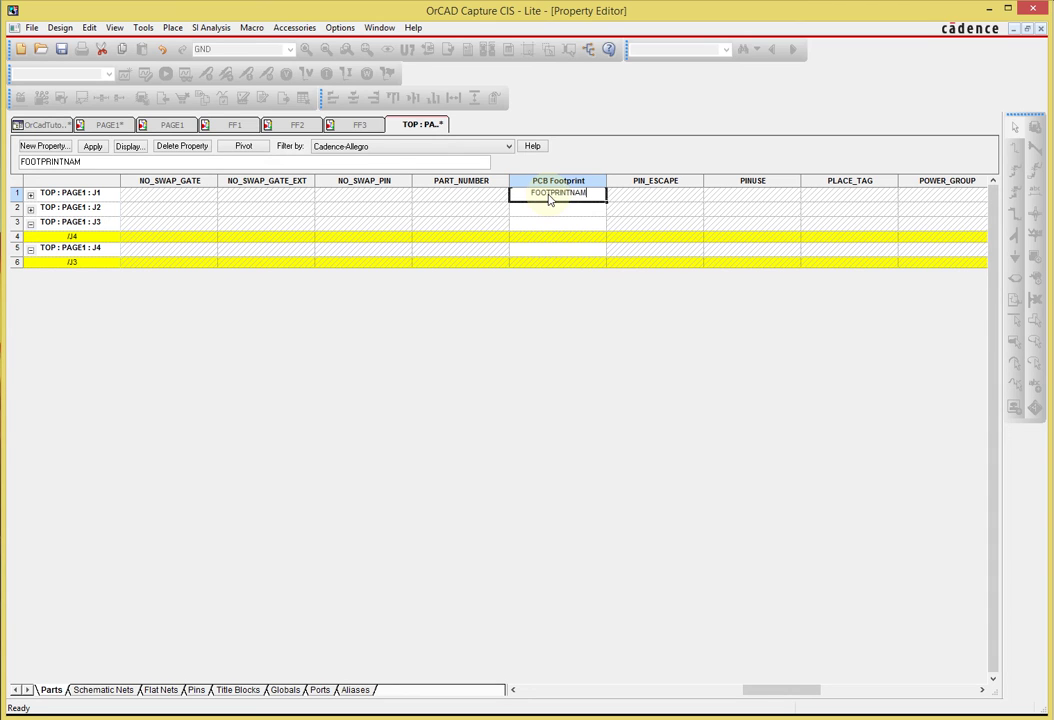
text(E?)
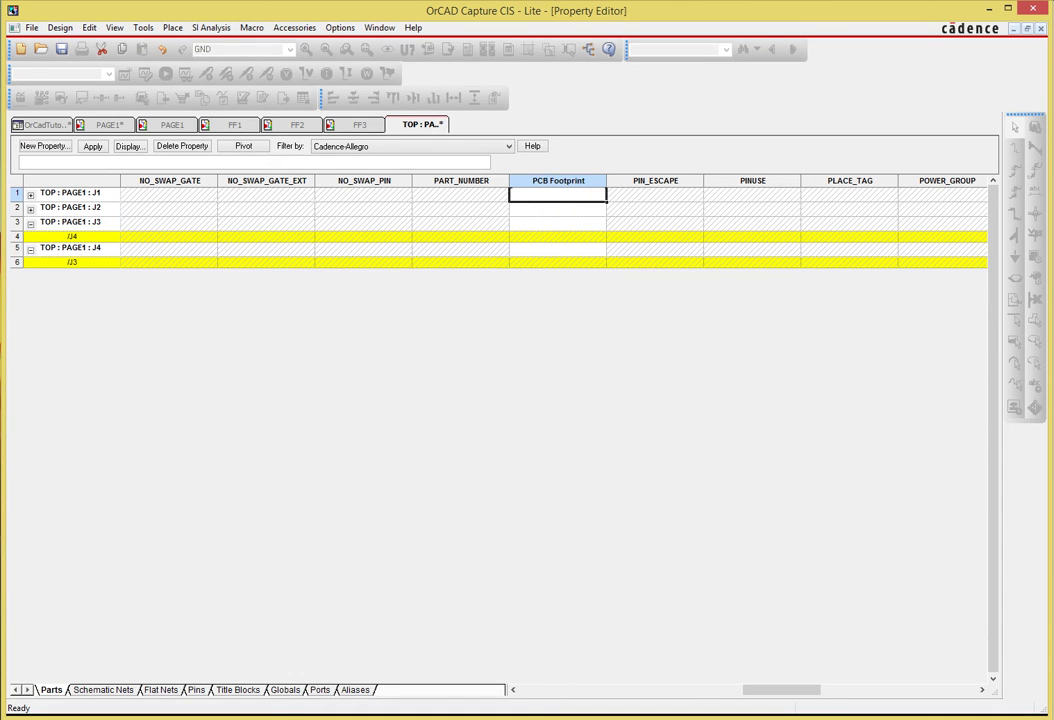
Switch to the web browser and run an image search for "PCB Footprint" in a new tab
key(alt+Tab)
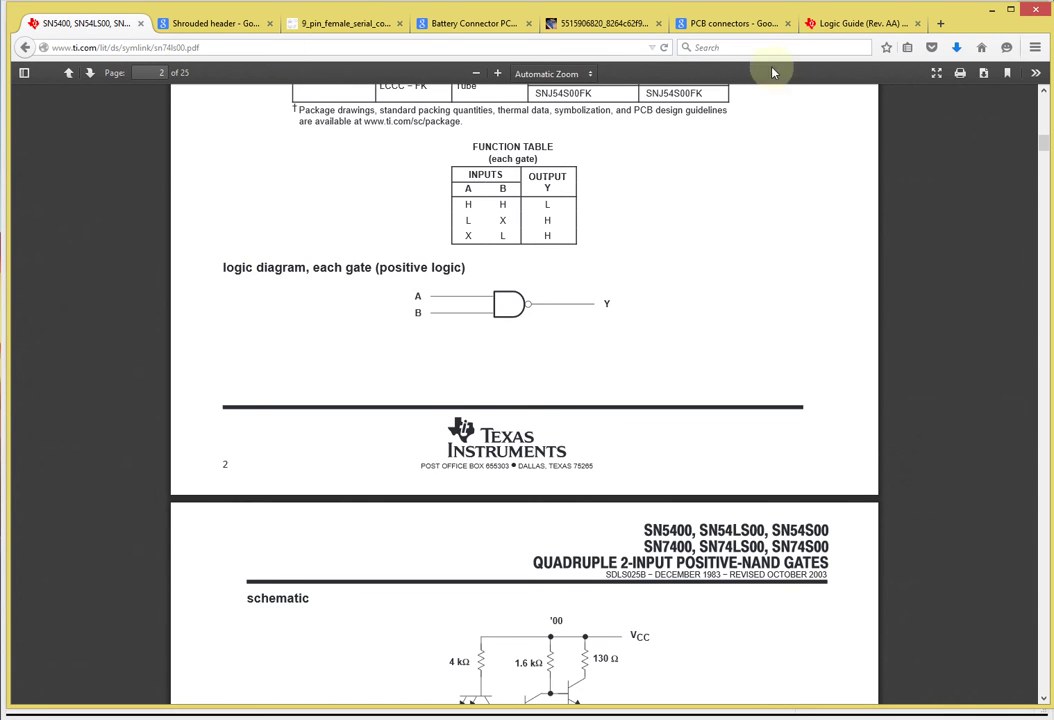
click(940, 23)
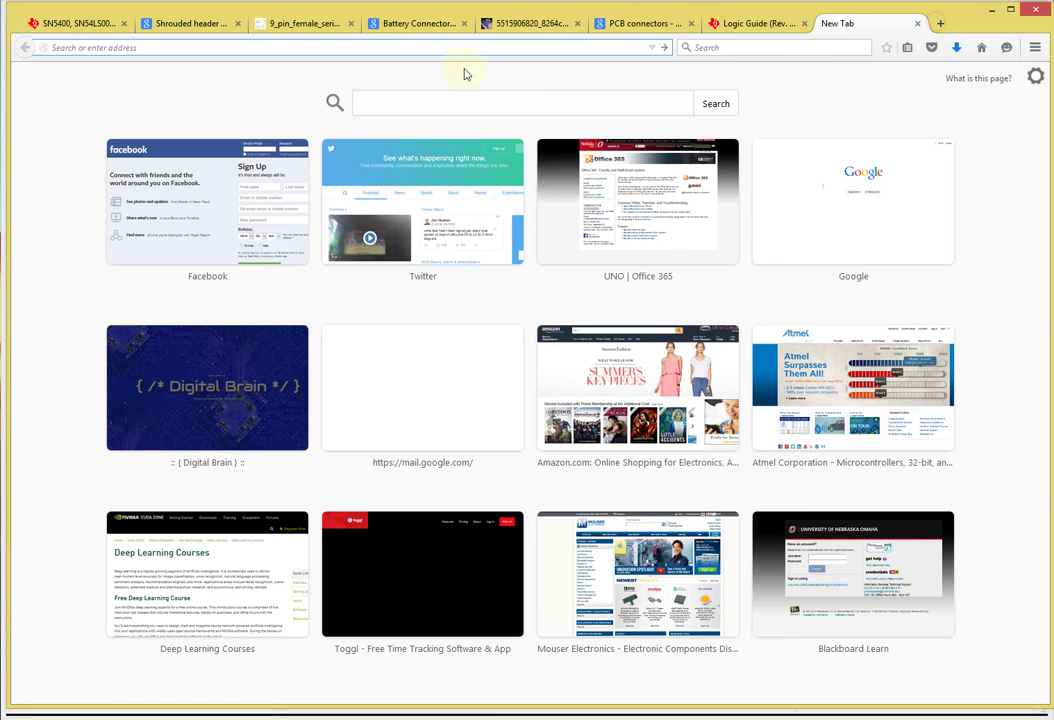
click(370, 103)
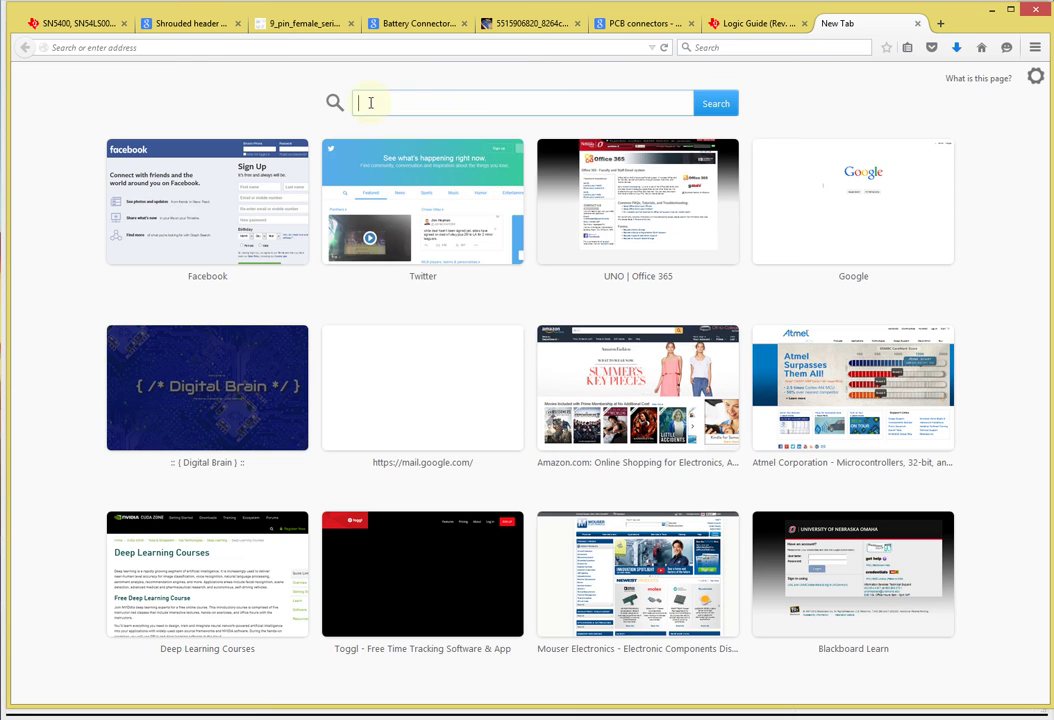
text(PCB F)
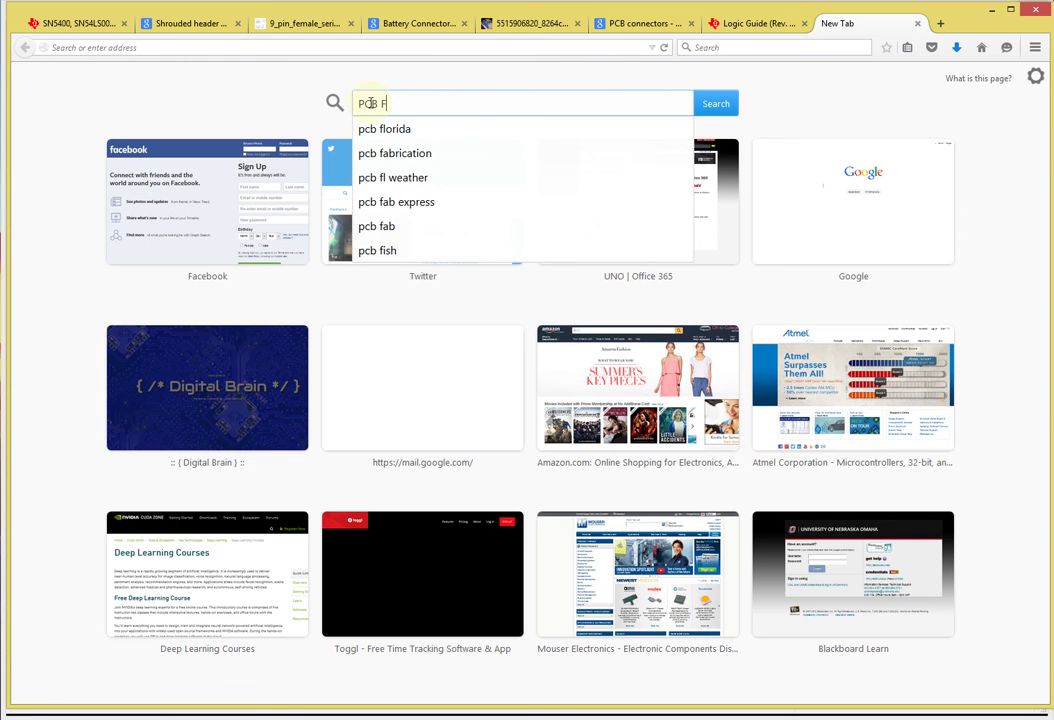
text(ootprint)
key(Return)
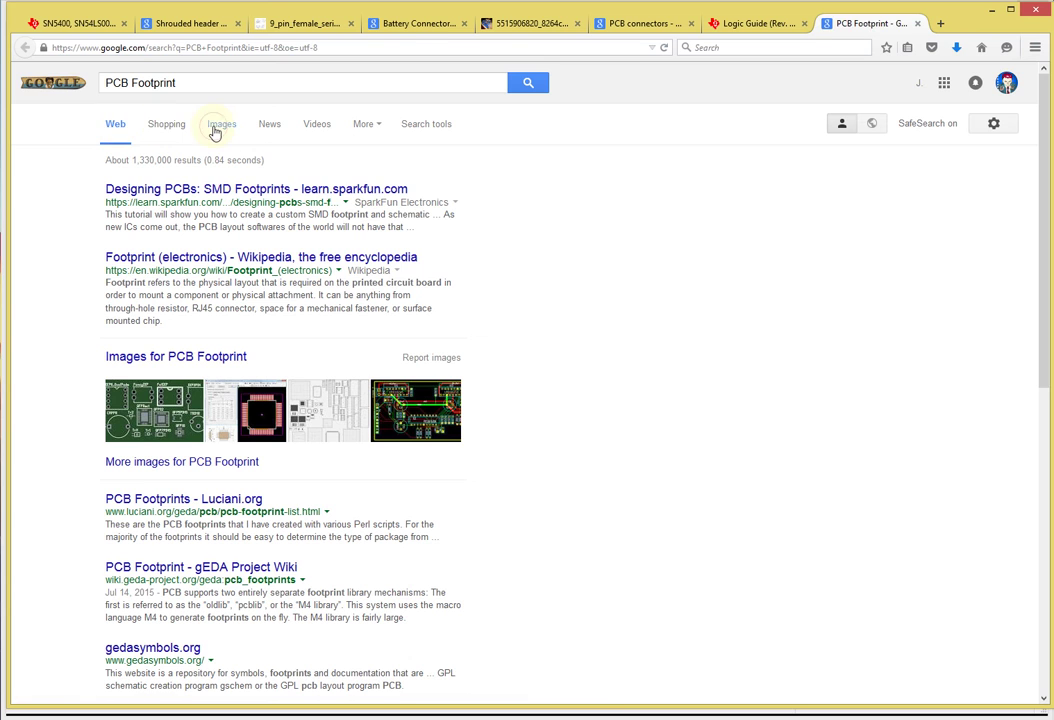
click(214, 131)
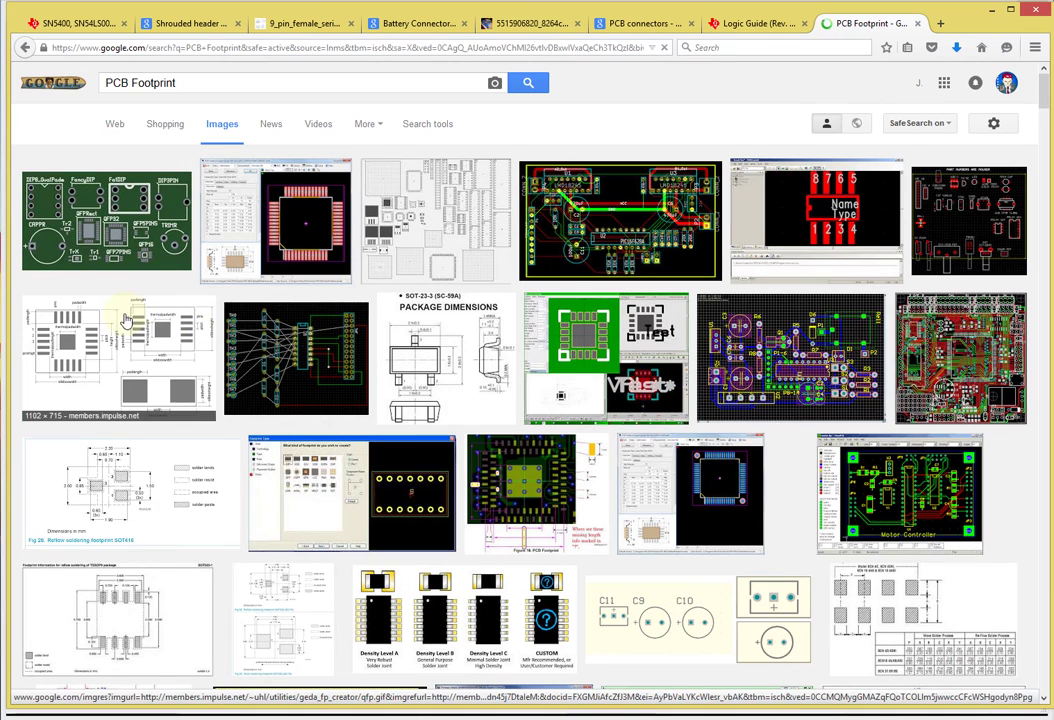
Open the footprints.png image from dlharmon.com on its own and enlarge it to examine the package footprints
click(435, 222)
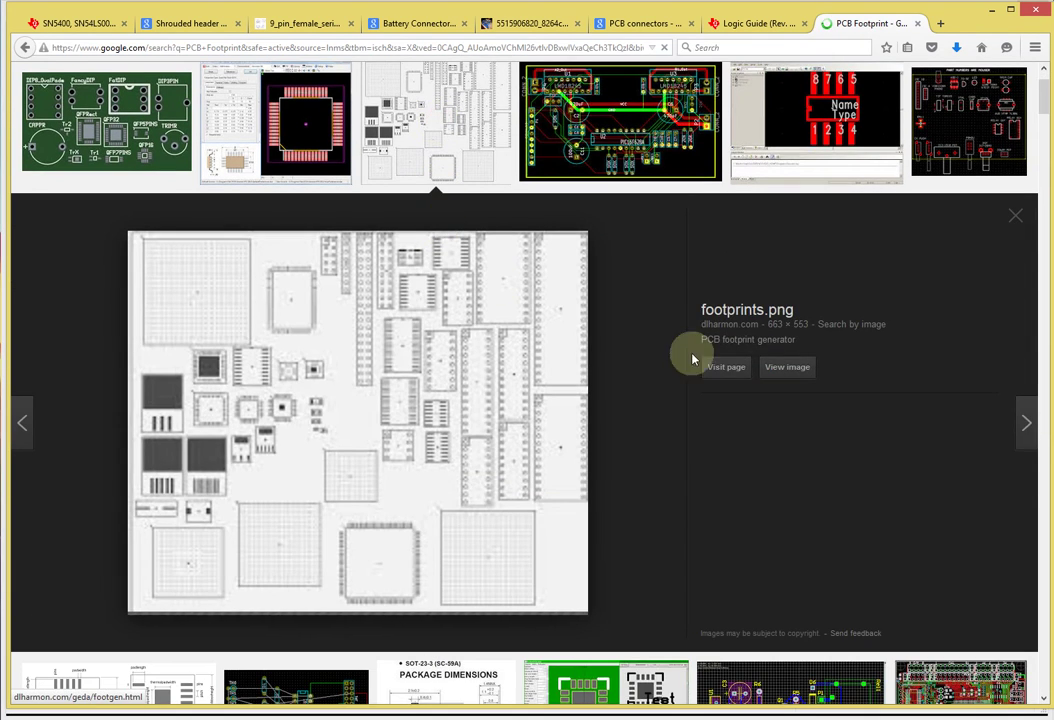
click(786, 367)
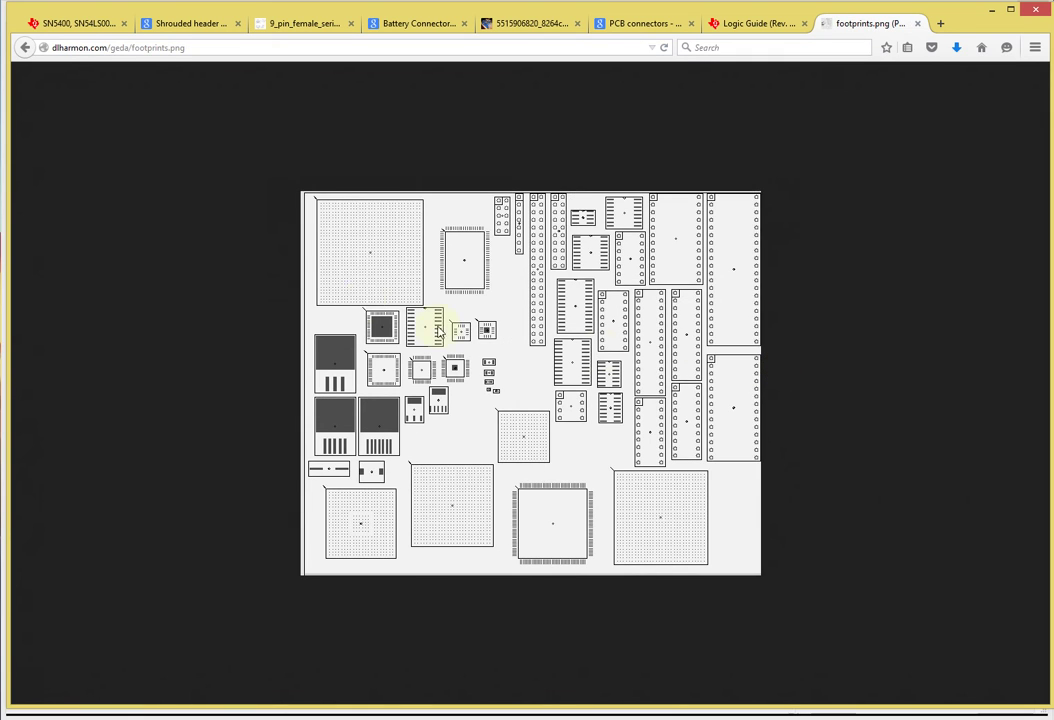
ctrl+scroll(487, 335, up, 3)
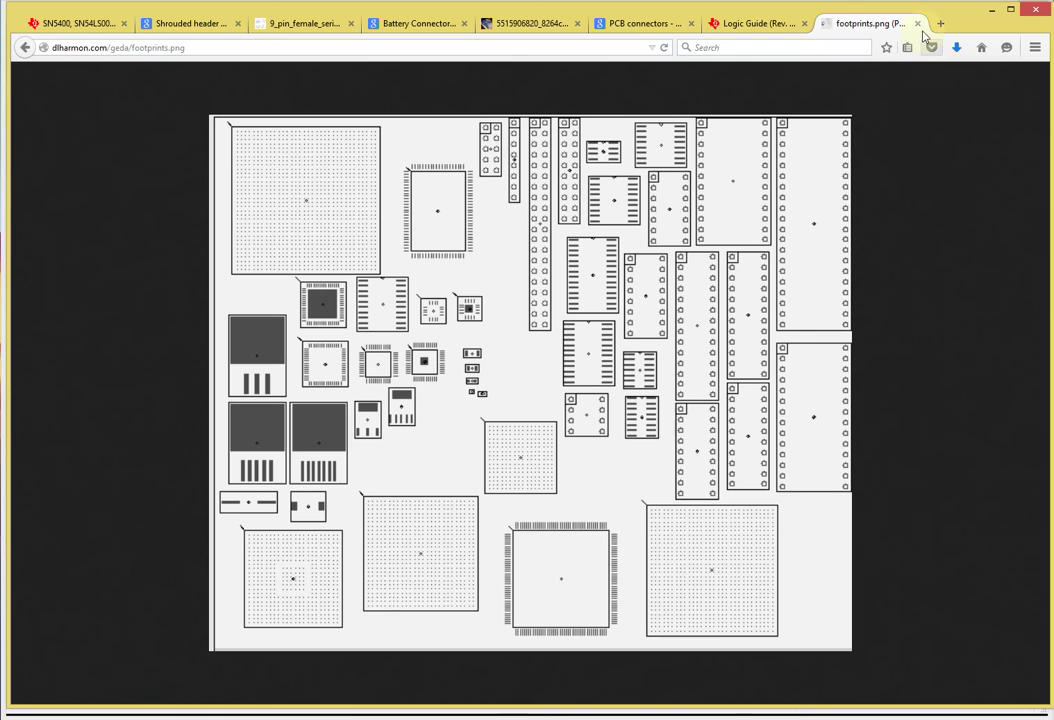
Return to the image results and view the ni.com PCB Footprint Expert quad flat pack image at full size
click(26, 52)
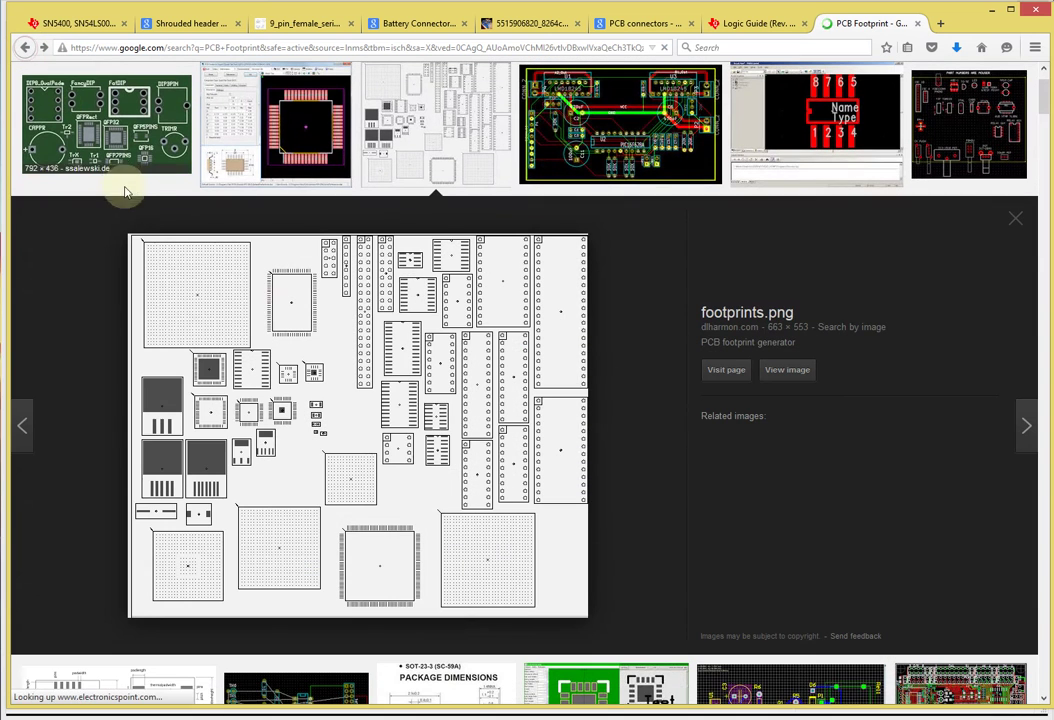
click(311, 142)
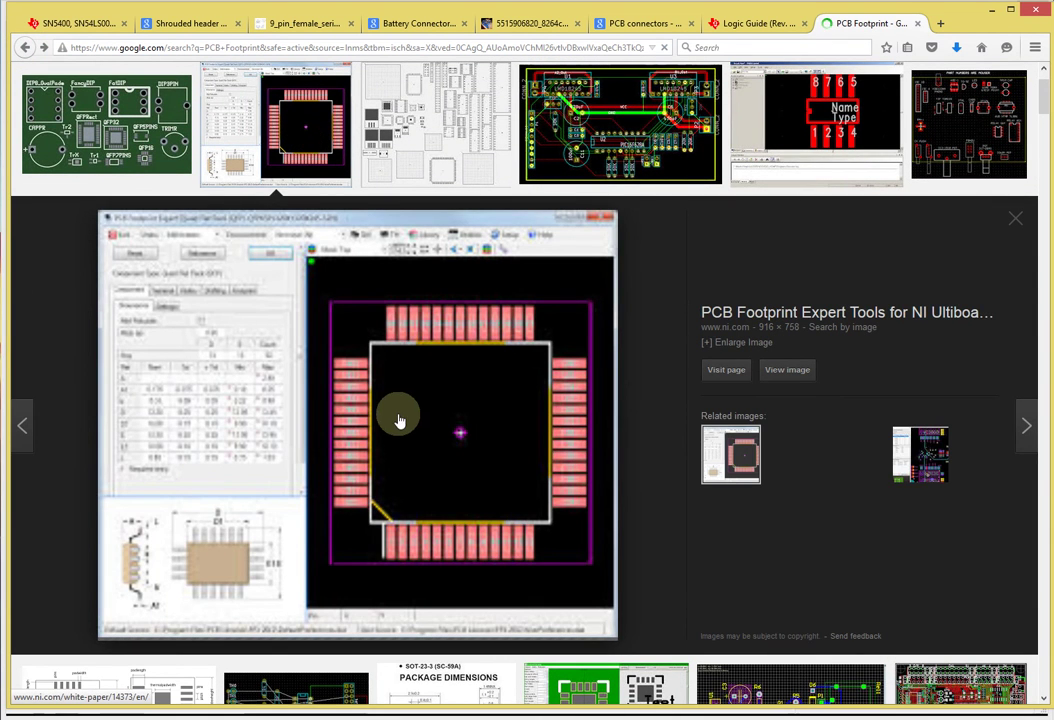
click(789, 371)
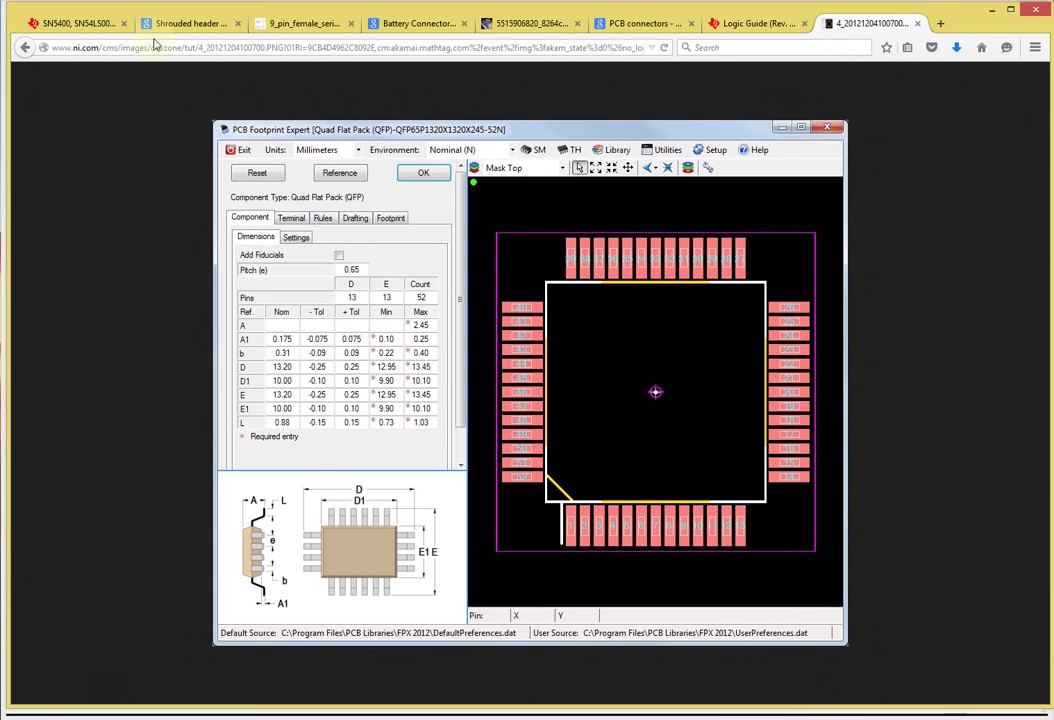
Go back to the image results, browse further down, and preview the bare alpha PCB photo from openhpsdr.org
click(20, 49)
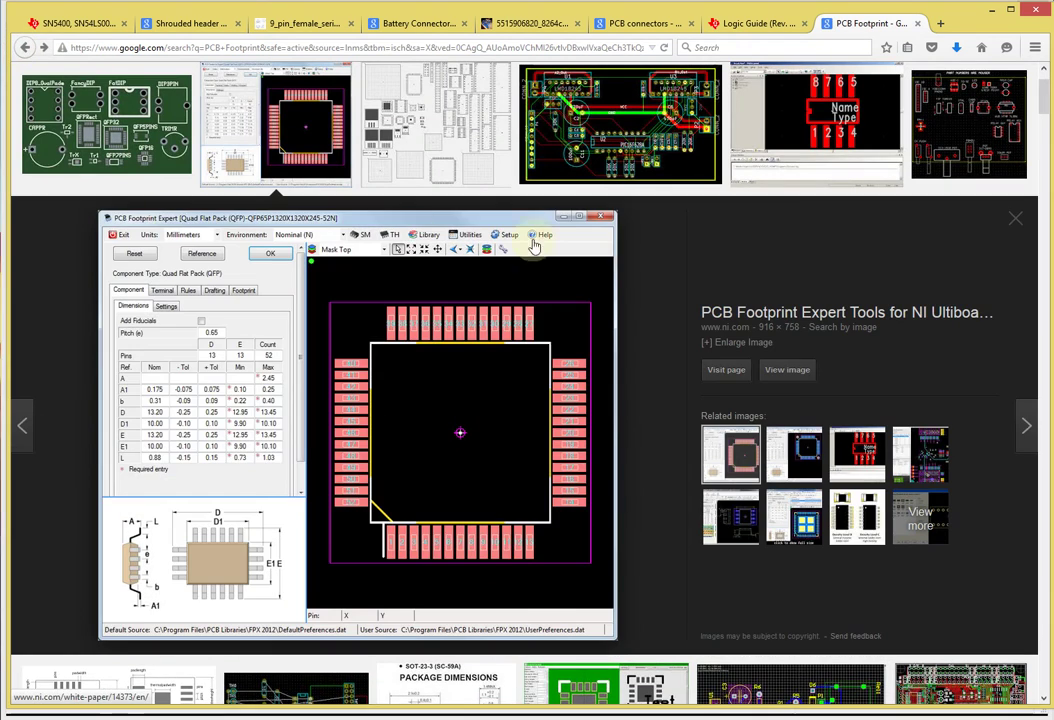
scroll(677, 310, down, 5)
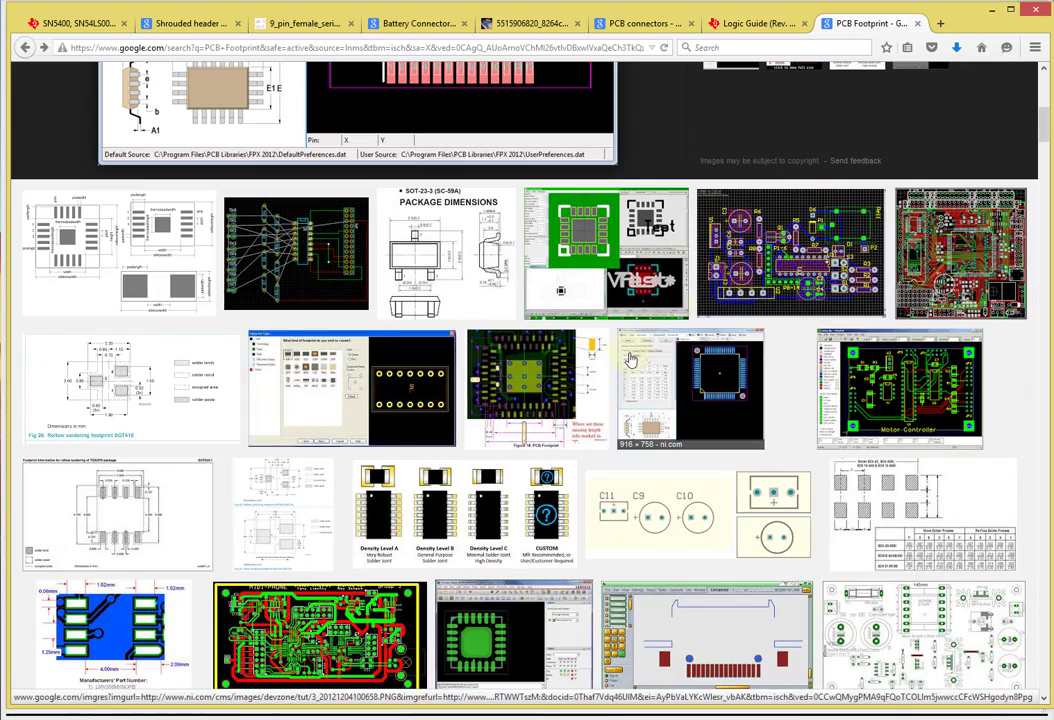
scroll(631, 360, down, 3)
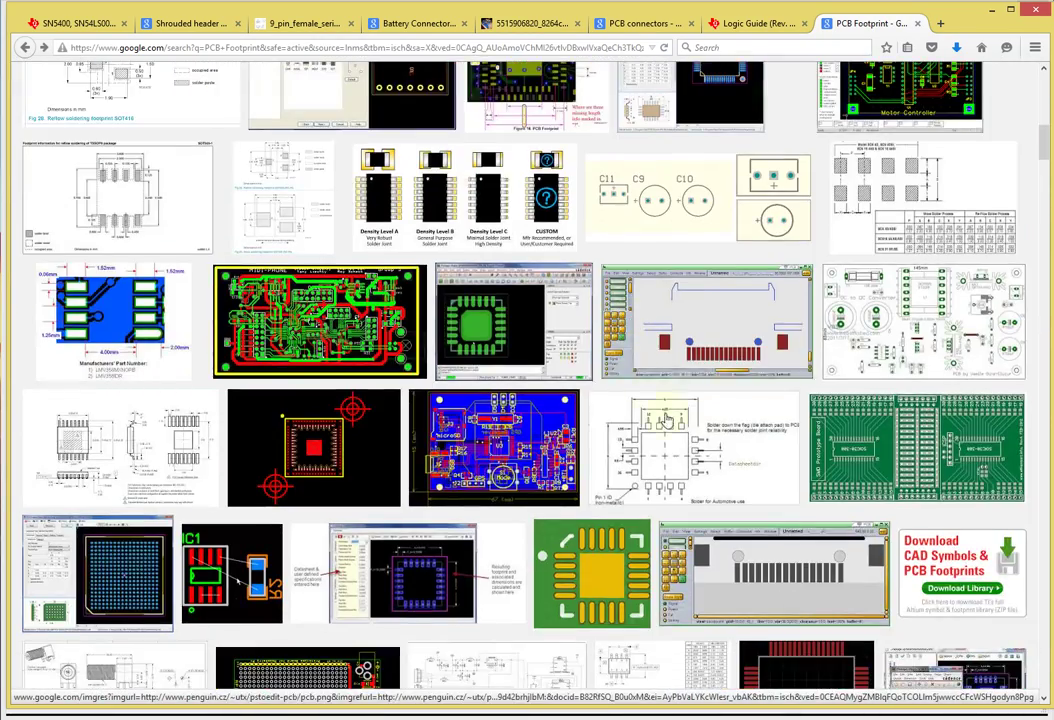
scroll(518, 450, down, 2)
scroll(518, 450, down, 2)
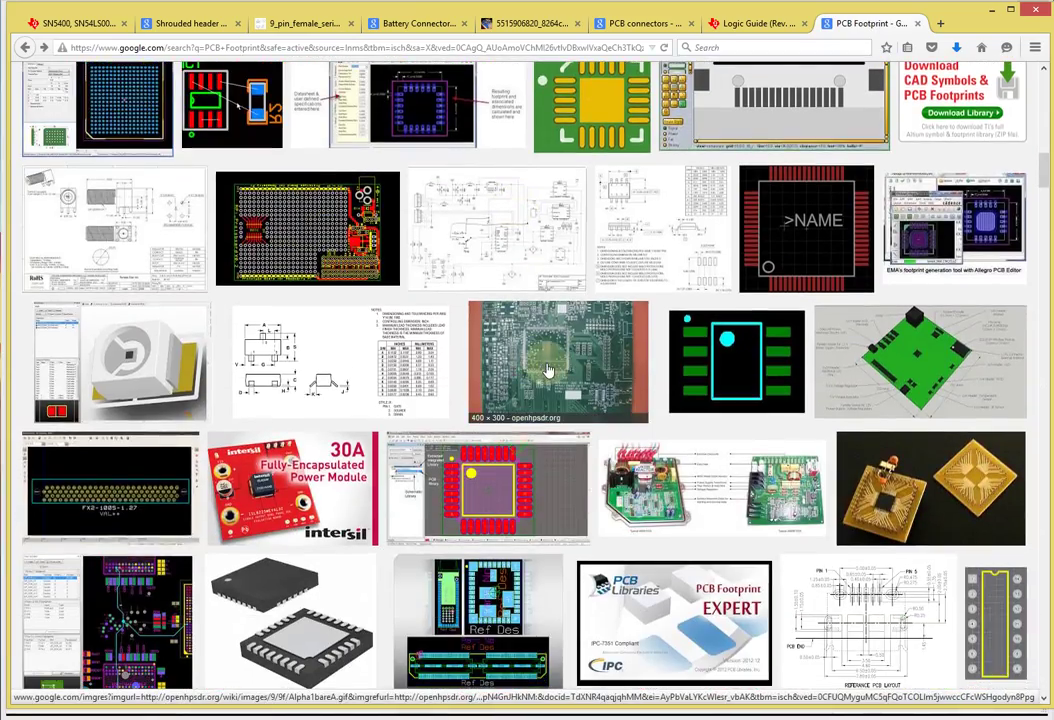
click(548, 371)
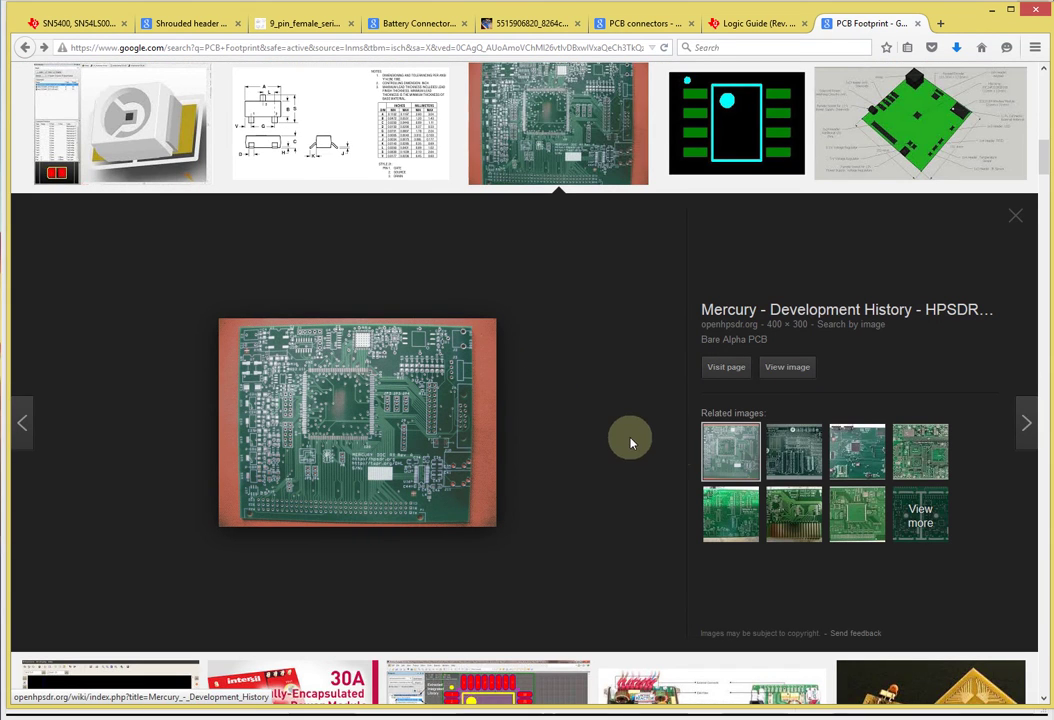
Preview the related HamSDR green circuit board photo and try to view Mercury-EU_PCB.JPG on its own
click(842, 502)
click(788, 374)
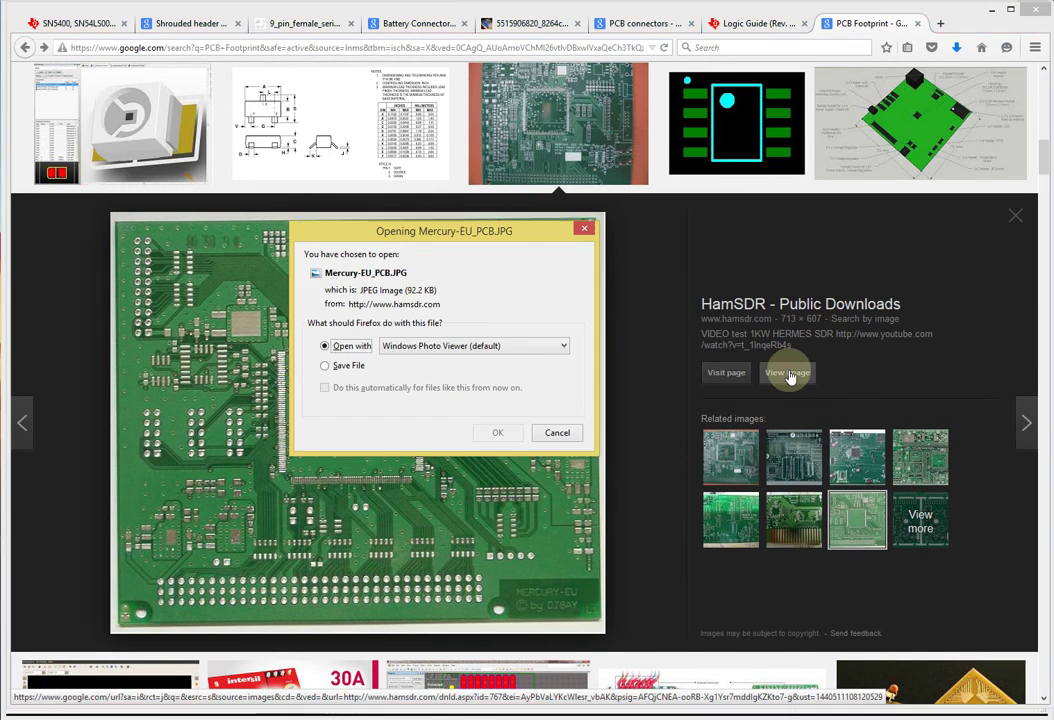
click(557, 432)
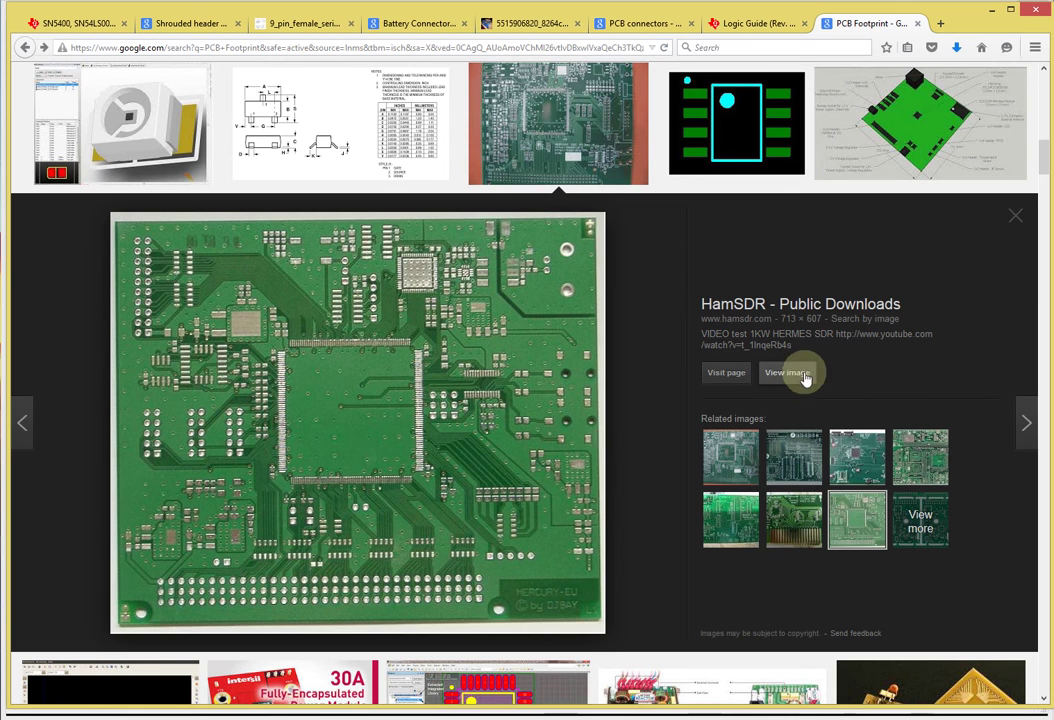
click(788, 373)
click(560, 431)
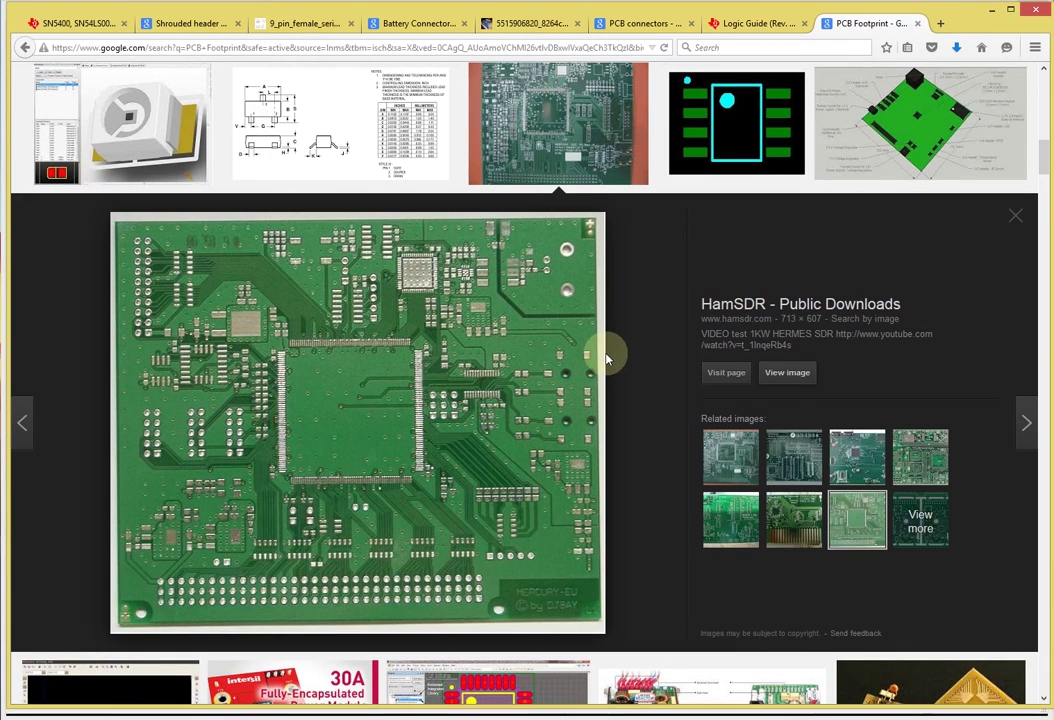
Close the image preview and the "PCB Footprint" search, and switch to the top-level register schematic page in OrCAD Capture
click(1018, 220)
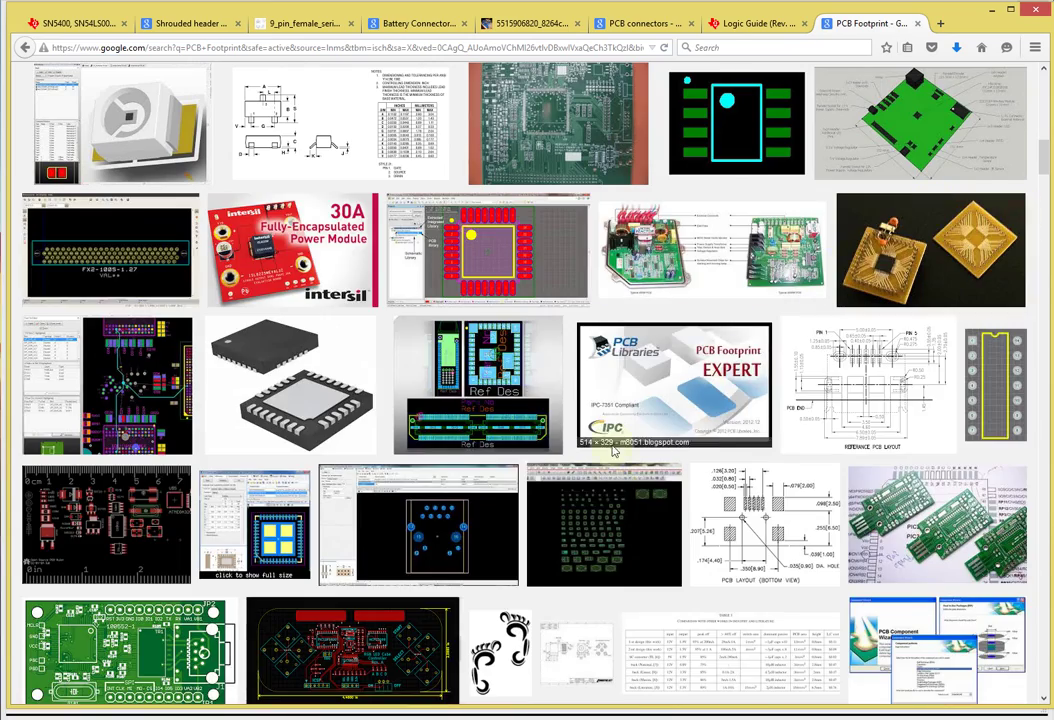
scroll(556, 462, up, 5)
scroll(556, 462, up, 10)
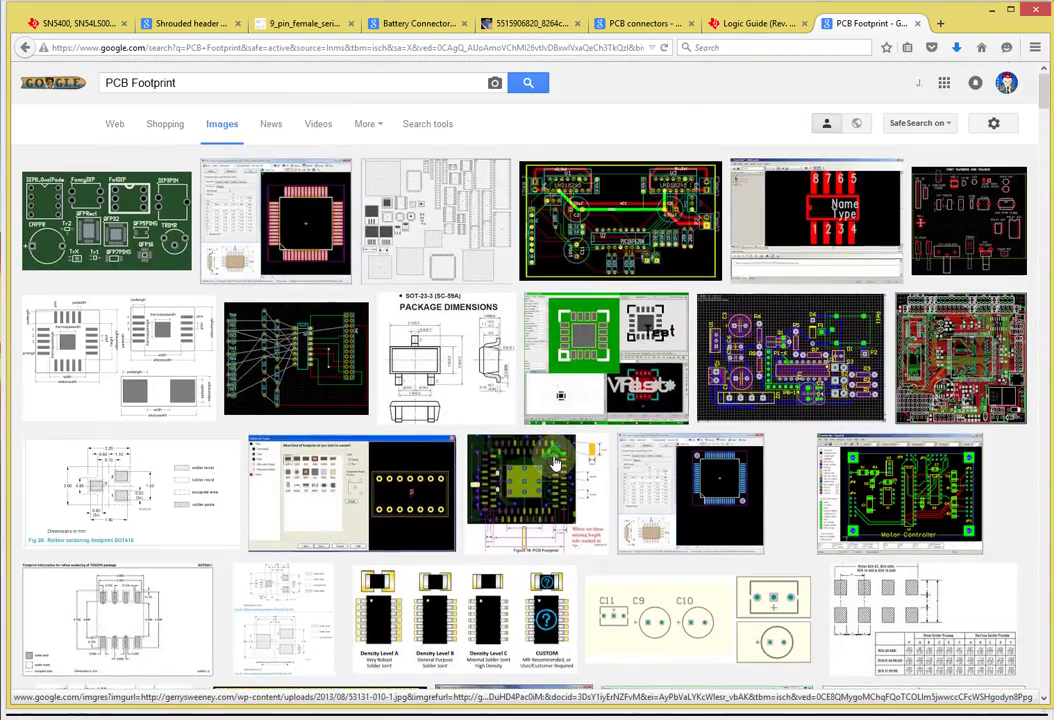
click(917, 23)
click(991, 11)
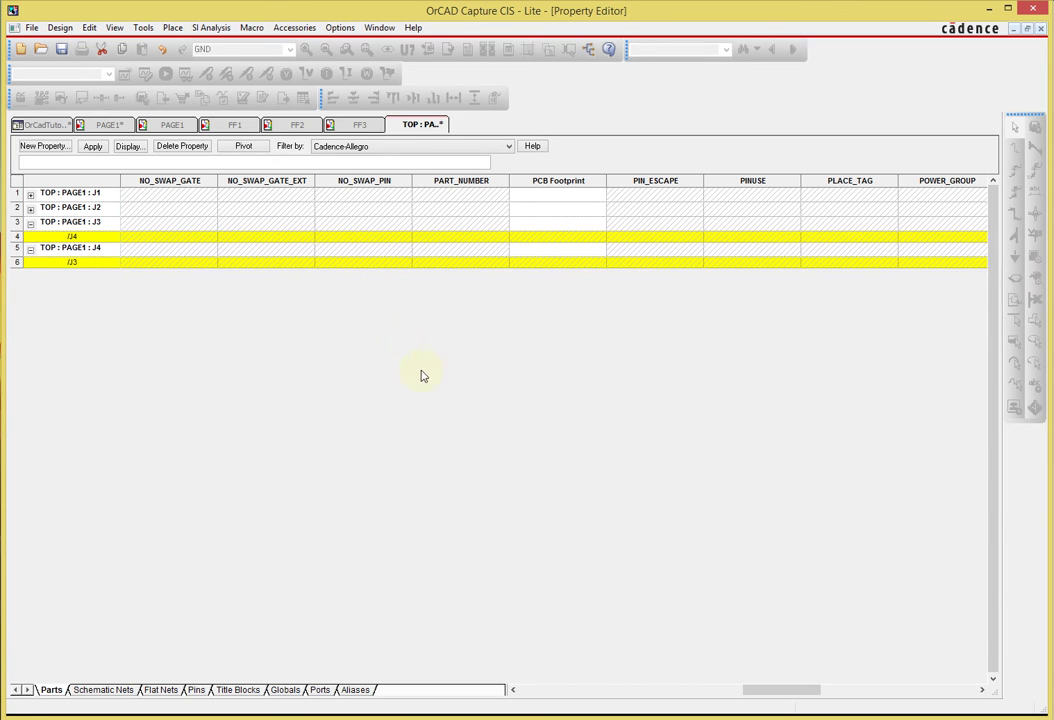
click(106, 126)
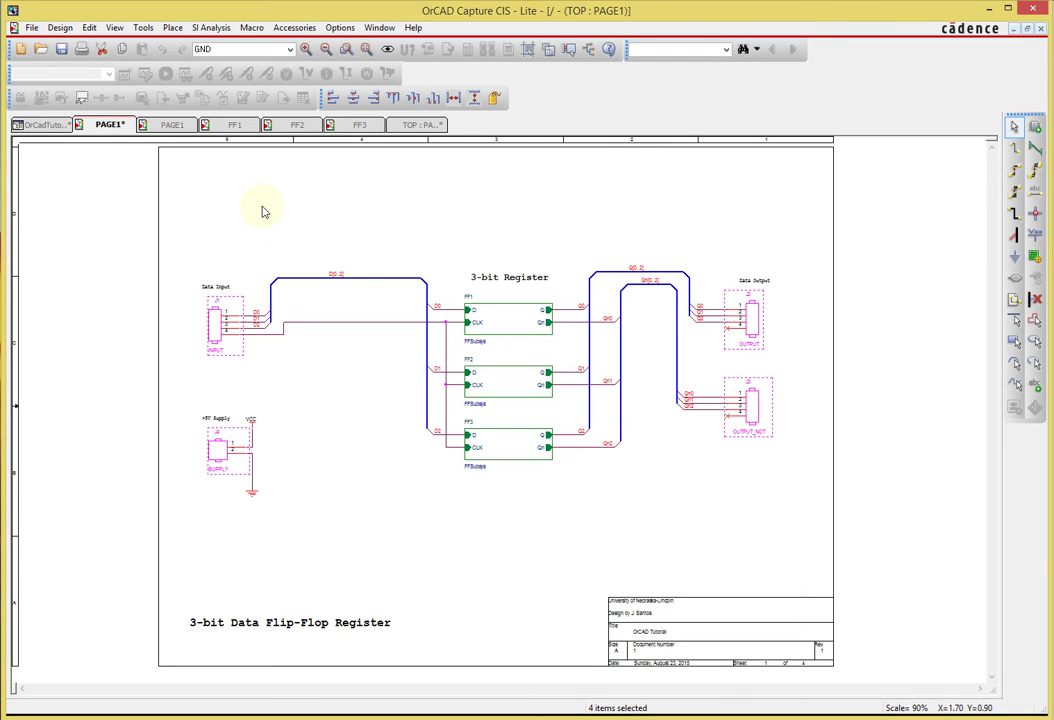
Switch to the web browser and view the Pololu shrouded box header dimension drawing from the "Shrouded header" results on its own
click(989, 10)
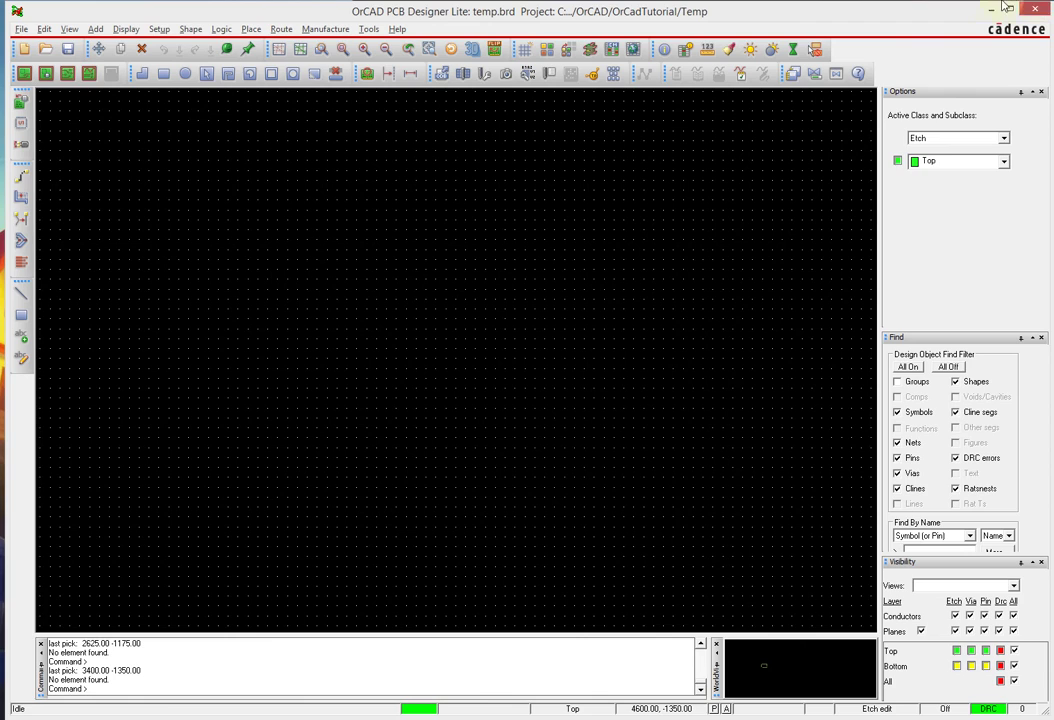
click(993, 12)
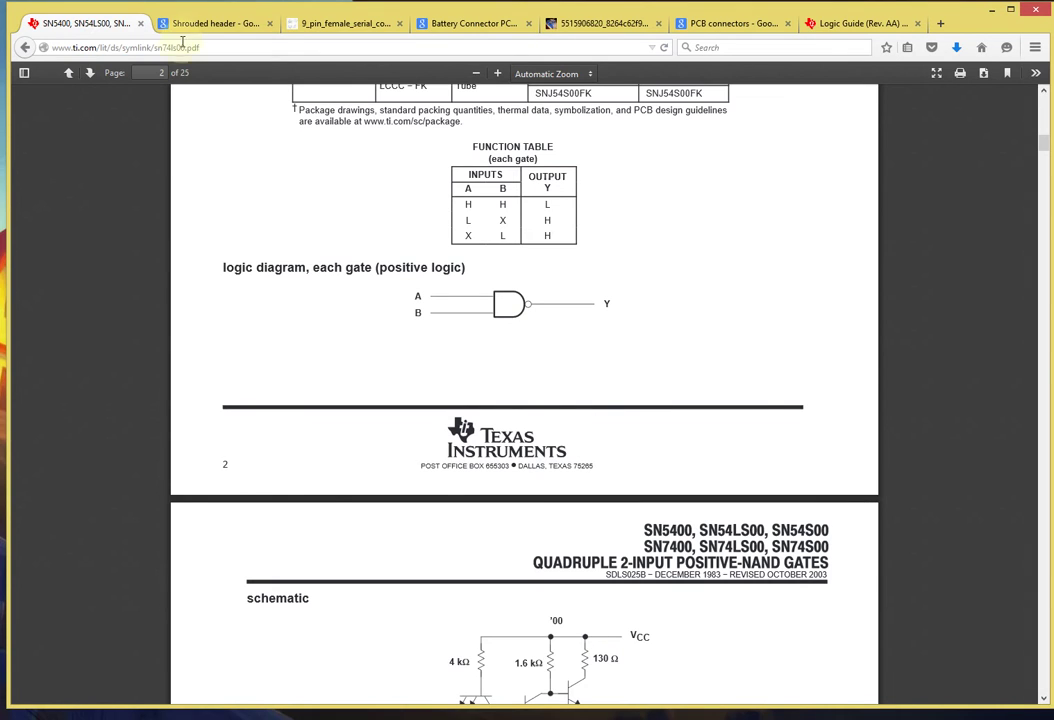
click(162, 24)
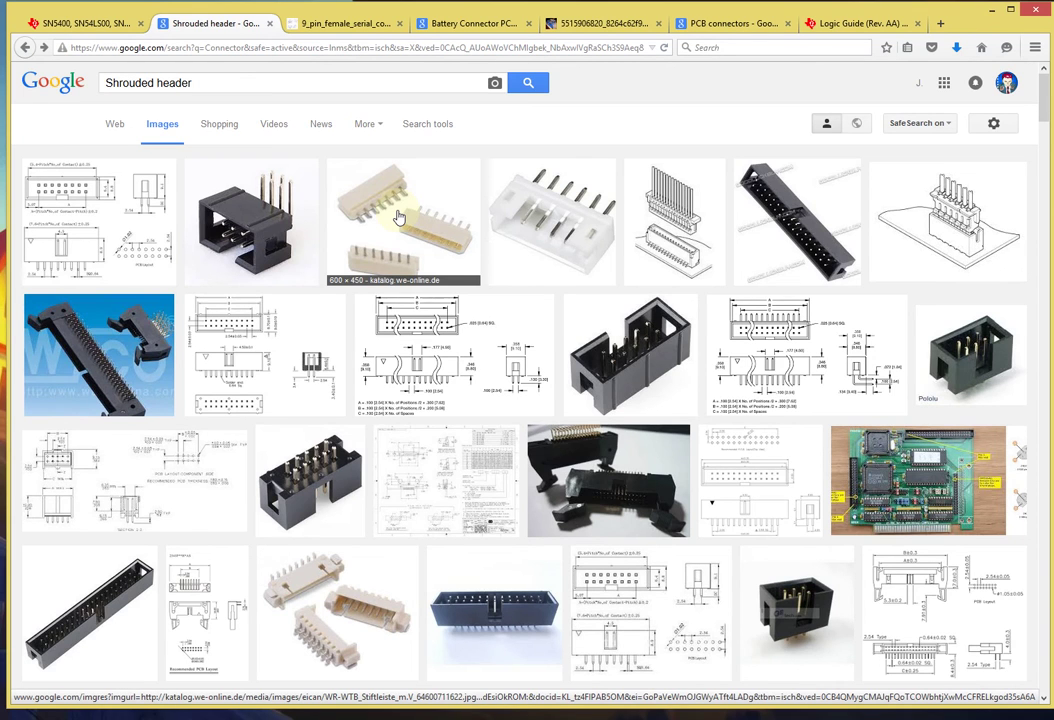
click(108, 168)
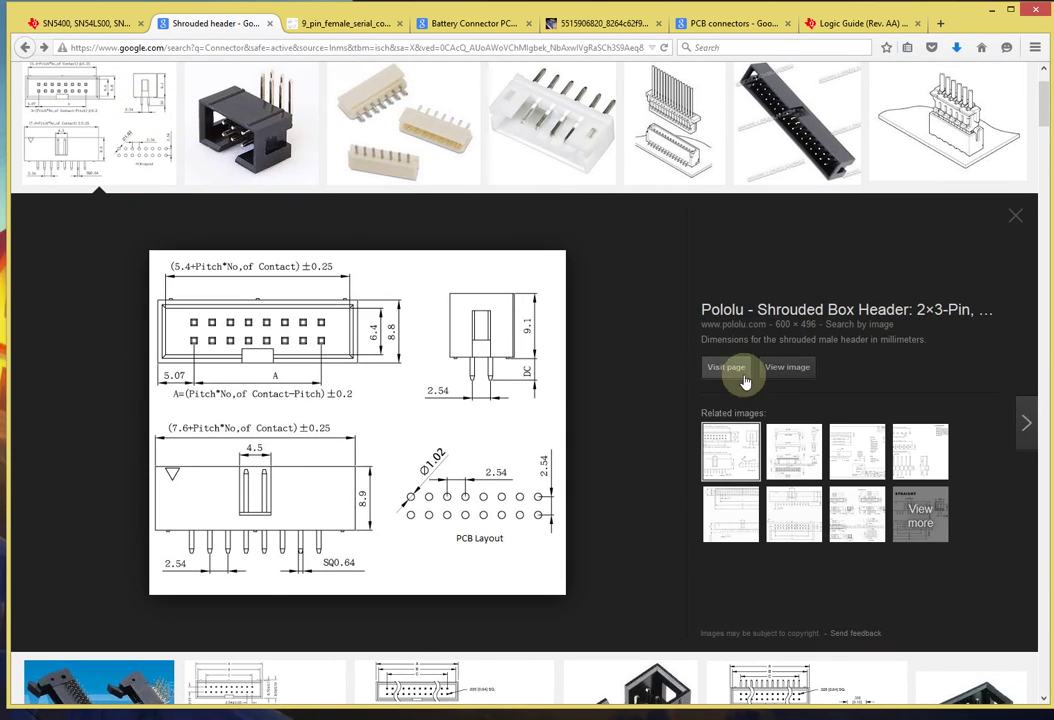
click(775, 368)
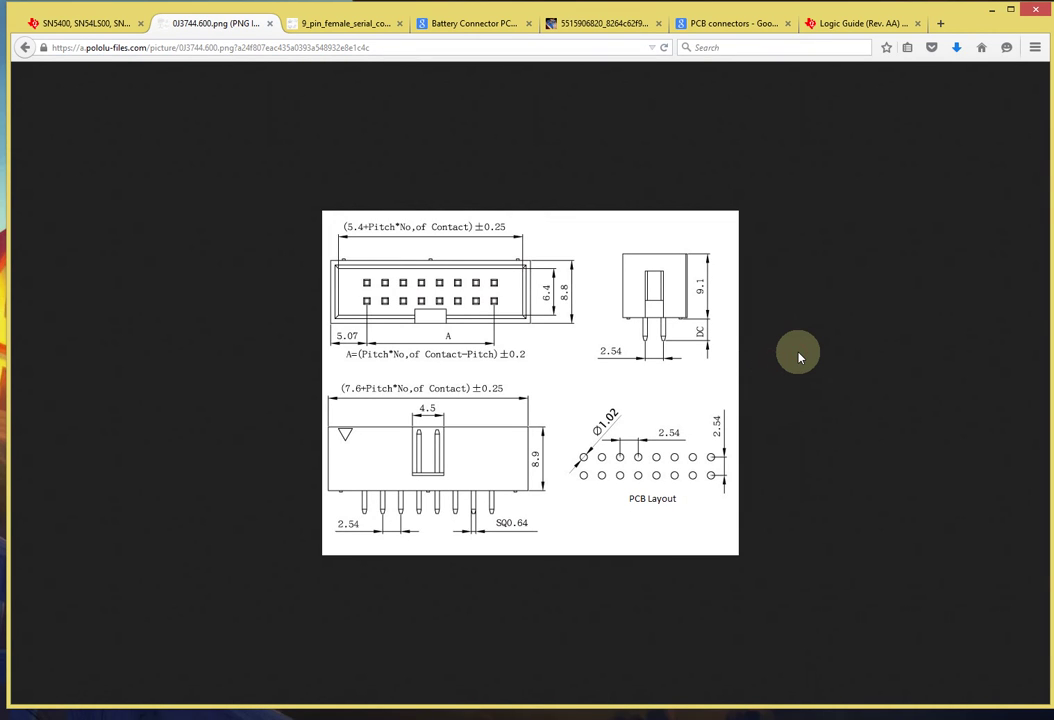
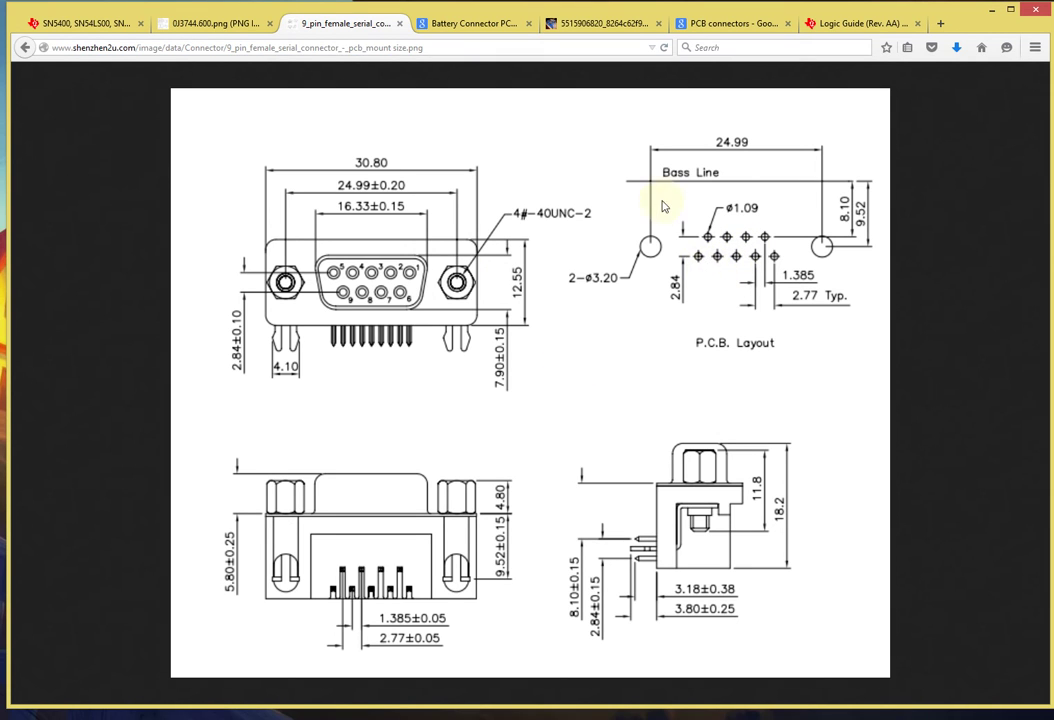
Bring up the "Battery Connector PCB" image results, and switch to OrCAD Capture to examine the +5V supply connector J4 up close
click(440, 22)
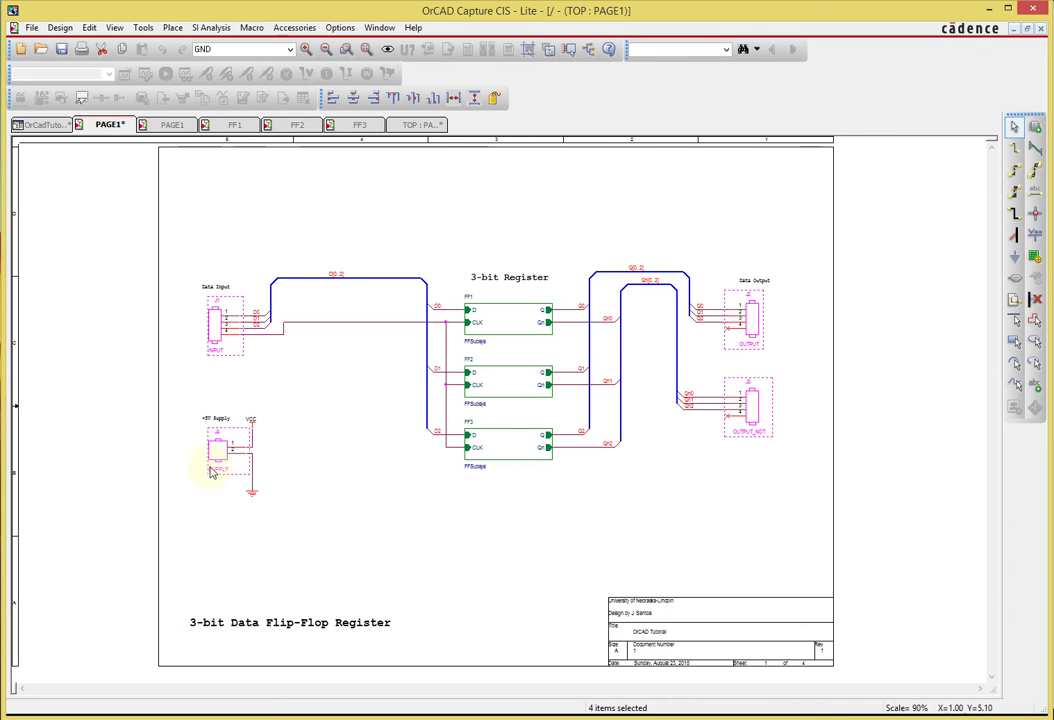
ctrl+scroll(200, 463, up, 2)
click(500, 342)
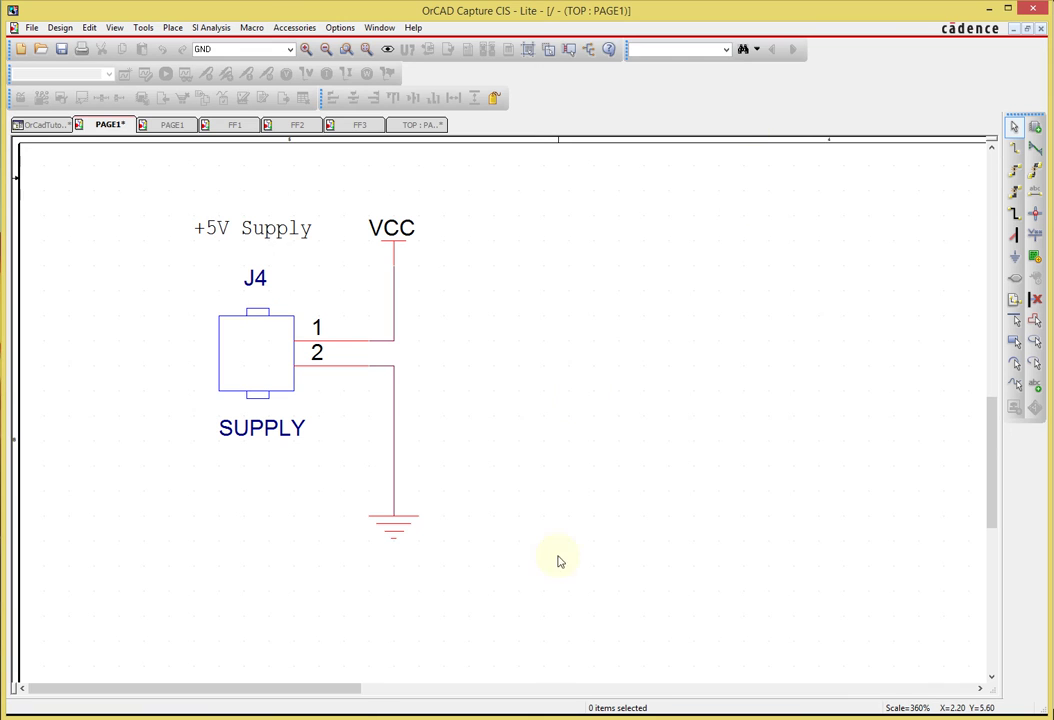
Switch to the web browser, preview the learn.sparkfun.com photo of 2-pin JST connectors, and close the preview
key(alt+Tab)
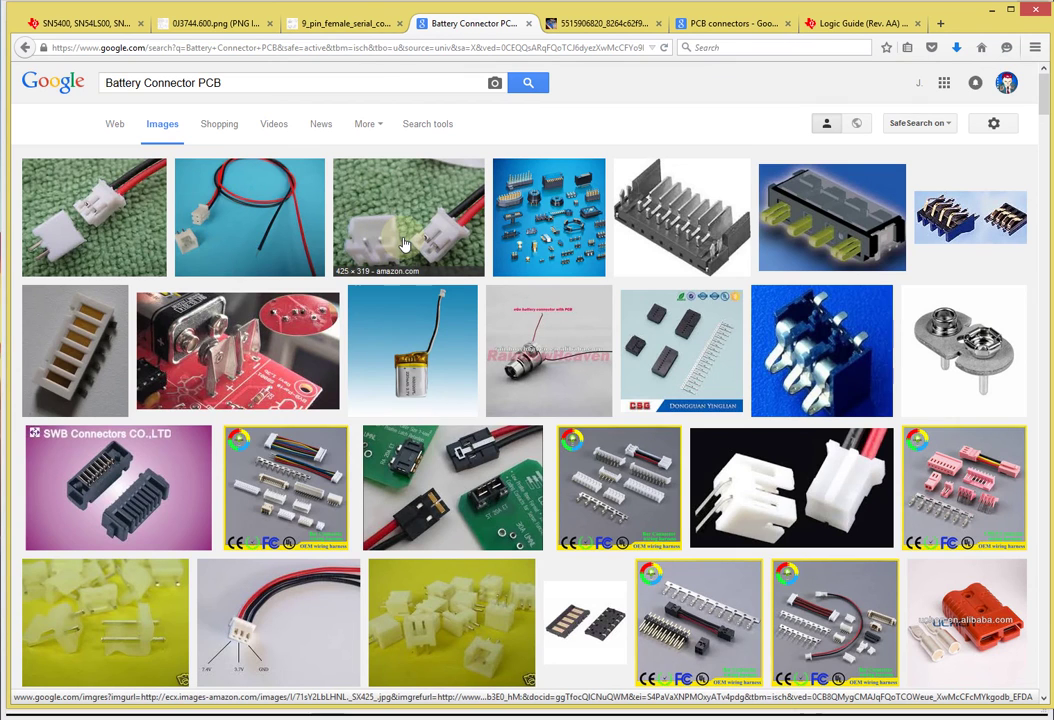
click(852, 511)
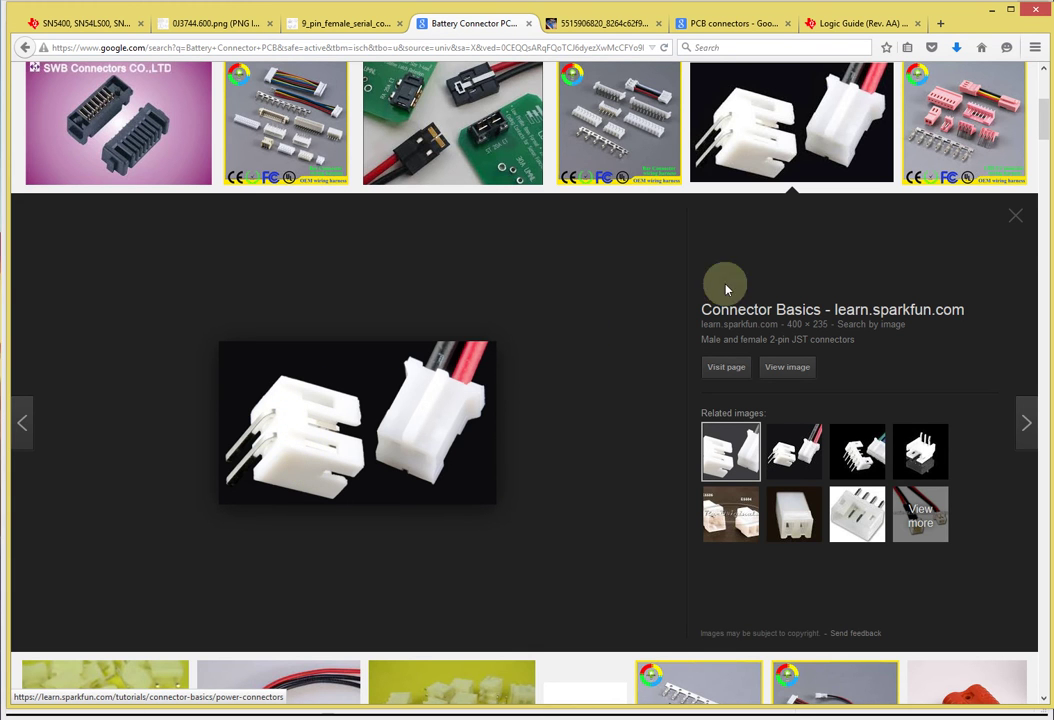
click(1015, 220)
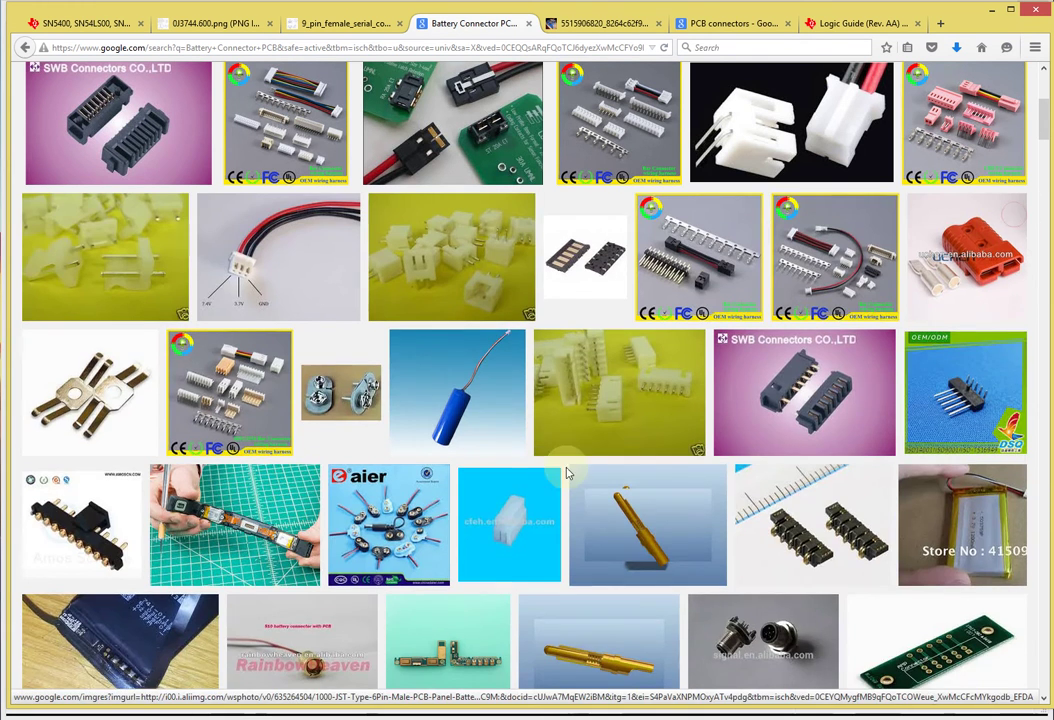
scroll(568, 472, up, 4)
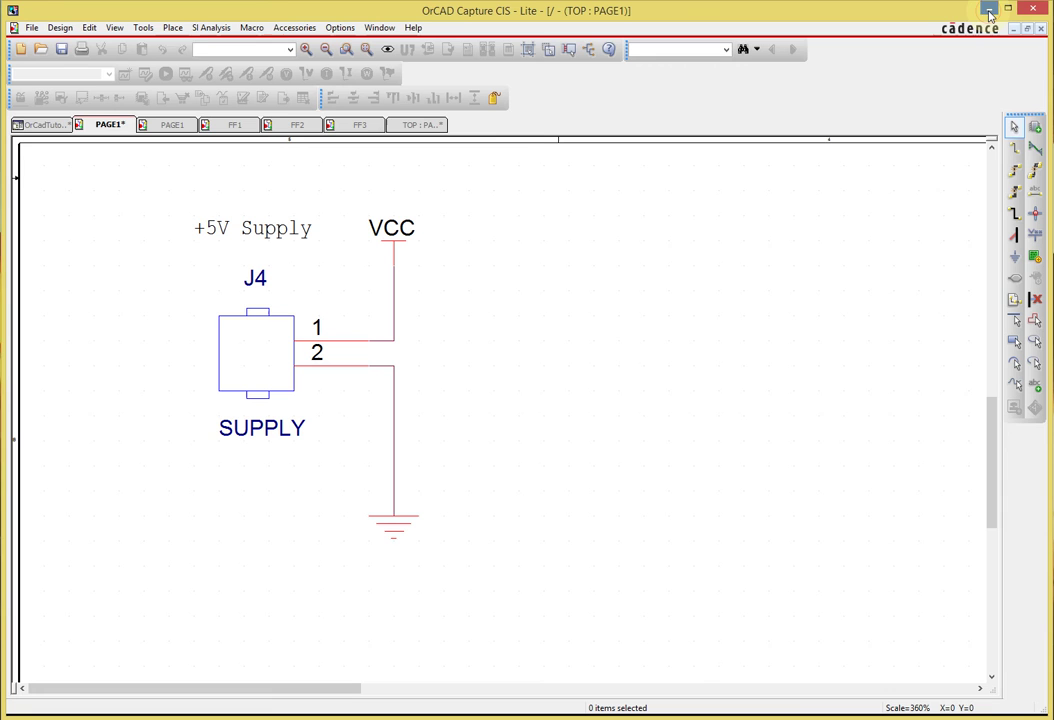
Switch to OrCAD Capture, open the FF1 flip-flop subsystem, and move the 7404 value label closer to inverter U3A
key(alt+Tab)
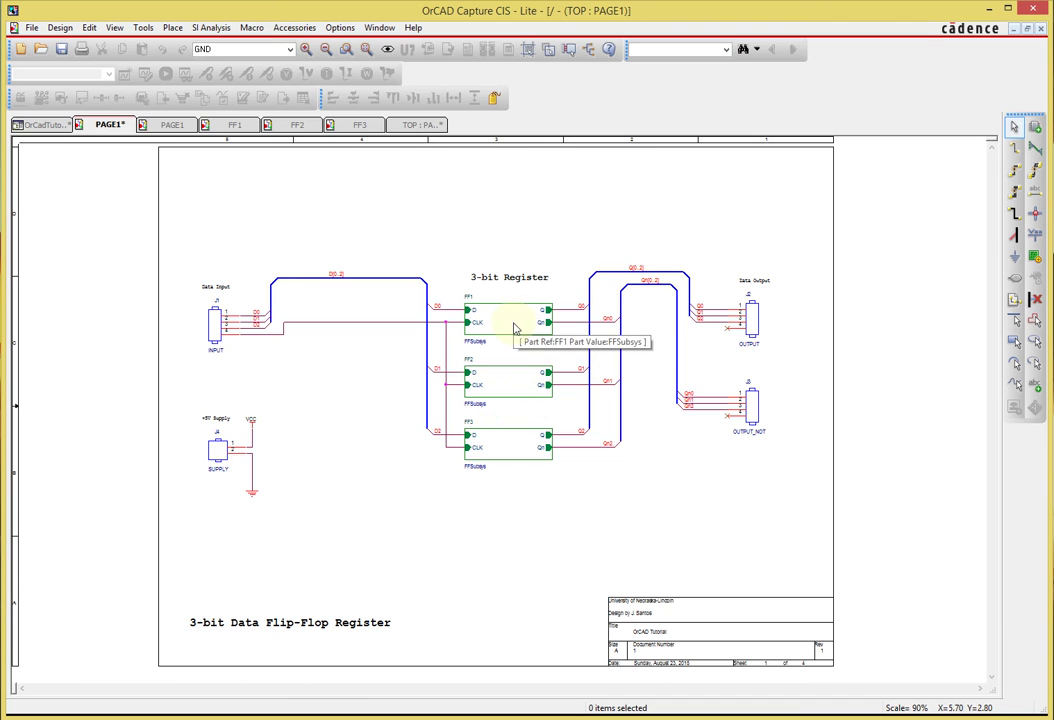
double_click(513, 329)
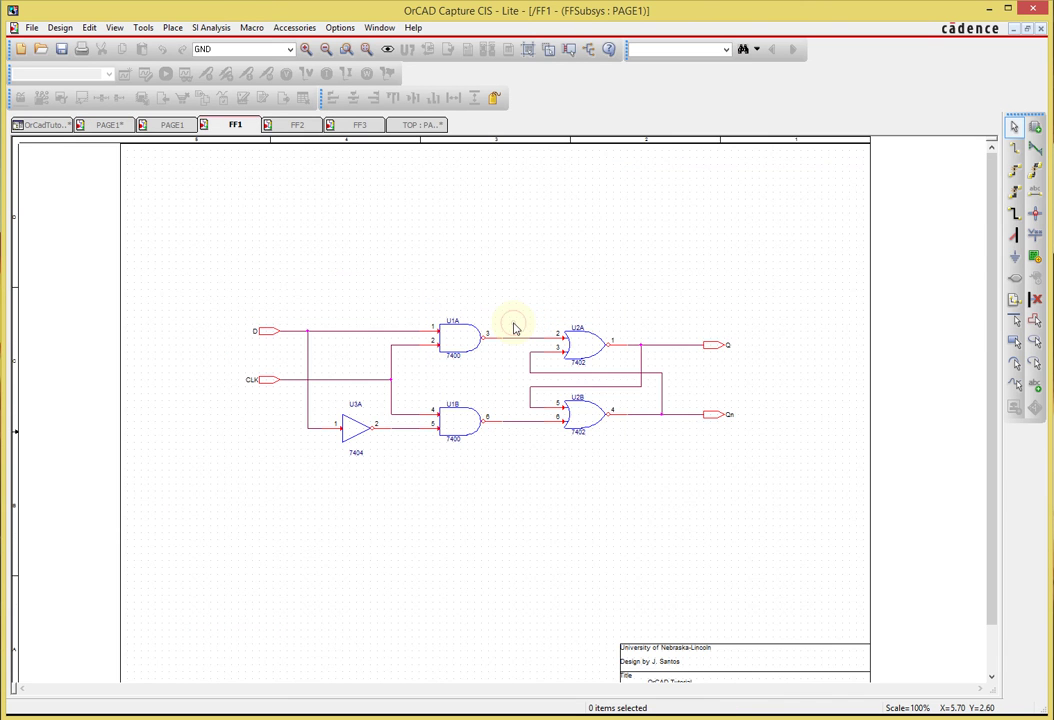
key(i)
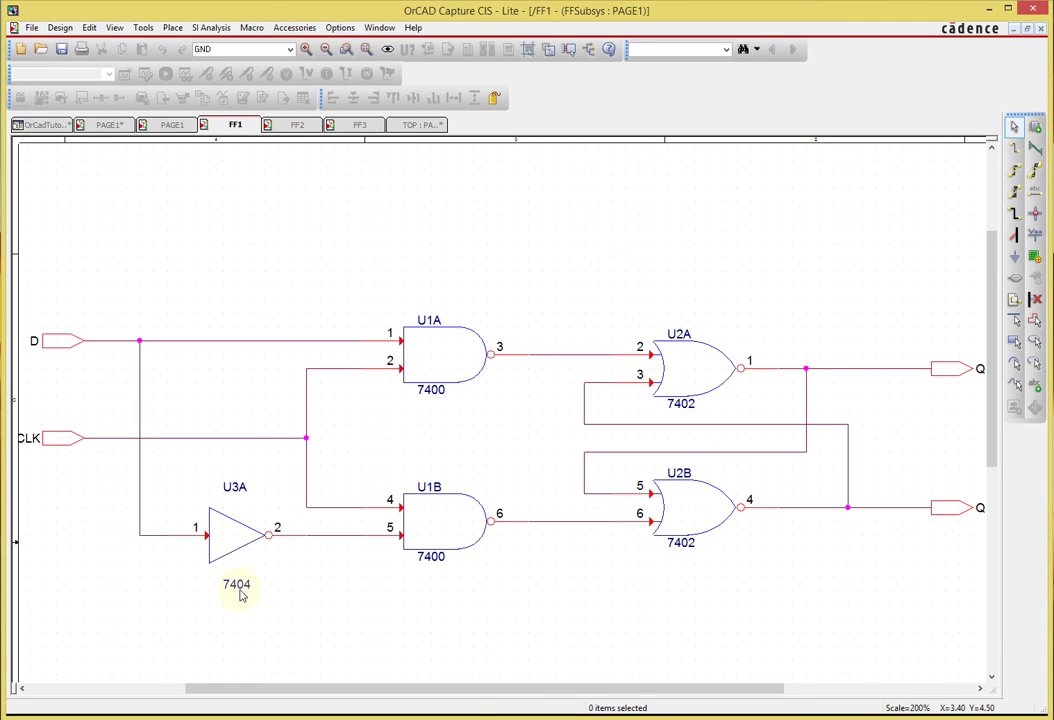
drag(240, 595, 240, 581)
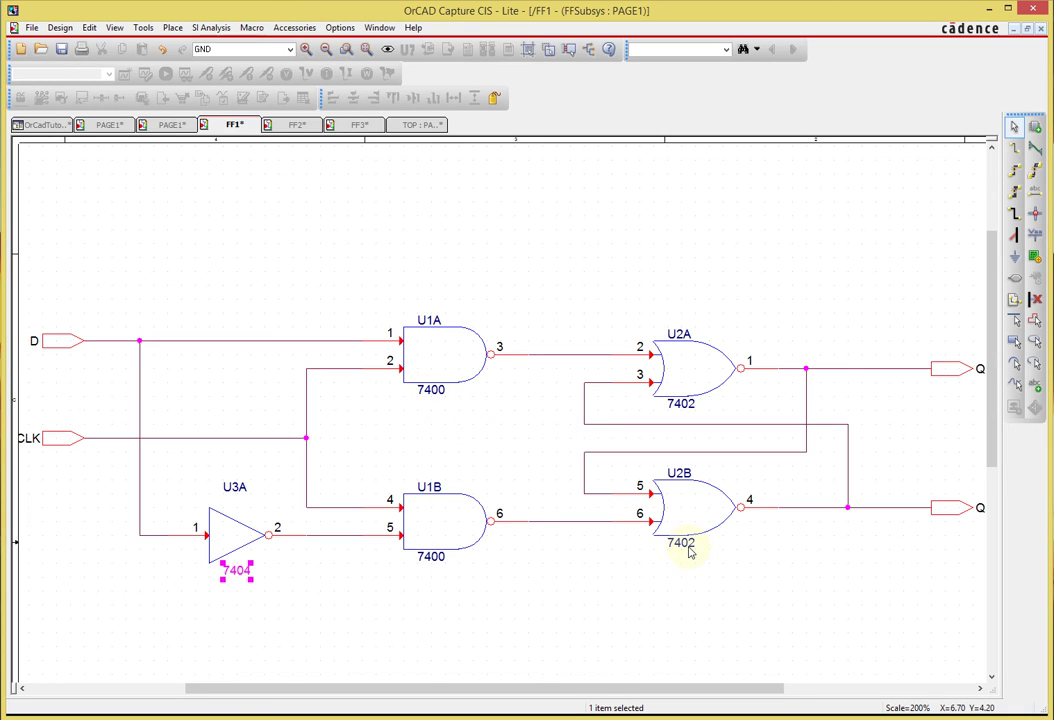
click(631, 595)
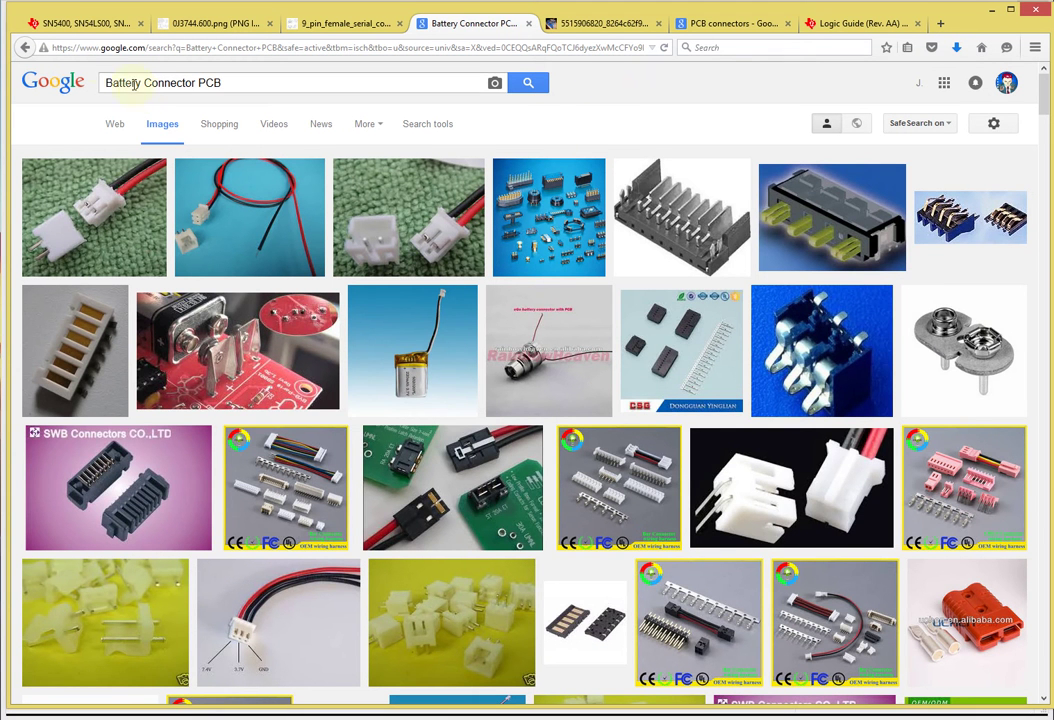
Switch to the web browser and examine the package ordering table and first-page package pinouts in the SN7400 NAND gate datasheet
click(89, 31)
scroll(590, 381, up, 10)
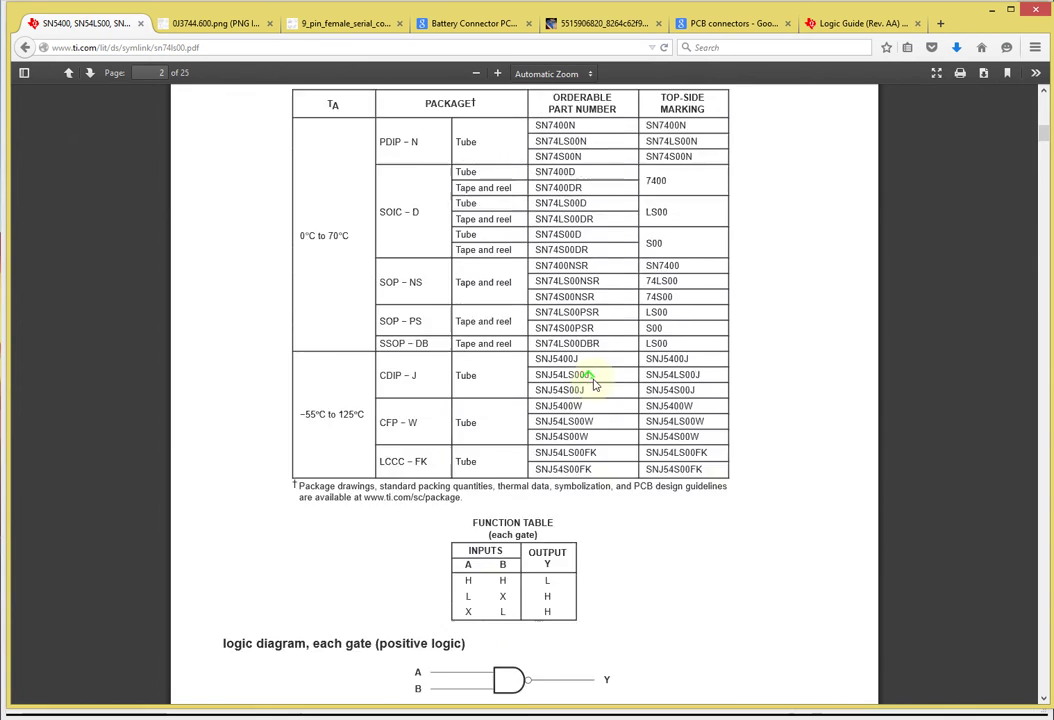
scroll(603, 390, up, 3)
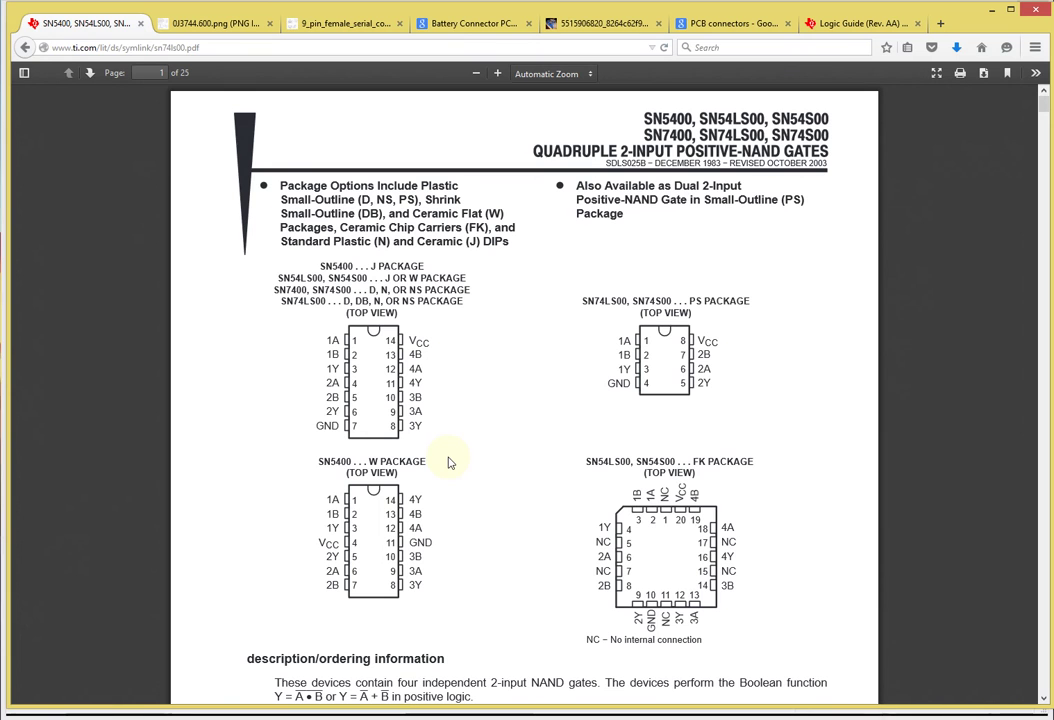
Open the Texas Instruments Logic Guide and examine the list of logic families on its contents page
click(845, 23)
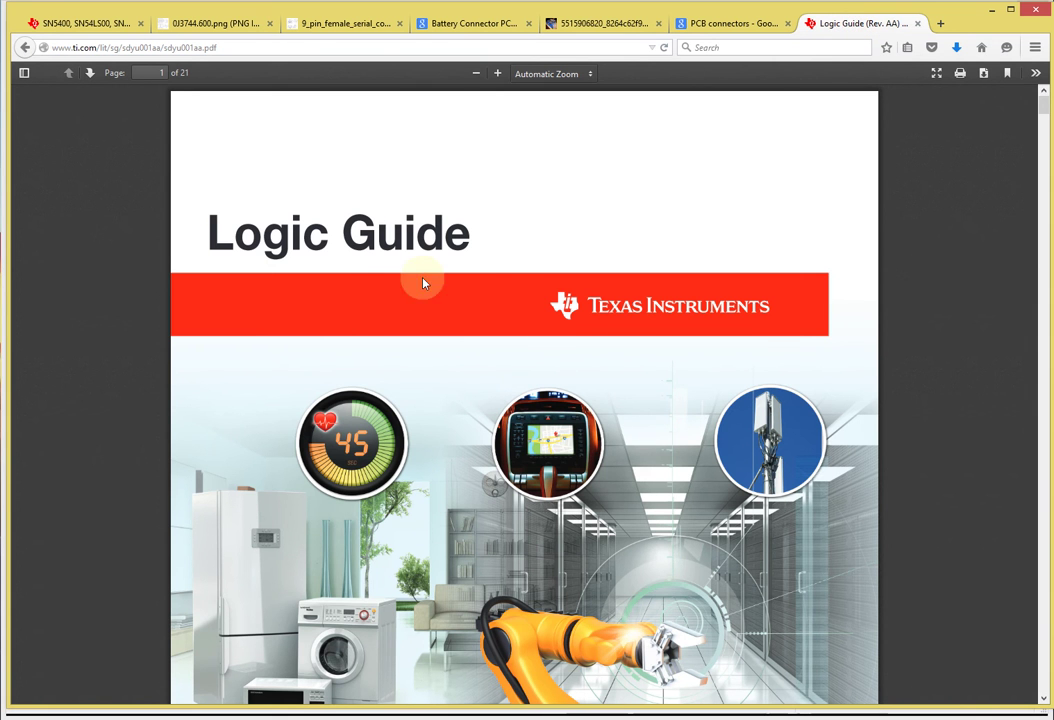
scroll(381, 341, down, 3)
scroll(381, 345, down, 10)
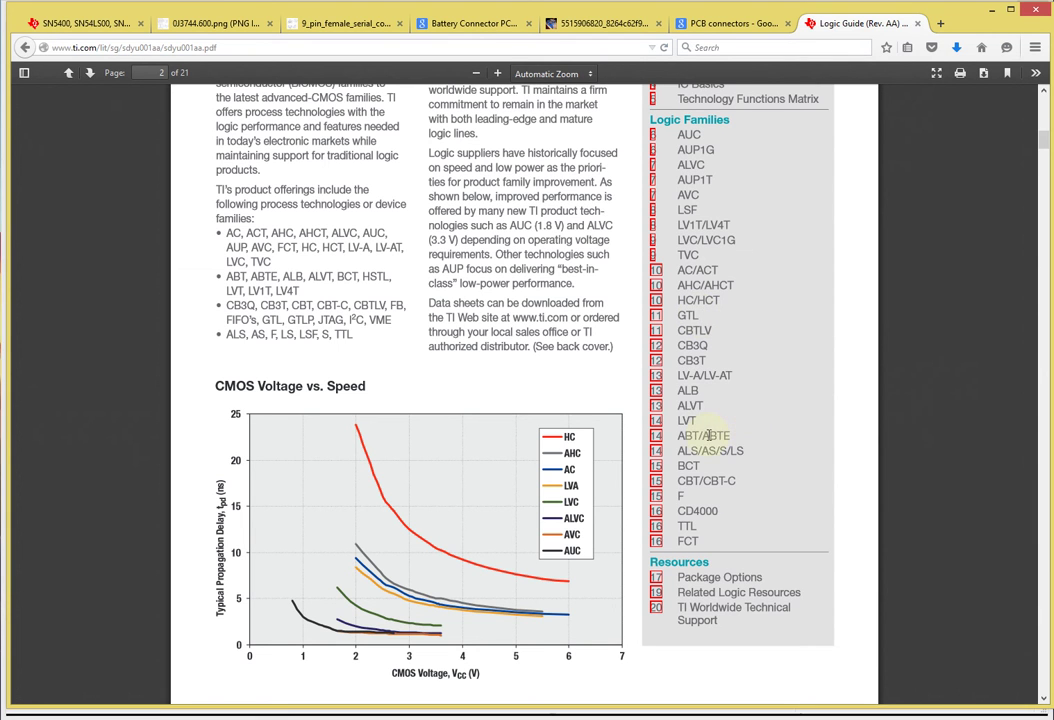
scroll(472, 396, down, 1)
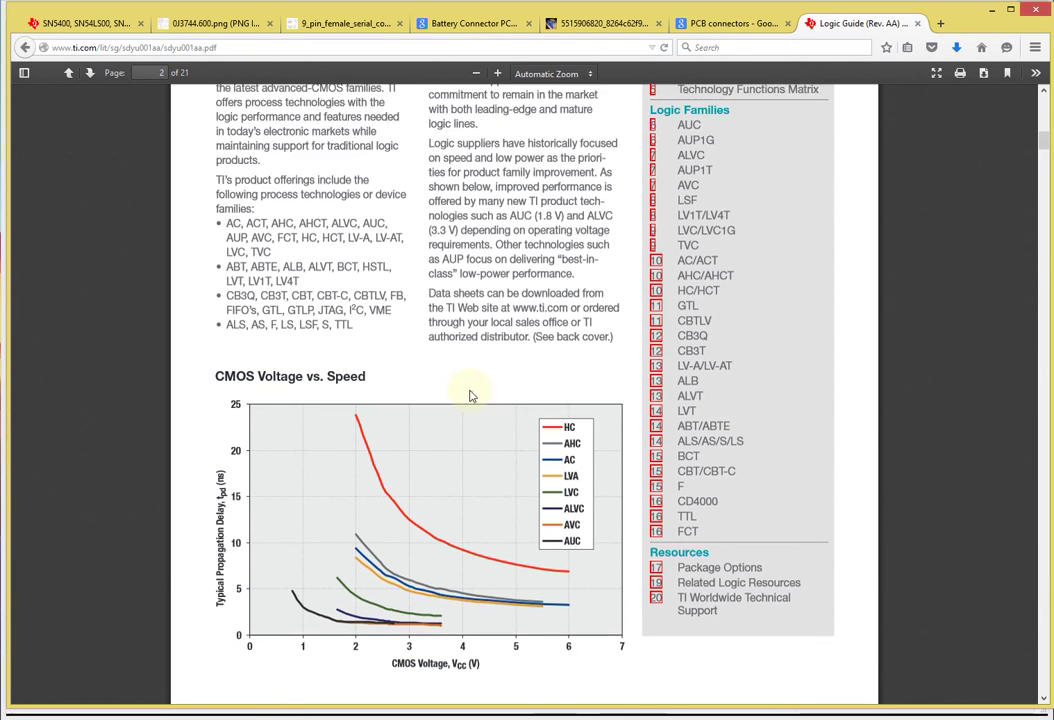
Examine the logic voltage categories, the switching-level chart, and the Technology Function Matrix in the Logic Guide
scroll(472, 396, down, 15)
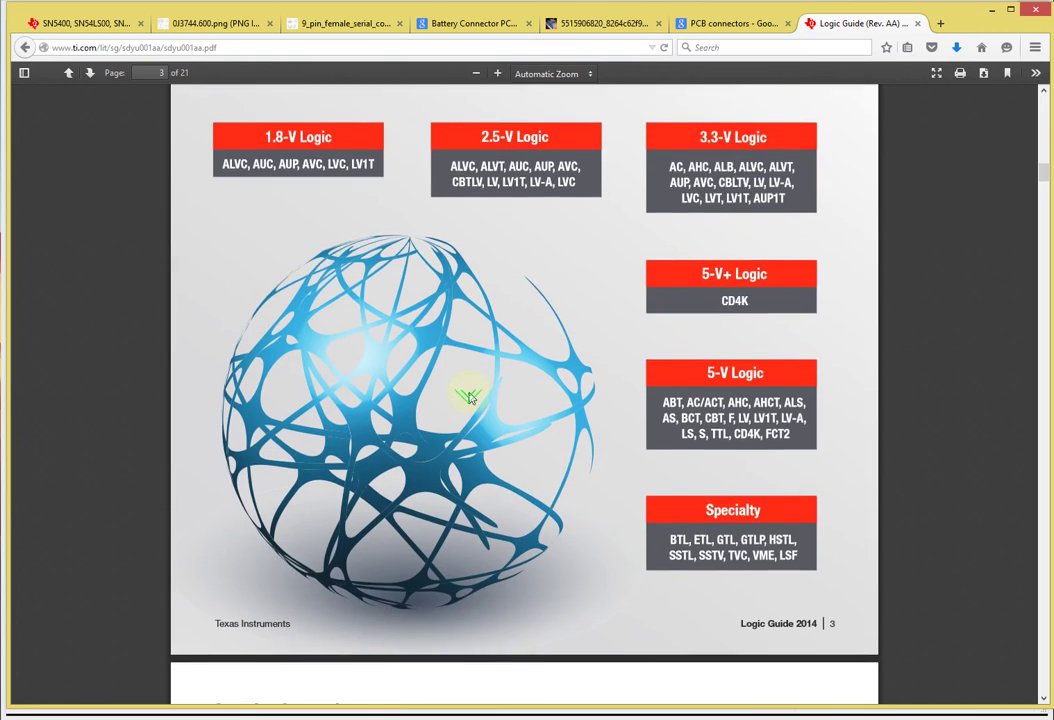
scroll(470, 397, down, 12)
scroll(470, 397, up, 1)
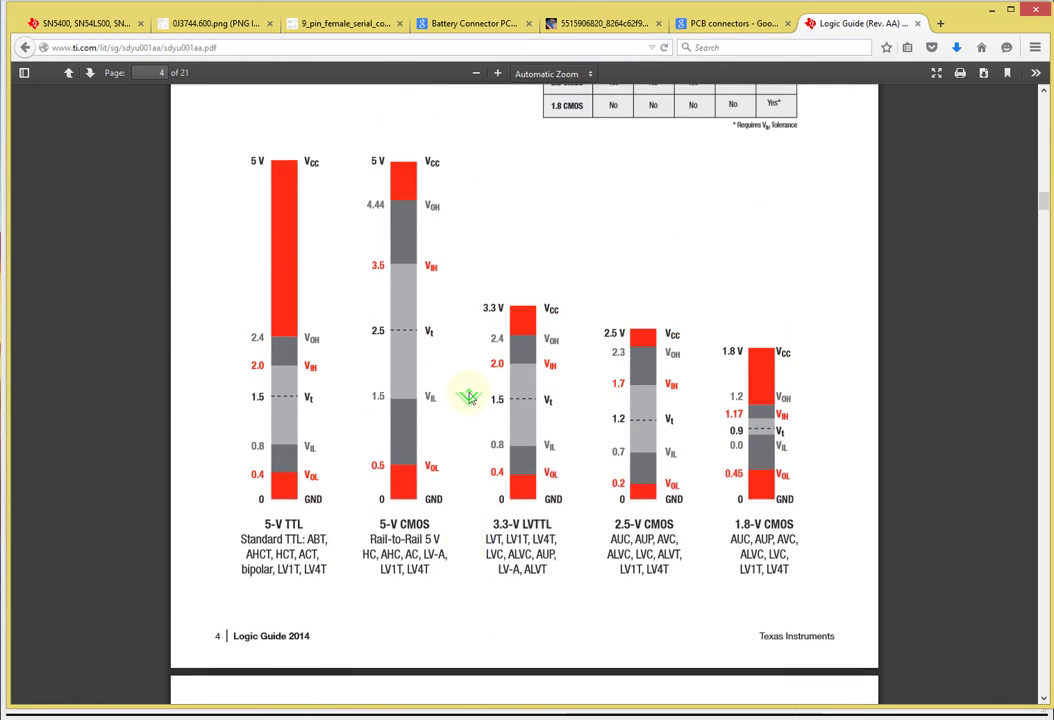
scroll(470, 397, up, 1)
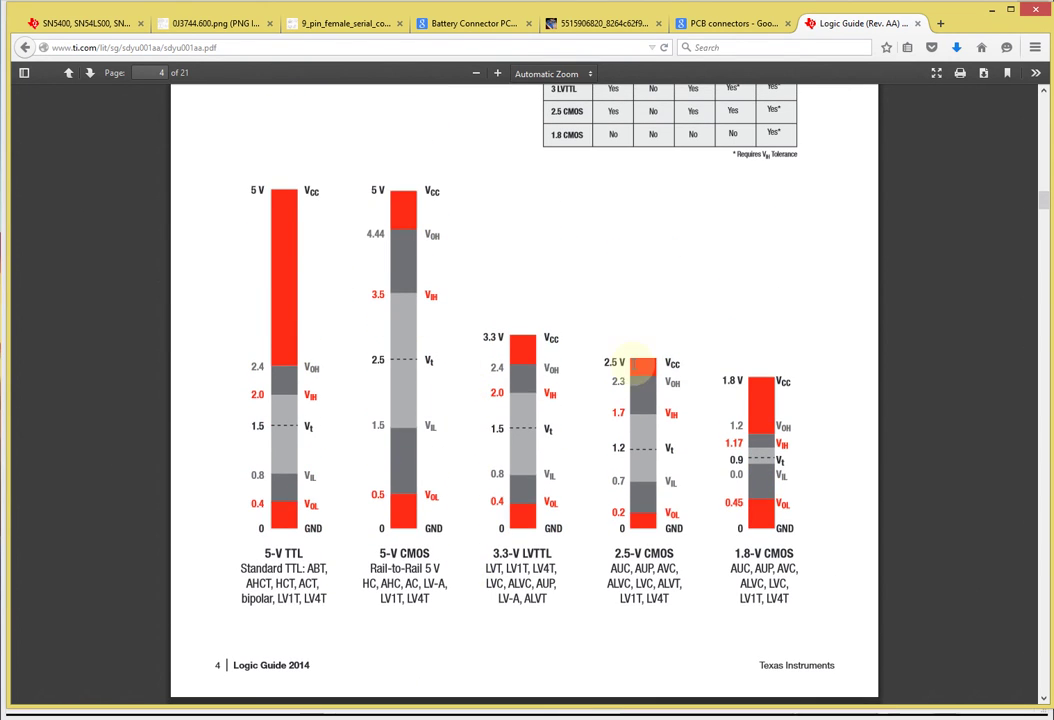
scroll(593, 369, down, 9)
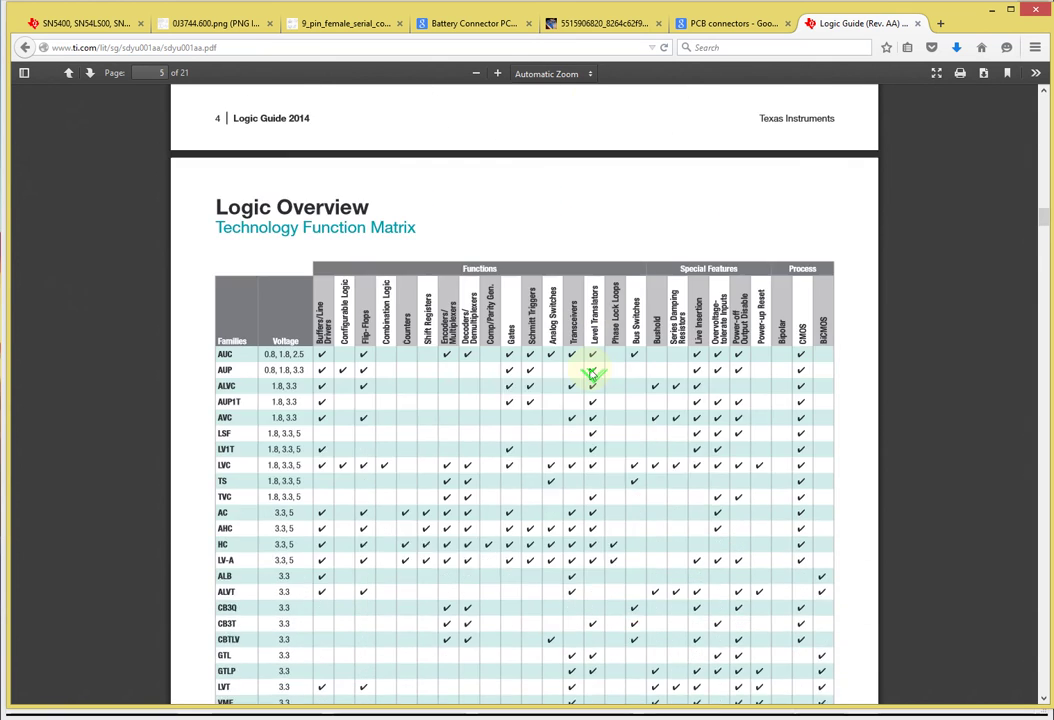
scroll(590, 370, down, 12)
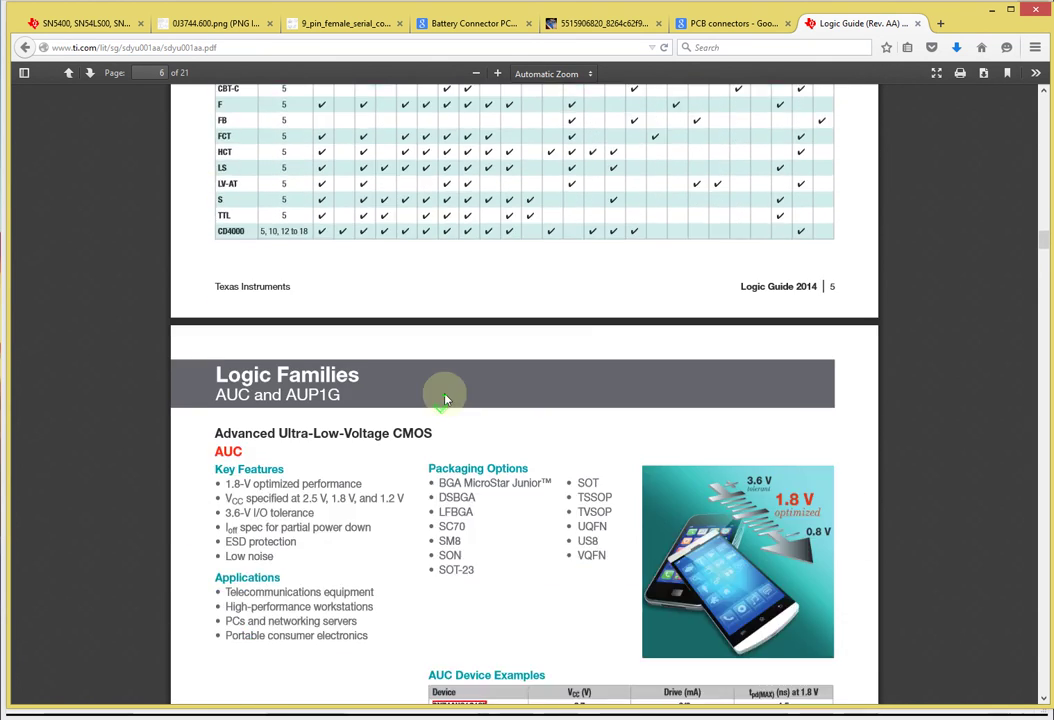
Examine the packaging options of the individual logic families, from AUC through LVT, in the Logic Guide
scroll(445, 399, down, 12)
scroll(447, 400, up, 4)
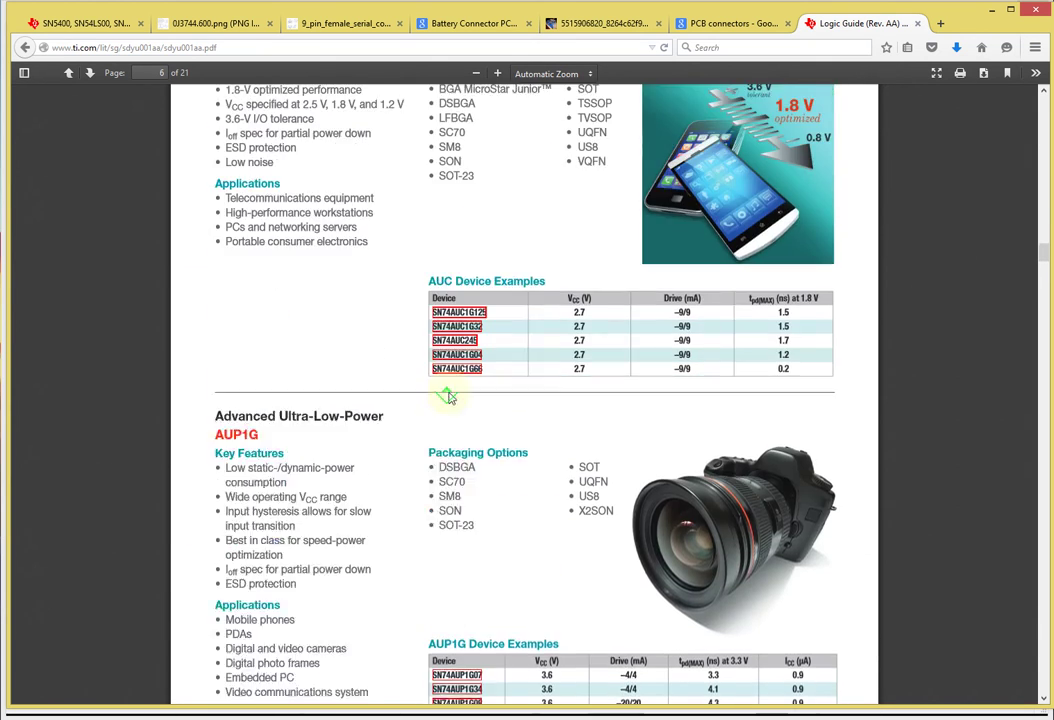
scroll(447, 397, up, 3)
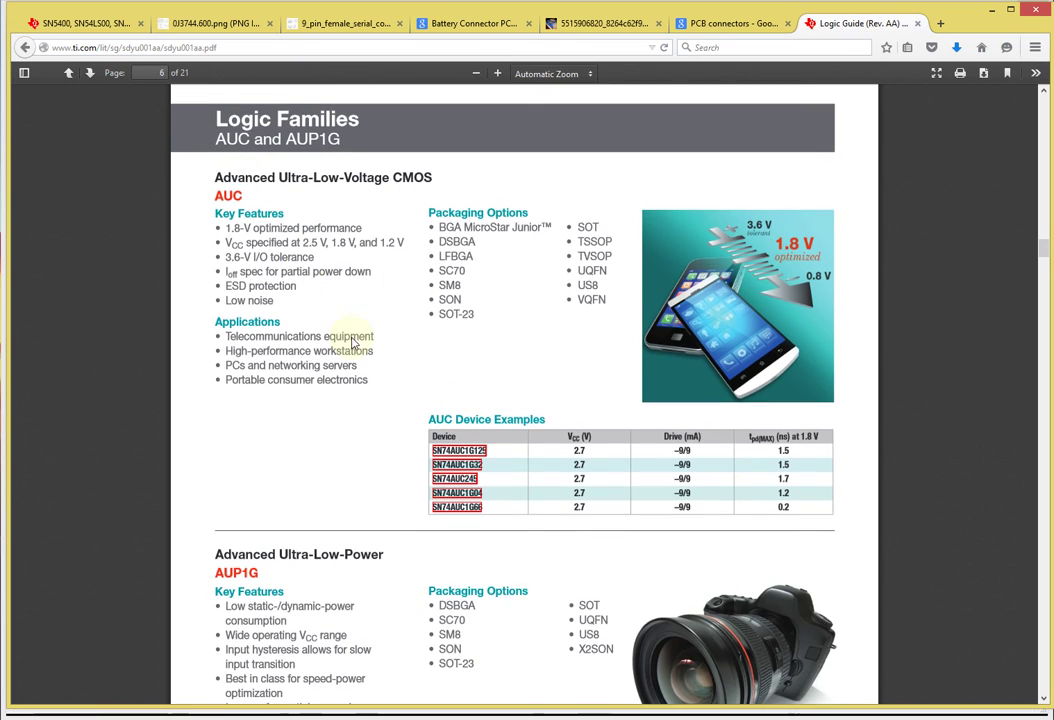
scroll(388, 391, down, 20)
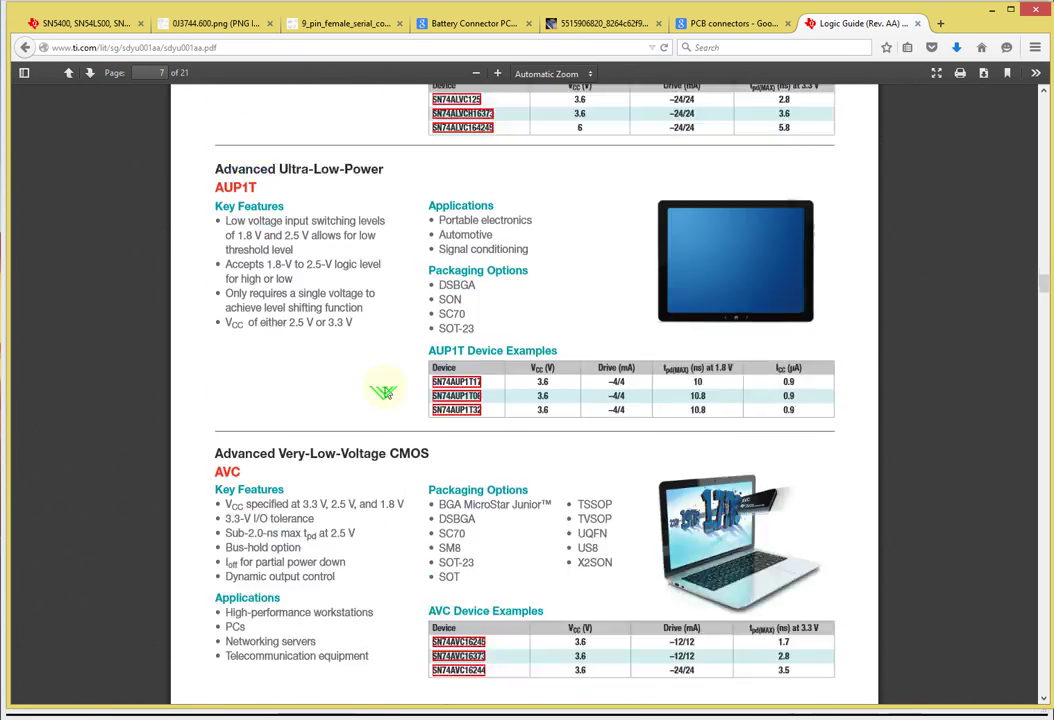
scroll(385, 391, down, 20)
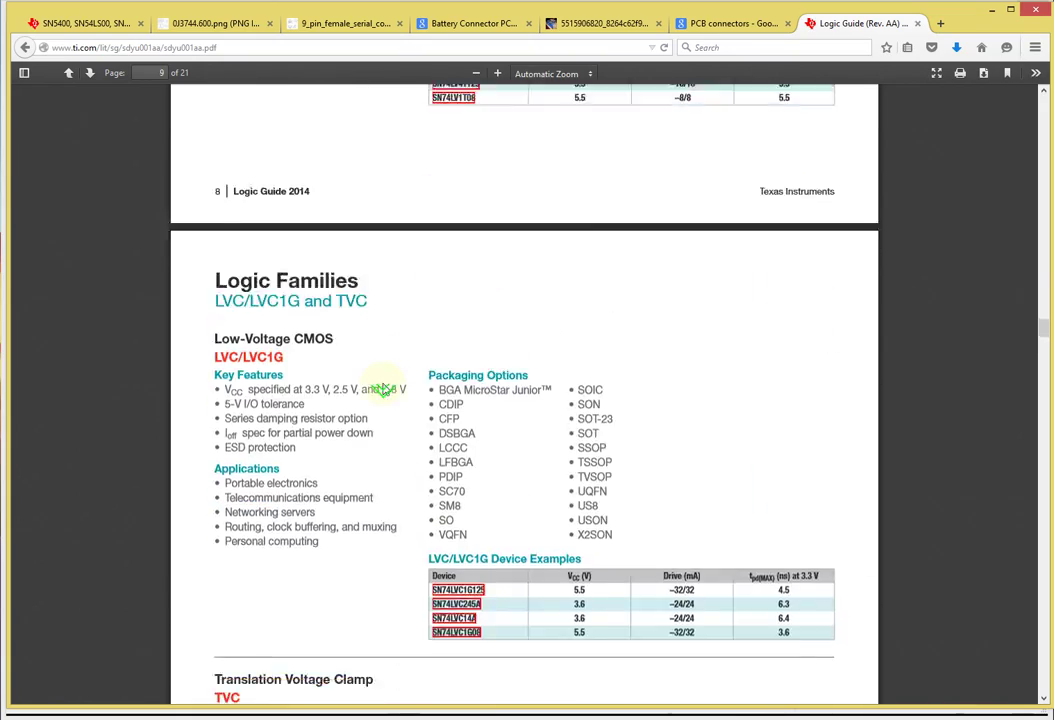
scroll(383, 388, down, 20)
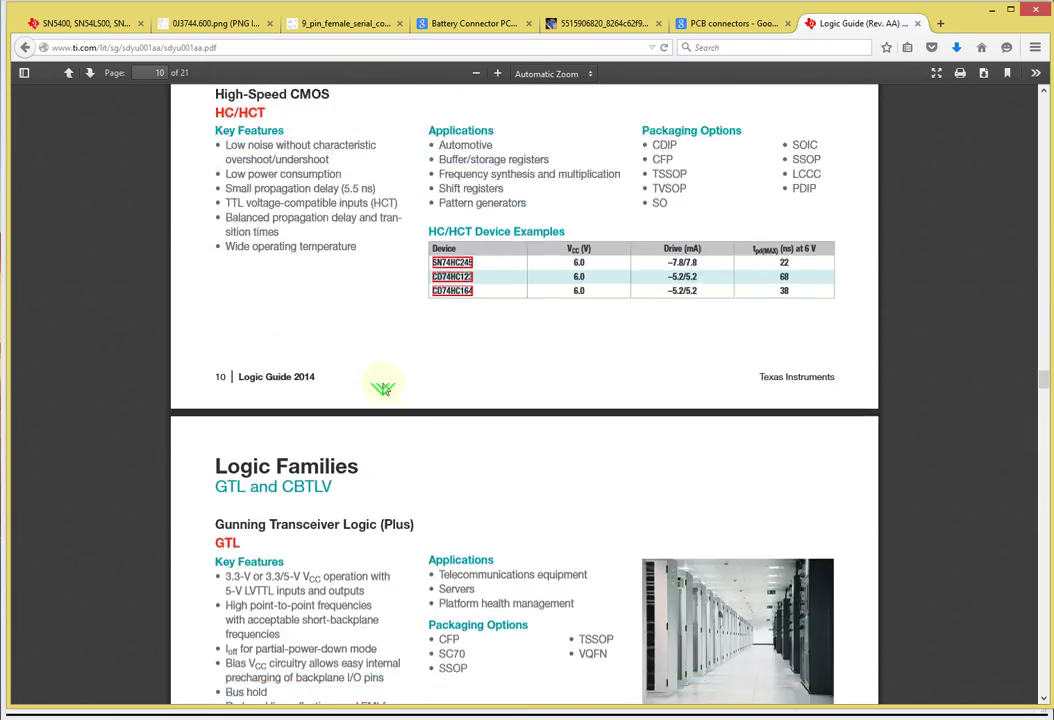
scroll(383, 388, down, 20)
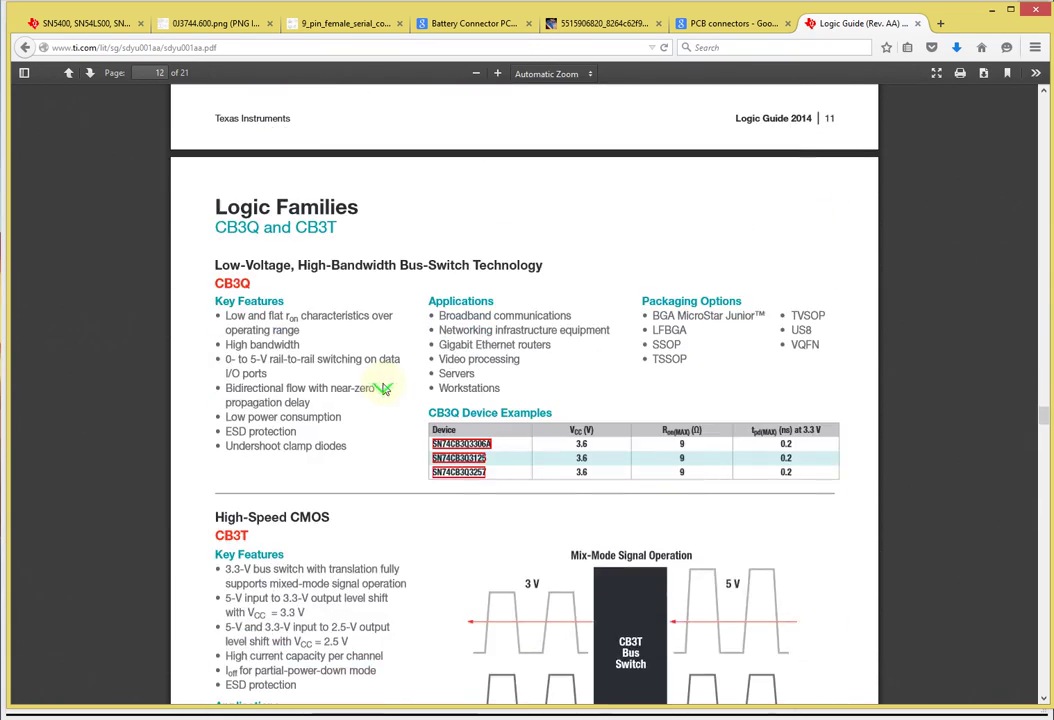
scroll(385, 385, down, 20)
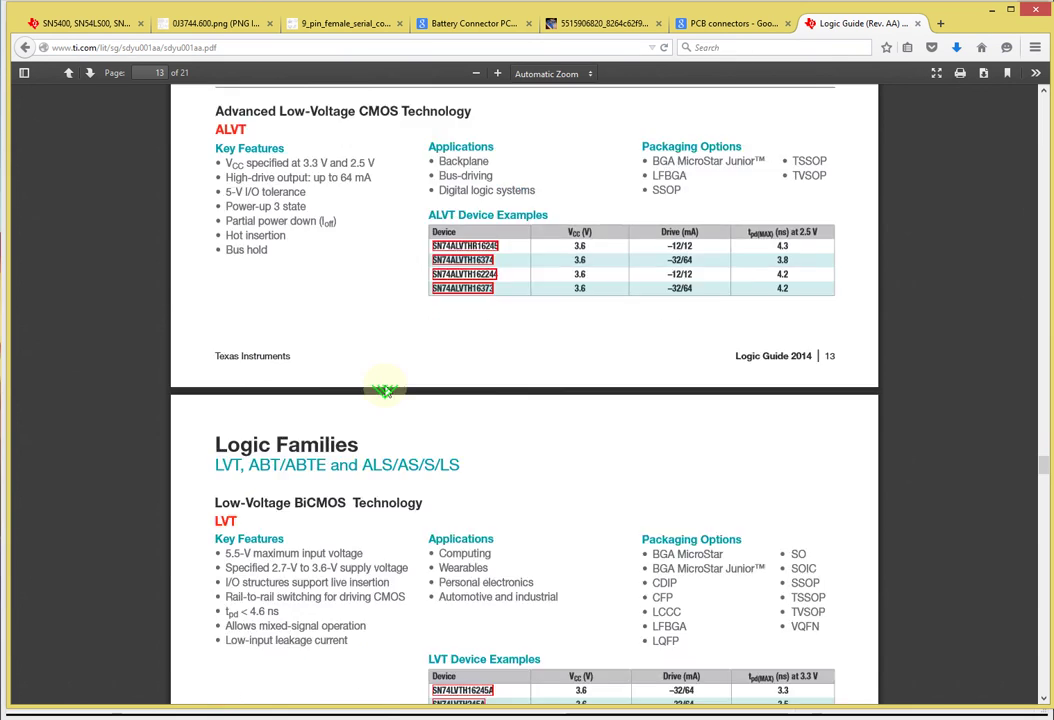
Return to the SN7400 NAND gate datasheet and examine the package pinouts on its first page
click(98, 24)
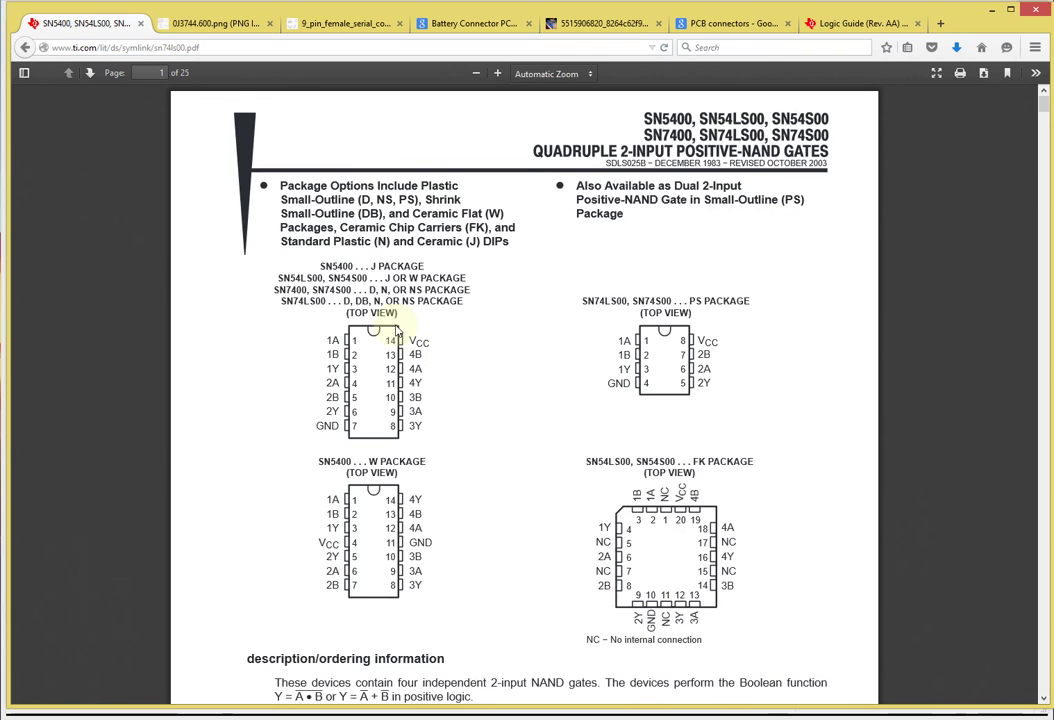
scroll(568, 269, down, 1)
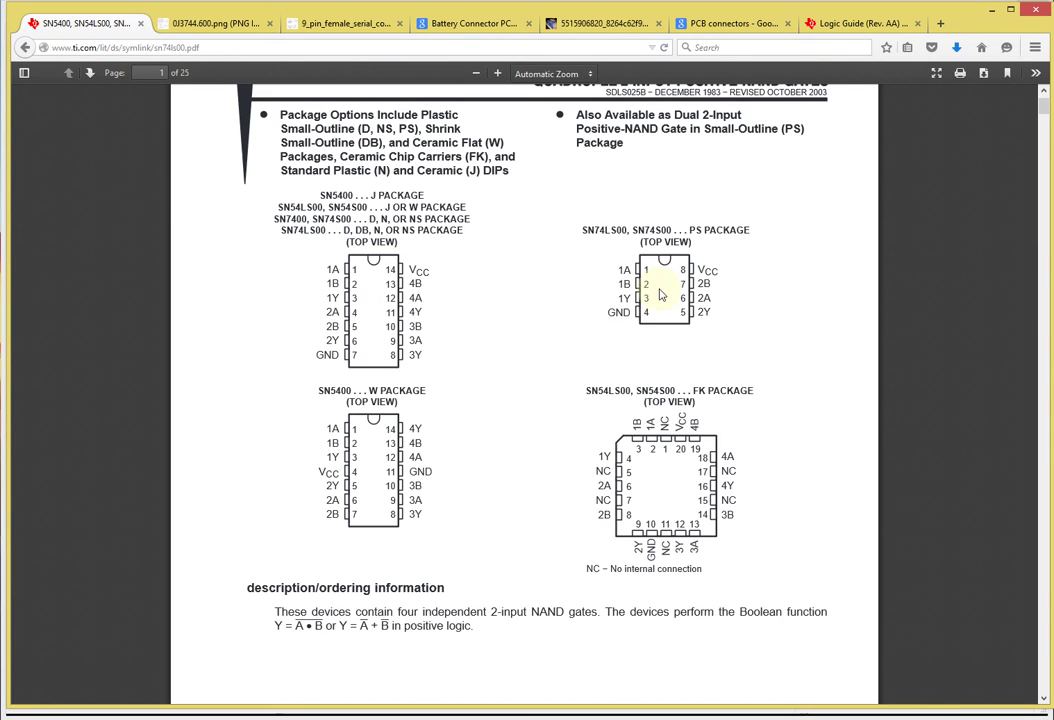
scroll(527, 362, down, 1)
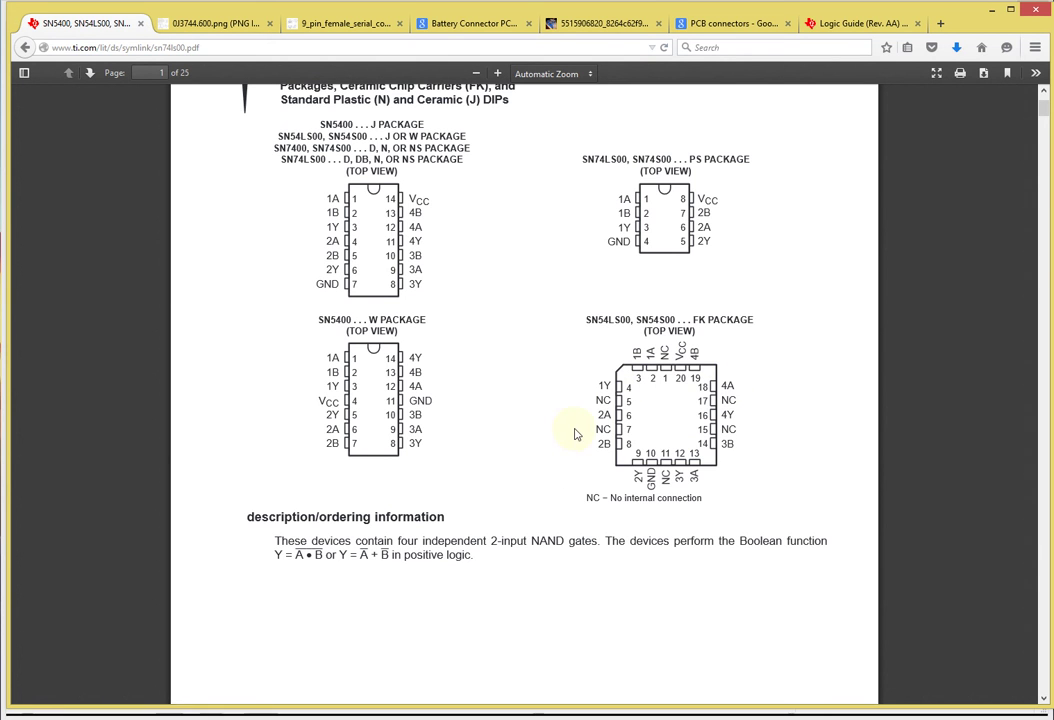
Find the Packaging Information table in the addendum of the SN7400 datasheet
scroll(436, 487, down, 18)
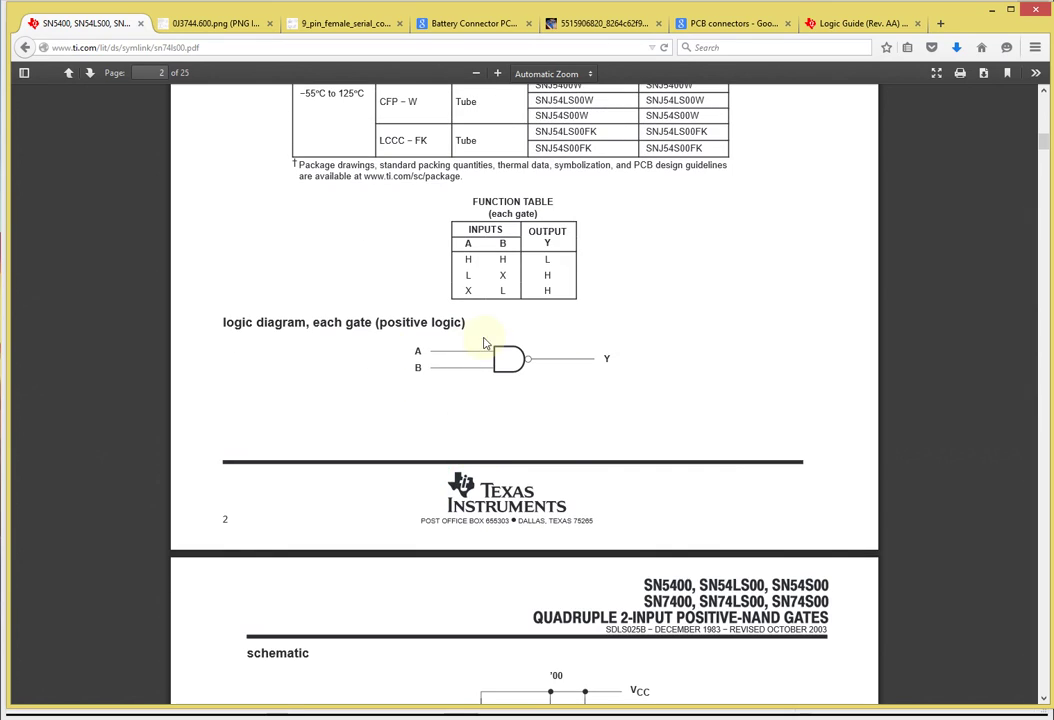
scroll(600, 489, down, 20)
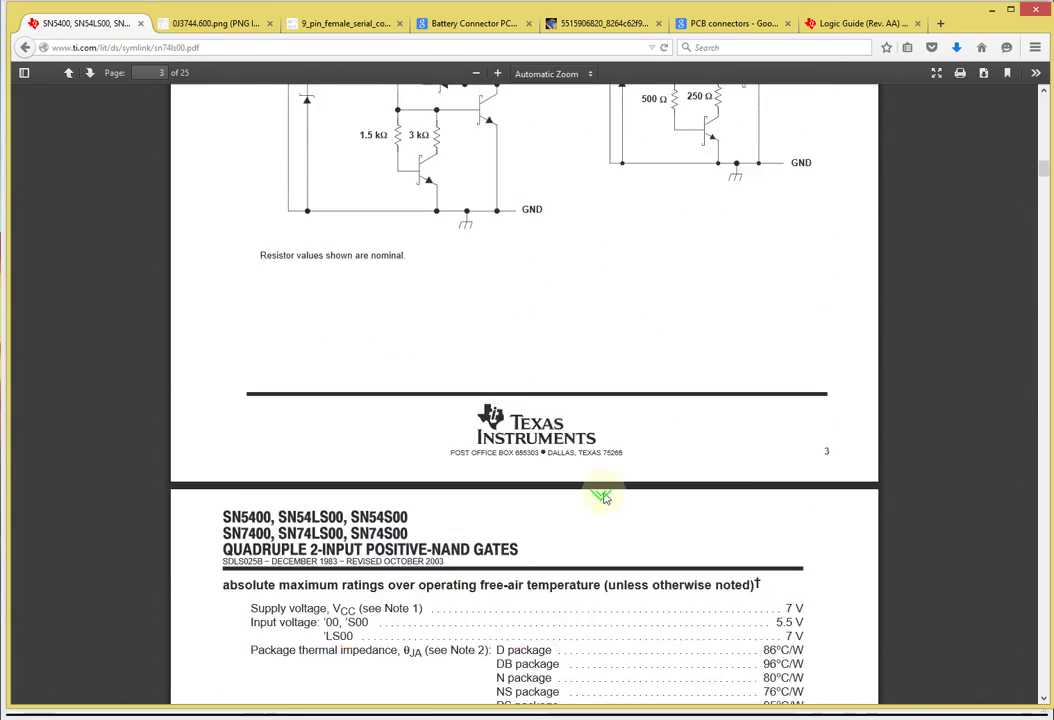
scroll(603, 498, down, 20)
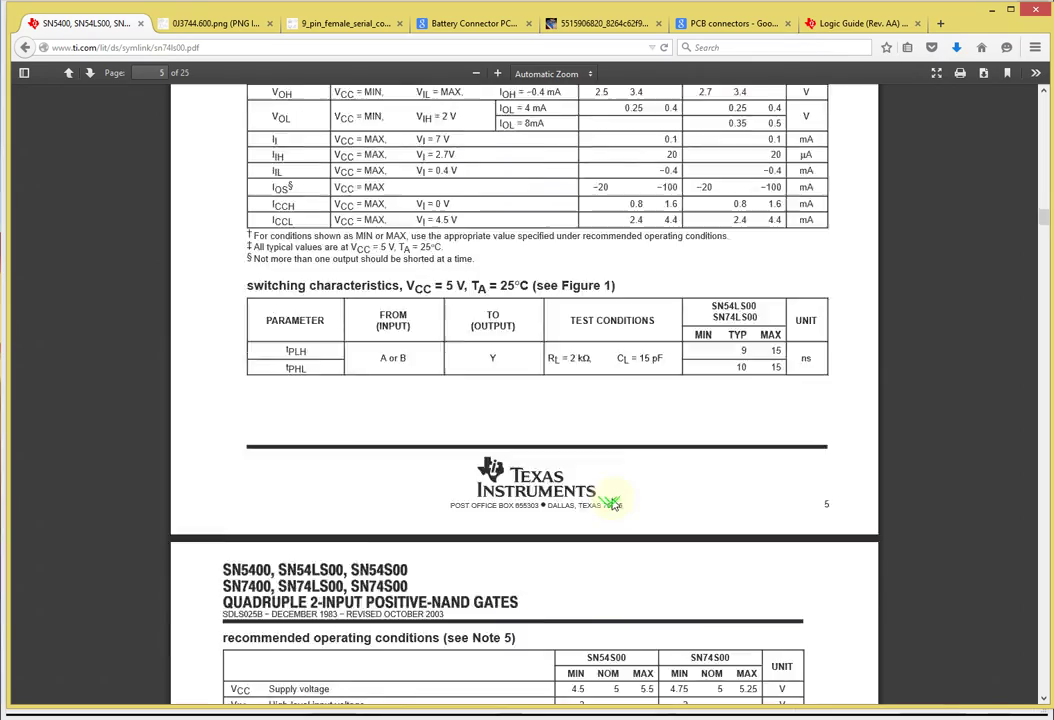
scroll(614, 504, down, 5)
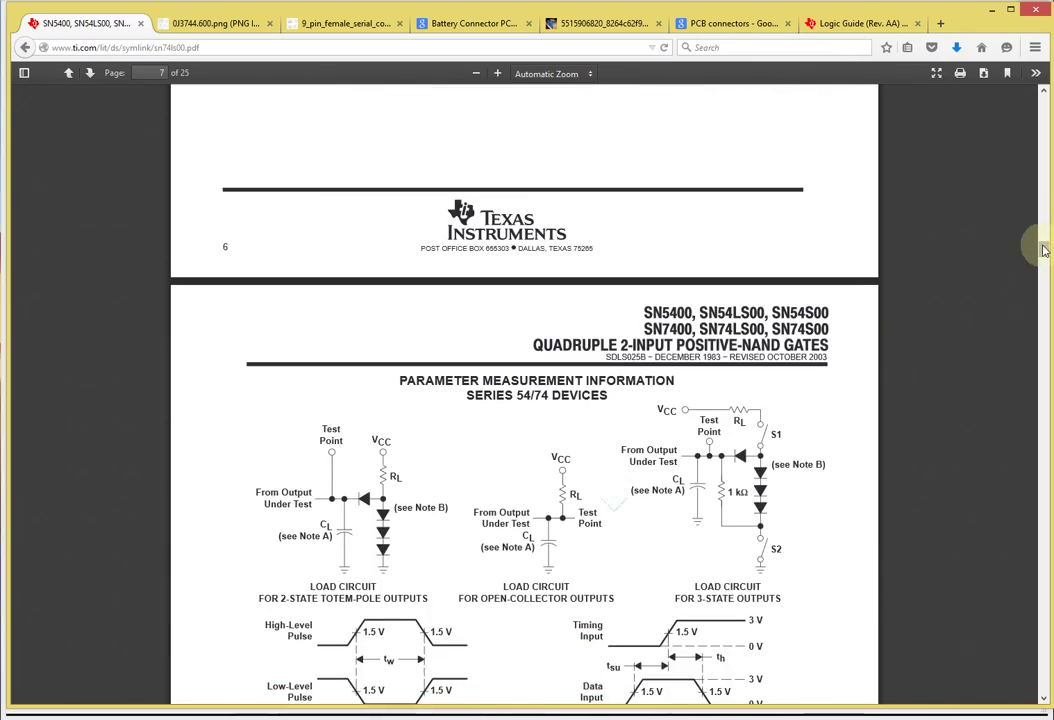
scroll(1044, 260, down, 3)
mouse_move(1044, 260)
mouse_down()
mouse_move(1045, 294)
mouse_move(1046, 284)
mouse_up()
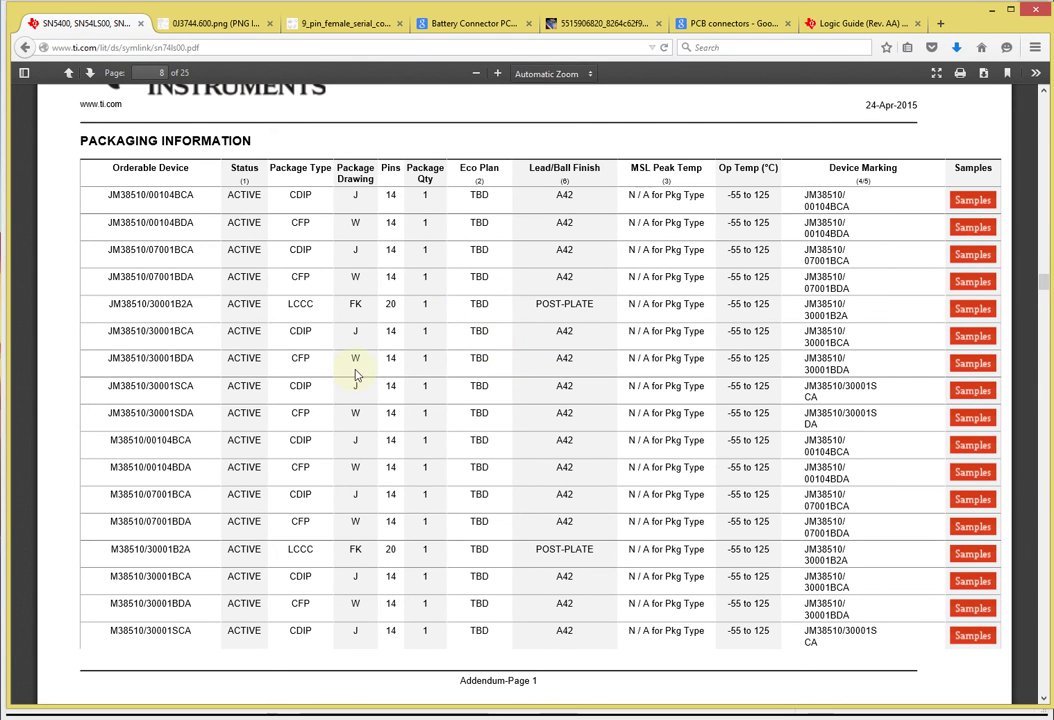
Examine the orderable devices and package types on Addendum-Page 2, highlighting SN74LS00DBLE, SN7400N3, and SN7400N
scroll(320, 438, down, 10)
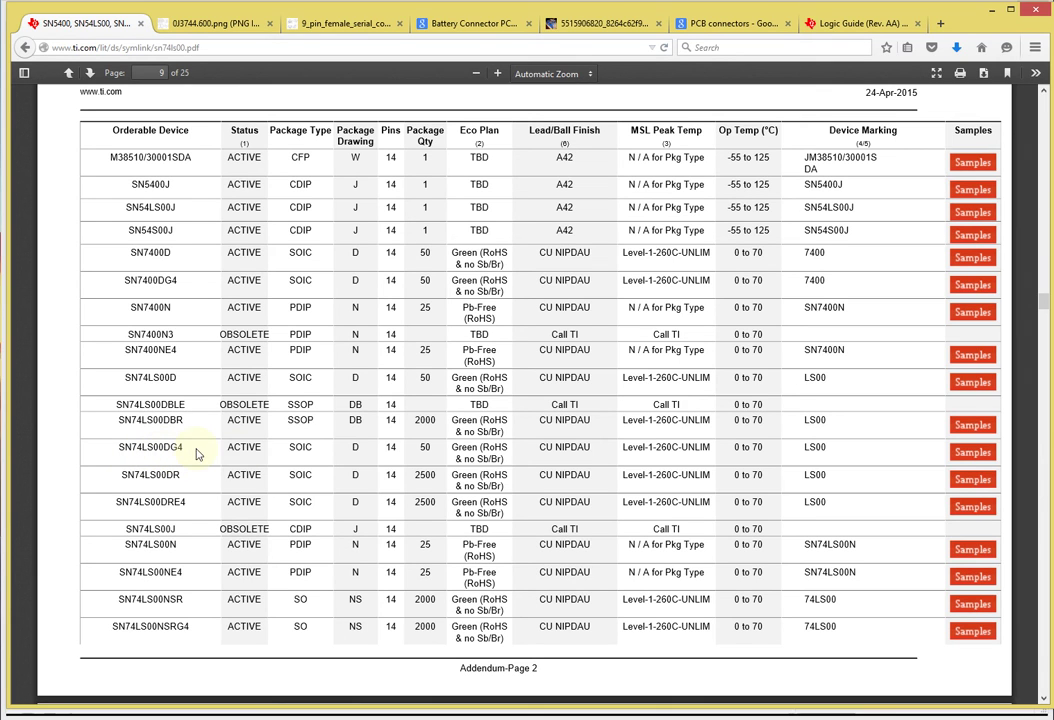
double_click(300, 447)
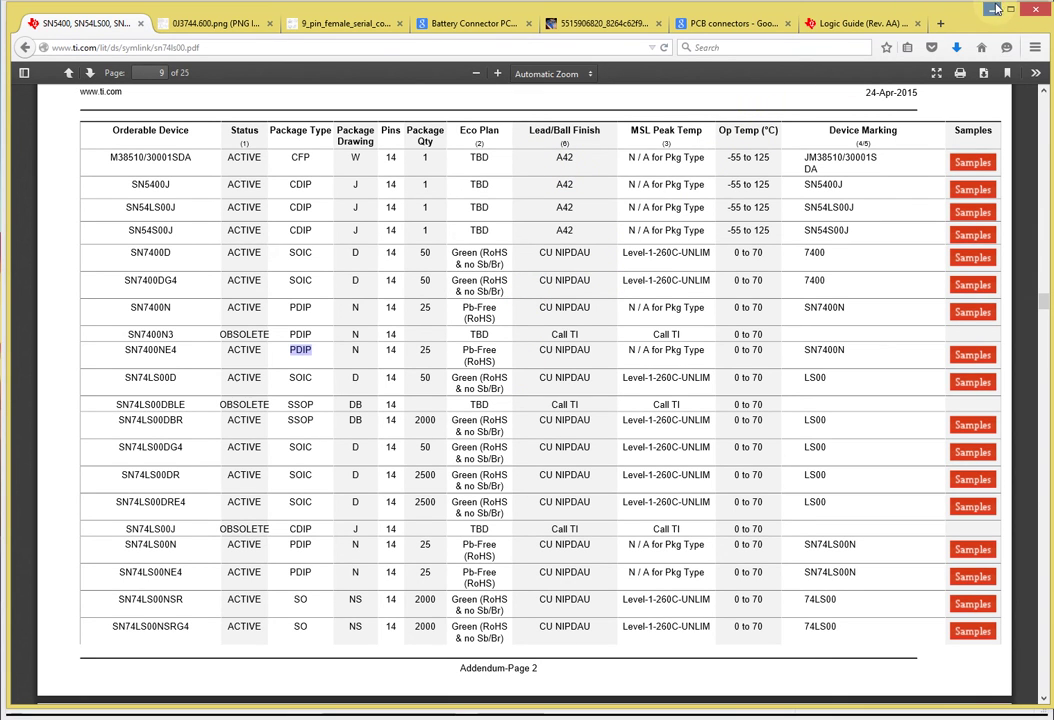
double_click(148, 405)
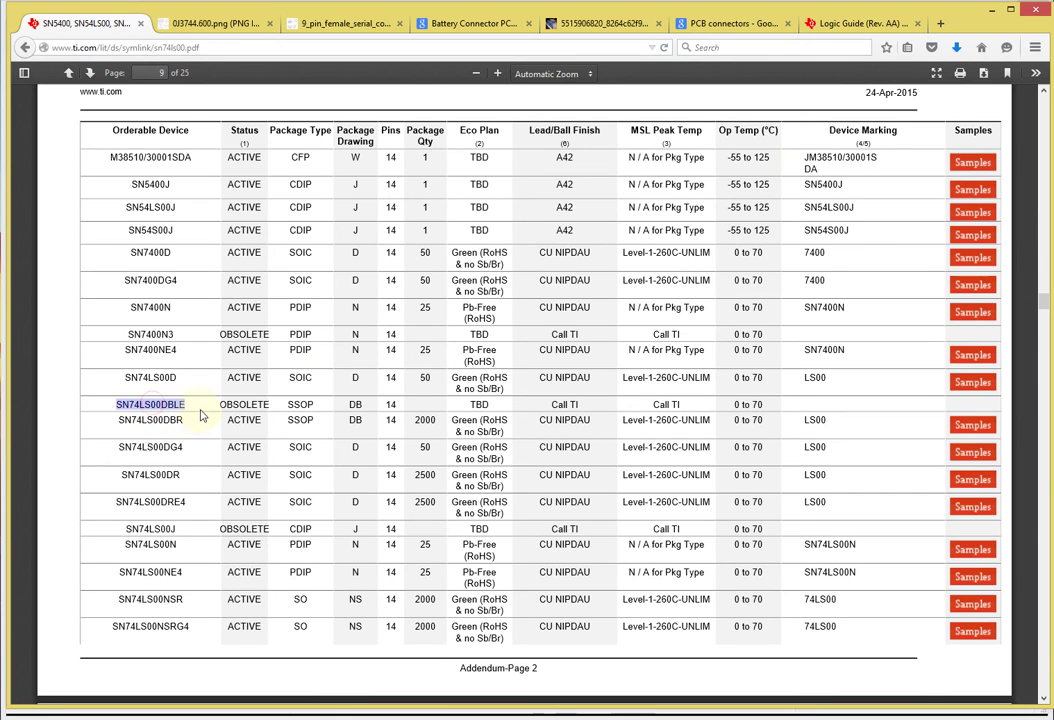
double_click(146, 334)
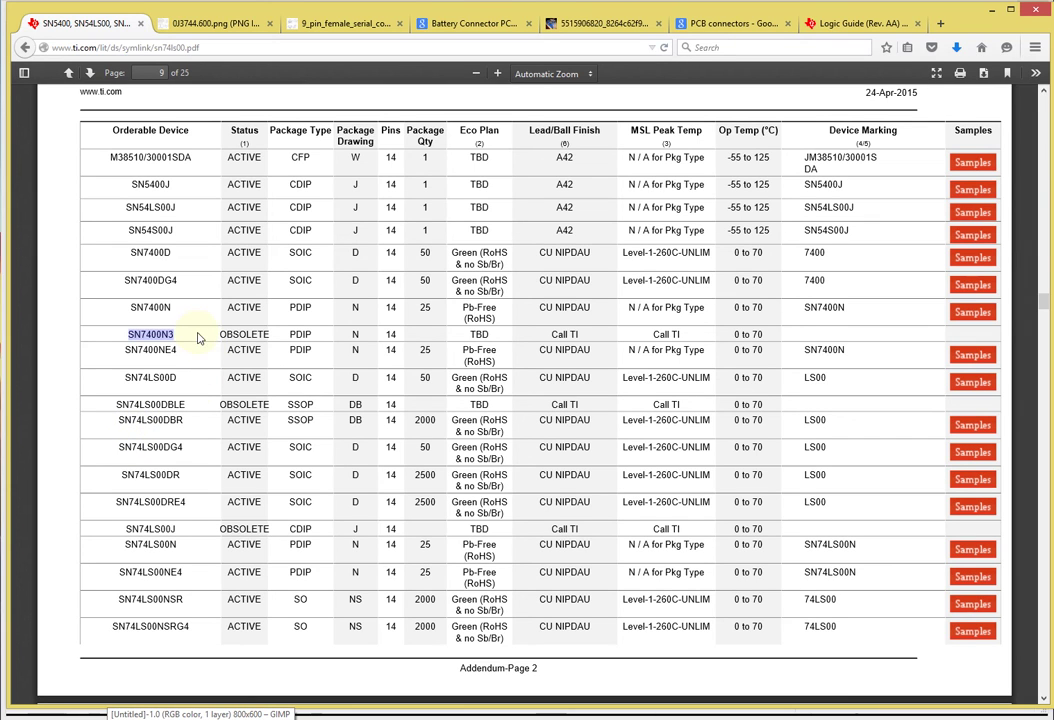
click(153, 308)
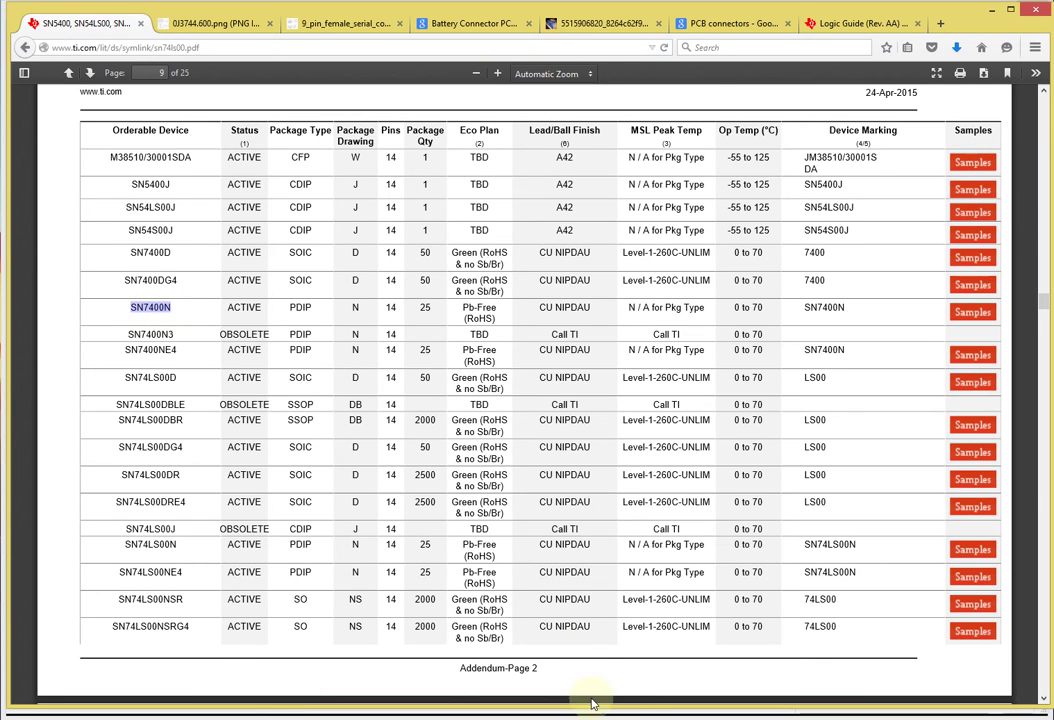
Check the FF1 schematic in OrCAD Capture, return to the browser, and examine the datasheet's 14-pin dual in-line package dimension drawing
key(alt+Tab)
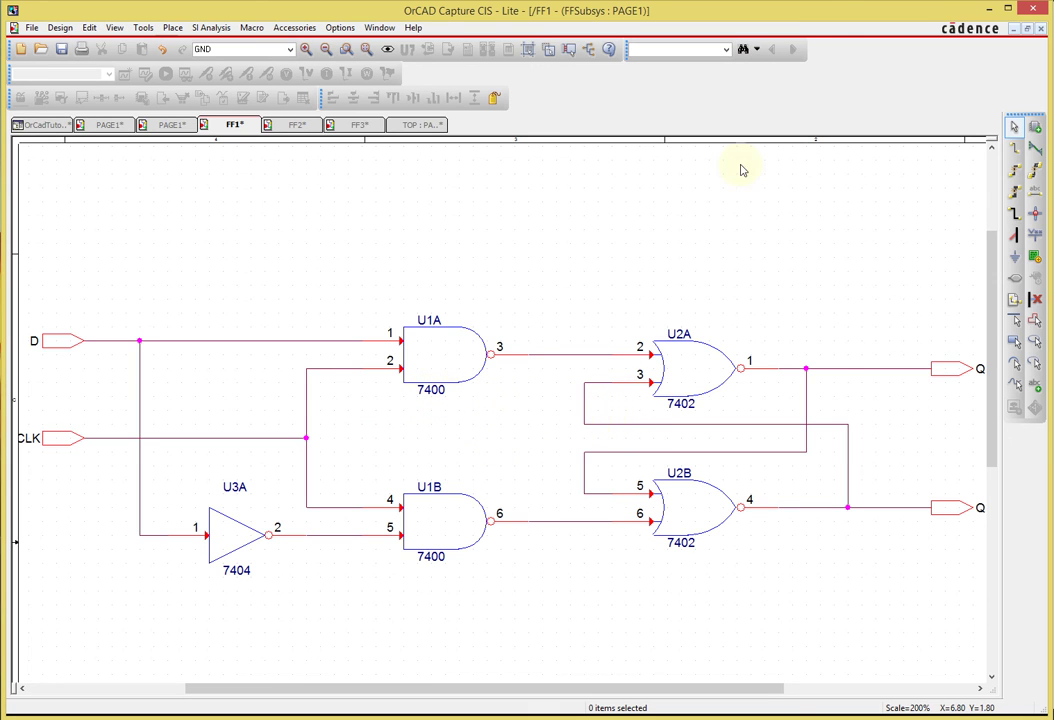
key(alt+Tab)
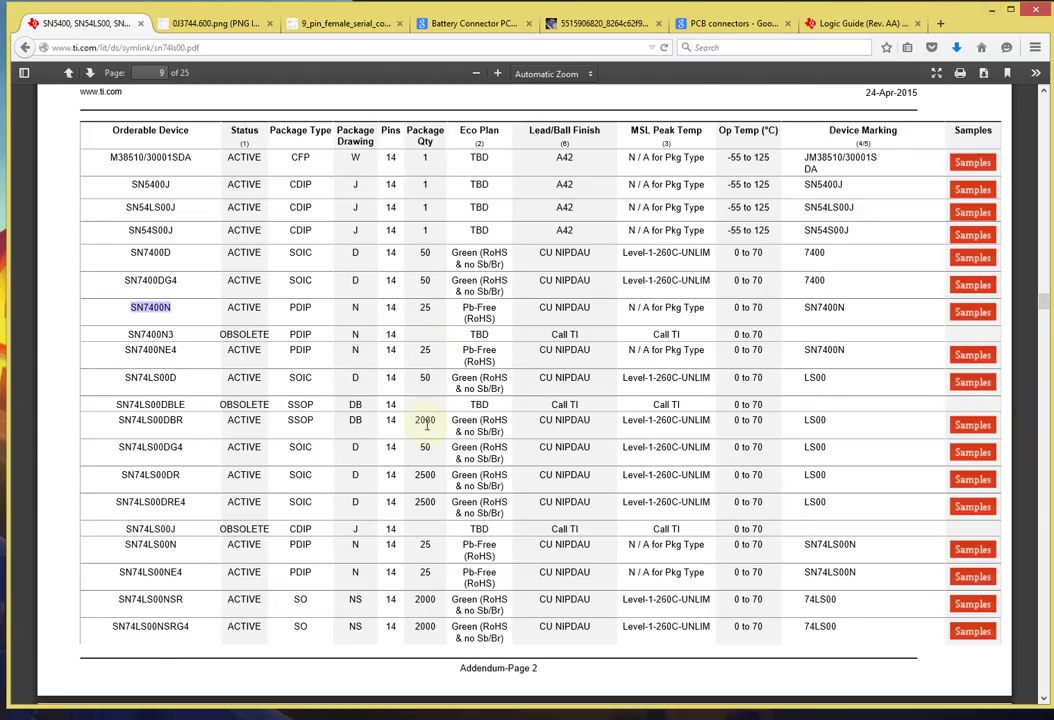
scroll(427, 425, down, 20)
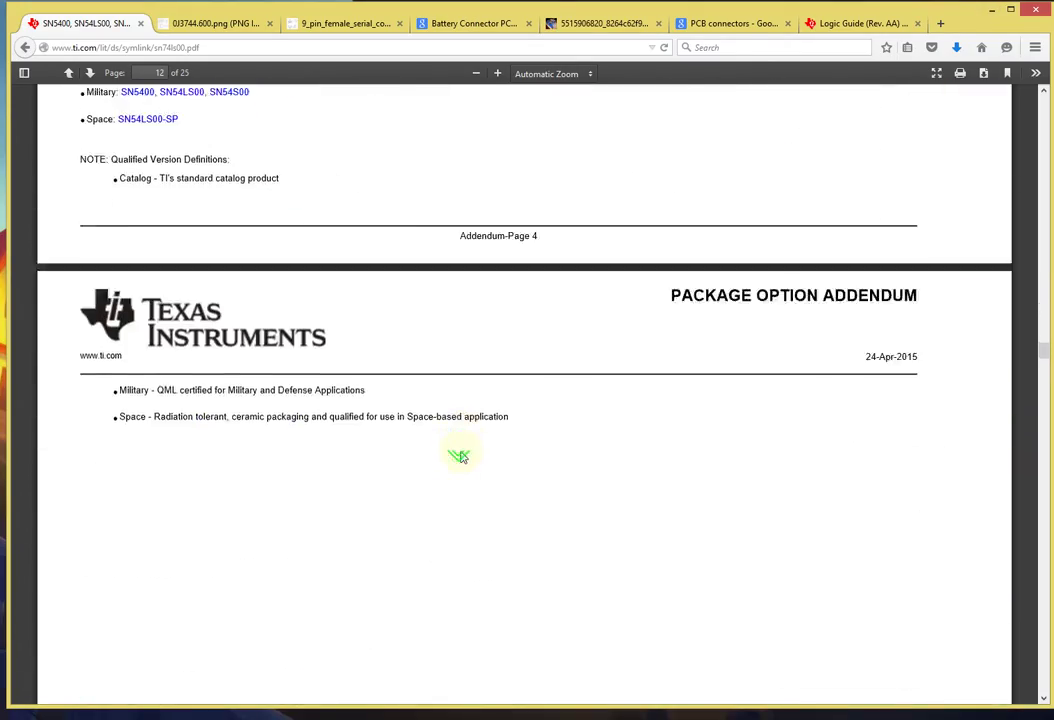
scroll(459, 456, down, 20)
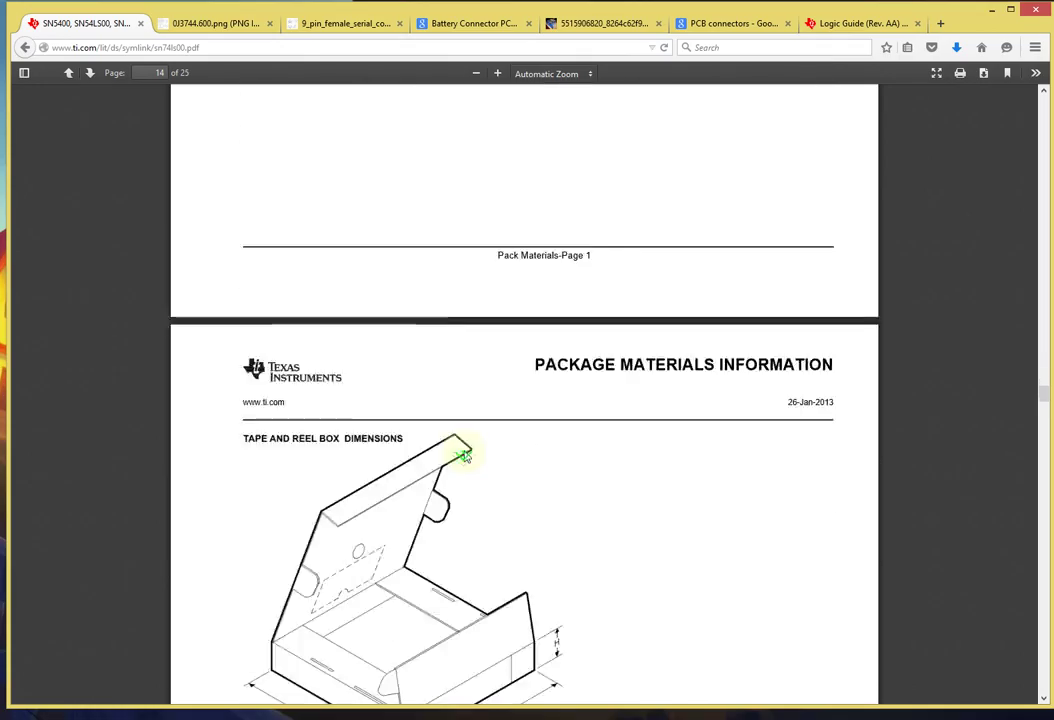
scroll(463, 456, down, 20)
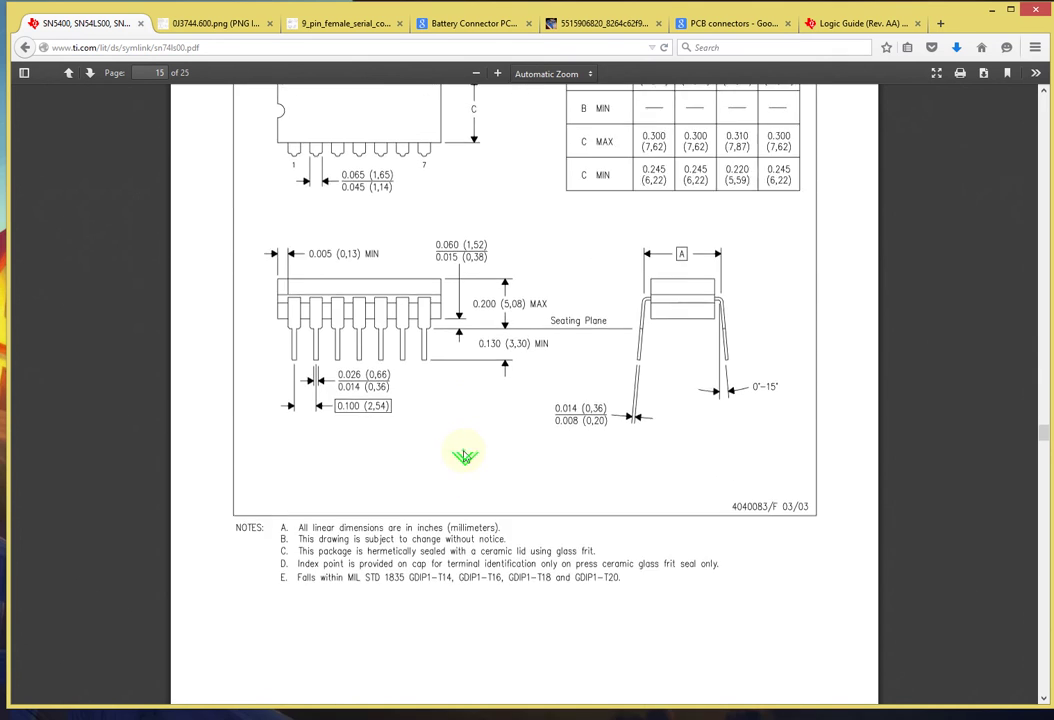
scroll(464, 456, up, 5)
scroll(463, 455, down, 3)
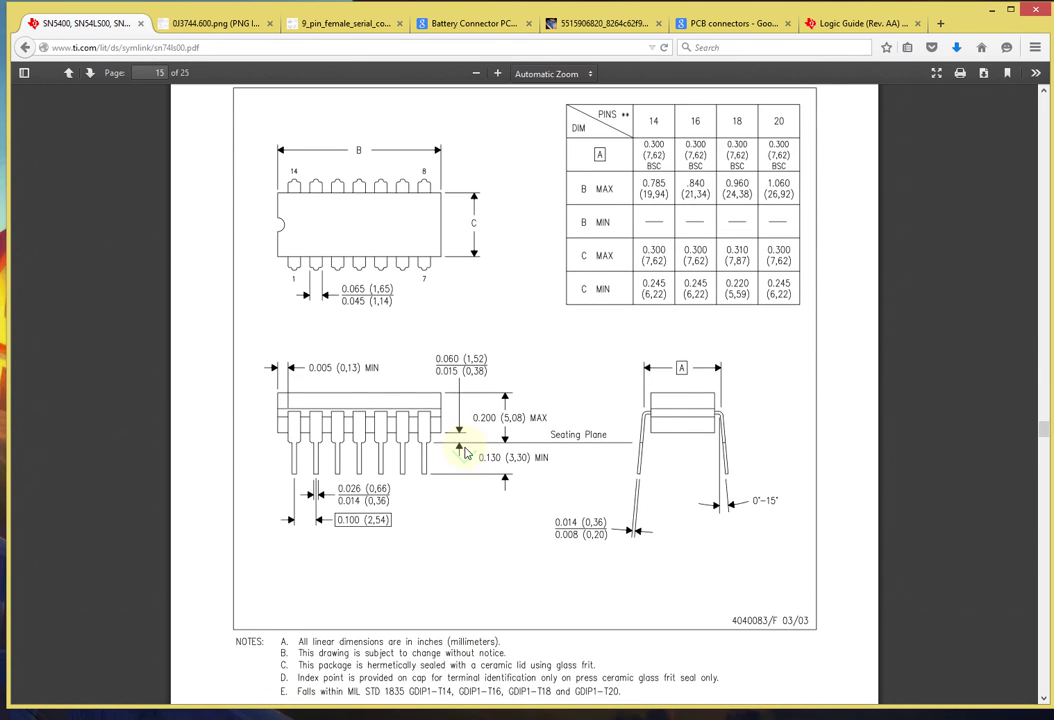
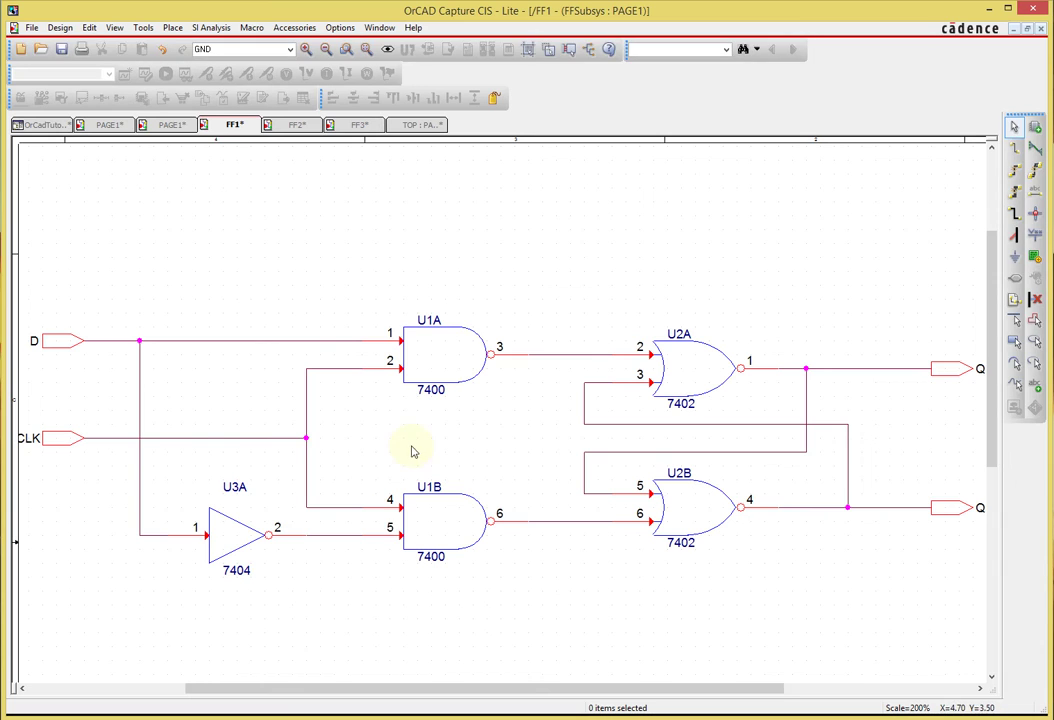
View the top-level 3-bit register page in OrCAD Capture with nothing selected, and reopen the FF1 flip-flop subsystem
click(132, 126)
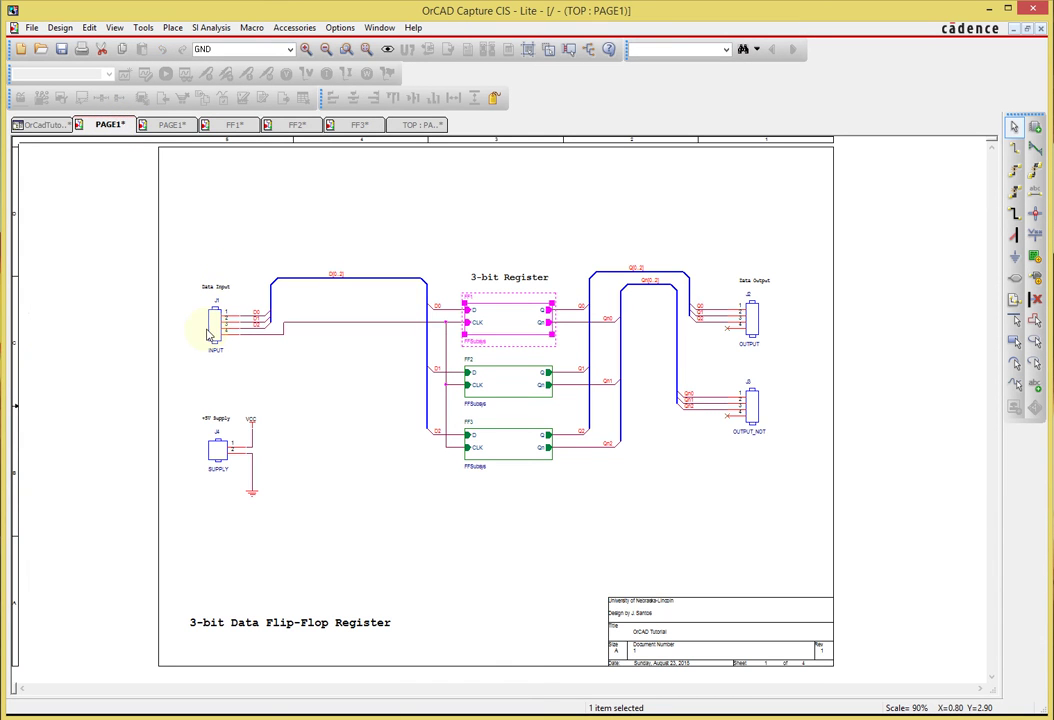
click(259, 263)
click(217, 328)
click(412, 381)
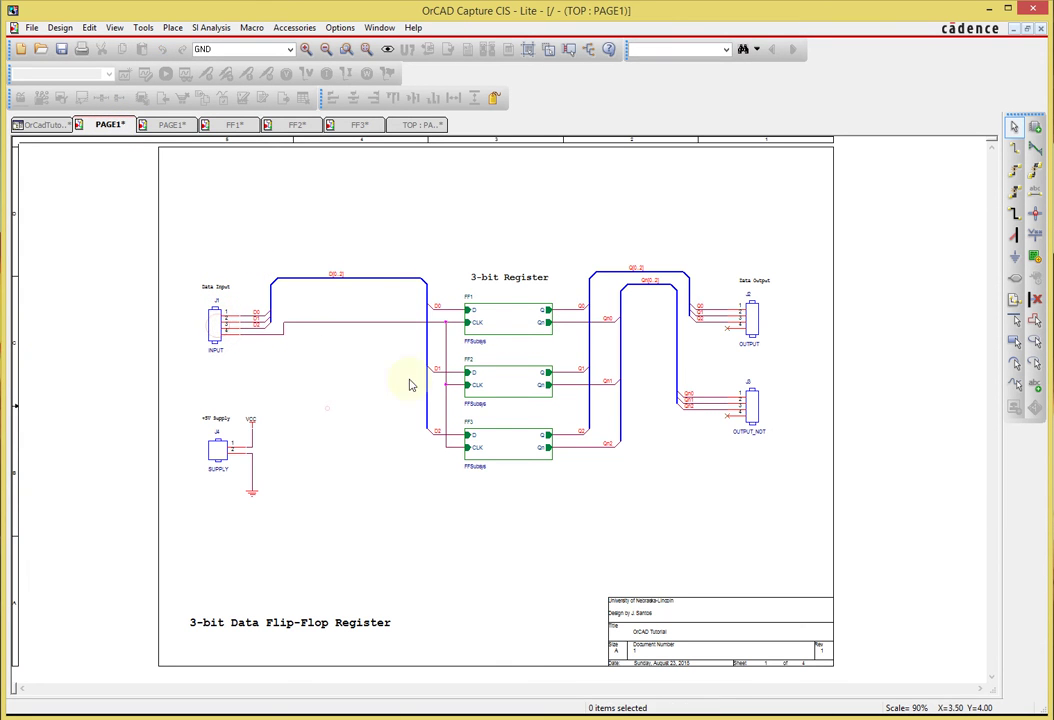
double_click(501, 320)
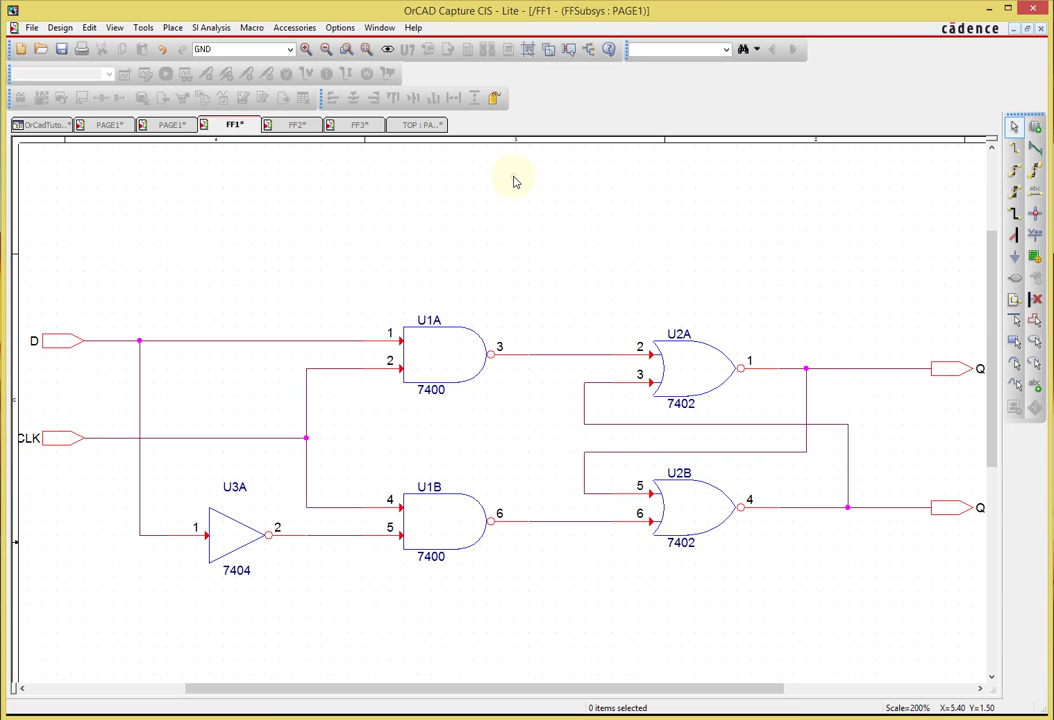
click(447, 342)
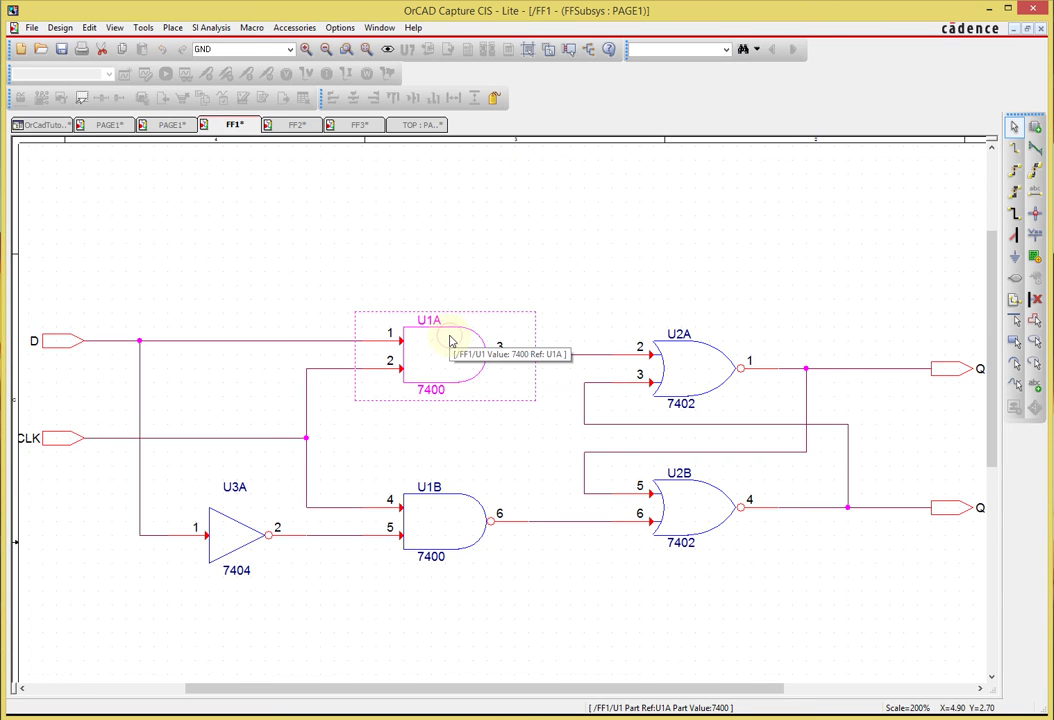
ctrl+click(705, 377)
ctrl+click(216, 532)
ctrl+drag(216, 532, 202, 532)
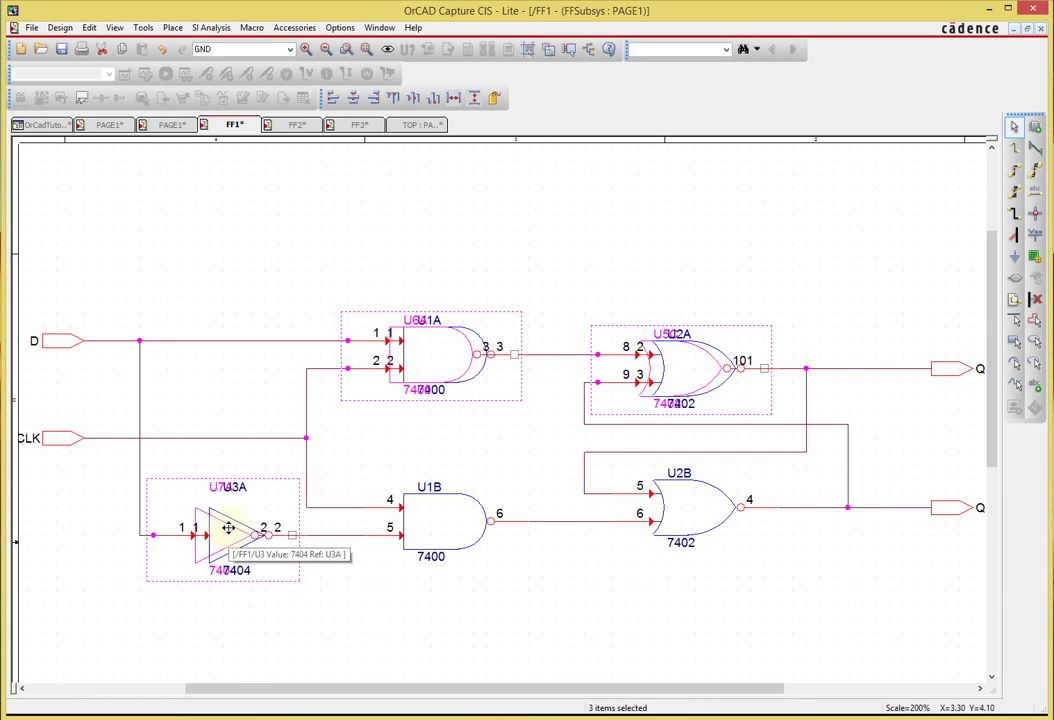
click(262, 242)
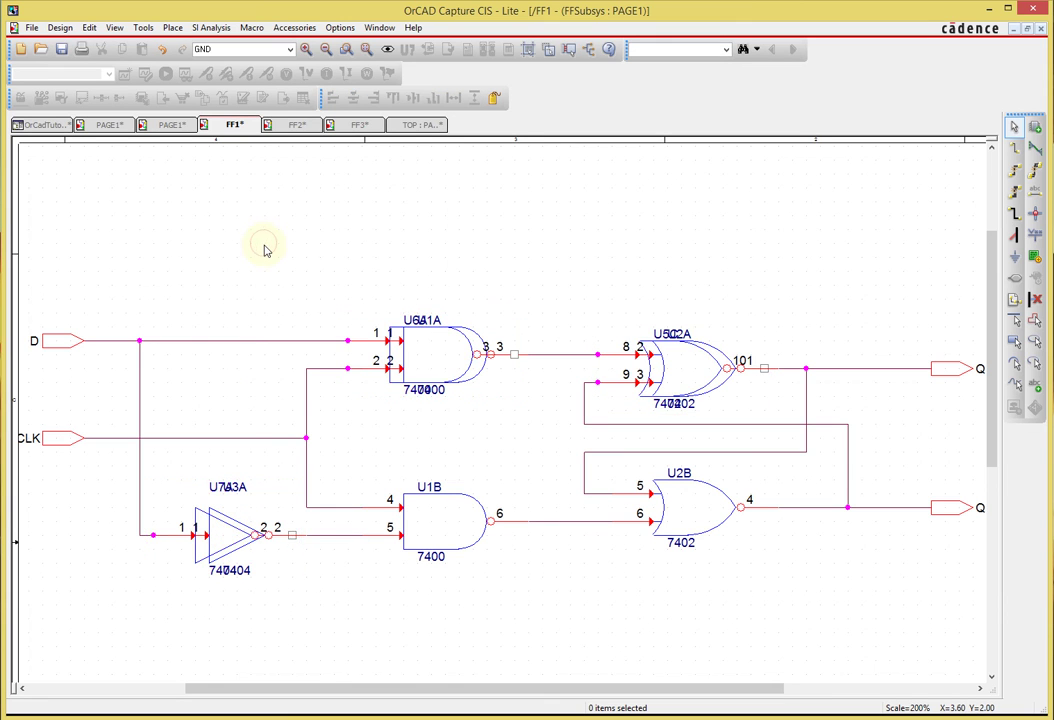
key(ctrl+z)
Select gates U2A, U1A, and U3A together and open their part properties at the PCB Footprint column
click(670, 369)
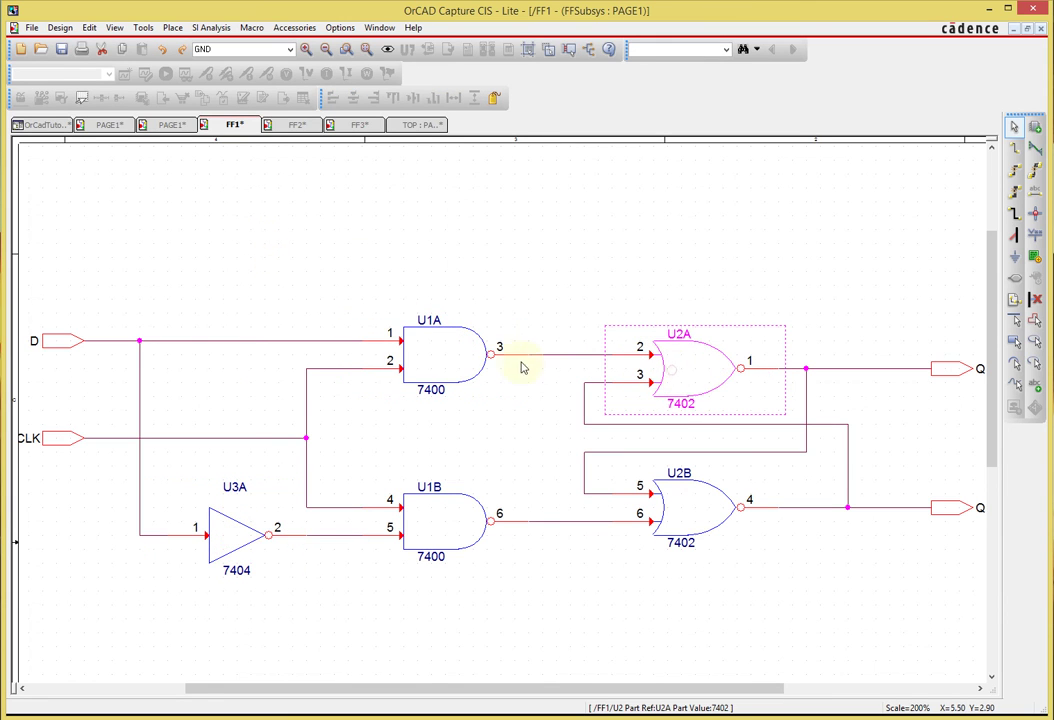
ctrl+click(433, 360)
ctrl+click(231, 532)
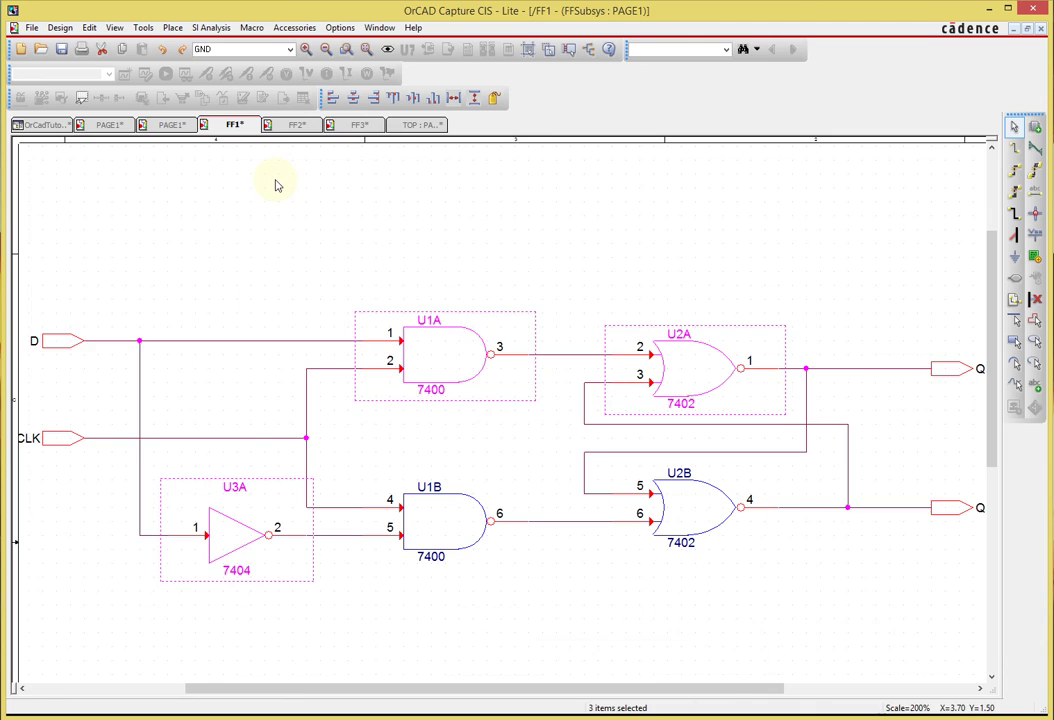
key(ctrl+e)
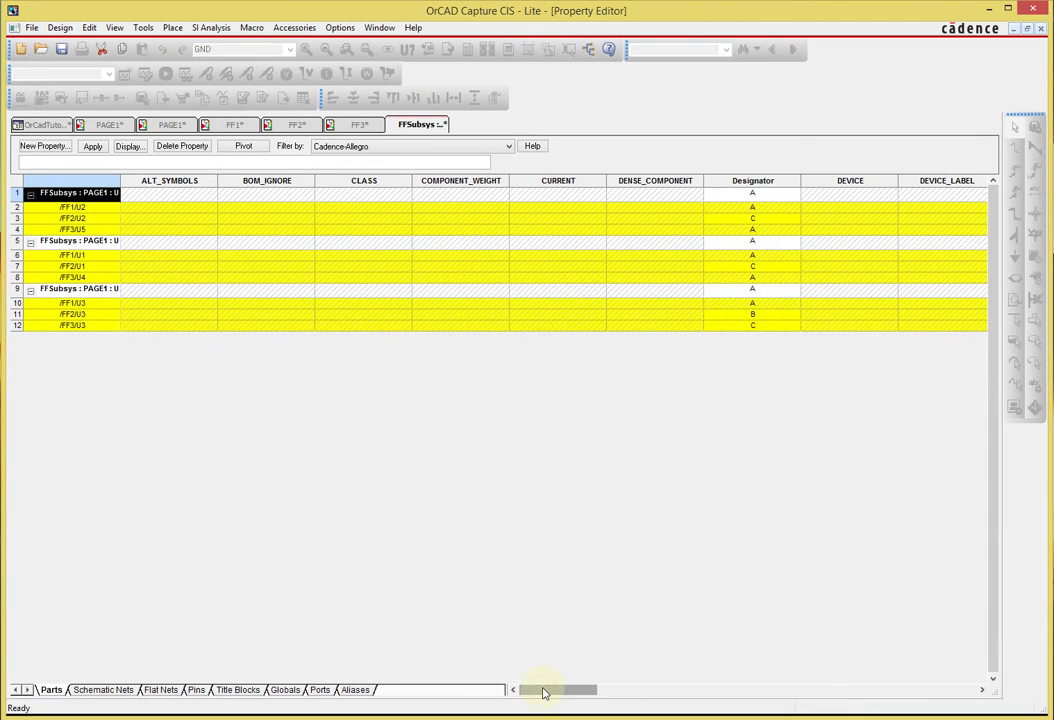
drag(536, 689, 778, 695)
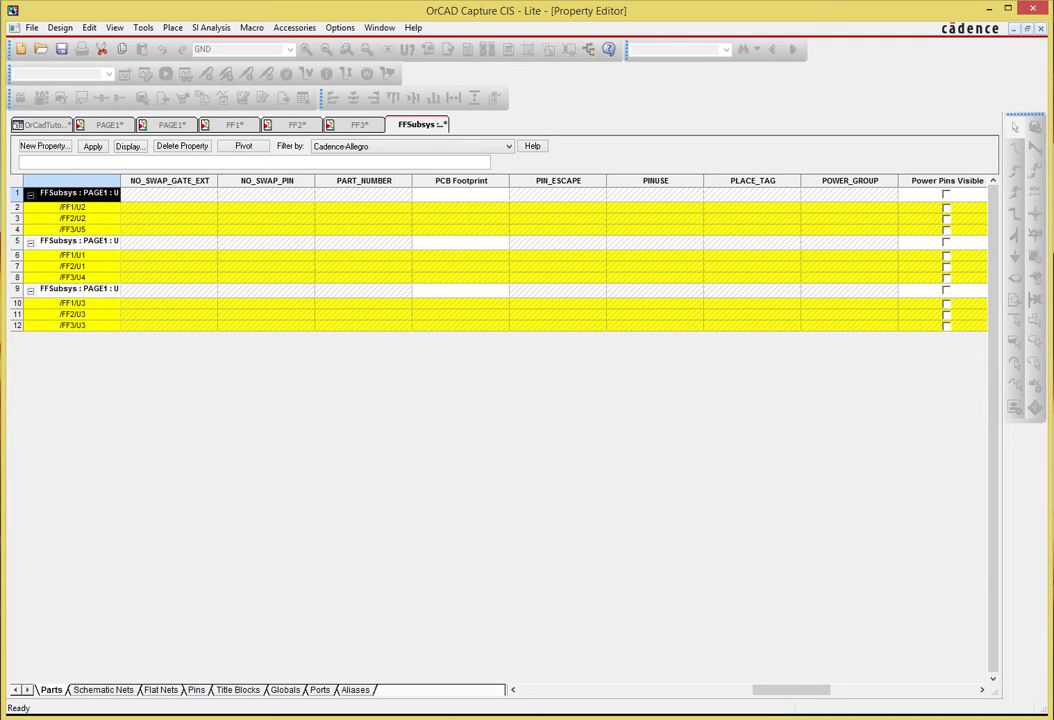
Switch to File Explorer and open the footprint folder Special\OrCAD\OrCAD_16.6_Lite\share\pcb\pcb_lib\symbols on drive C
key(alt+Tab)
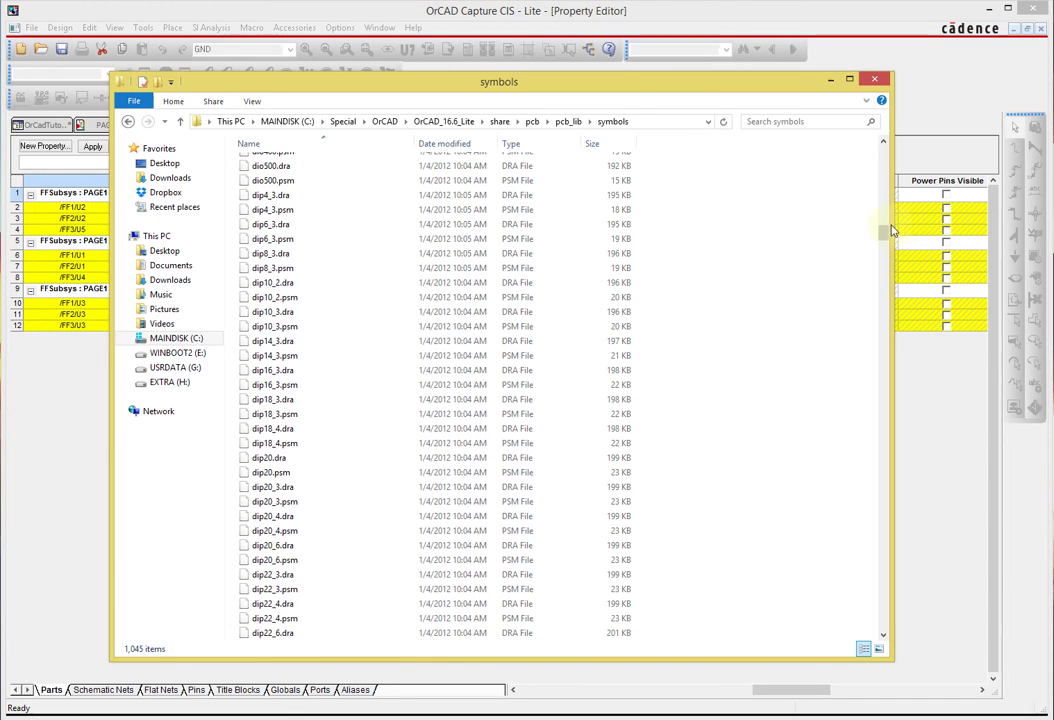
click(288, 121)
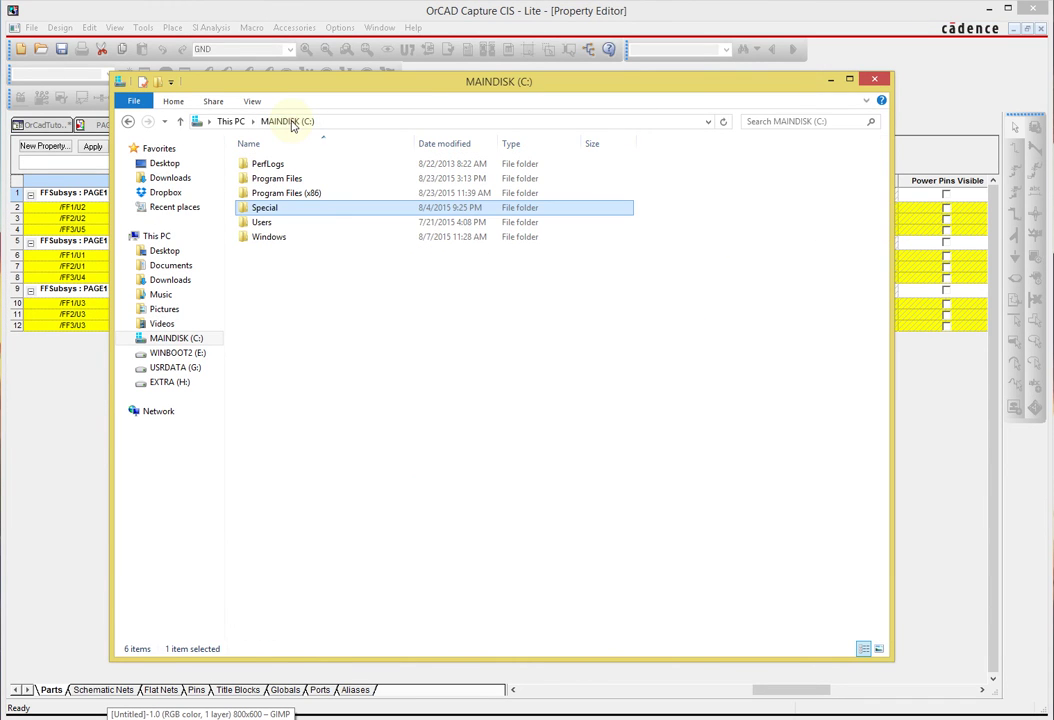
double_click(276, 208)
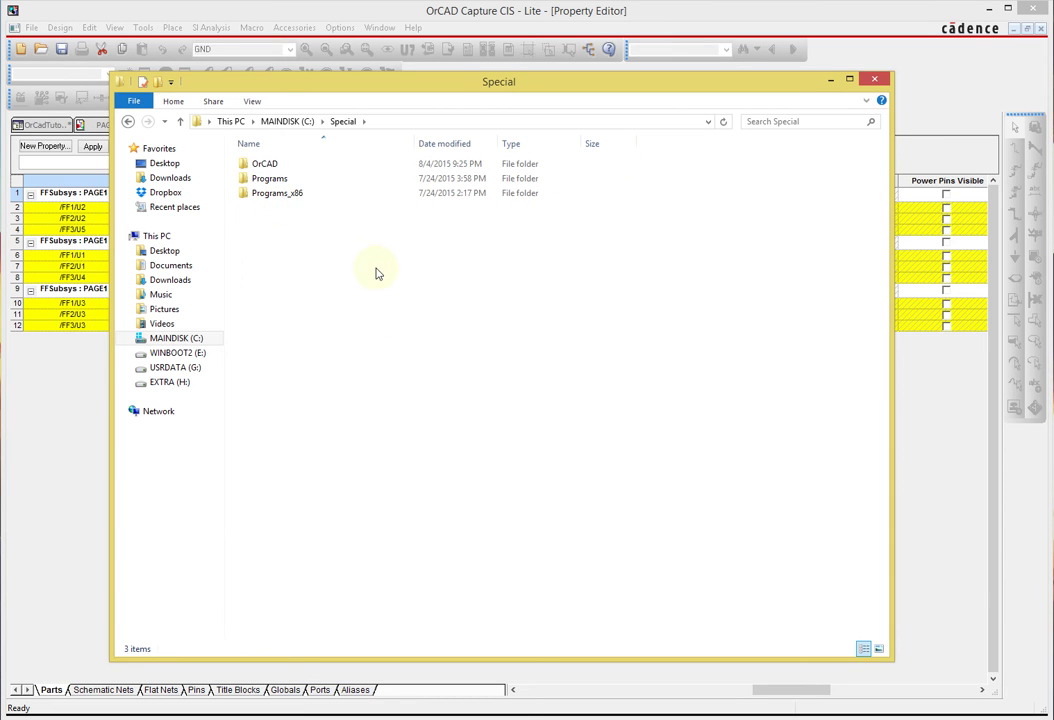
double_click(264, 165)
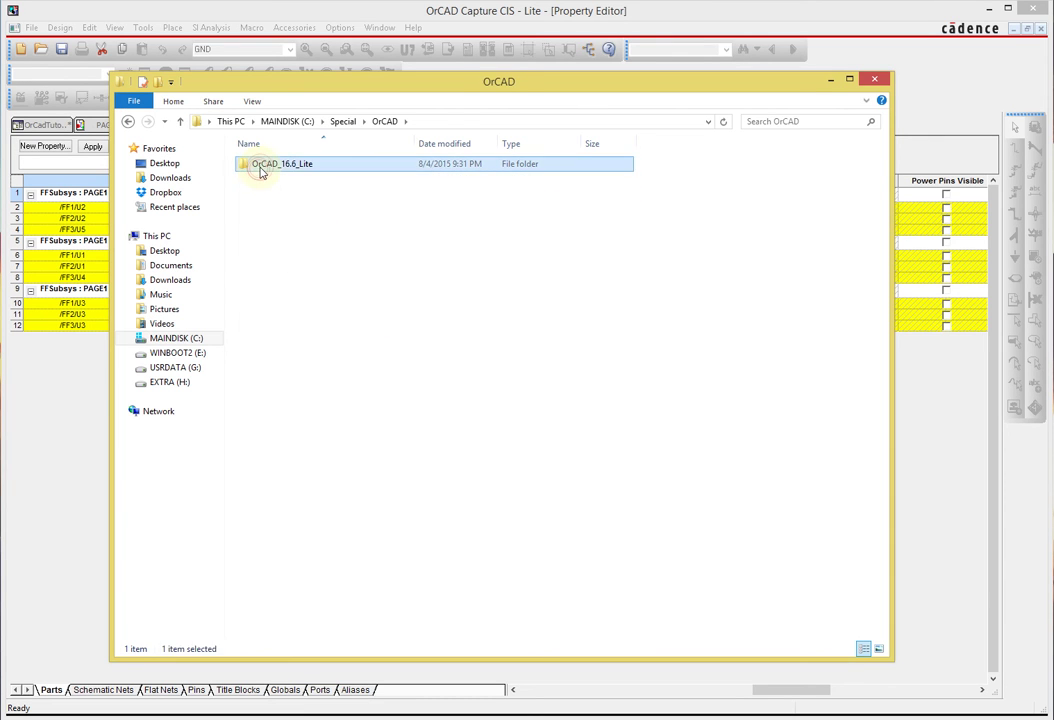
double_click(262, 168)
double_click(264, 223)
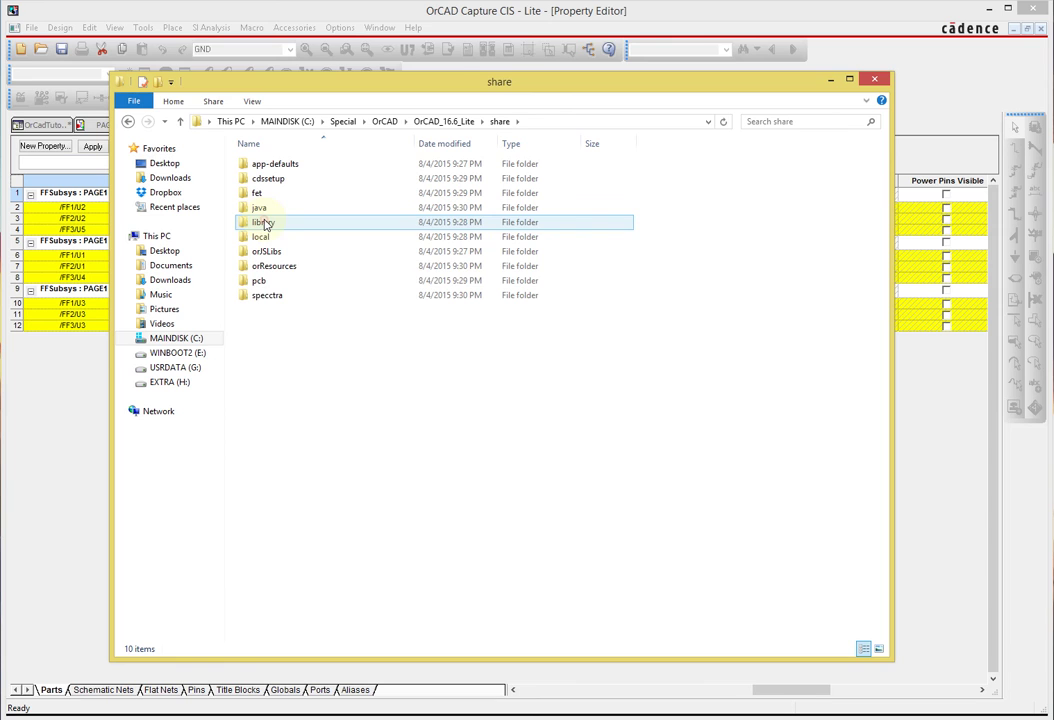
double_click(260, 281)
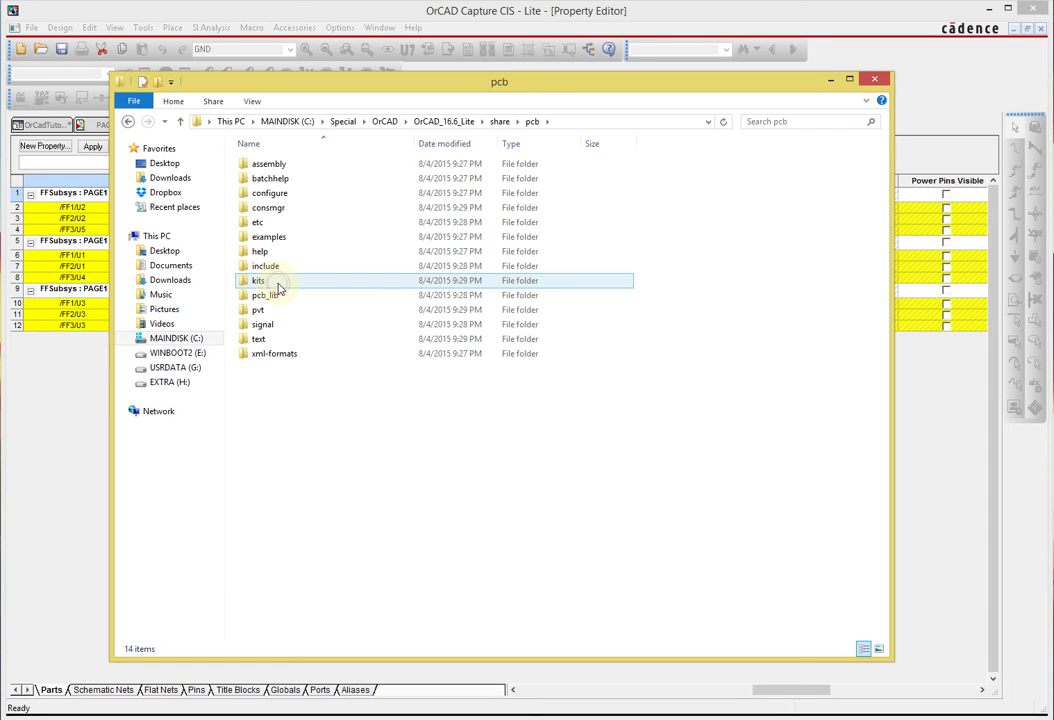
double_click(291, 296)
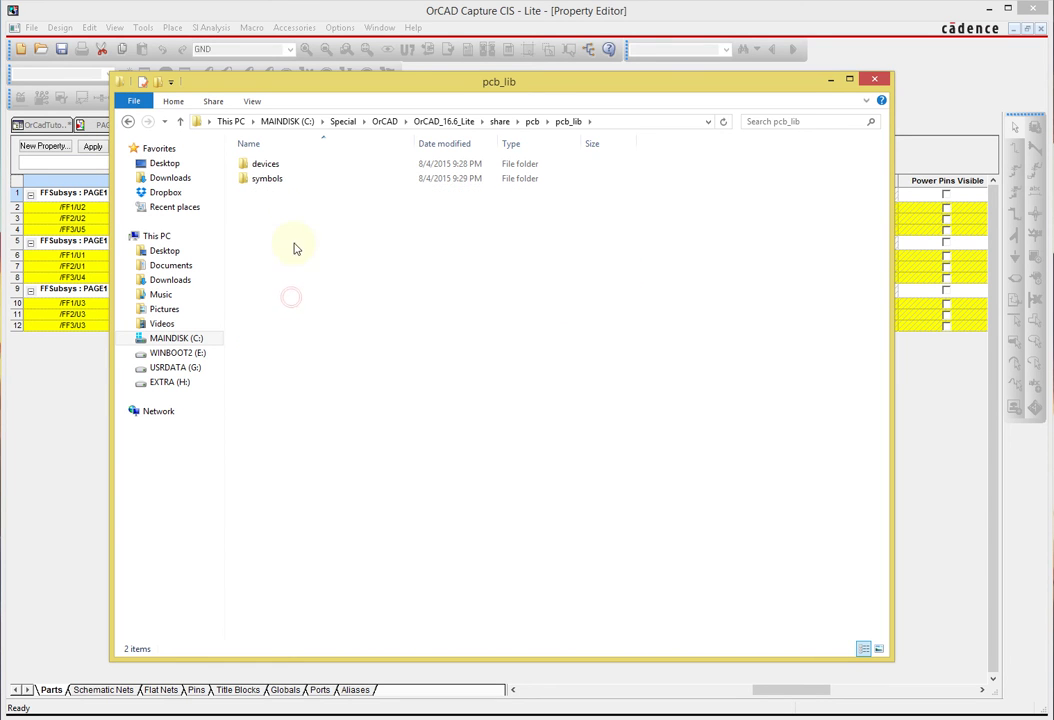
double_click(303, 181)
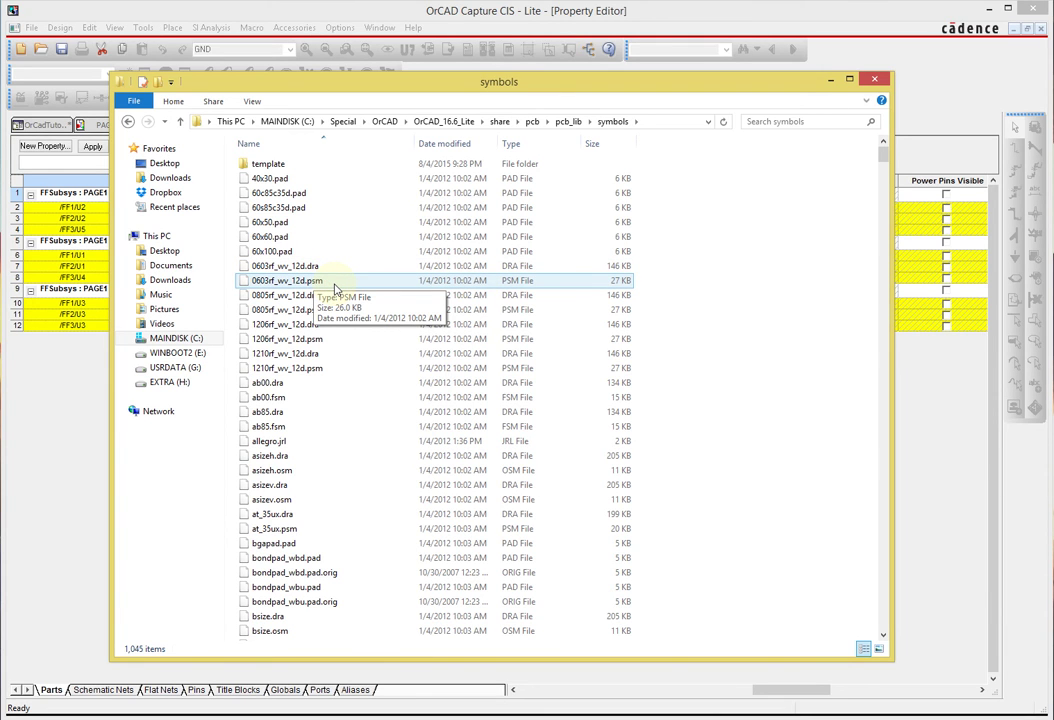
Examine the DIP footprint files in the symbols folder, including dip14_3, and minimize the folder window
click(387, 266)
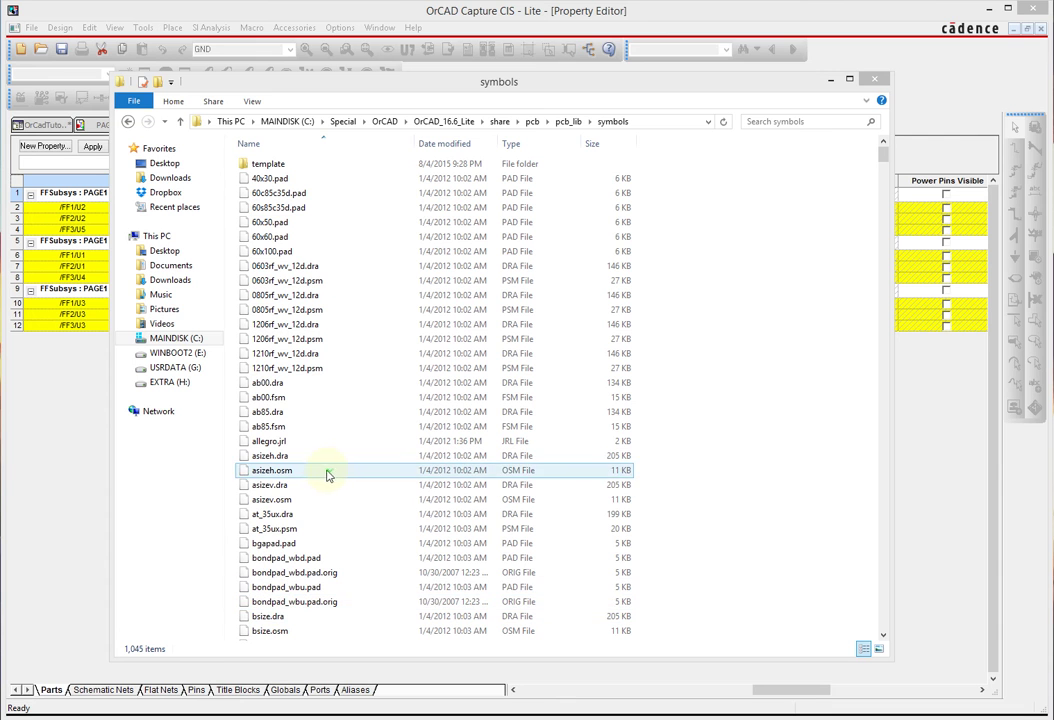
drag(883, 155, 883, 230)
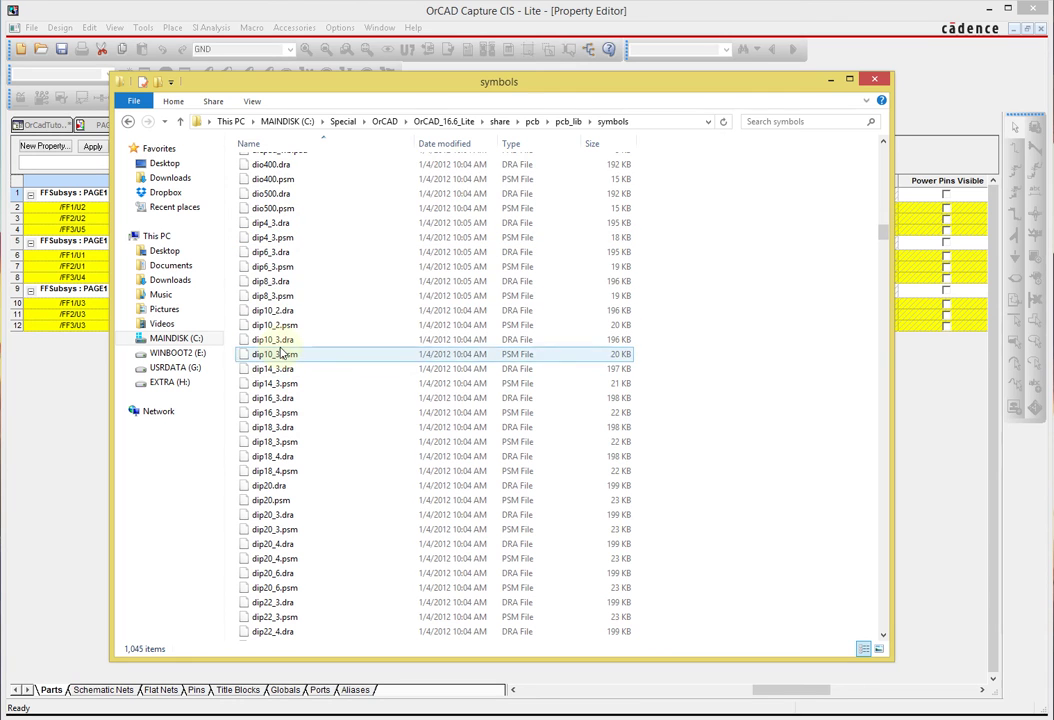
scroll(287, 300, down, 1)
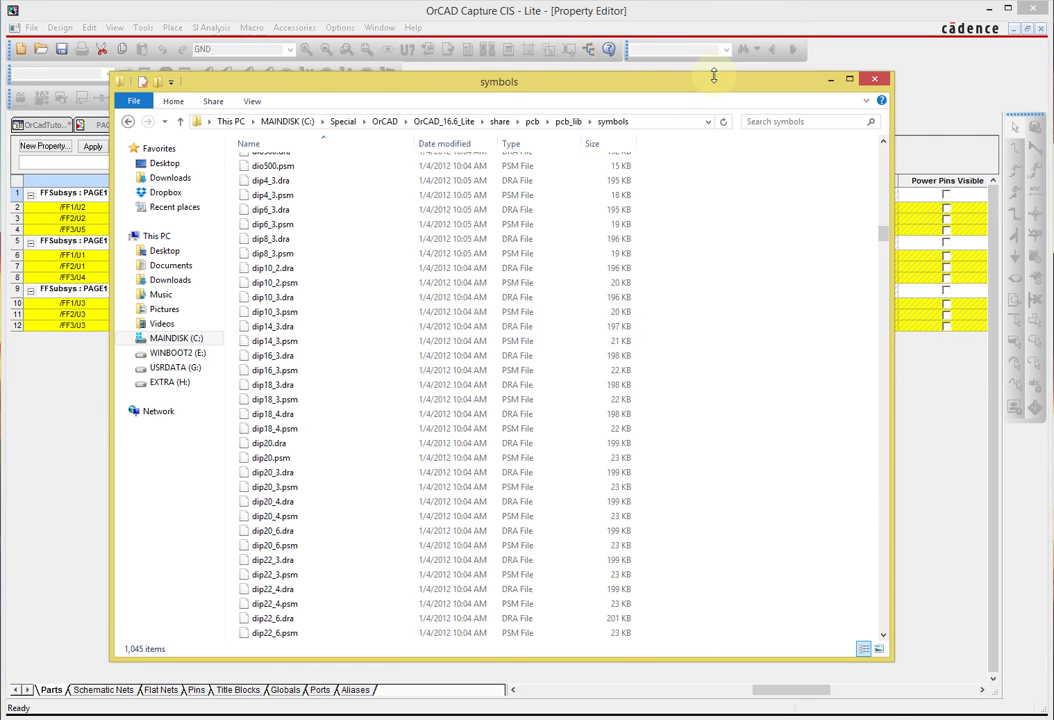
drag(588, 78, 498, 344)
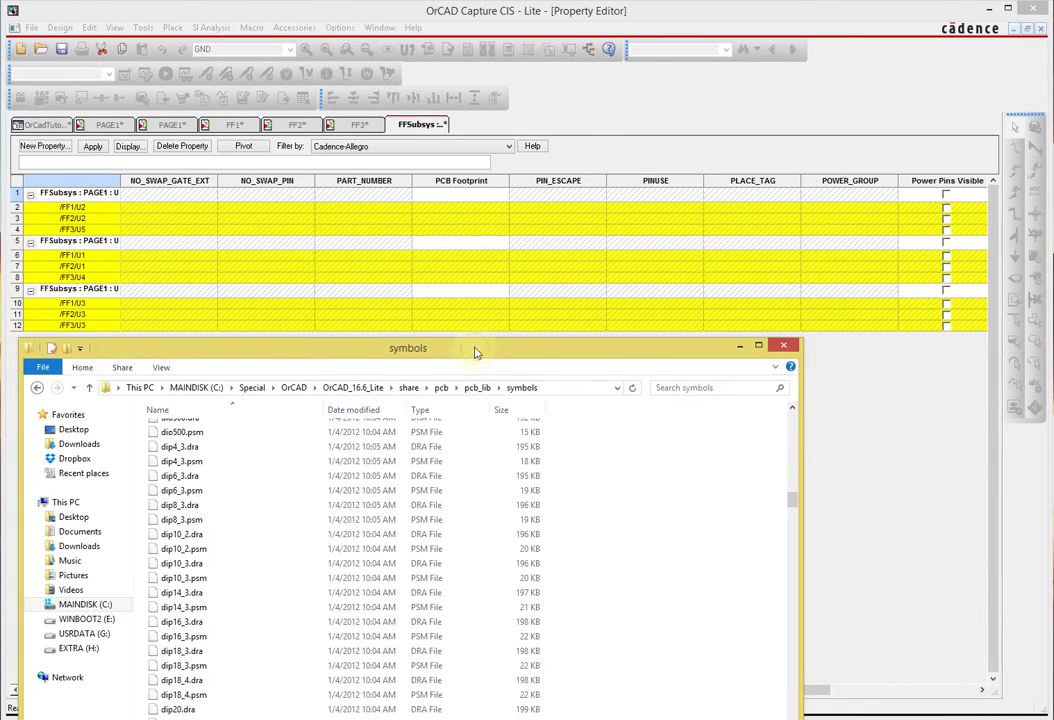
drag(476, 352, 579, 52)
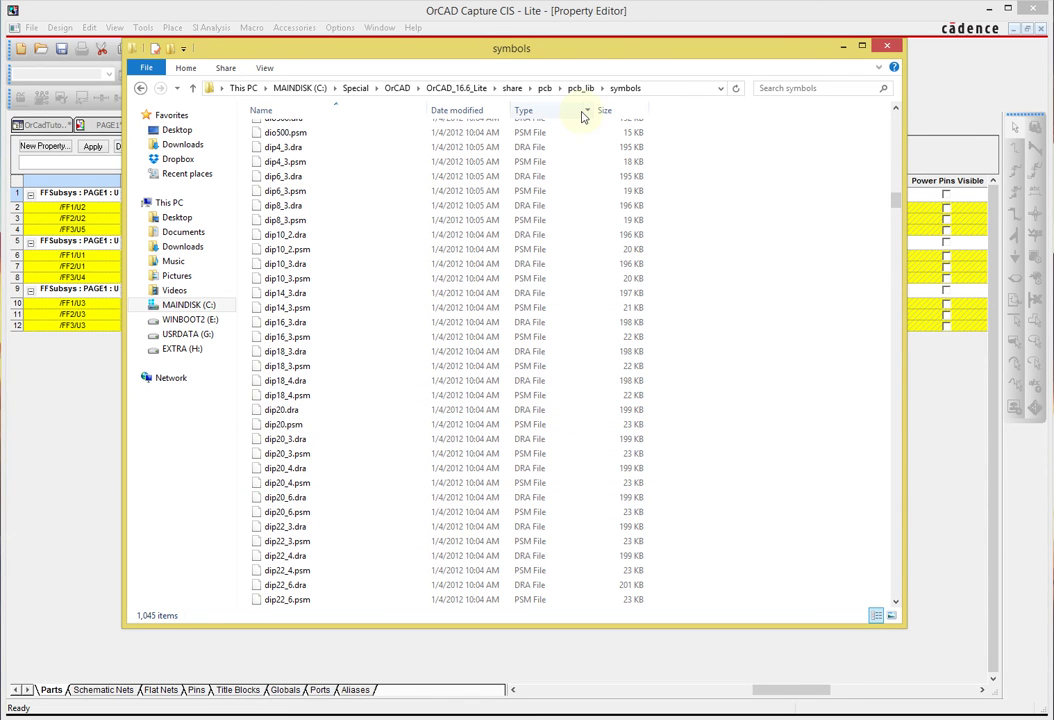
click(841, 48)
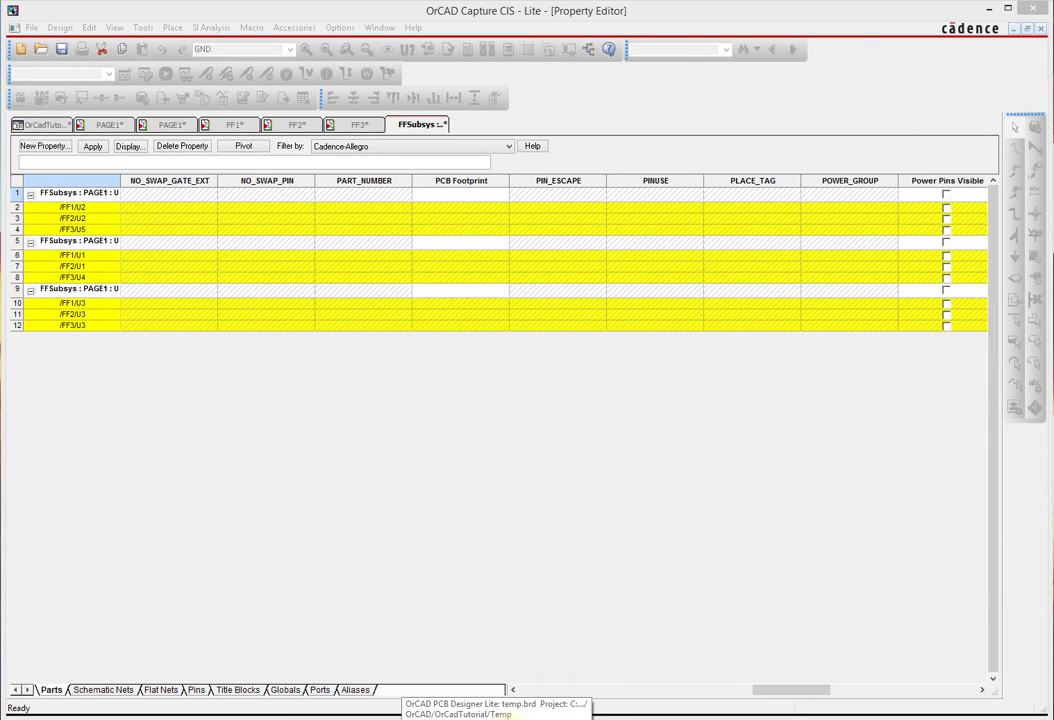
Close temp.brd in OrCAD PCB Designer Lite without saving, and relaunch OrCAD PCB Editor Lite in demo mode
click(497, 718)
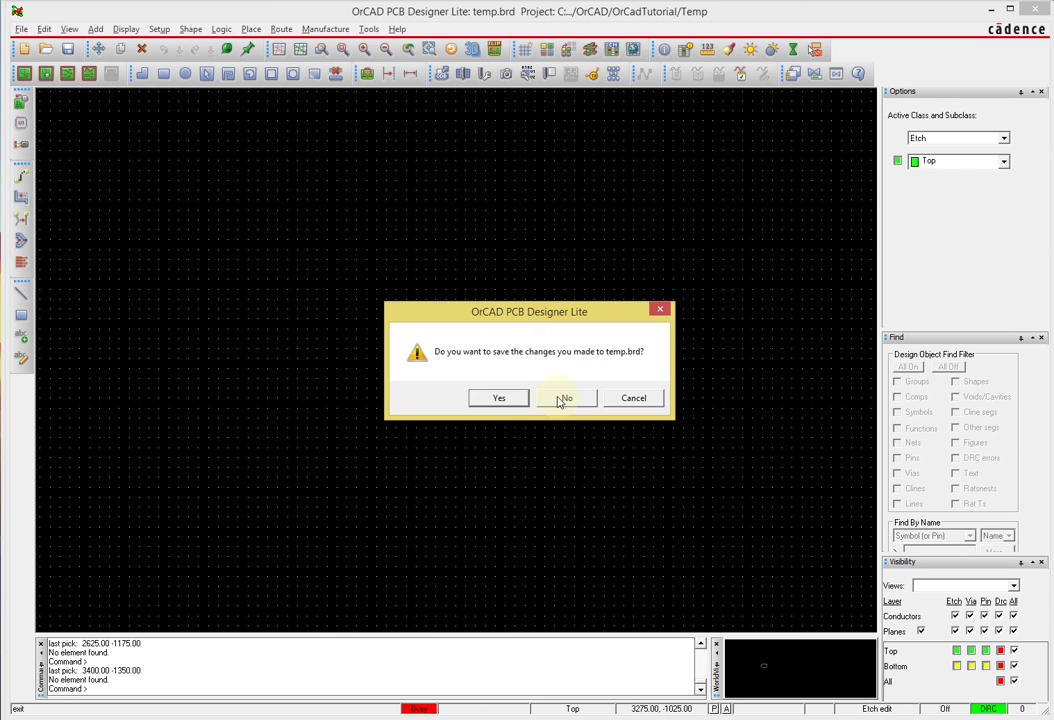
click(562, 398)
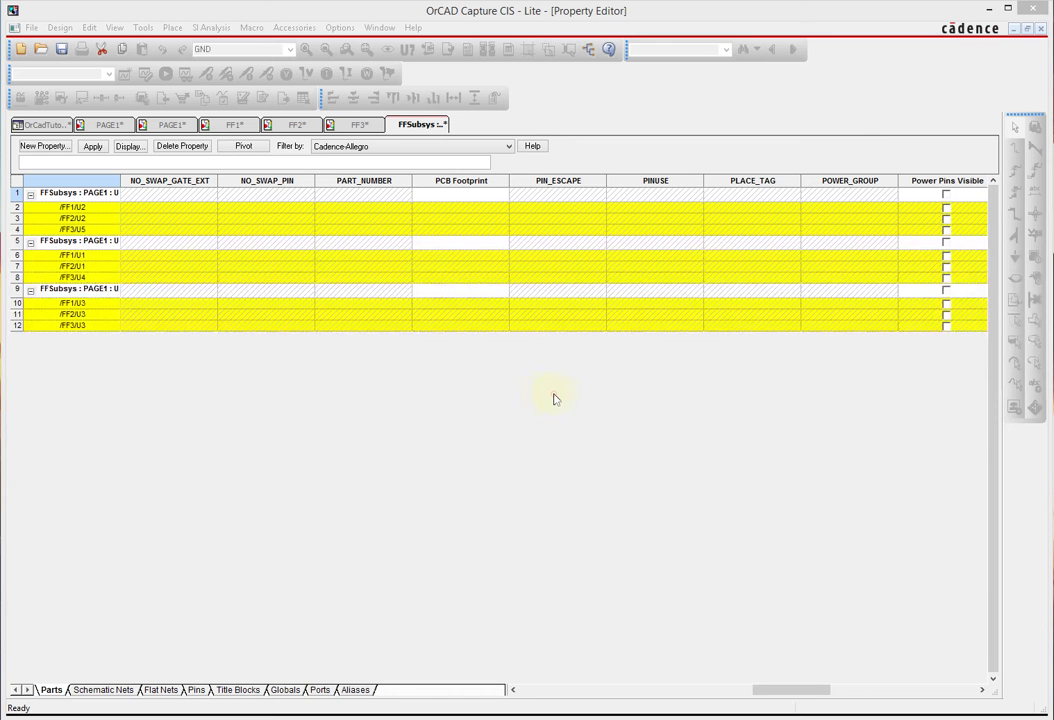
key(super)
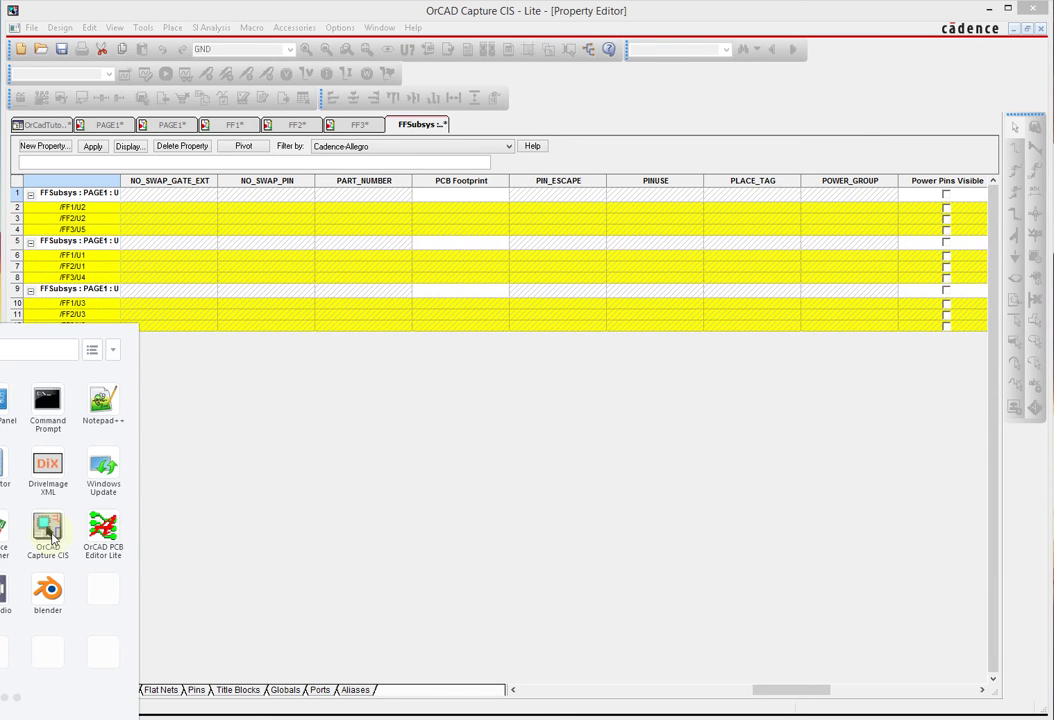
click(103, 529)
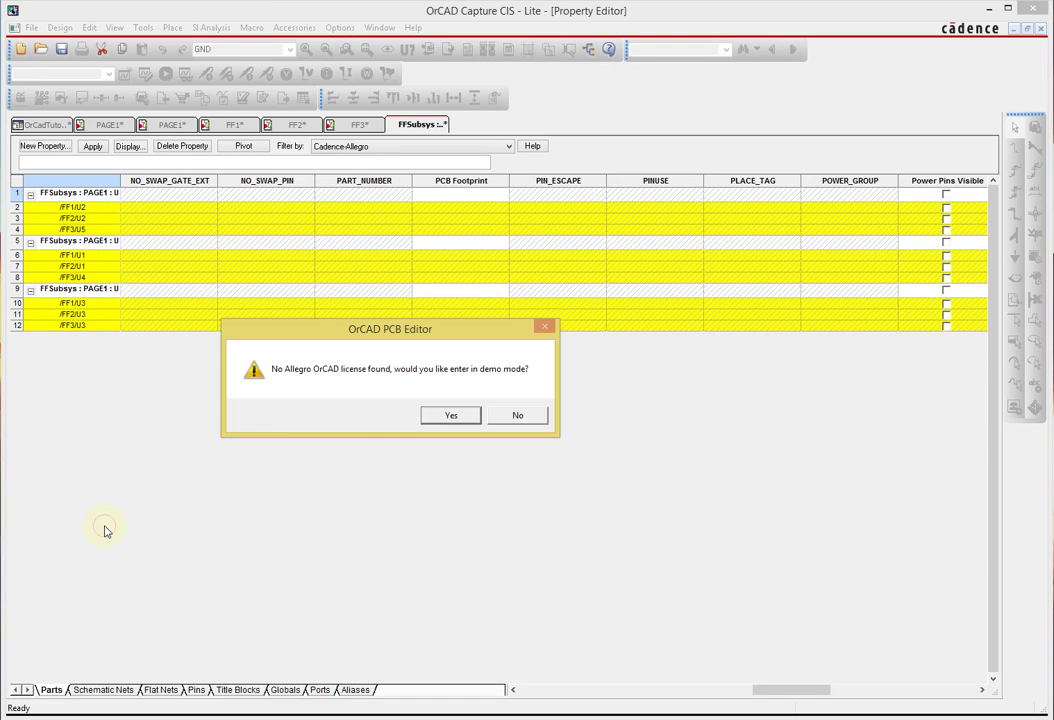
click(466, 418)
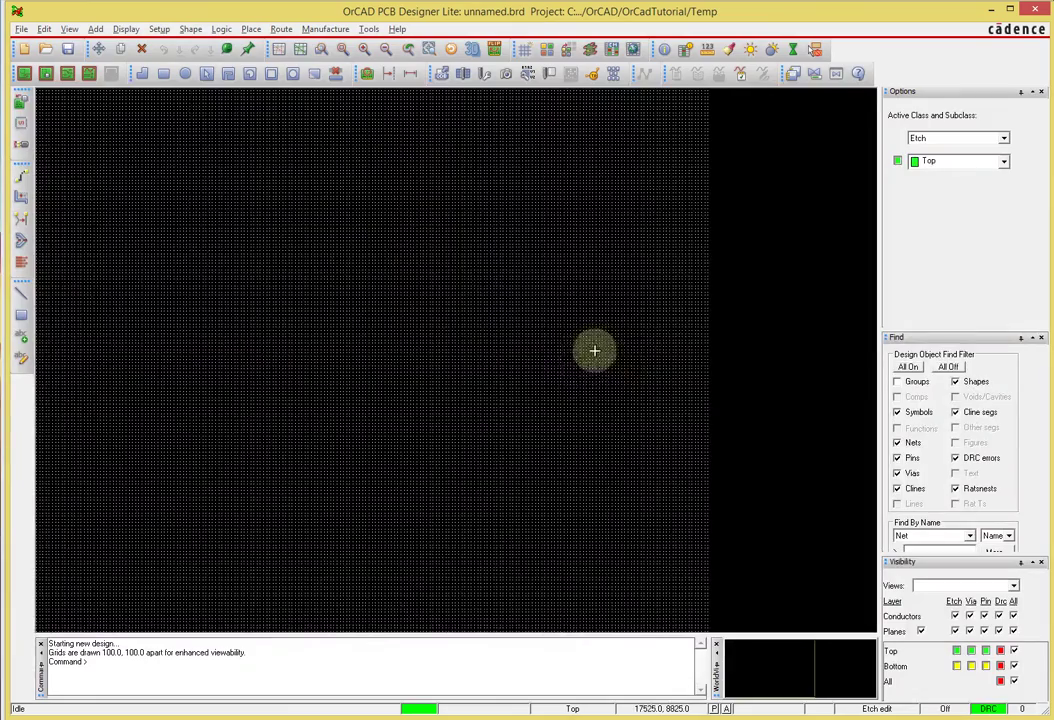
Start a new Board drawing without saving unnamed.brd, and open the file browser for its location
click(20, 29)
mouse_move(70, 29)
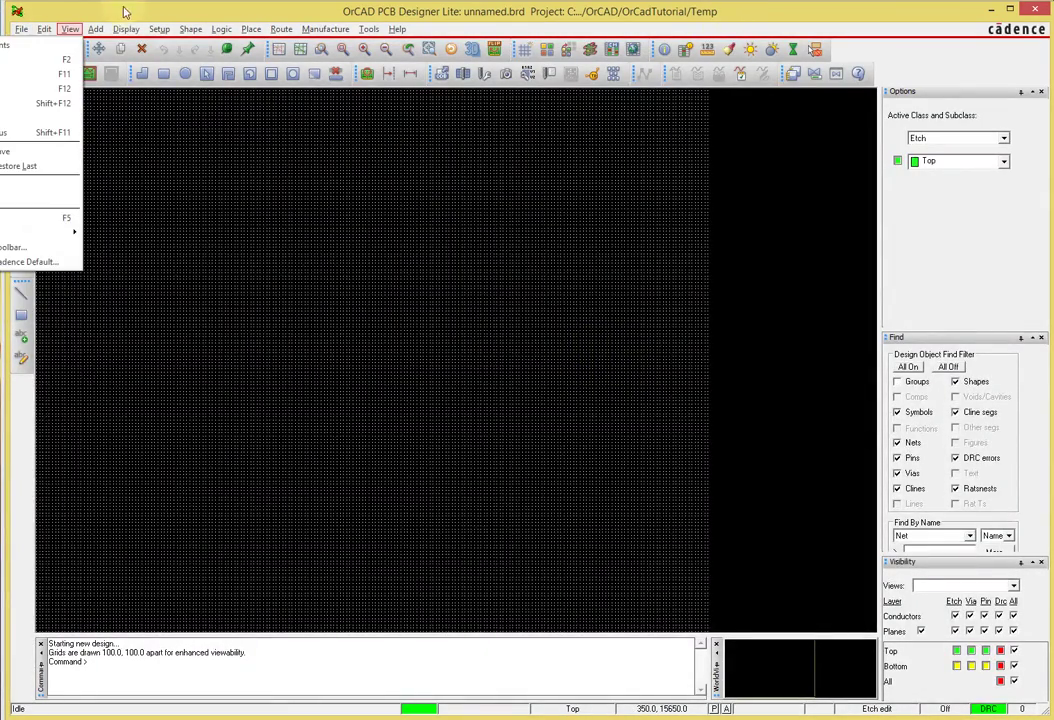
mouse_move(20, 29)
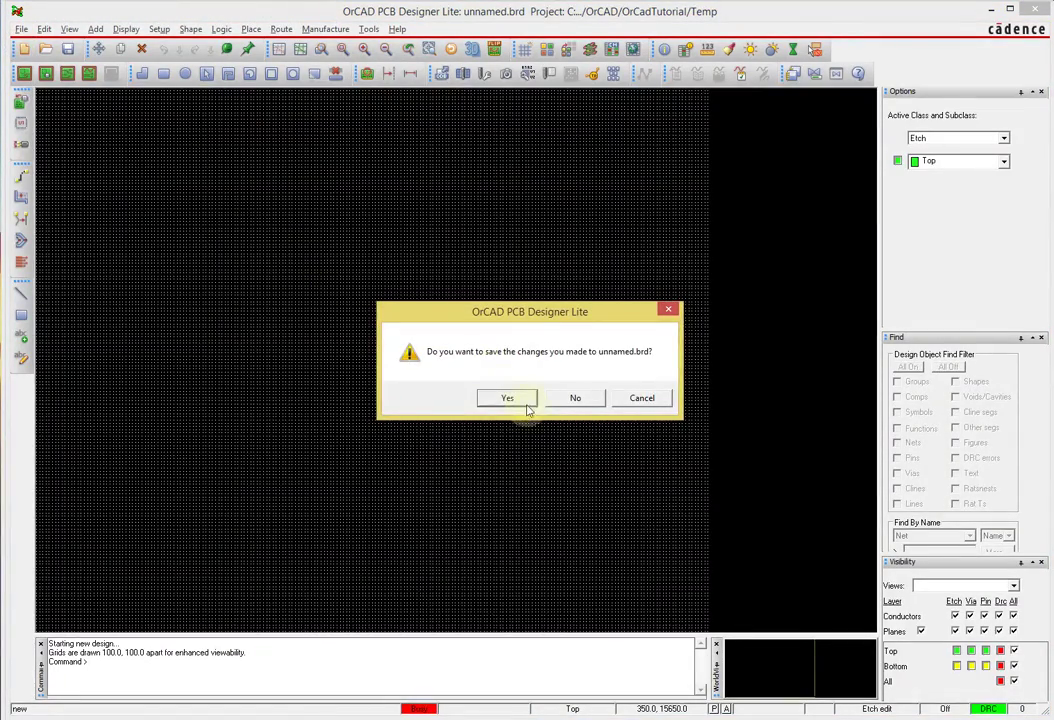
click(565, 397)
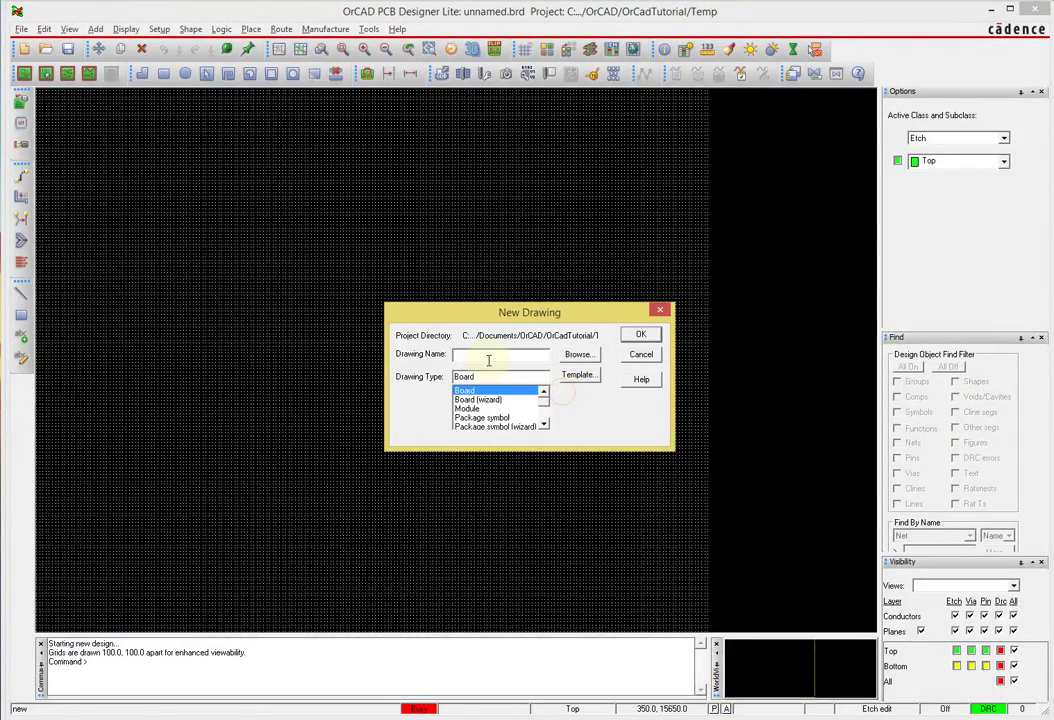
click(578, 355)
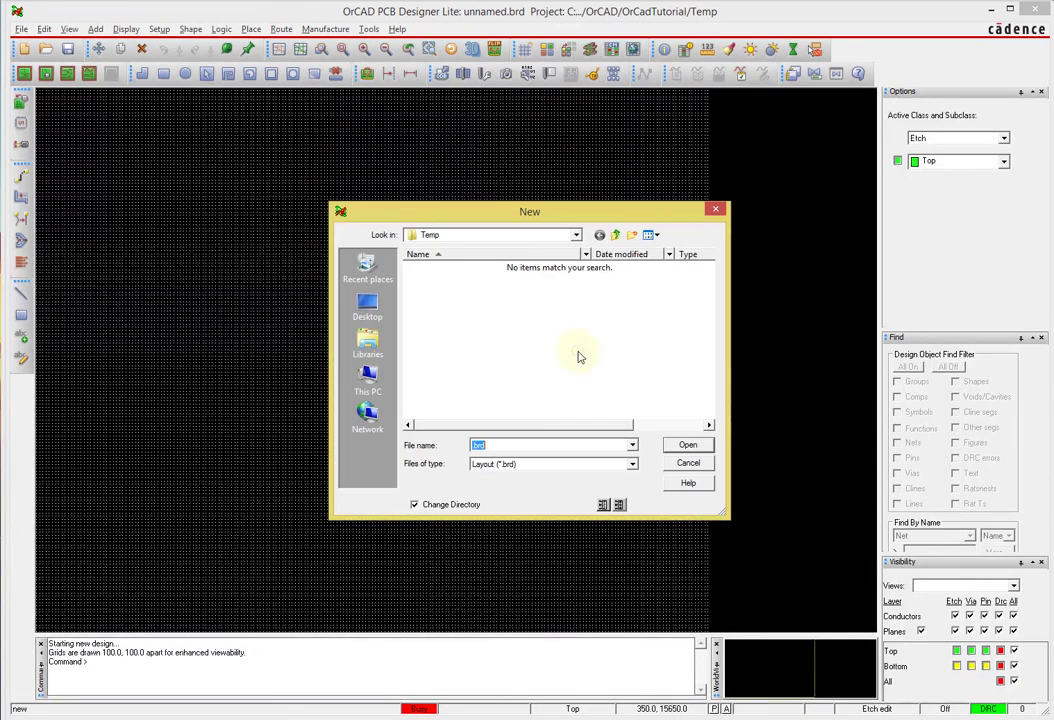
Choose the OrCadTutorial/Temp folder for the new drawing and name the file temp.brd
click(616, 236)
click(616, 236)
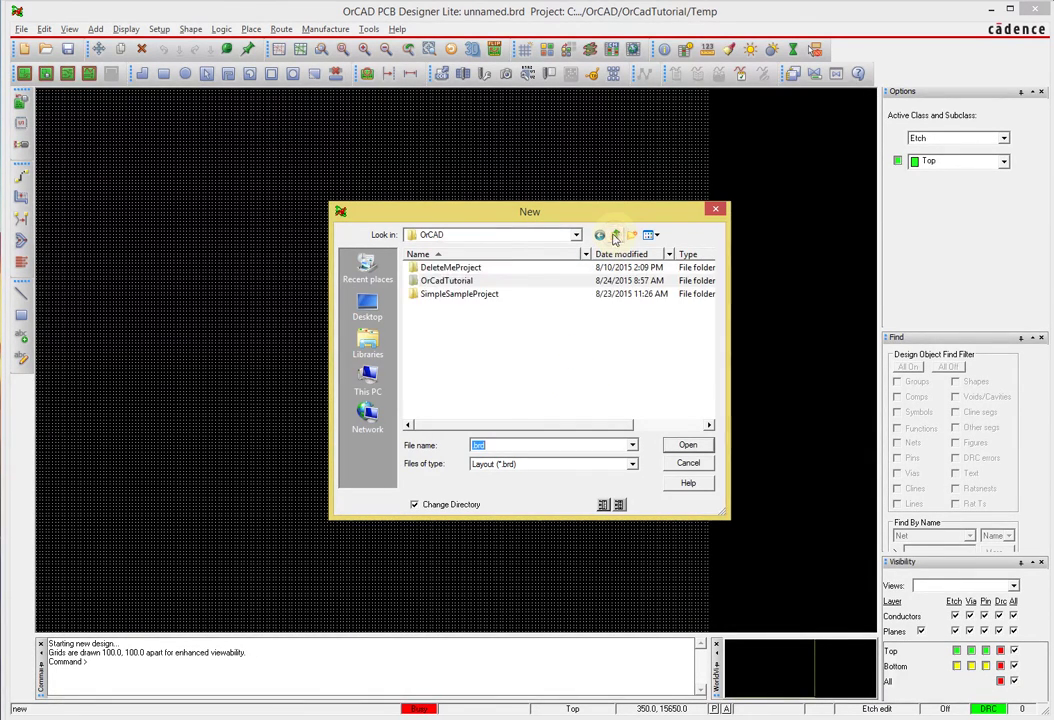
double_click(479, 282)
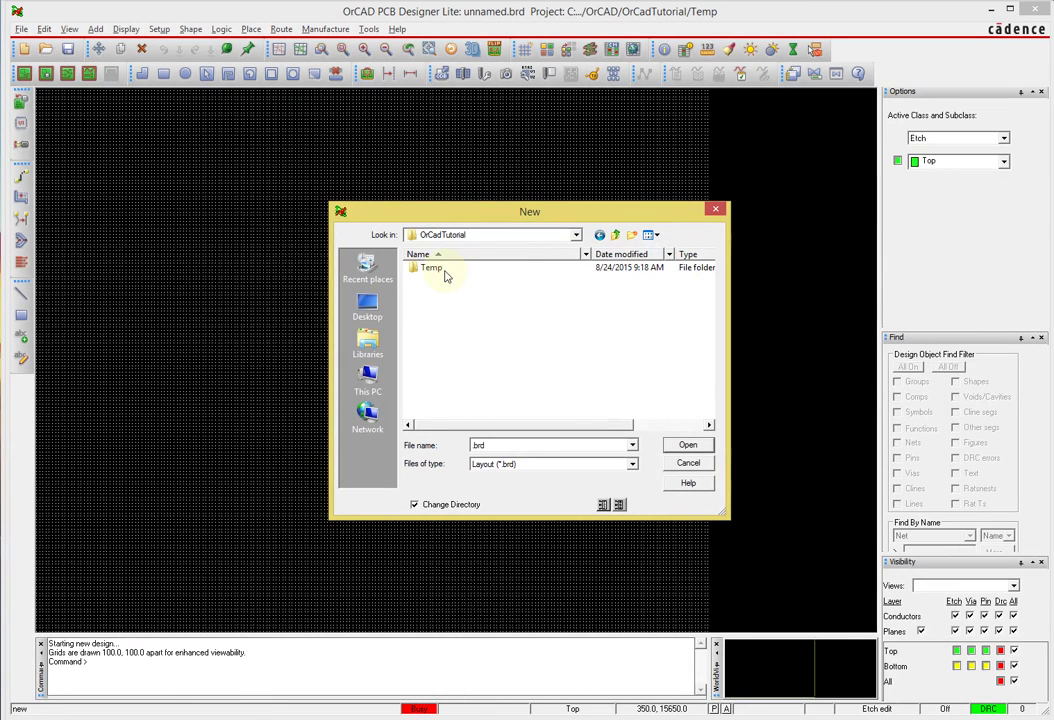
click(434, 267)
click(481, 301)
click(415, 269)
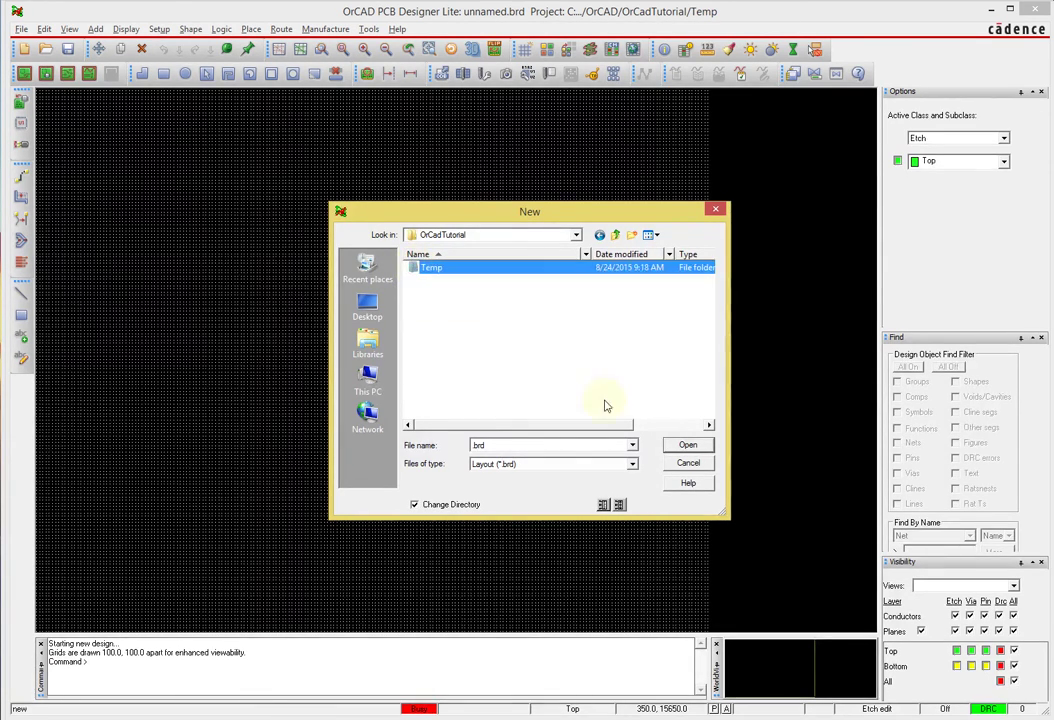
click(679, 446)
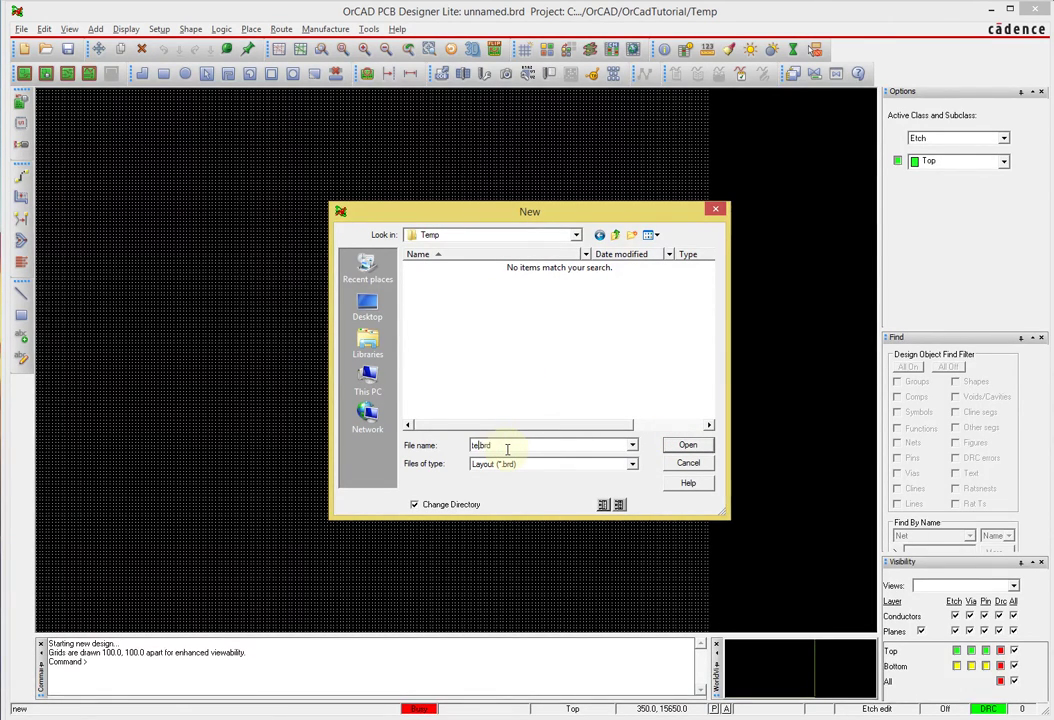
click(688, 445)
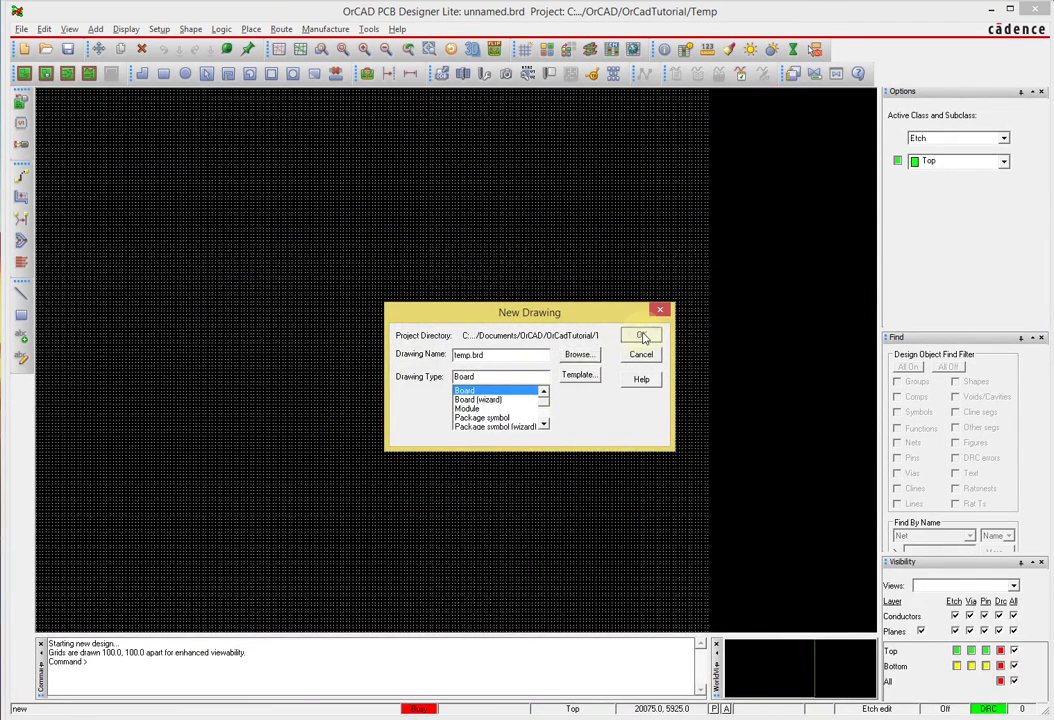
Create the temp.brd board drawing and turn on its grid display
click(641, 335)
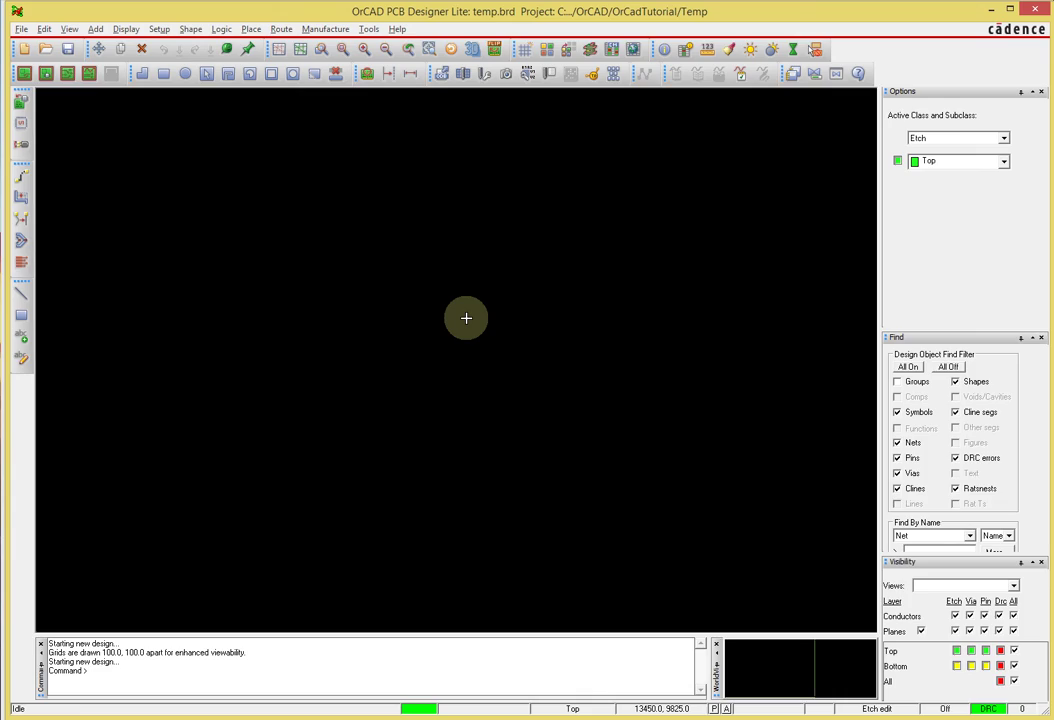
key(F10)
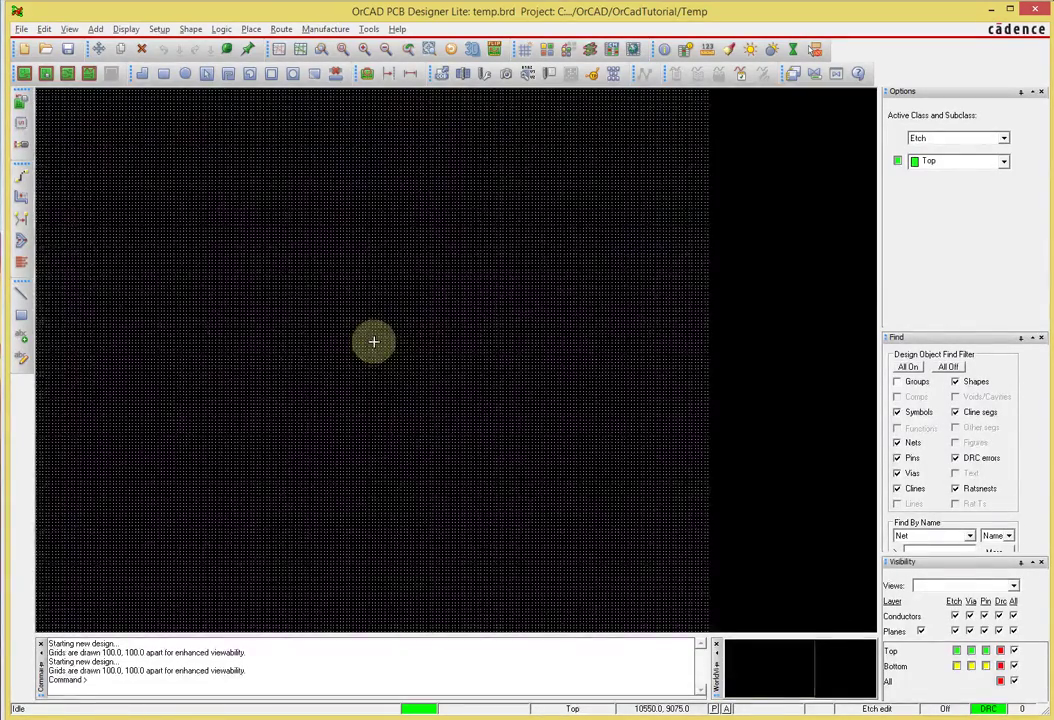
scroll(373, 342, up, 2)
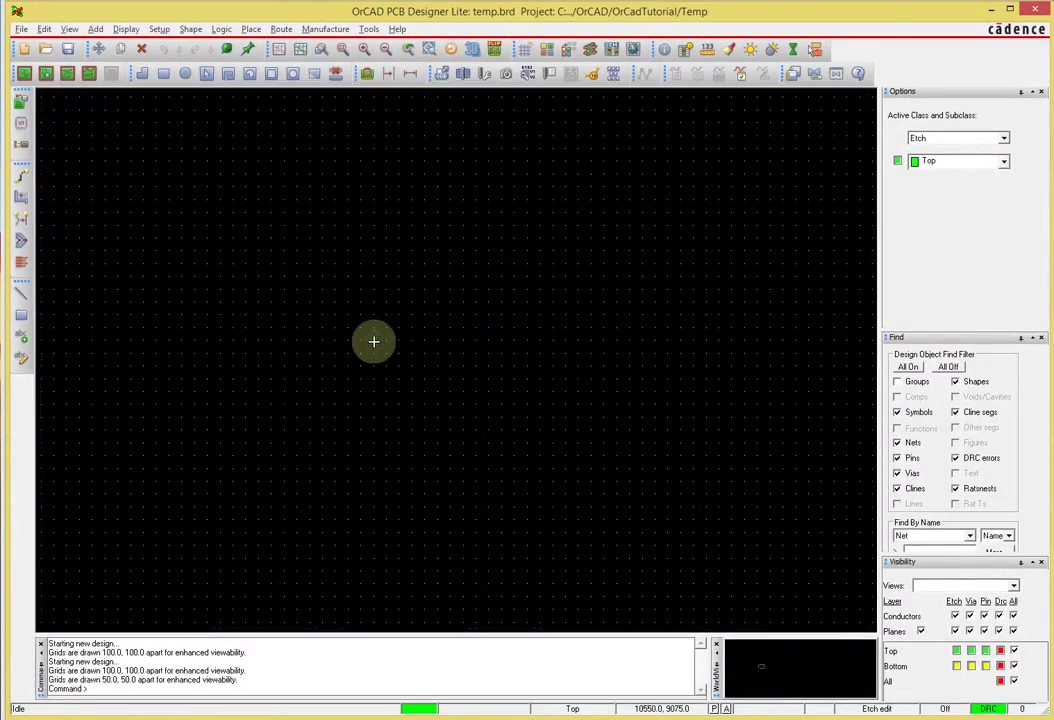
scroll(373, 342, up, 1)
scroll(373, 342, down, 3)
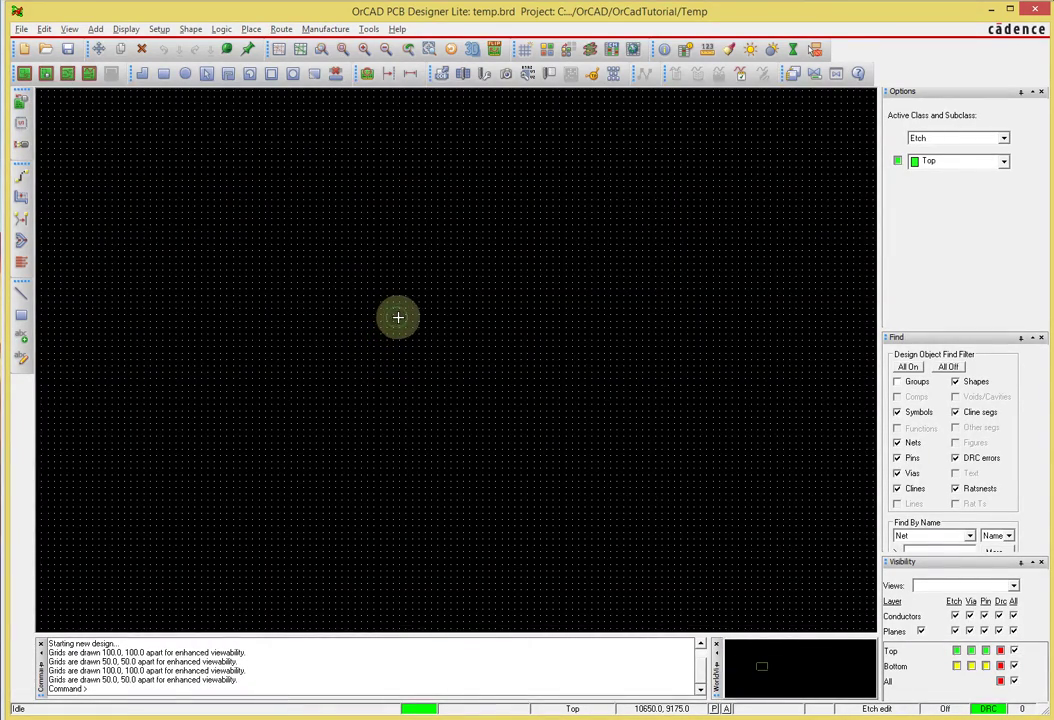
scroll(398, 317, down, 1)
scroll(396, 317, up, 1)
scroll(396, 317, up, 1)
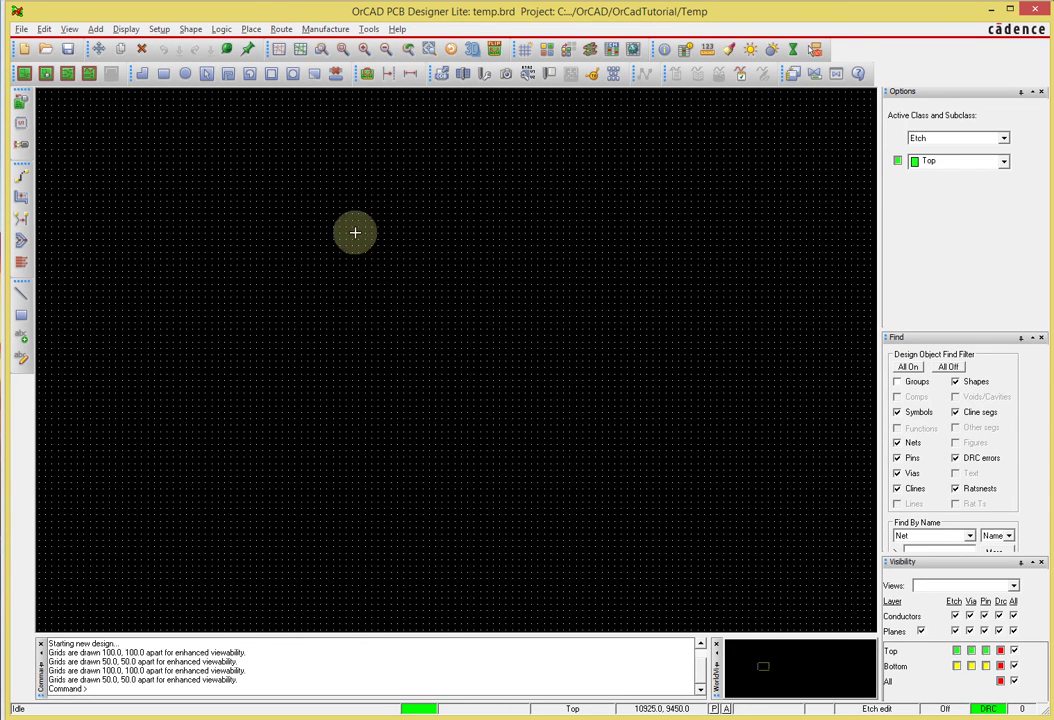
Start manual placement and list the package symbols, including the definitions from the library
click(22, 104)
drag(756, 91, 716, 111)
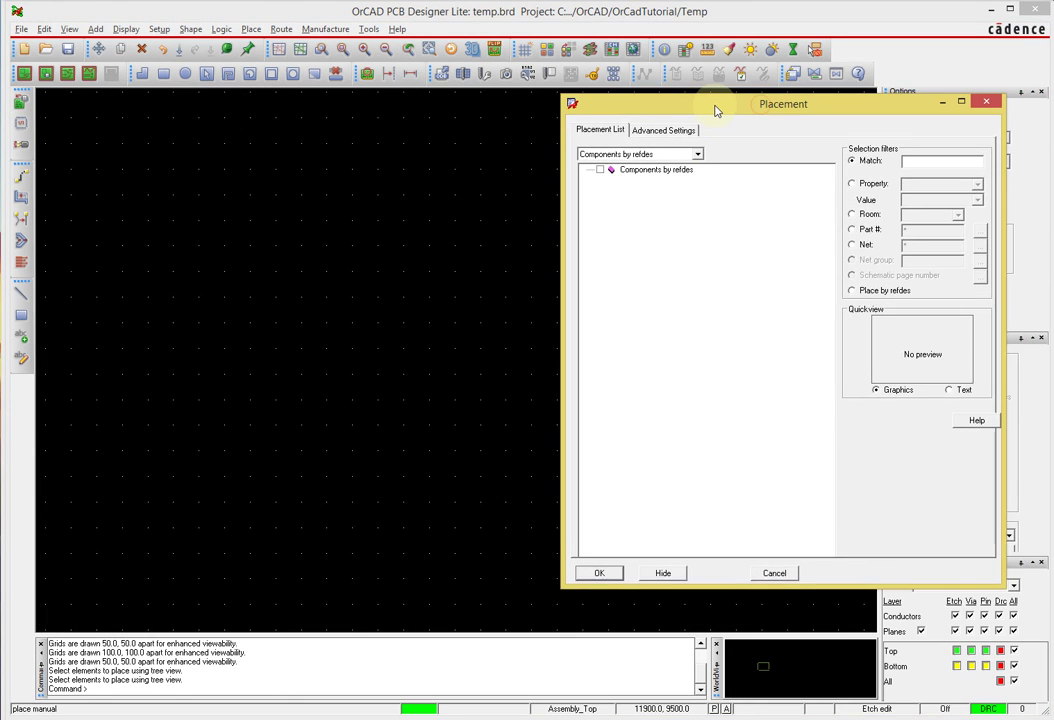
click(672, 155)
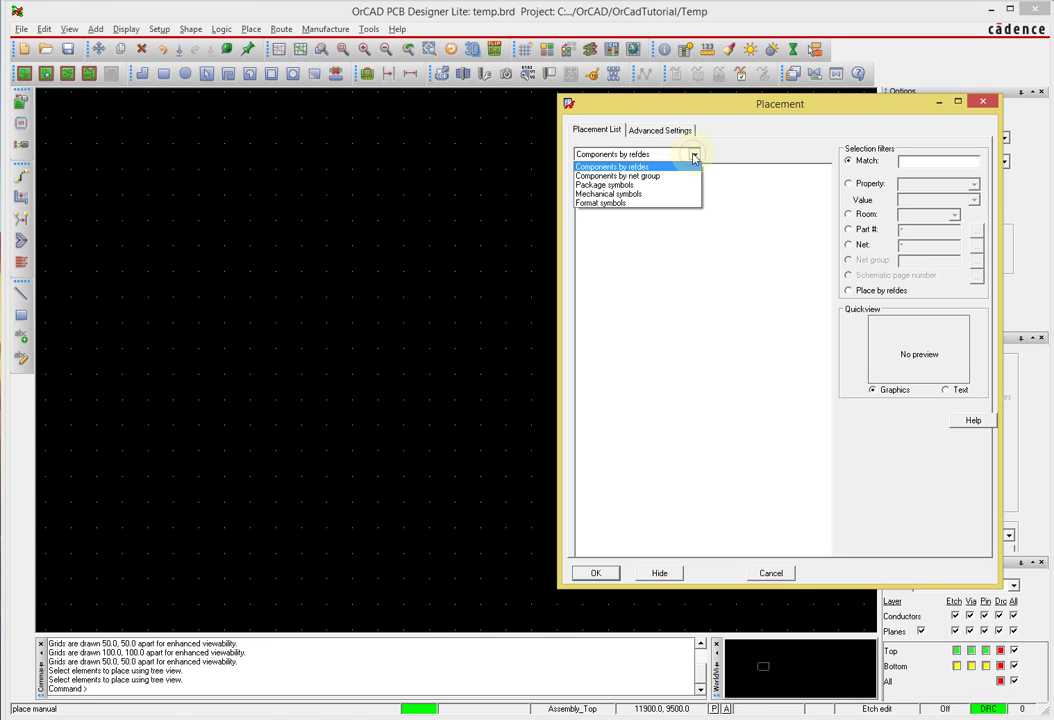
click(649, 186)
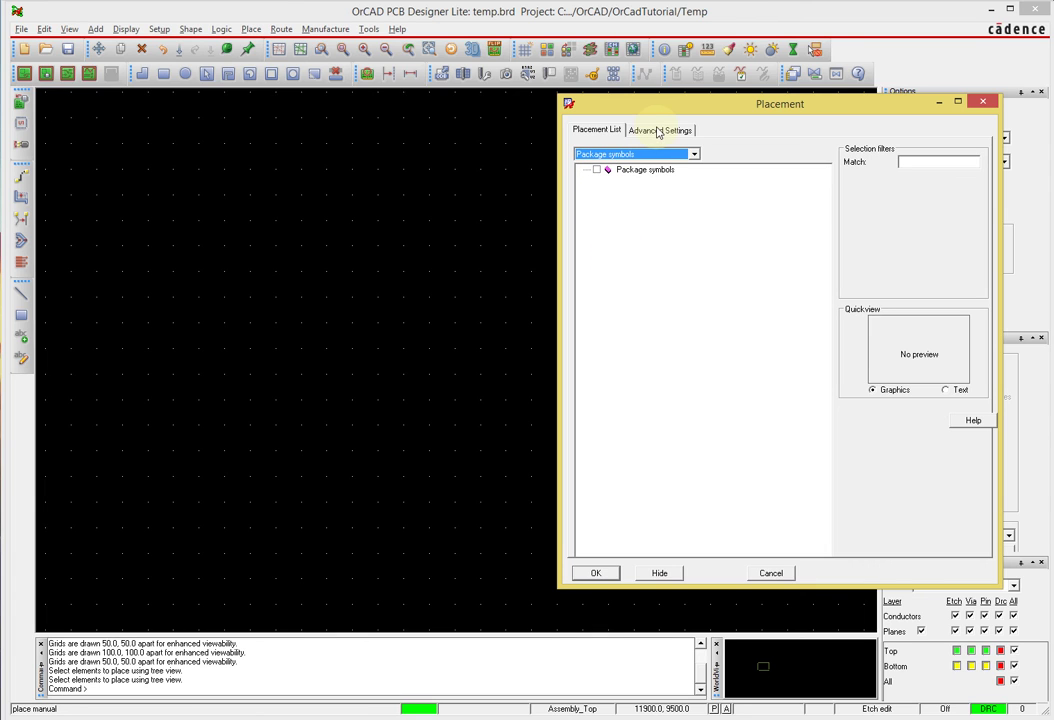
click(681, 134)
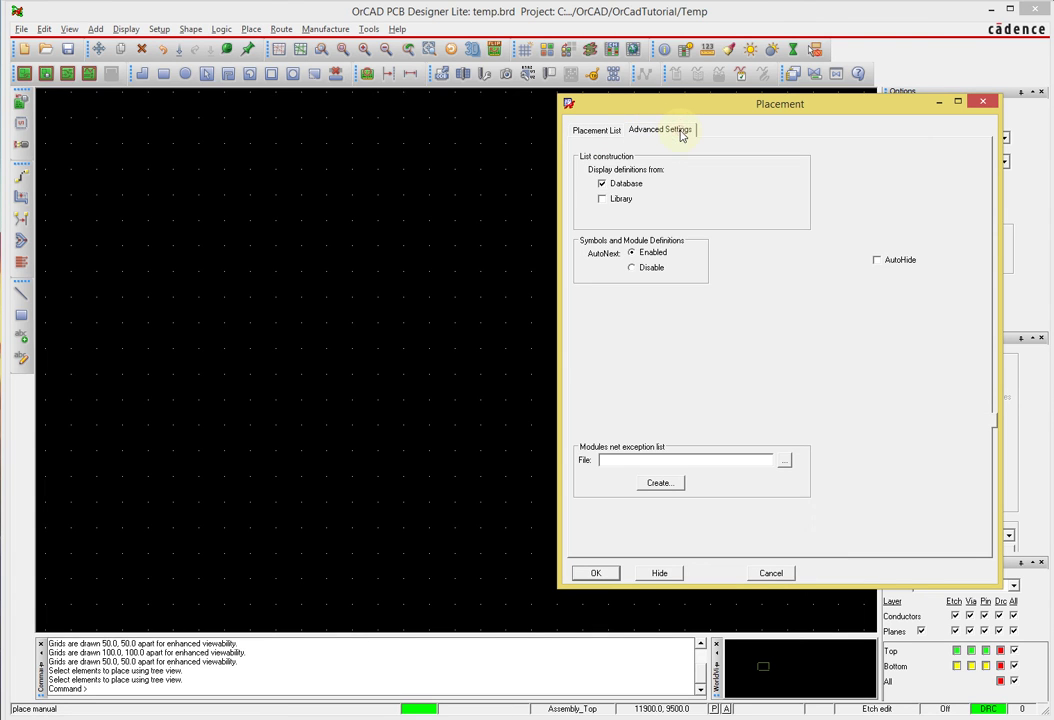
click(605, 131)
click(584, 171)
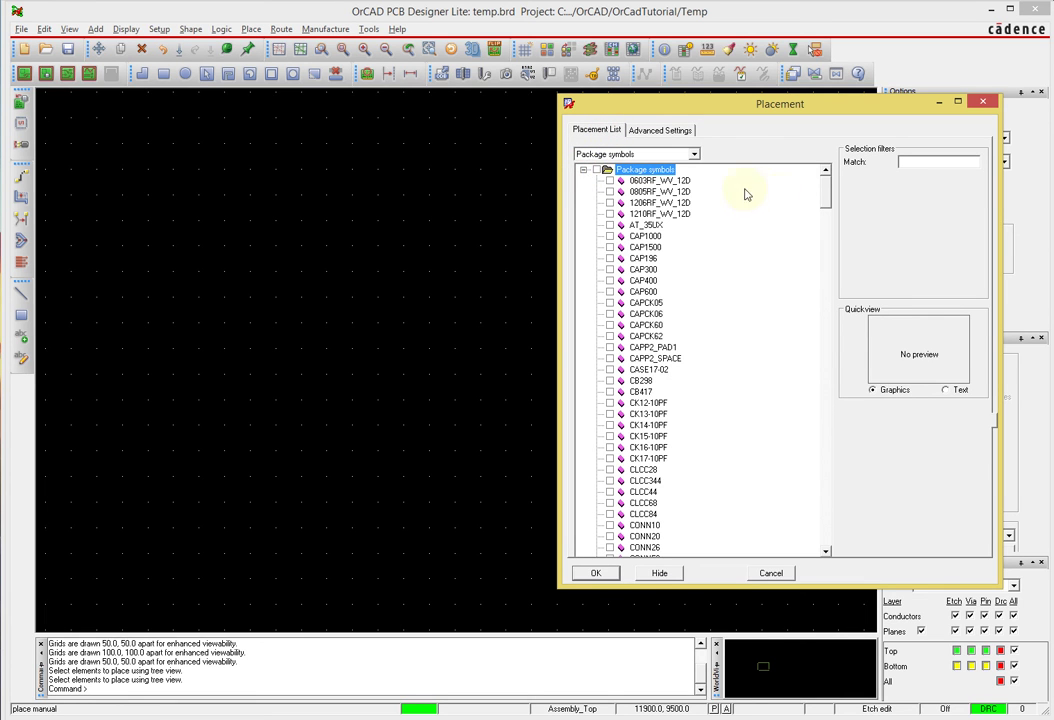
Compare the package symbol list with the DIP footprint files in the symbols folder, and minimize the folder window
drag(826, 200, 828, 273)
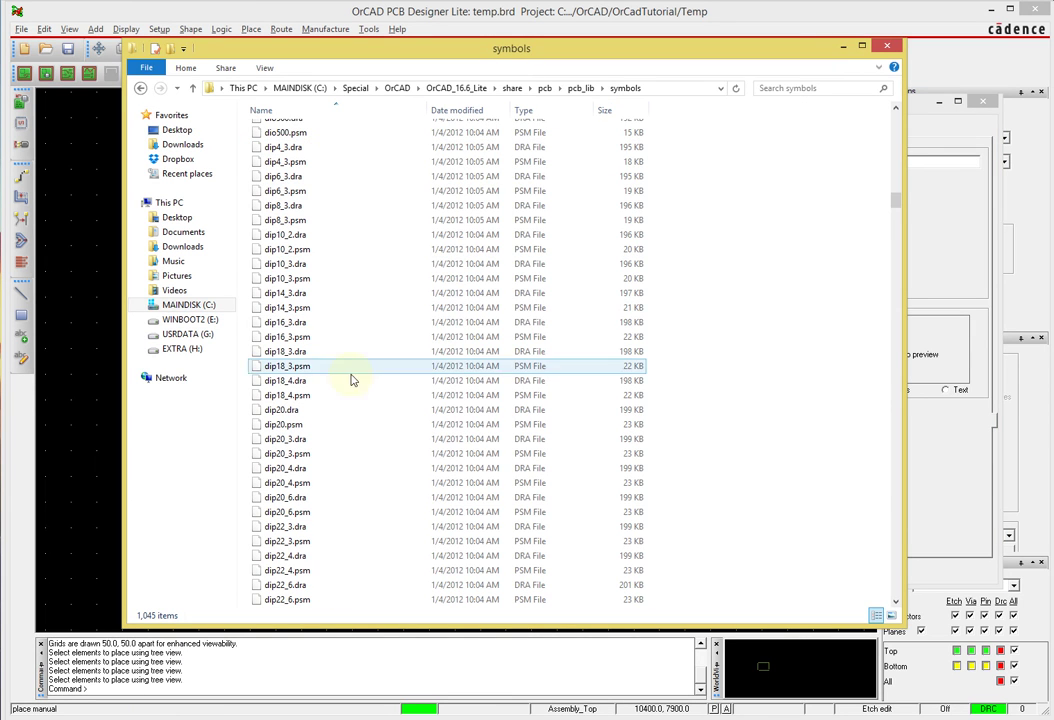
click(845, 48)
drag(829, 270, 853, 175)
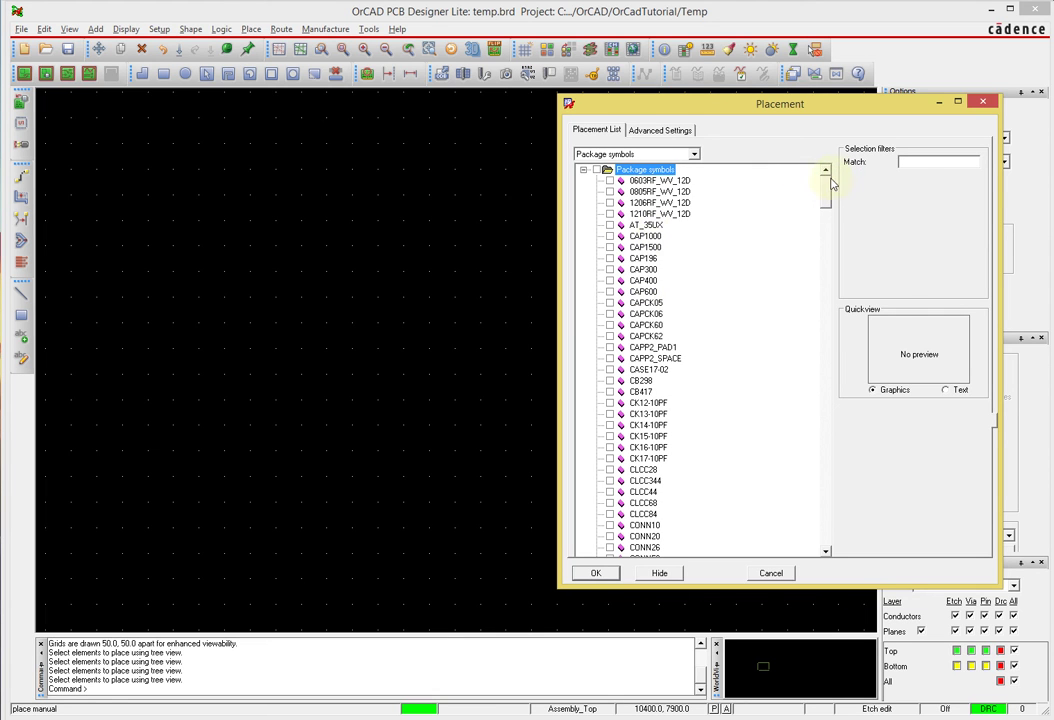
mouse_move(831, 183)
mouse_down()
mouse_move(828, 205)
mouse_move(828, 185)
mouse_up()
Preview the 0603RF_WV_12D, 0805RF_WV_12D and 1206RF_WV_12D package symbols one after another, leaving none of them selected
click(610, 181)
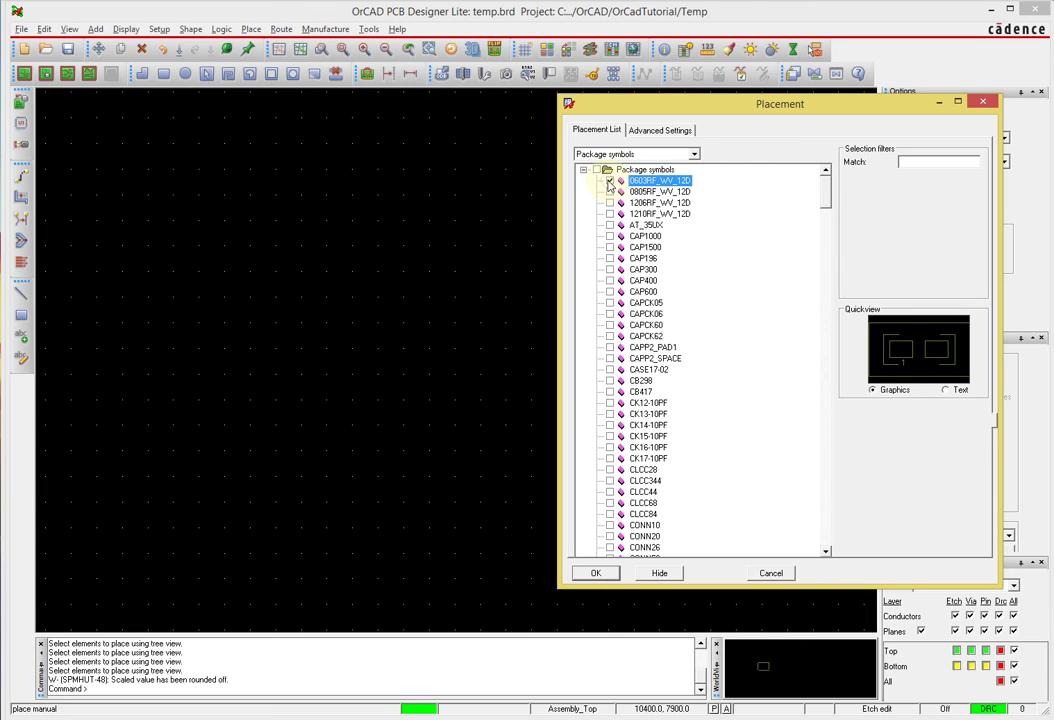
click(610, 192)
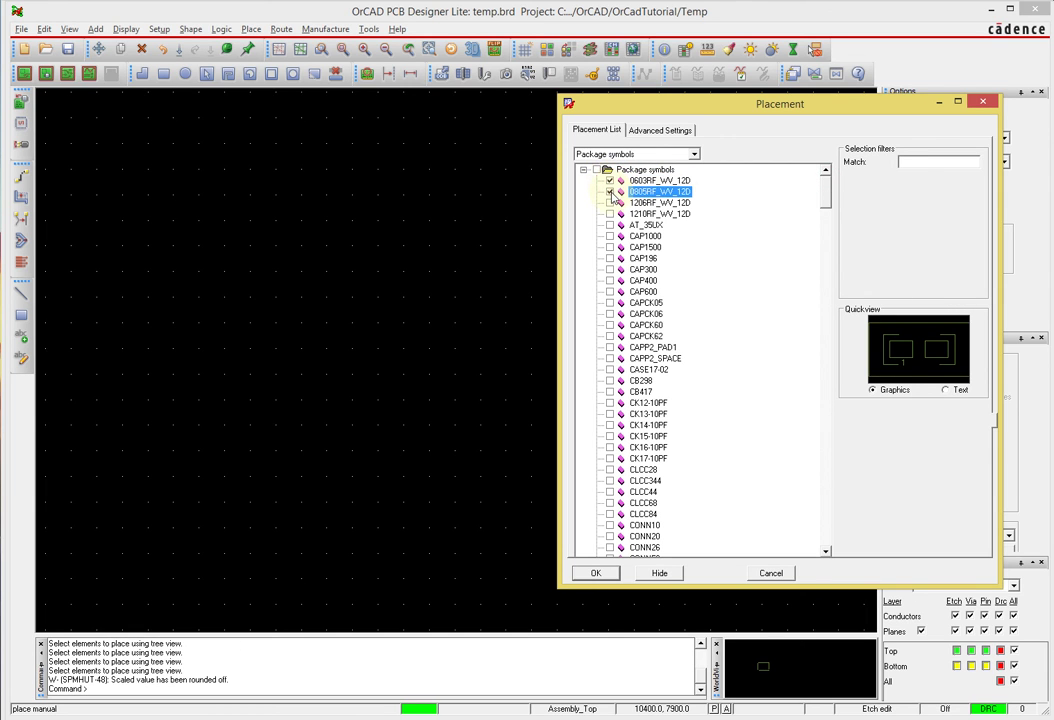
click(610, 181)
click(610, 192)
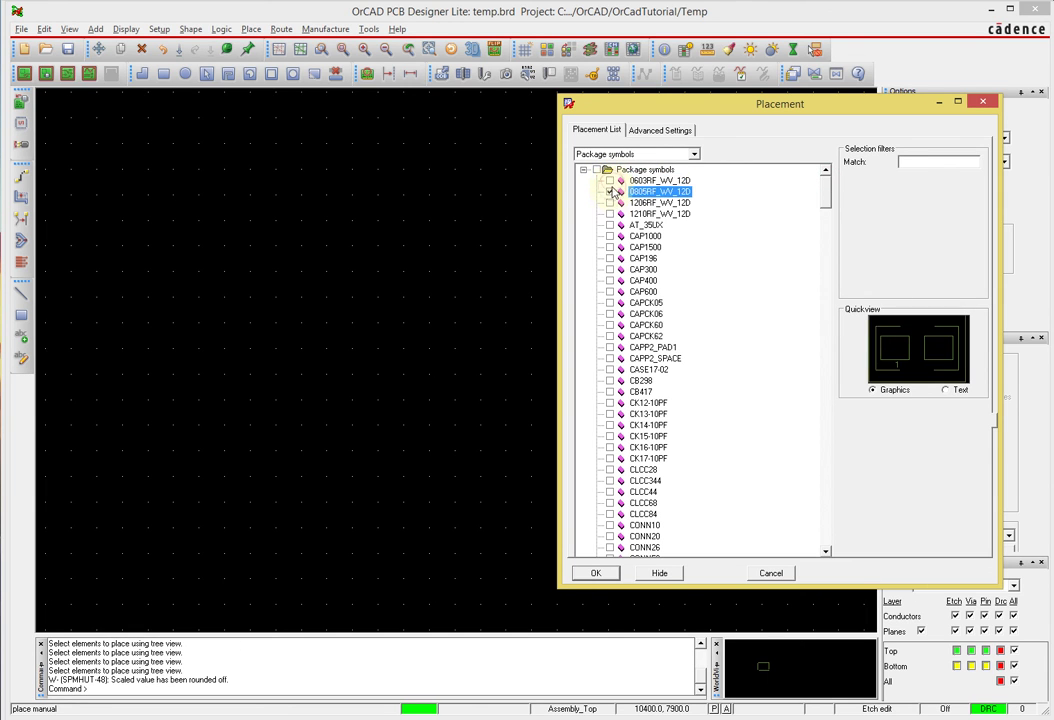
click(610, 203)
click(610, 203)
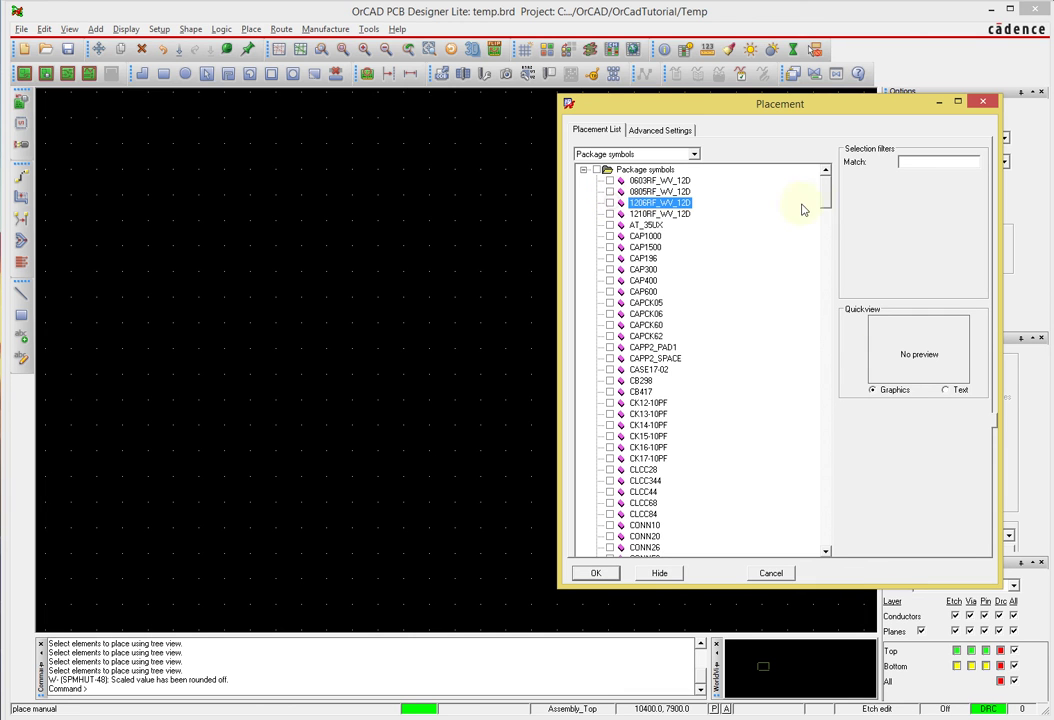
Place the DIP20, DIP20_3 and DIP20_6 package symbols side by side on the board and finish the placement
drag(821, 198, 829, 257)
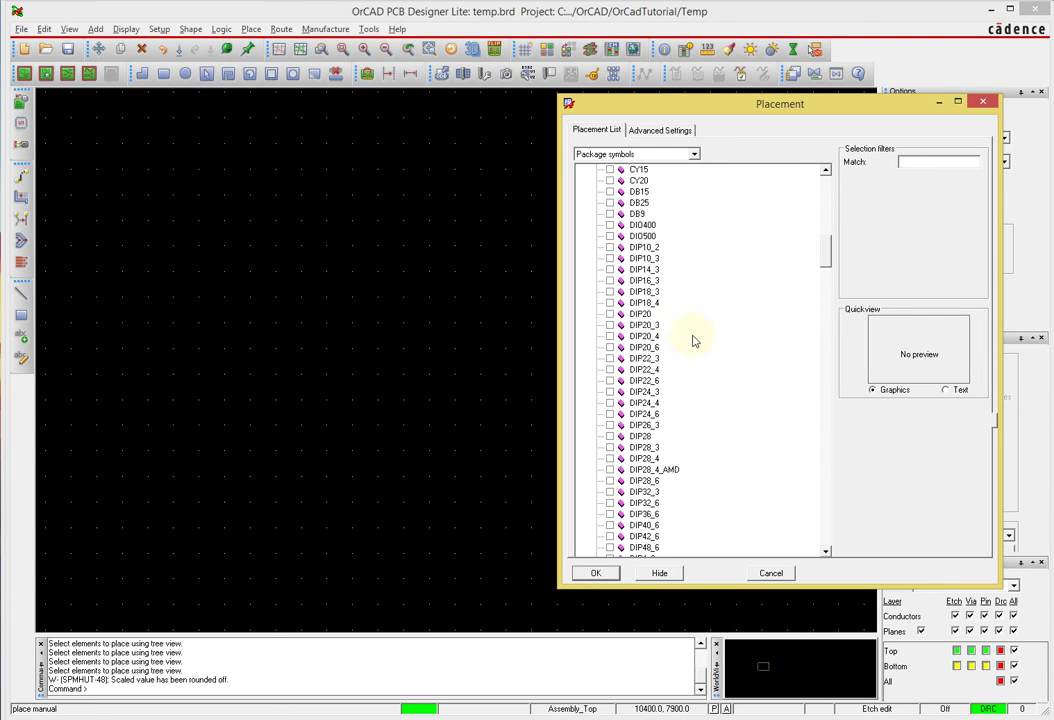
click(611, 315)
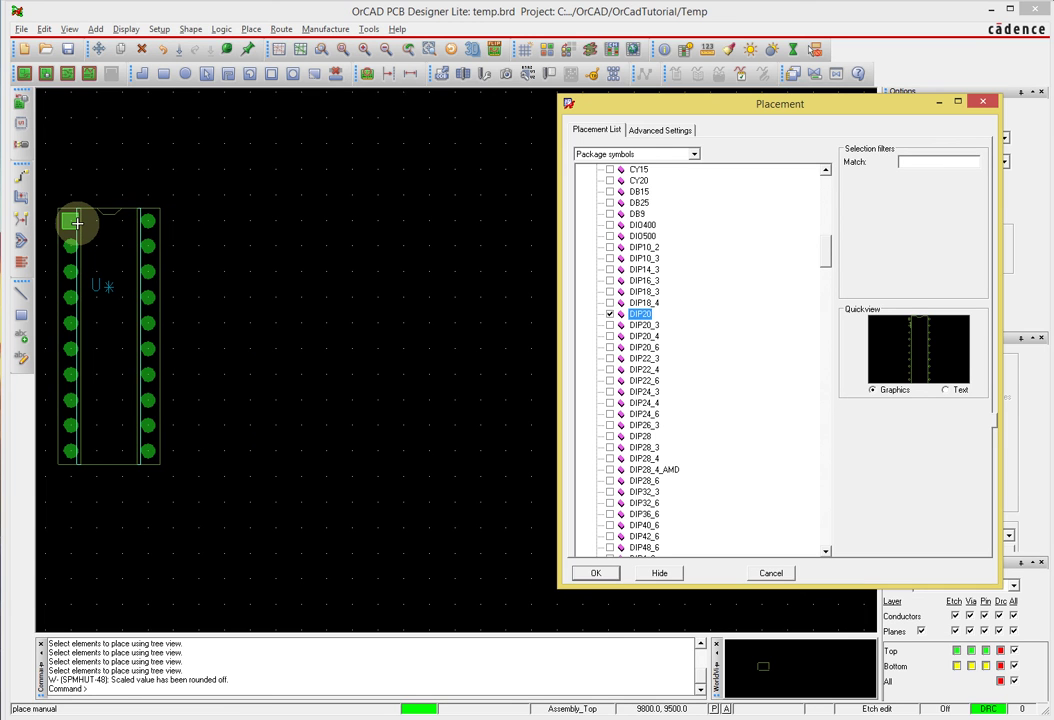
click(78, 224)
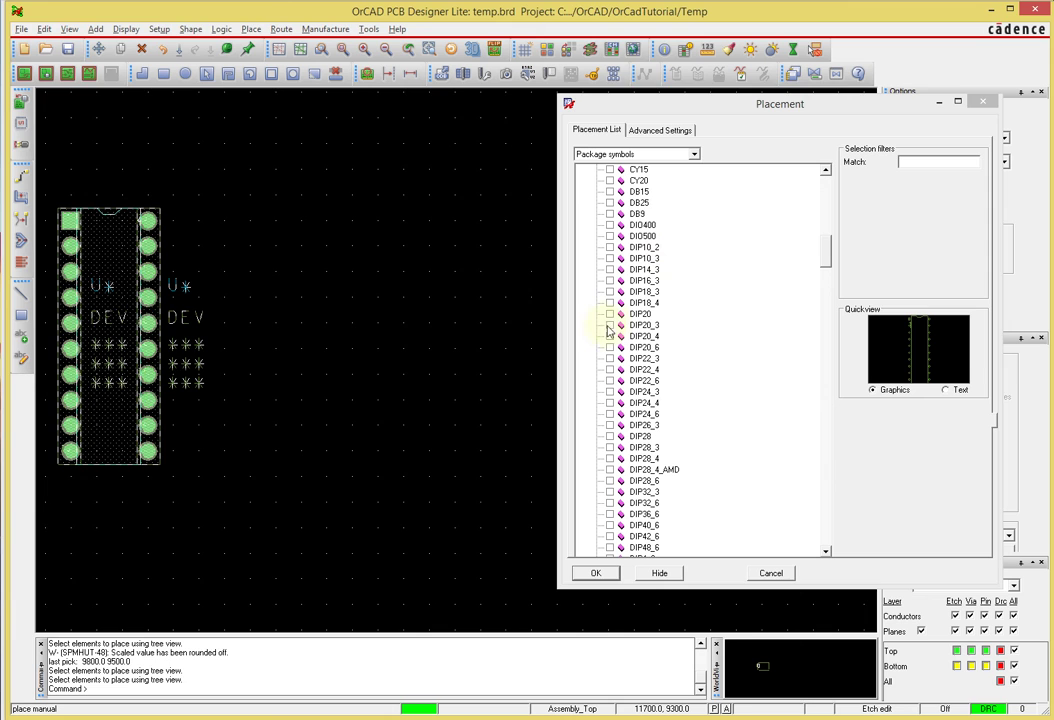
click(610, 326)
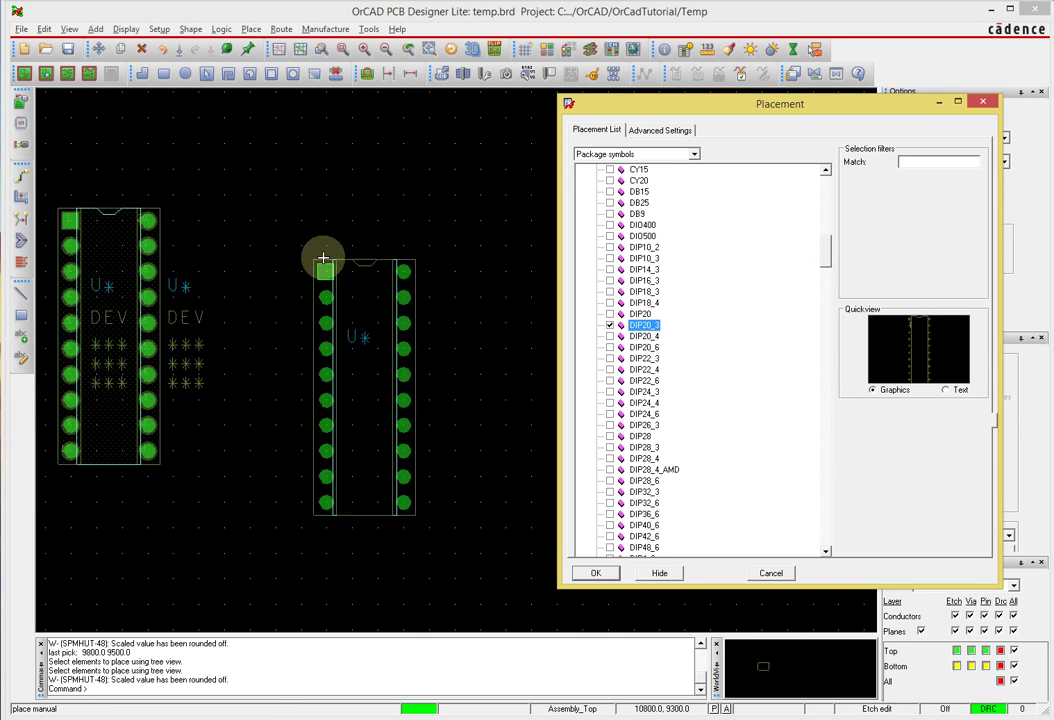
click(224, 229)
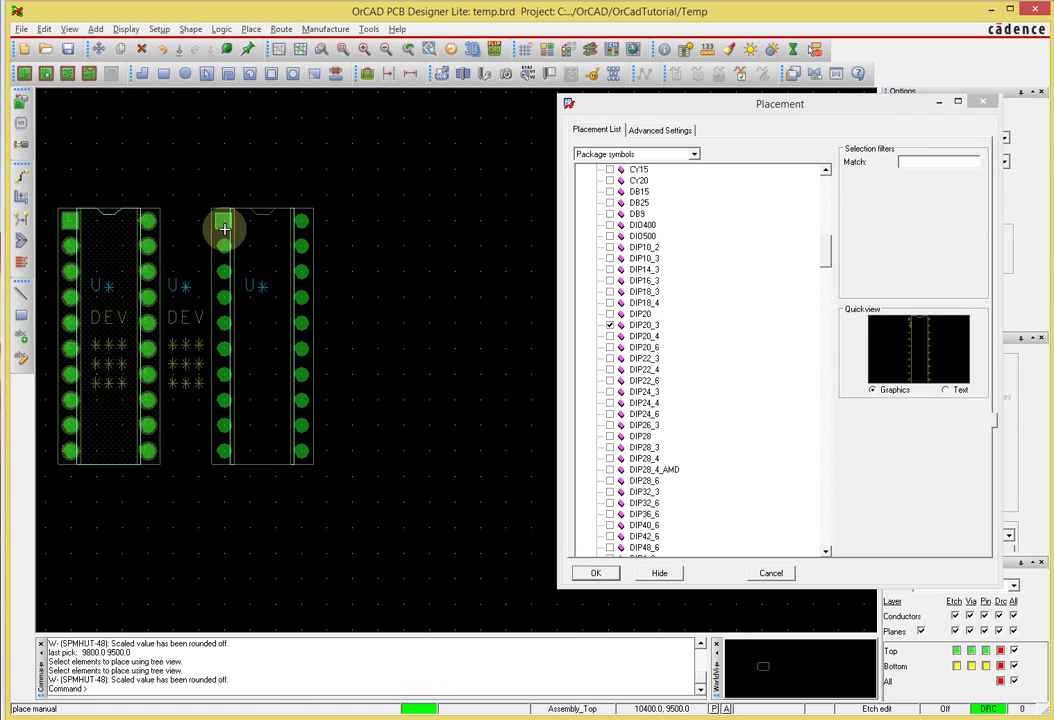
click(610, 347)
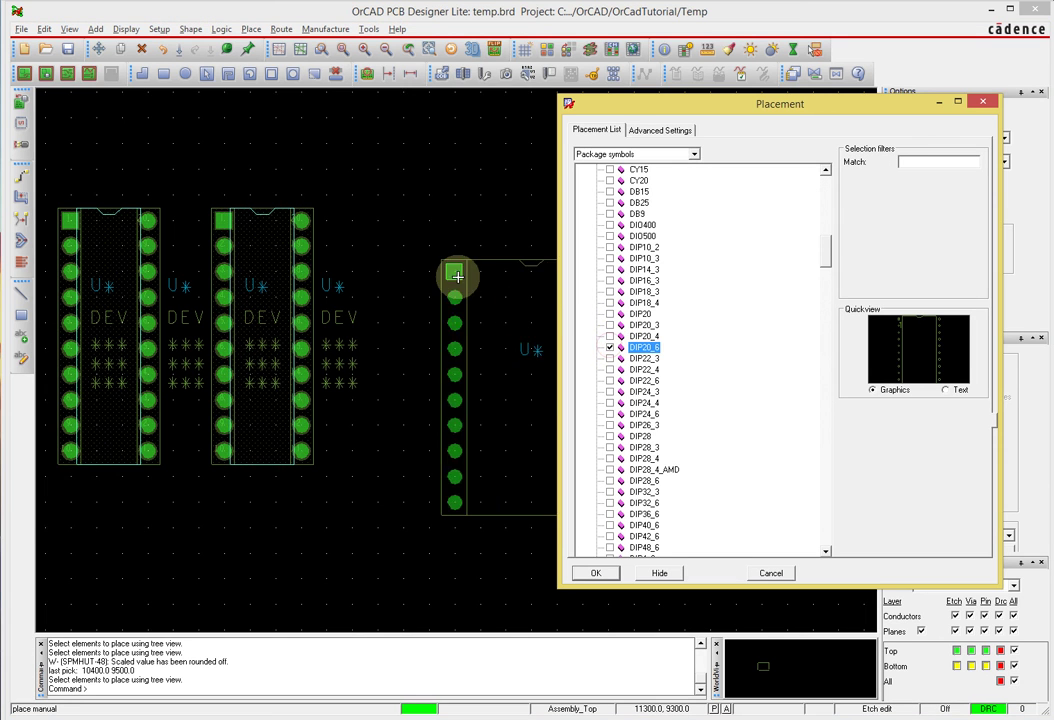
click(369, 225)
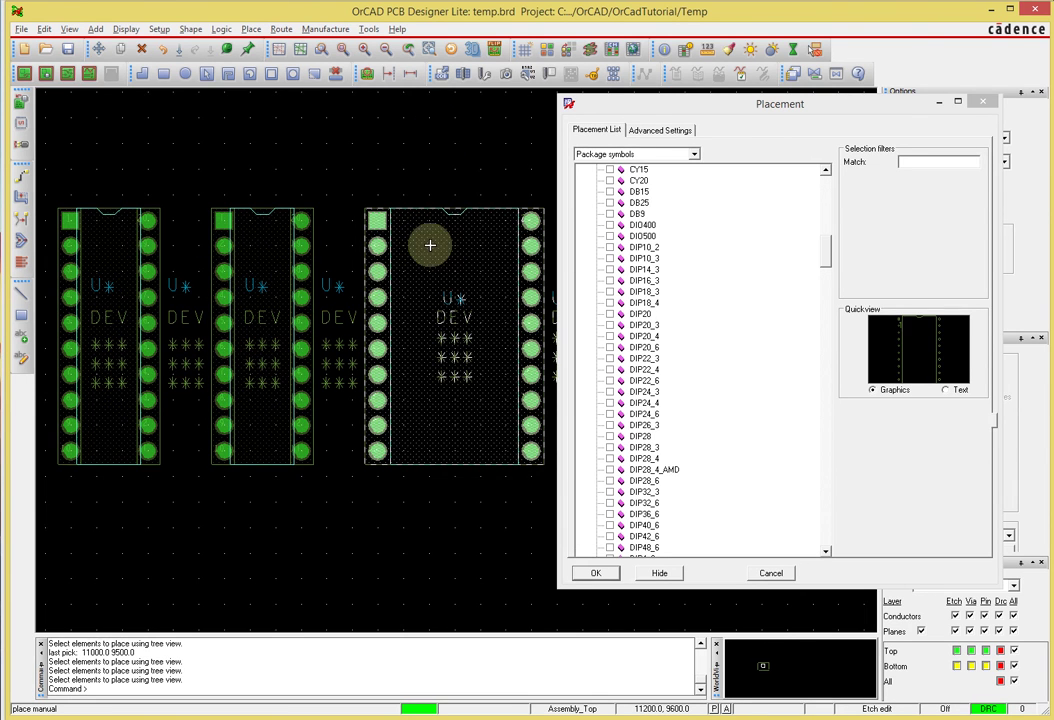
click(600, 575)
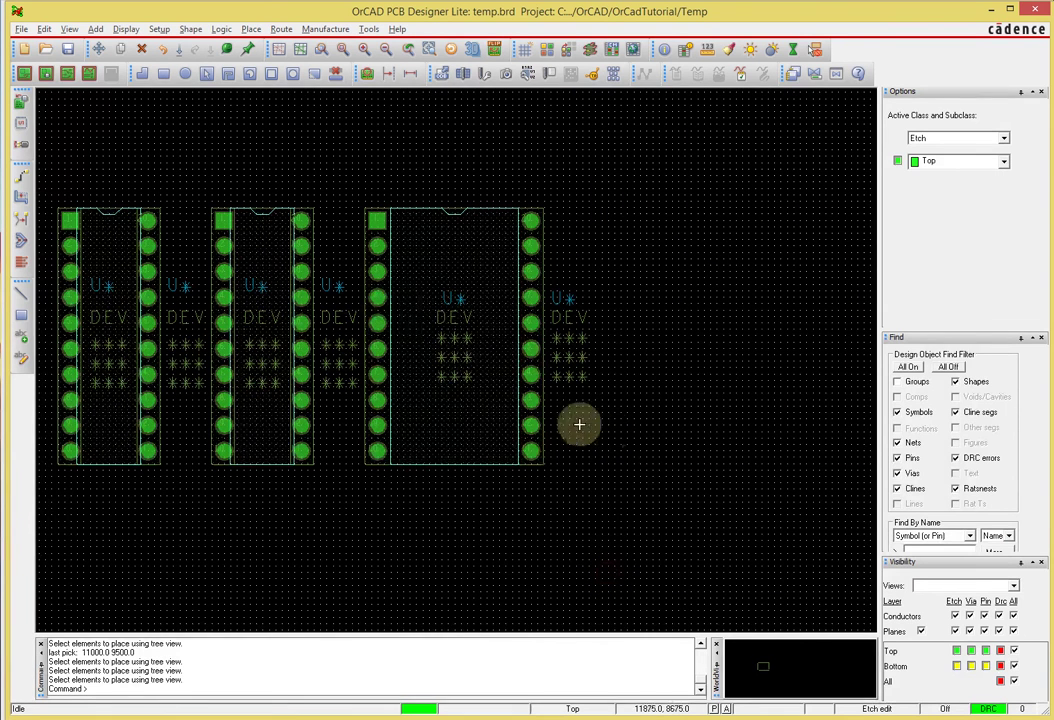
Hide the grid and measure the pin row spacing and the adjacent-pin pitch of the DIP20 footprint
key(F10)
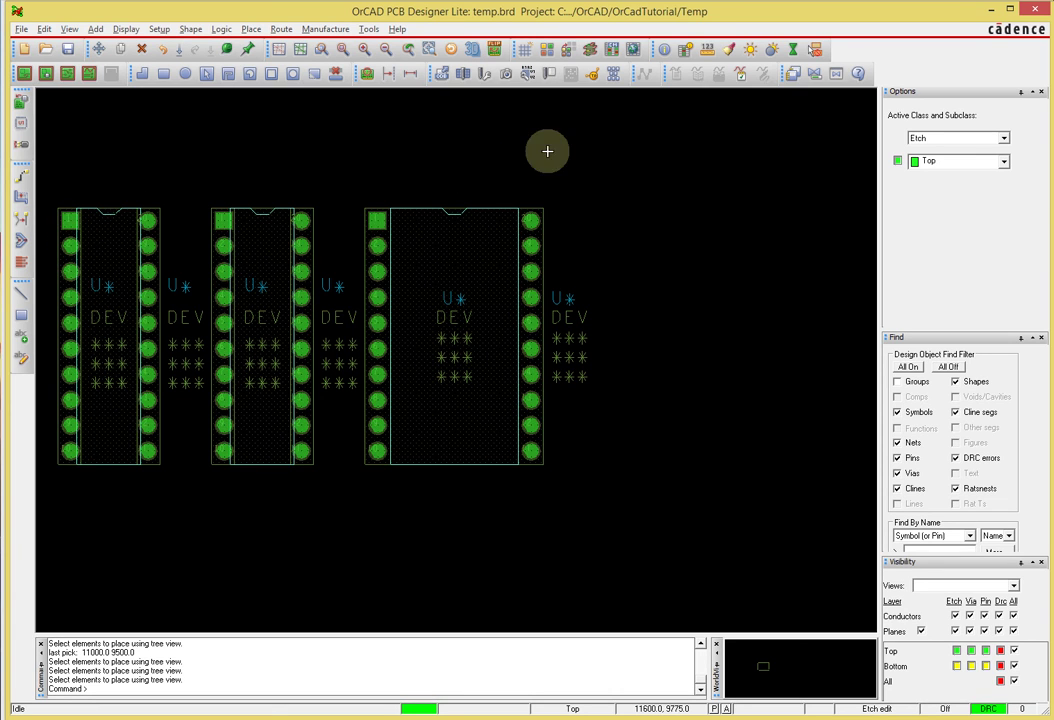
click(707, 50)
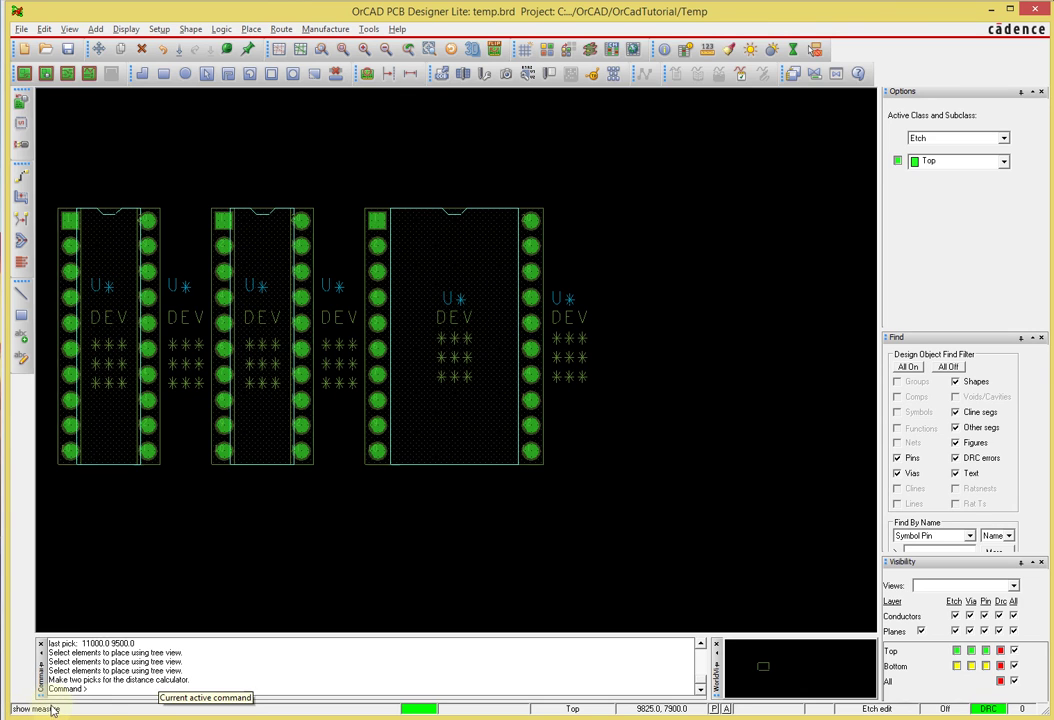
right_click(653, 238)
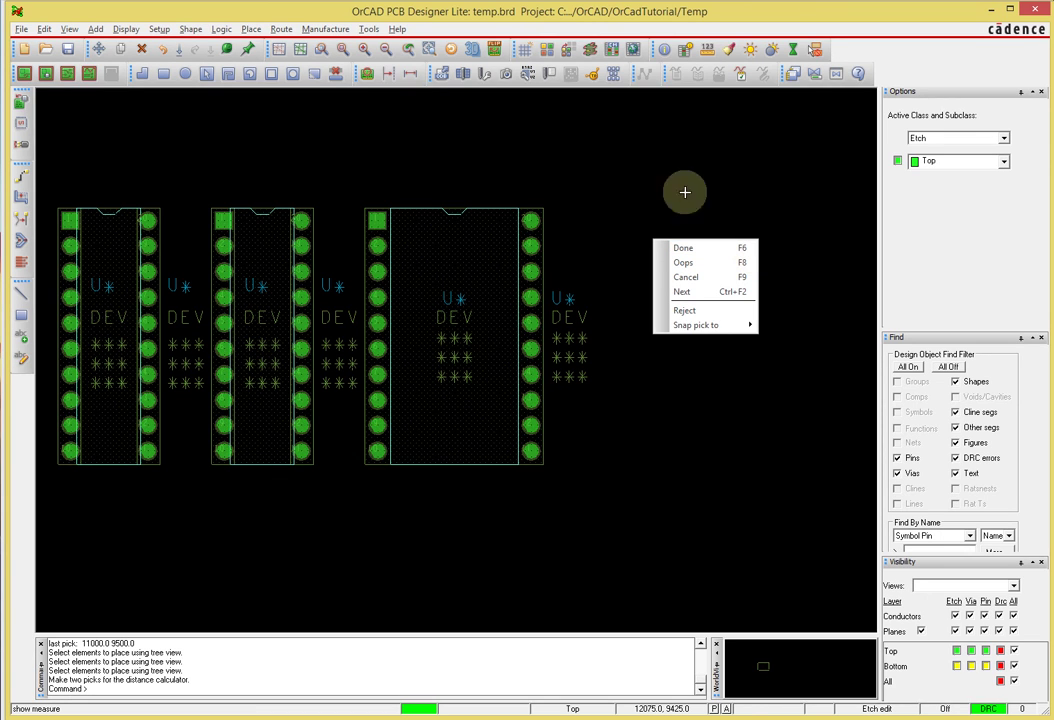
click(603, 153)
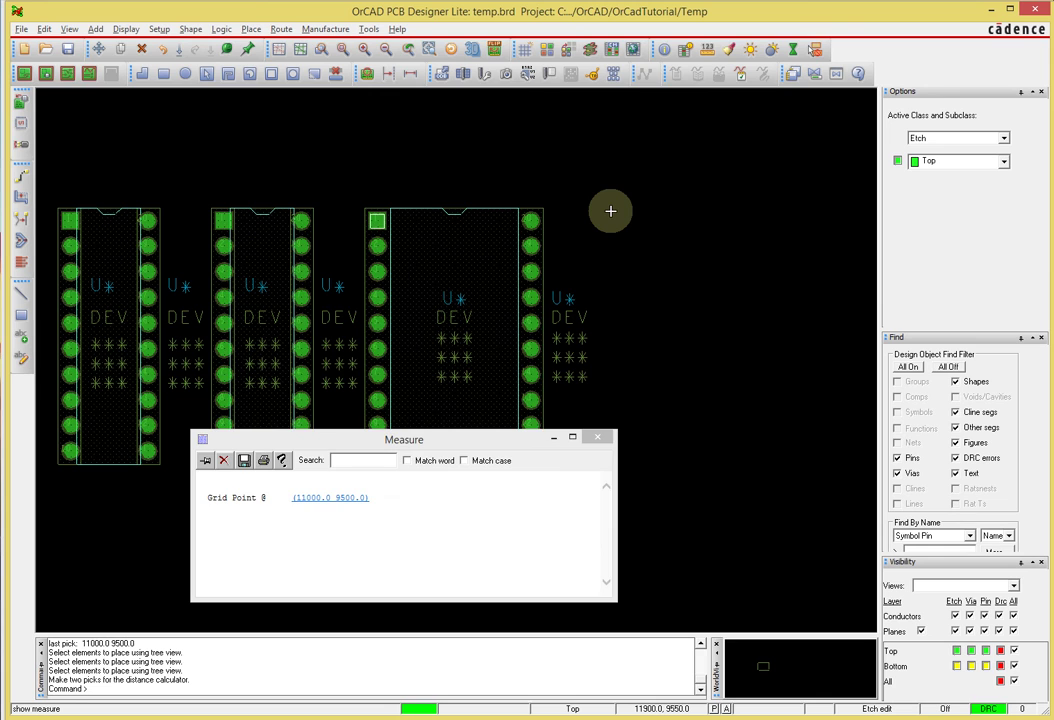
click(597, 437)
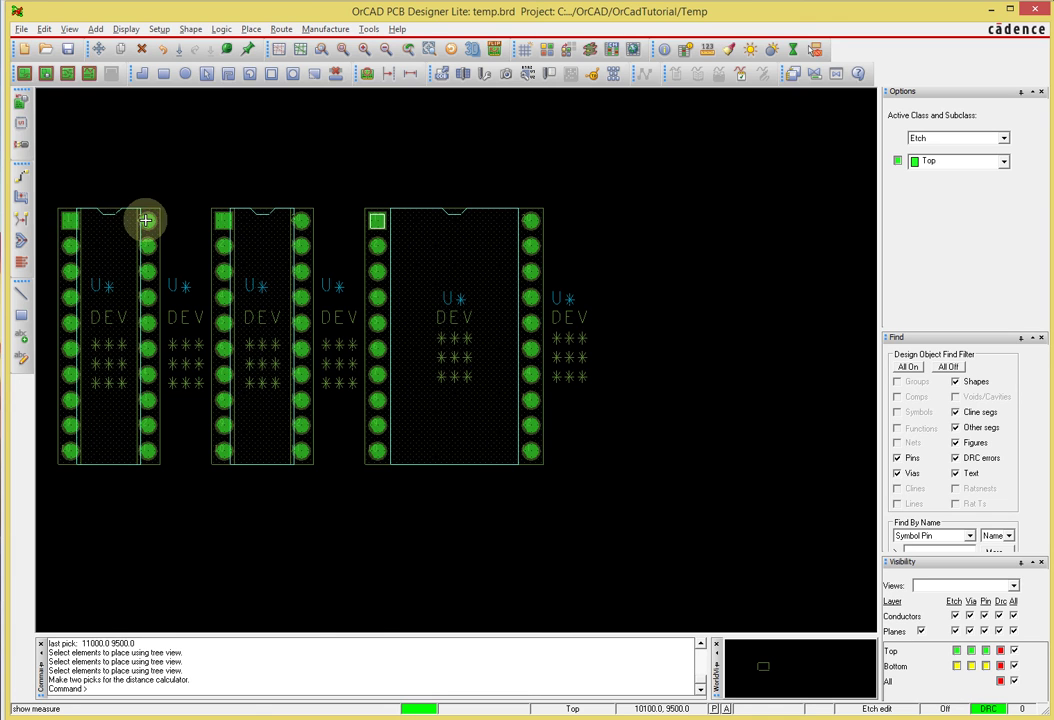
click(70, 221)
click(148, 218)
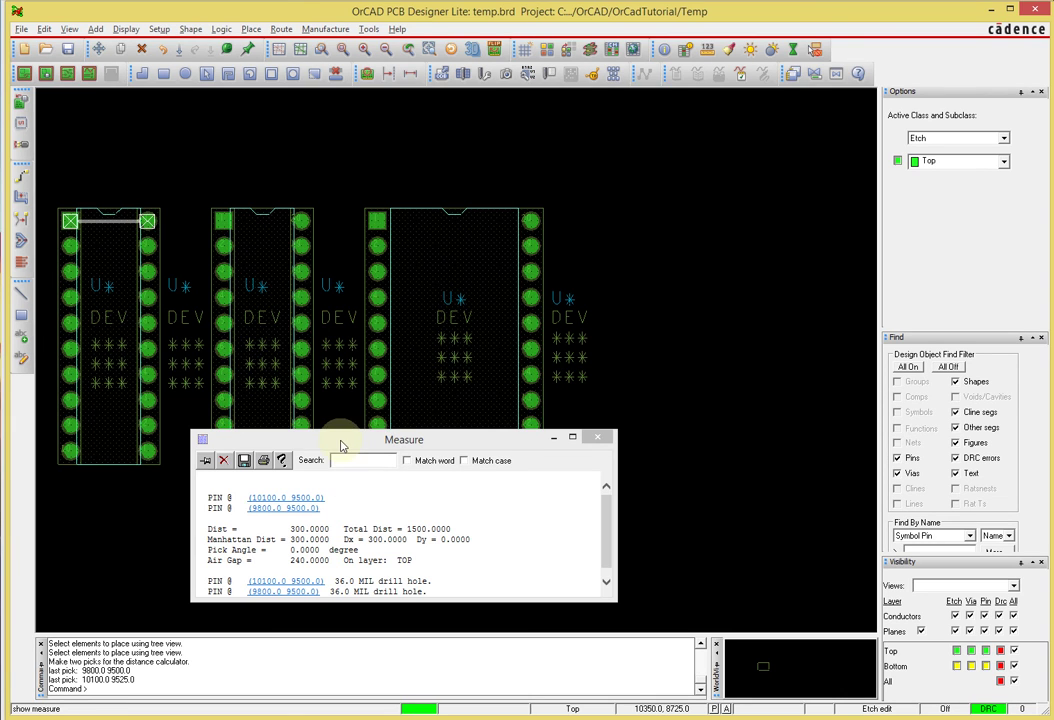
drag(341, 441, 355, 359)
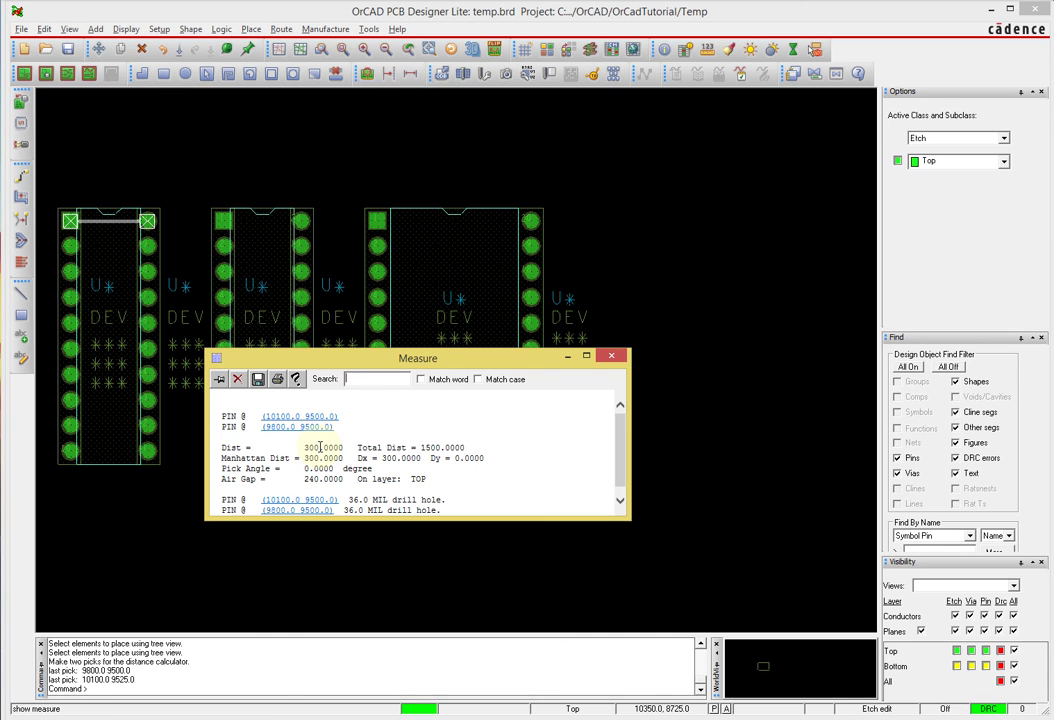
click(70, 221)
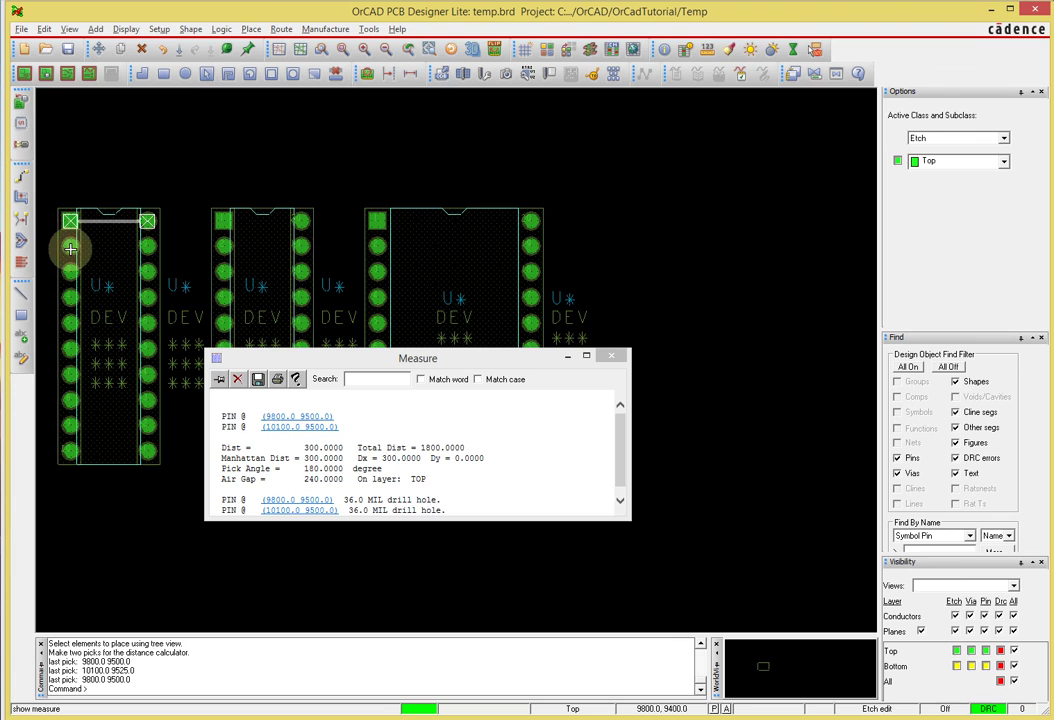
click(70, 247)
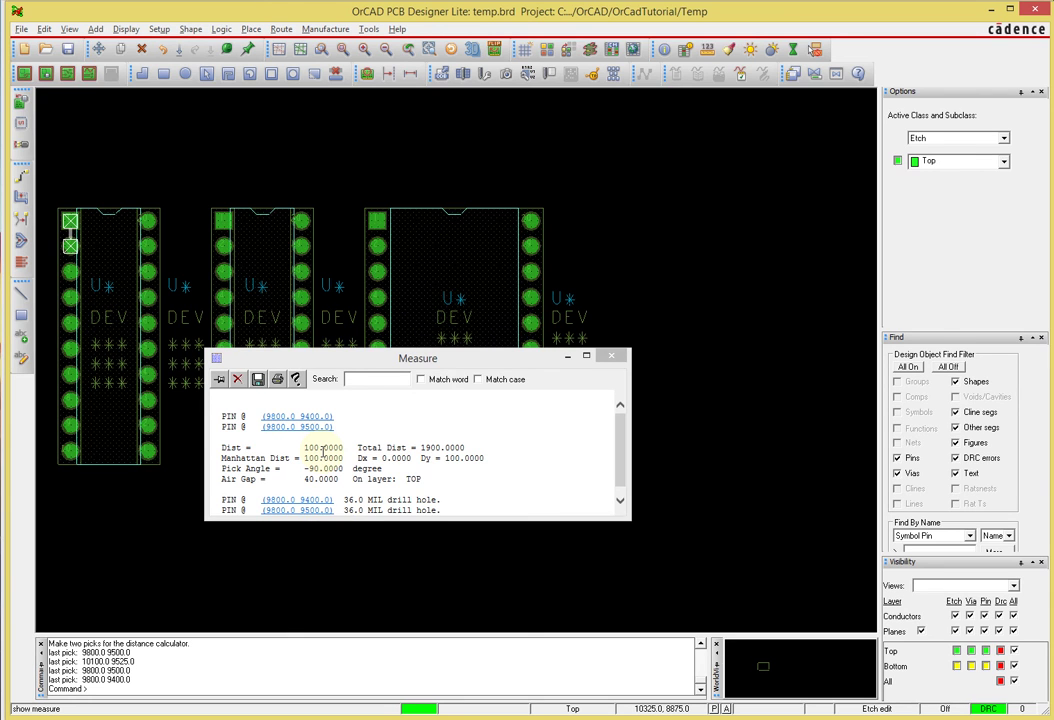
Measure the pin row spacing and the adjacent-pin pitch of the DIP20_3 footprint in the middle
click(225, 220)
click(303, 220)
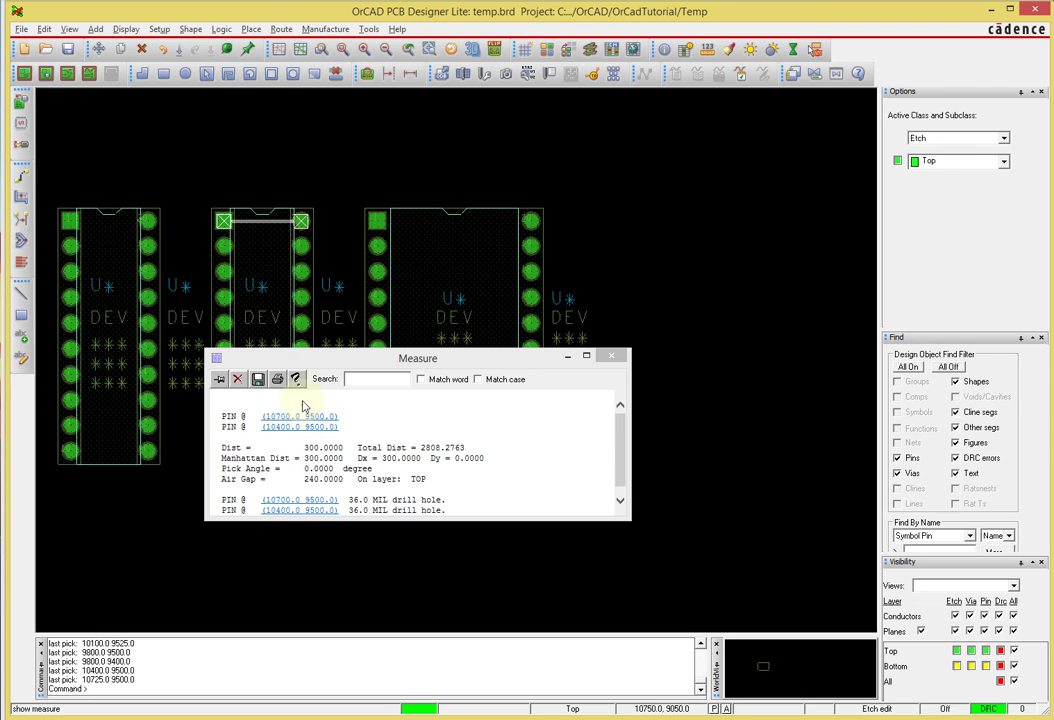
click(223, 220)
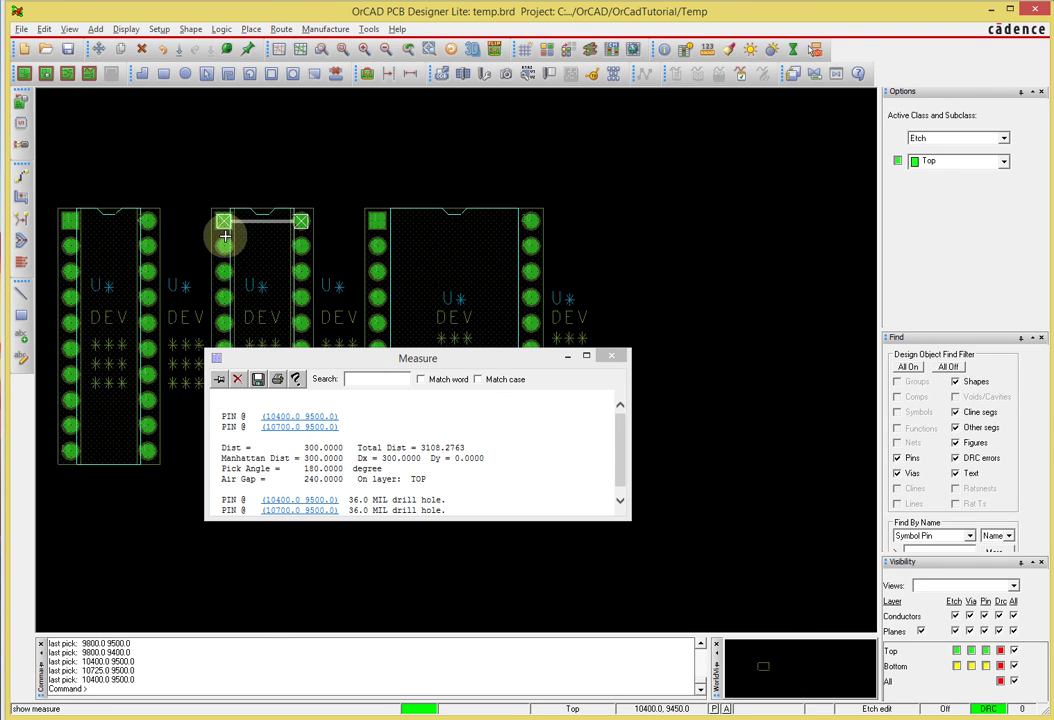
click(223, 246)
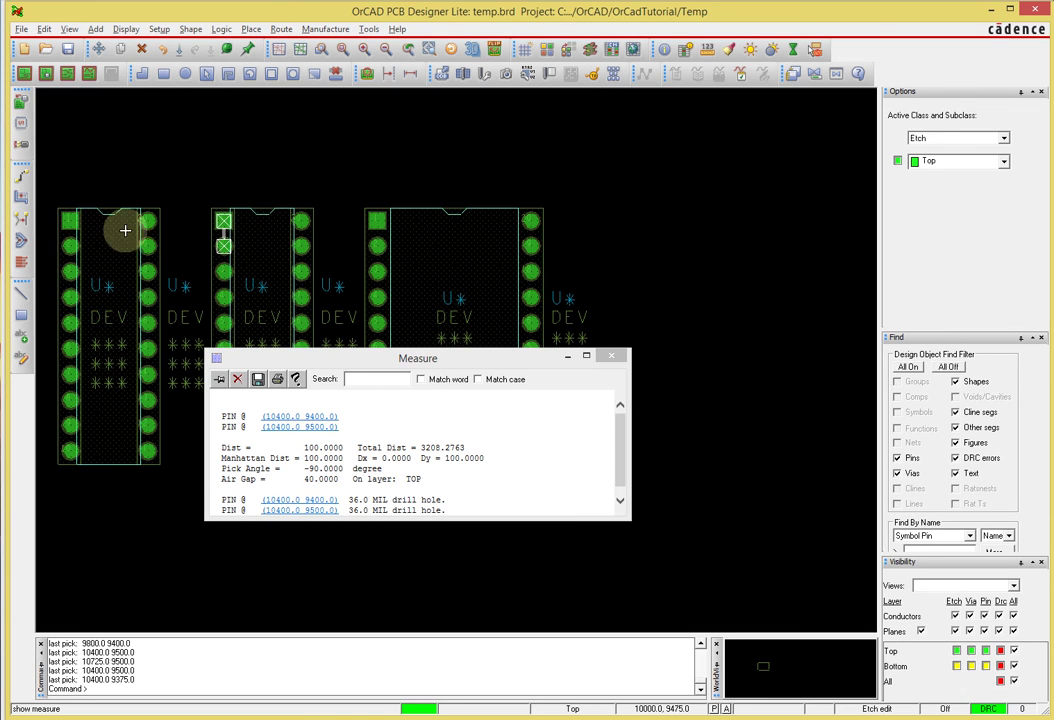
Measure the pin row spacing and the adjacent-pin pitch of the wide DIP20_6 footprint, and finish measuring
click(377, 220)
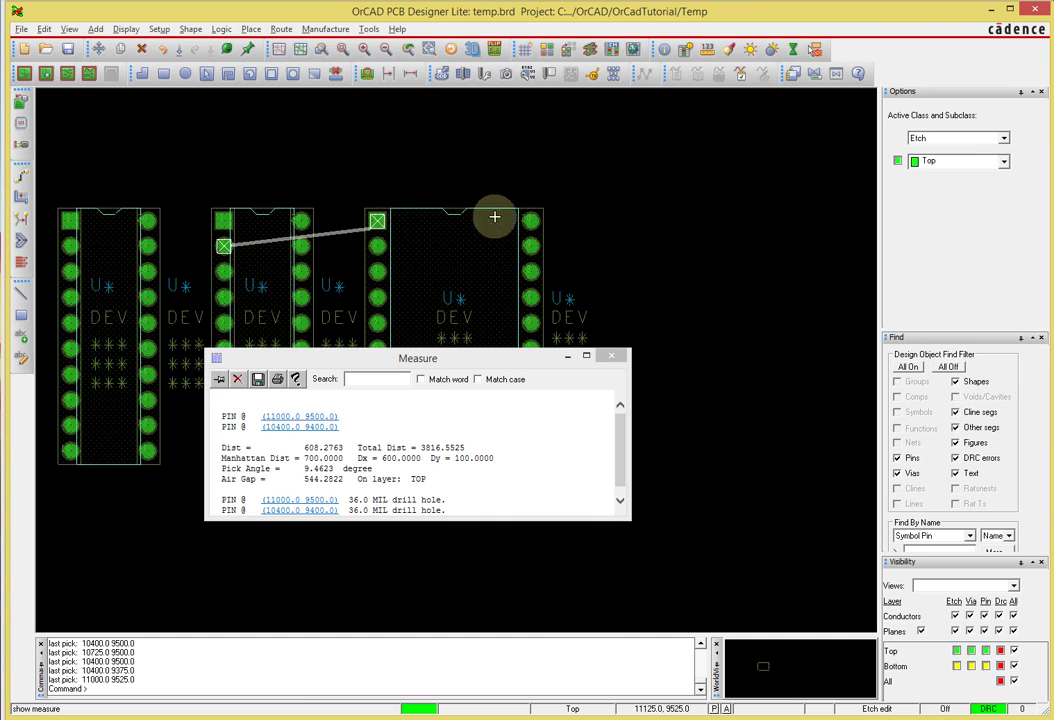
click(534, 219)
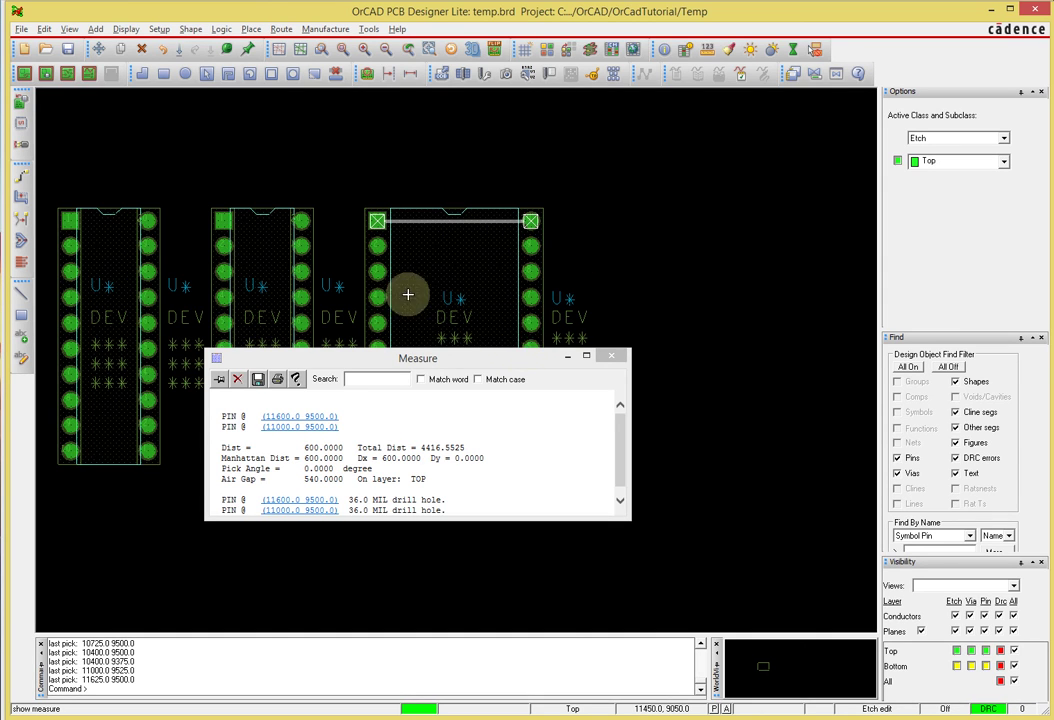
click(377, 246)
click(377, 221)
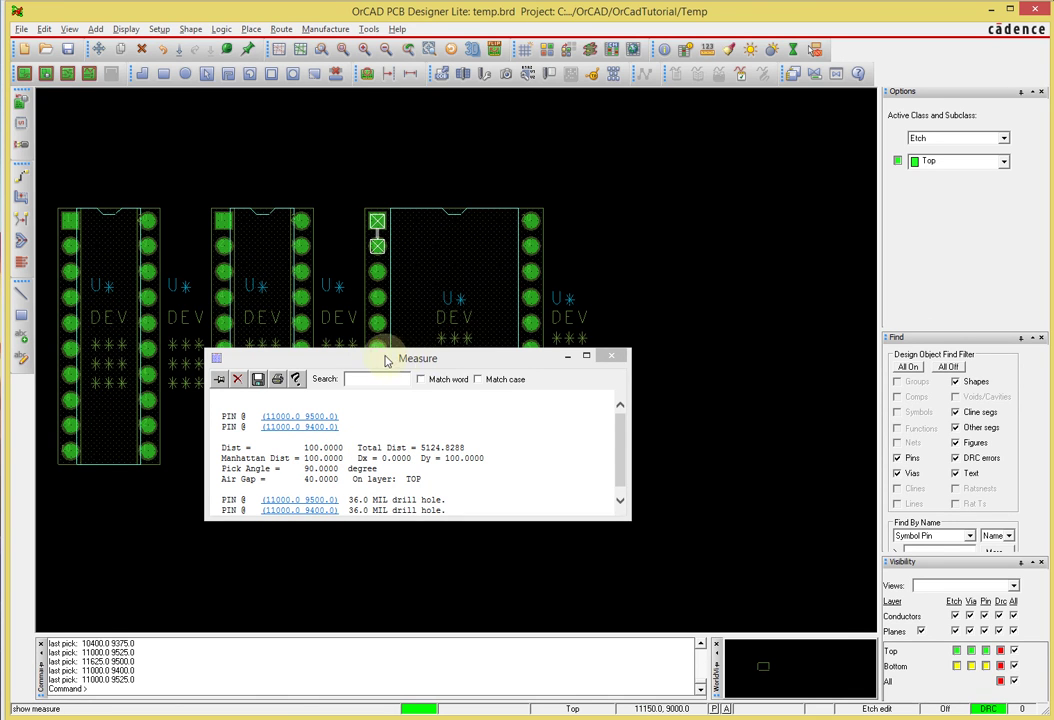
drag(401, 358, 576, 464)
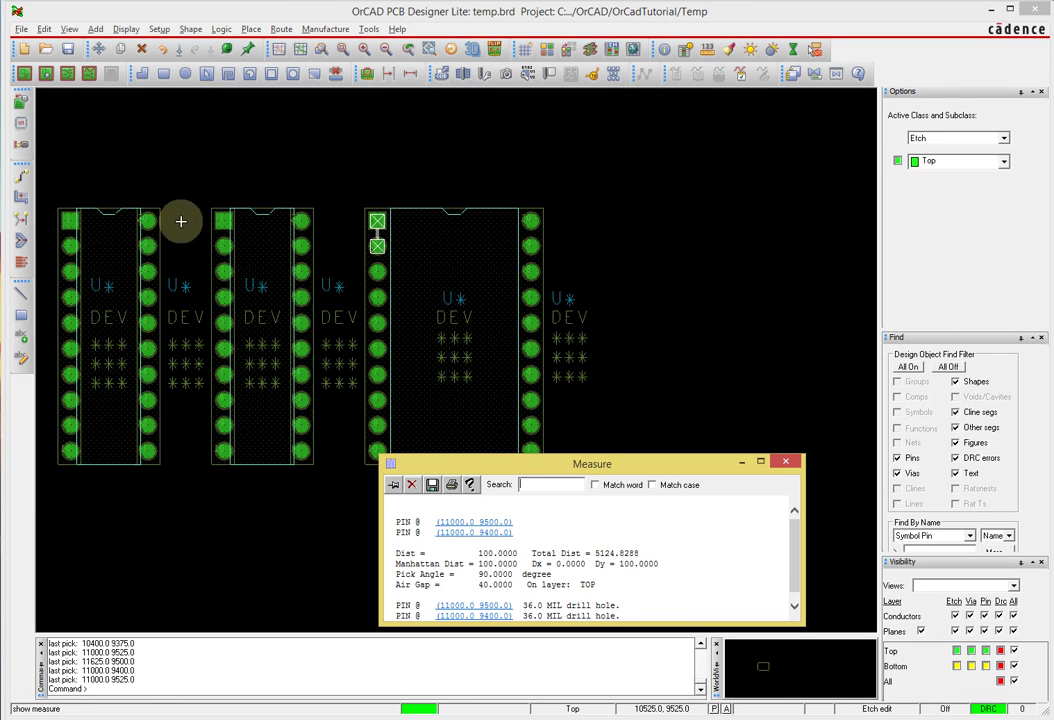
click(789, 462)
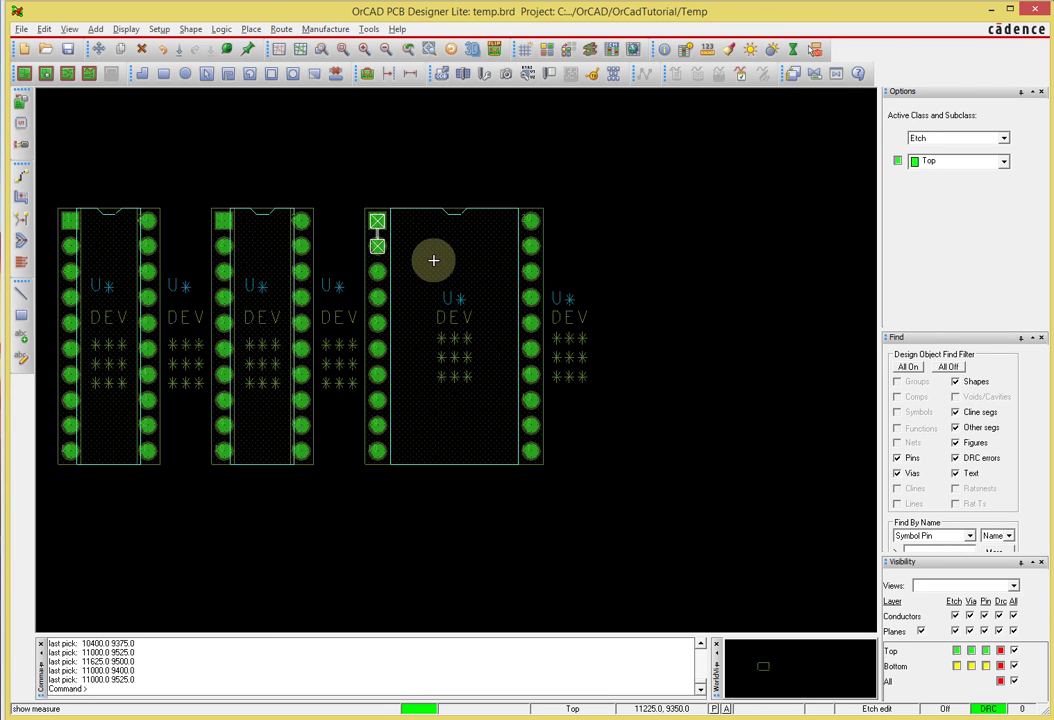
right_click(639, 194)
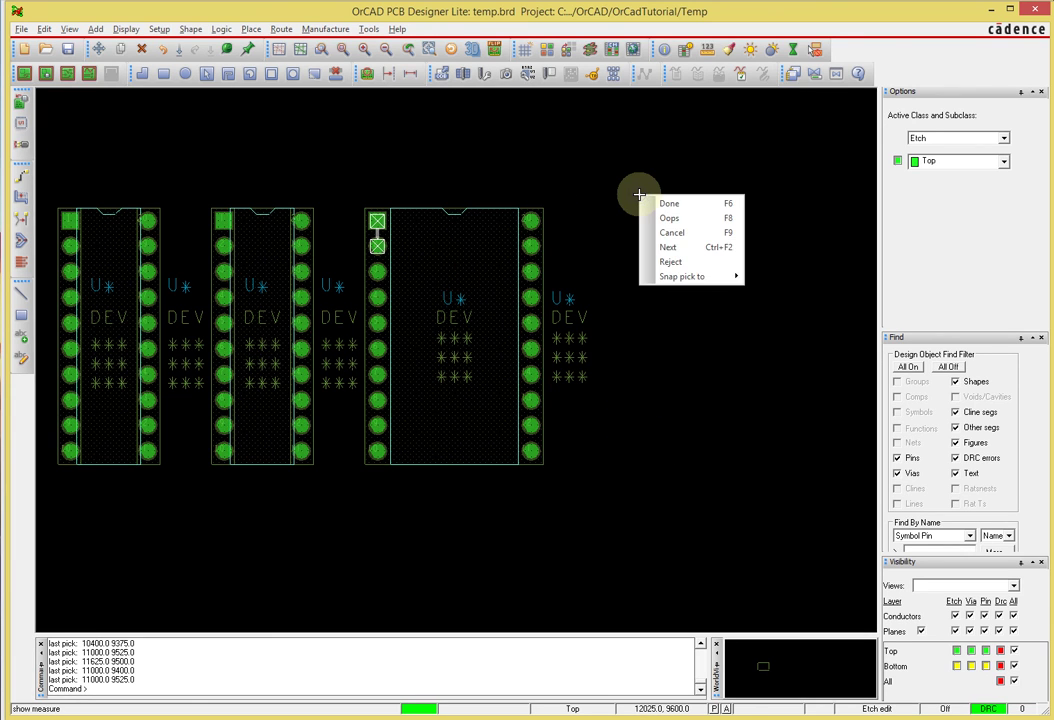
click(674, 203)
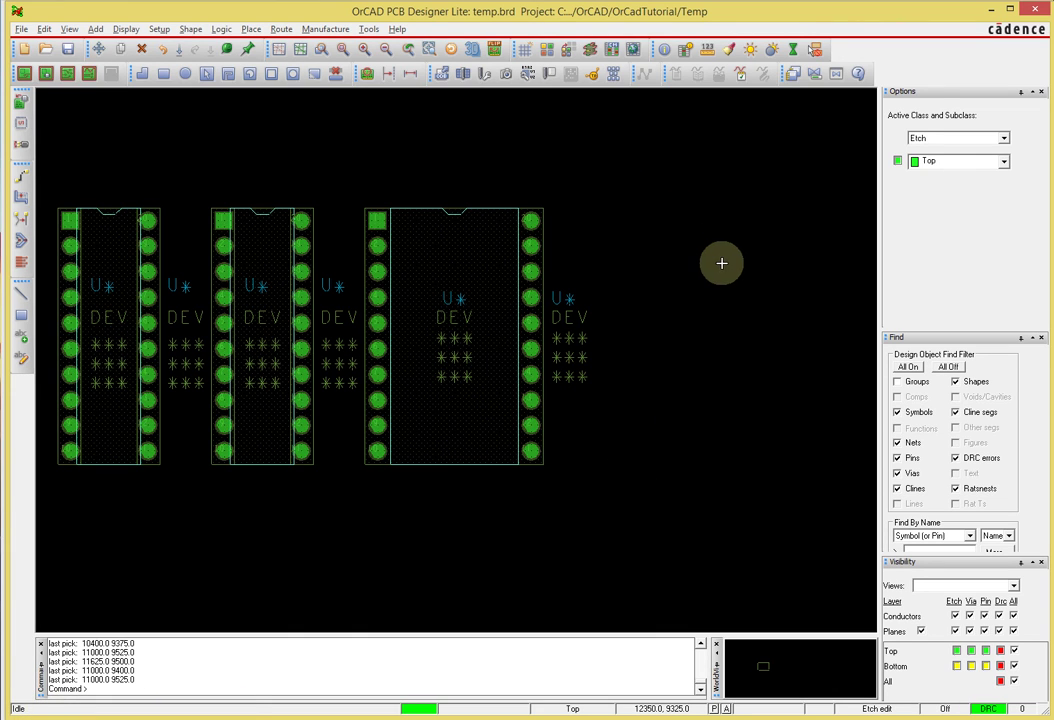
Delete all three DIP20 footprints from the board and finish the deletion
key(Delete)
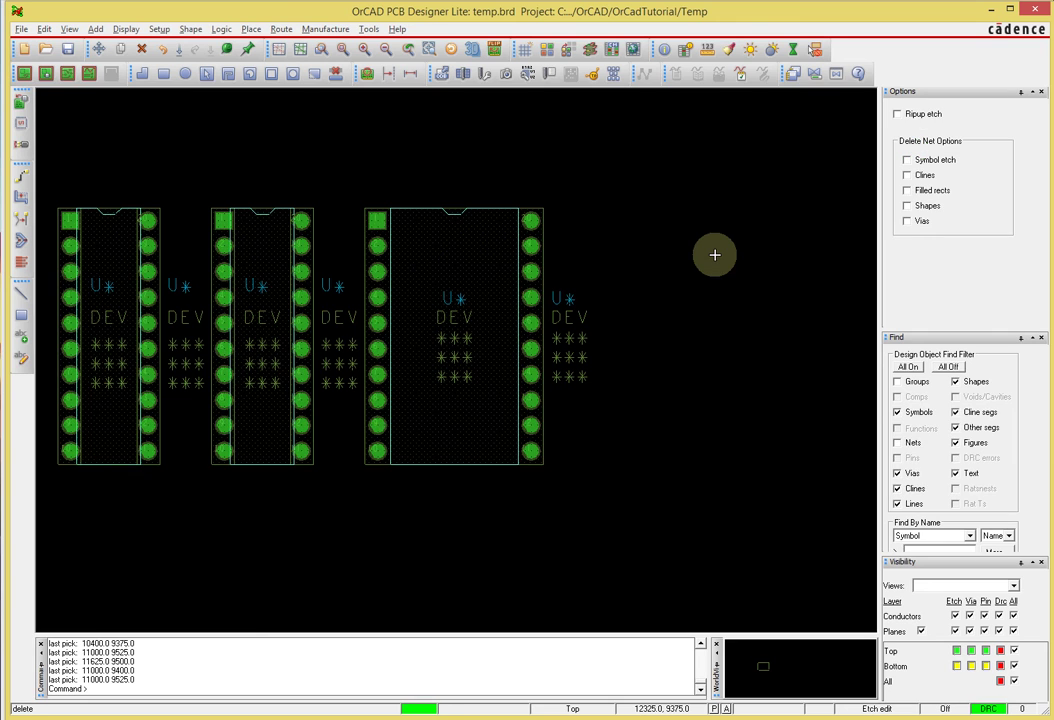
drag(42, 162, 665, 522)
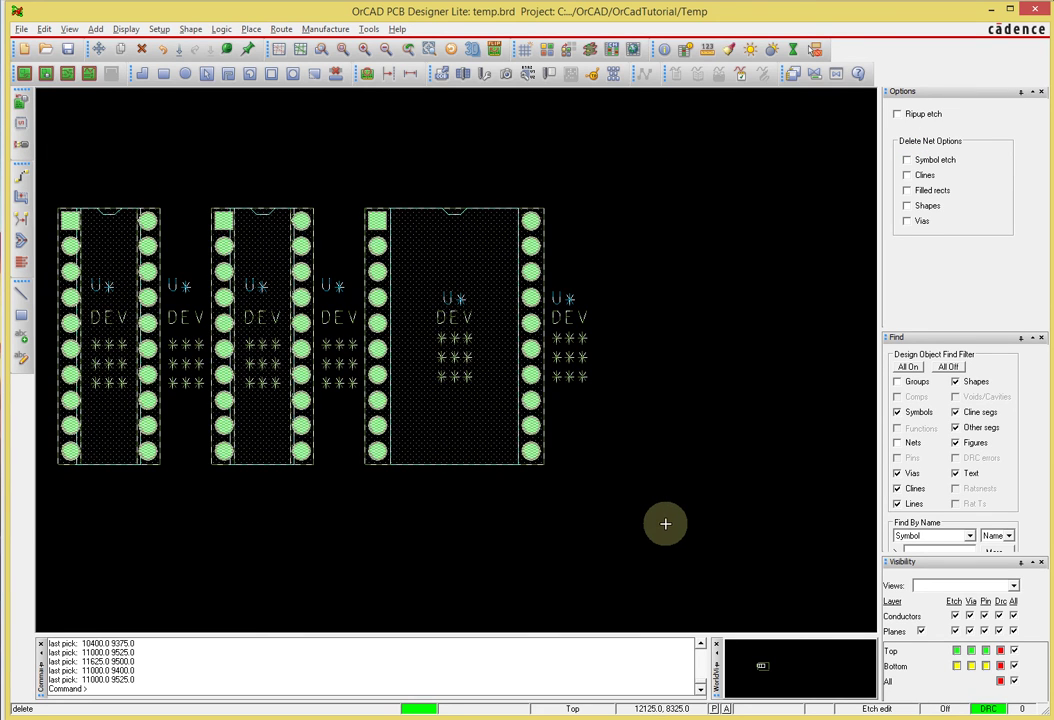
click(616, 189)
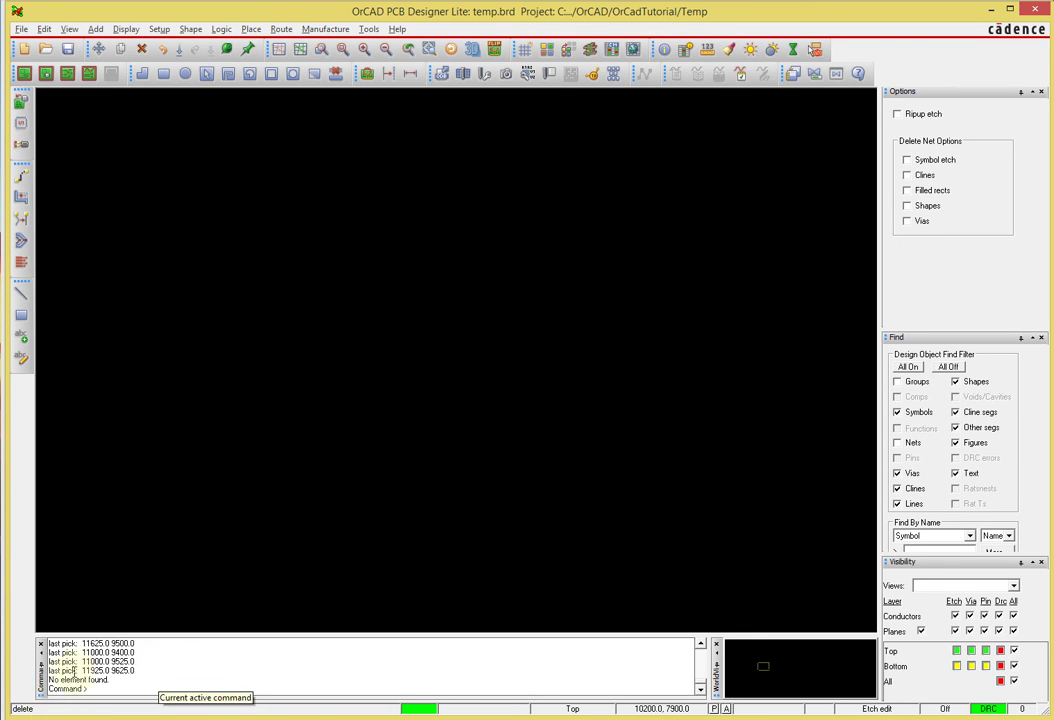
right_click(417, 272)
click(452, 282)
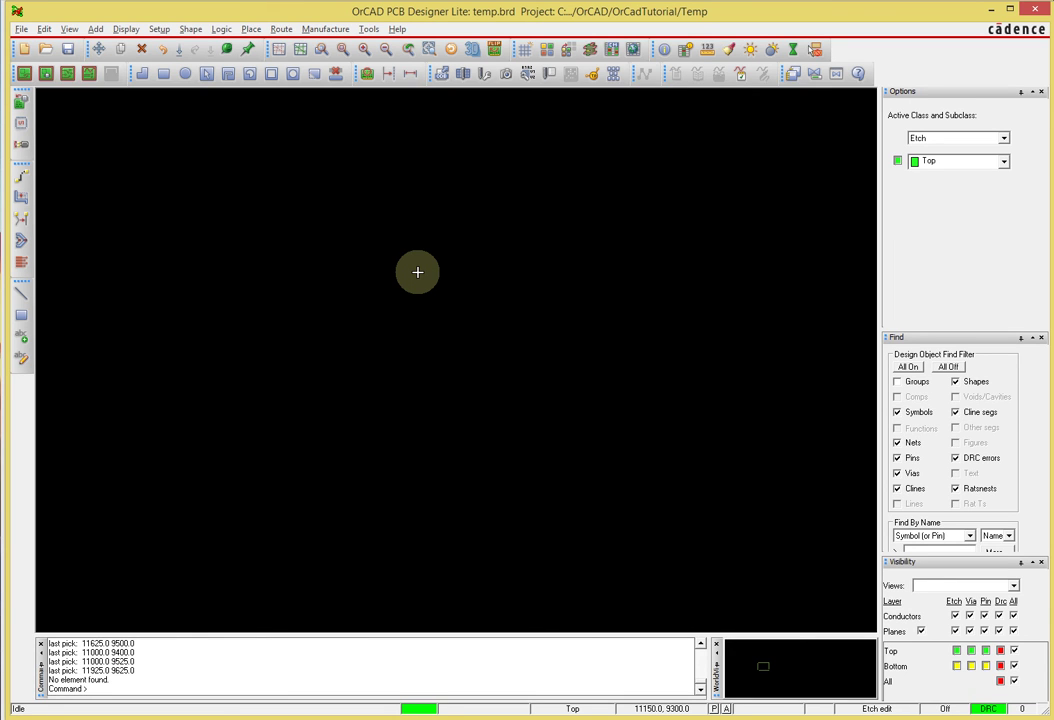
Place the DIP14_3 package symbol on the board and finish the placement
click(22, 103)
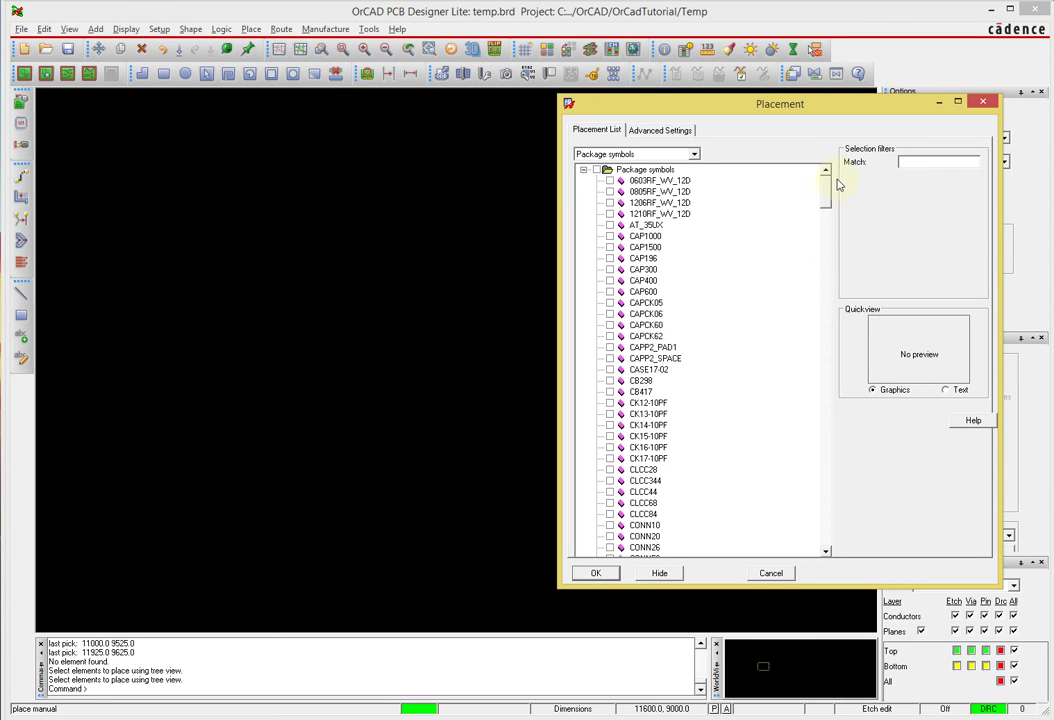
drag(826, 188, 838, 253)
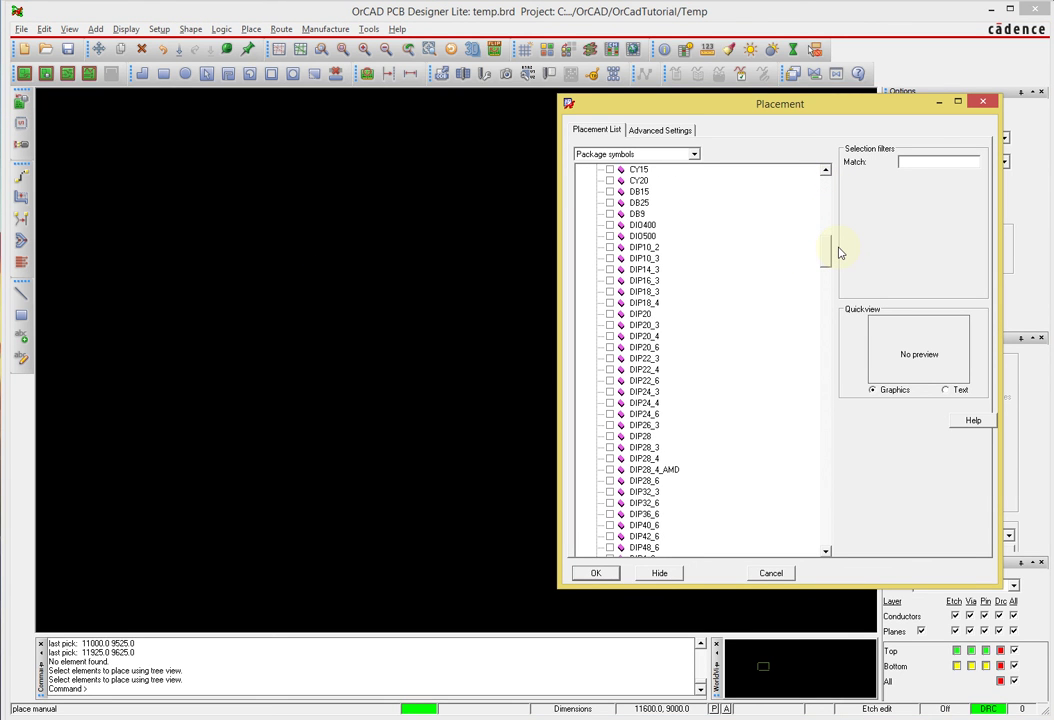
click(611, 270)
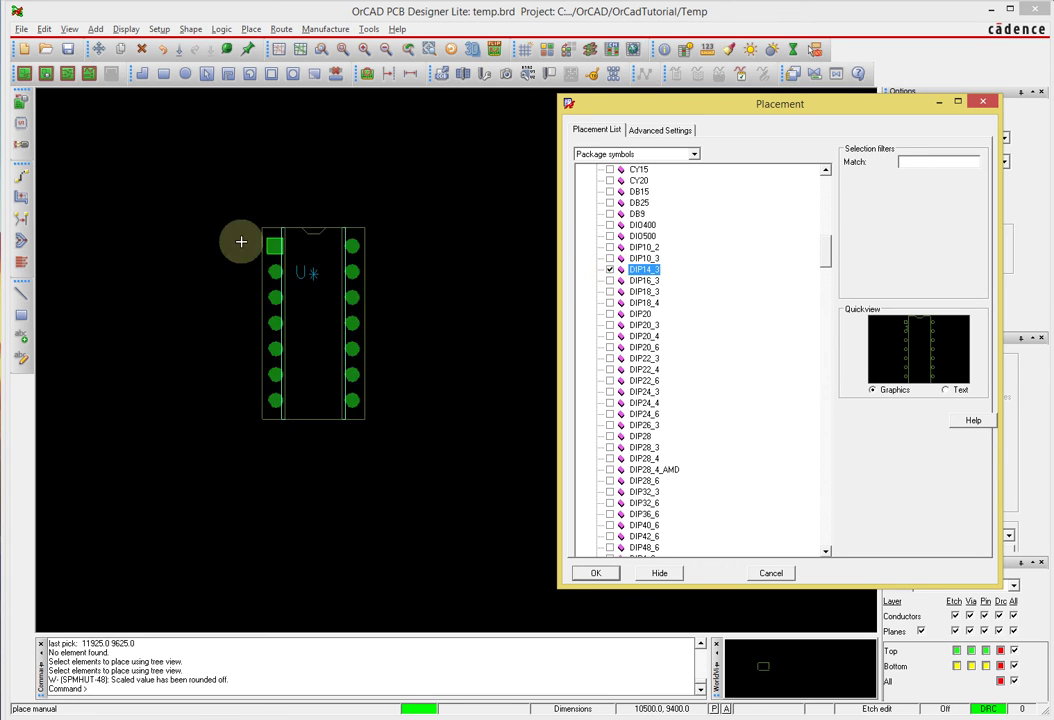
click(103, 235)
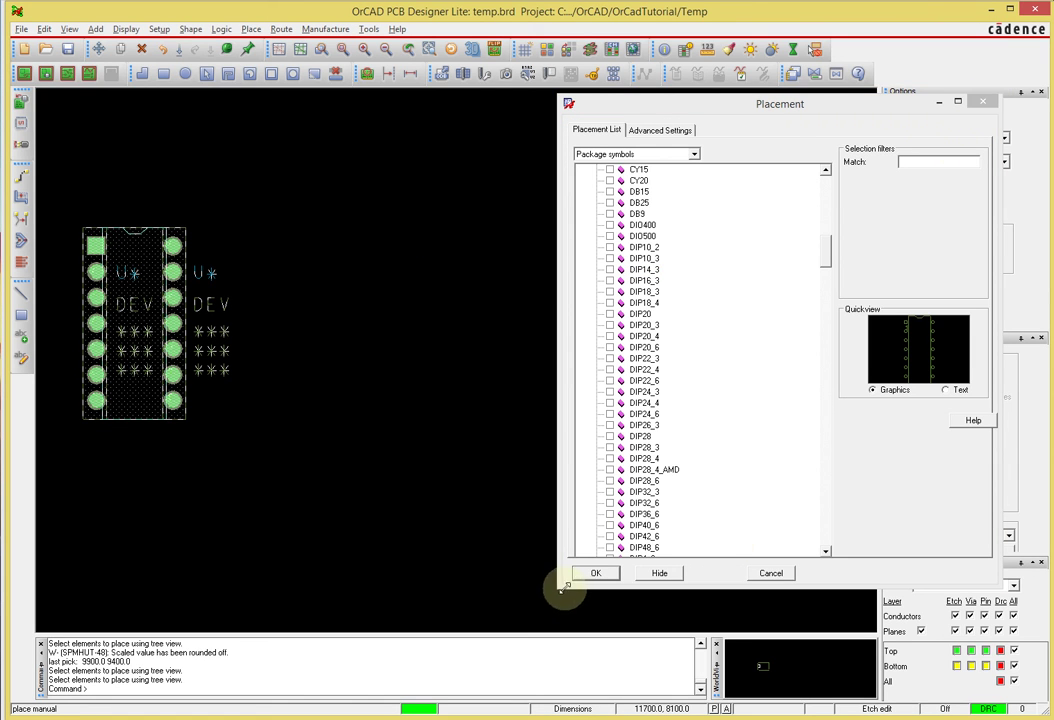
click(595, 573)
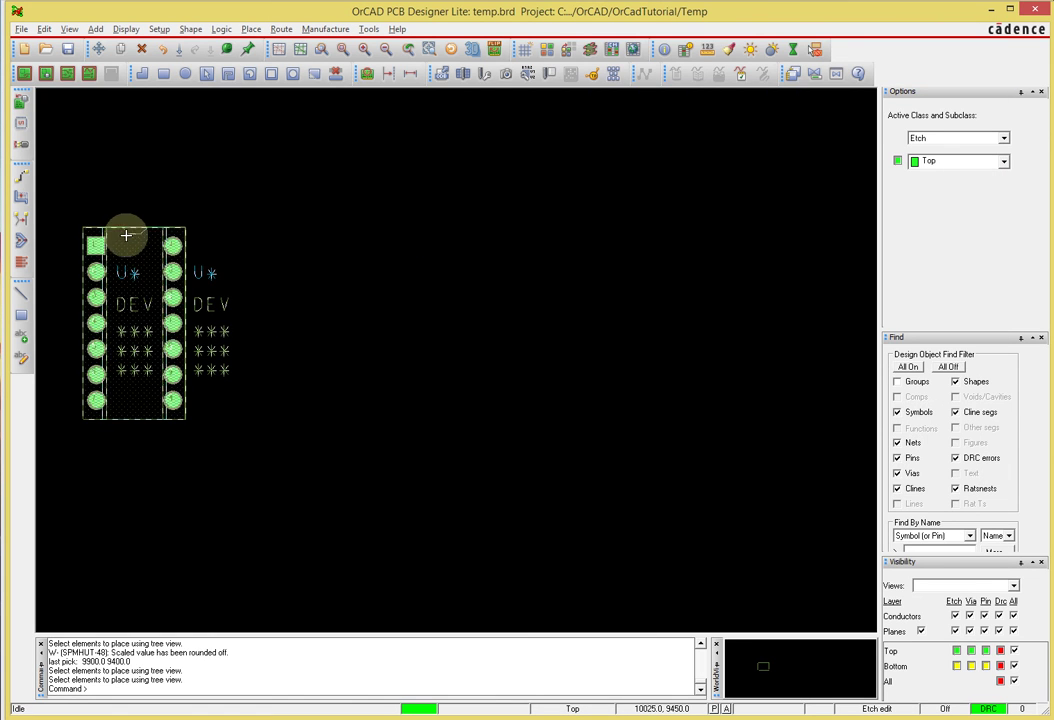
Measure the DIP14_3 footprint's pin row spacing and the pitch between pins 1 and 2
drag(103, 258, 325, 286)
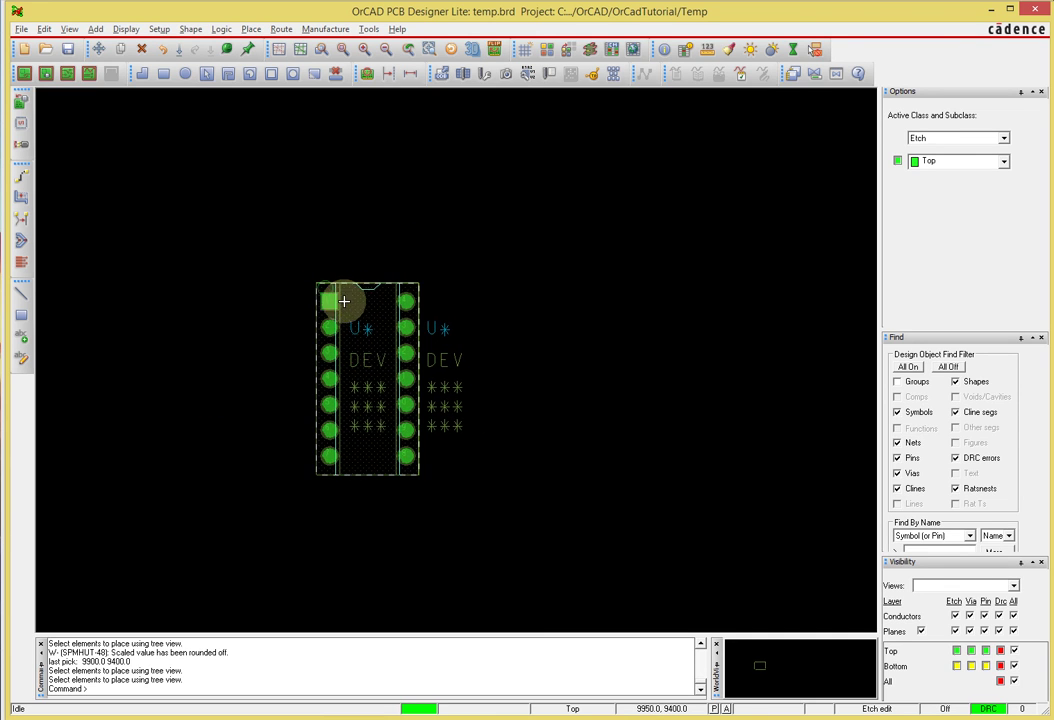
scroll(335, 302, up, 2)
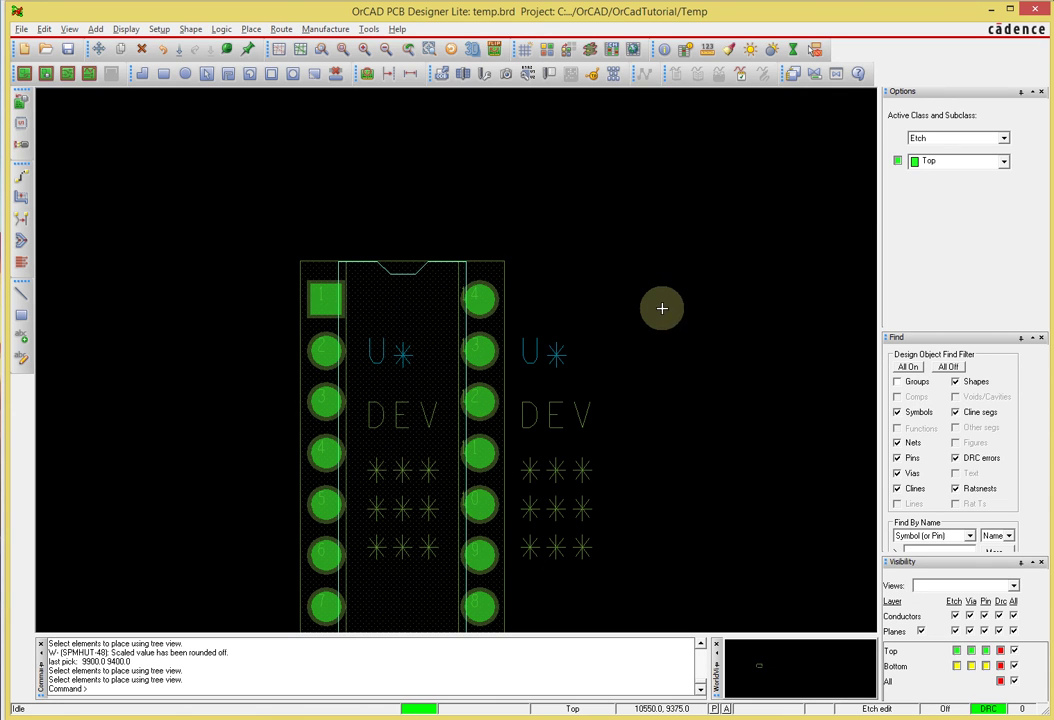
click(708, 50)
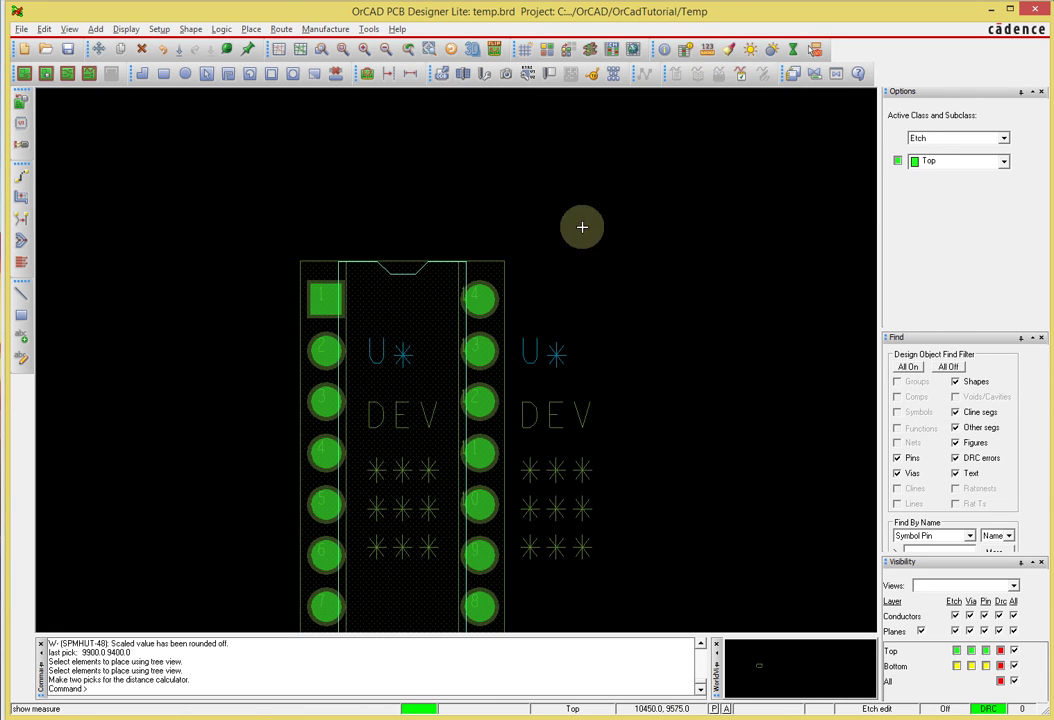
click(327, 299)
click(479, 299)
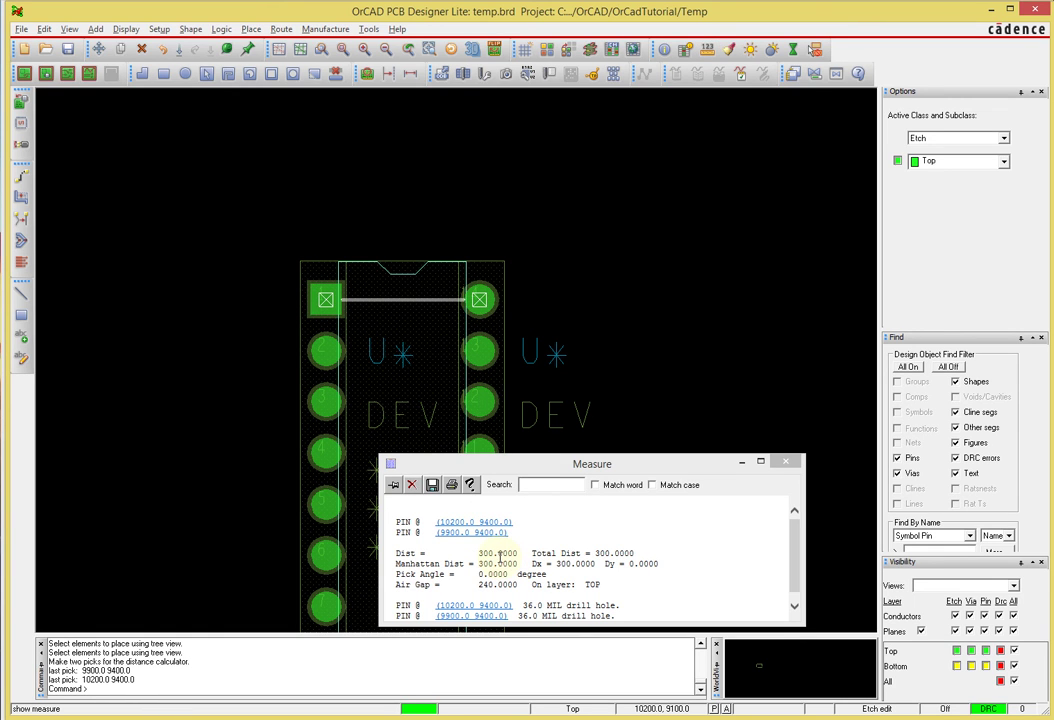
click(328, 300)
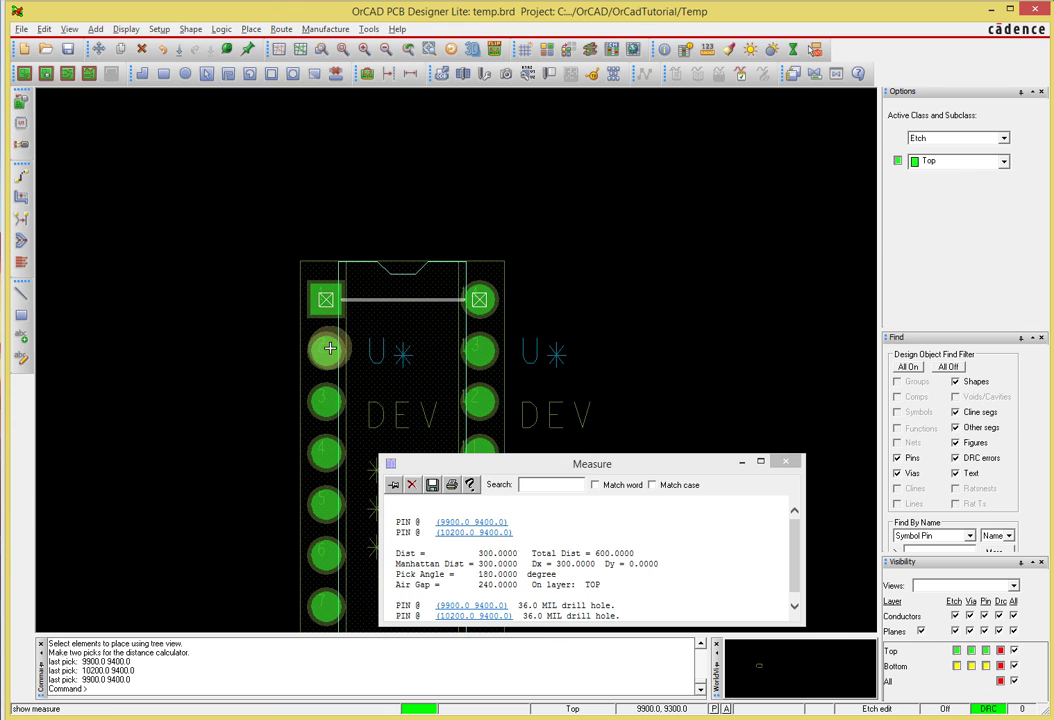
click(330, 348)
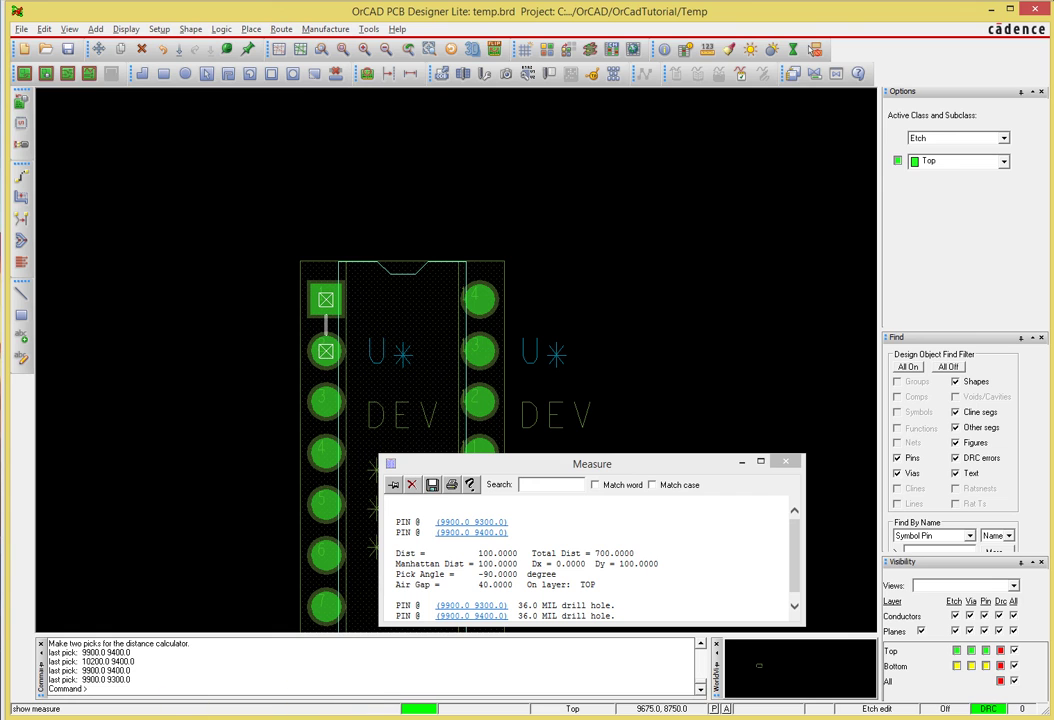
Check the 14-pin package's row spacing and pin pitch in the sn74ls00 datasheet in the browser, and return to OrCAD PCB Designer
key(alt+Tab)
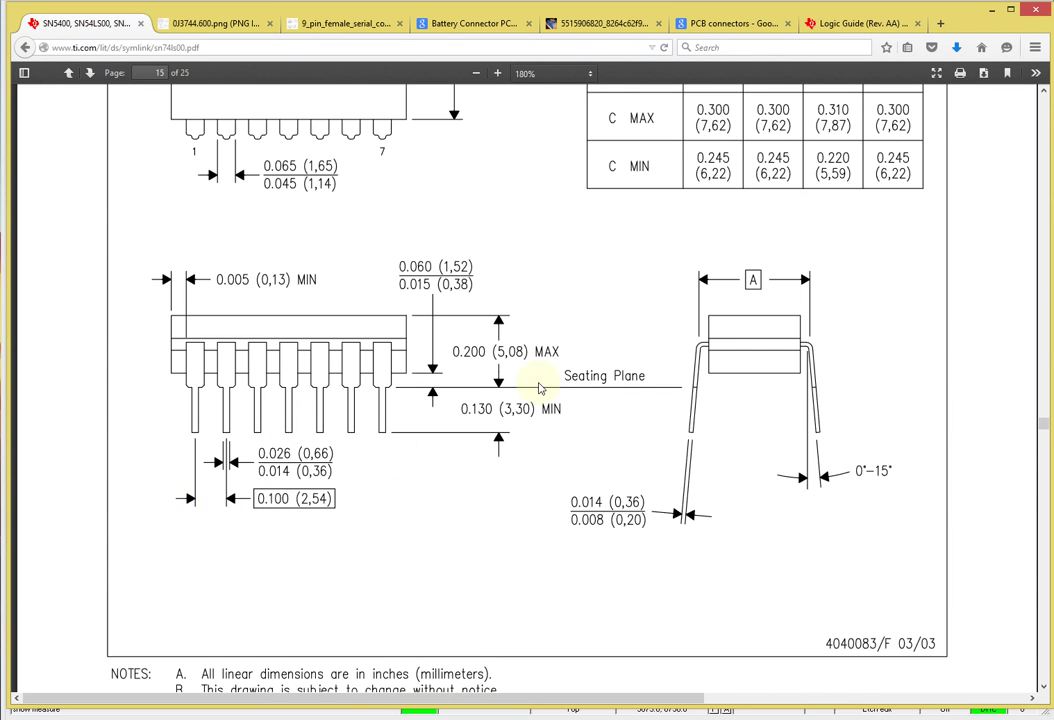
scroll(693, 302, up, 2)
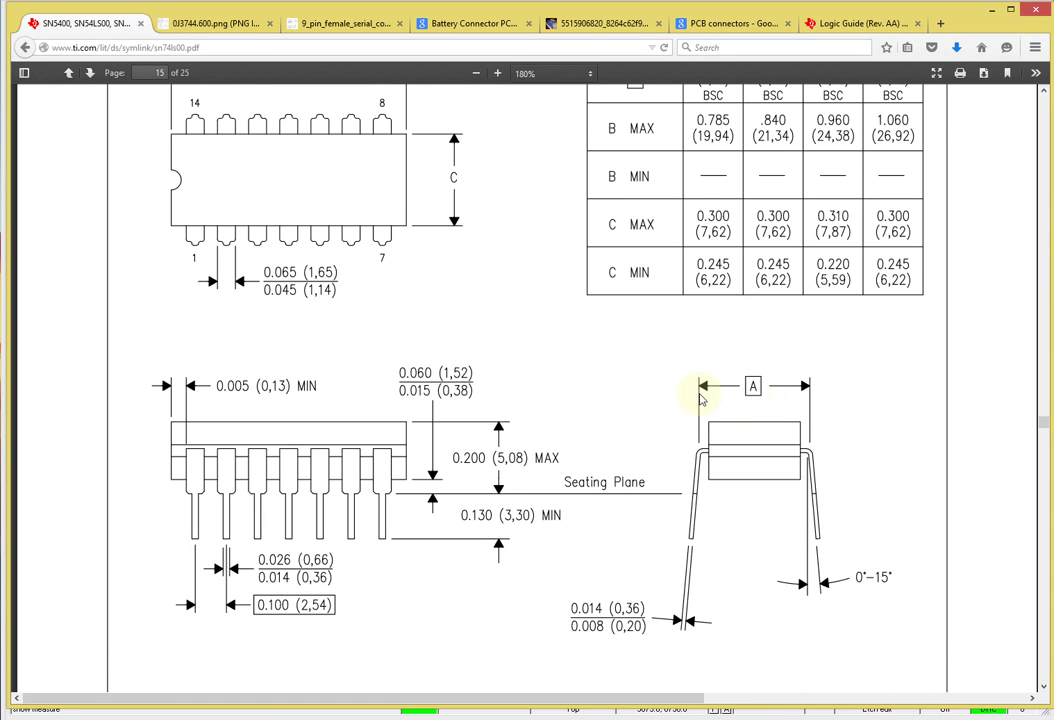
scroll(754, 387, up, 2)
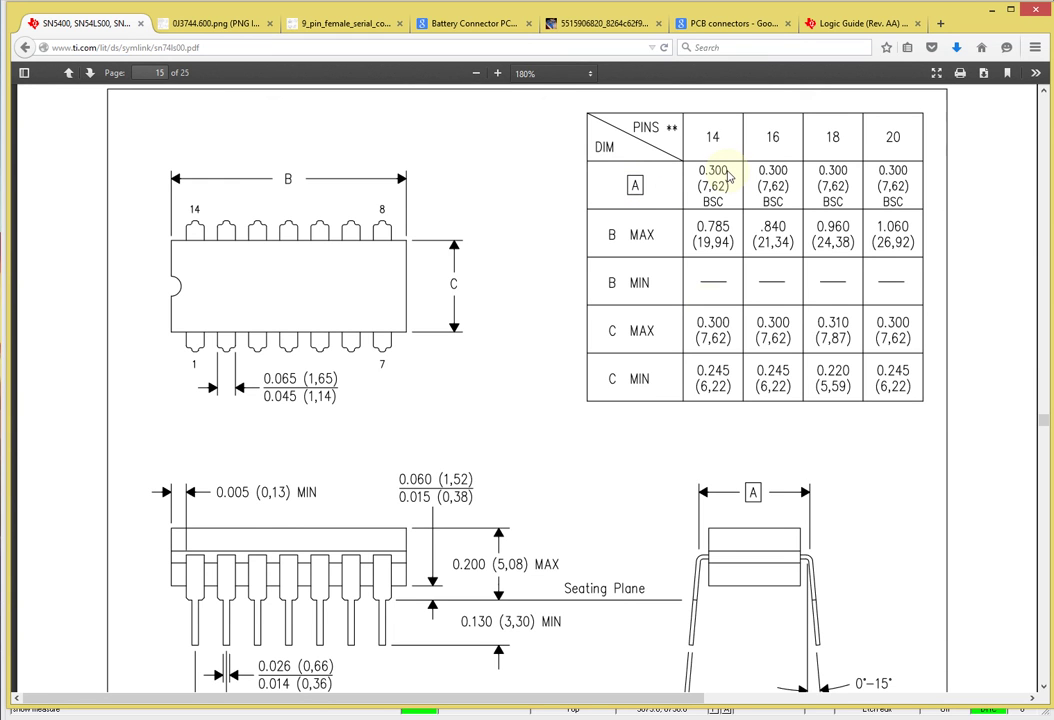
scroll(702, 360, down, 3)
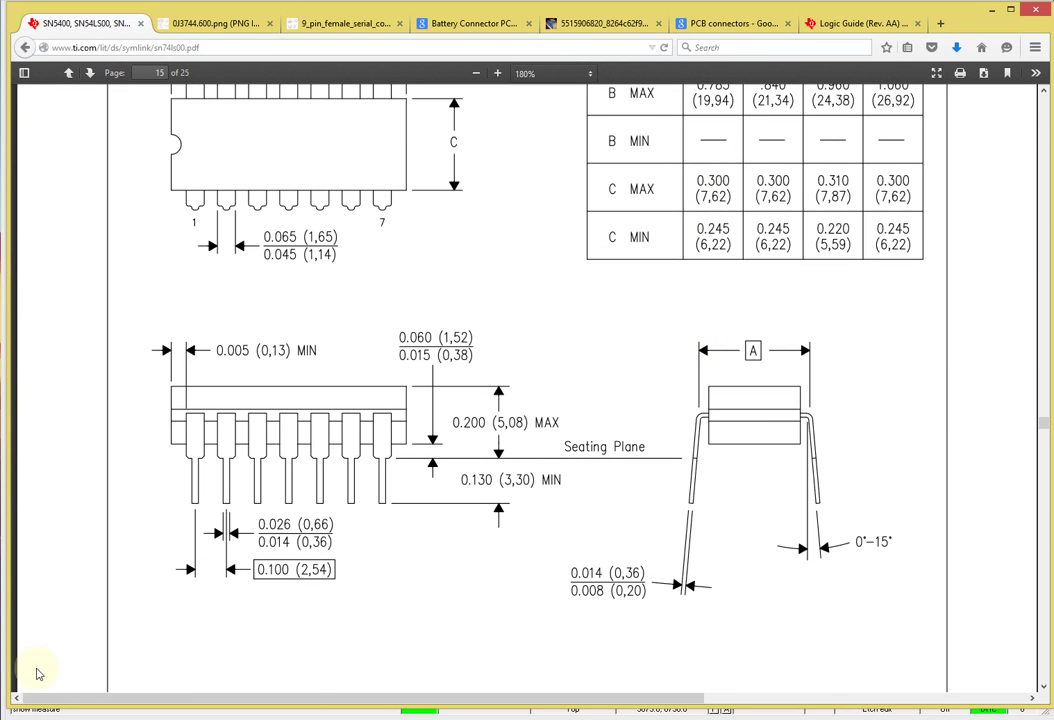
key(alt+Tab)
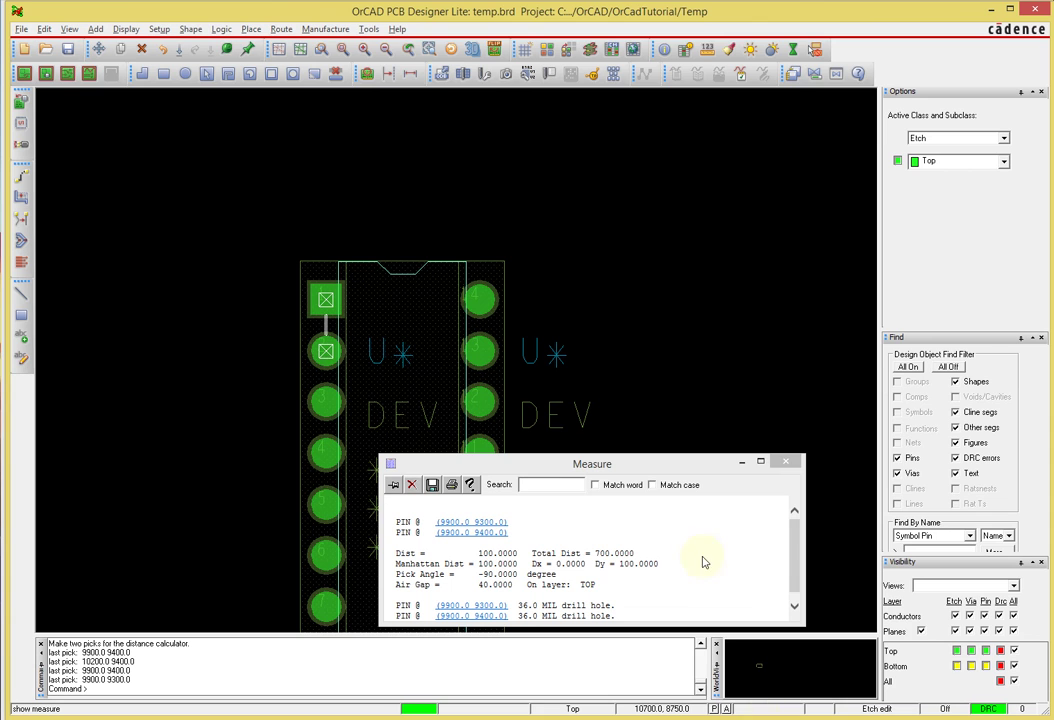
Close the measurement results and end the distance measurement on the DIP14_3 footprint
click(786, 461)
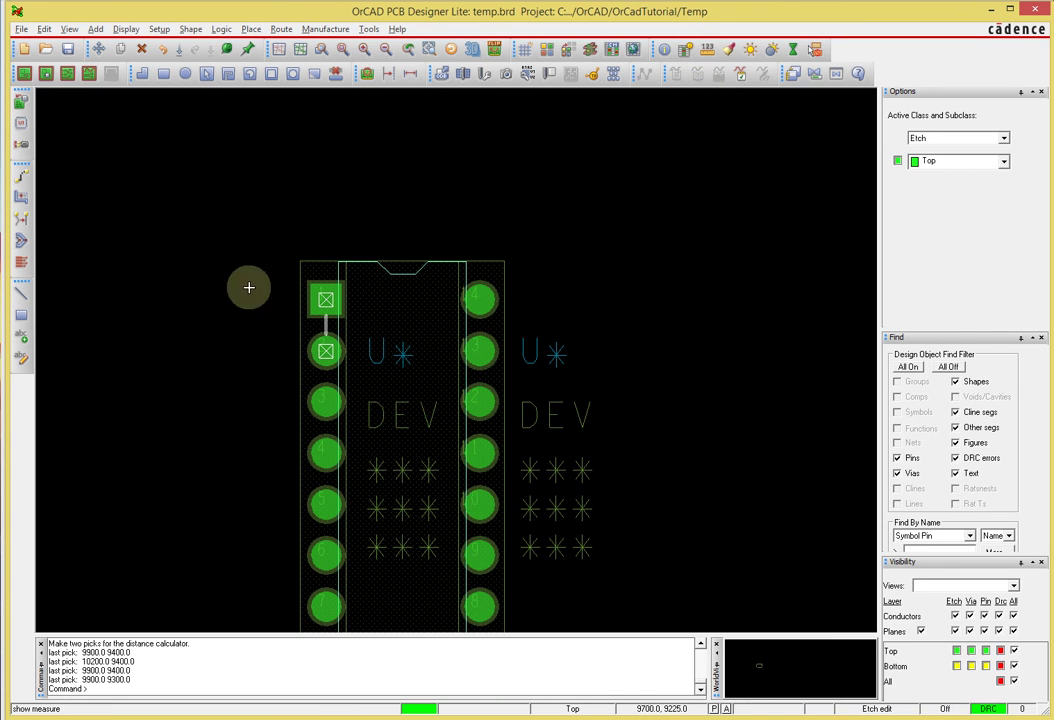
right_click(637, 261)
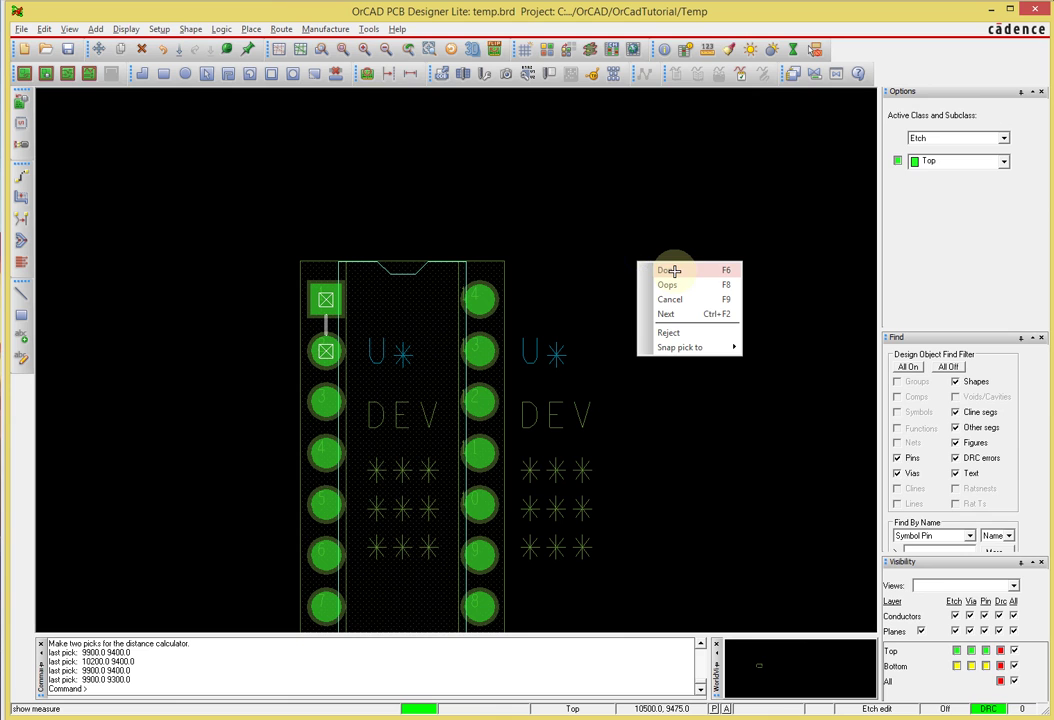
click(672, 271)
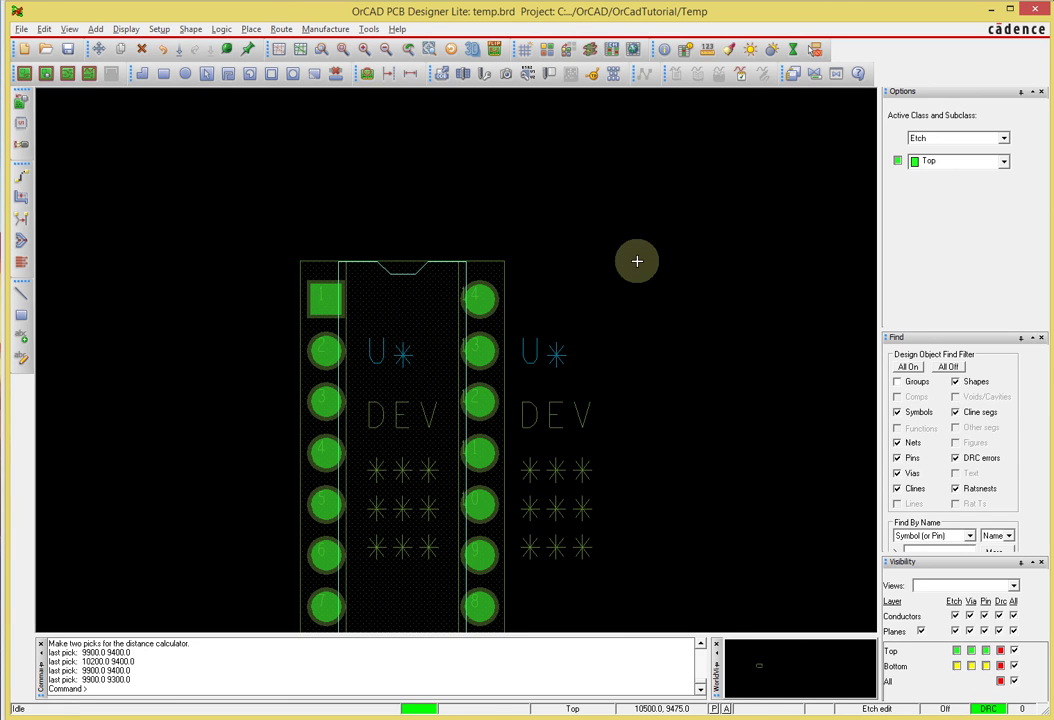
right_click(322, 300)
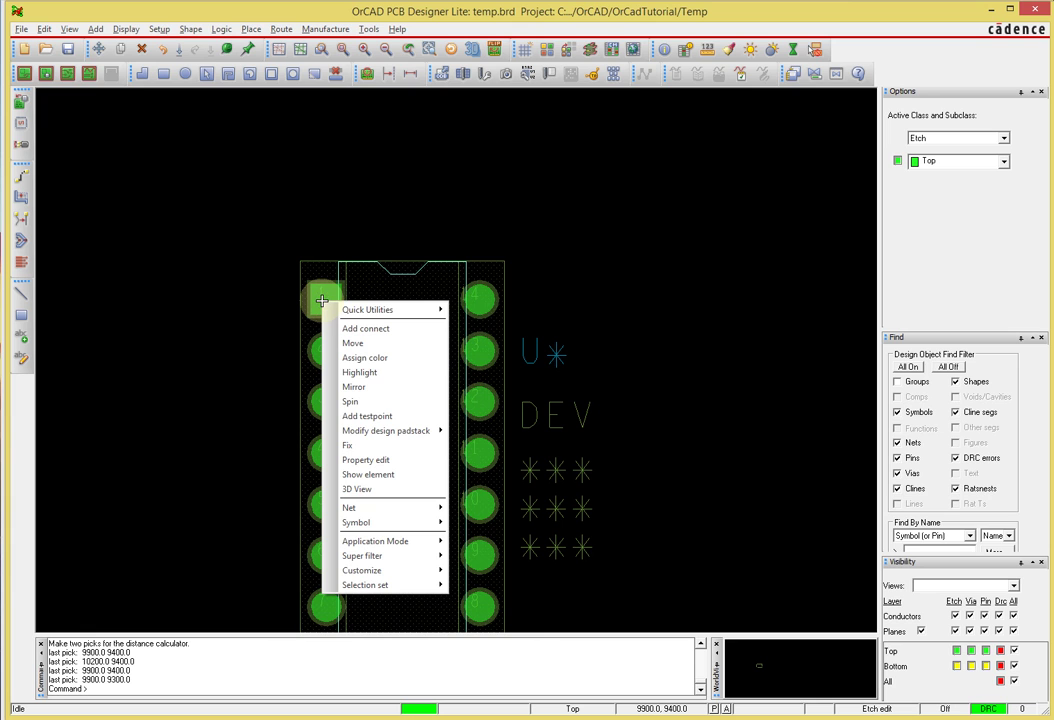
click(557, 224)
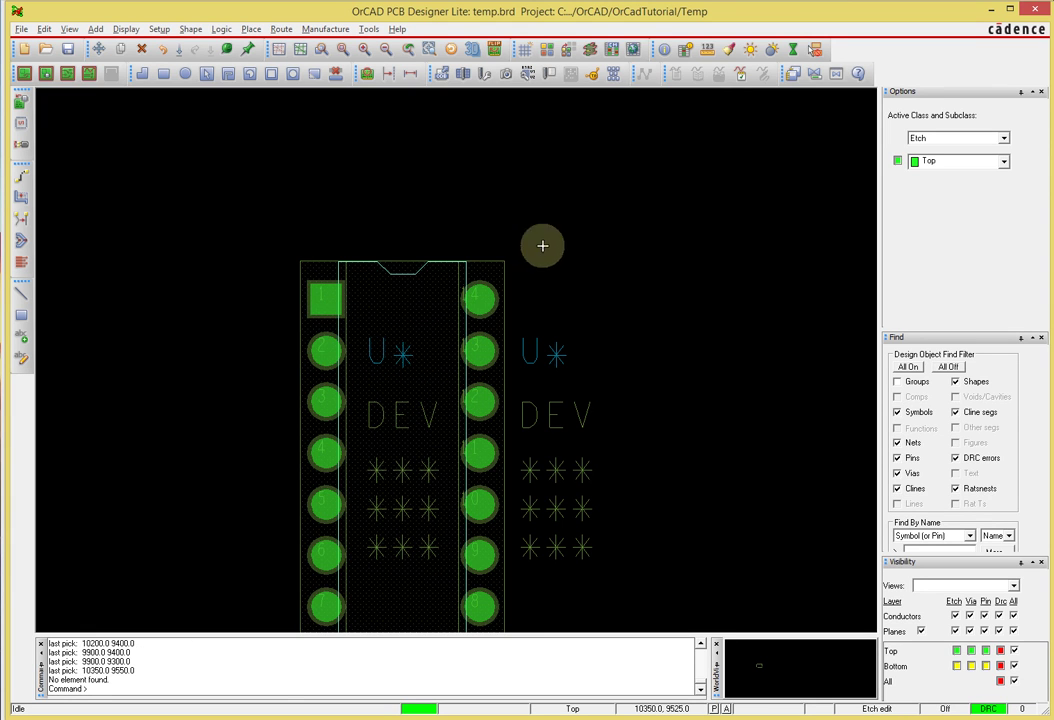
Inspect the drill size of the DIP14_3 footprint's pin 14 and compare it with the lead width in the sn74ls00 datasheet
right_click(477, 300)
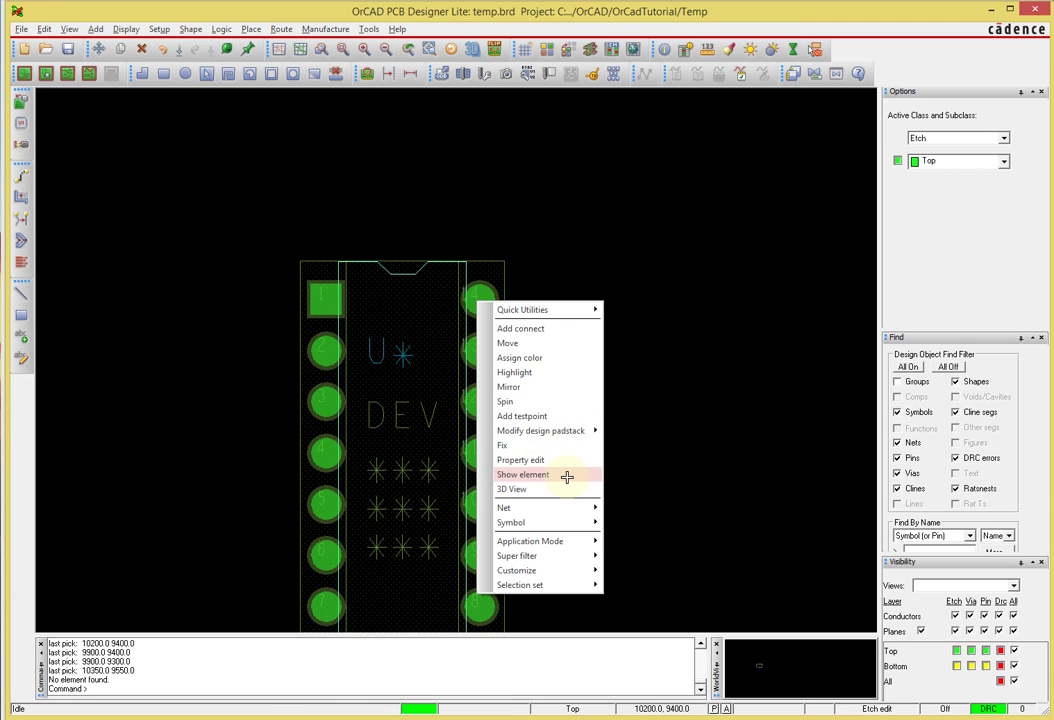
click(567, 477)
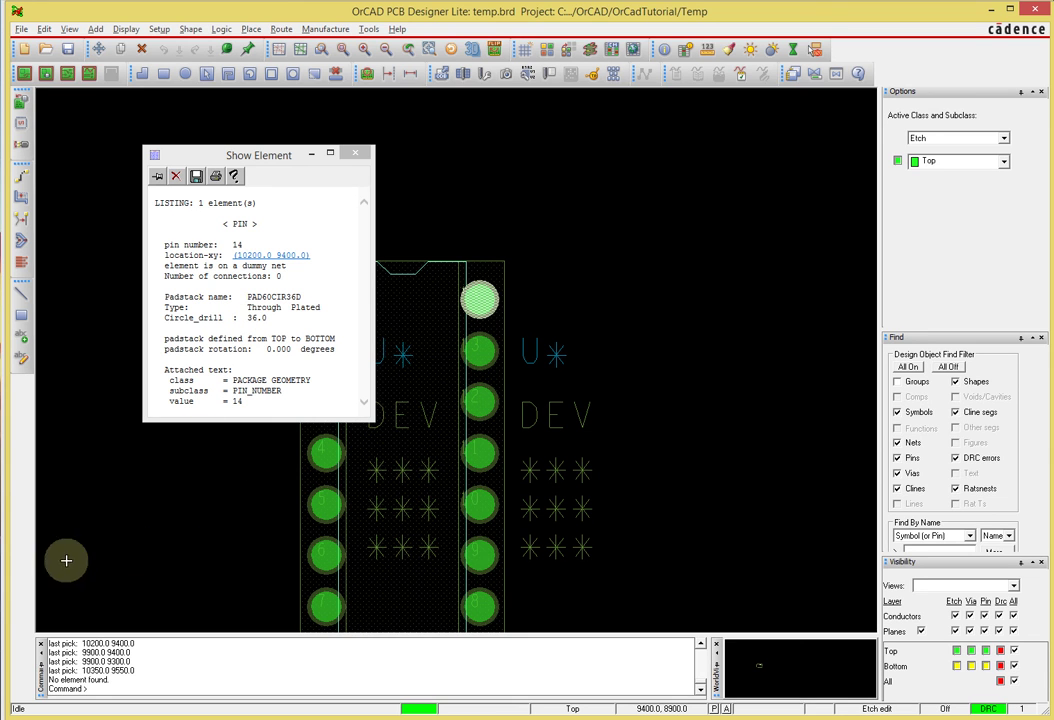
key(alt+Tab)
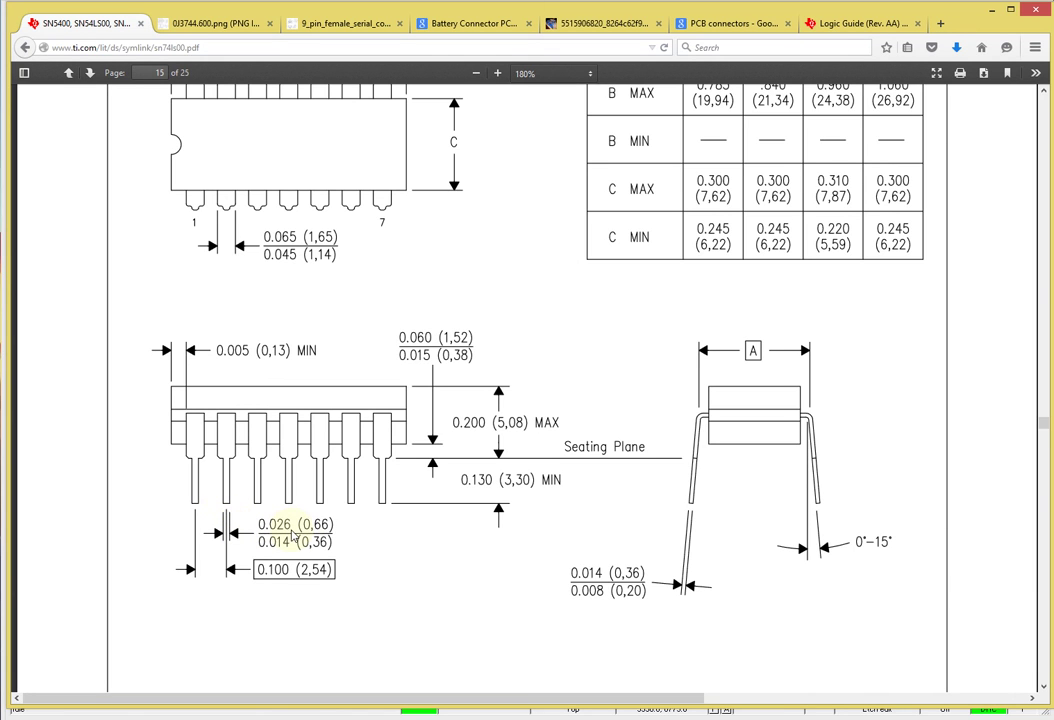
key(alt+Tab)
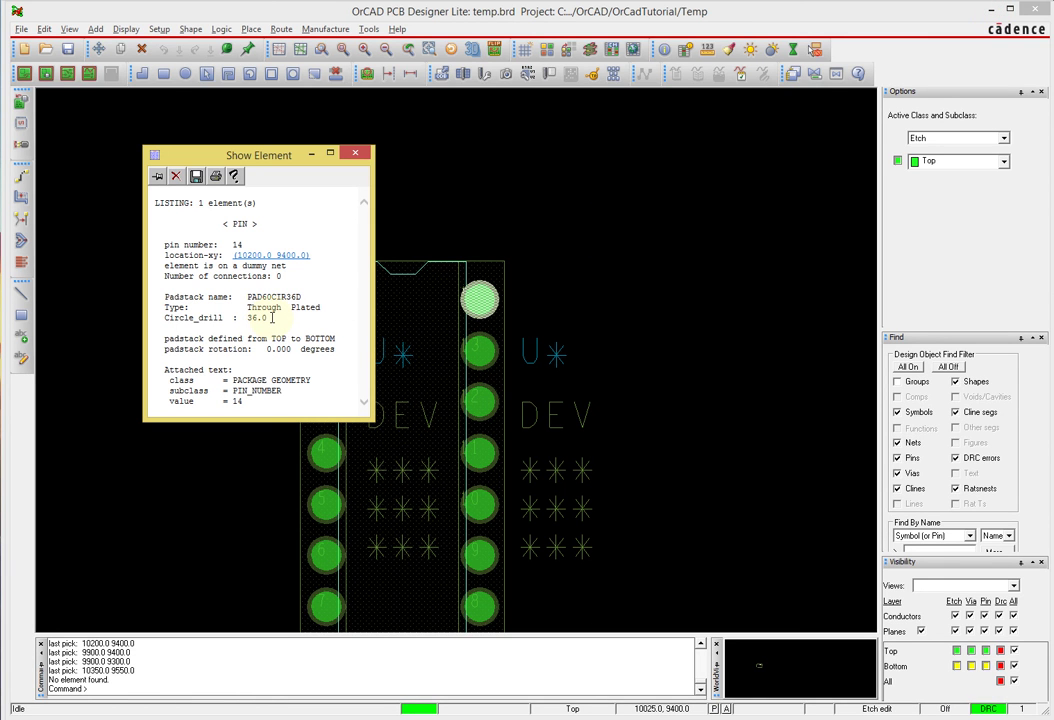
click(355, 152)
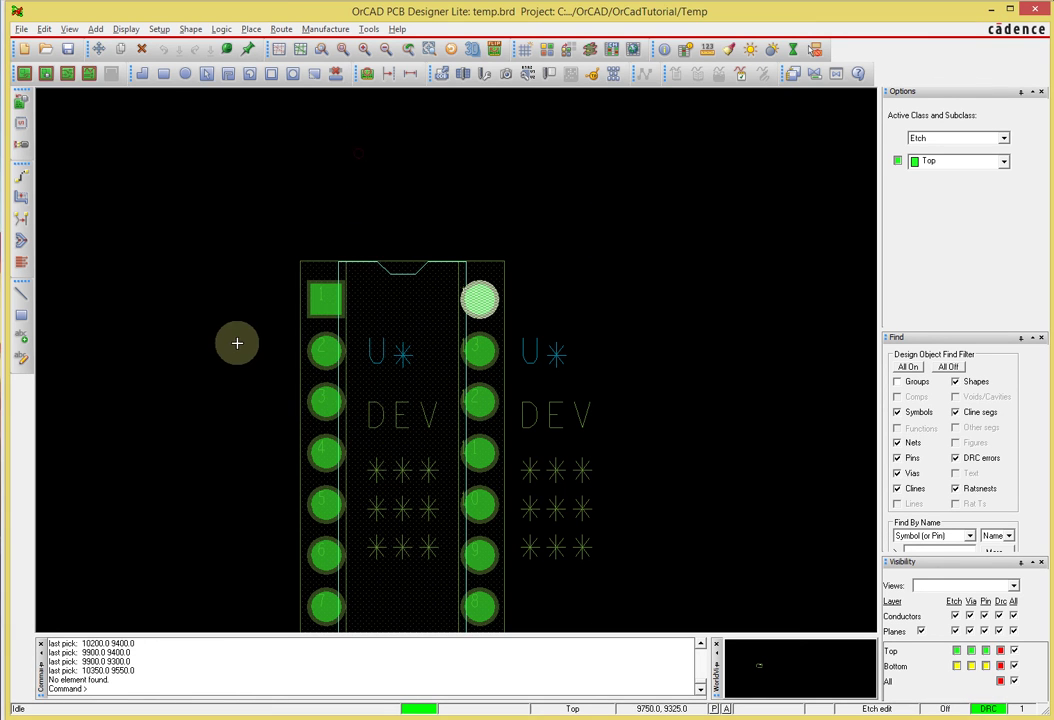
scroll(221, 351, down, 1)
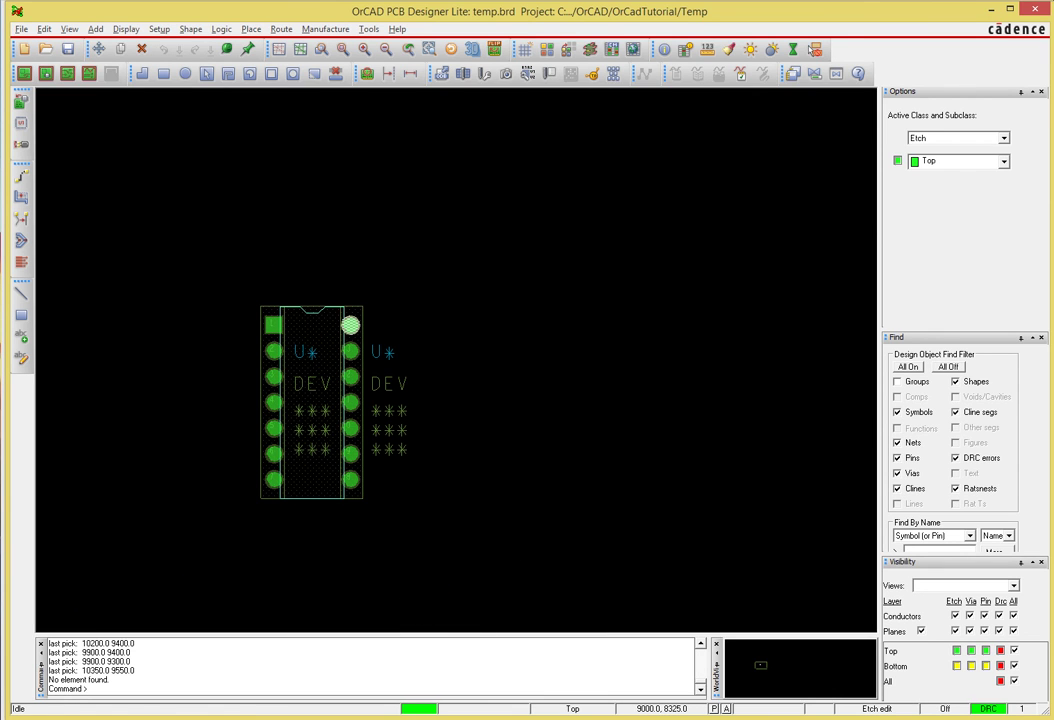
Switch to OrCAD Capture and set the PCB footprint of the first FFSubsys part (U2 and U5) to DIP14_3
key(alt+Tab)
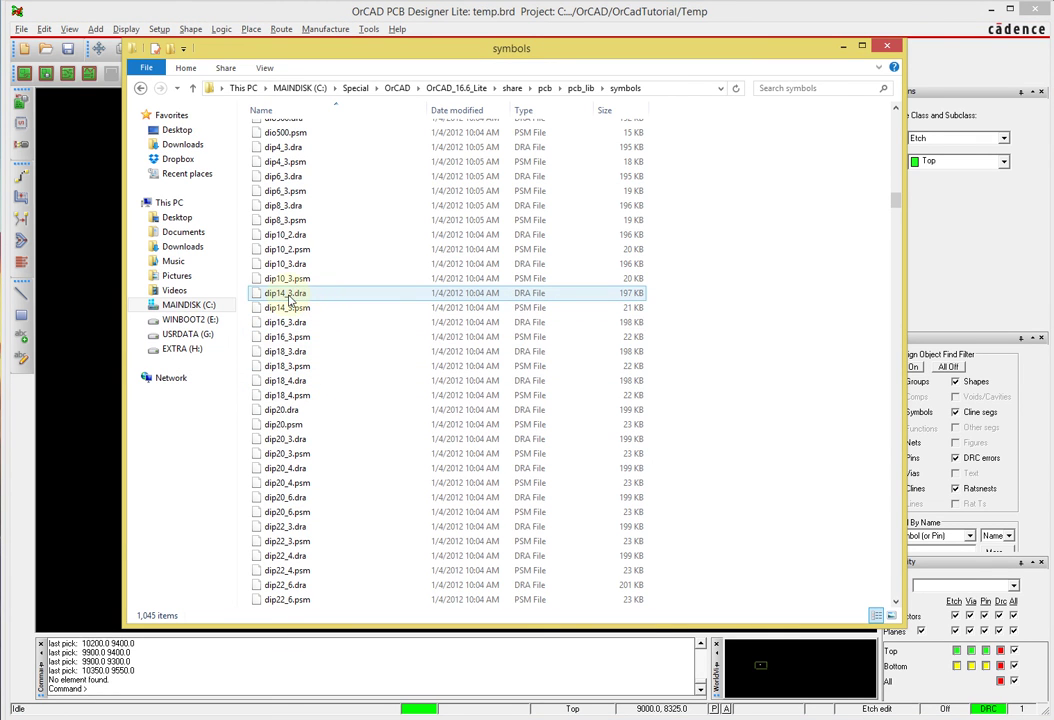
click(843, 46)
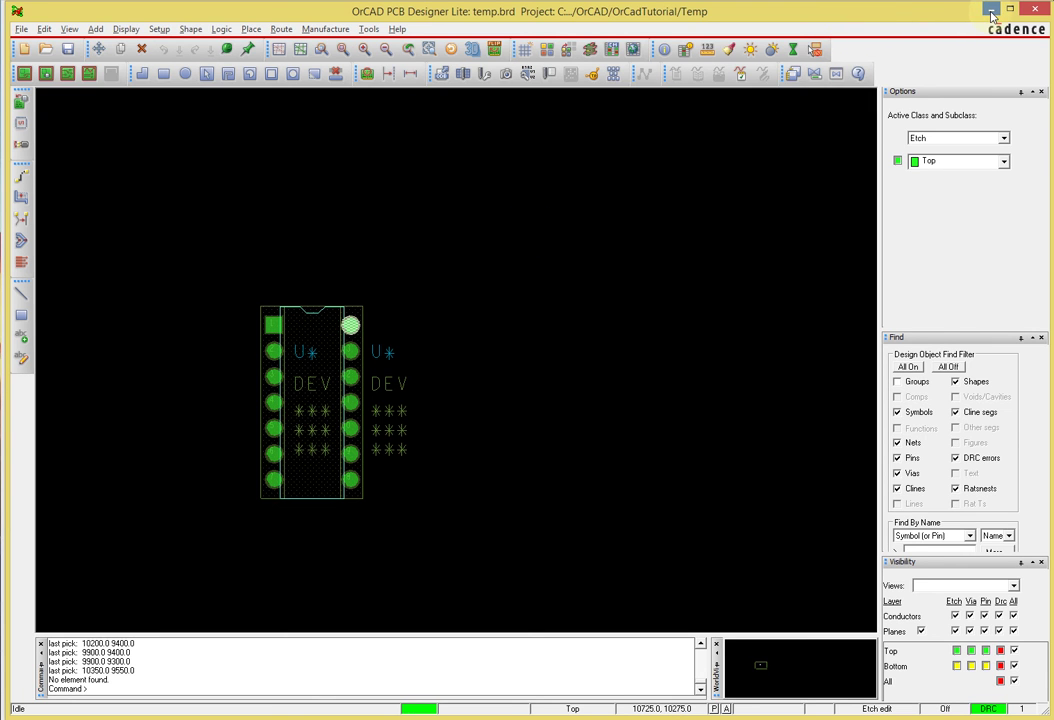
key(alt+Tab)
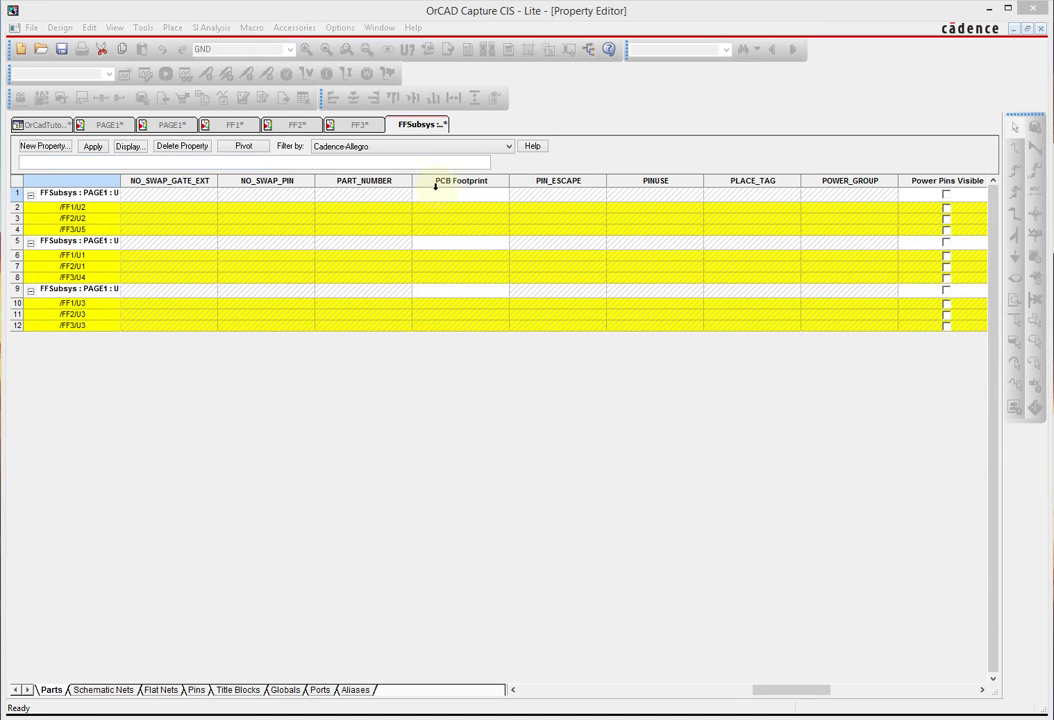
click(444, 196)
text(DI)
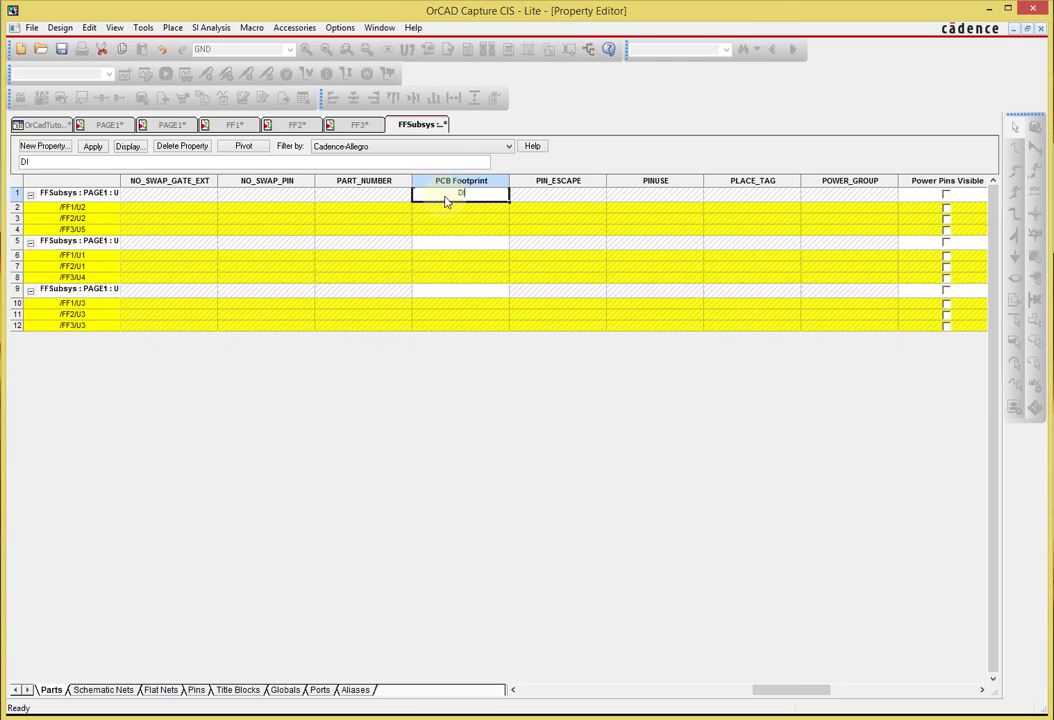
text(P14_3)
key(Tab)
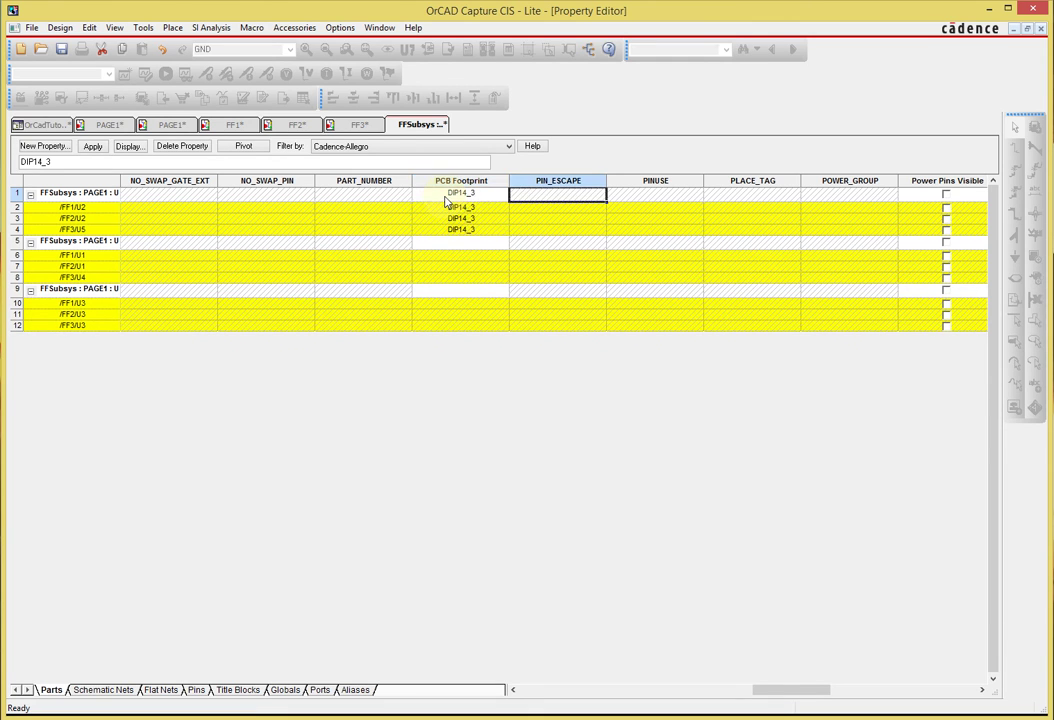
Set the PCB footprint of the other two FFSubsys parts to DIP14_3 and apply the property changes
click(459, 243)
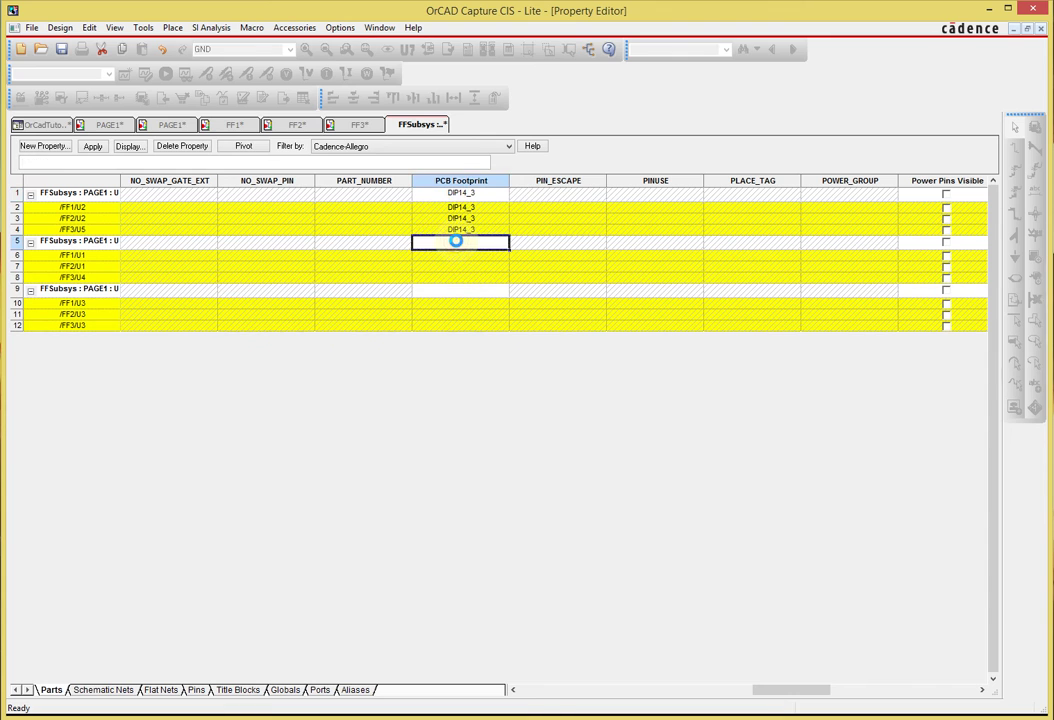
text(DIP14_3)
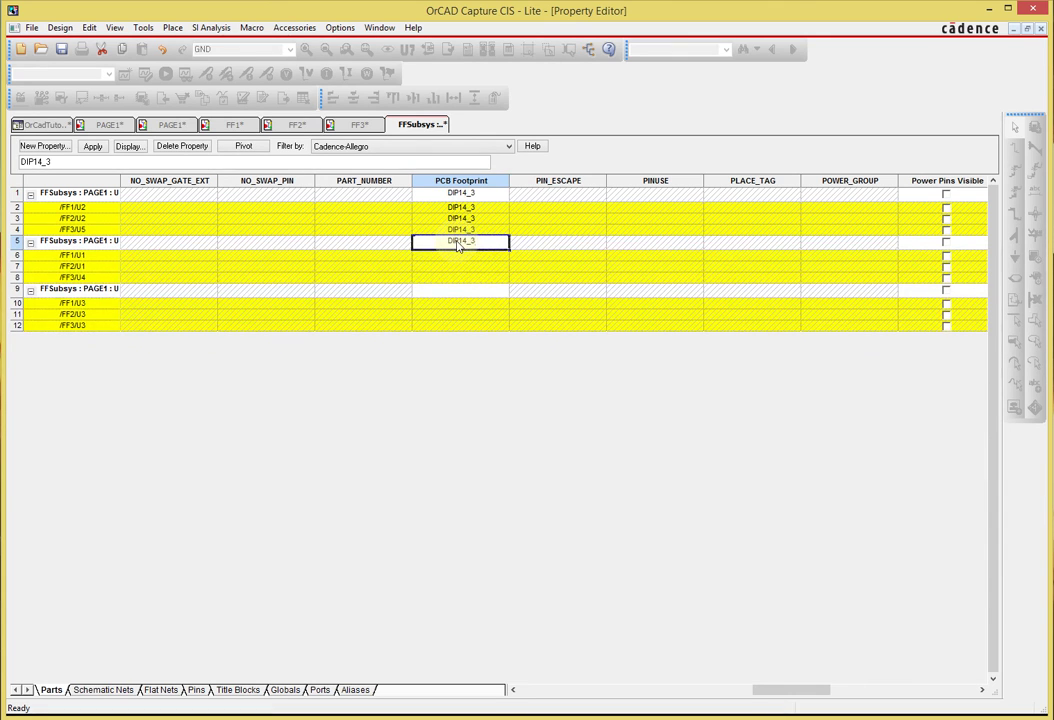
key(Tab)
click(466, 293)
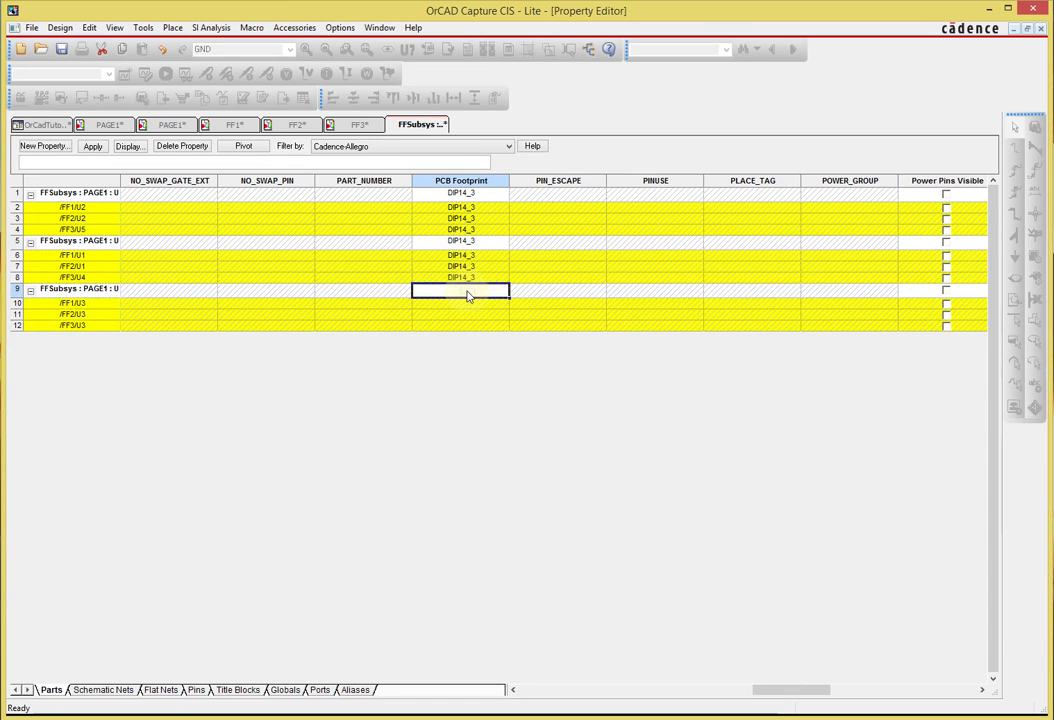
text(DIP14_3)
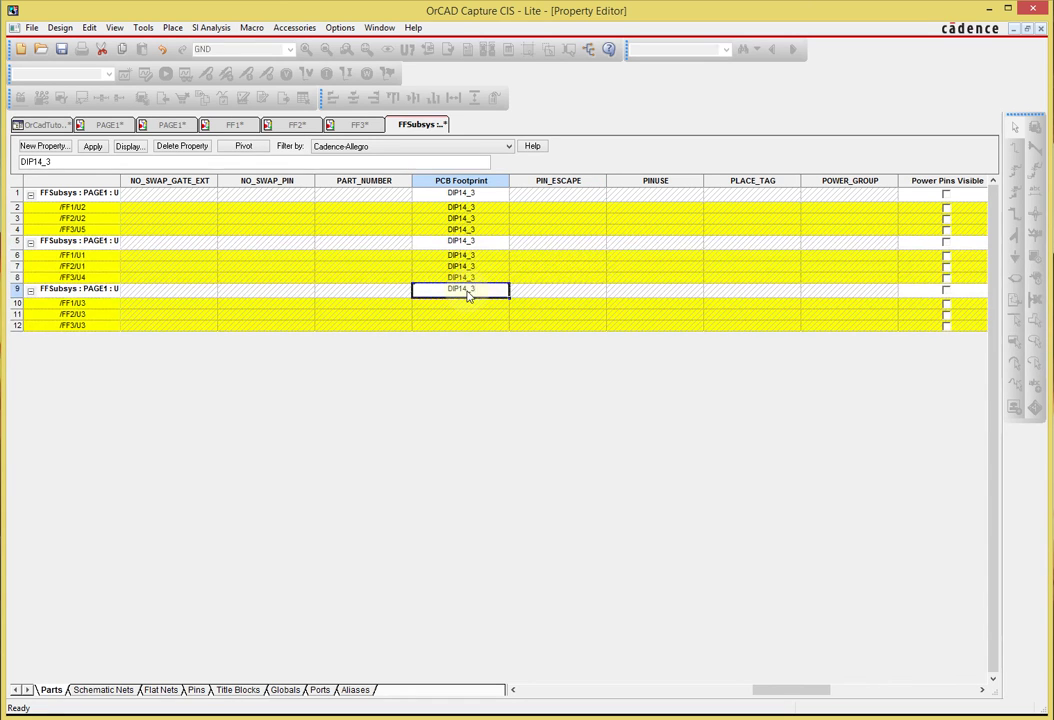
key(Tab)
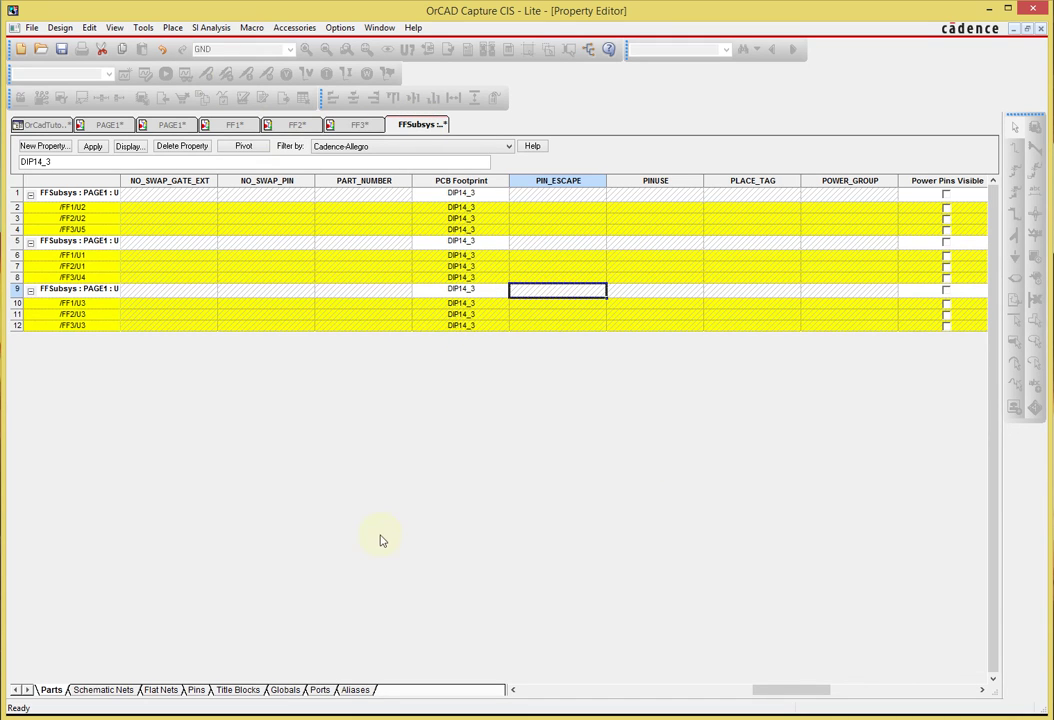
click(92, 146)
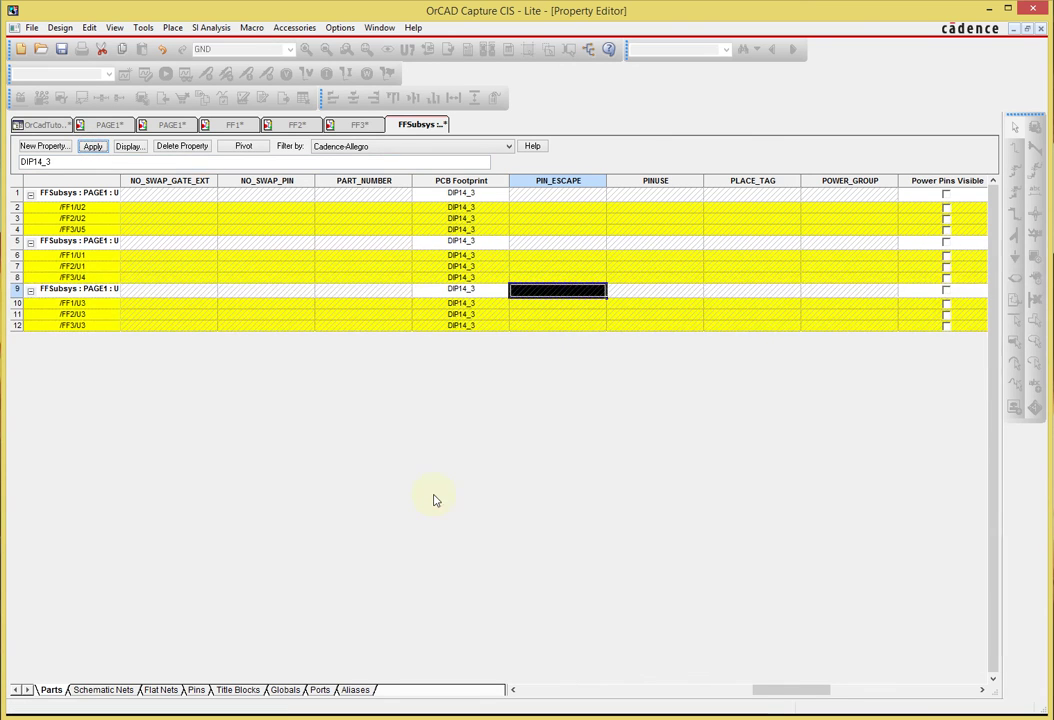
Close the FFSubsys property editor and save the orcadtutorial.dsn design
right_click(414, 124)
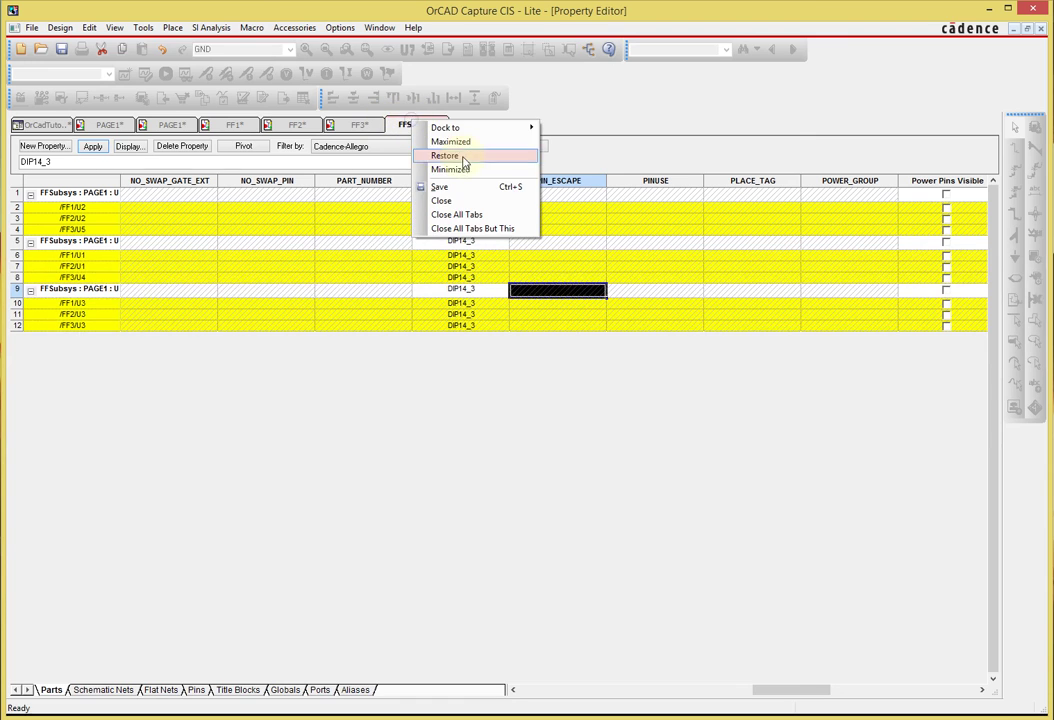
click(472, 204)
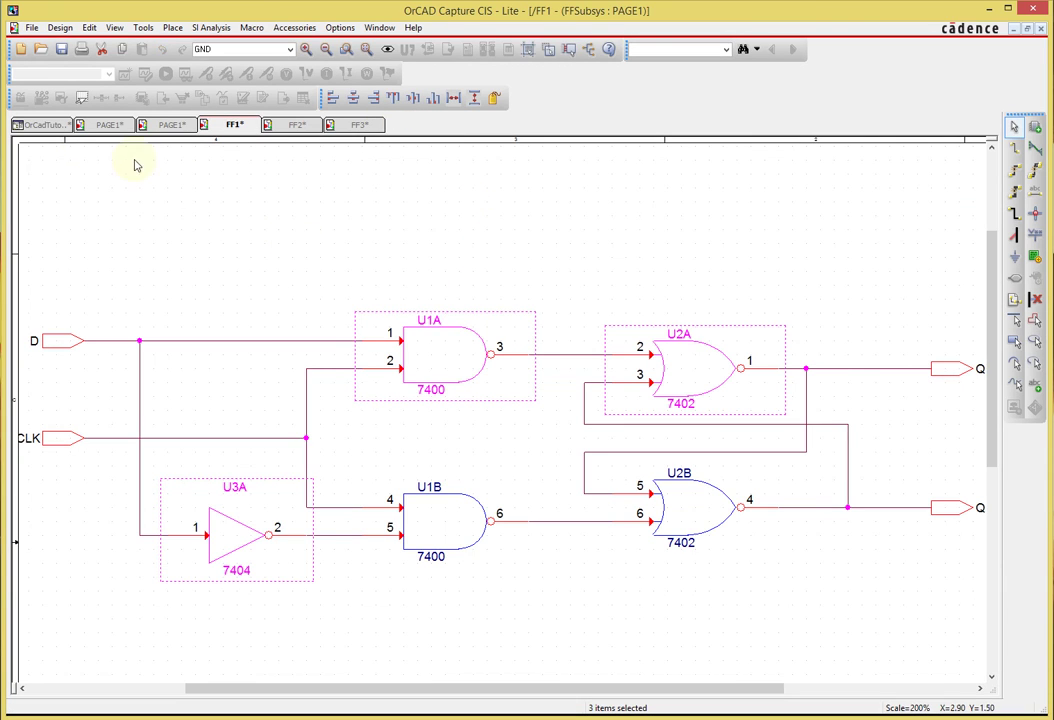
click(42, 124)
click(125, 188)
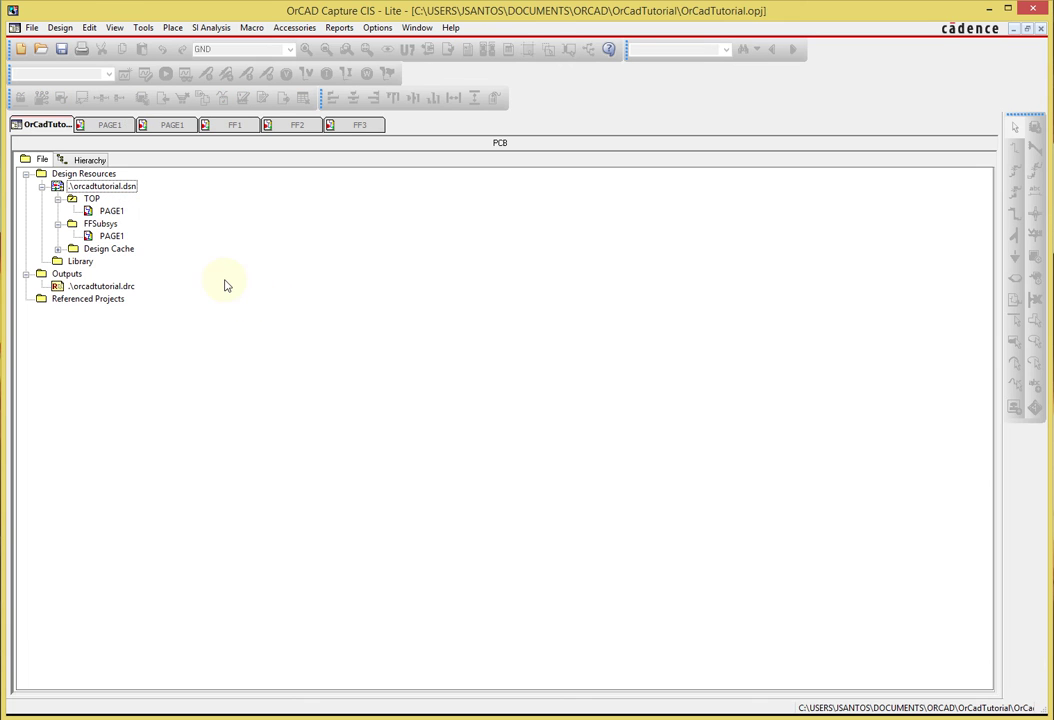
Review the top-level schematic's connectors, look for jumper footprints in the symbols folder, and switch to OrCAD PCB Designer
click(109, 125)
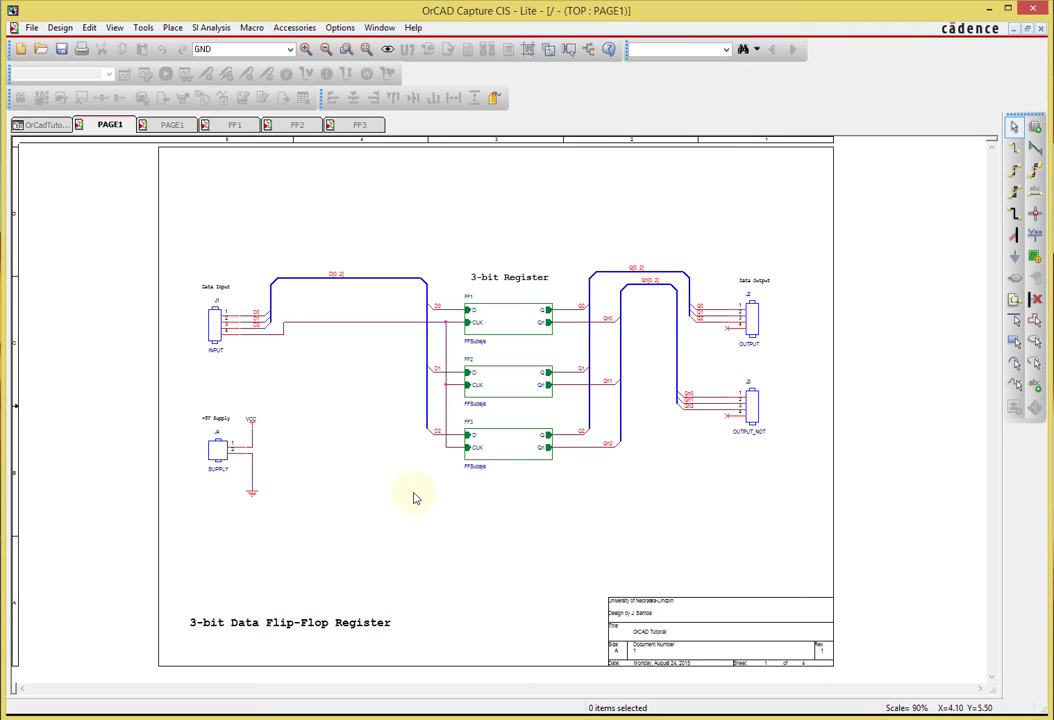
key(alt+Tab)
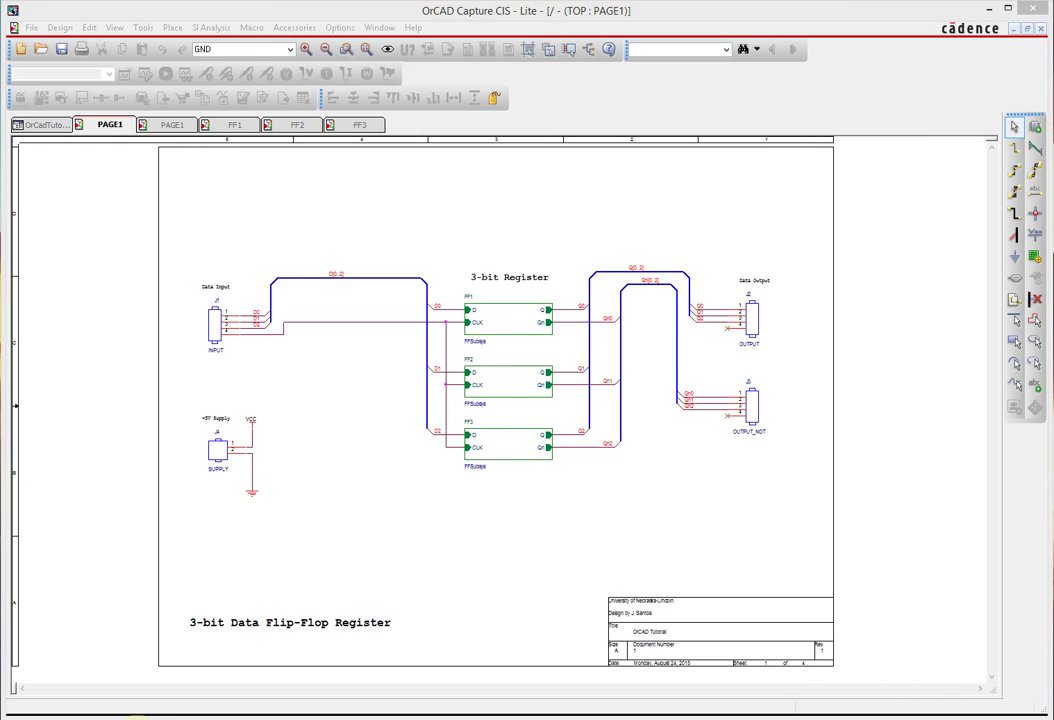
drag(895, 204, 918, 279)
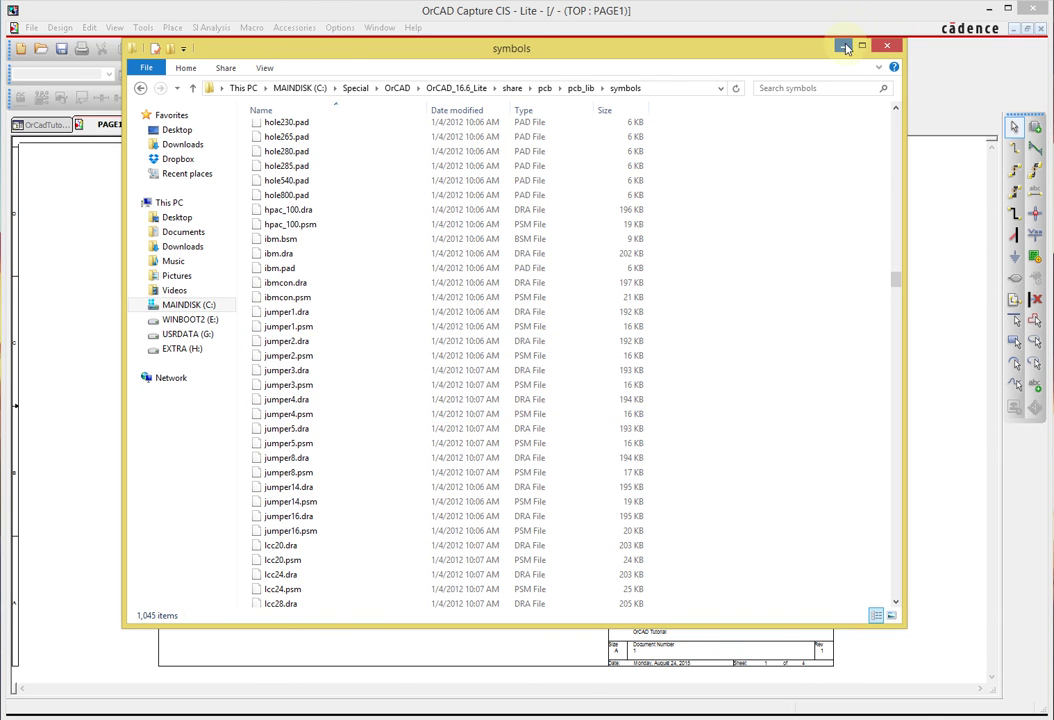
click(887, 46)
click(43, 126)
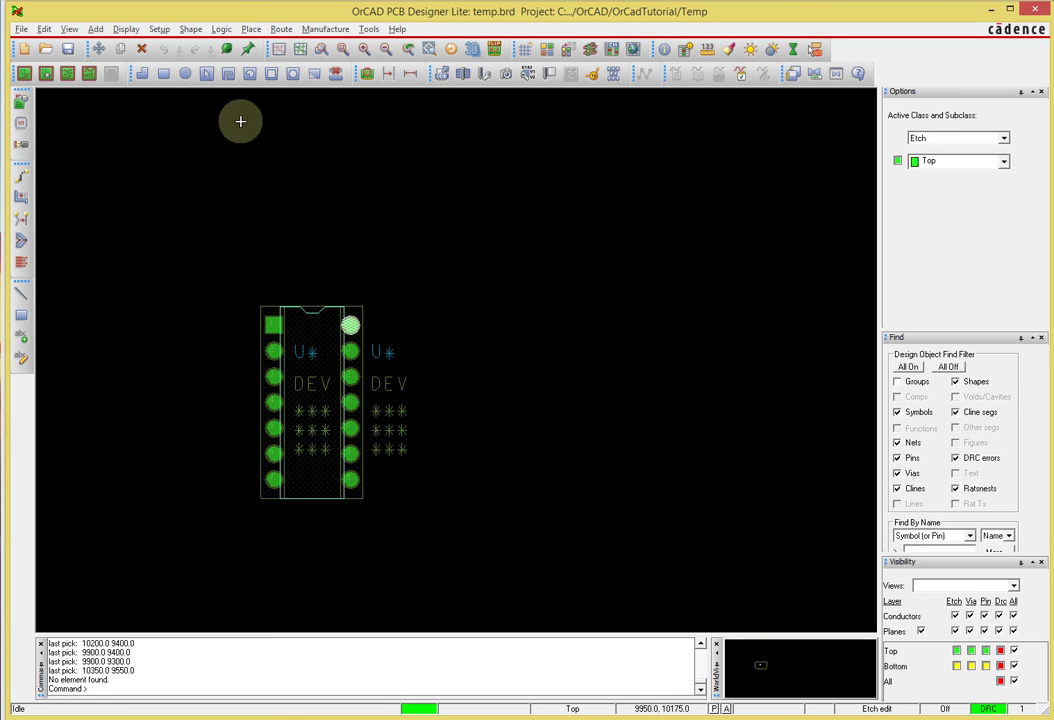
Clear the pin selection and place the JUMPER2 package symbol above and to the left of the DIP14_3 footprint
click(22, 103)
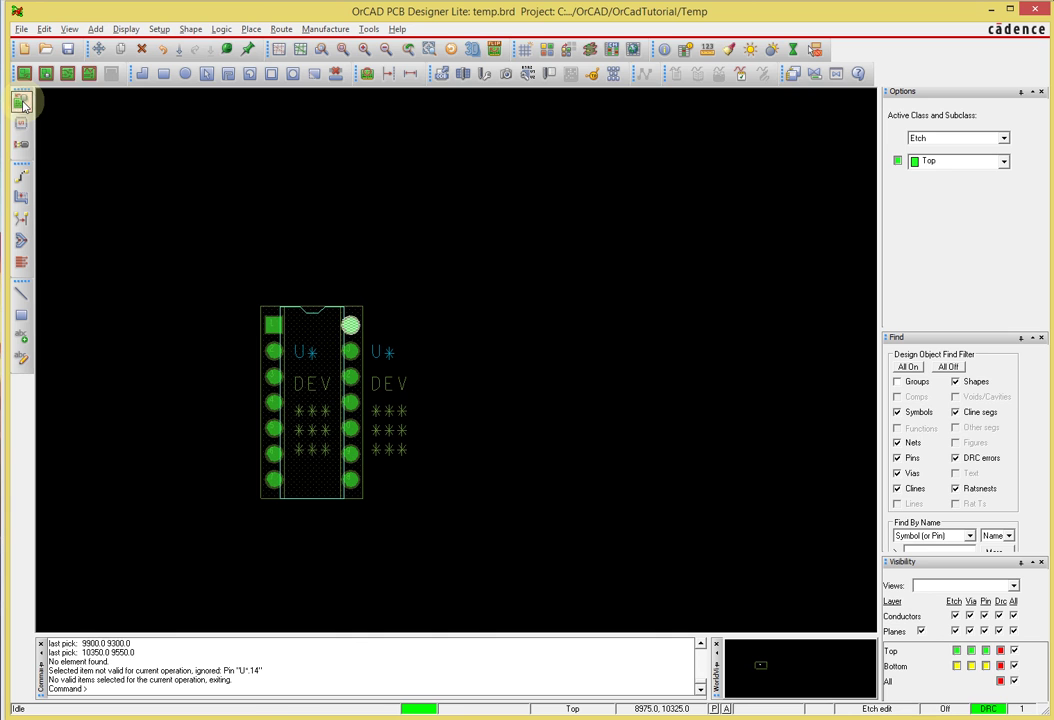
click(22, 103)
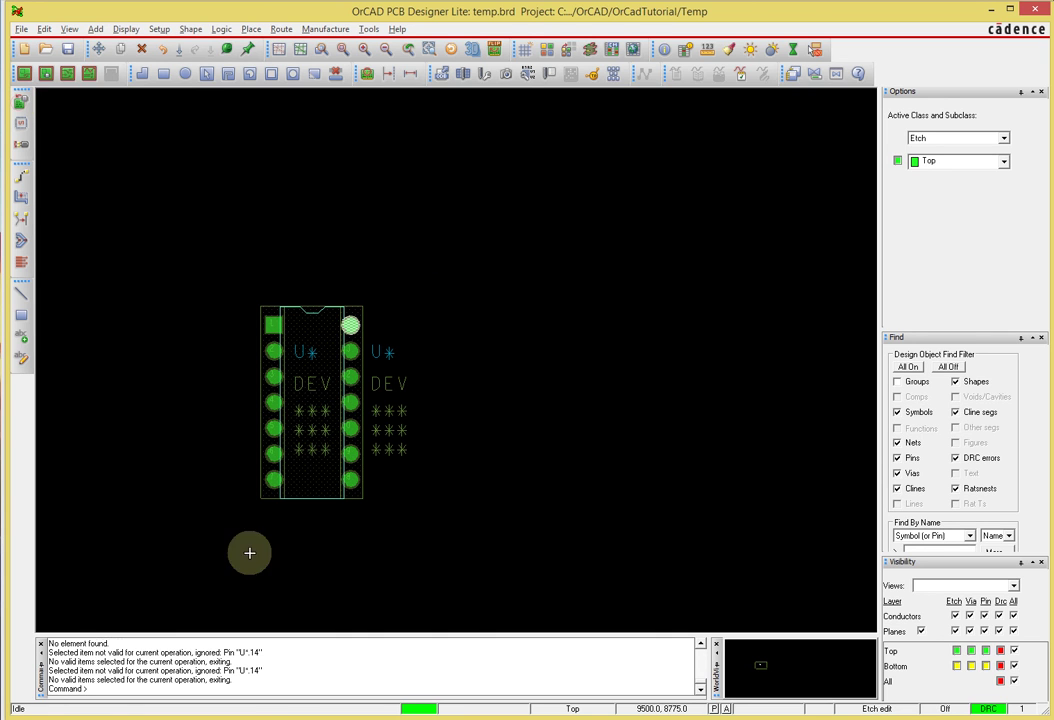
click(136, 425)
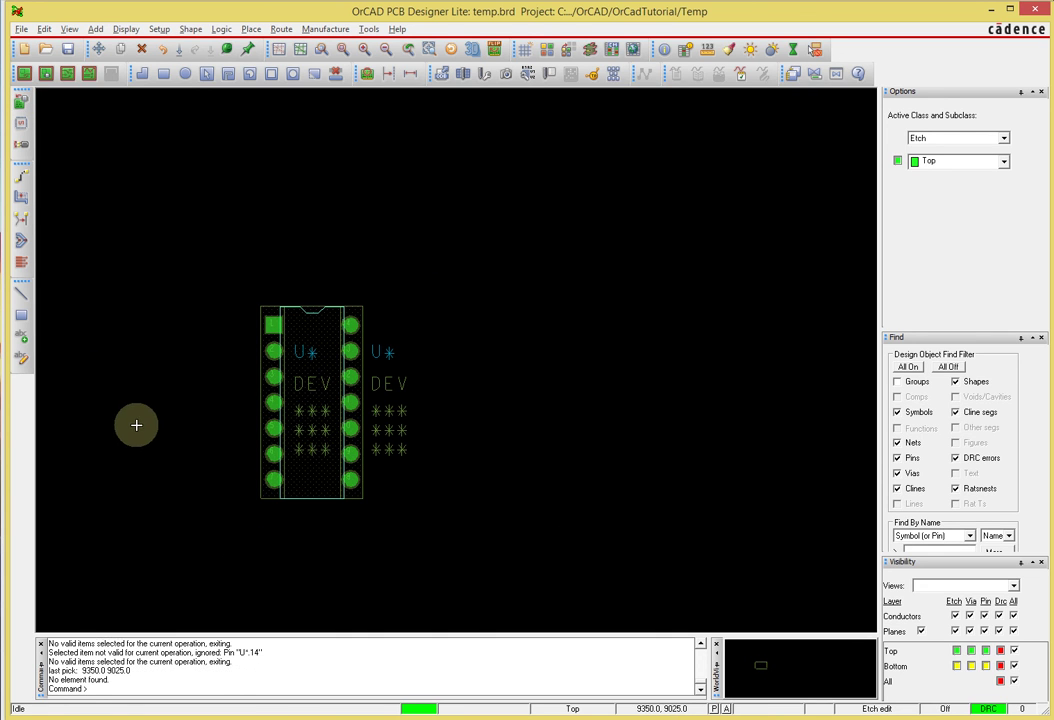
click(23, 73)
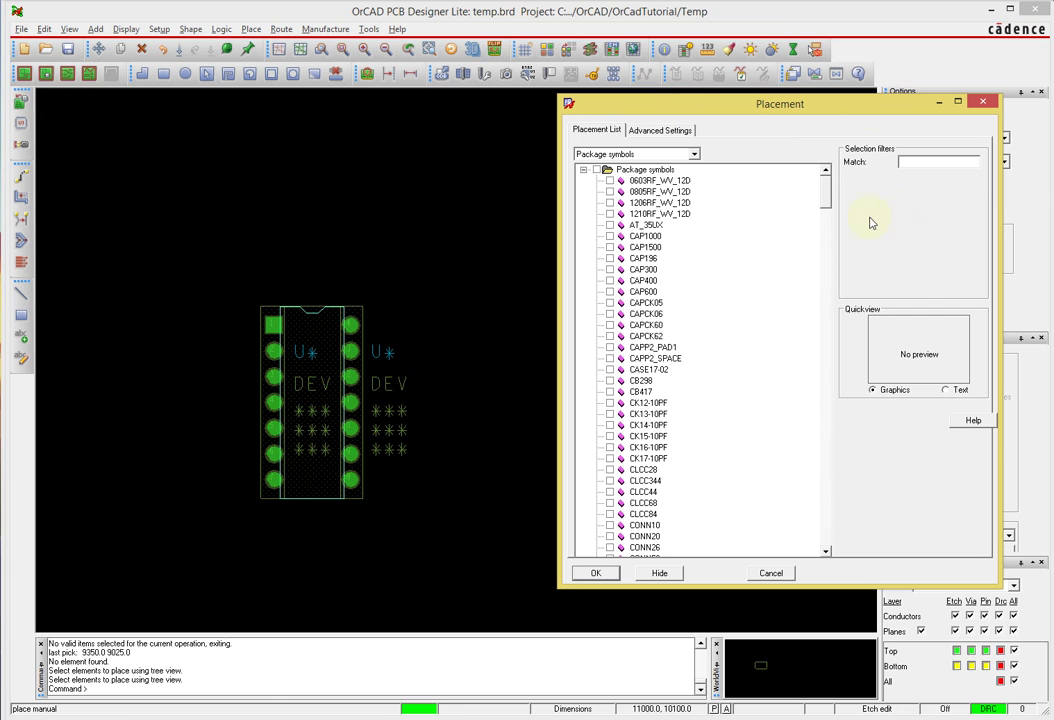
drag(825, 196, 853, 318)
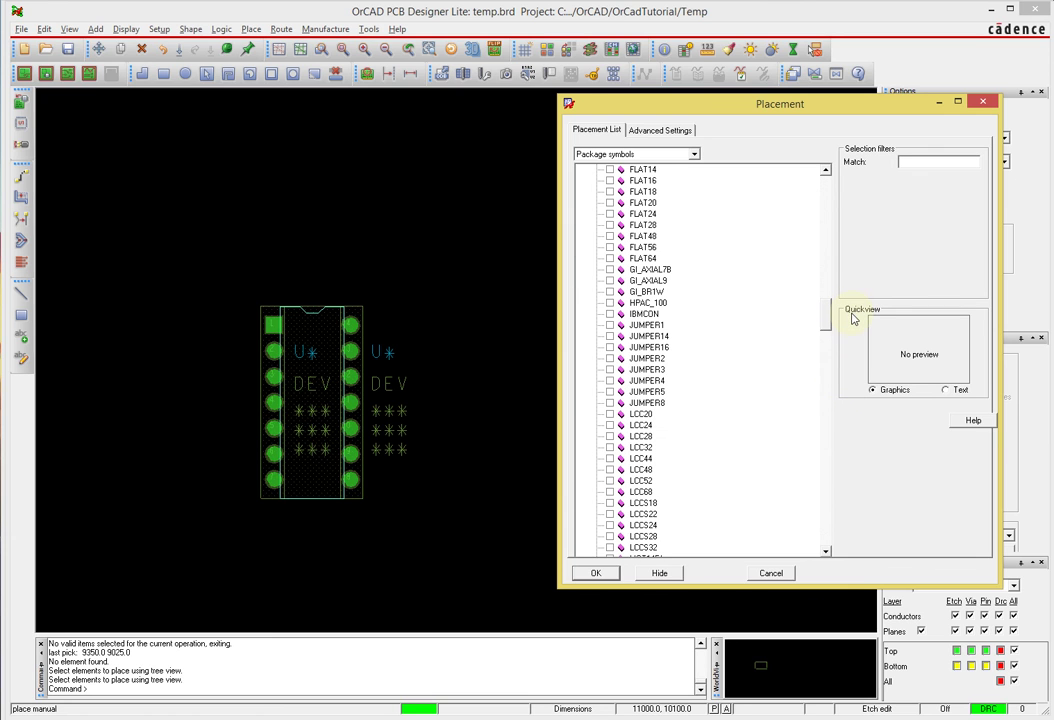
click(612, 360)
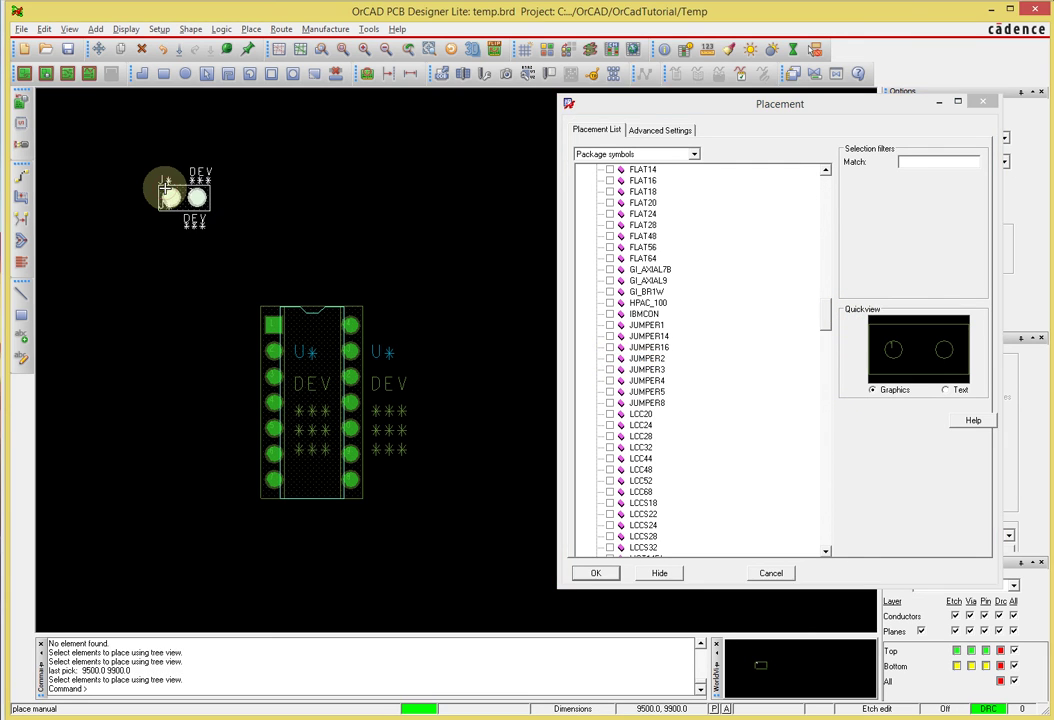
click(166, 190)
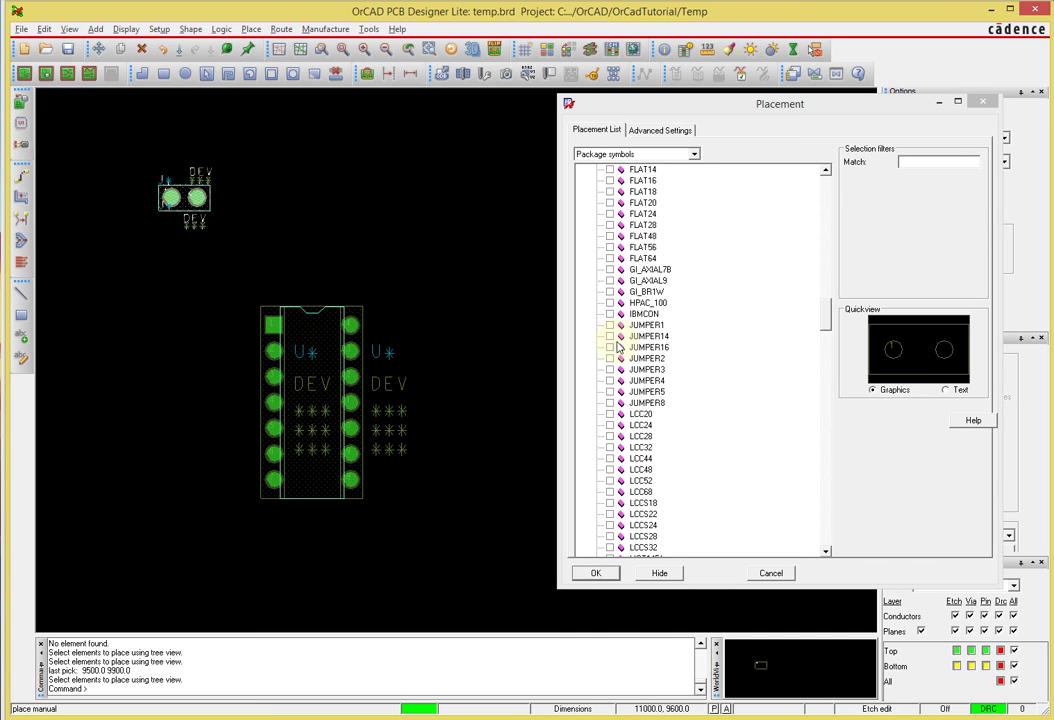
Place the JUMPER4 package symbol directly above the DIP14_3 footprint and finish the placement
click(612, 381)
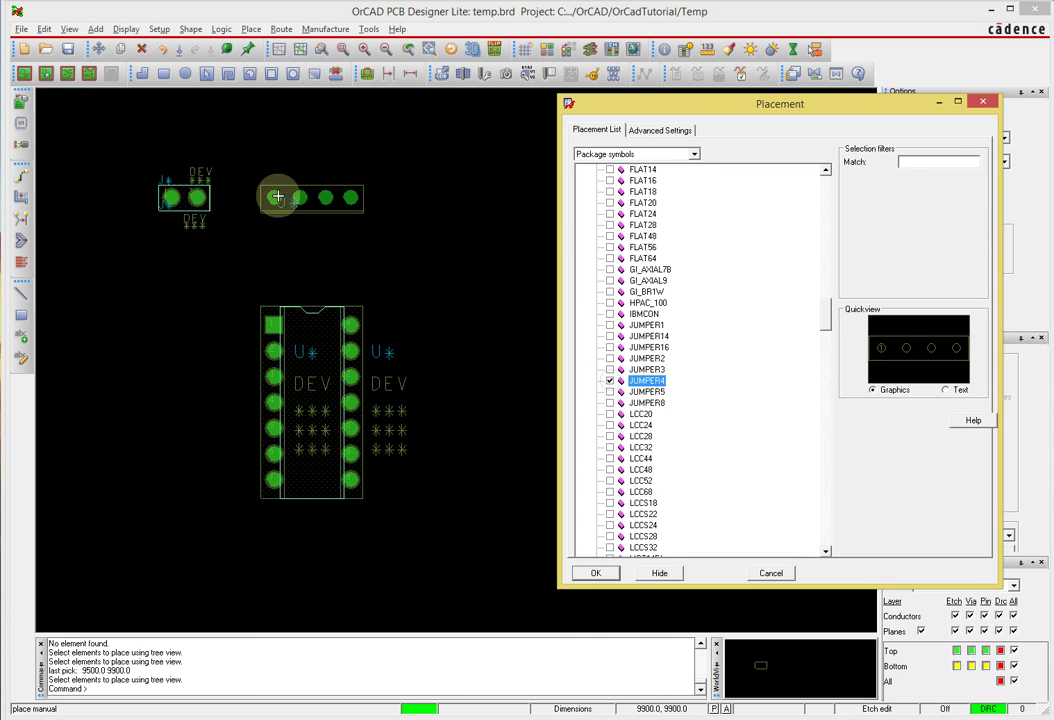
click(271, 196)
click(416, 268)
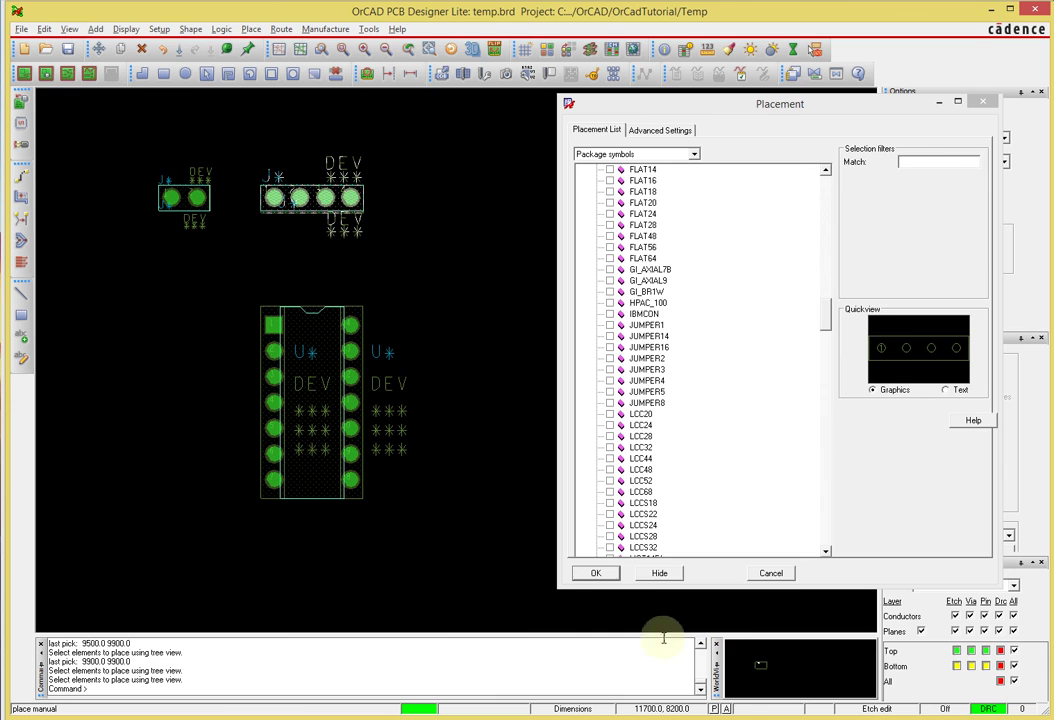
drag(826, 300, 765, 251)
click(595, 573)
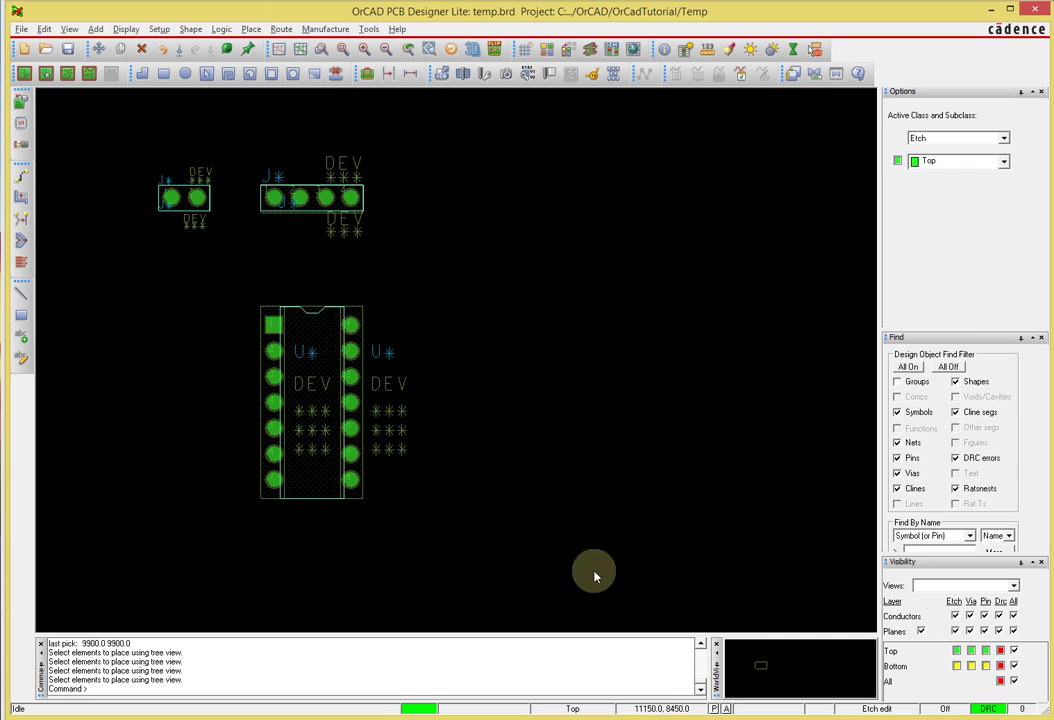
scroll(235, 227, up, 1)
key(Up)
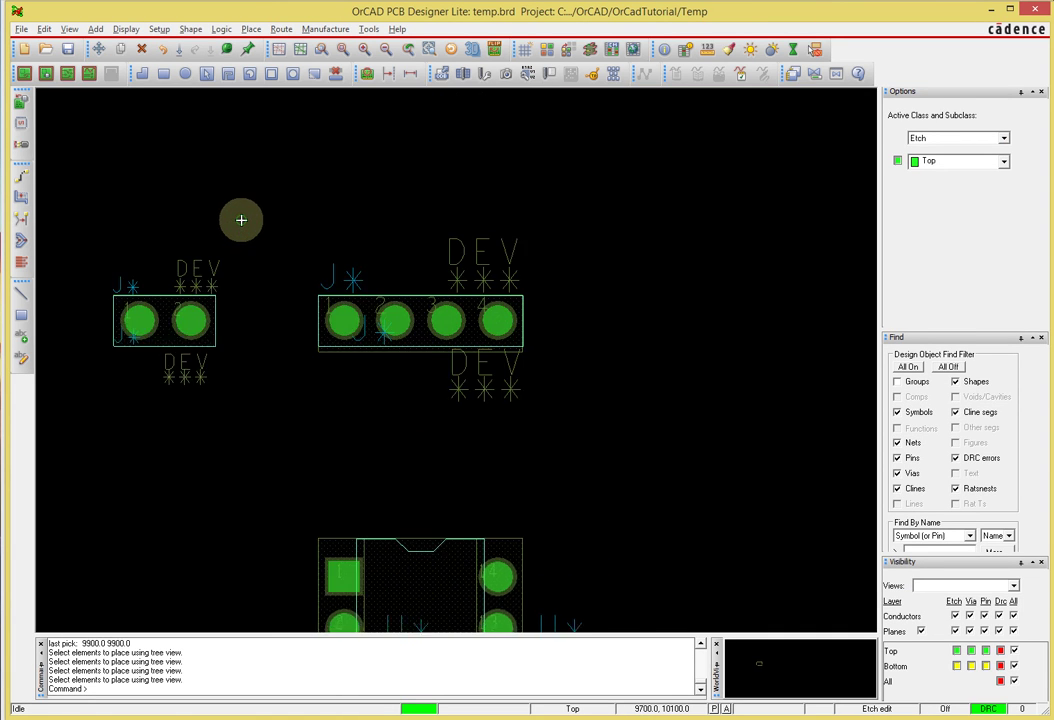
Check the pin pitch and pin size in the header's dimension drawing in the browser, and return to PCB Designer
key(Left)
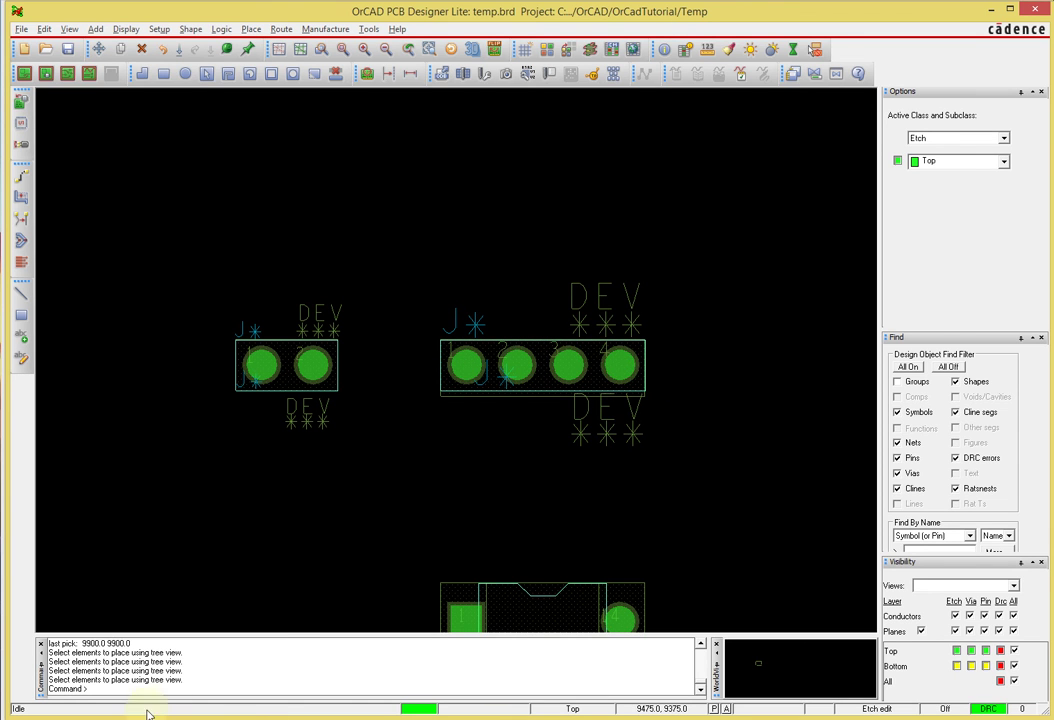
key(alt+Tab)
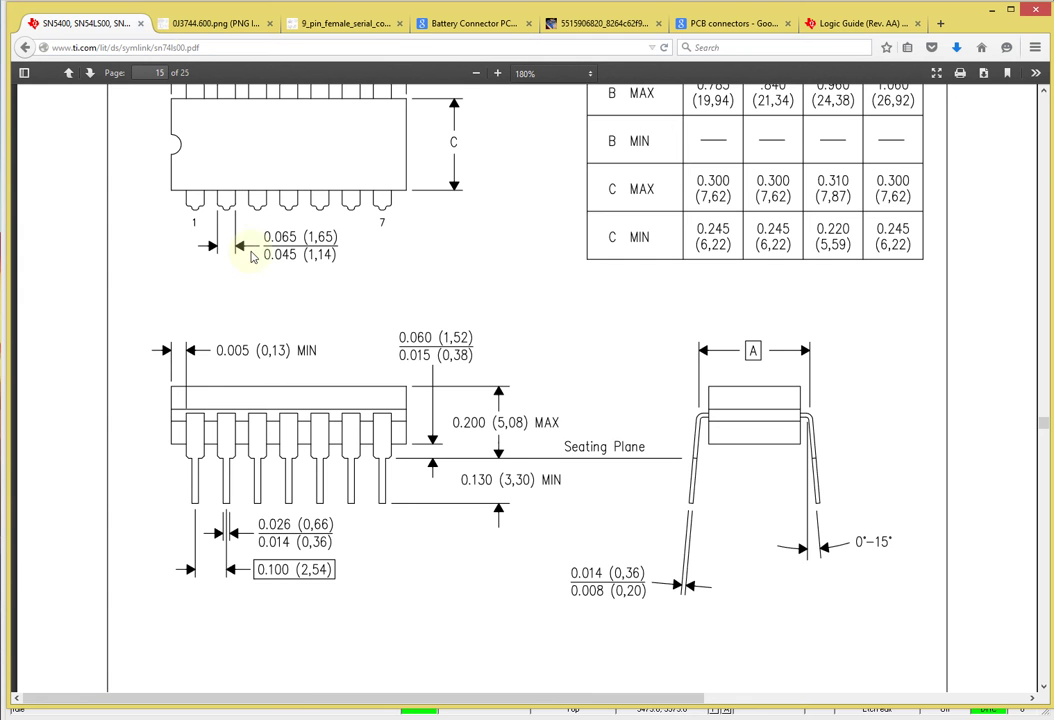
click(213, 27)
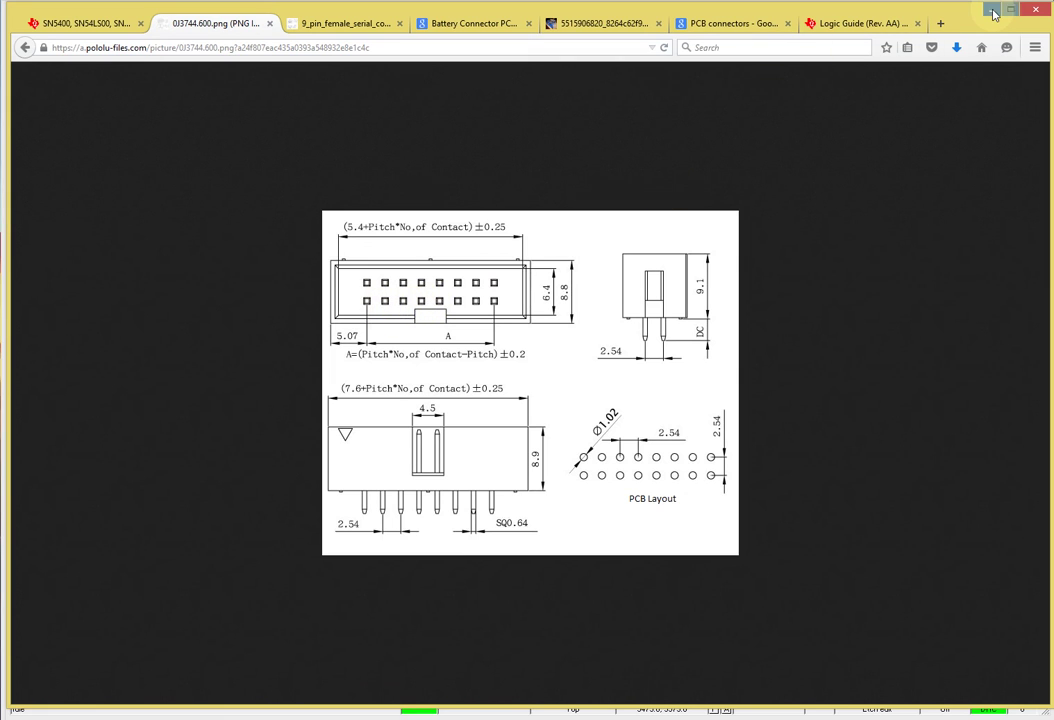
key(alt+Tab)
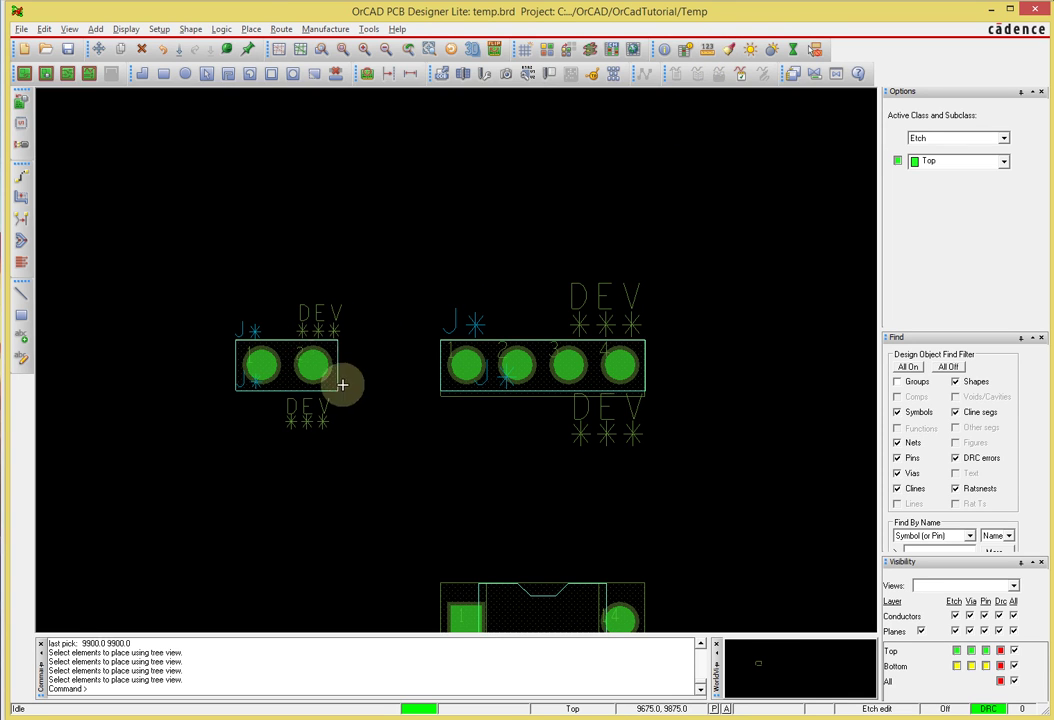
Measure the pin-to-pin spacing and drill holes of the two-pin and four-pin jumper footprints
click(711, 55)
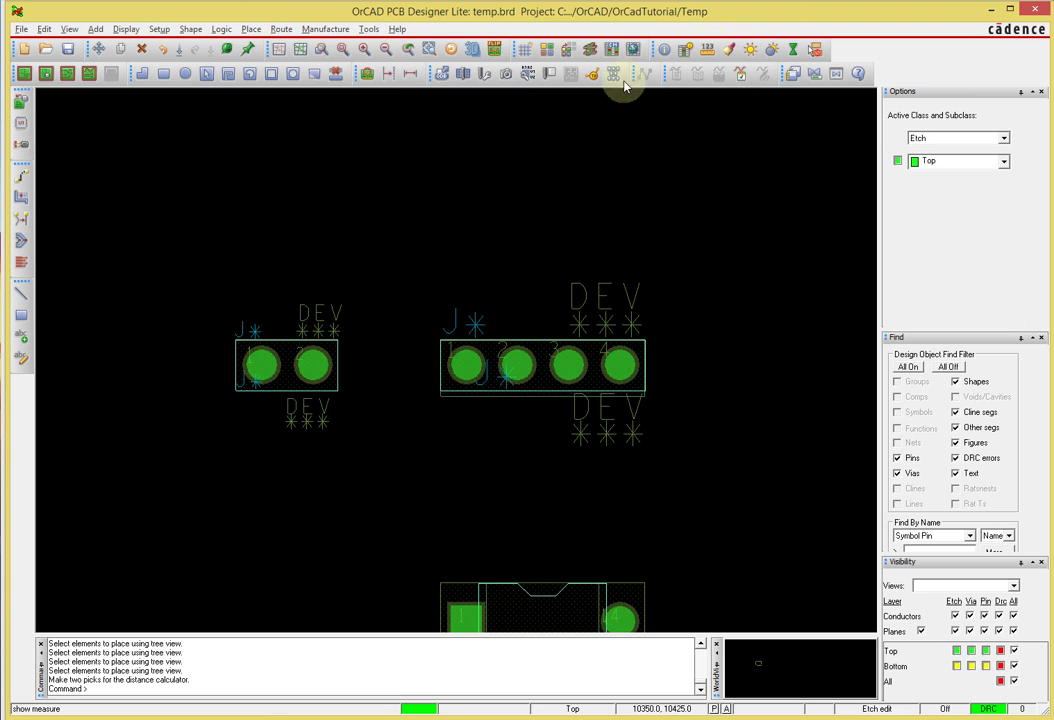
click(260, 364)
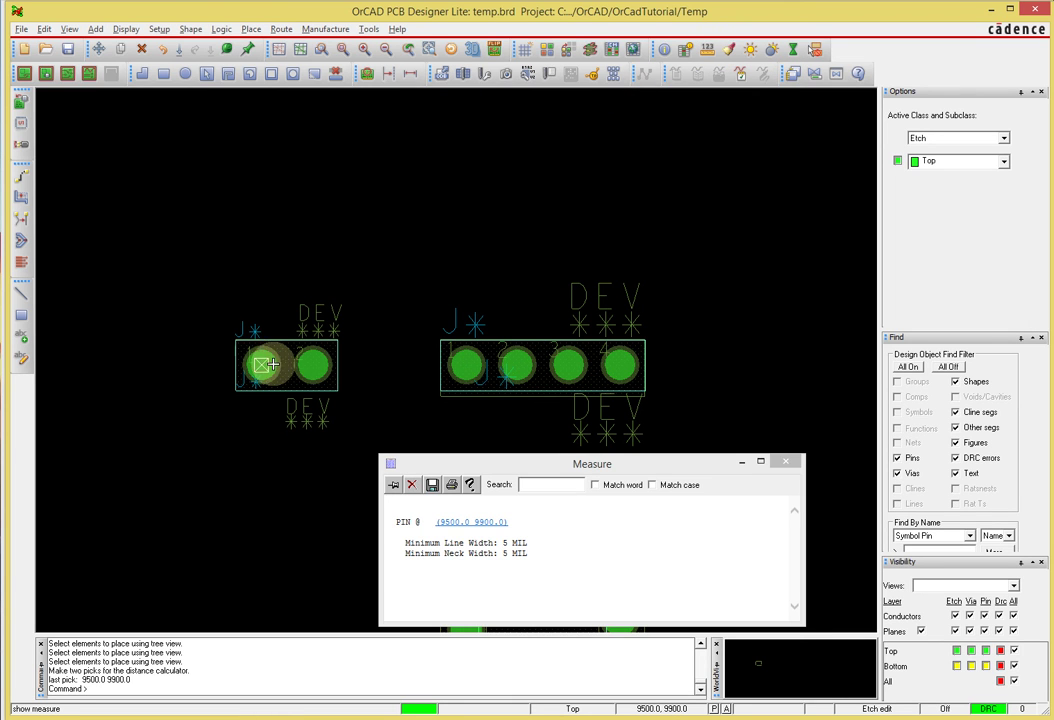
click(313, 365)
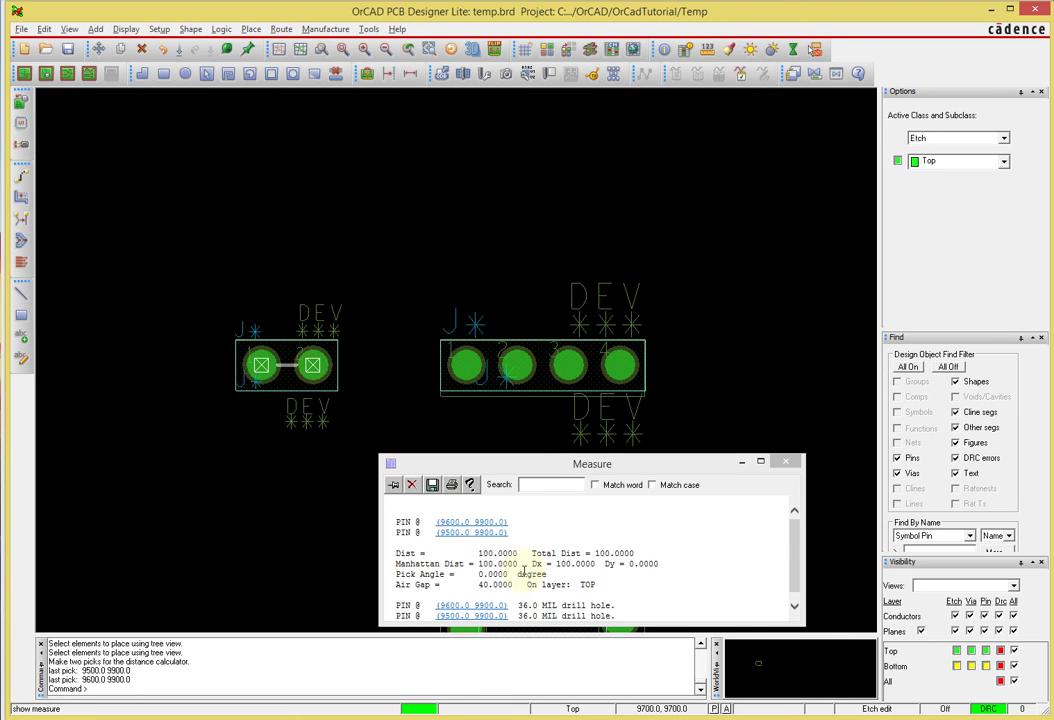
click(469, 364)
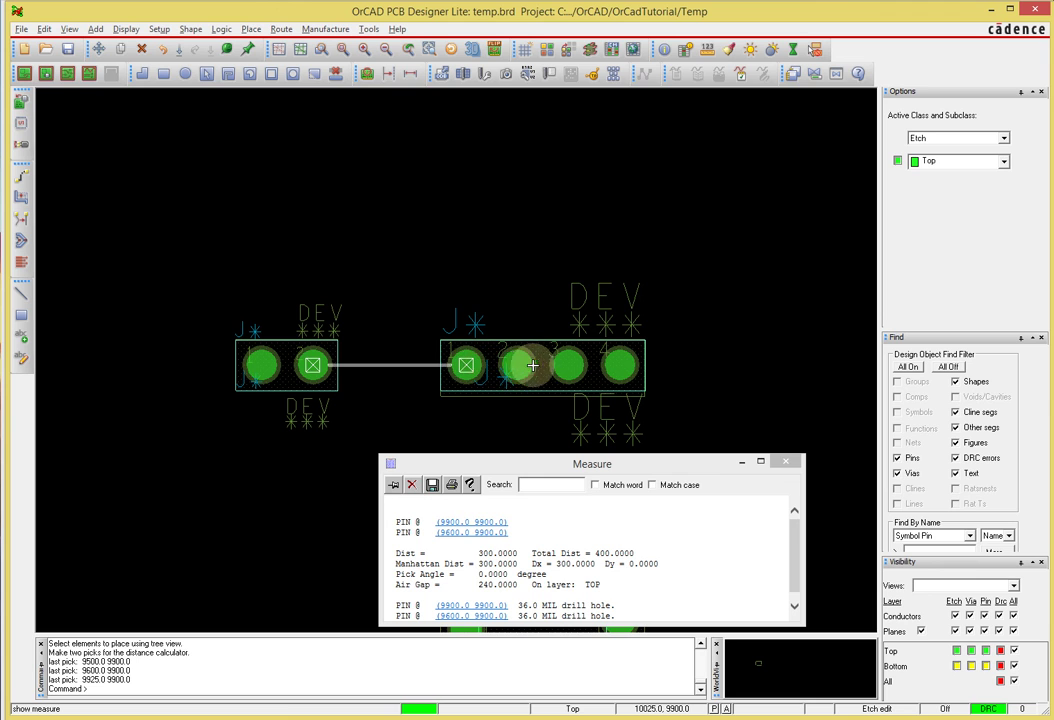
click(518, 365)
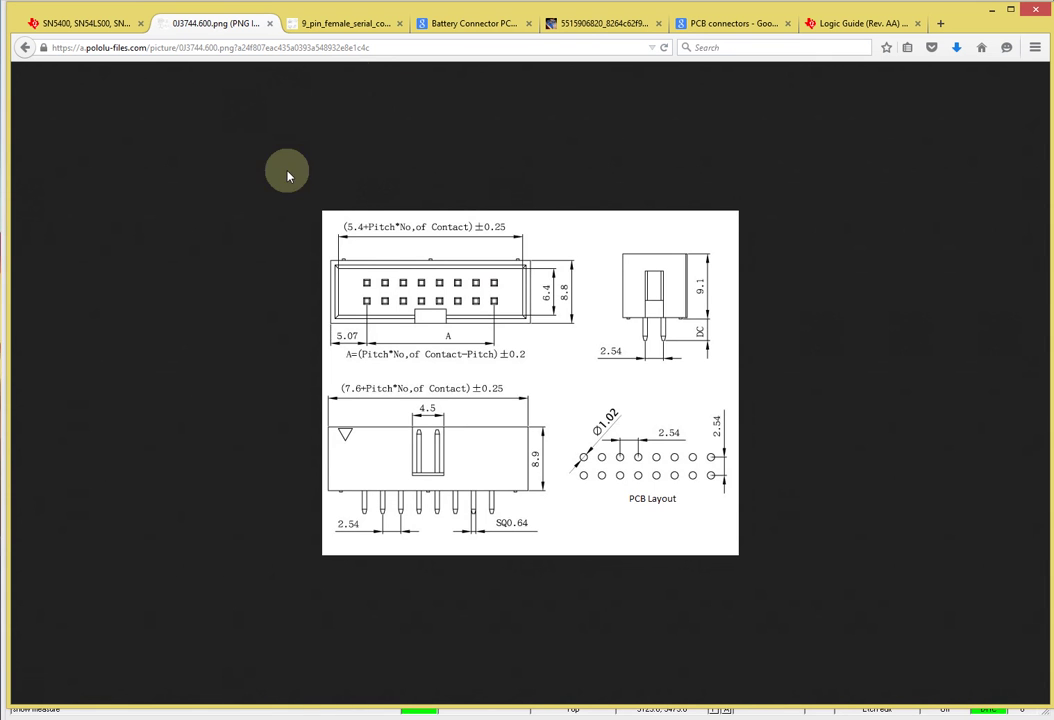
Switch to the browser and look through the serial connector drawing, battery connector results, Mouser catalog photo and PCB connectors images
click(340, 23)
click(478, 26)
click(580, 28)
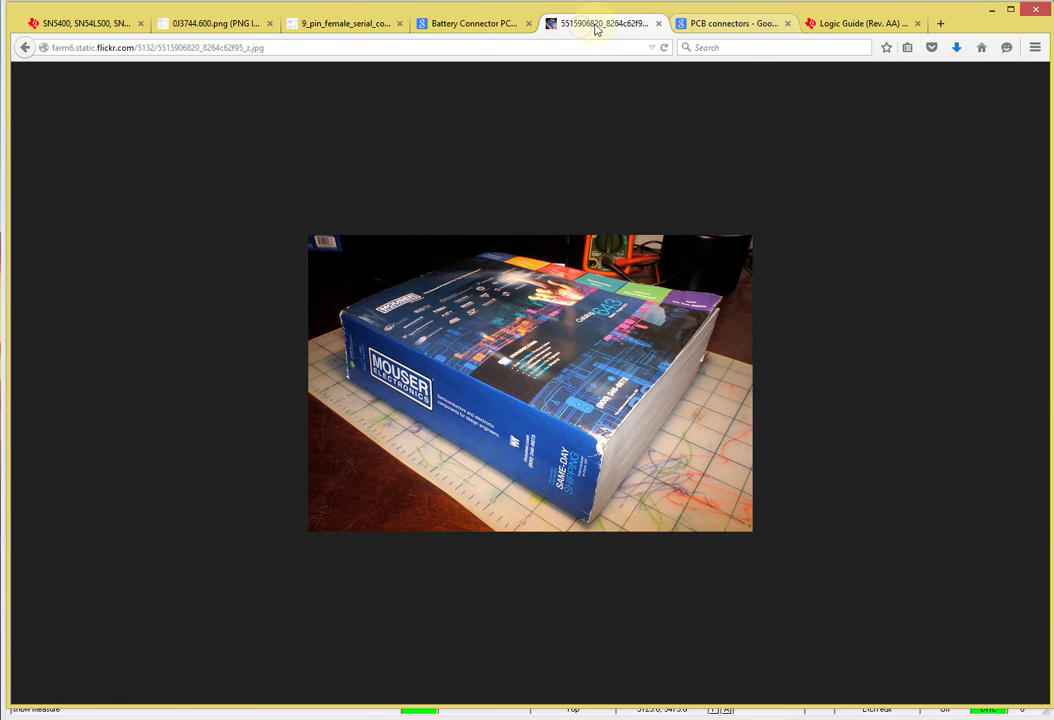
click(475, 23)
click(600, 24)
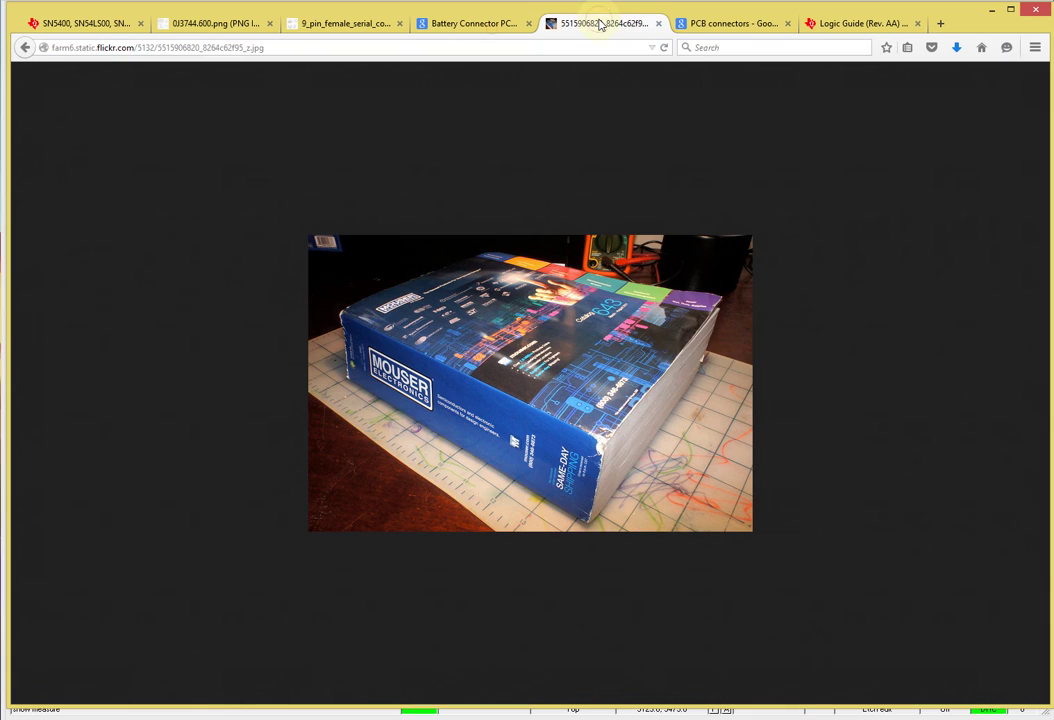
click(617, 362)
click(683, 28)
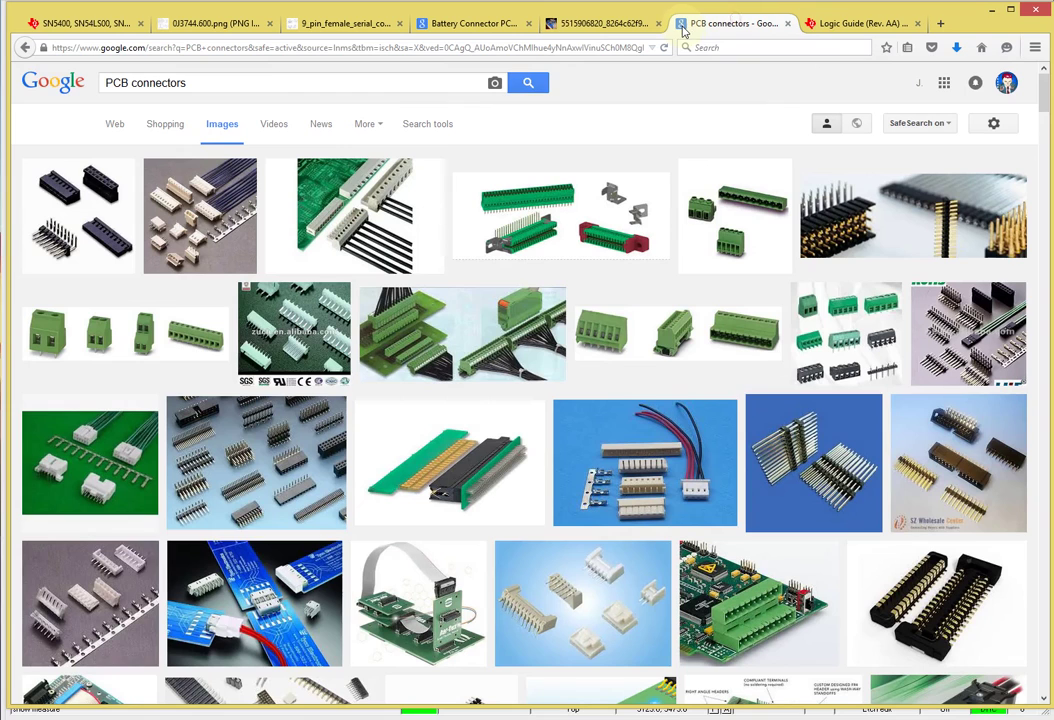
Search Google Images for "PCB headers", view the 2.54 mm pin header strips at full size, and return to the results
triple_click(242, 83)
text(PCB)
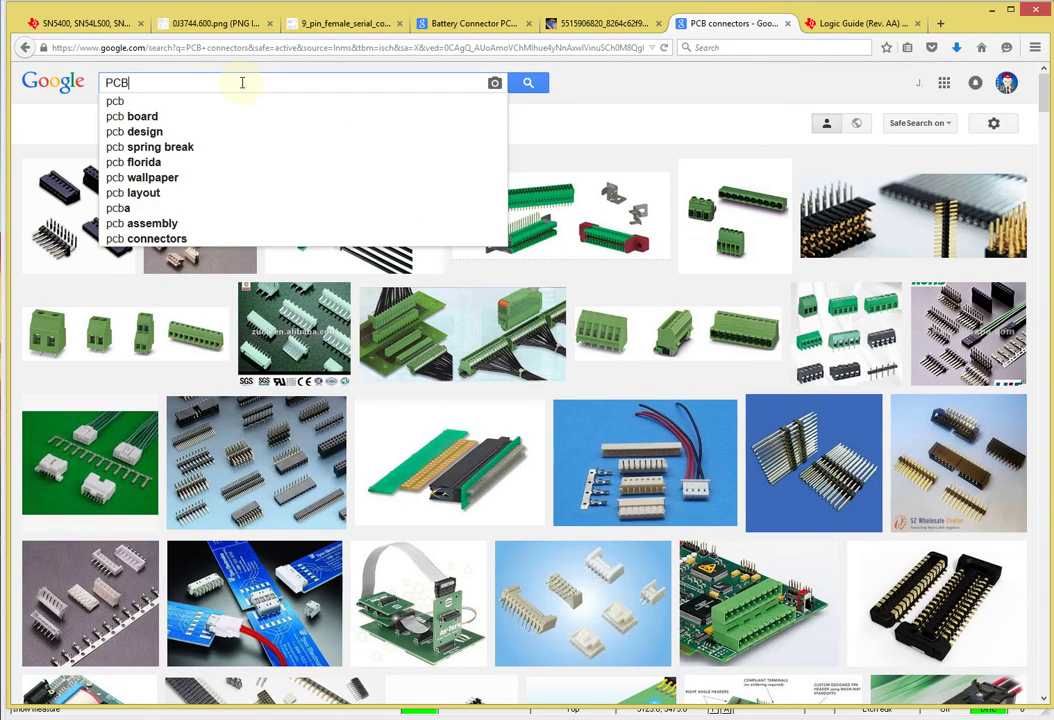
text( headers)
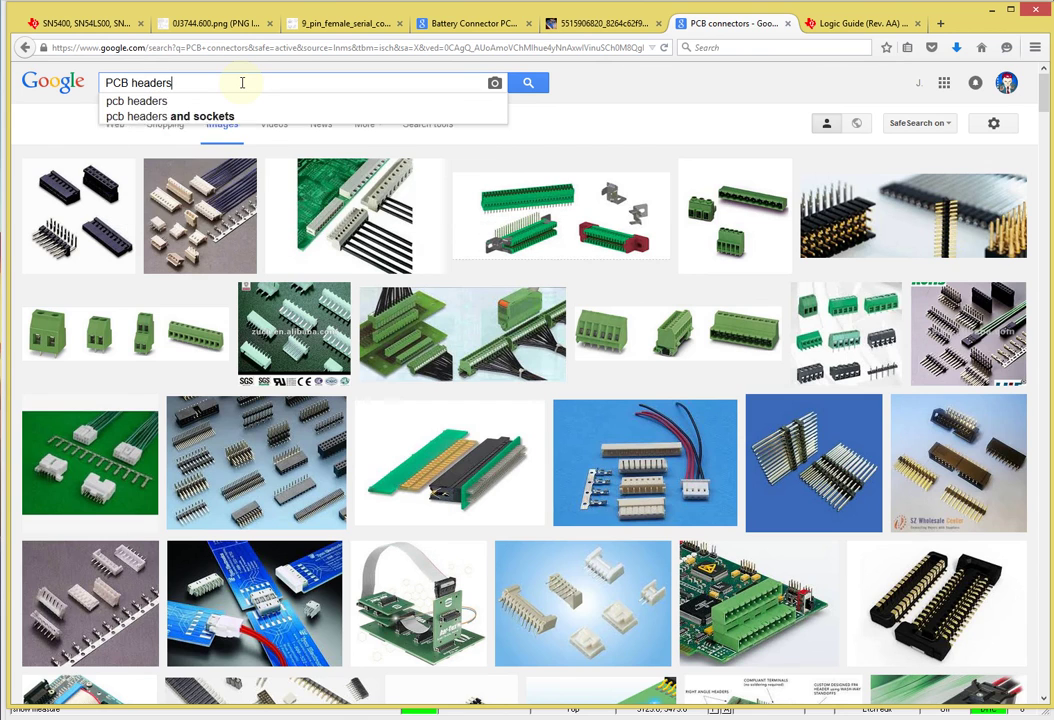
key(Return)
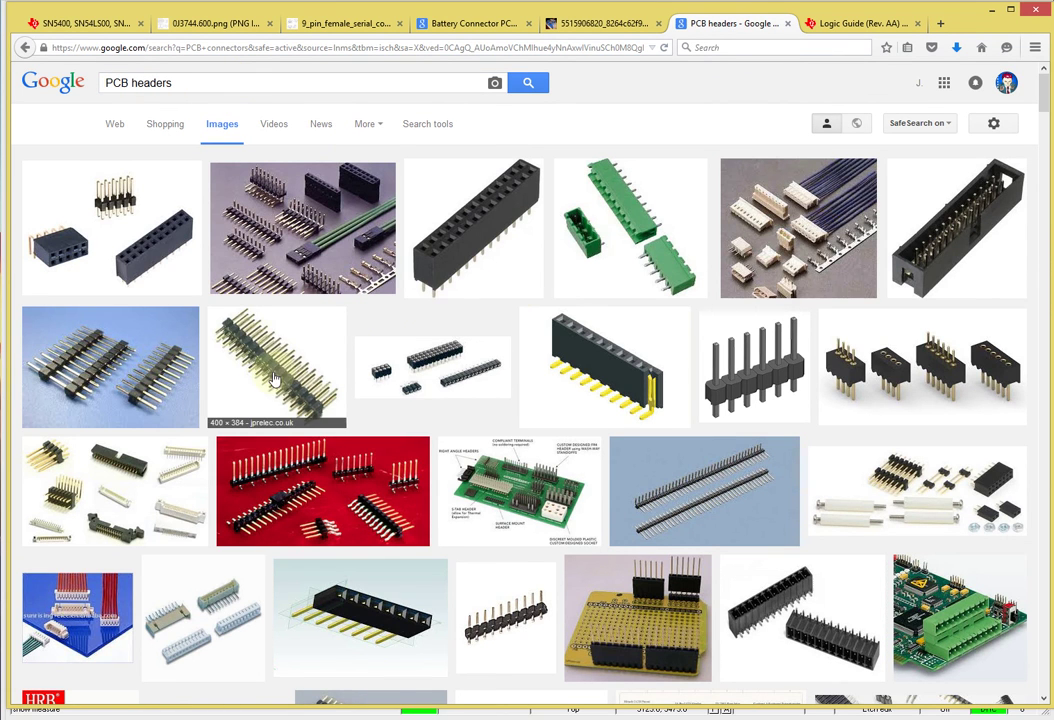
click(157, 371)
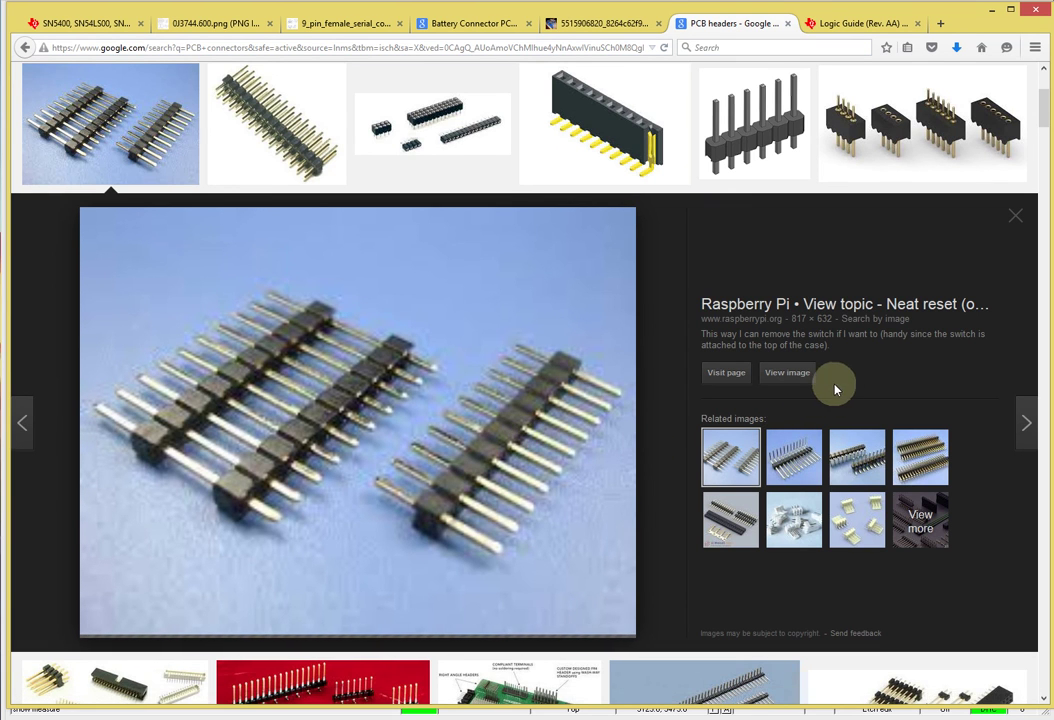
click(787, 372)
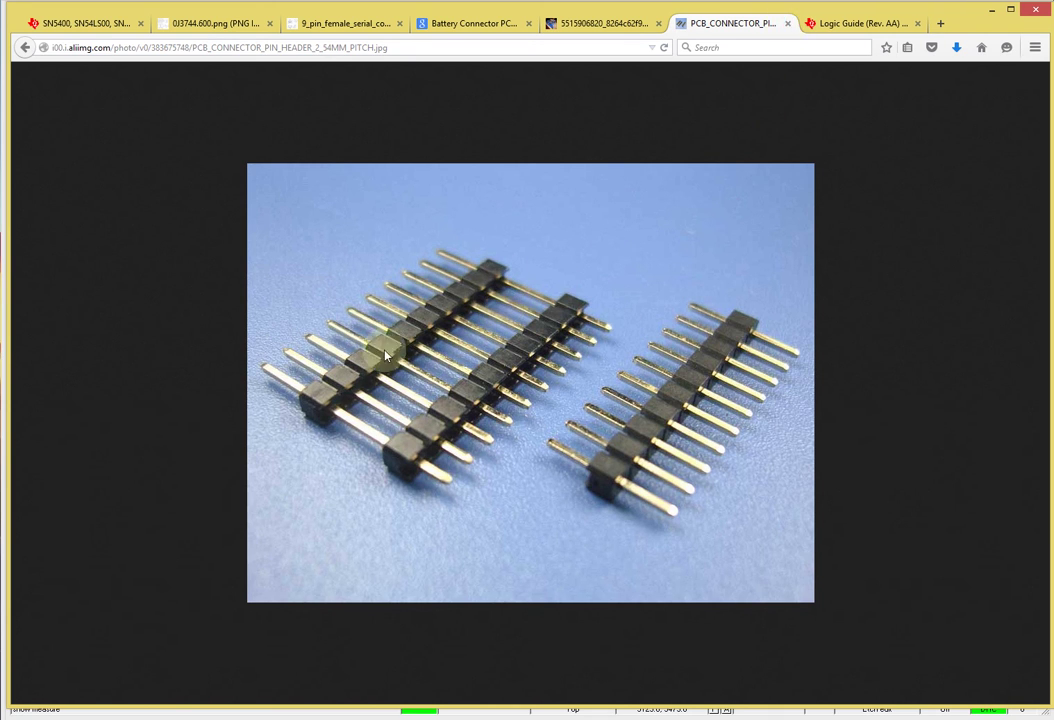
click(26, 48)
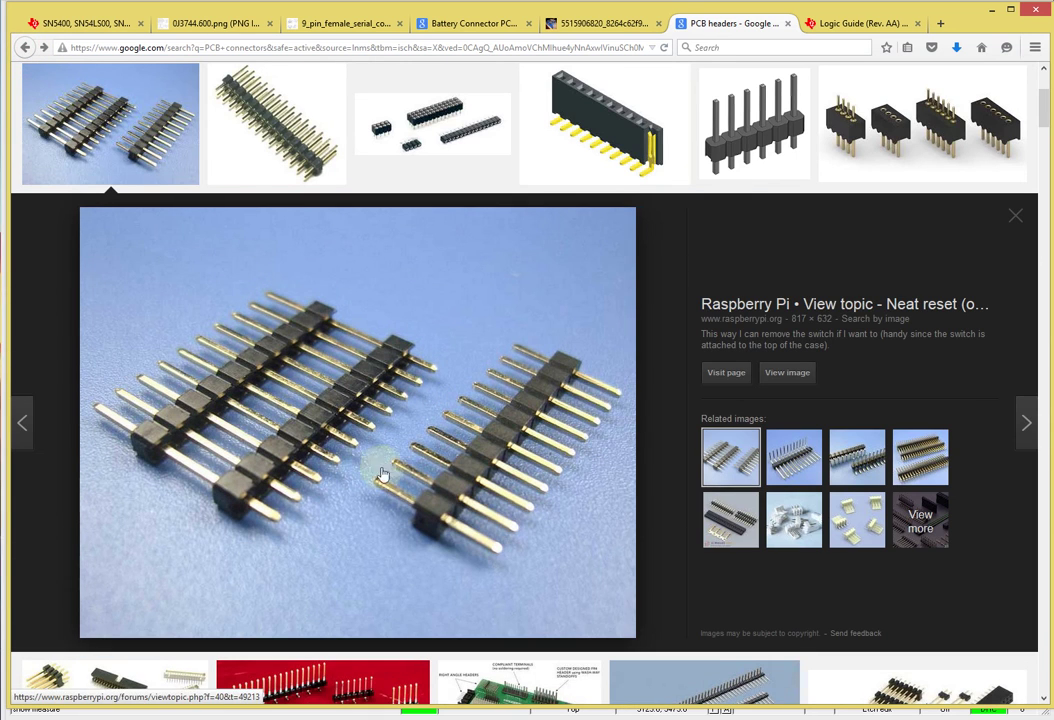
Browse more related header images, enlarge the female socket header picture, and go back to the header's dimension drawing
click(918, 521)
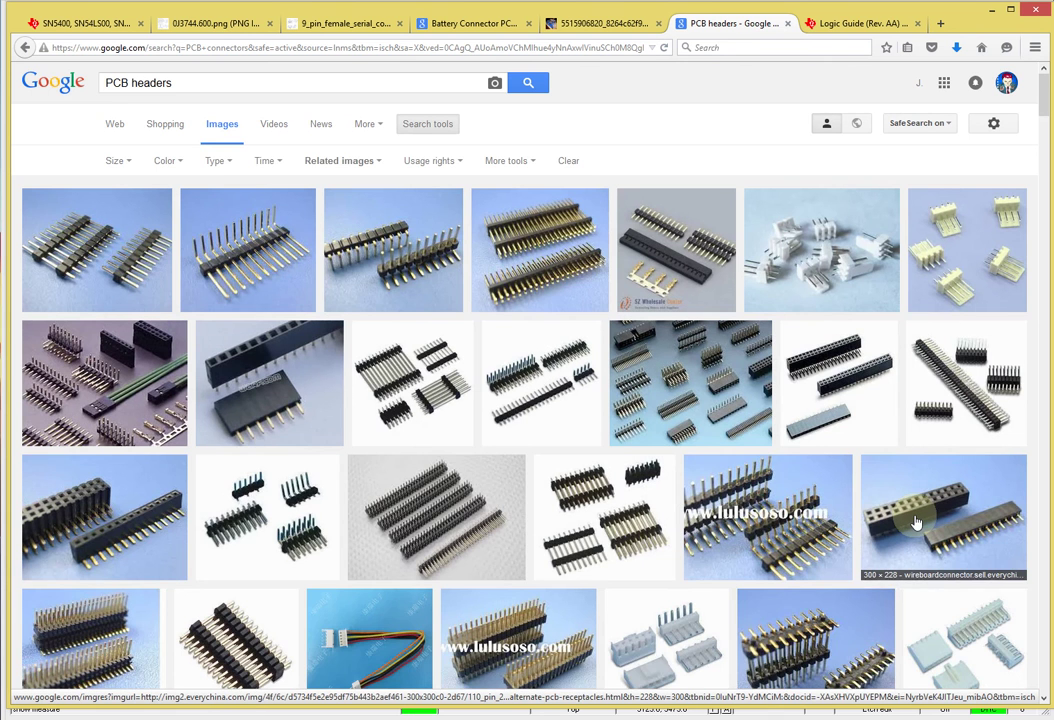
click(300, 400)
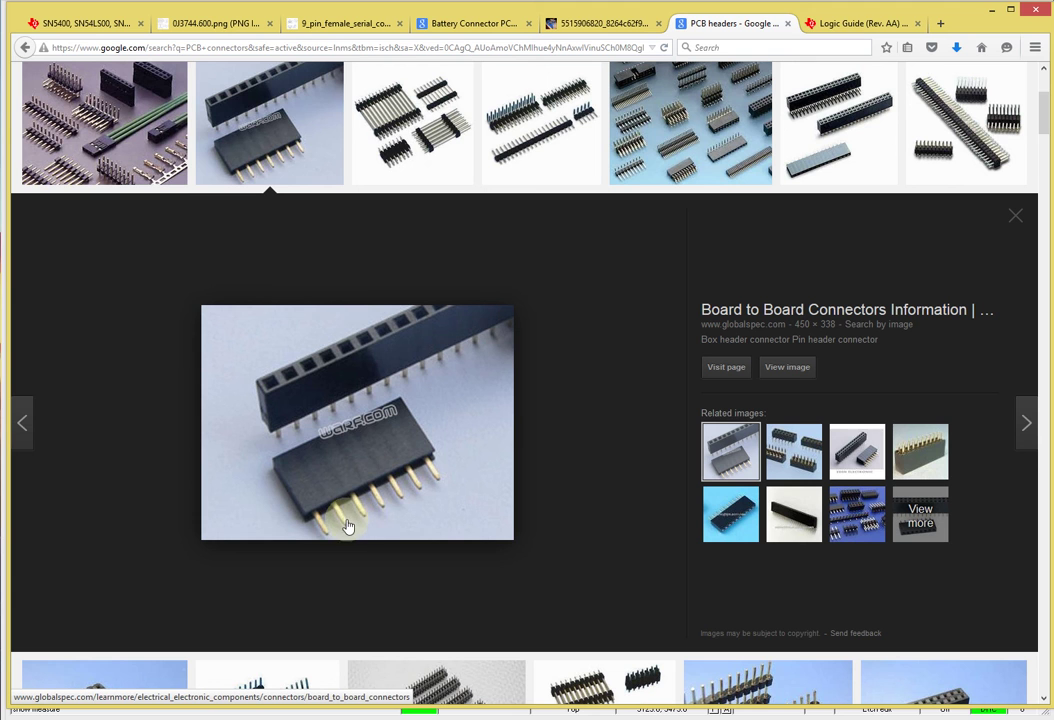
click(1019, 217)
click(205, 23)
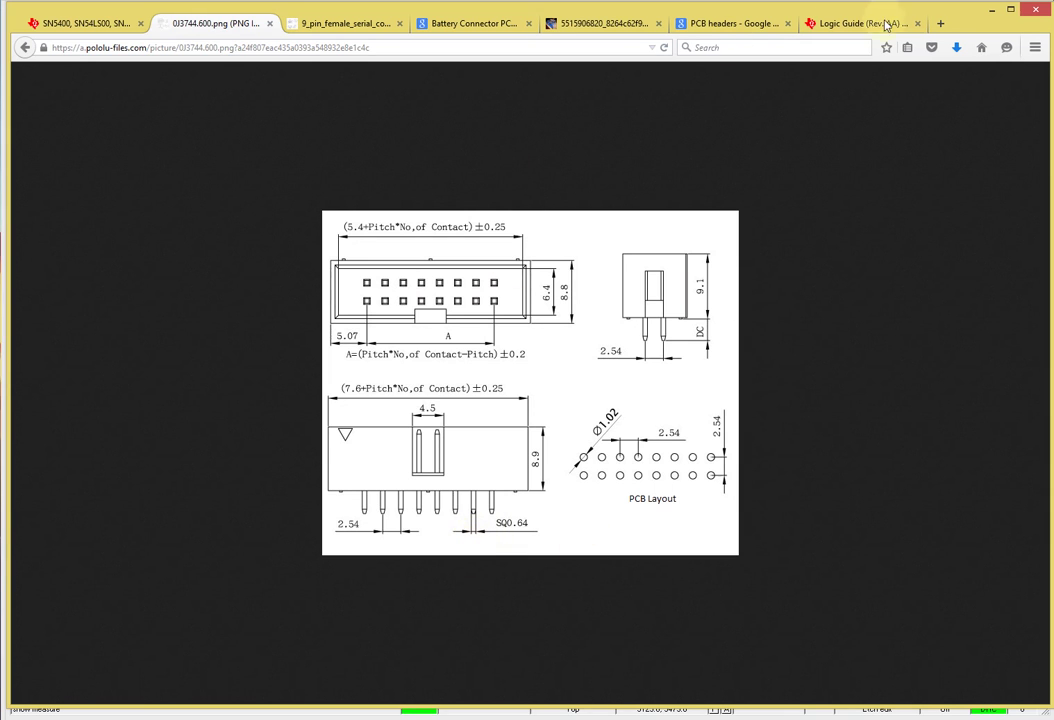
Convert 0.64mm to mils with a web search, return to PCB Designer and close the Measure report
click(941, 25)
click(445, 104)
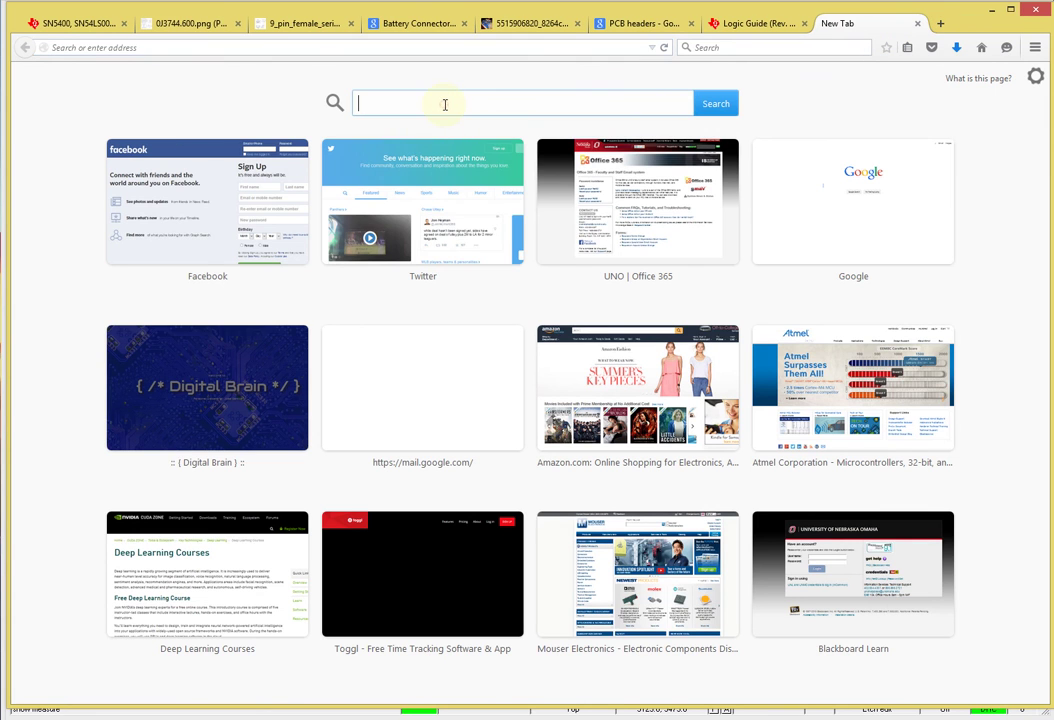
text(0.64)
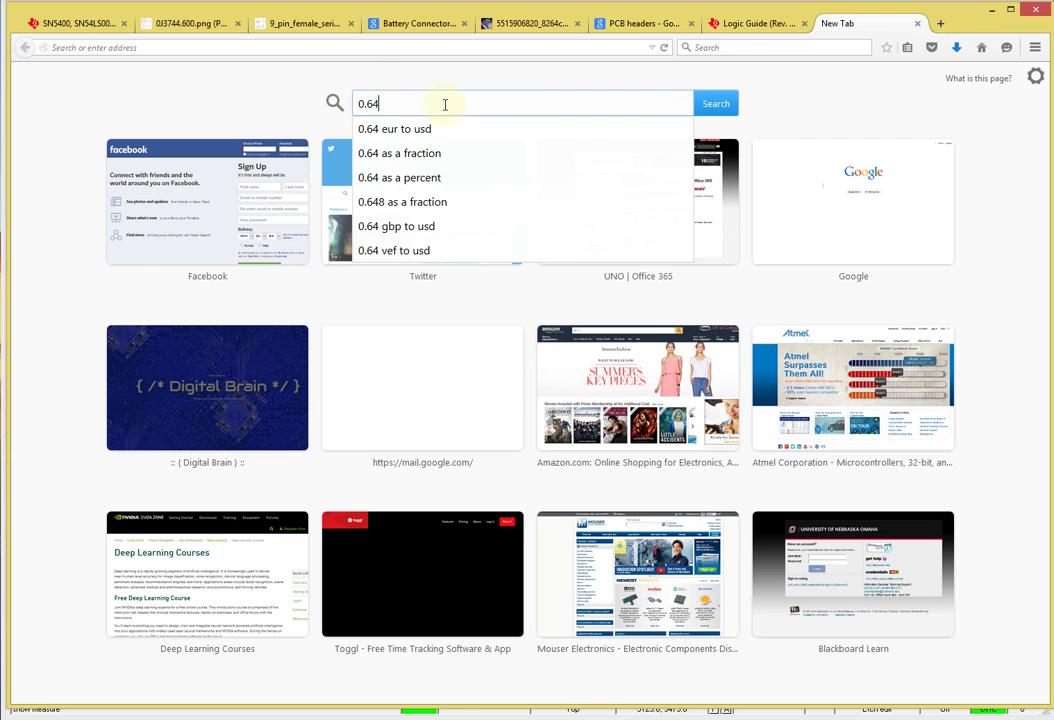
text(mm to mils)
key(Return)
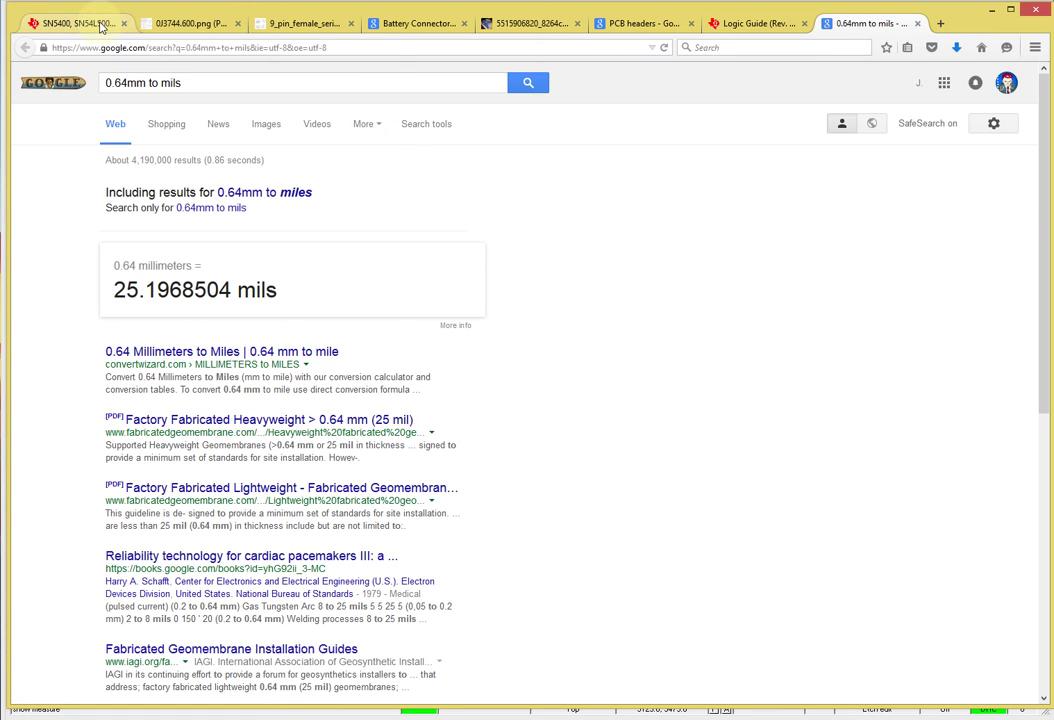
click(917, 23)
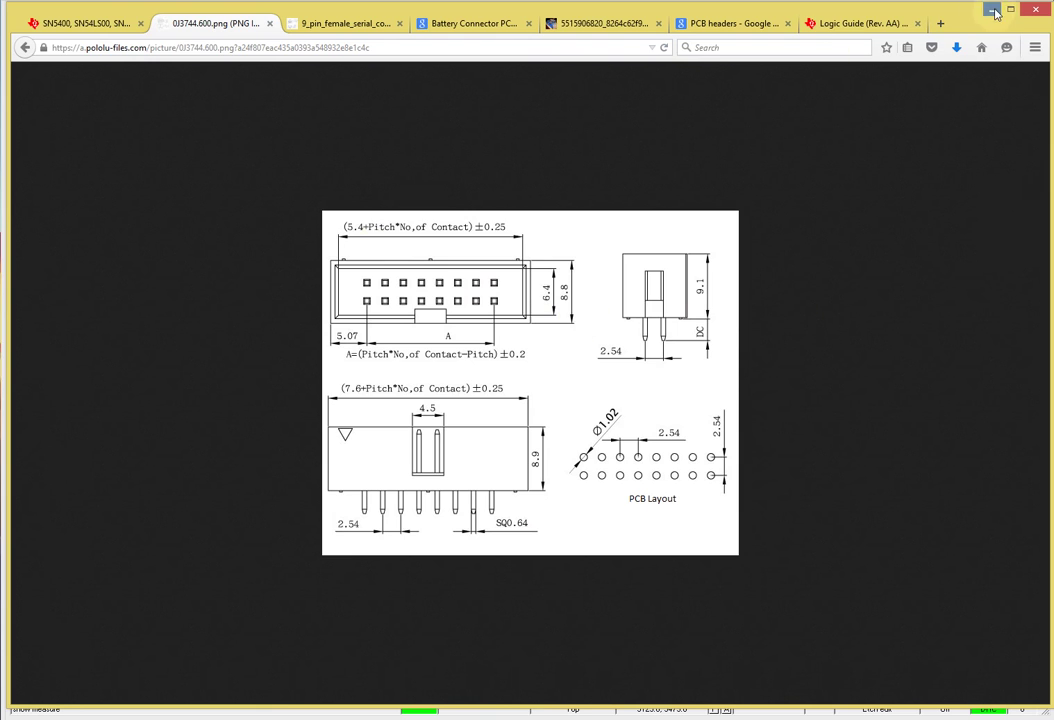
key(alt+Tab)
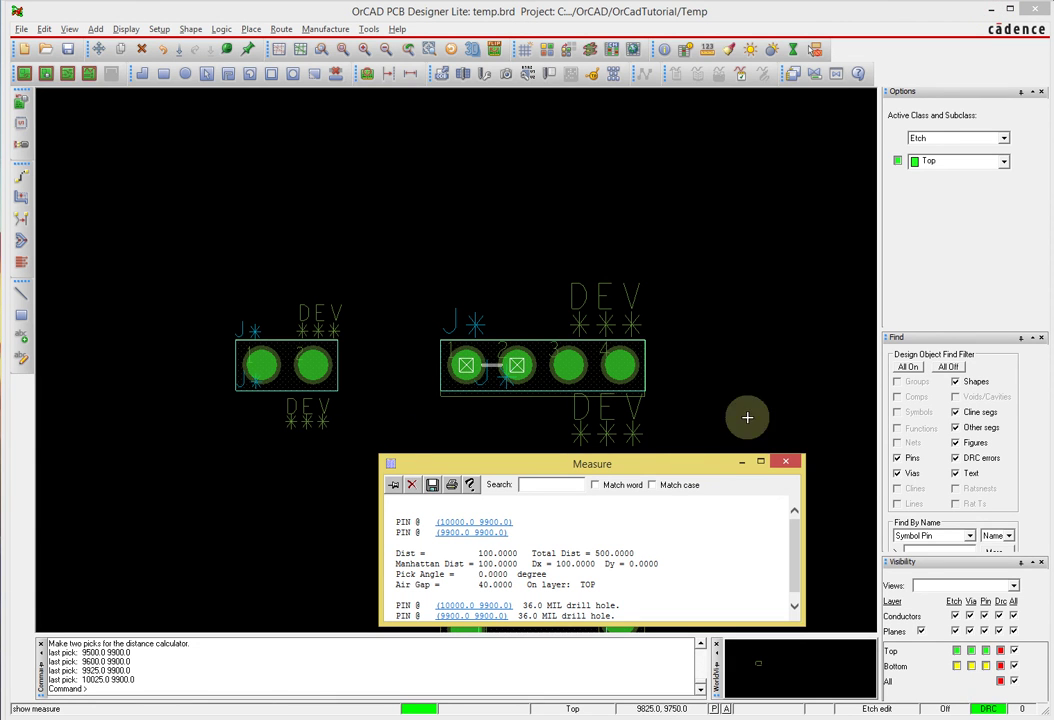
click(786, 461)
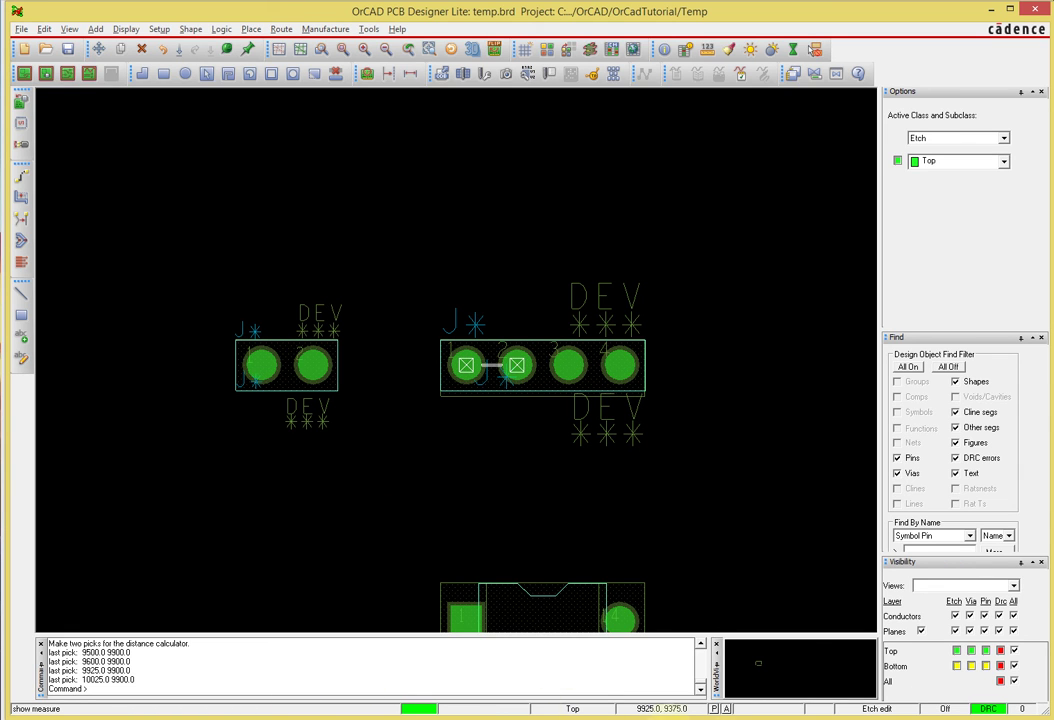
Switch to OrCAD Capture and open the property editor for connectors J1, J2, J3 and J4 on the top-level schematic page
click(276, 714)
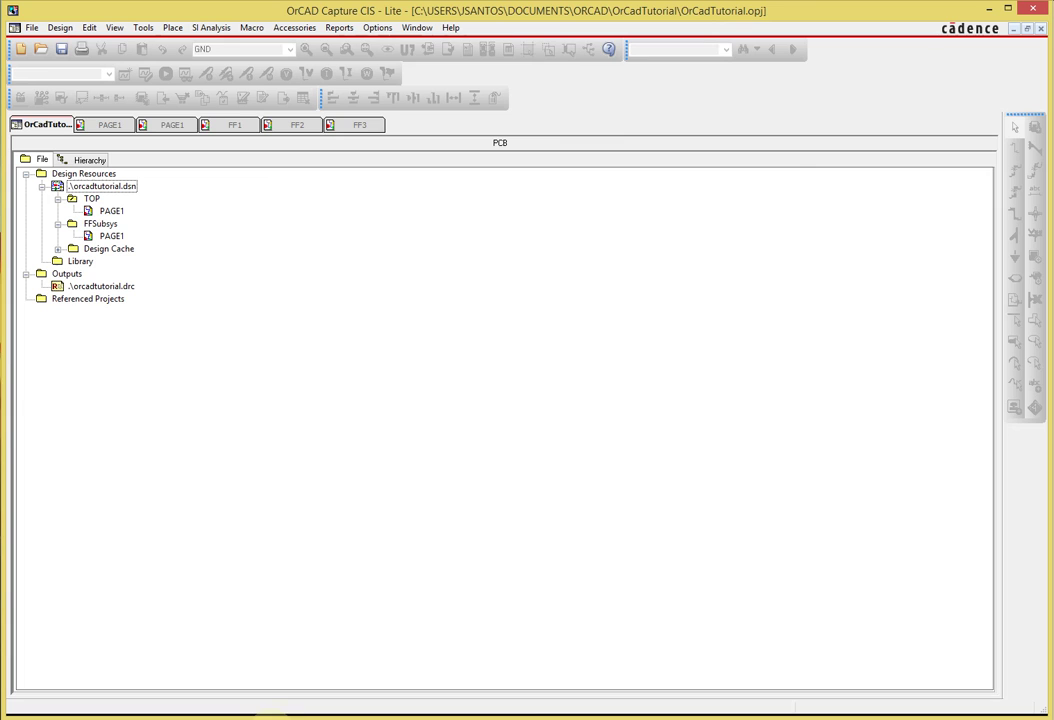
click(107, 125)
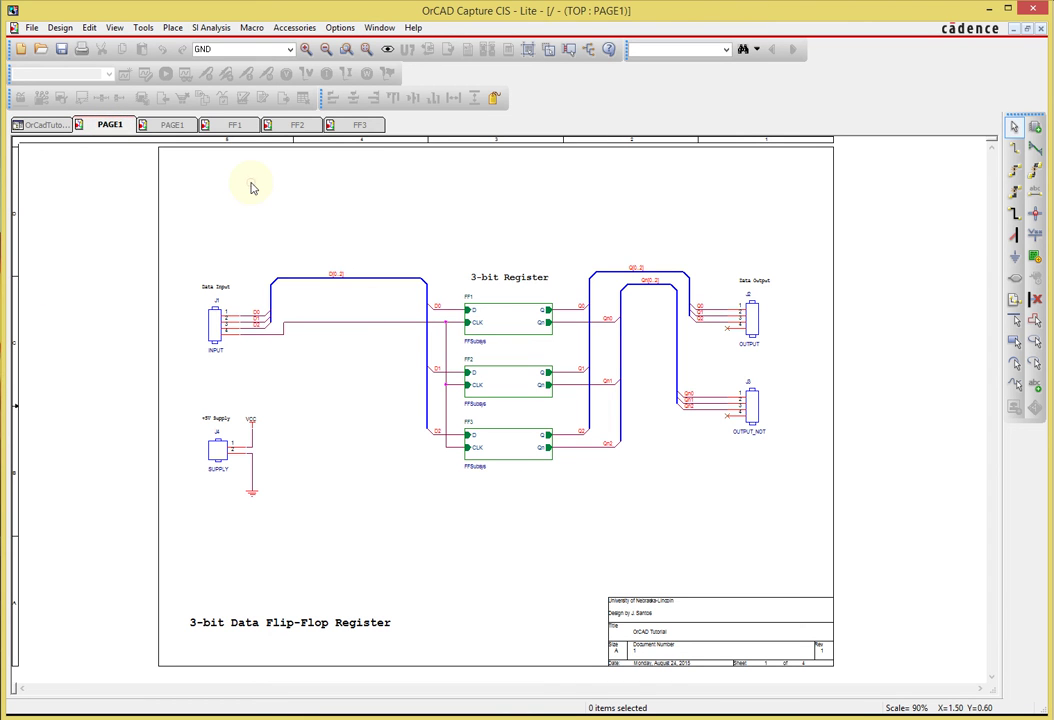
click(213, 335)
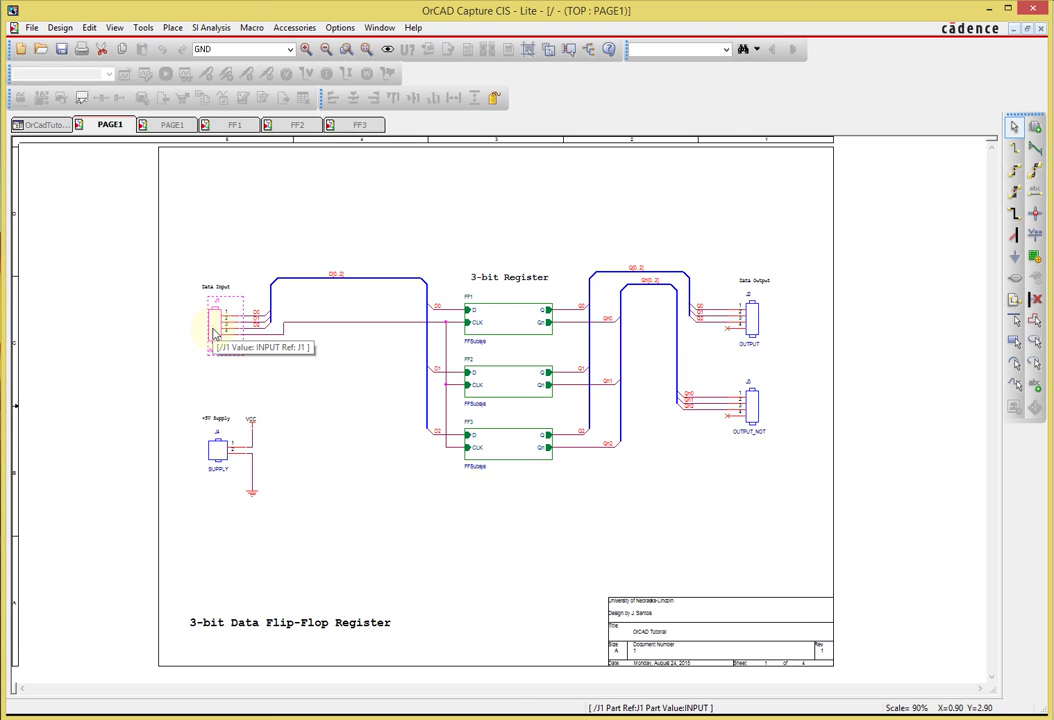
ctrl+click(216, 447)
ctrl+click(750, 318)
ctrl+click(753, 402)
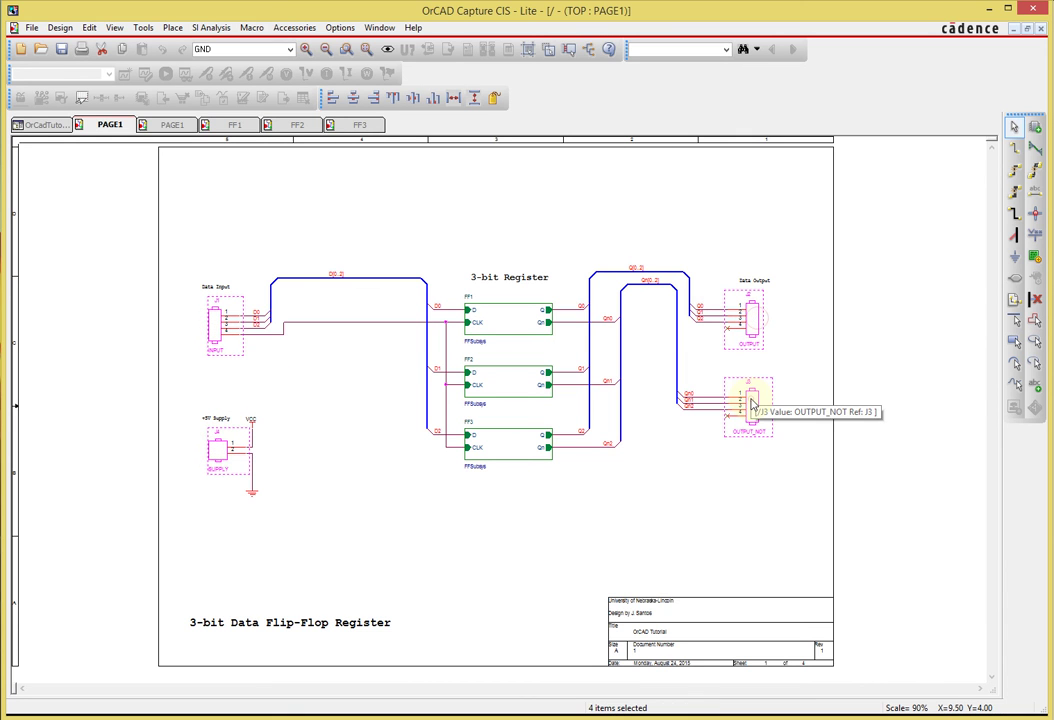
key(ctrl+e)
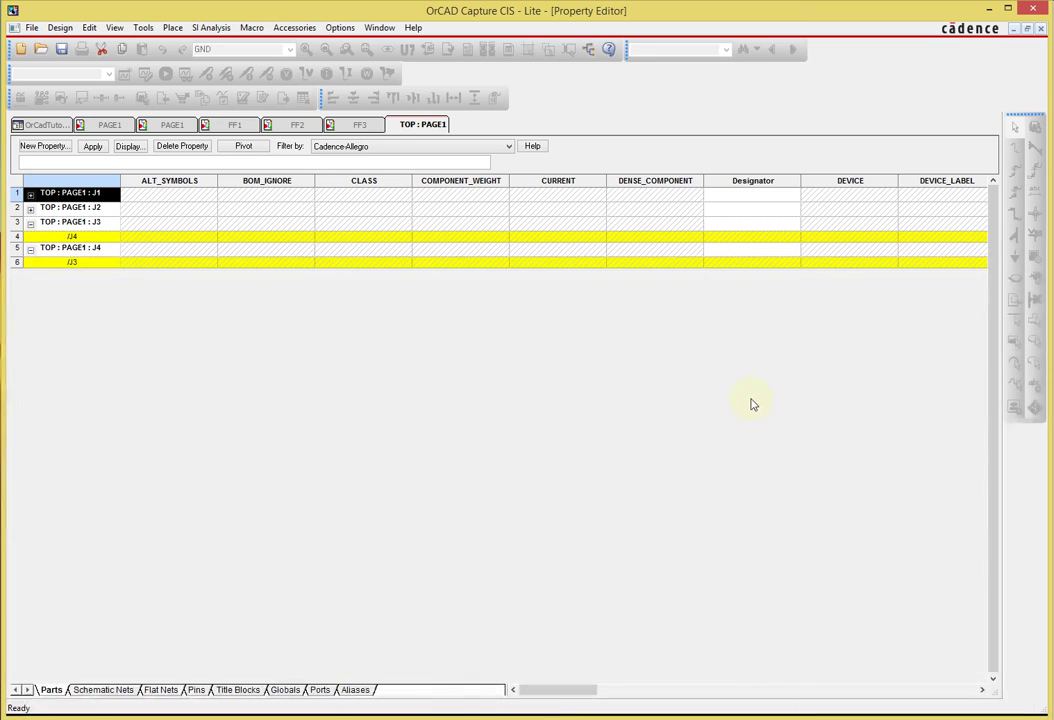
Assign the PCB footprint JUMPER2 to the two-pin supply connector, listed as J3 with occurrence J4
drag(541, 690, 781, 682)
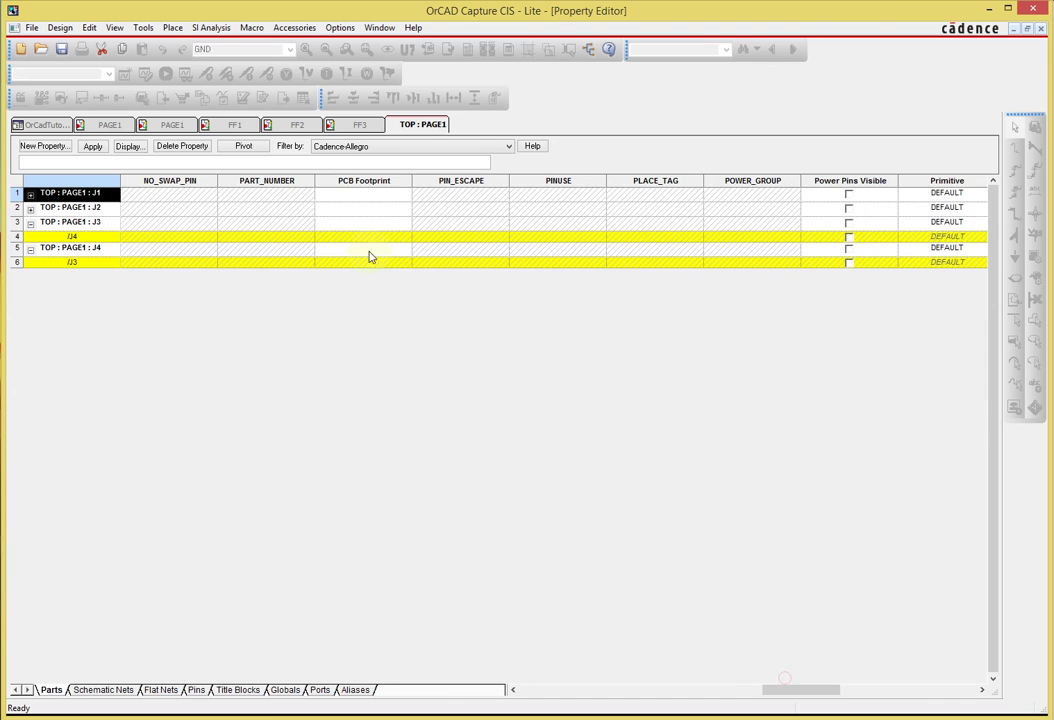
click(354, 197)
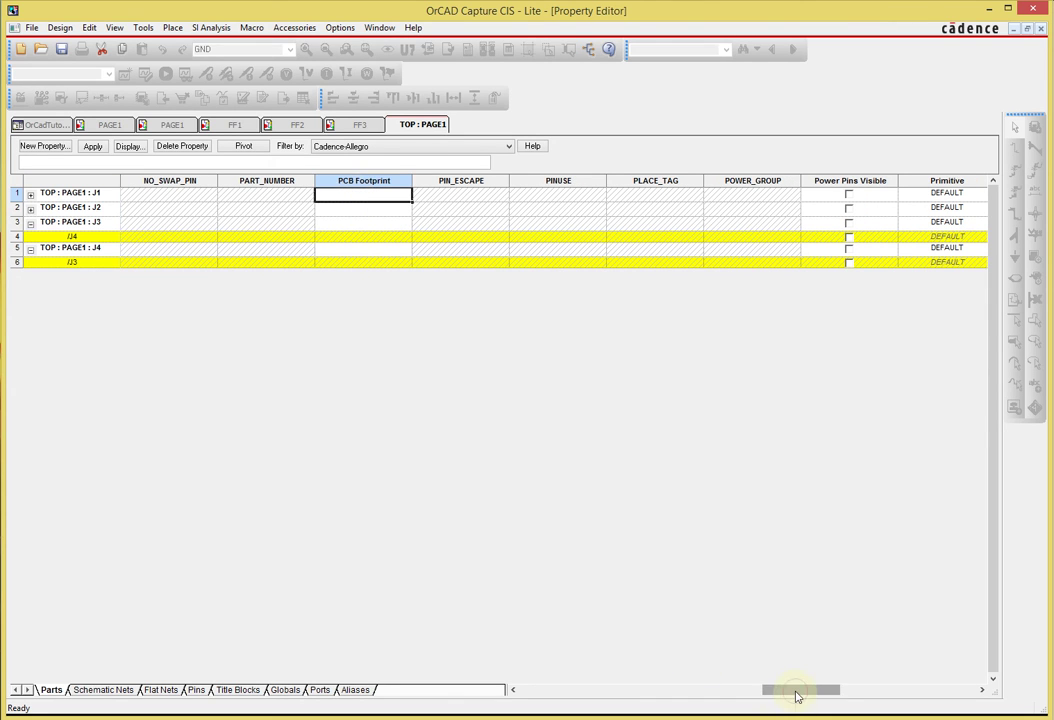
drag(798, 690, 913, 706)
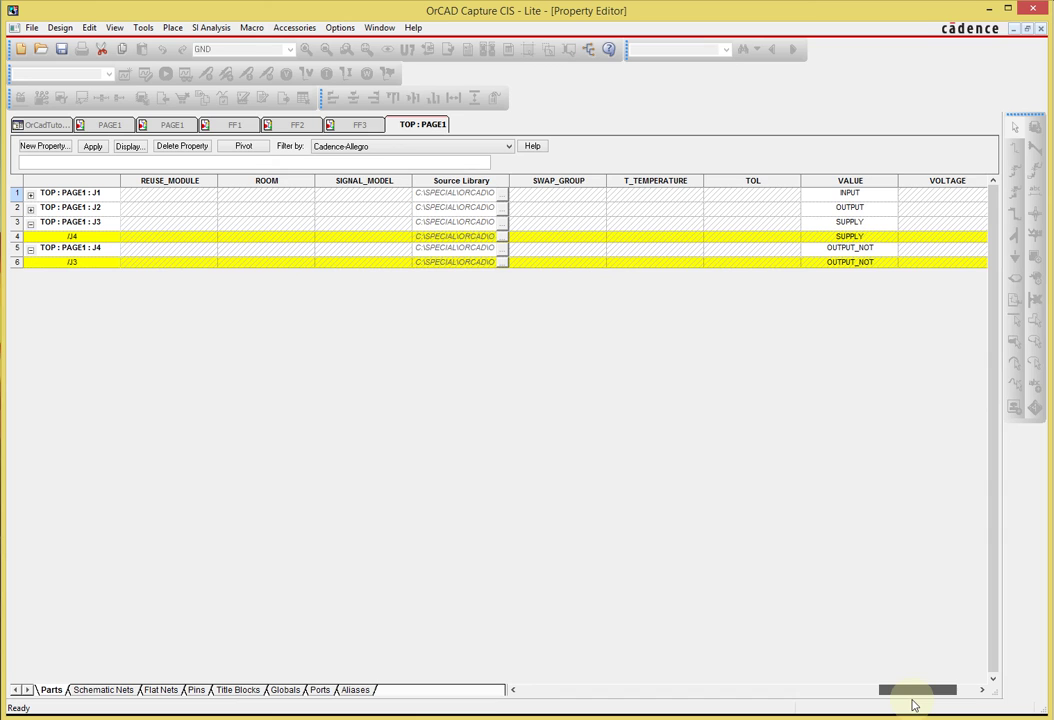
drag(913, 705, 782, 711)
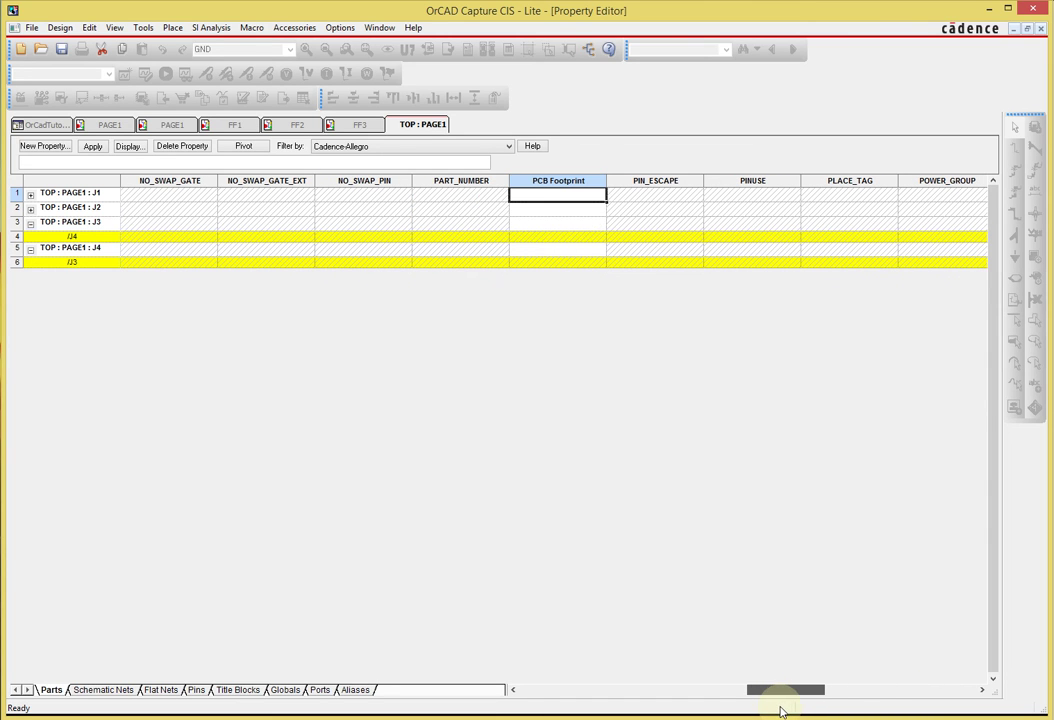
click(547, 224)
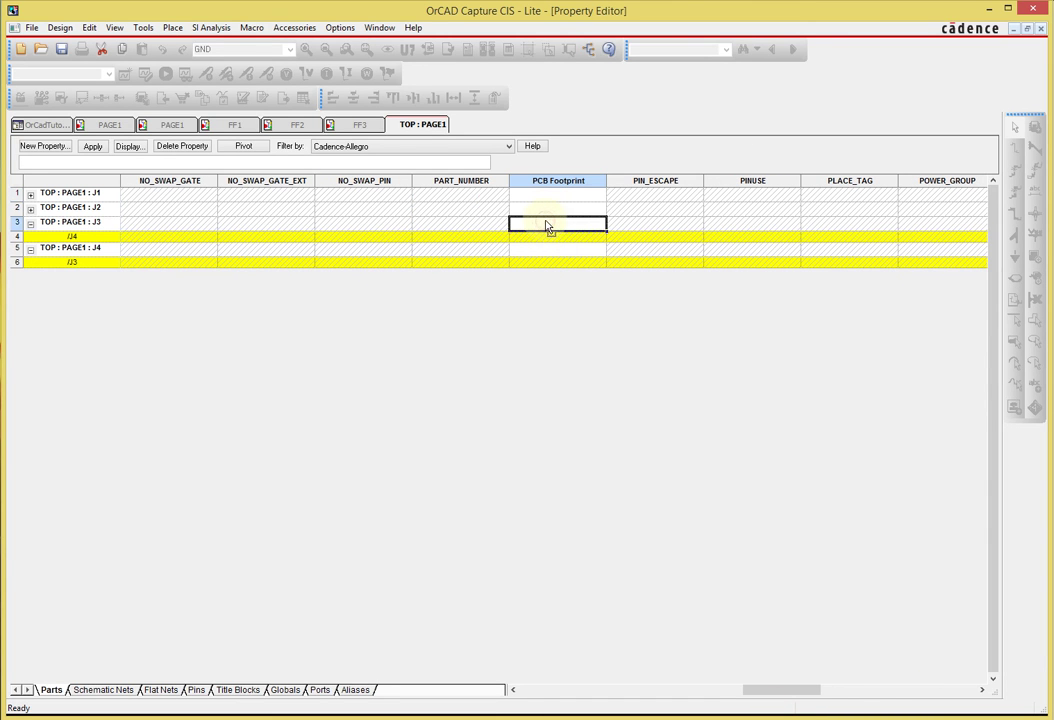
text(JUMPER2)
key(Tab)
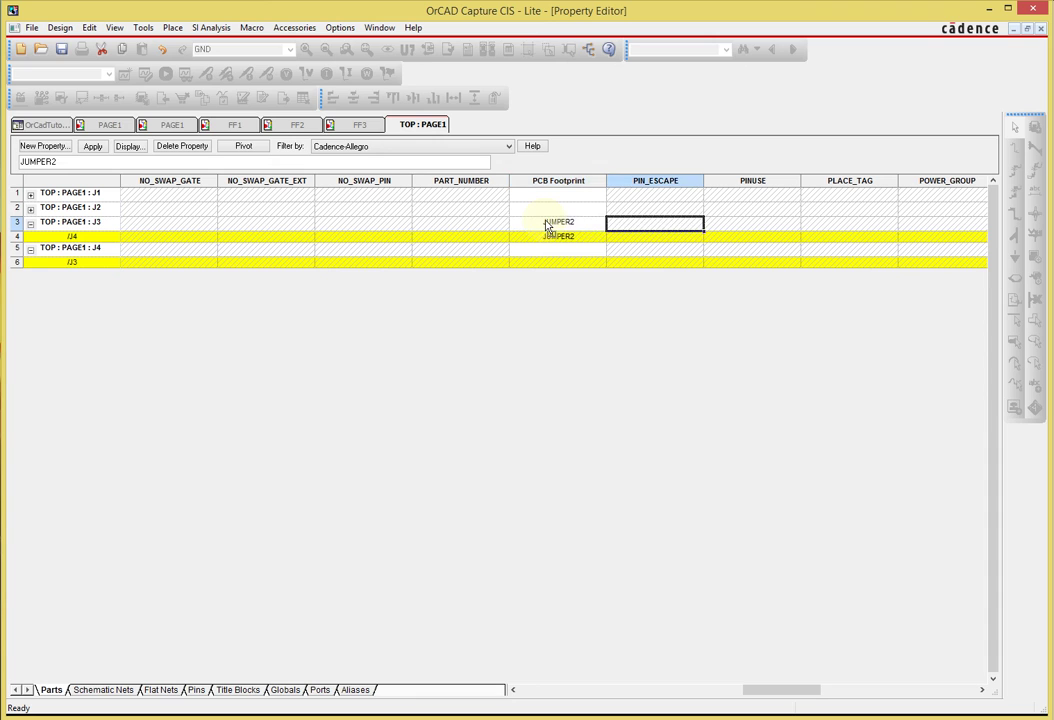
Assign the PCB footprint JUMPER4 to the input connector J1 and the output connector J2
click(566, 197)
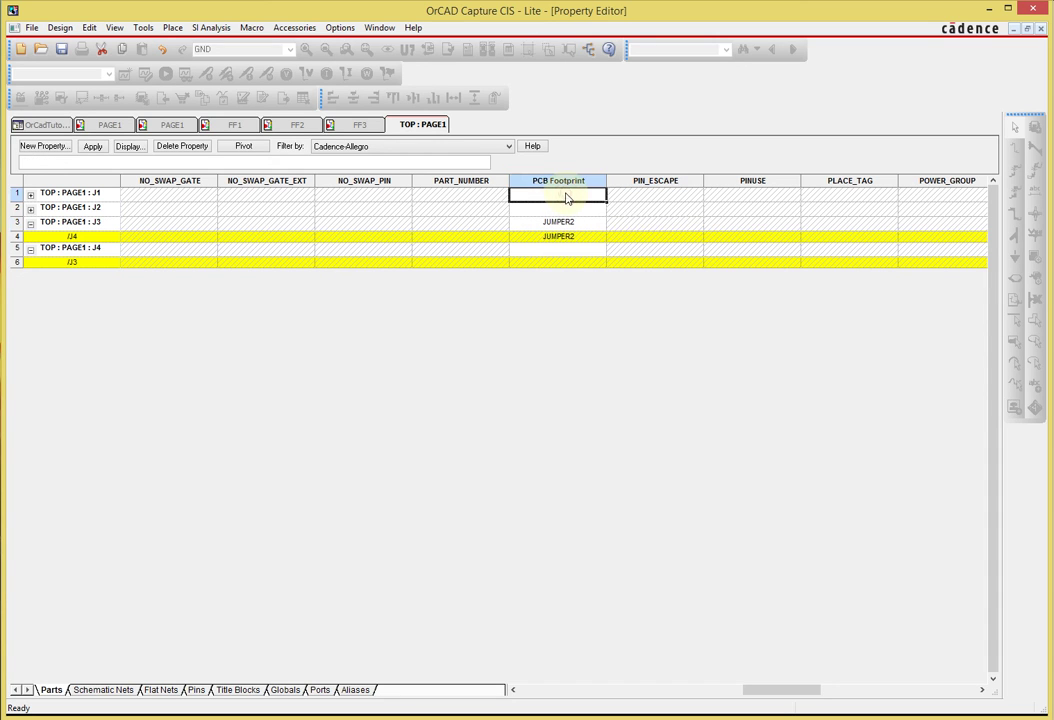
text(JUMPER4)
key(Tab)
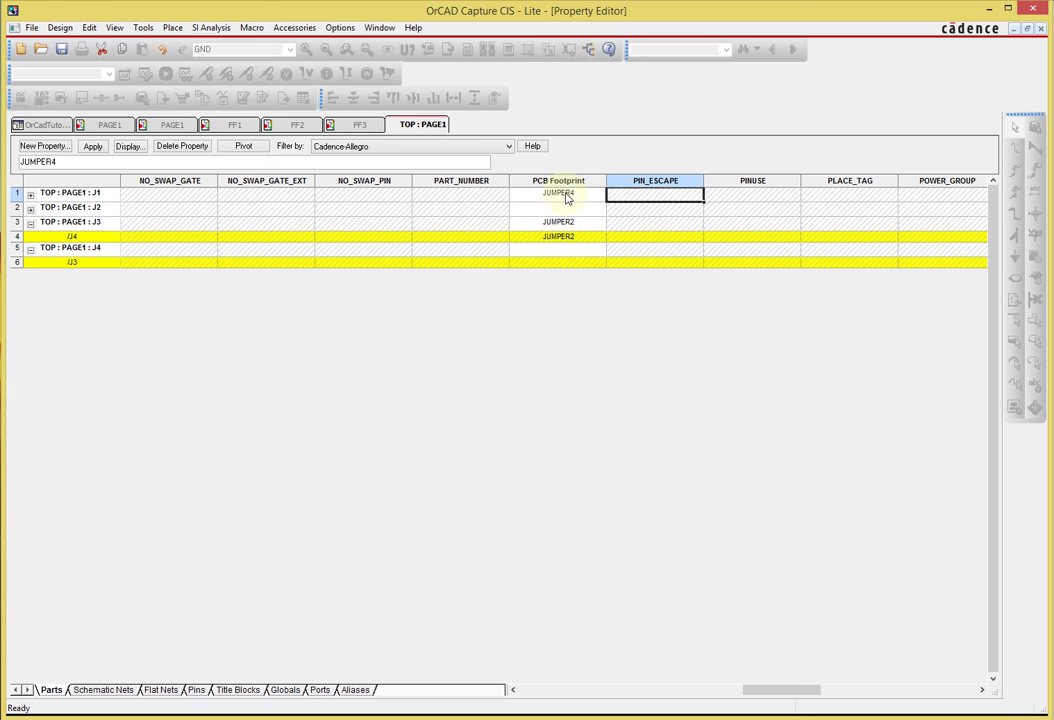
click(577, 209)
text(JU)
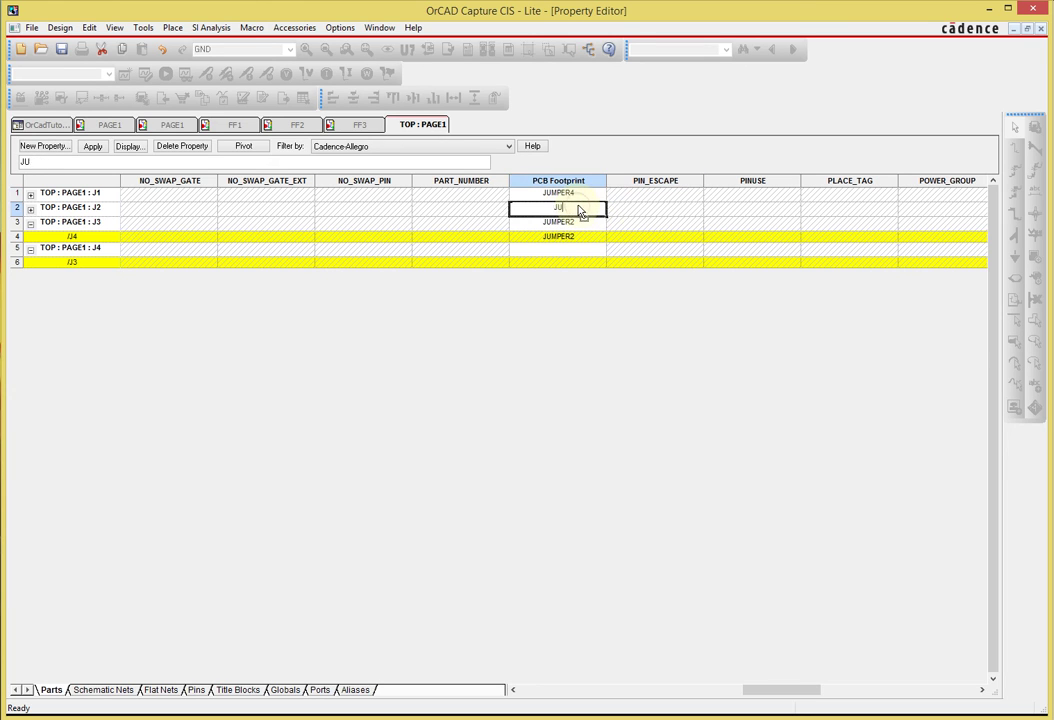
text(MPER4)
key(Tab)
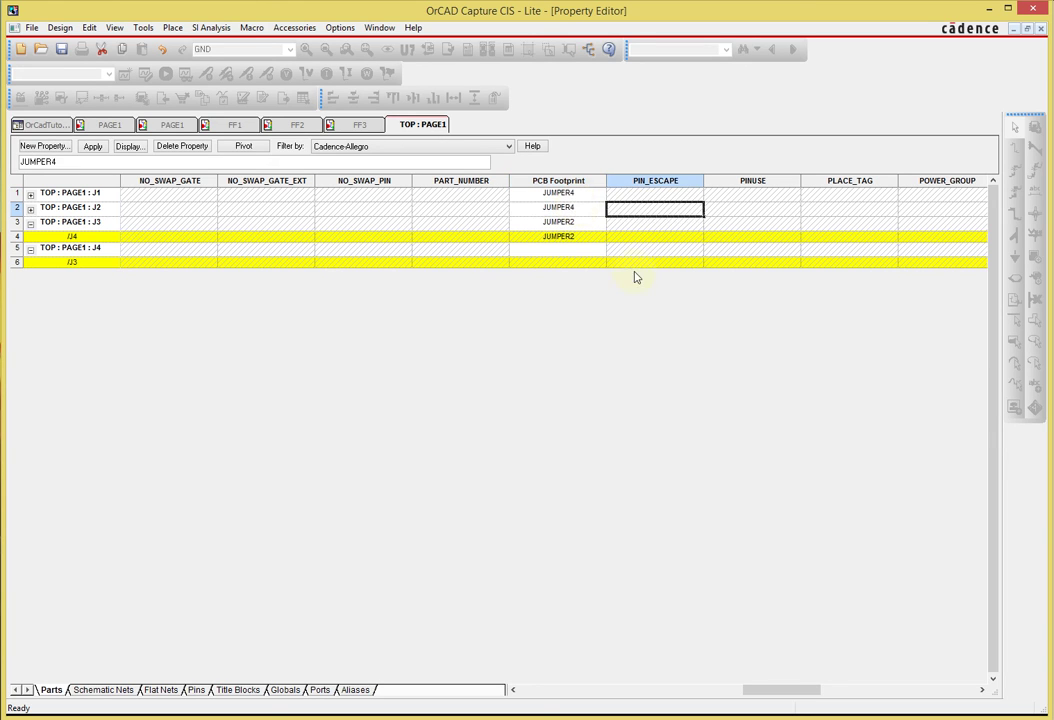
Assign the PCB footprint JUMPER4 to the OUTPUT_NOT connector, listed as J4 with occurrence J3, and apply the property changes
click(577, 251)
text(Jumper)
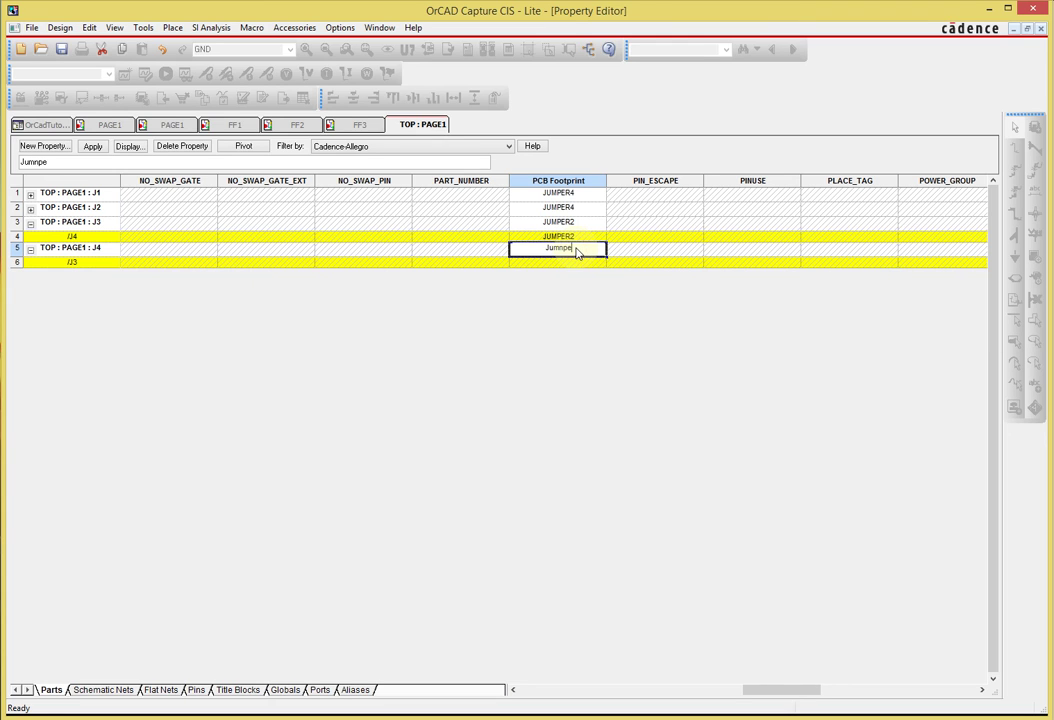
key(BackSpace)
key(BackSpace)
key(BackSpace)
key(BackSpace)
key(BackSpace)
text(UMPER4)
key(Tab)
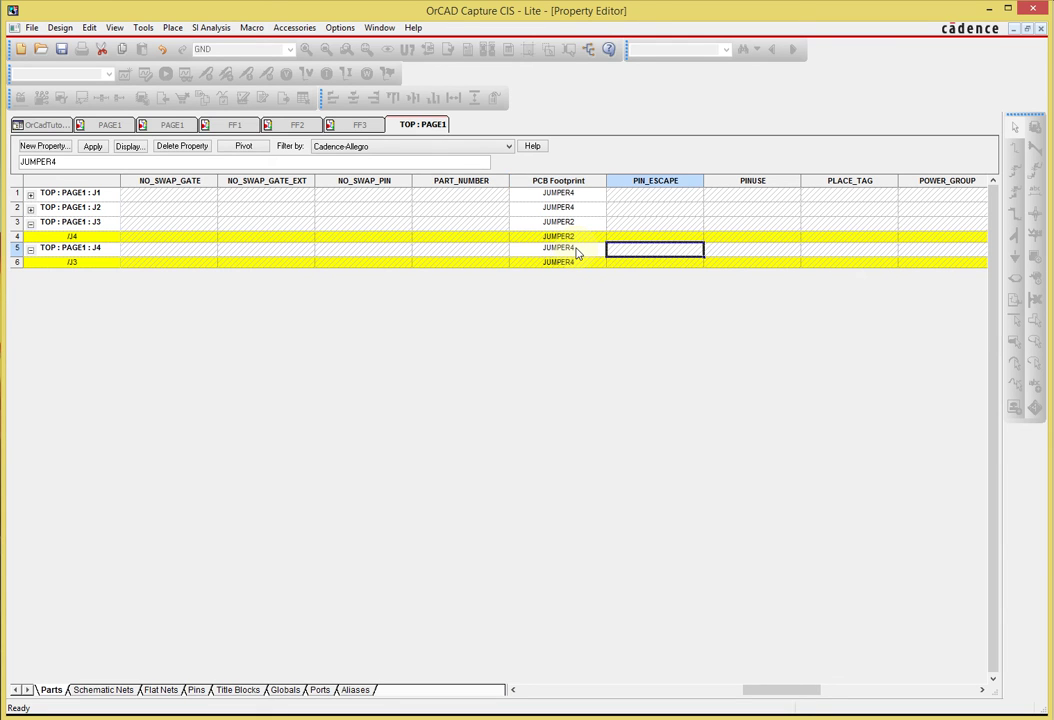
click(91, 148)
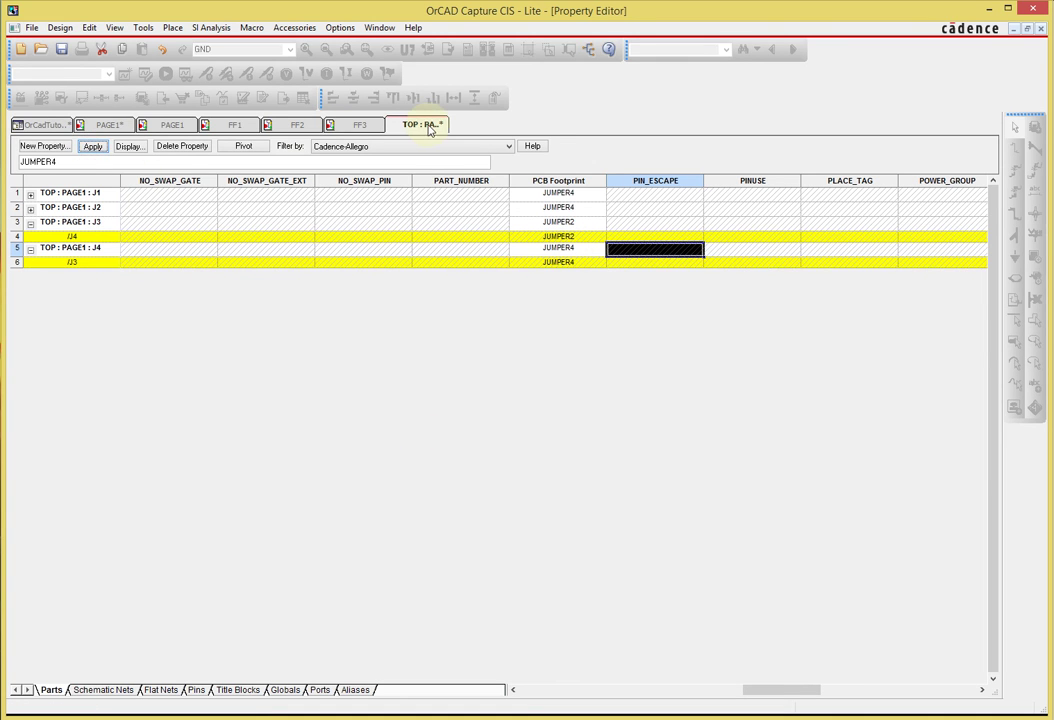
Close the property editor and save the design orcadtutorial.dsn from the project manager
right_click(429, 126)
click(487, 206)
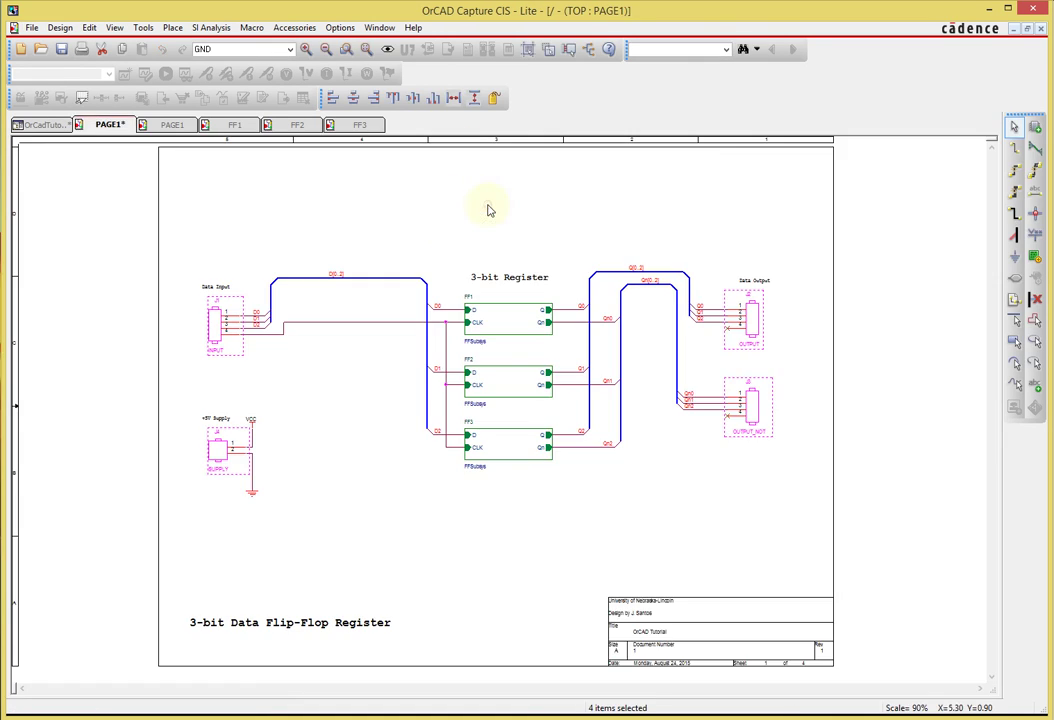
click(47, 125)
click(103, 186)
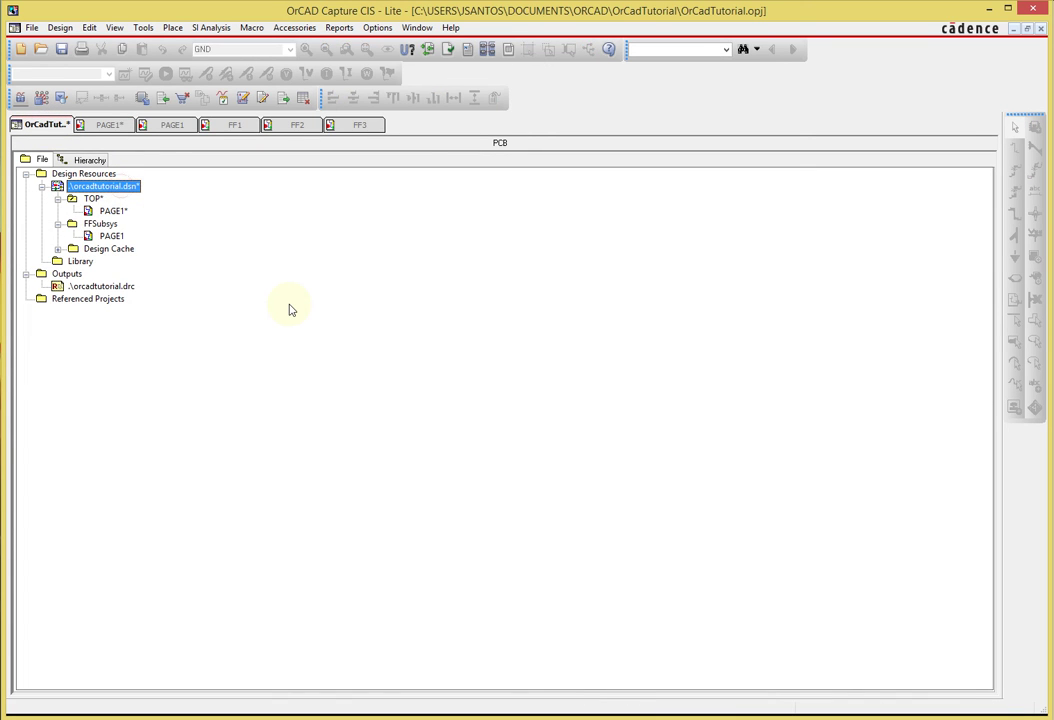
key(ctrl+s)
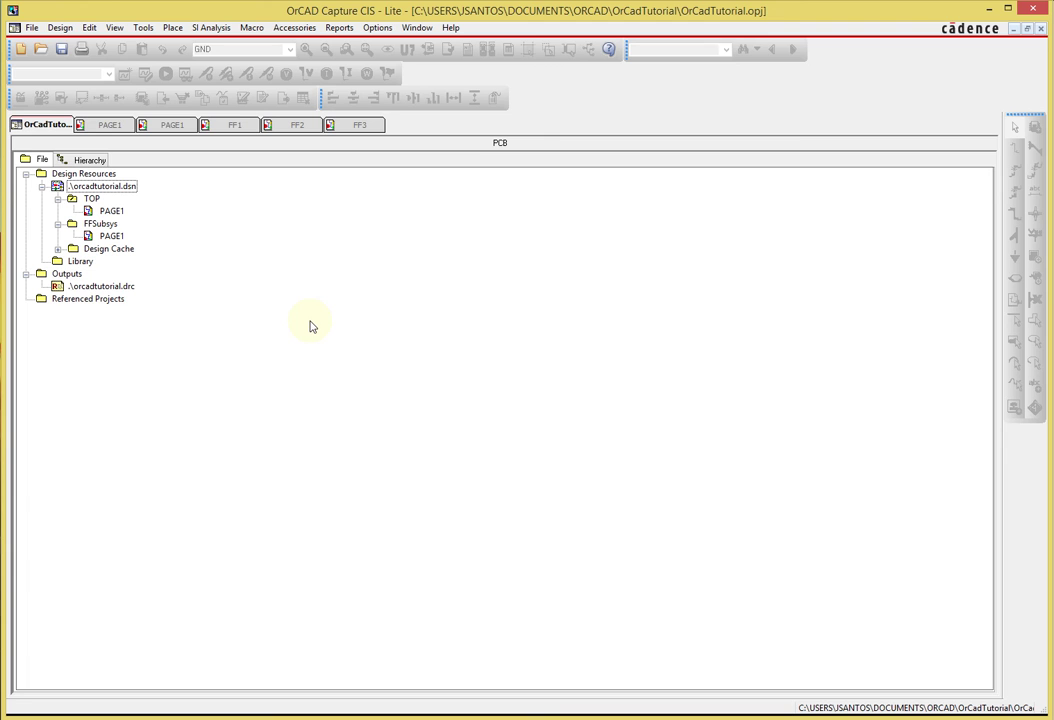
Place the net alias CLK on the clock wire from J1 pin 4 on the top-level page and save the design
click(109, 124)
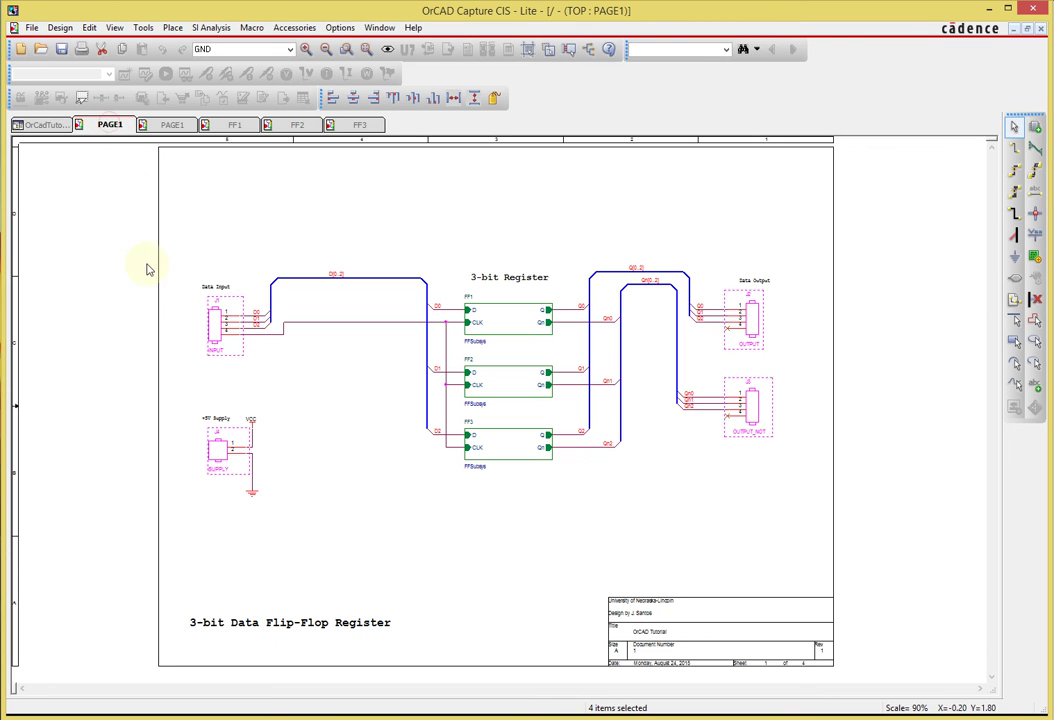
click(353, 405)
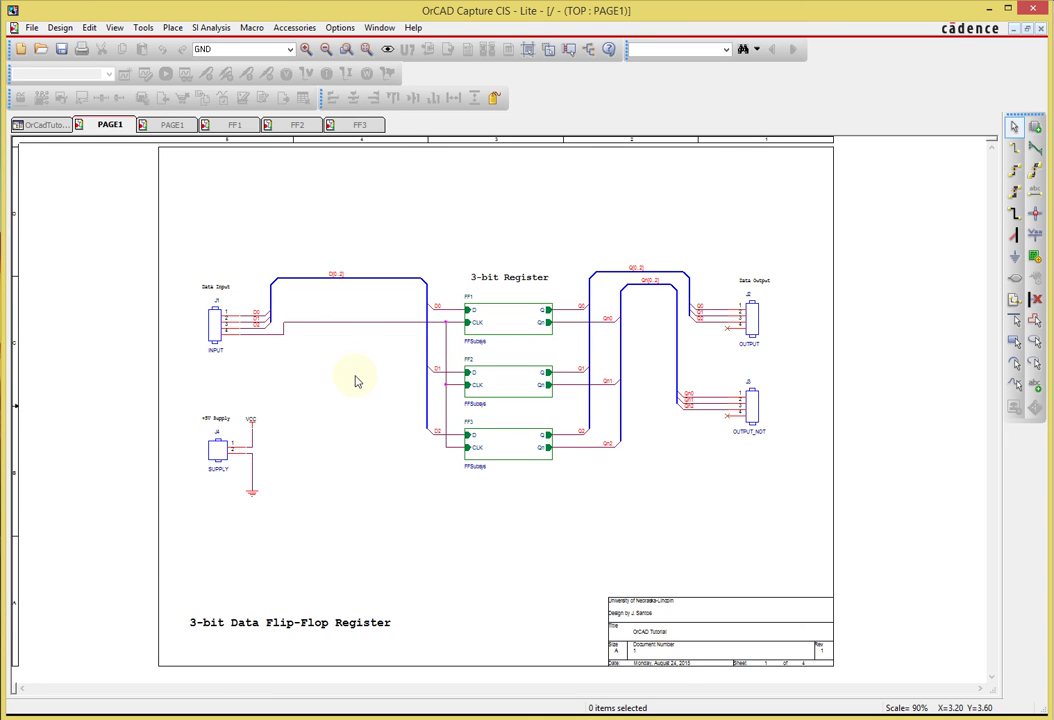
ctrl+scroll(357, 380, up, 1)
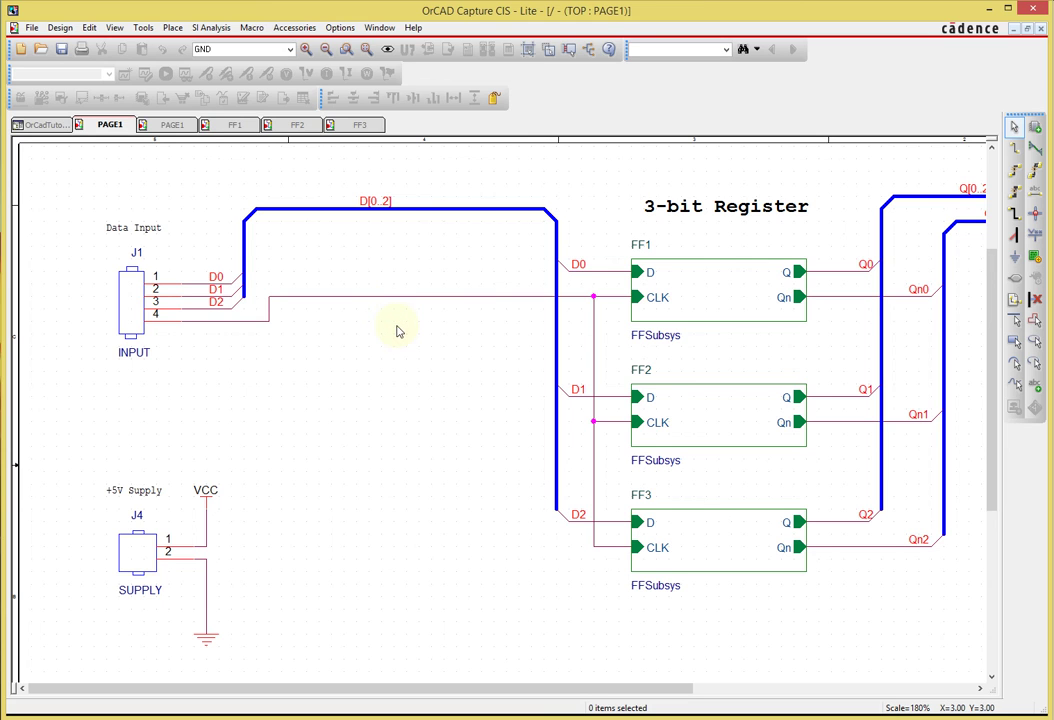
key(n)
click(434, 287)
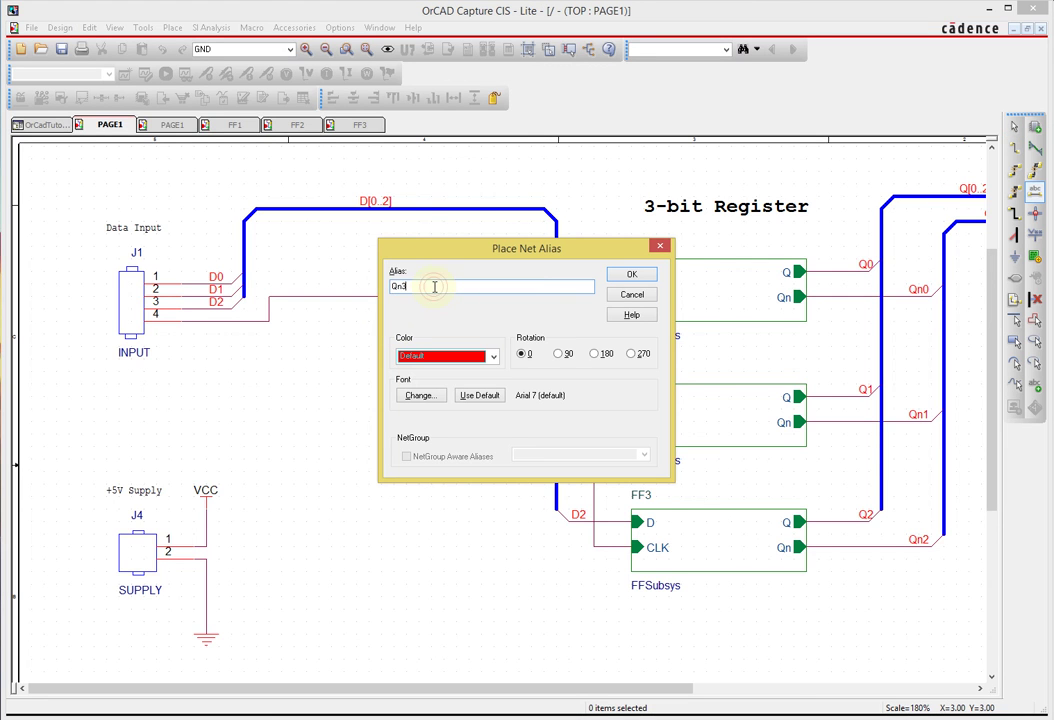
double_click(434, 287)
text(CLK)
key(Return)
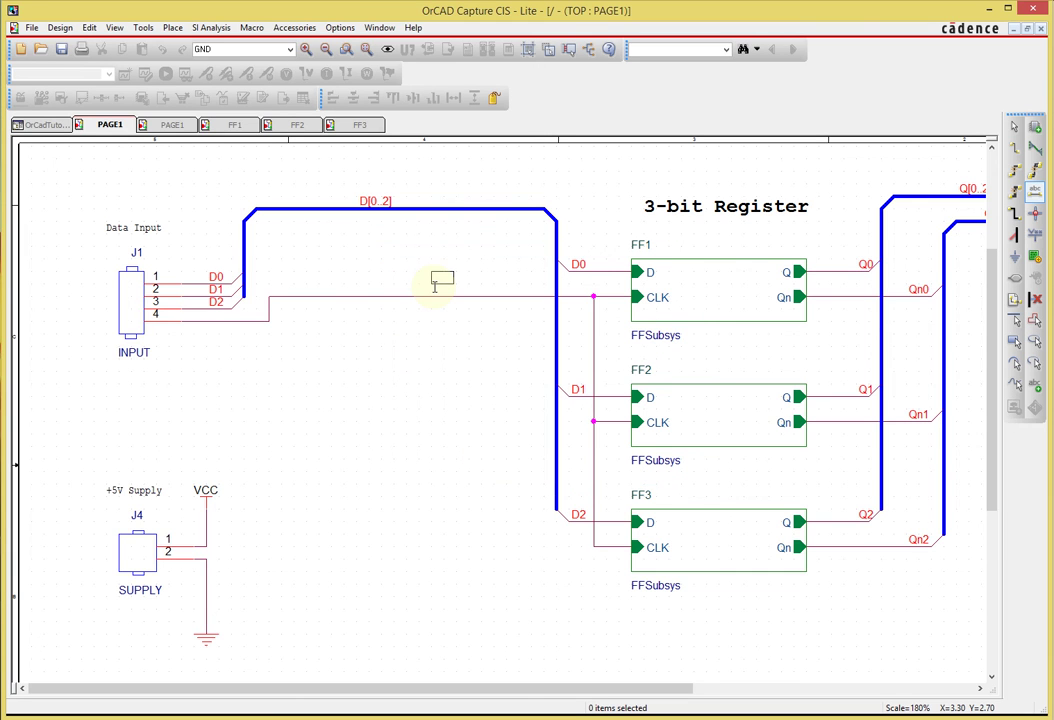
click(373, 302)
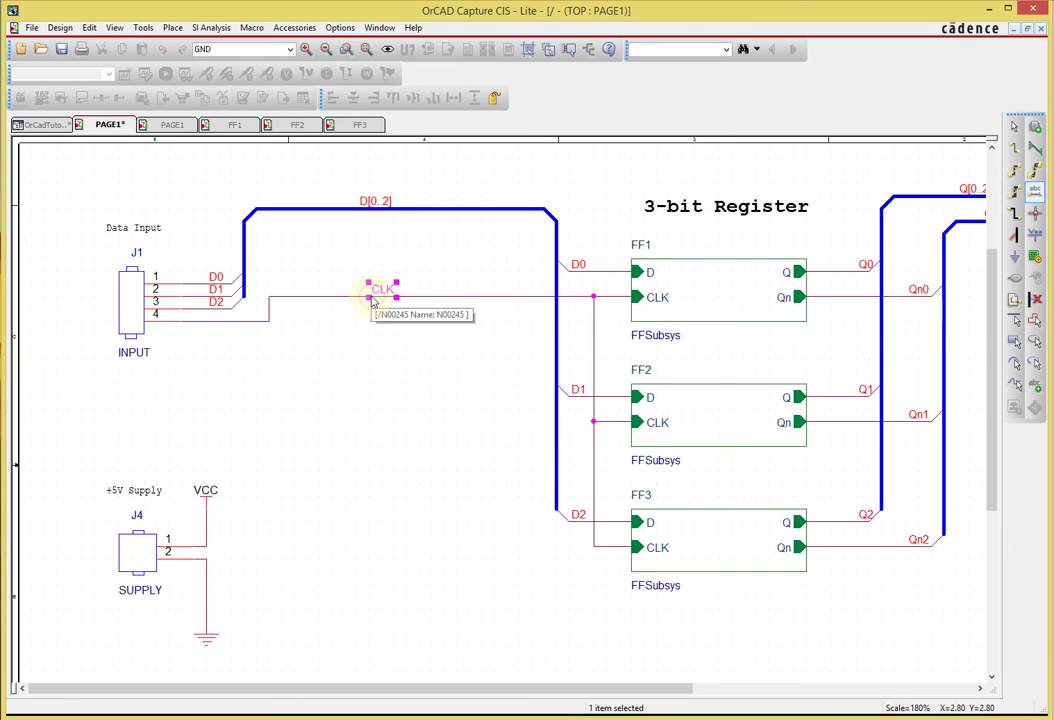
key(Escape)
click(399, 338)
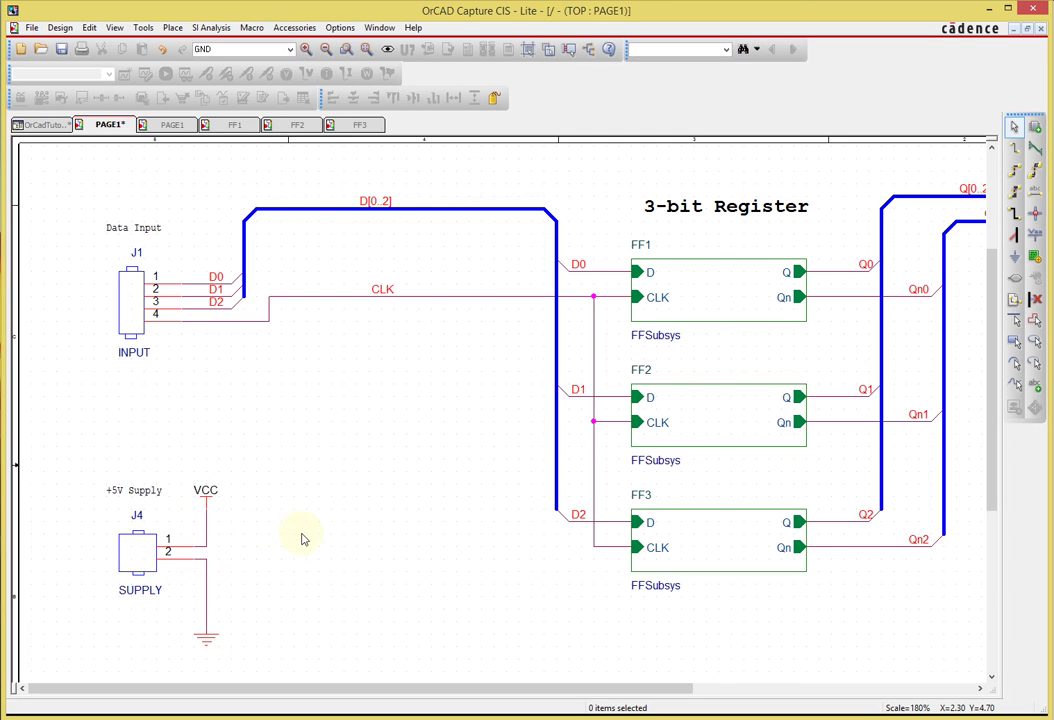
key(o)
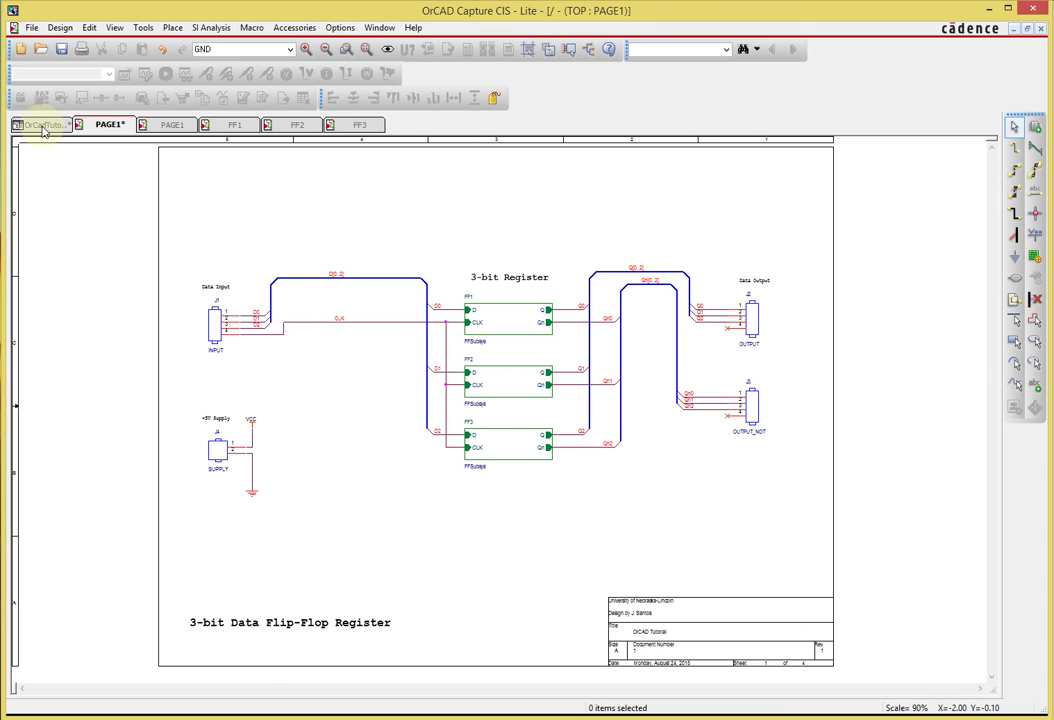
key(ctrl+s)
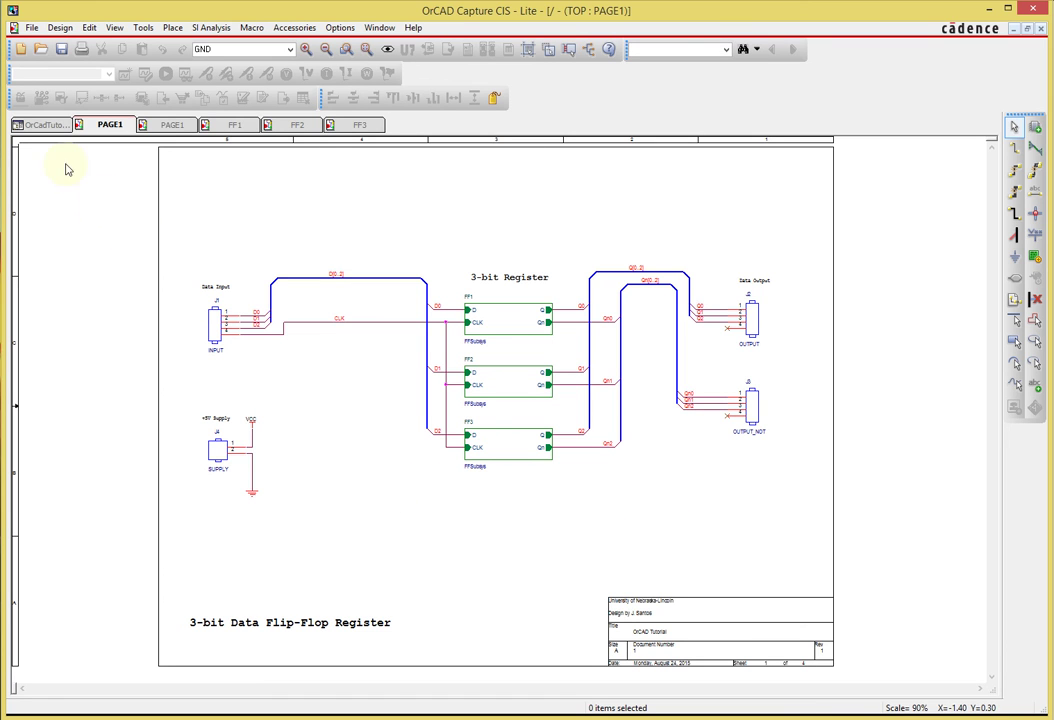
Start netlist creation for orcadtutorial.dsn and enable creating or updating the PCB Editor board, keeping allegro\ORCADTUTORIAL.brd as the output board file
click(50, 125)
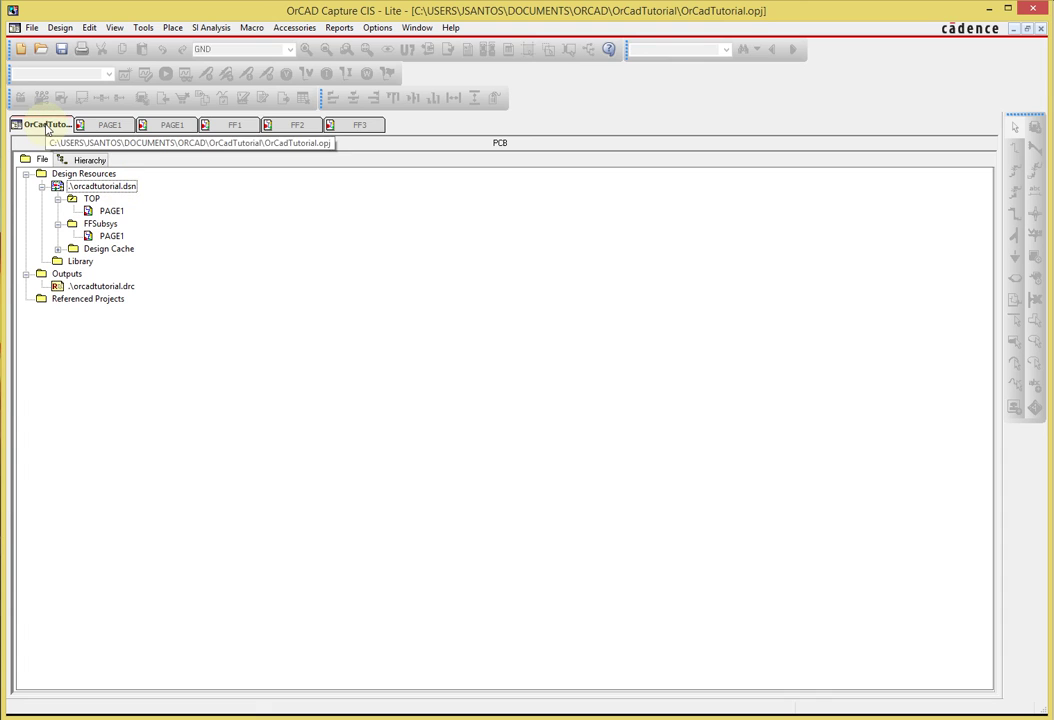
click(114, 190)
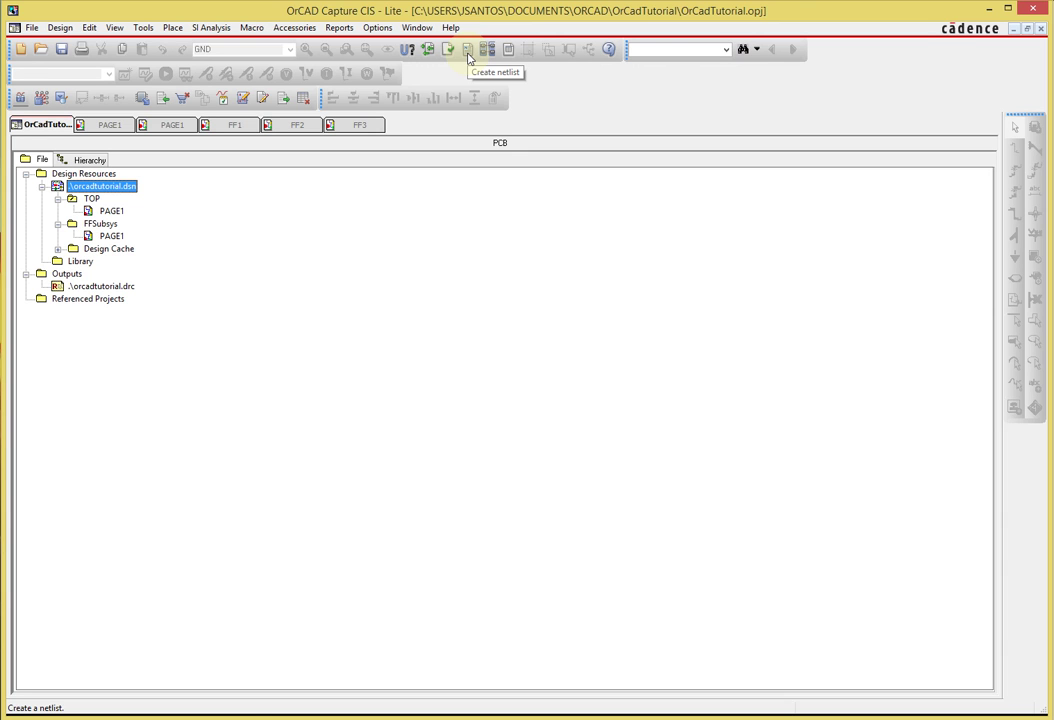
click(467, 56)
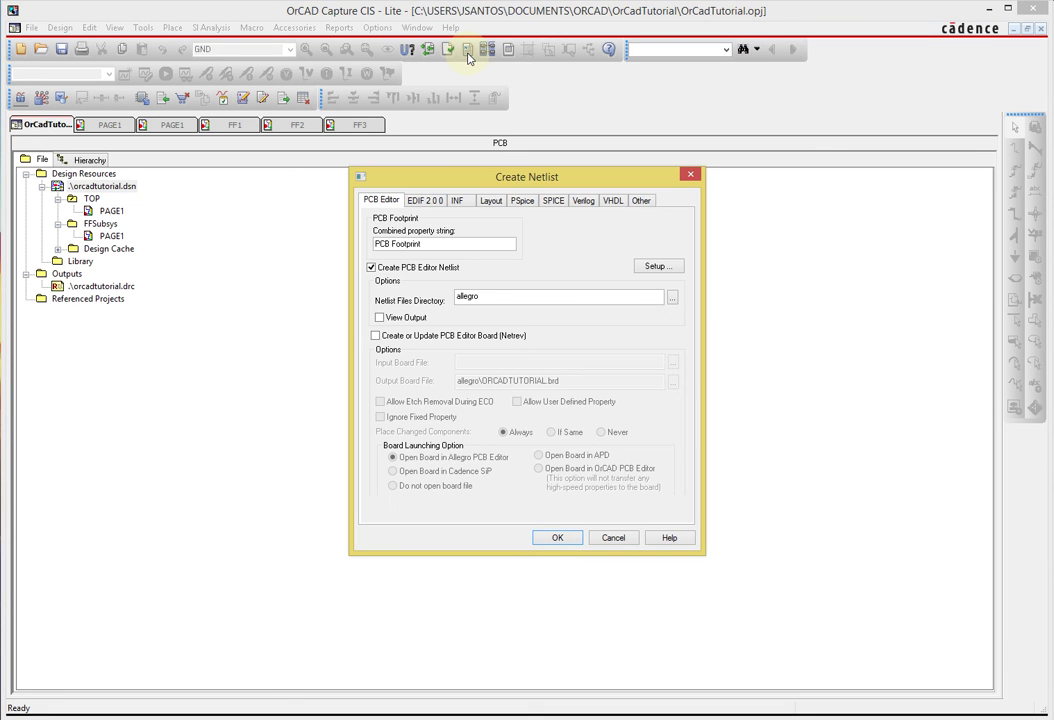
drag(463, 186, 437, 190)
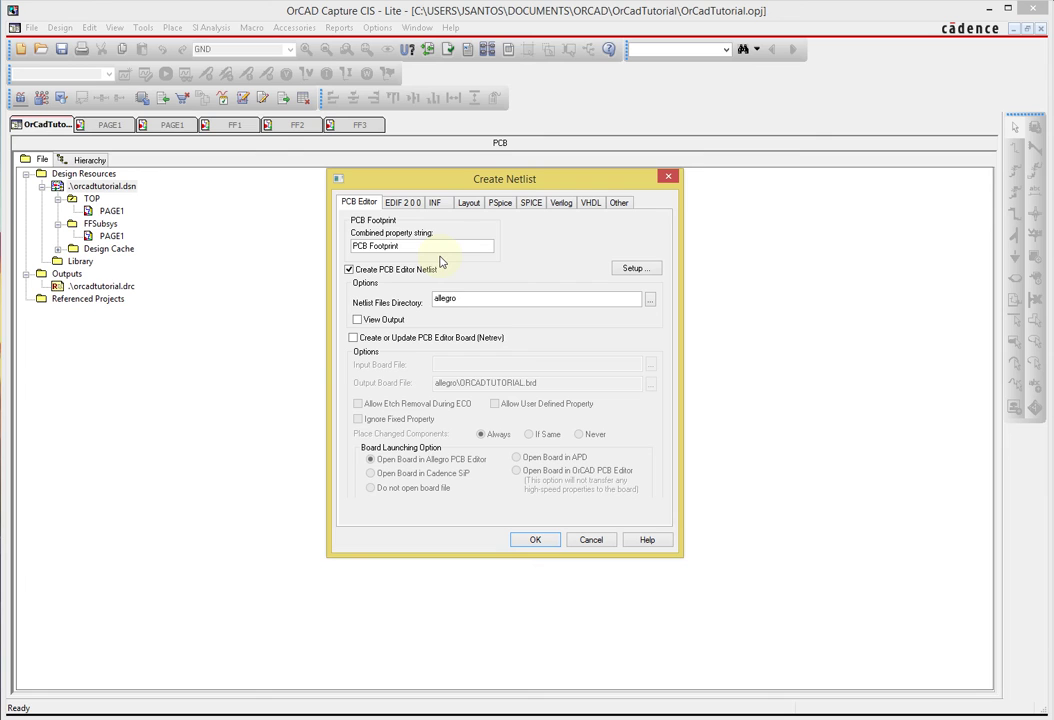
click(354, 338)
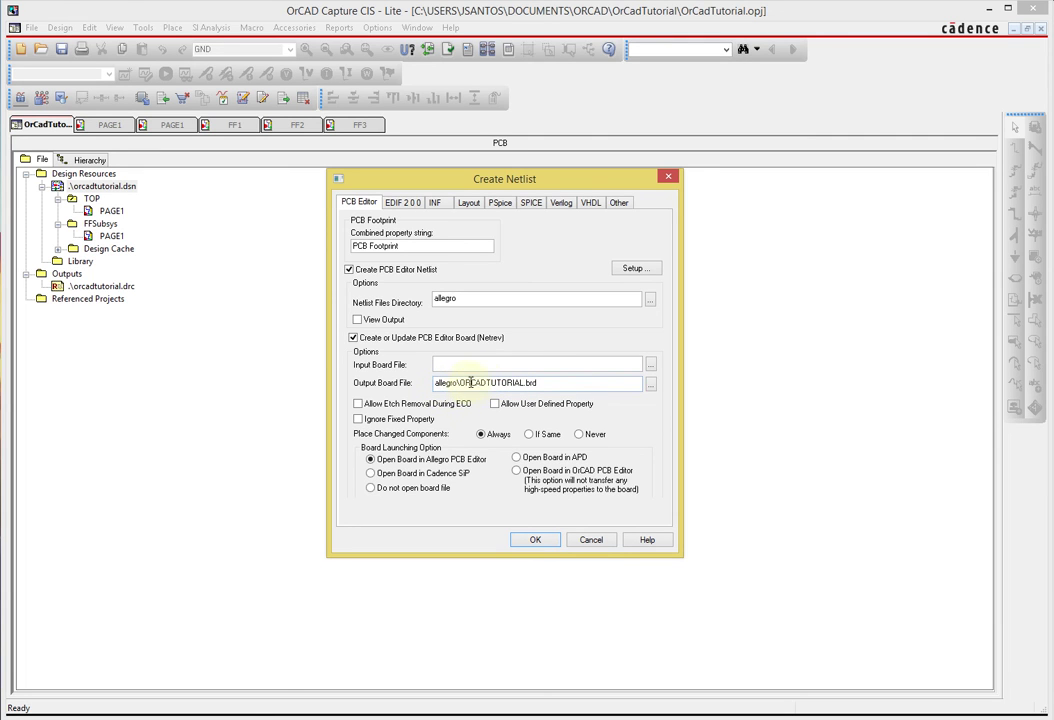
drag(459, 382, 537, 382)
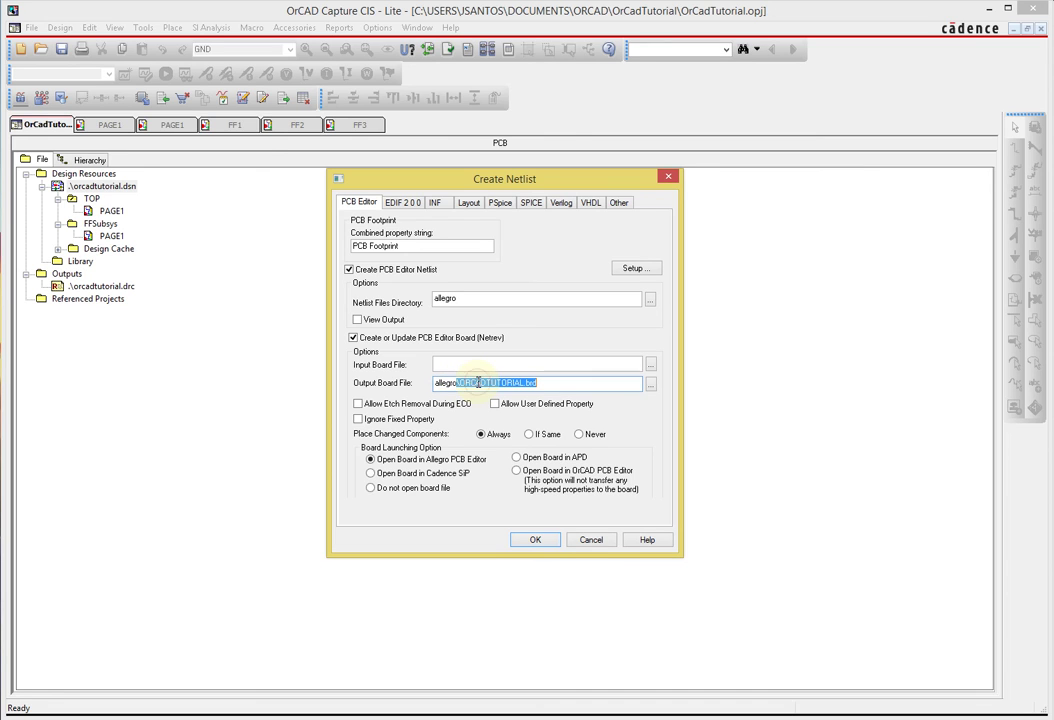
click(556, 382)
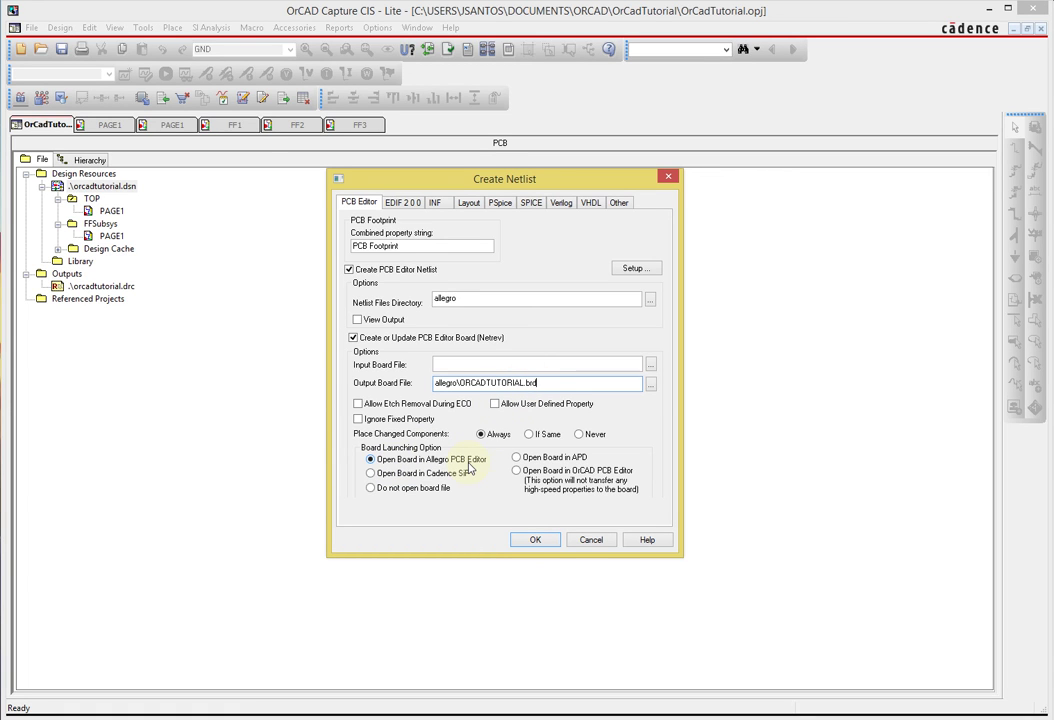
Set the board launching option to not open the board file, leaving the input board file blank
click(370, 487)
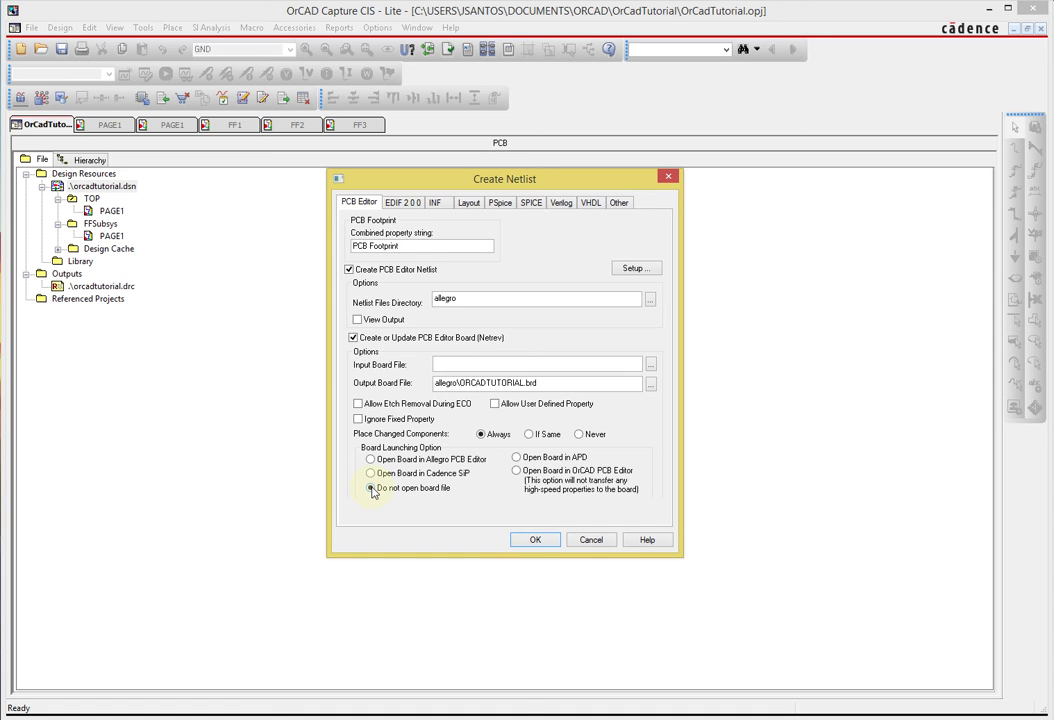
click(454, 364)
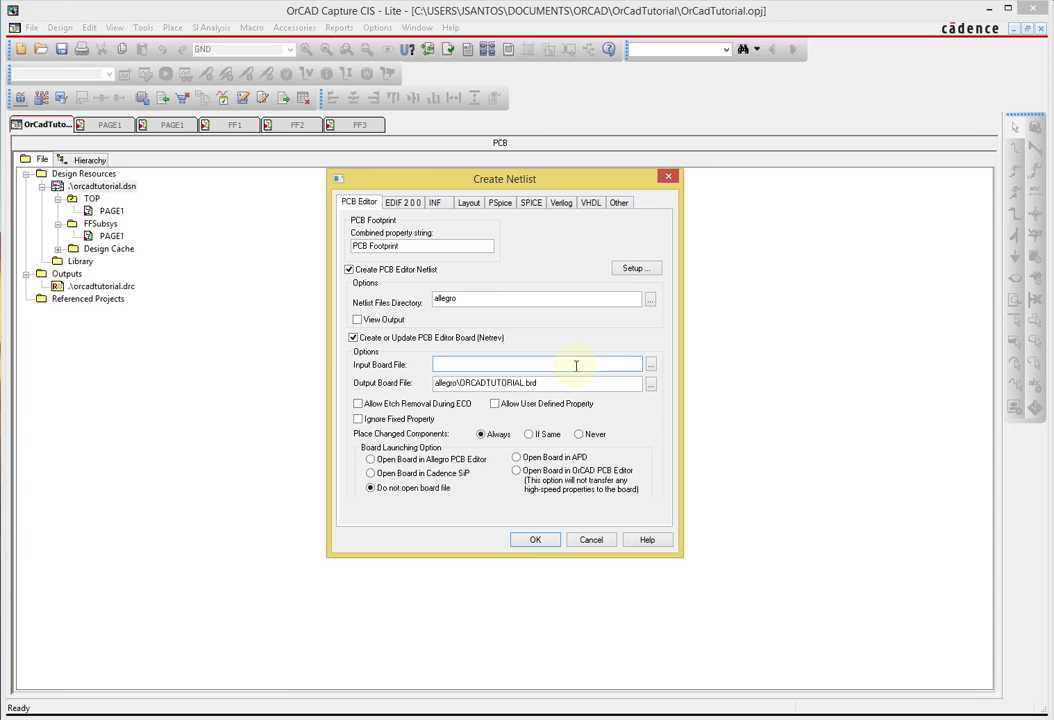
click(494, 366)
drag(447, 184, 445, 171)
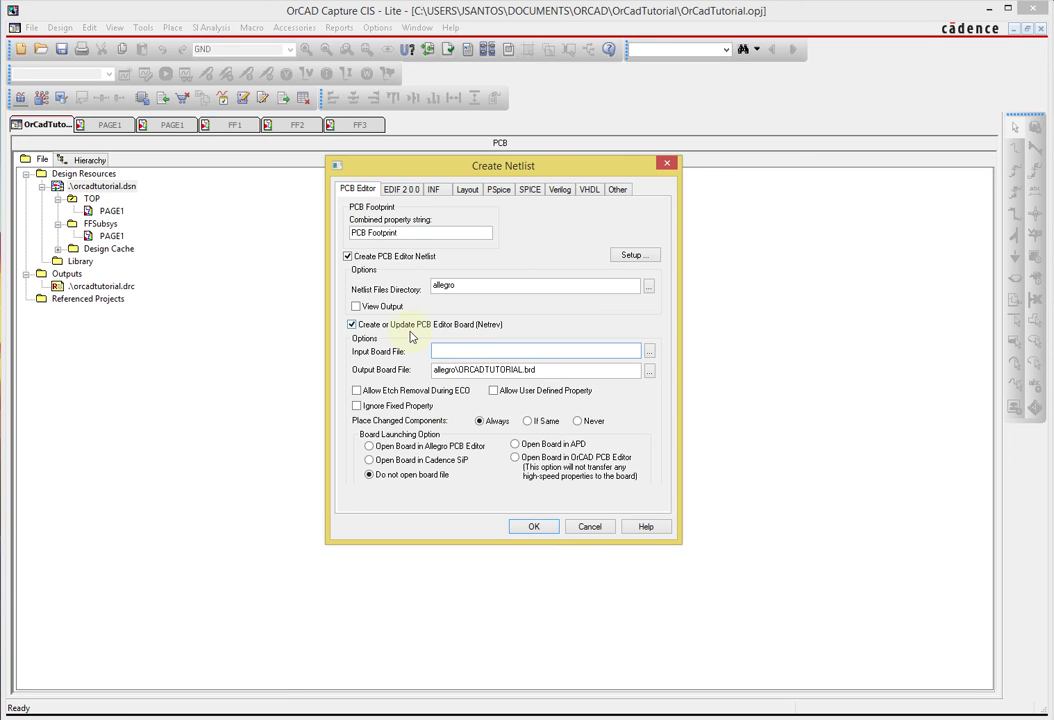
Generate the PCB Editor netlist and board file, agreeing to create the missing allegro netlist directory
click(535, 527)
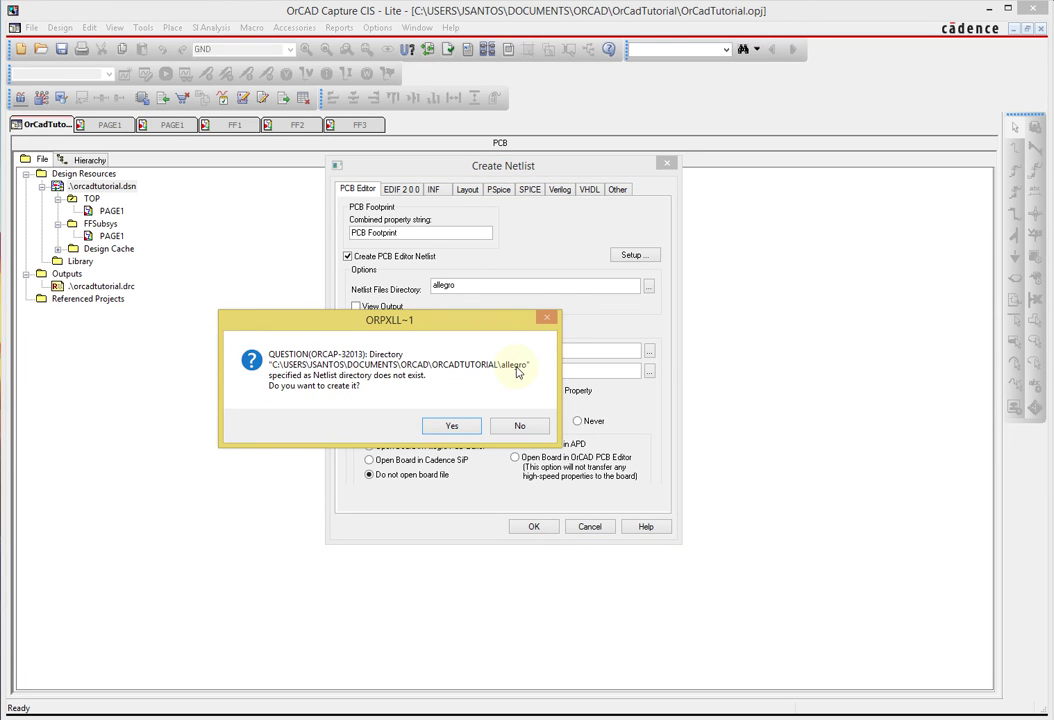
click(452, 426)
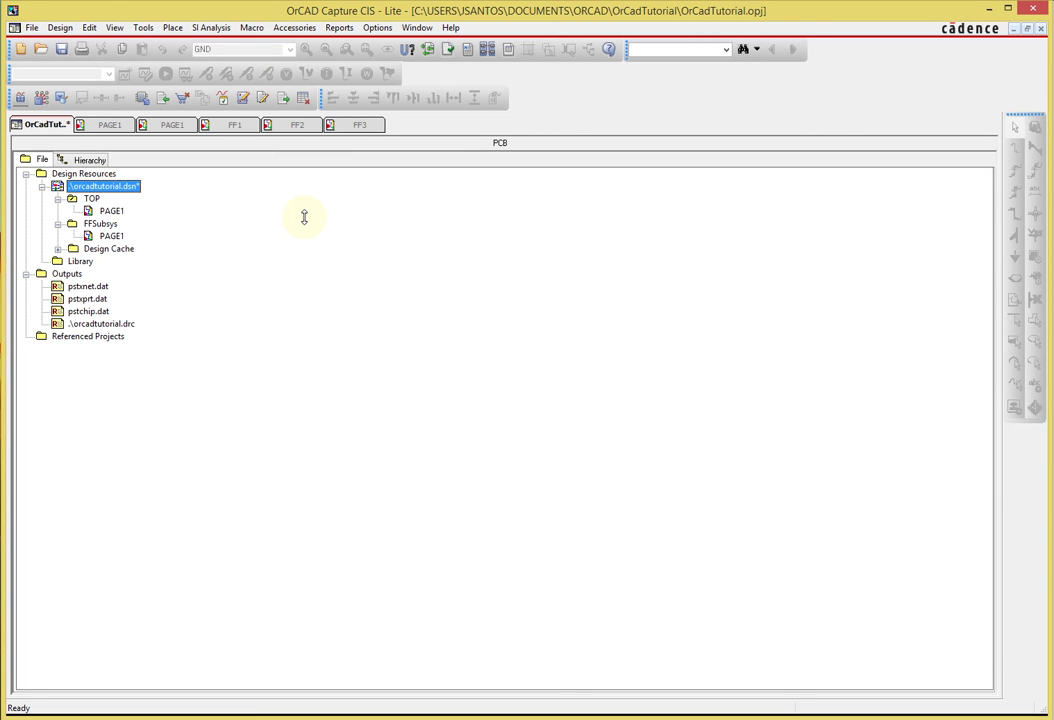
Open and enlarge the session log, examine the netlisting and Netrev reports for errors and warnings, and close the log
click(419, 29)
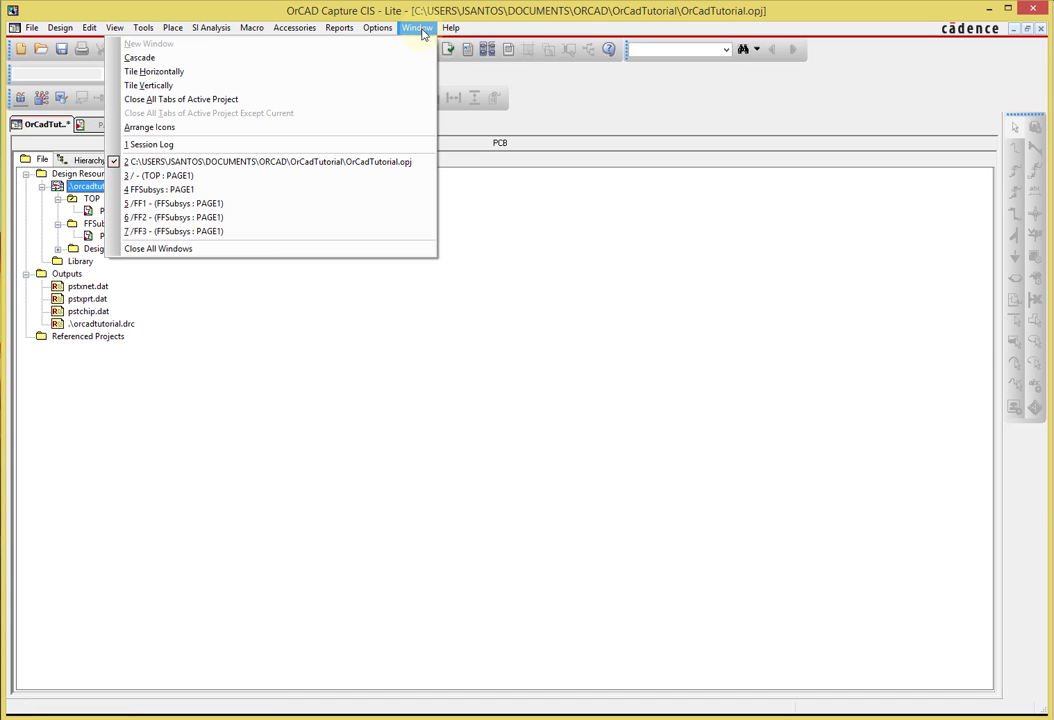
click(327, 143)
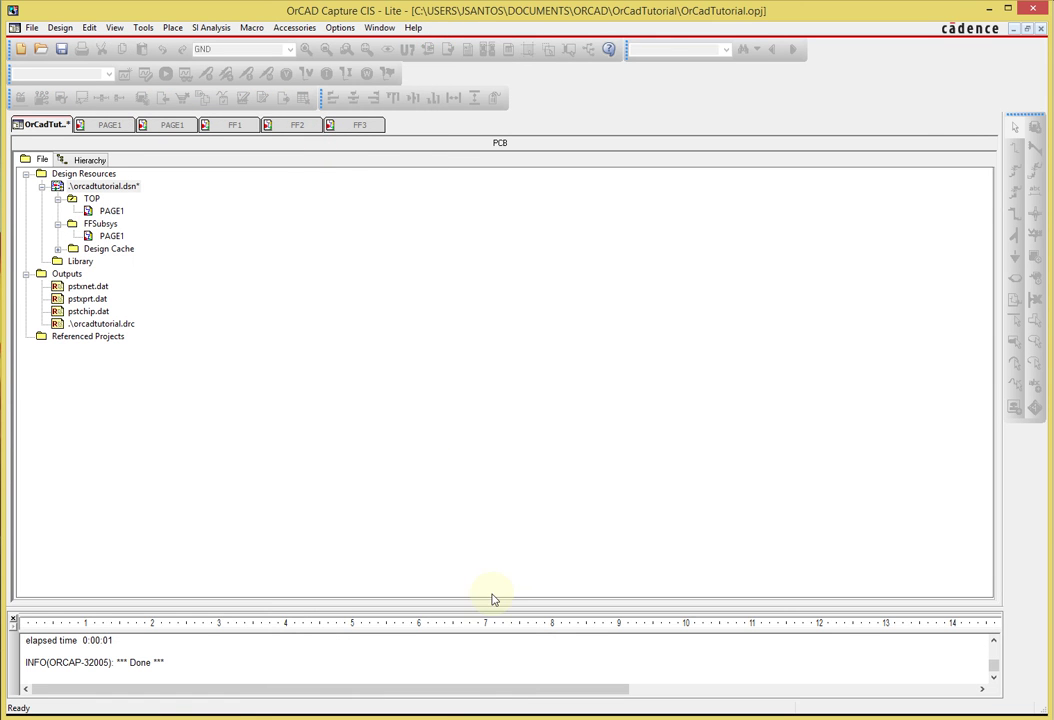
drag(495, 601, 515, 402)
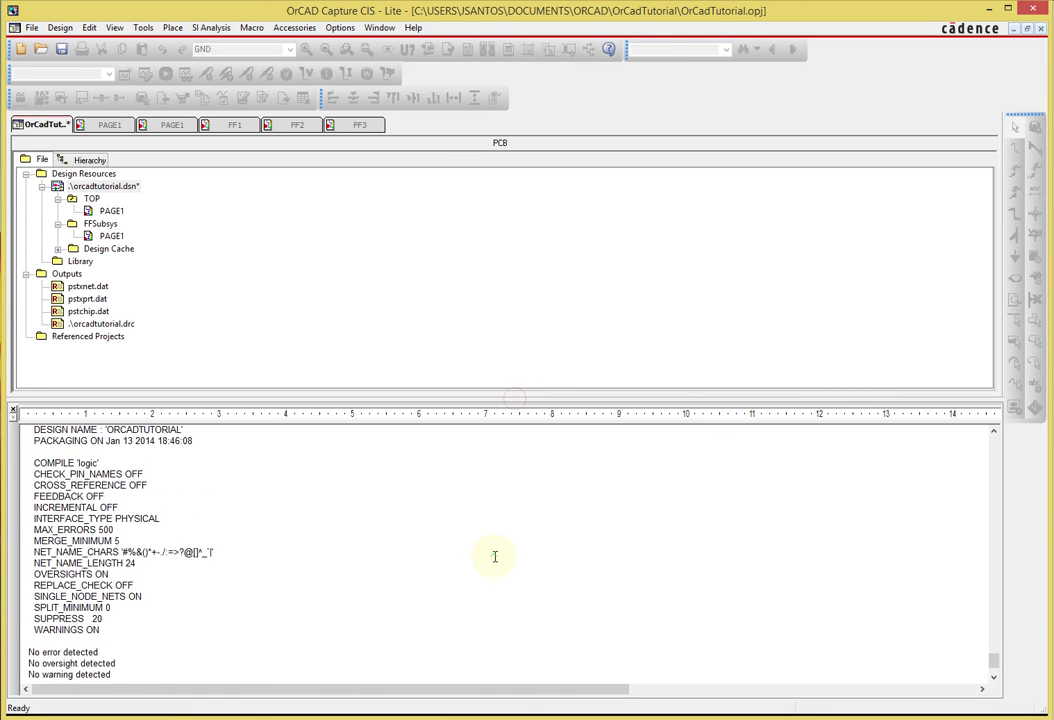
scroll(494, 556, up, 10)
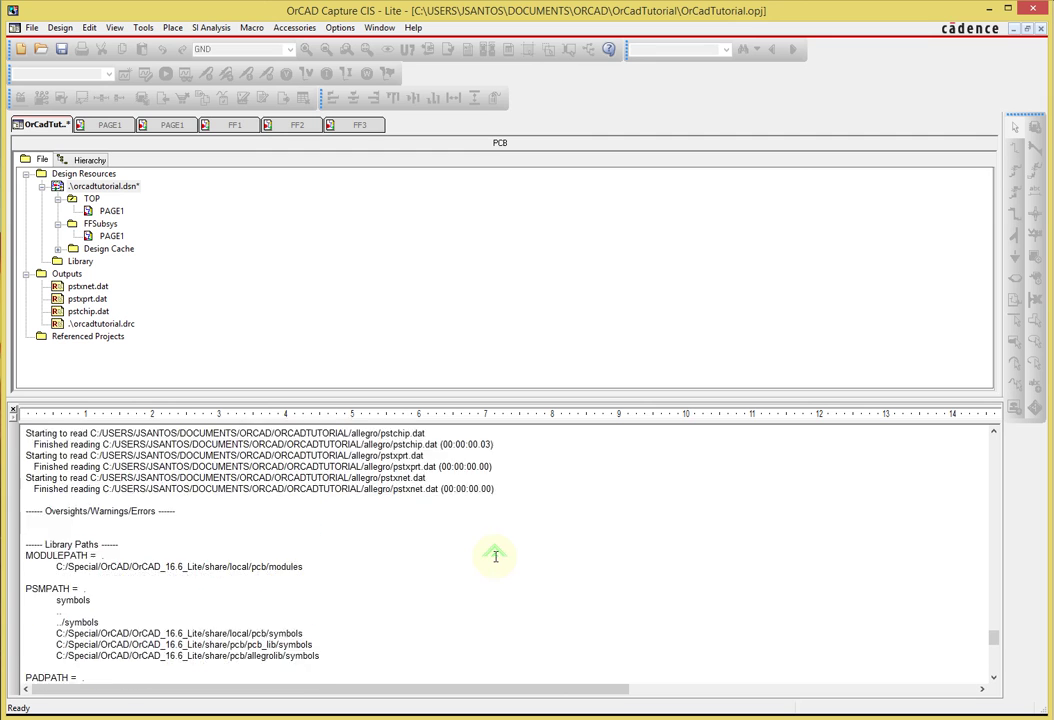
scroll(494, 556, up, 5)
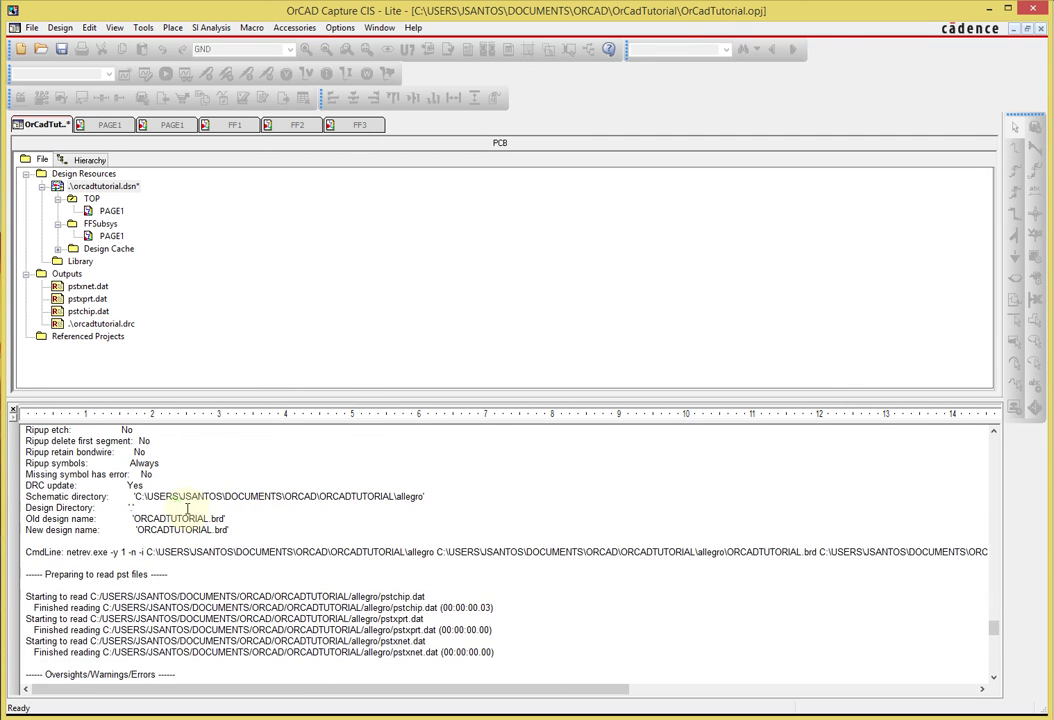
scroll(214, 512, up, 12)
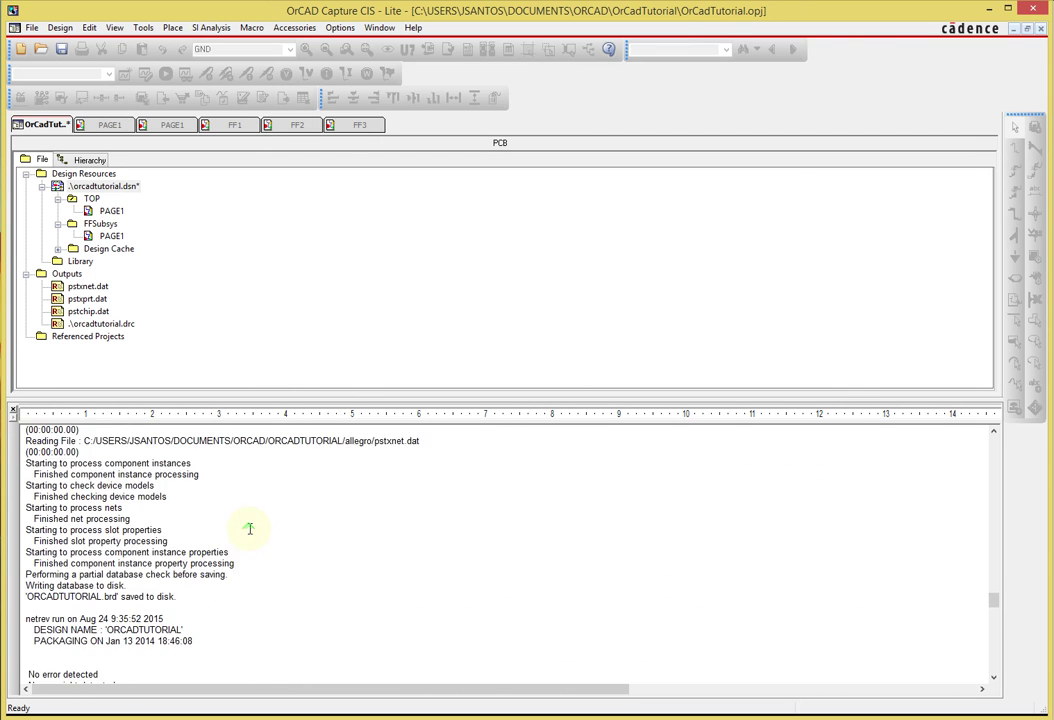
scroll(250, 528, up, 15)
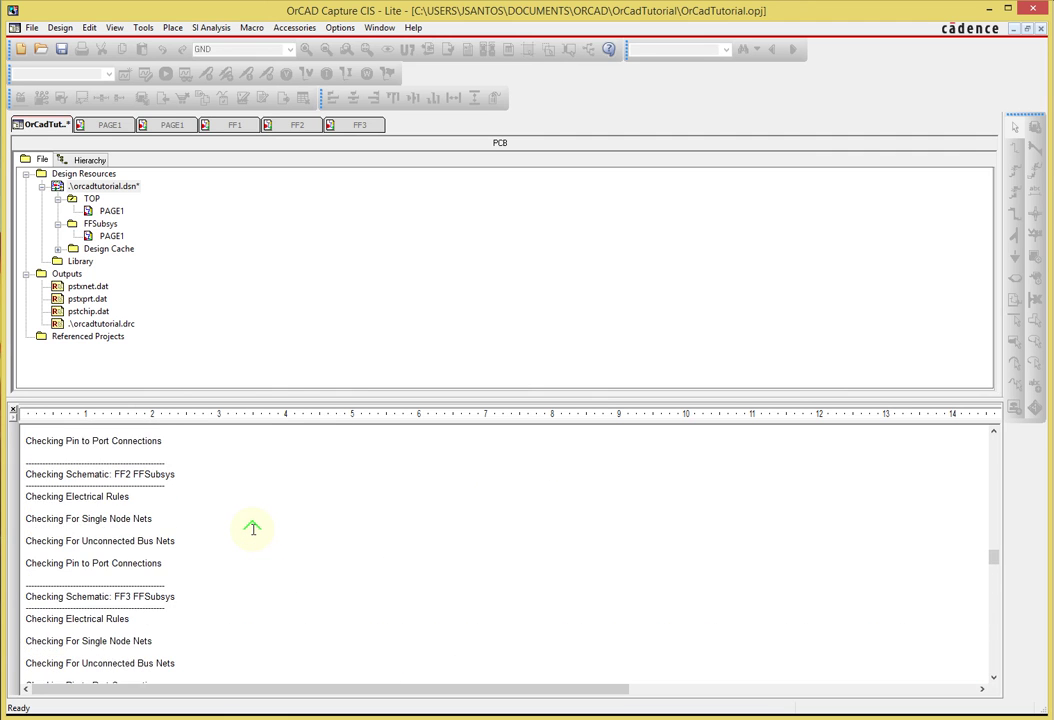
scroll(252, 528, down, 5)
scroll(270, 505, up, 3)
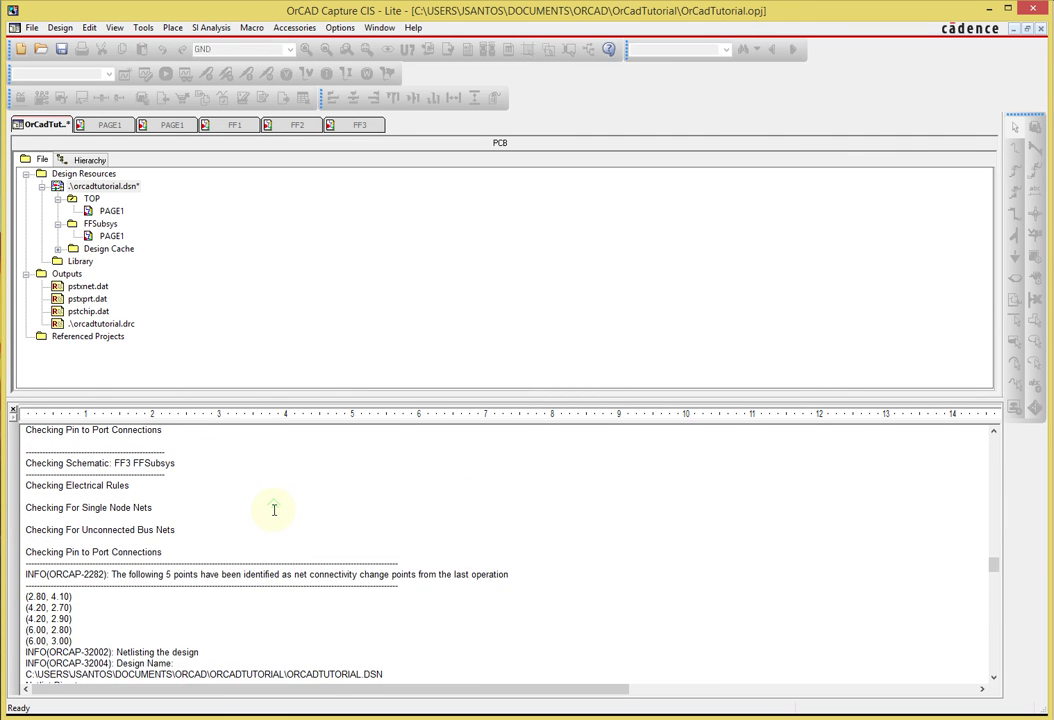
scroll(250, 514, down, 4)
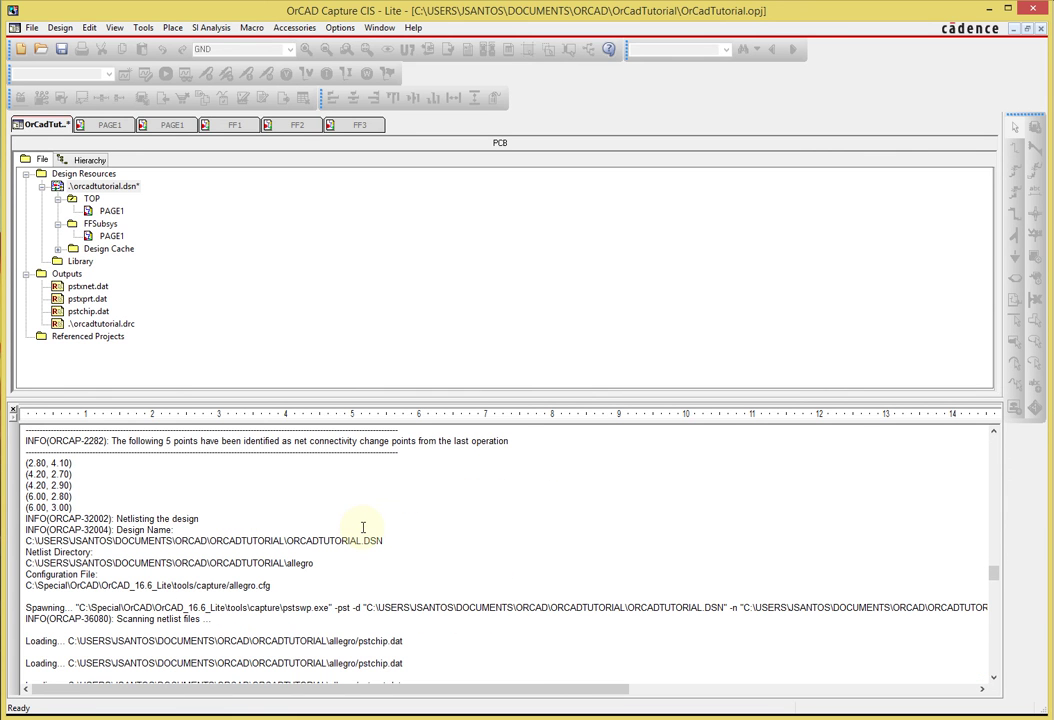
scroll(431, 545, down, 15)
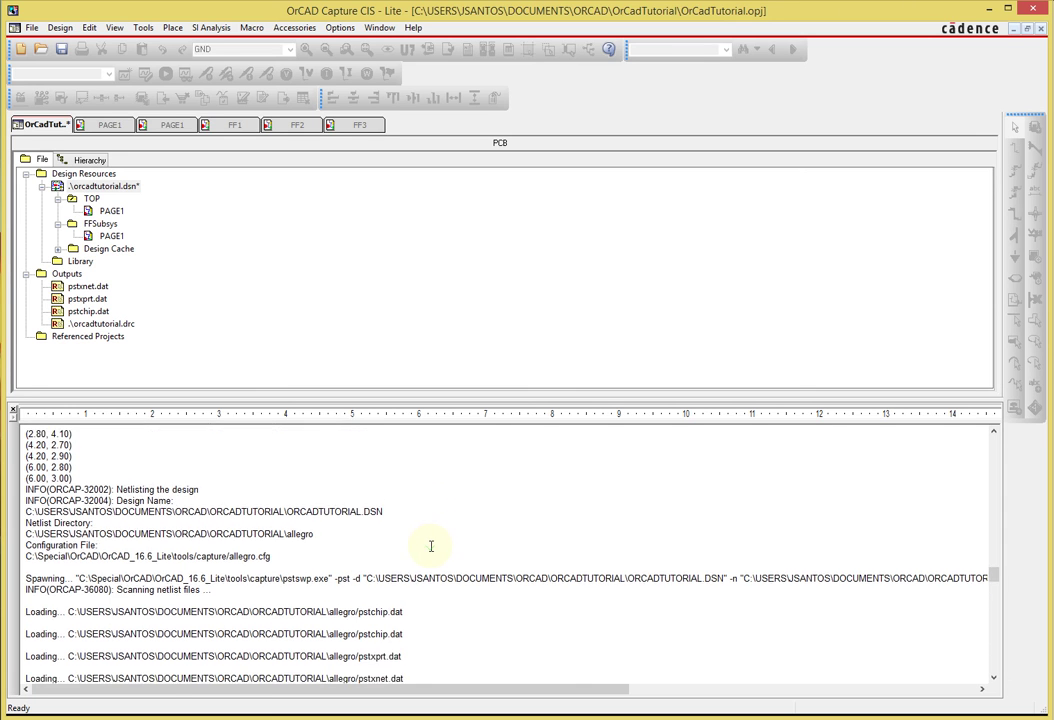
scroll(430, 546, down, 10)
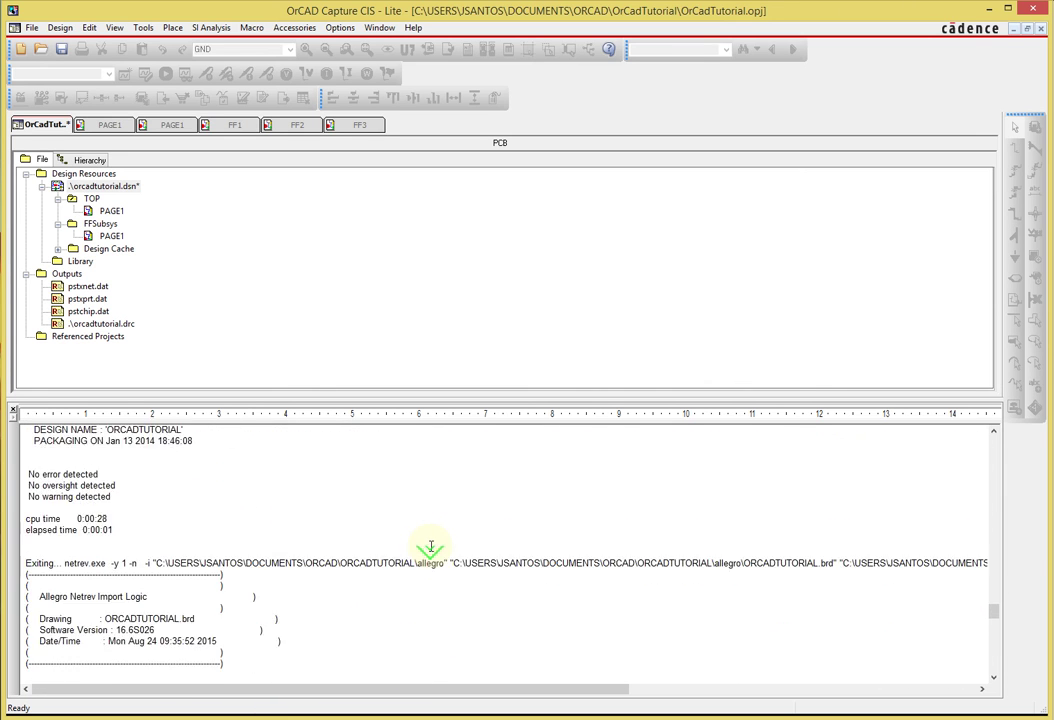
scroll(430, 546, up, 5)
scroll(430, 545, down, 10)
scroll(431, 545, down, 20)
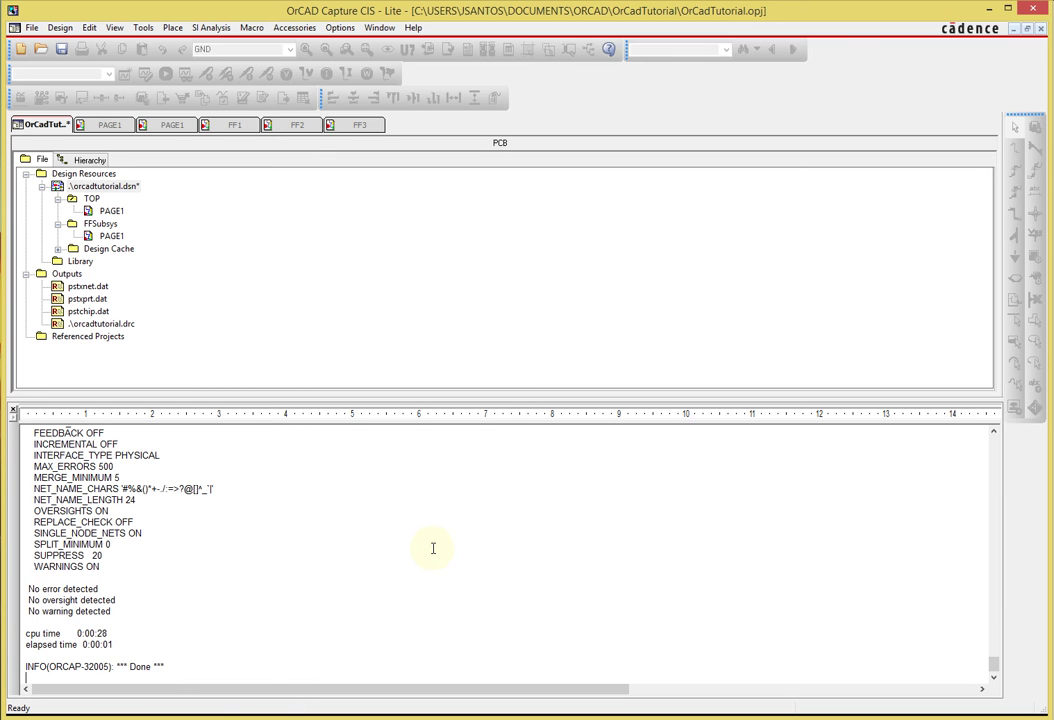
drag(482, 401, 490, 600)
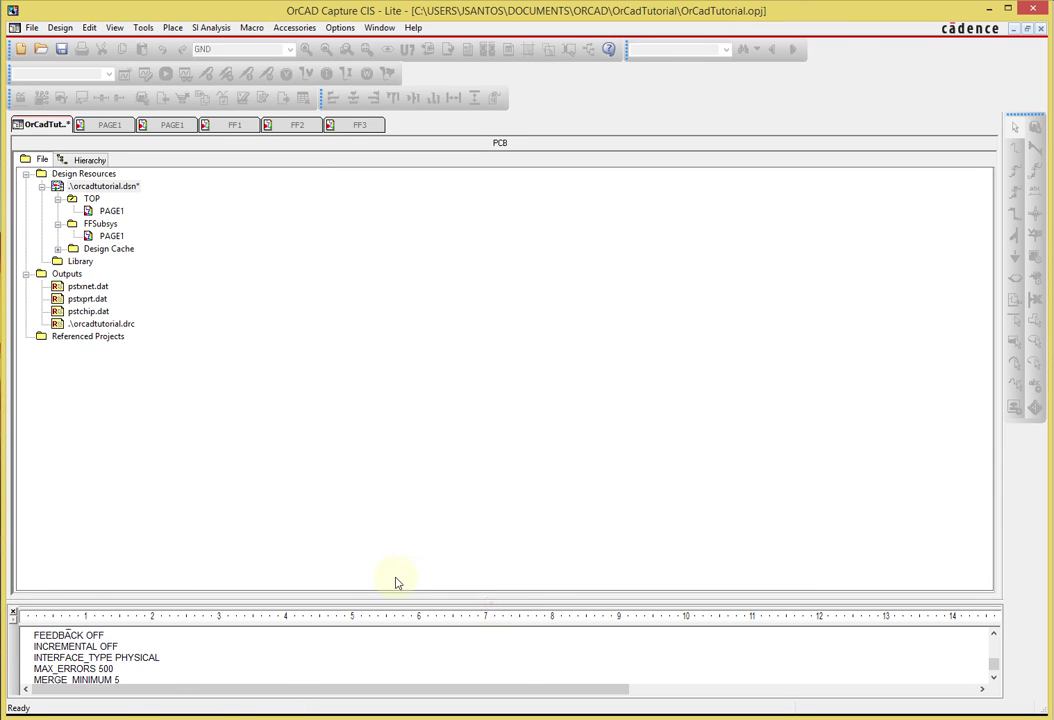
click(13, 612)
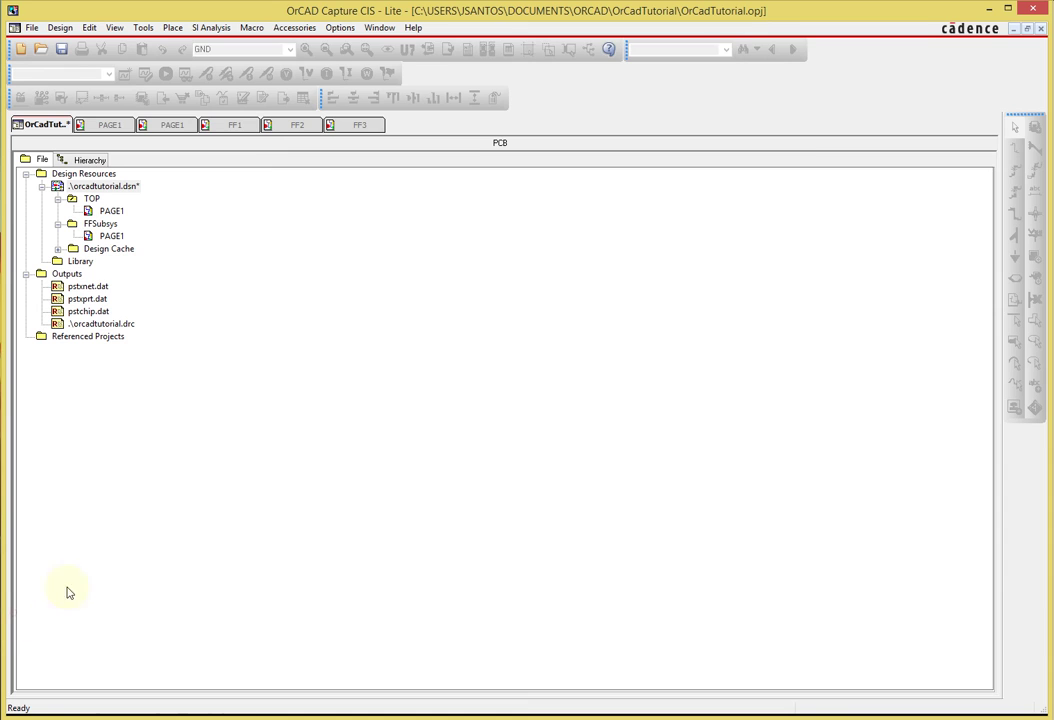
Save orcadtutorial.dsn from the project manager and return to the top-level schematic page
click(110, 187)
key(ctrl+s)
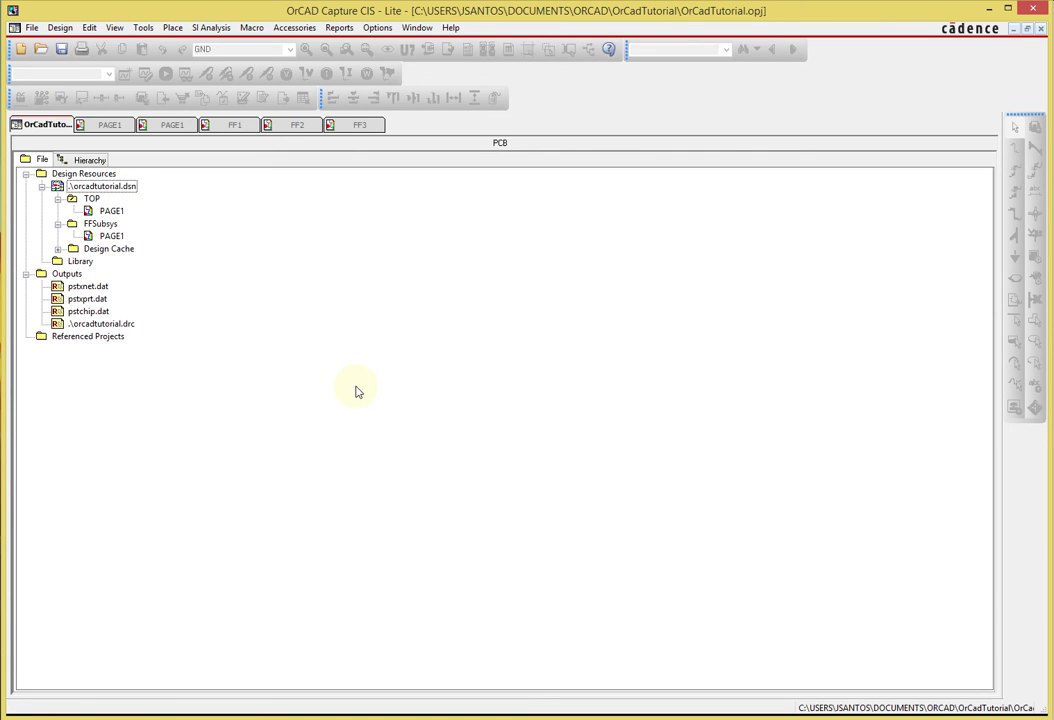
click(107, 126)
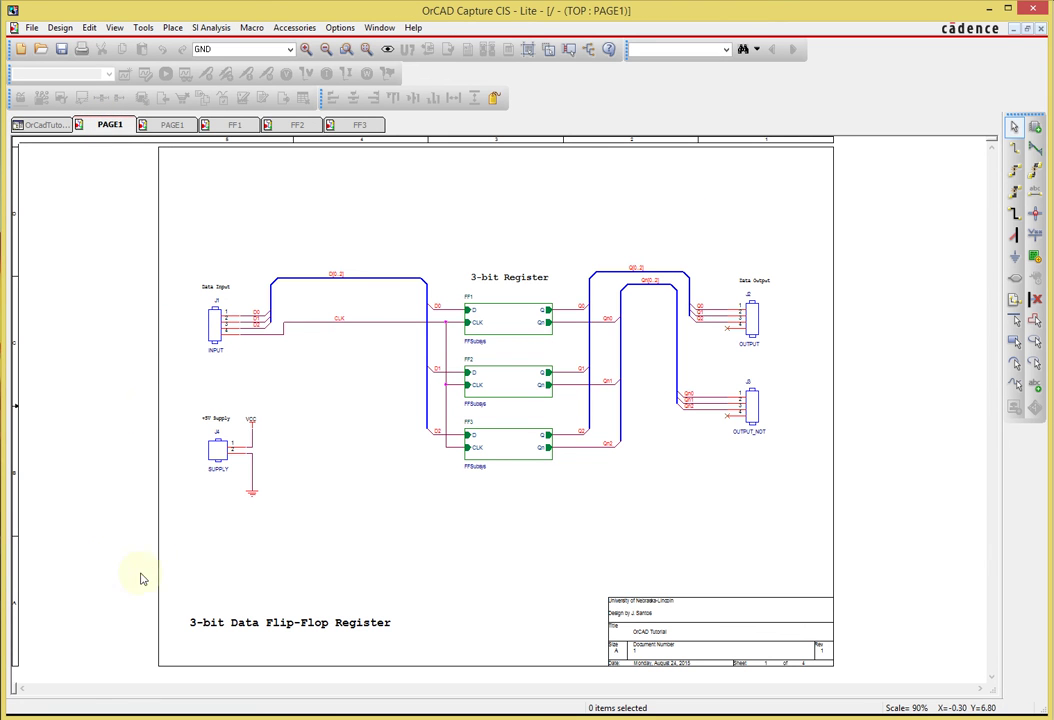
In File Explorer, examine the OrCadTutorial folder's ORCADTUTORIAL.DSN and OrCadTutorial.opj files and locate ORCADTUTORIAL.brd in its allegro subfolder
click(72, 710)
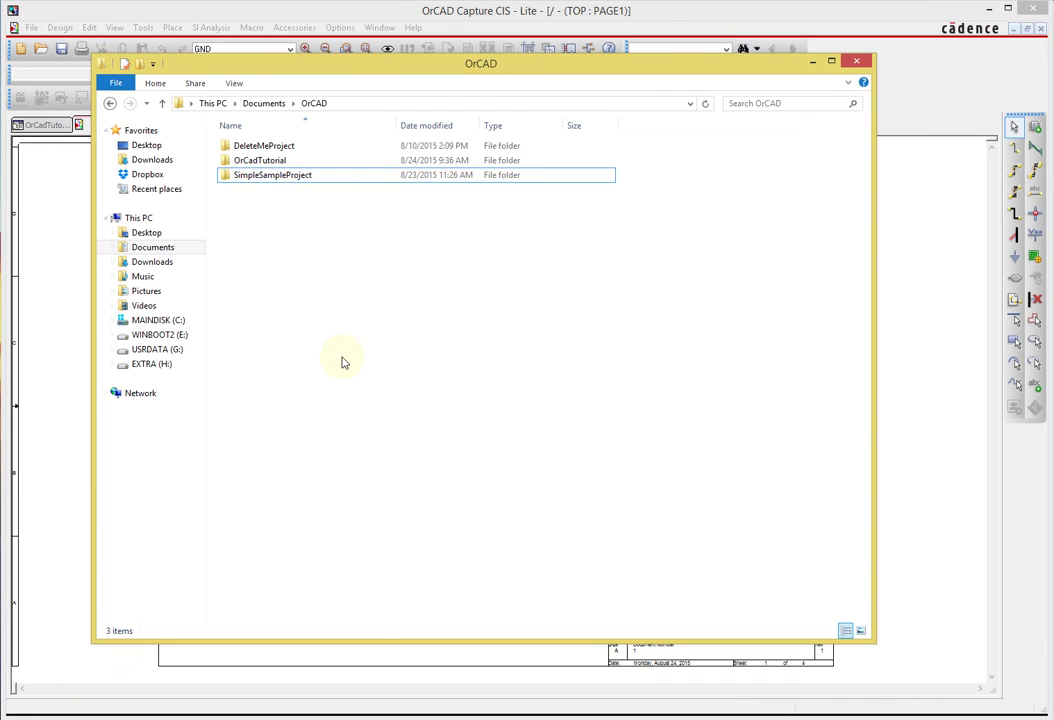
click(272, 175)
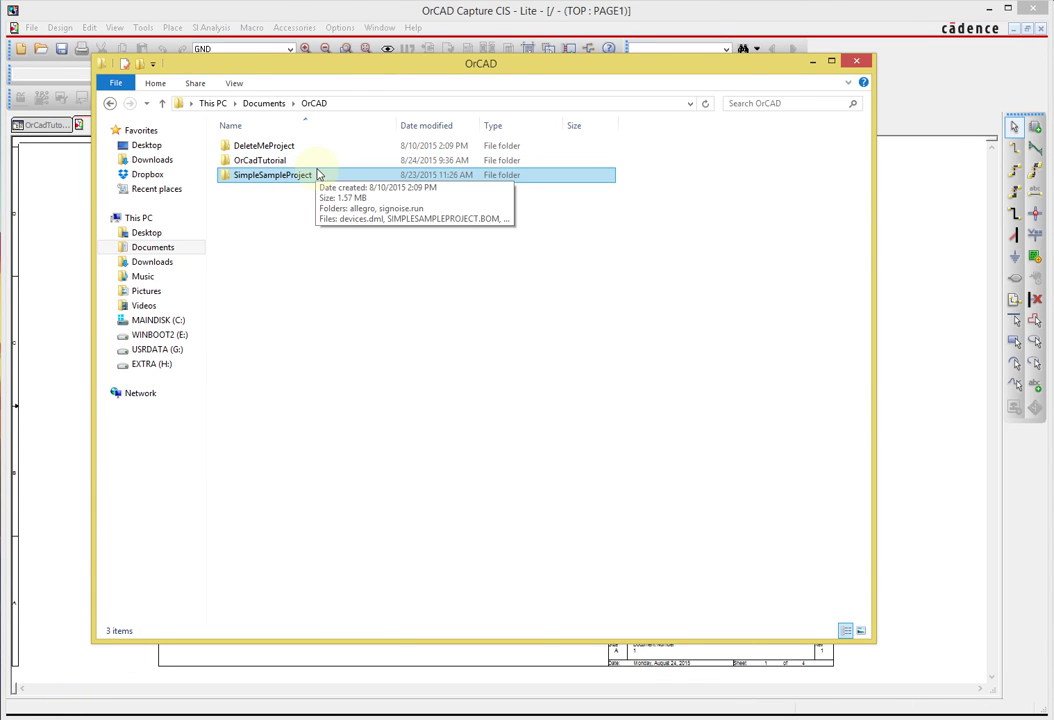
ctrl+click(318, 174)
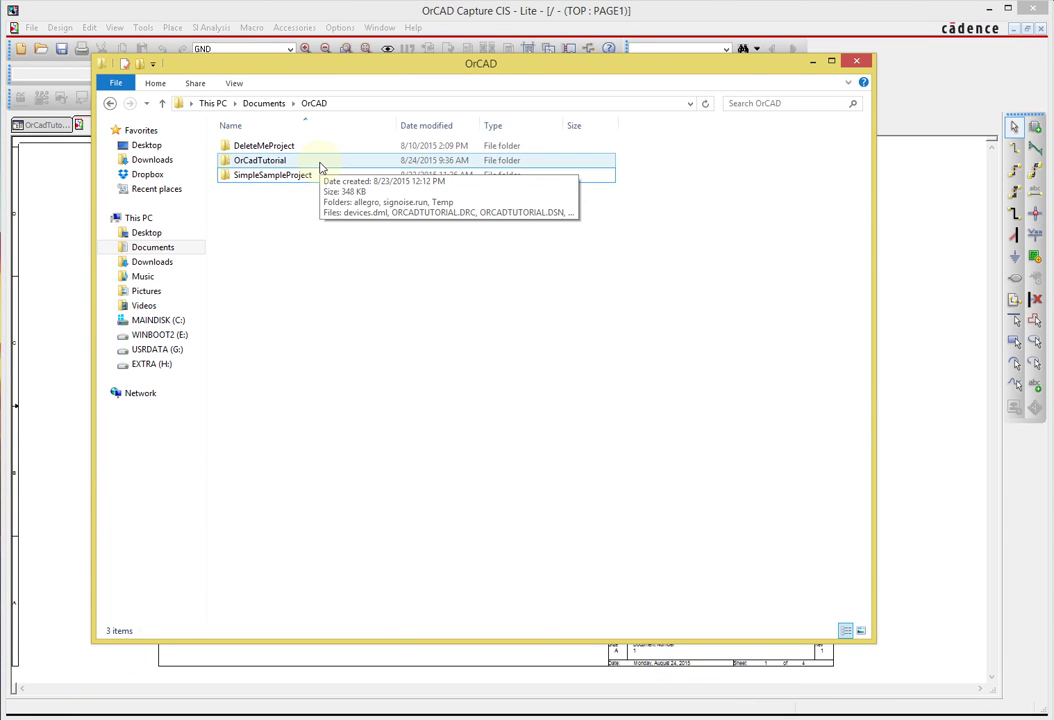
double_click(321, 165)
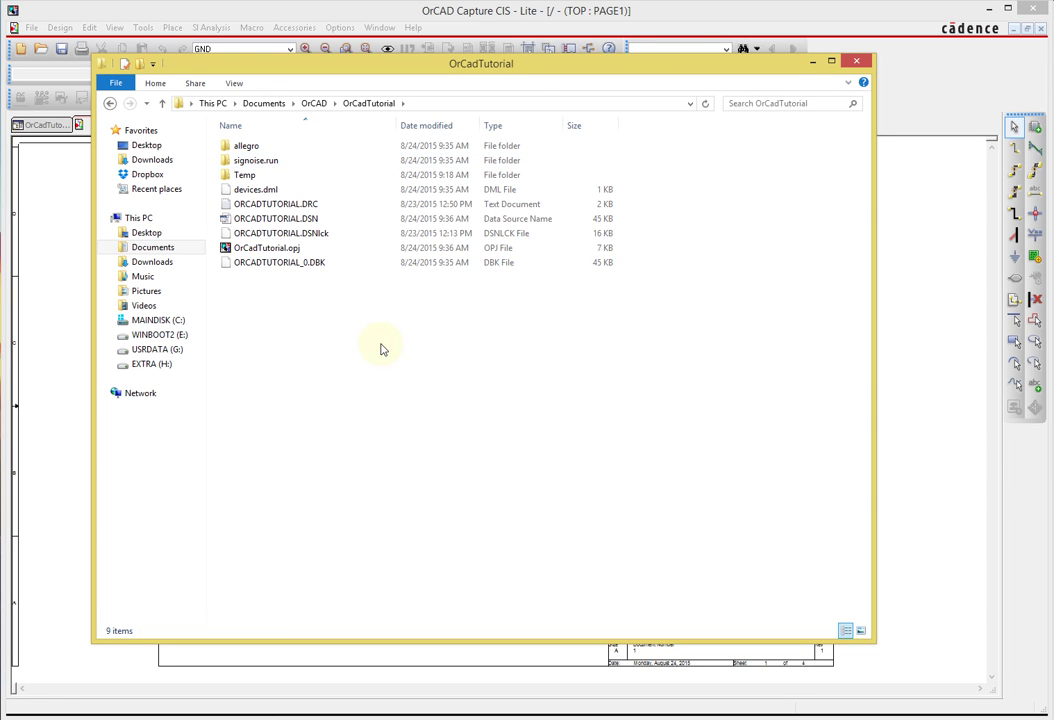
click(282, 219)
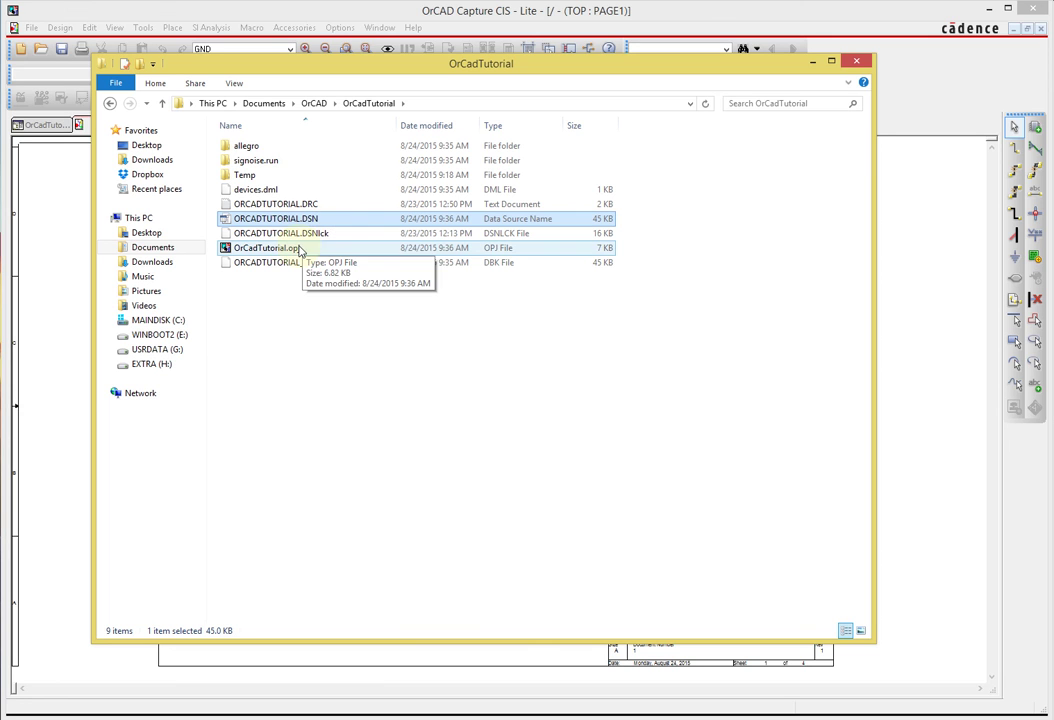
click(280, 250)
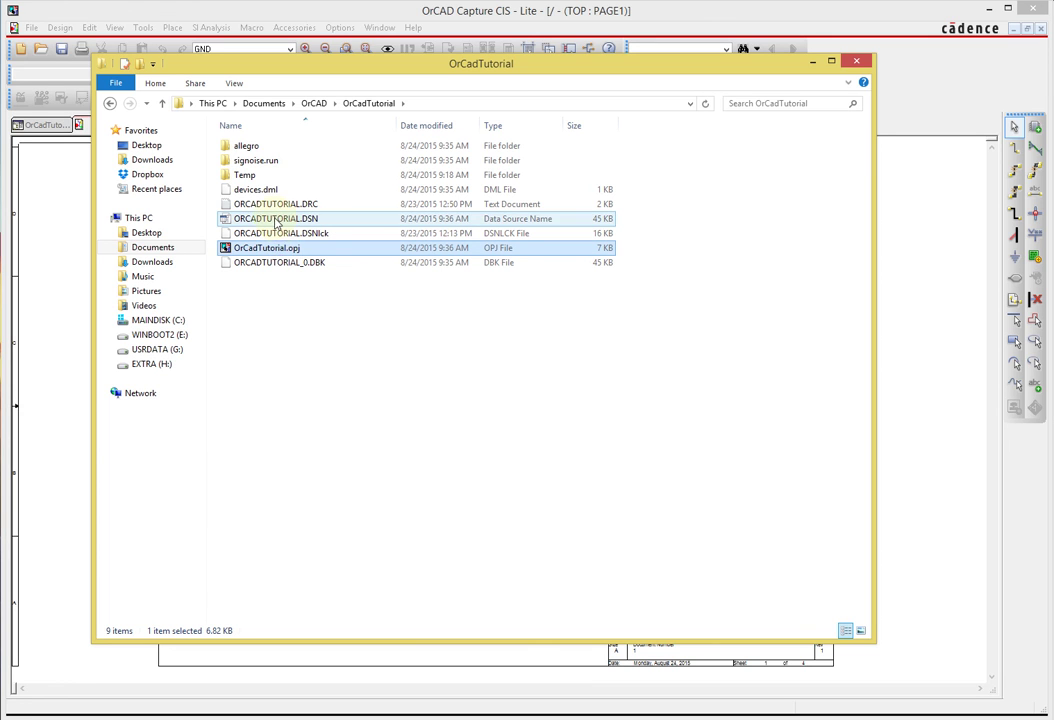
click(276, 220)
click(281, 250)
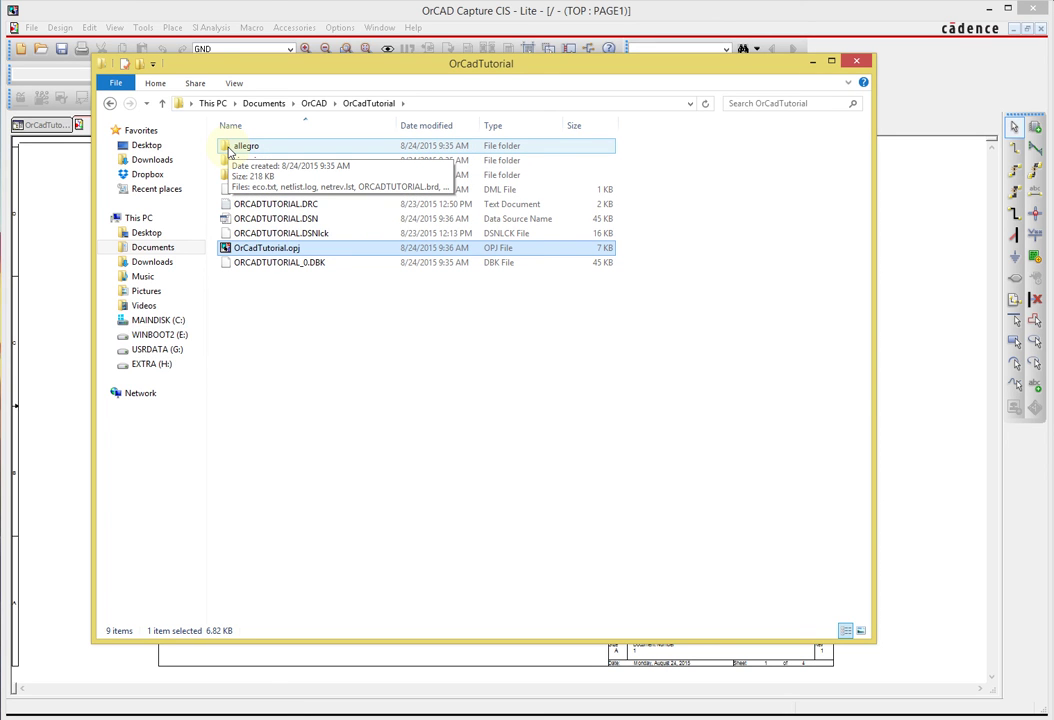
double_click(232, 147)
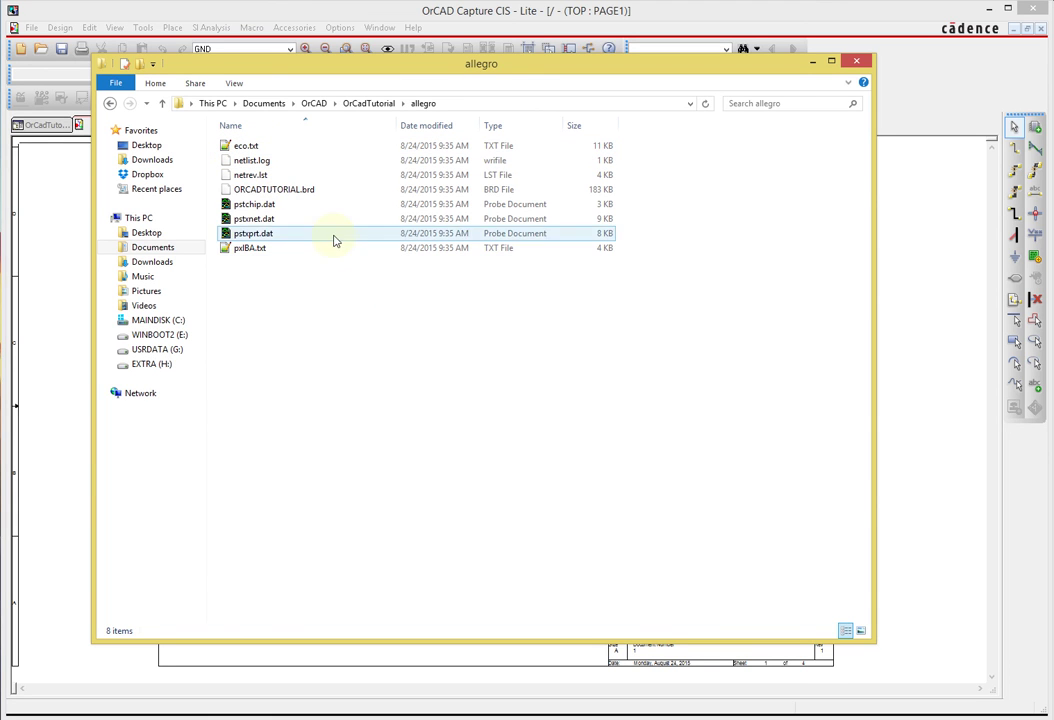
click(282, 191)
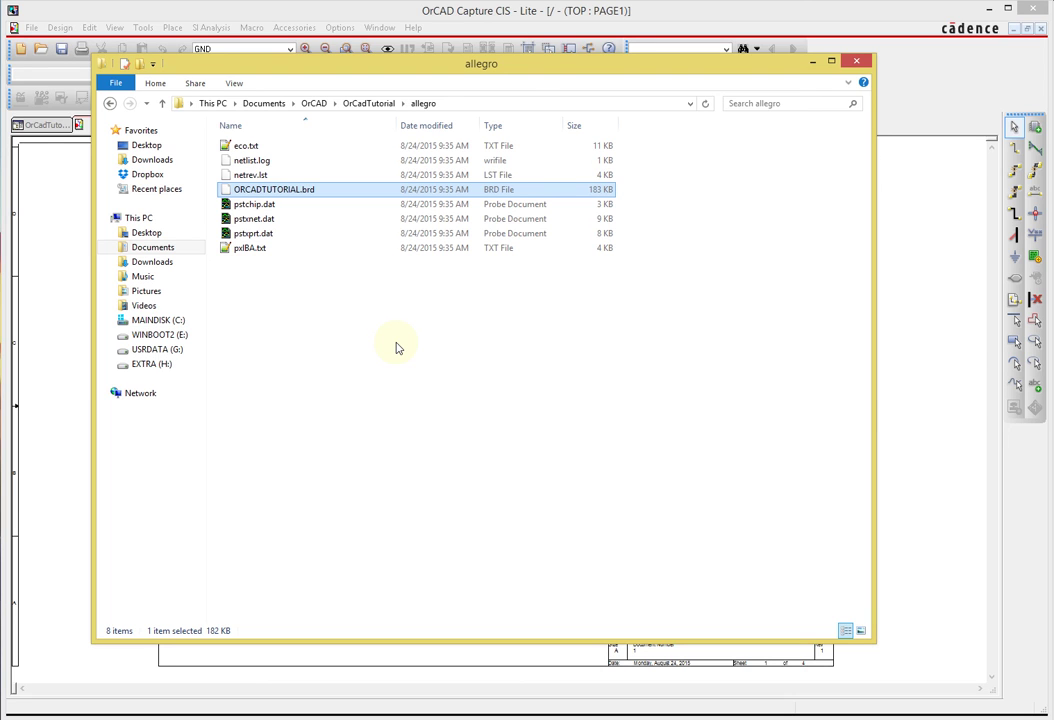
Switch back to OrCAD Capture, highlight the complete register circuit on the top-level page, and clear the selection
click(400, 12)
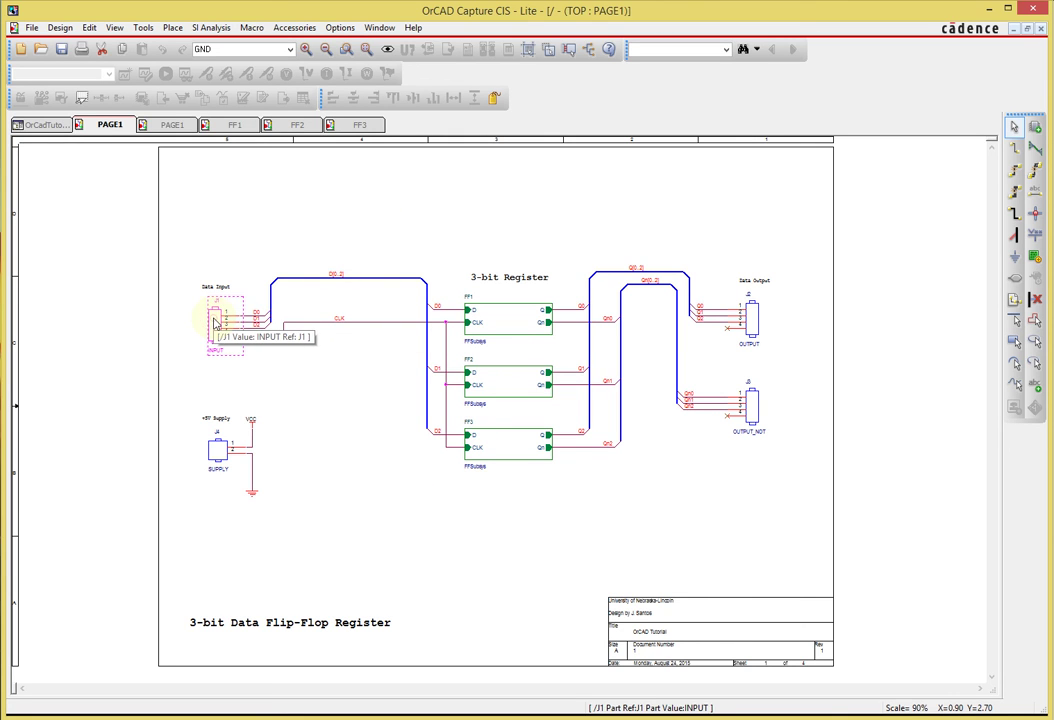
drag(177, 209, 795, 557)
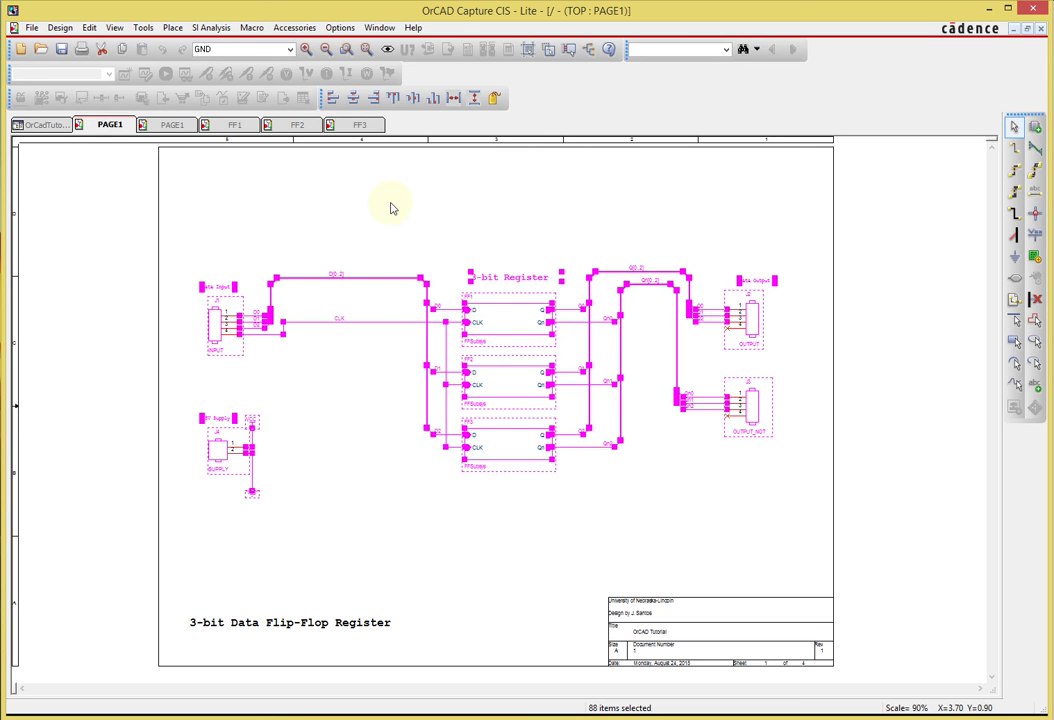
click(445, 219)
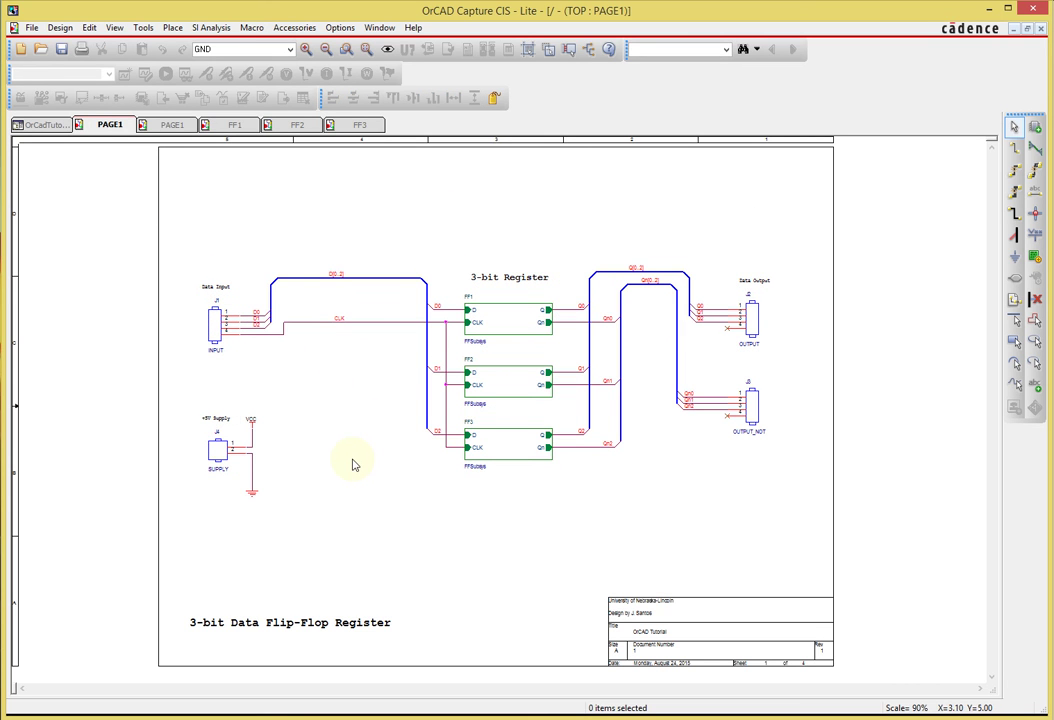